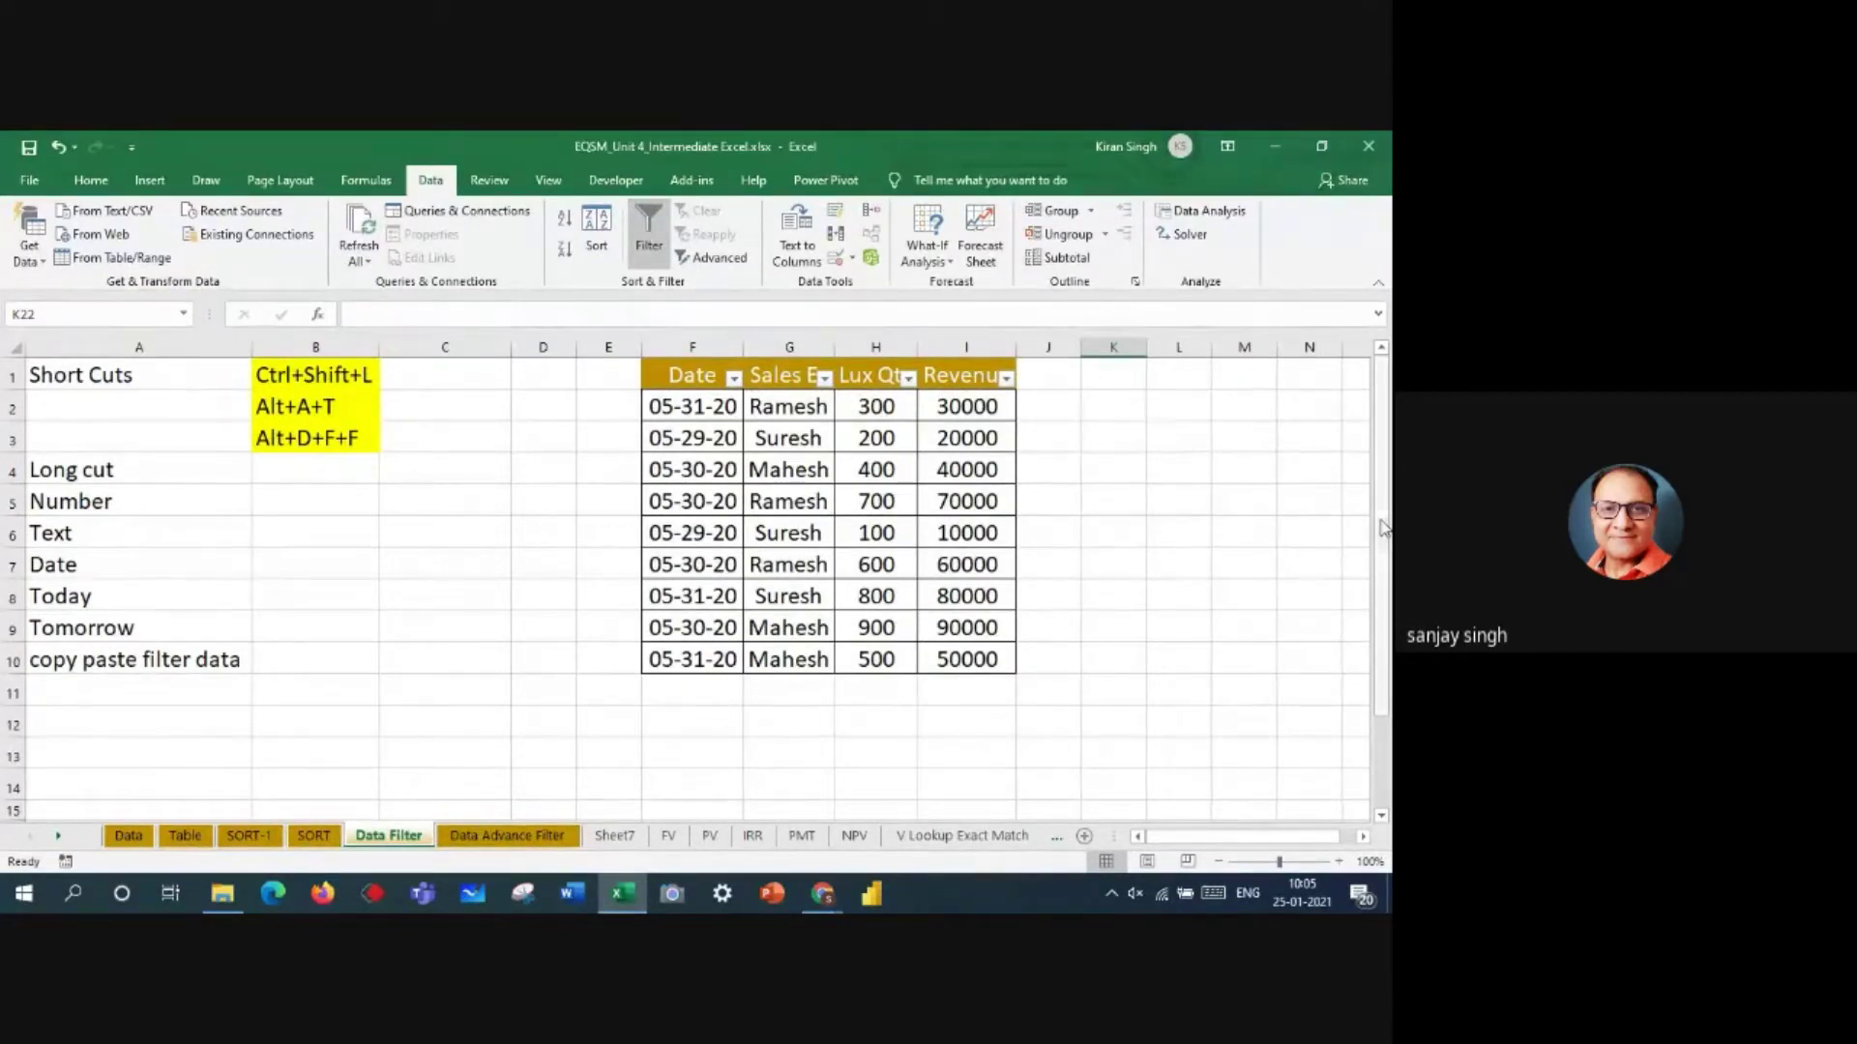
- Look through the SORT and SORT-1 sheets, try the Sort command on the SORT sheet, and return to Data Filter
left_click_drag(1384, 472, 1389, 414)
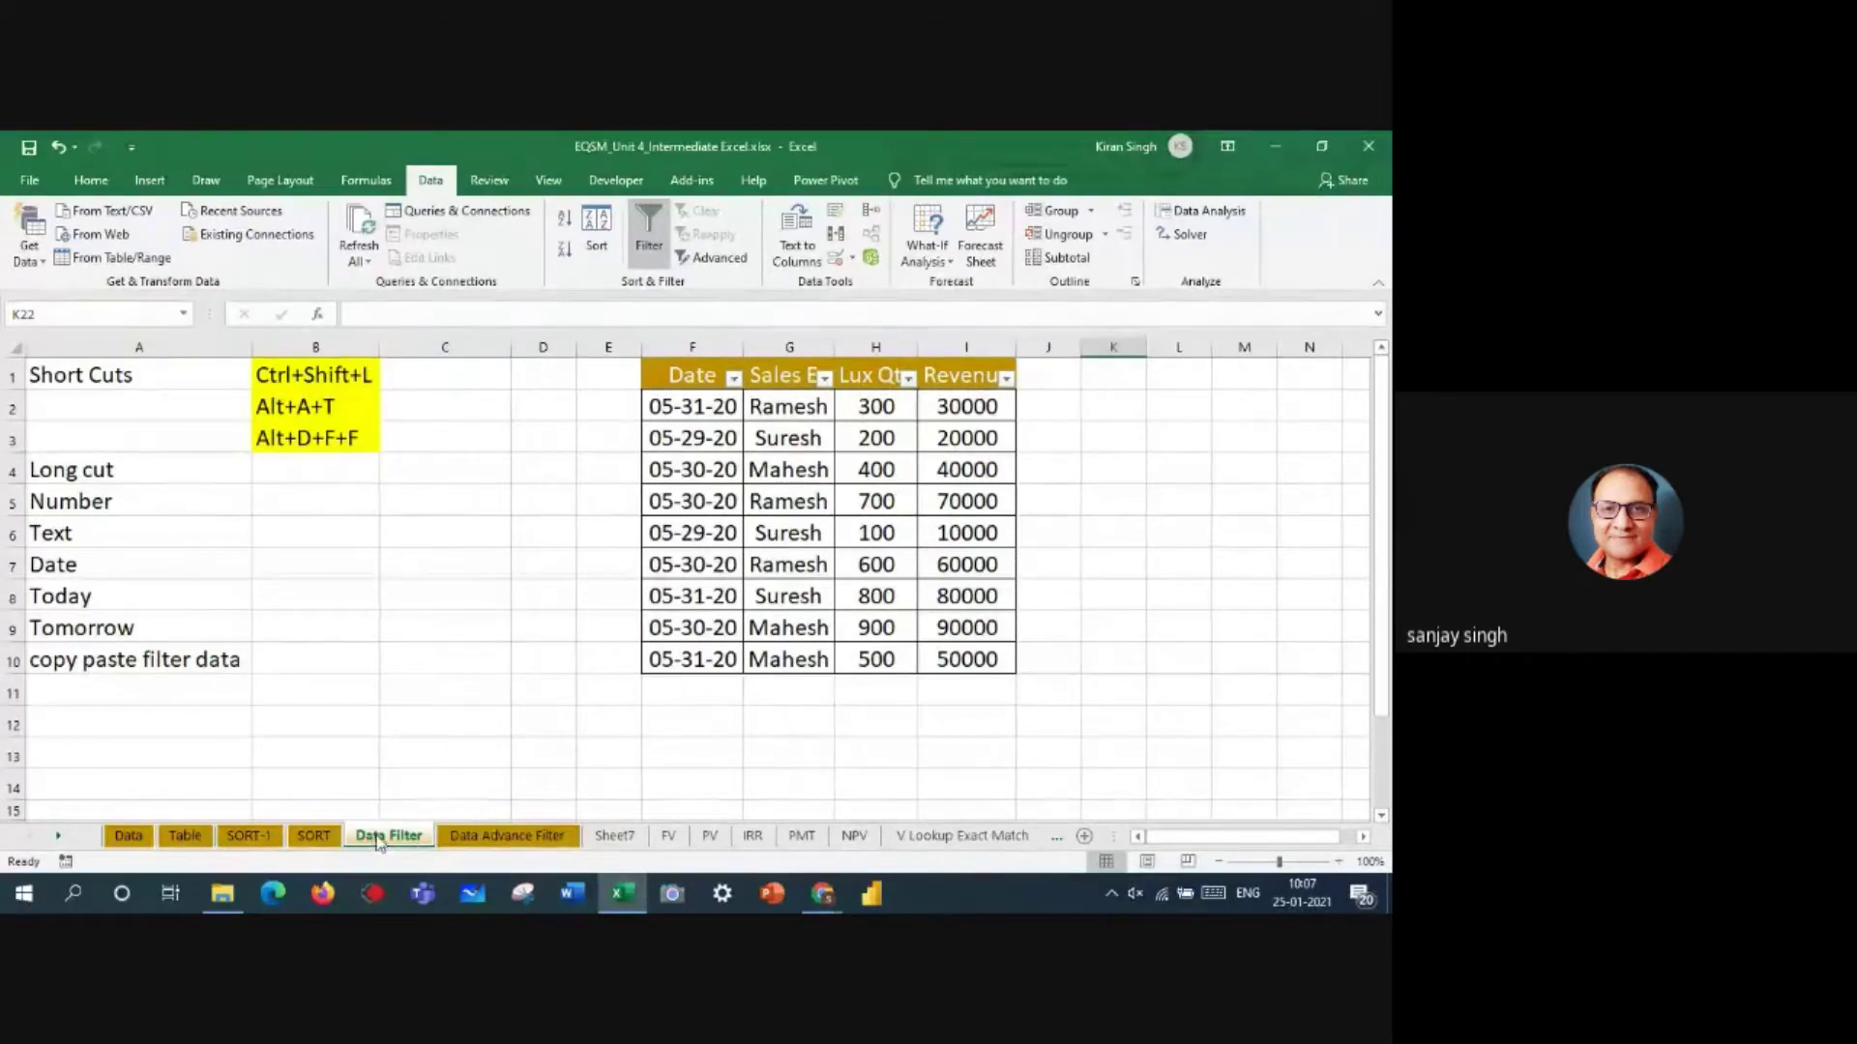
left_click(321, 838)
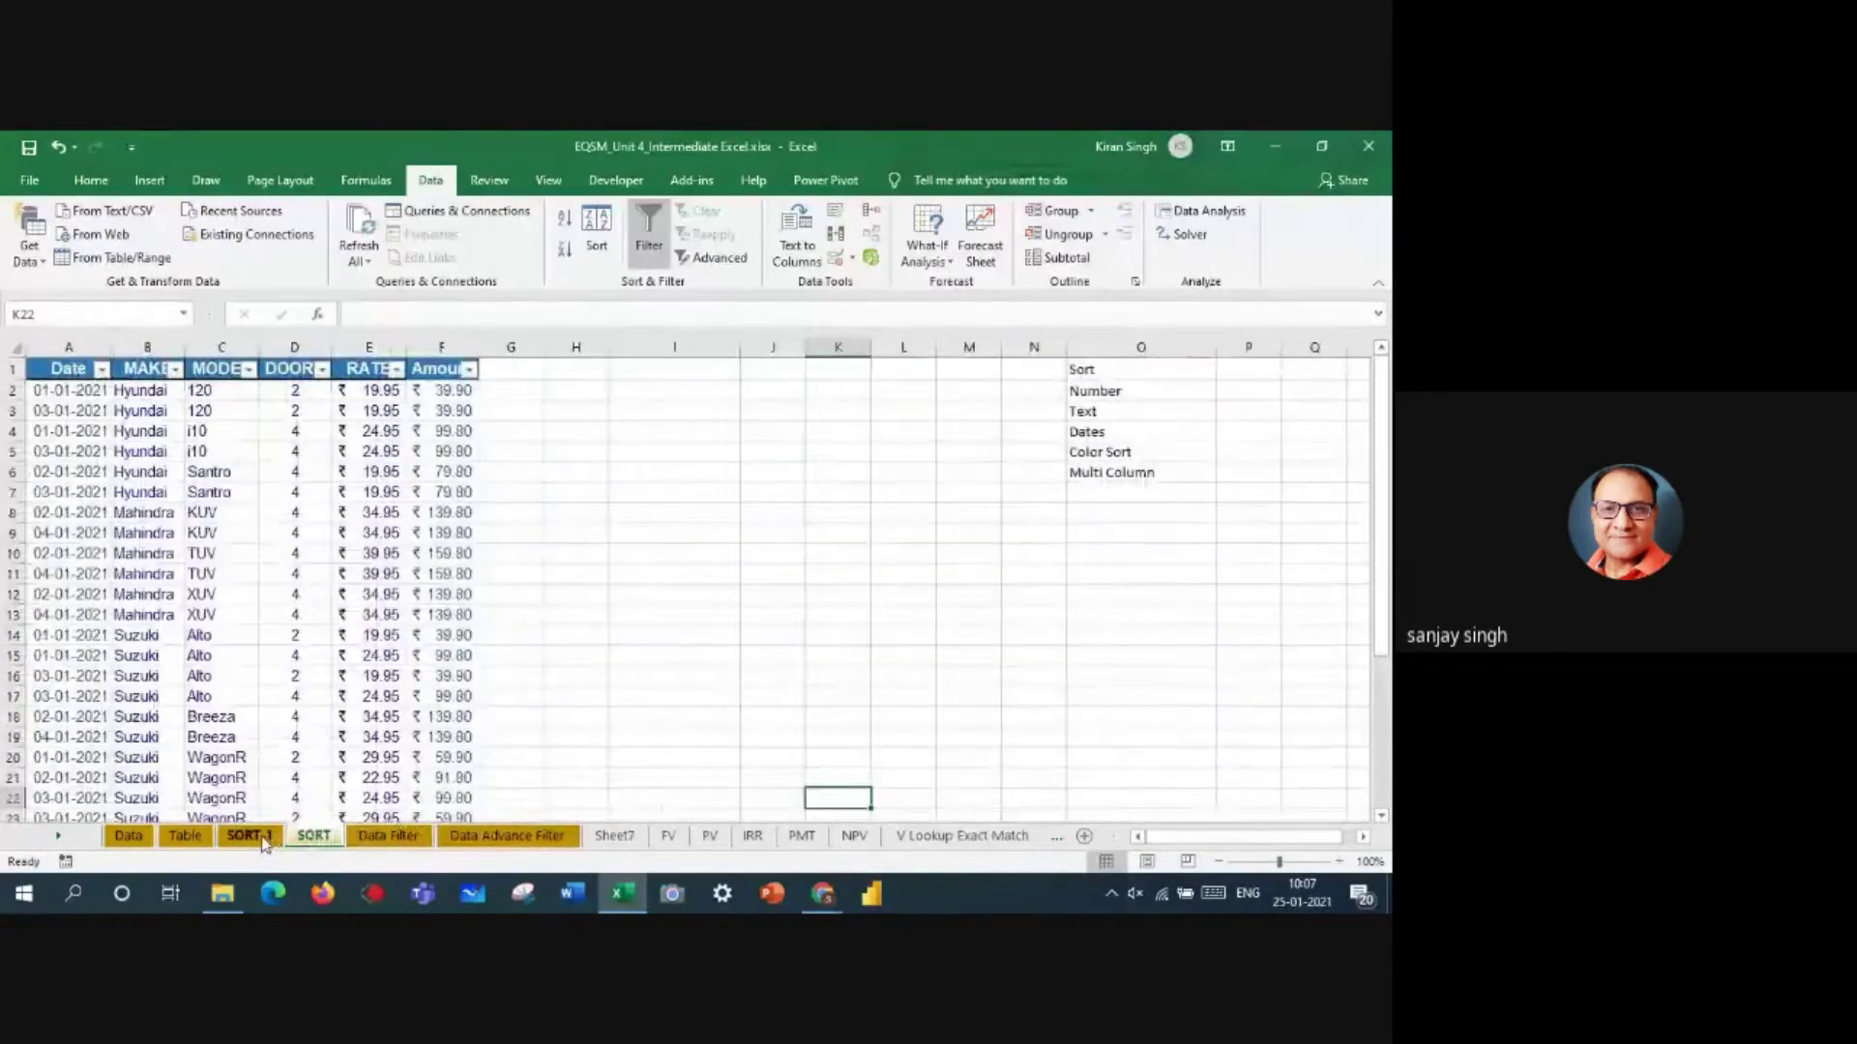
left_click(265, 835)
left_click(326, 838)
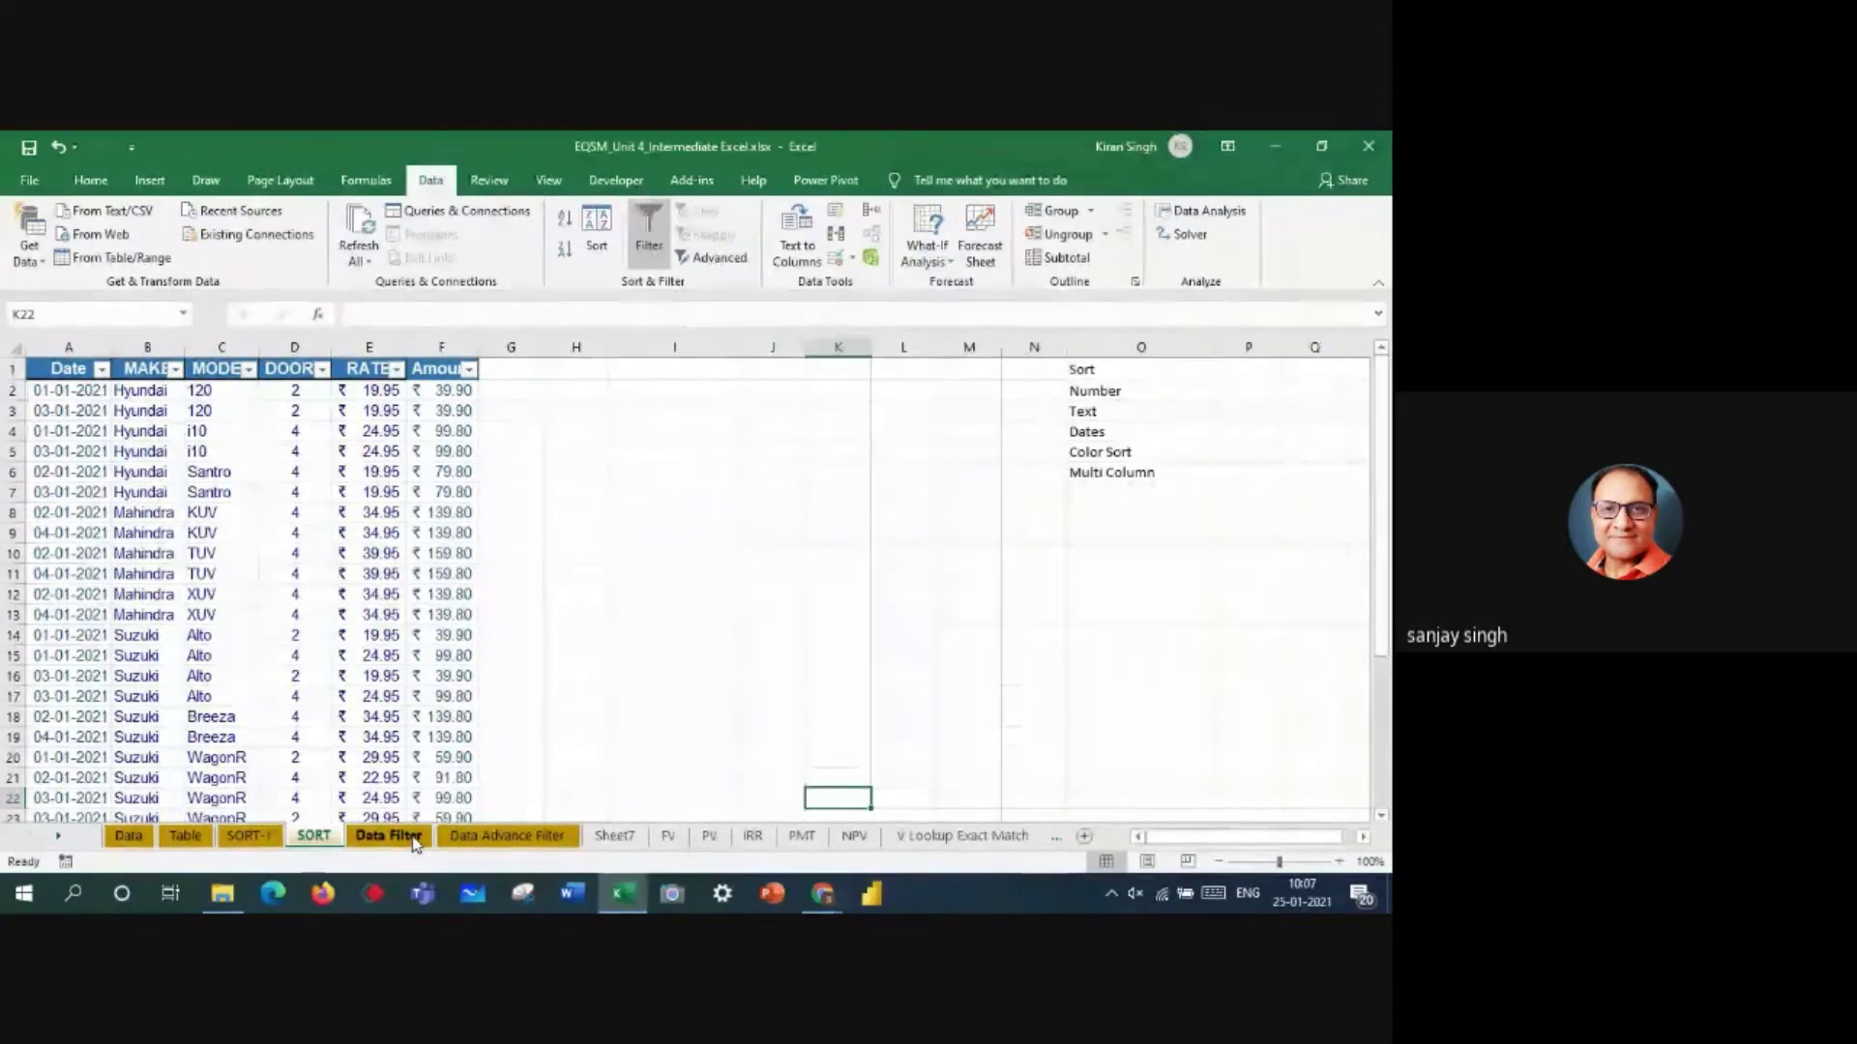
left_click(601, 247)
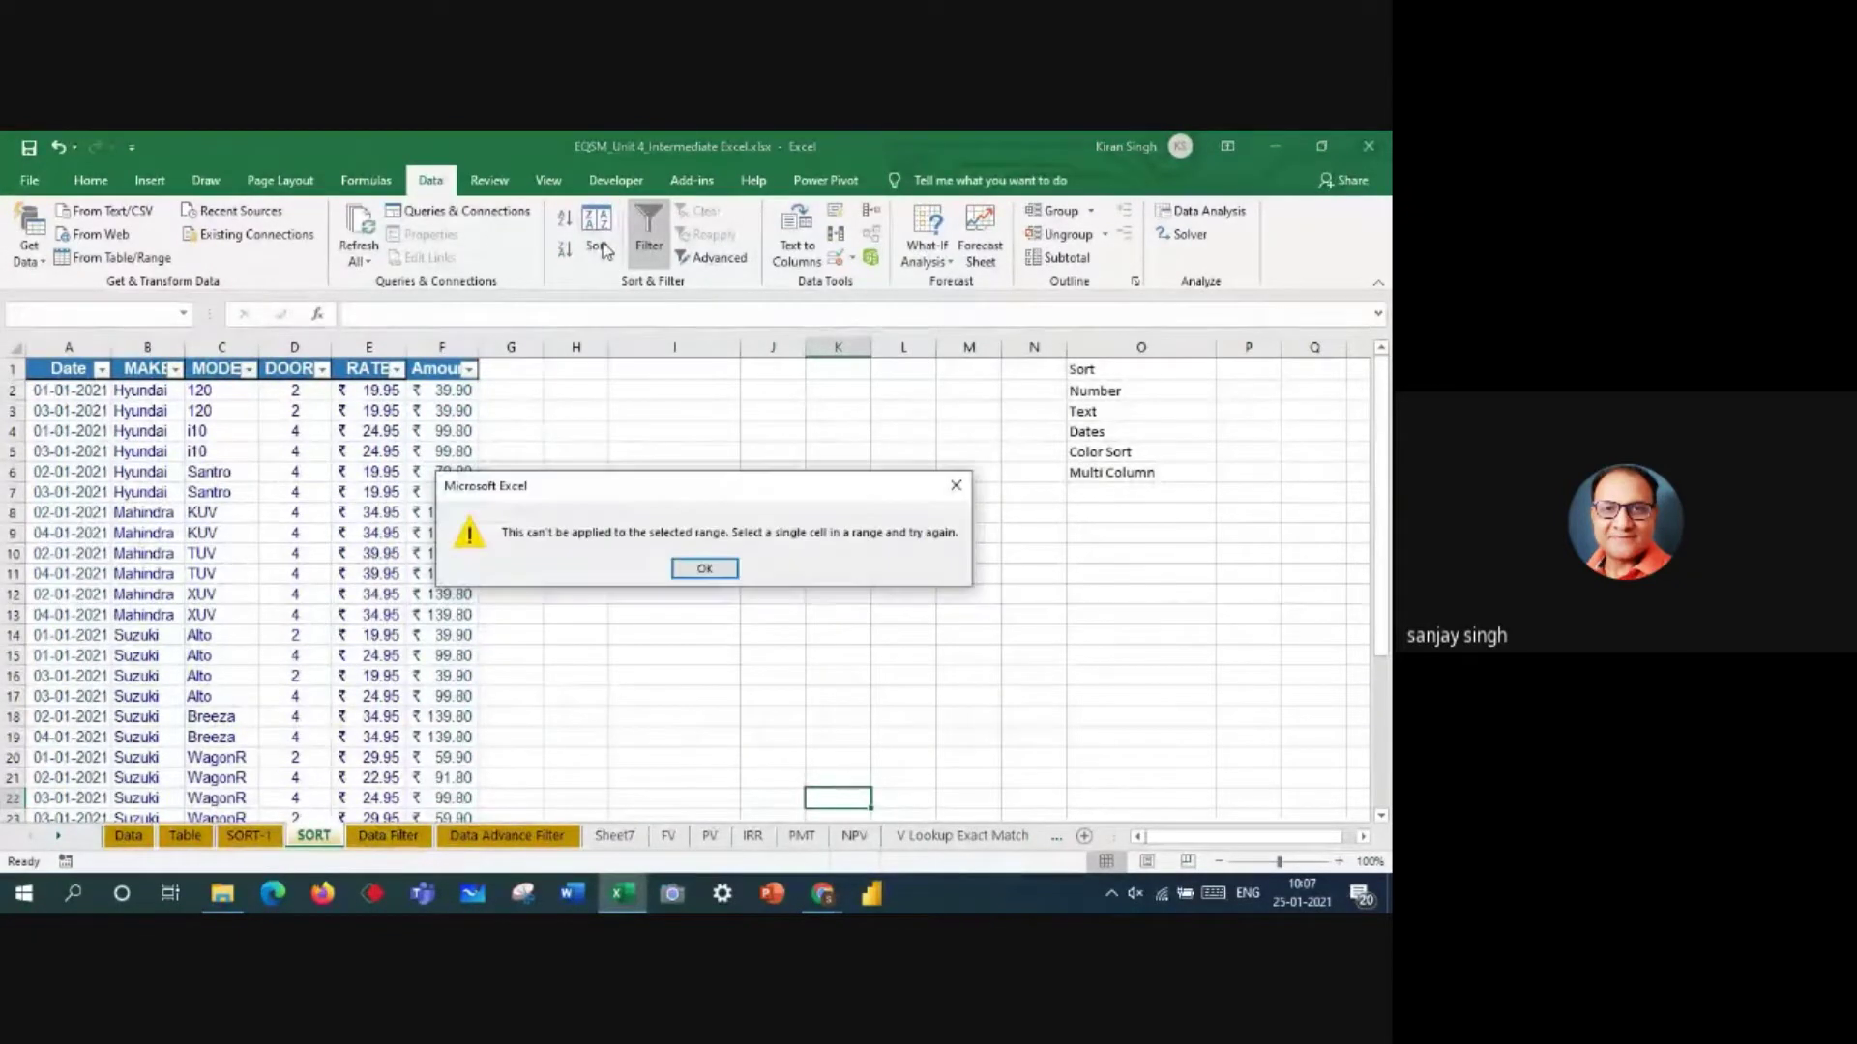
left_click(721, 569)
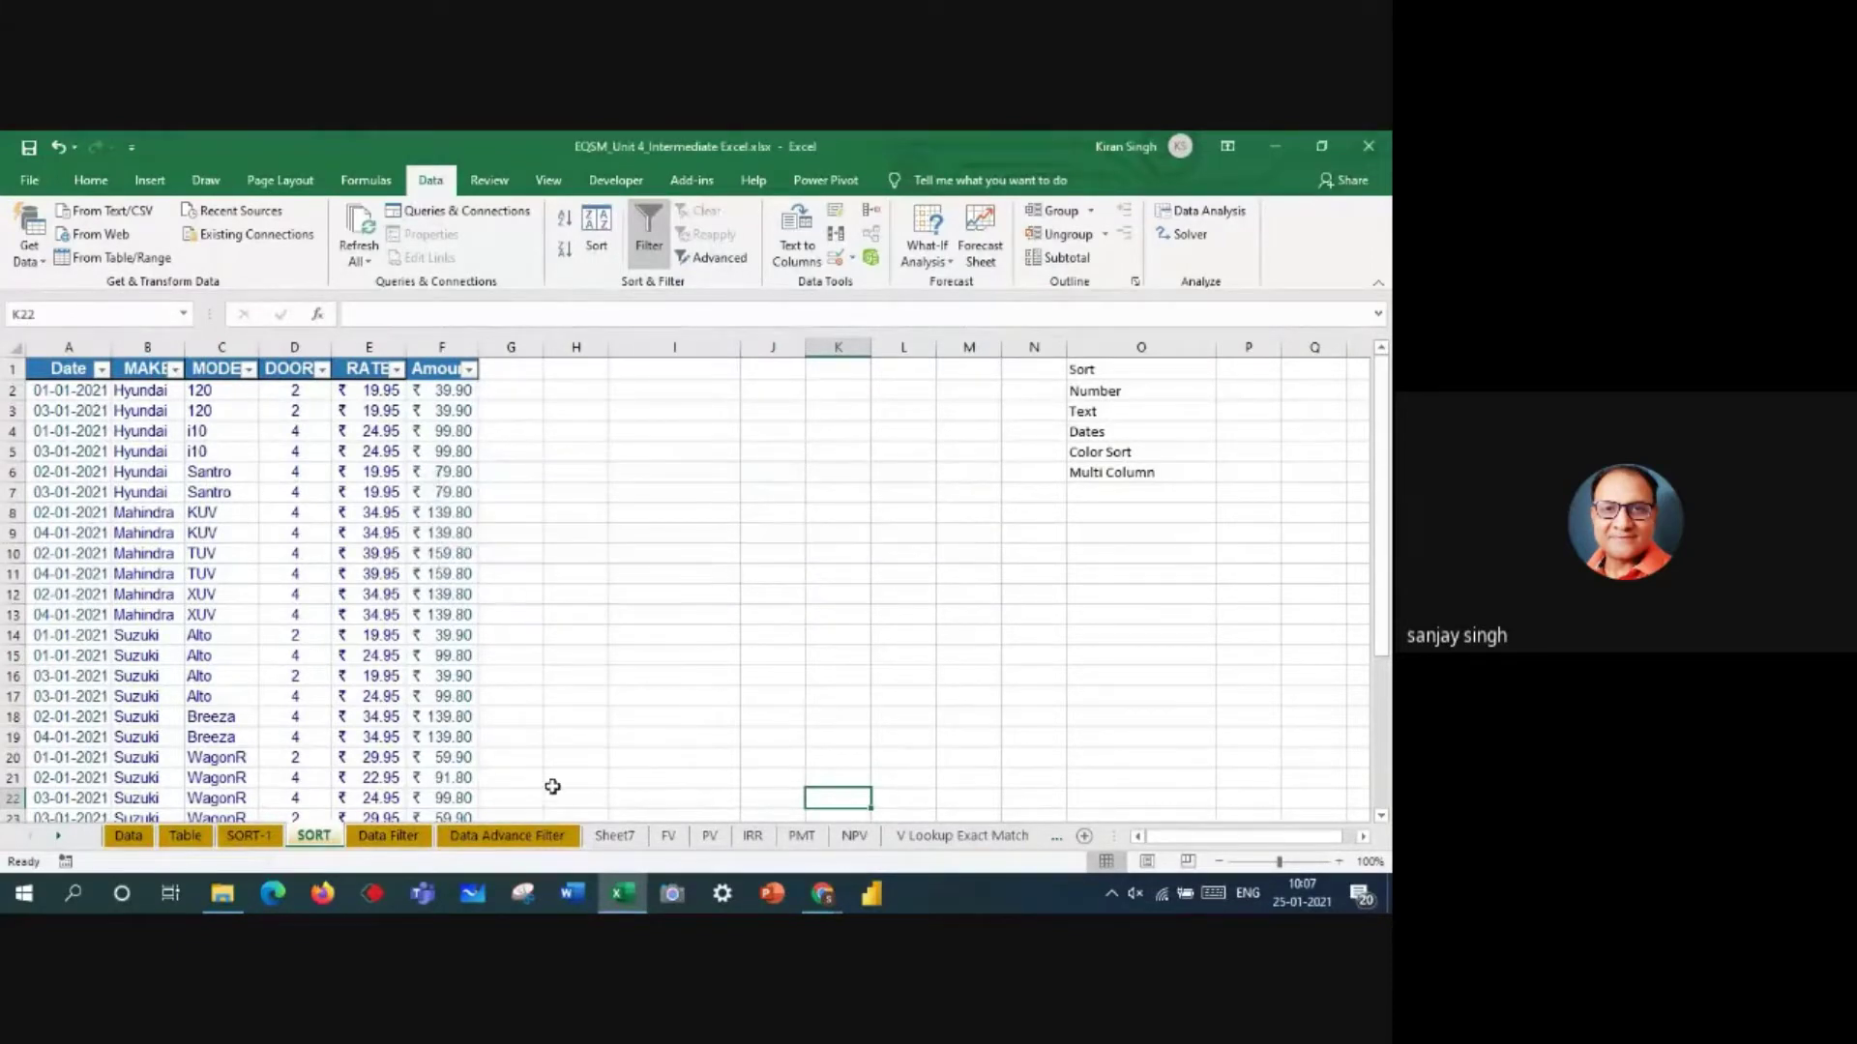
left_click(388, 836)
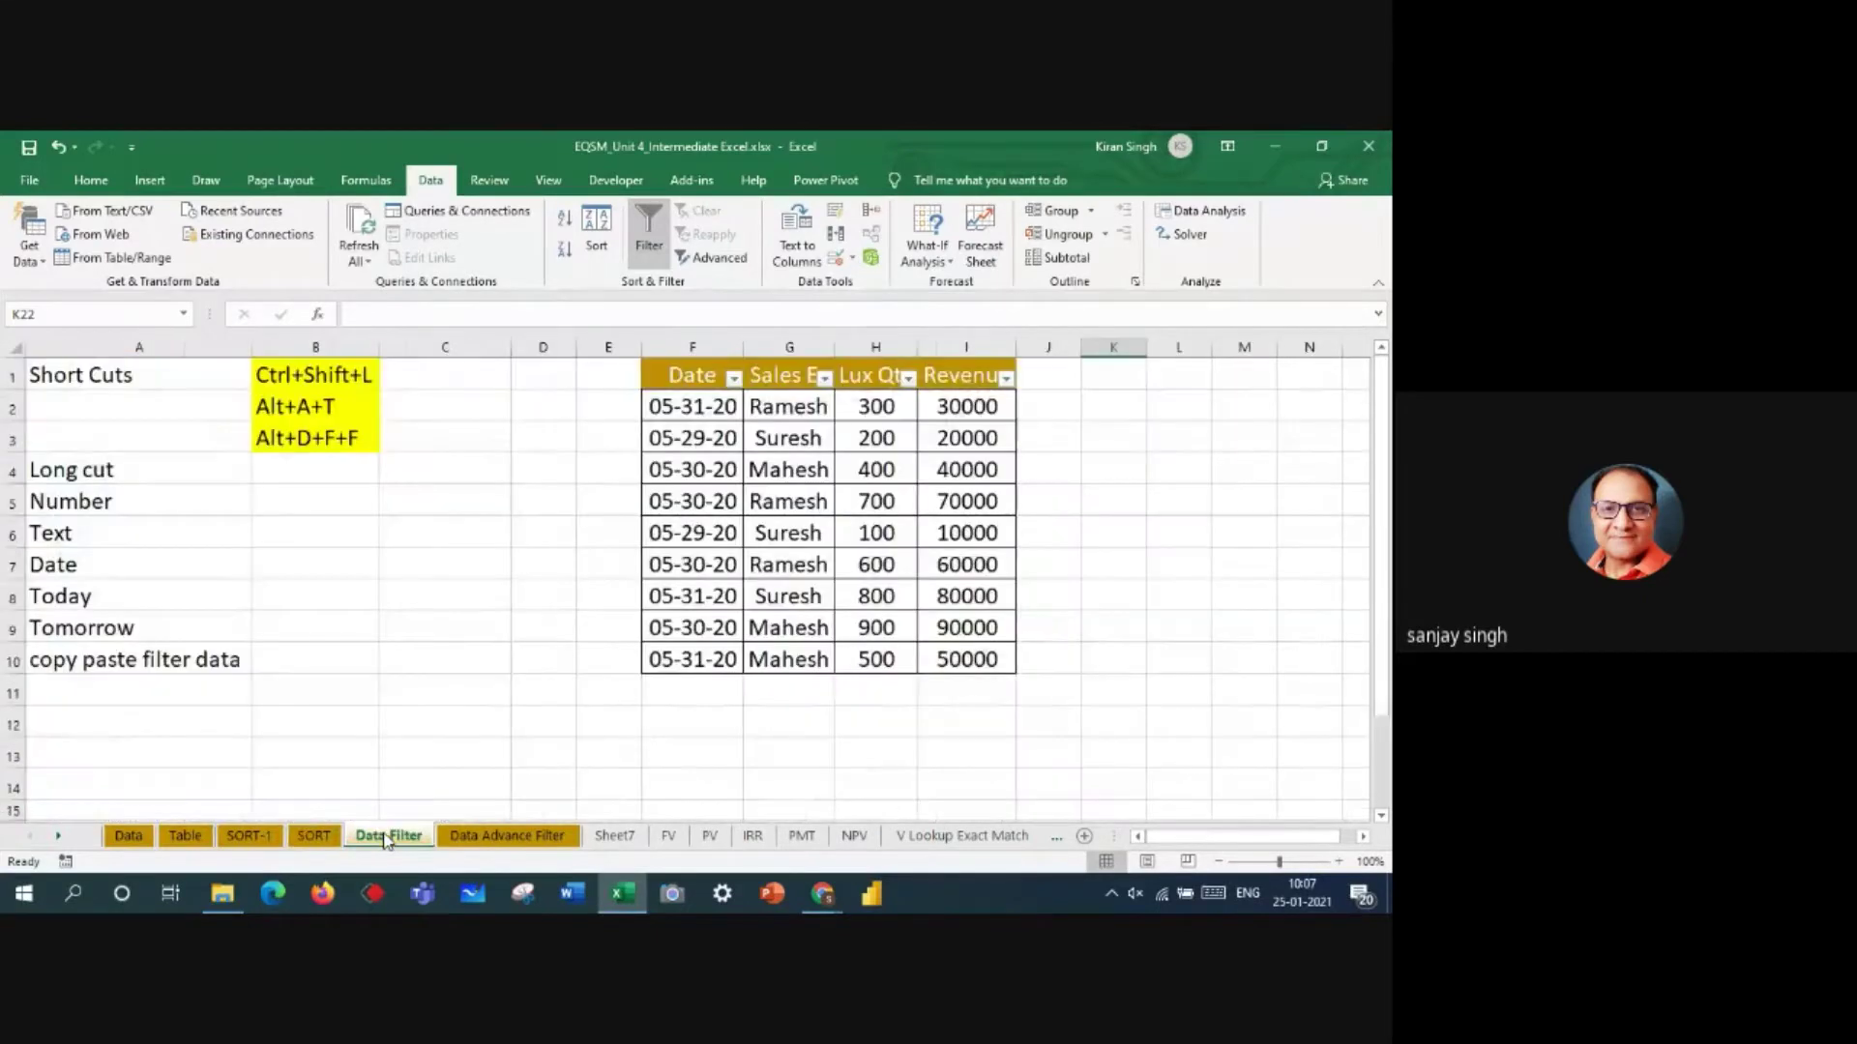
- Examine the source table, criteria ranges and extracted records on the Data Advance Filter sheet
left_click(548, 838)
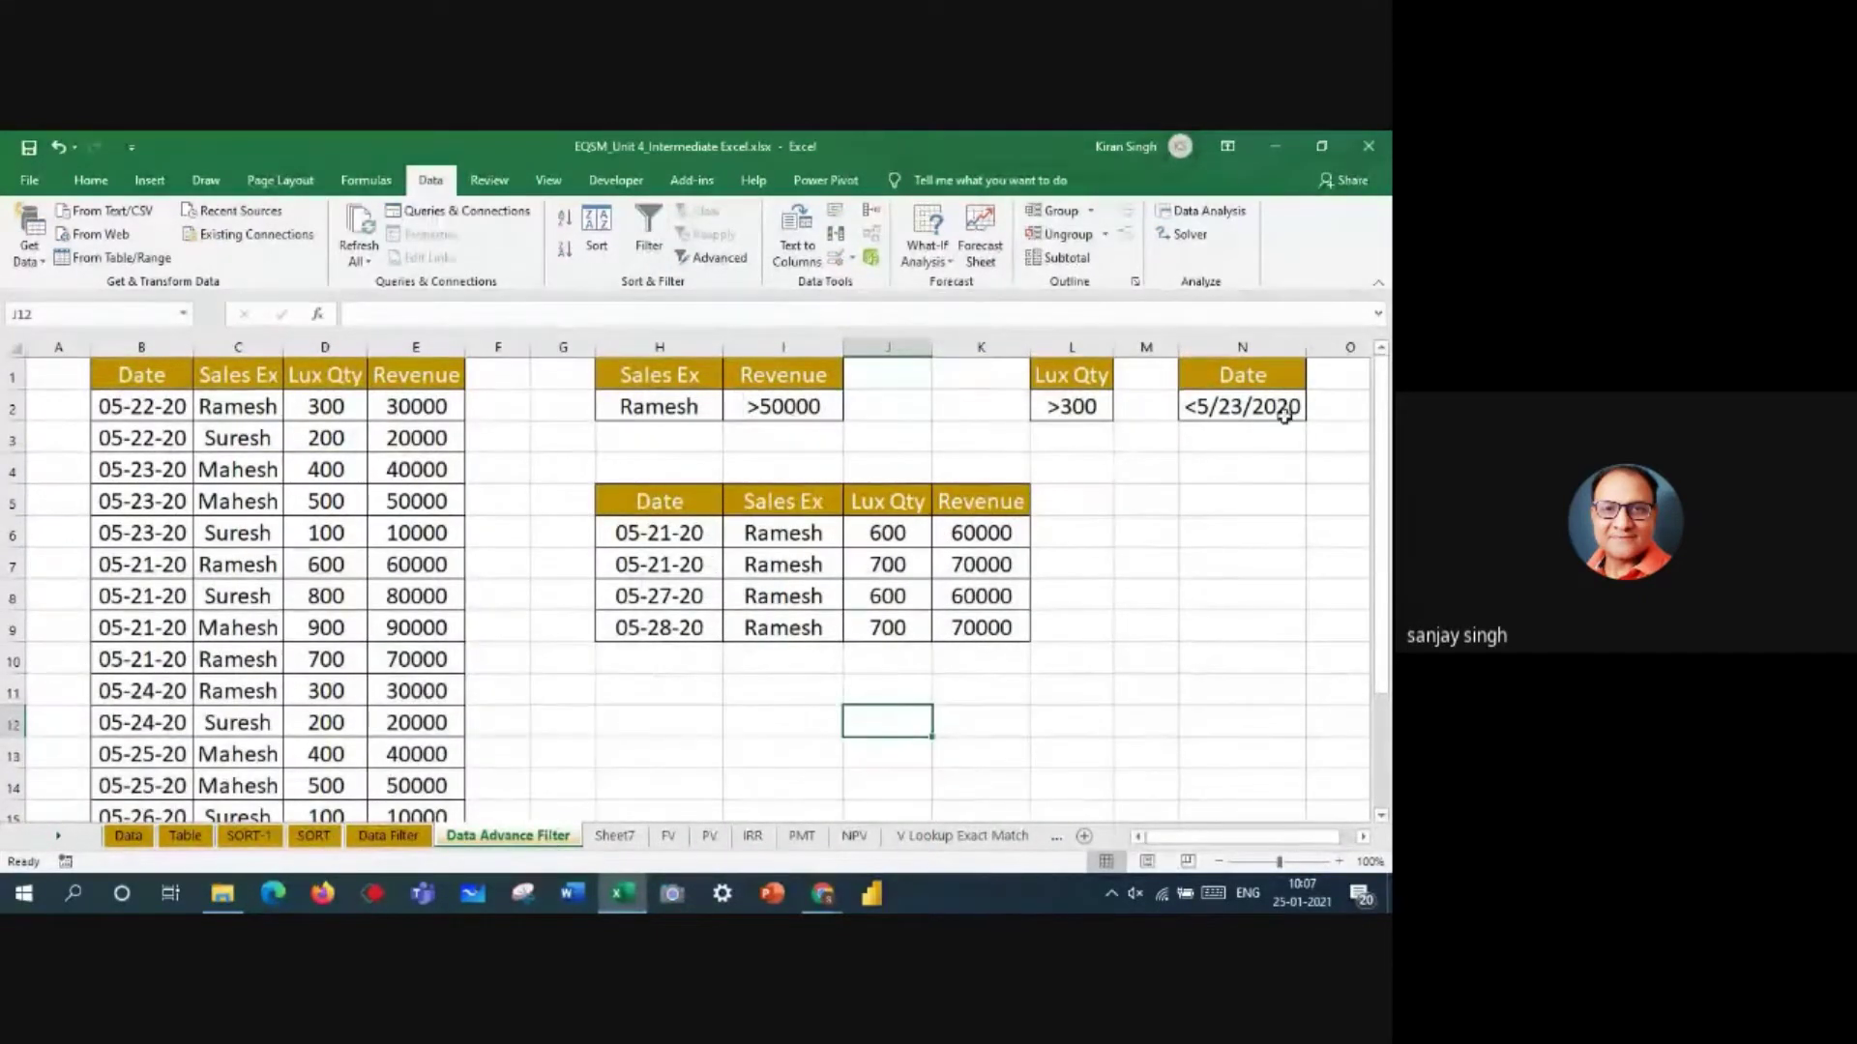
left_click_drag(1385, 501, 1387, 460)
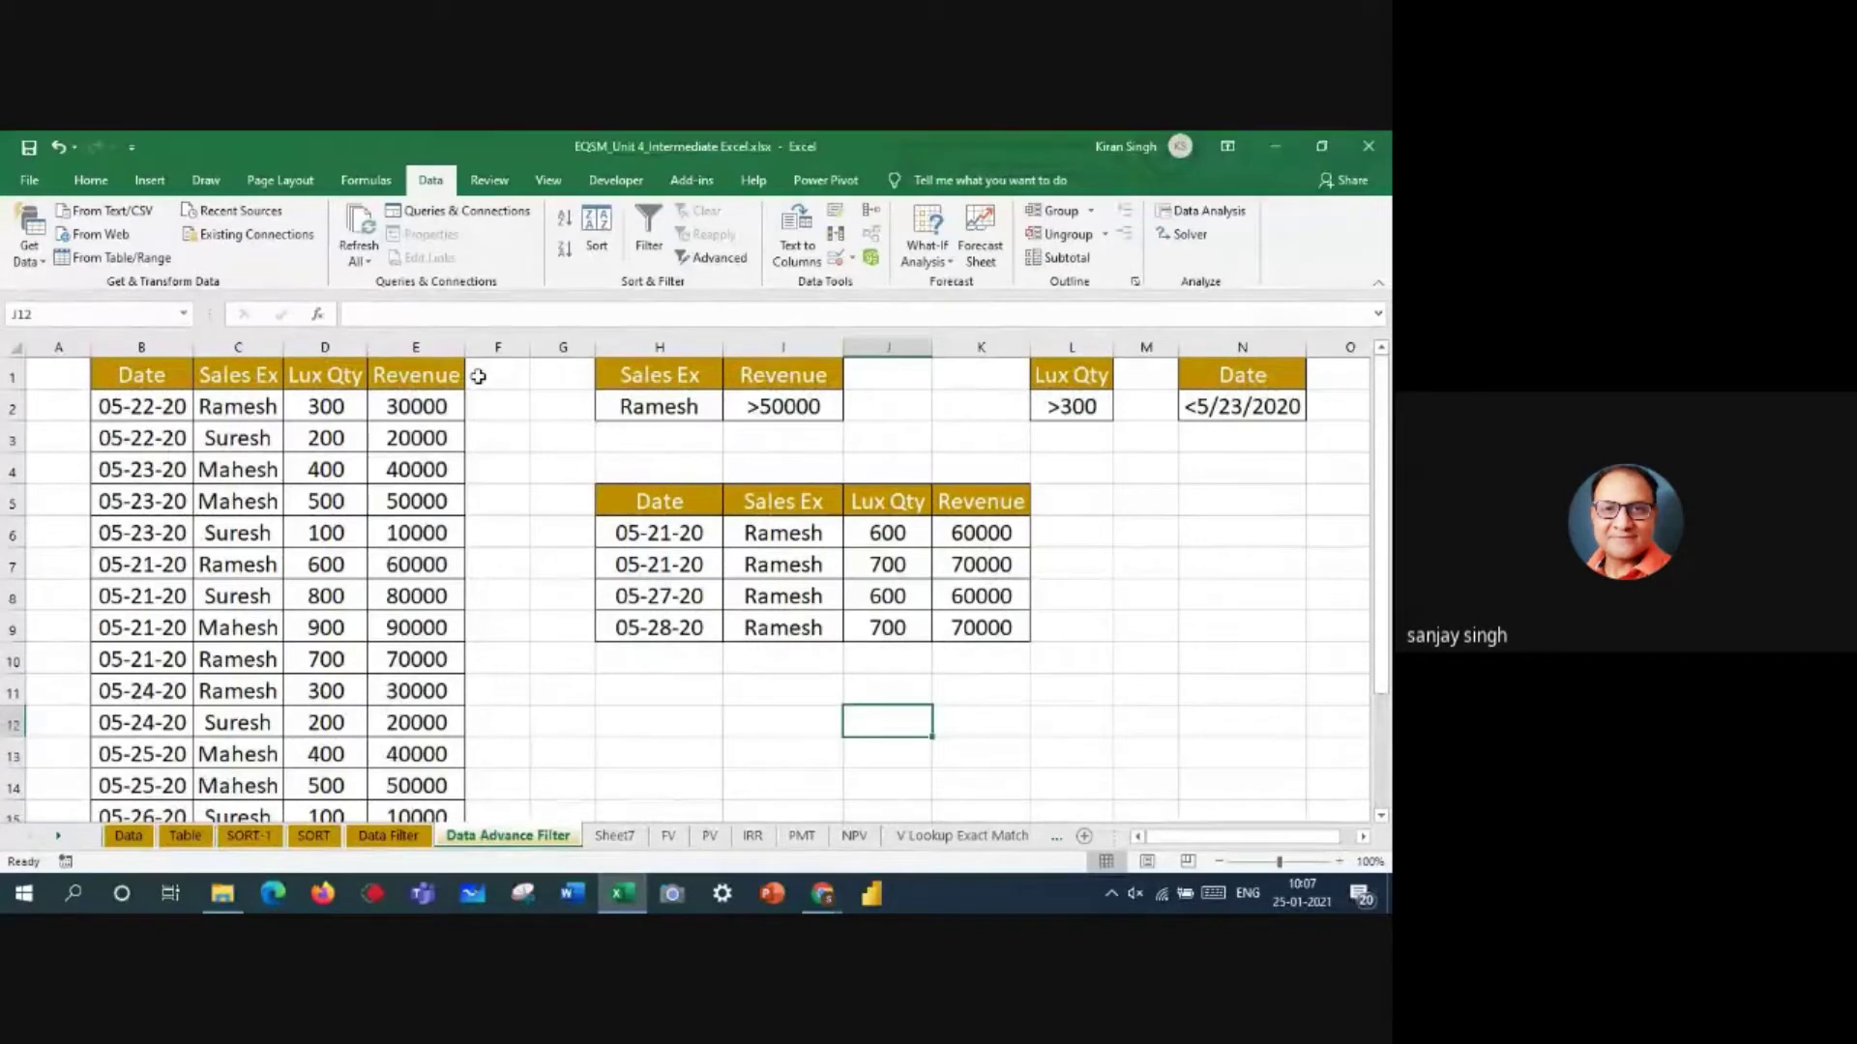
left_click(478, 376)
left_click_drag(126, 376, 448, 752)
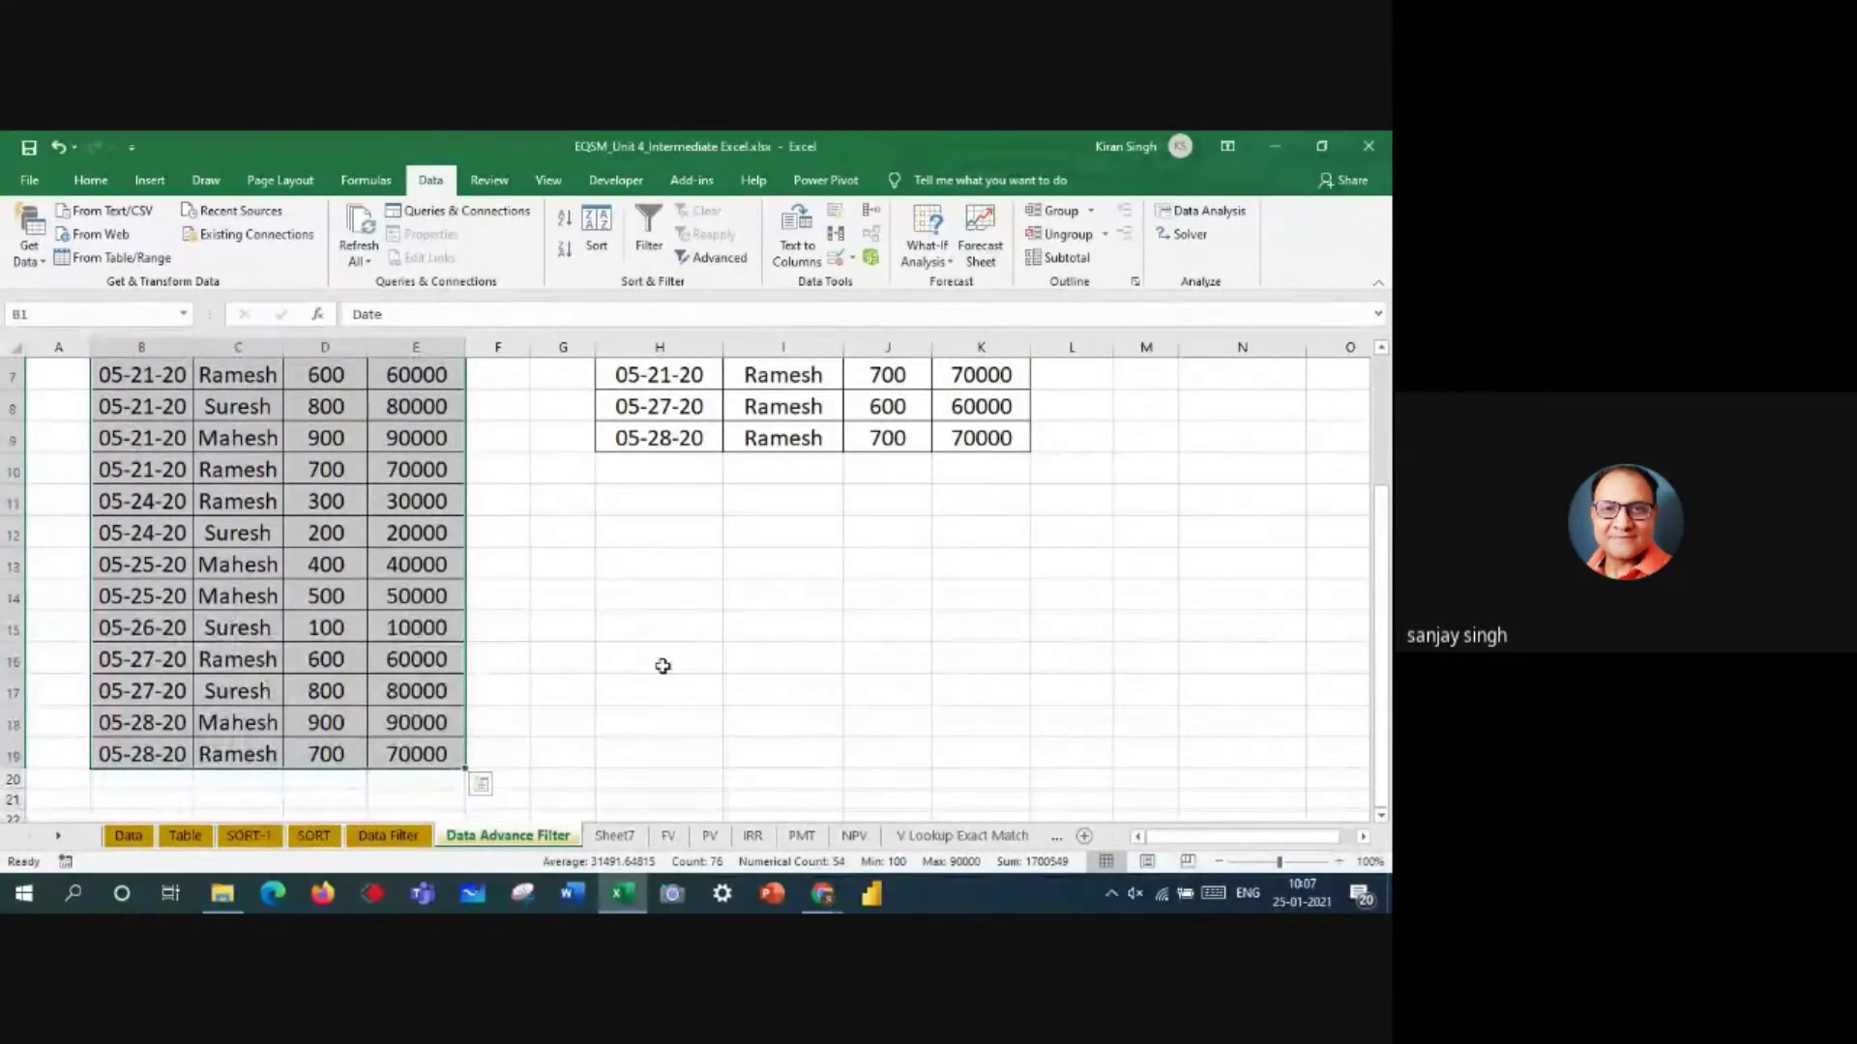
left_click(584, 651)
left_click_drag(1383, 580, 1383, 384)
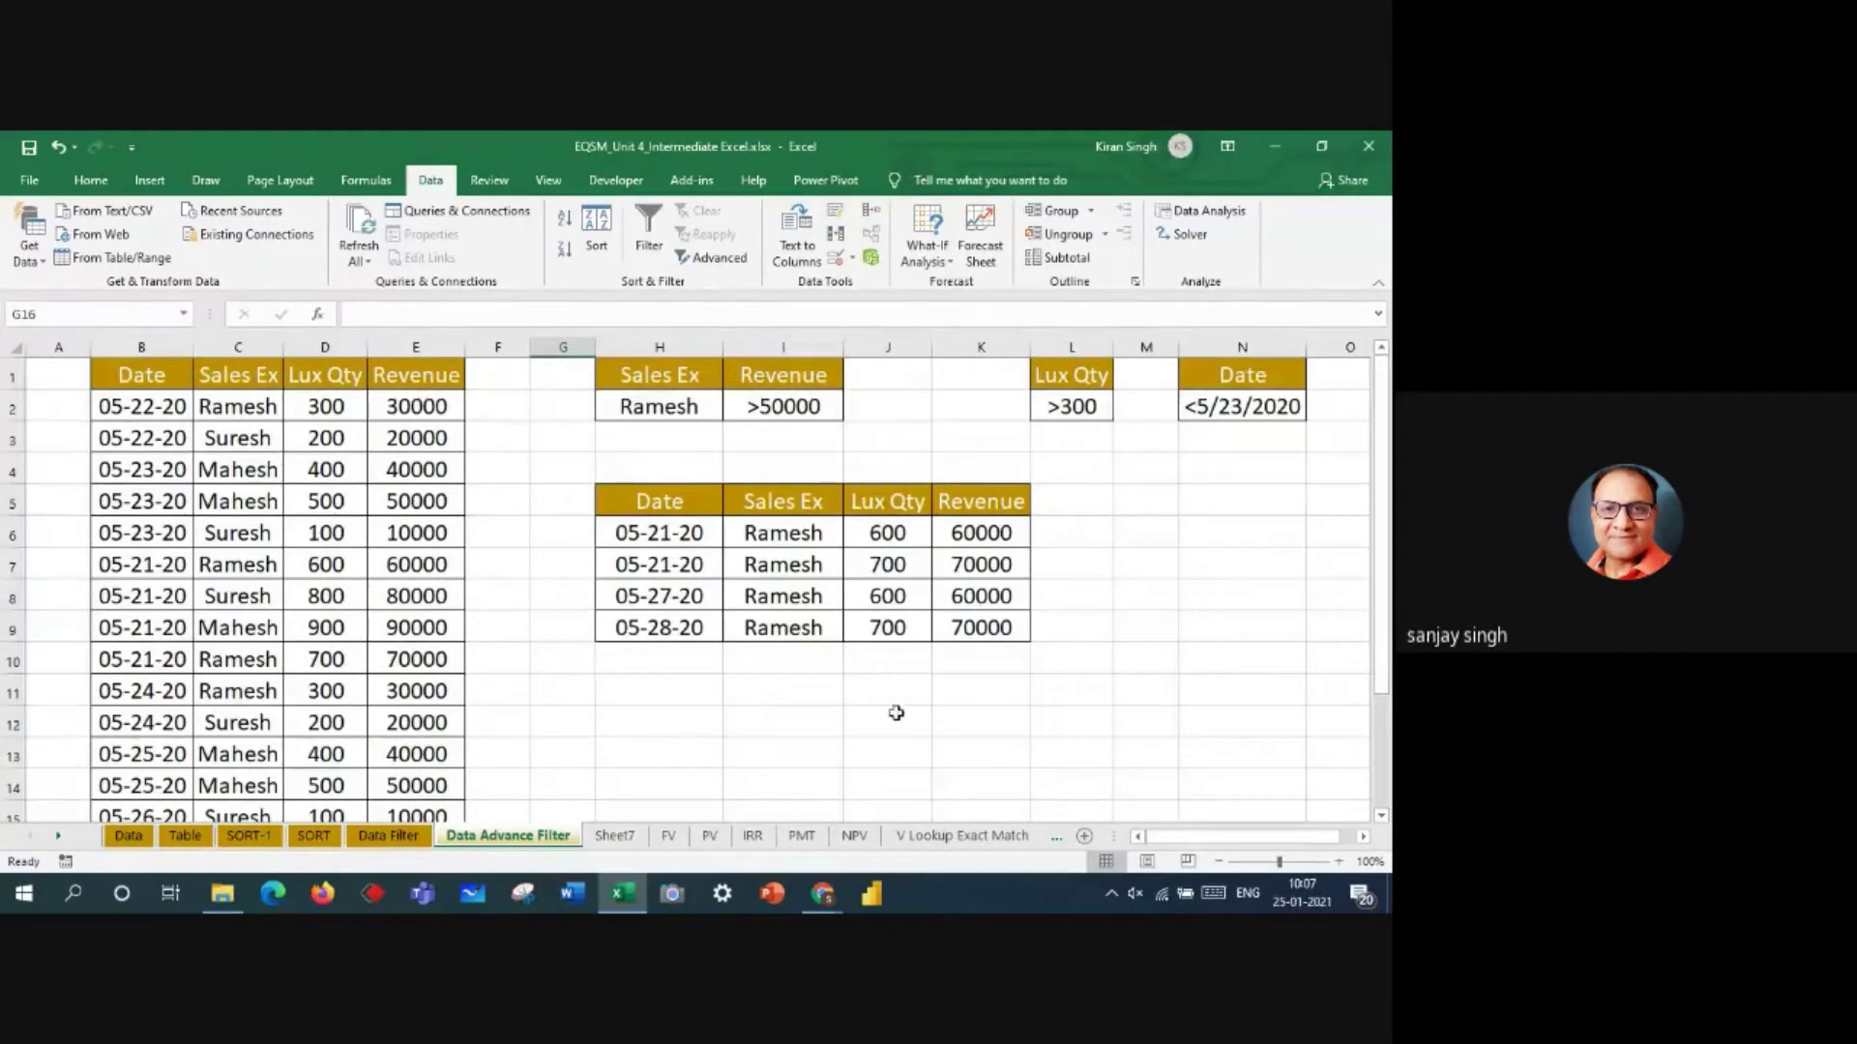
- Check the Google Meet call in Chrome and return to the Excel workbook's Data Advance Filter sheet
left_click(827, 894)
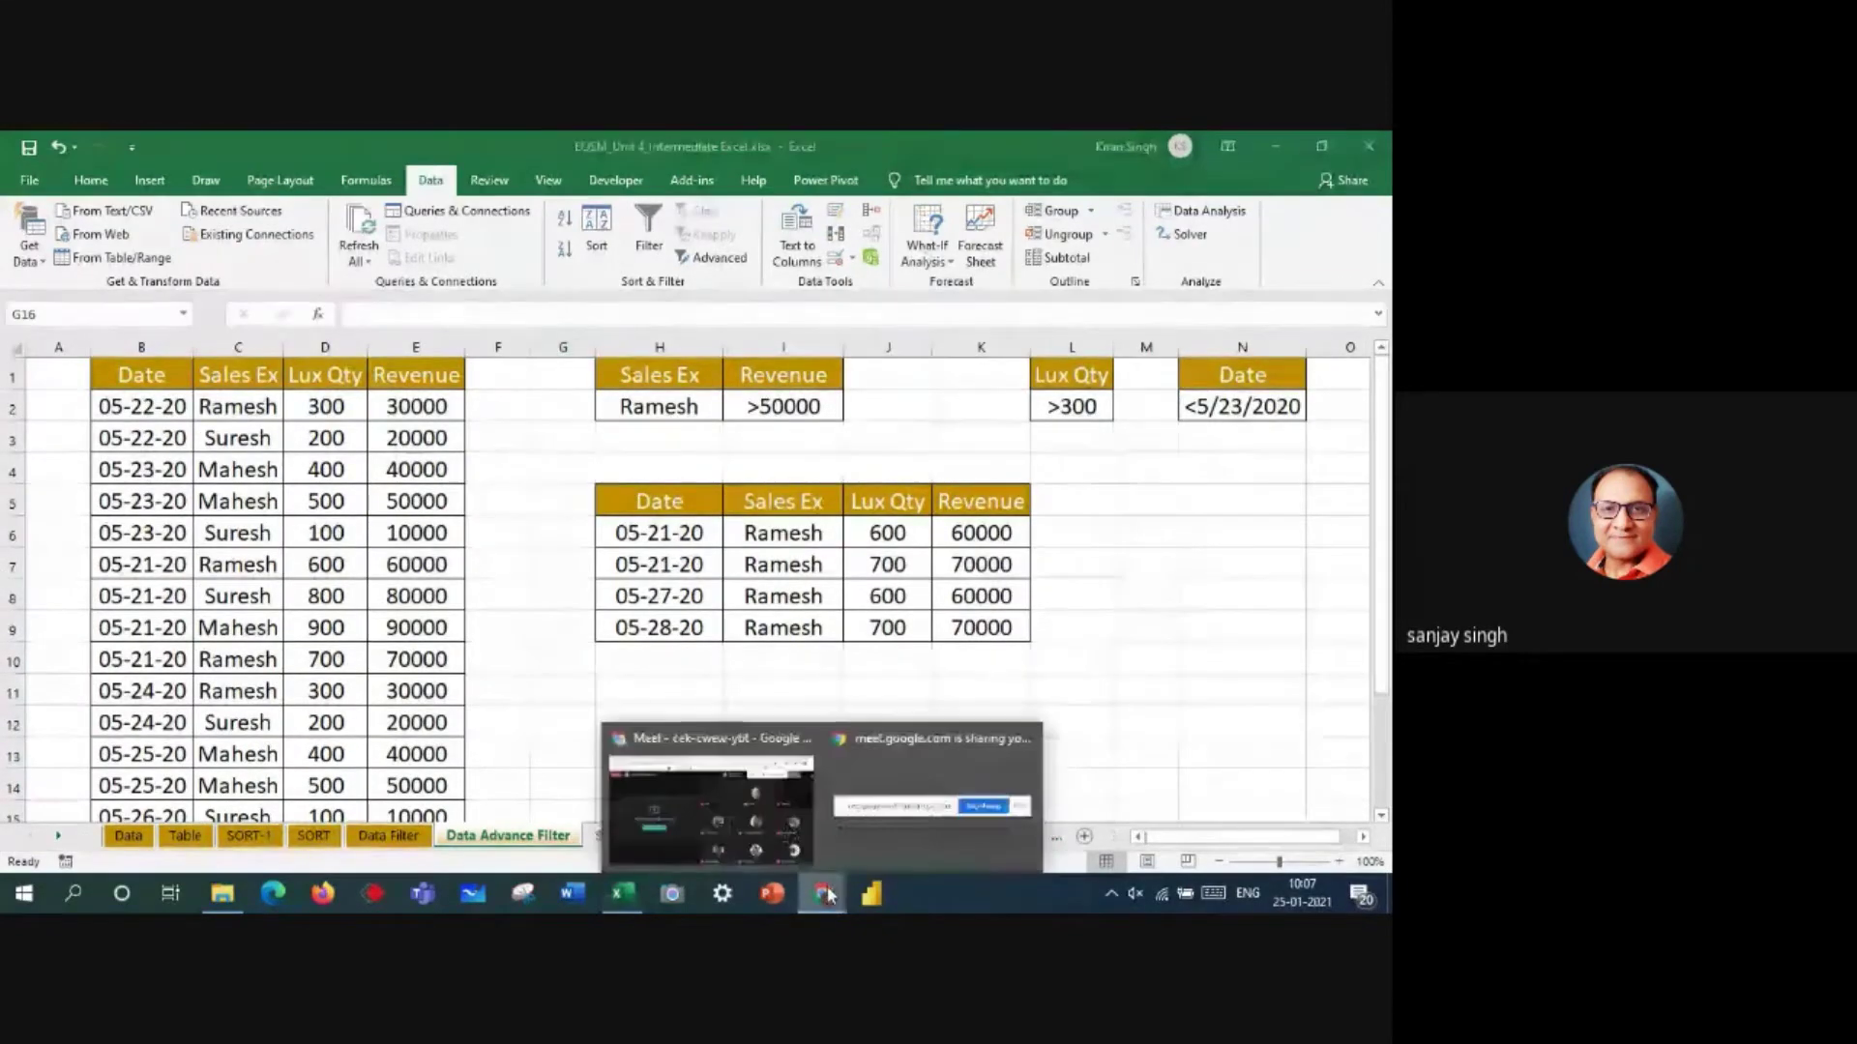
left_click(756, 847)
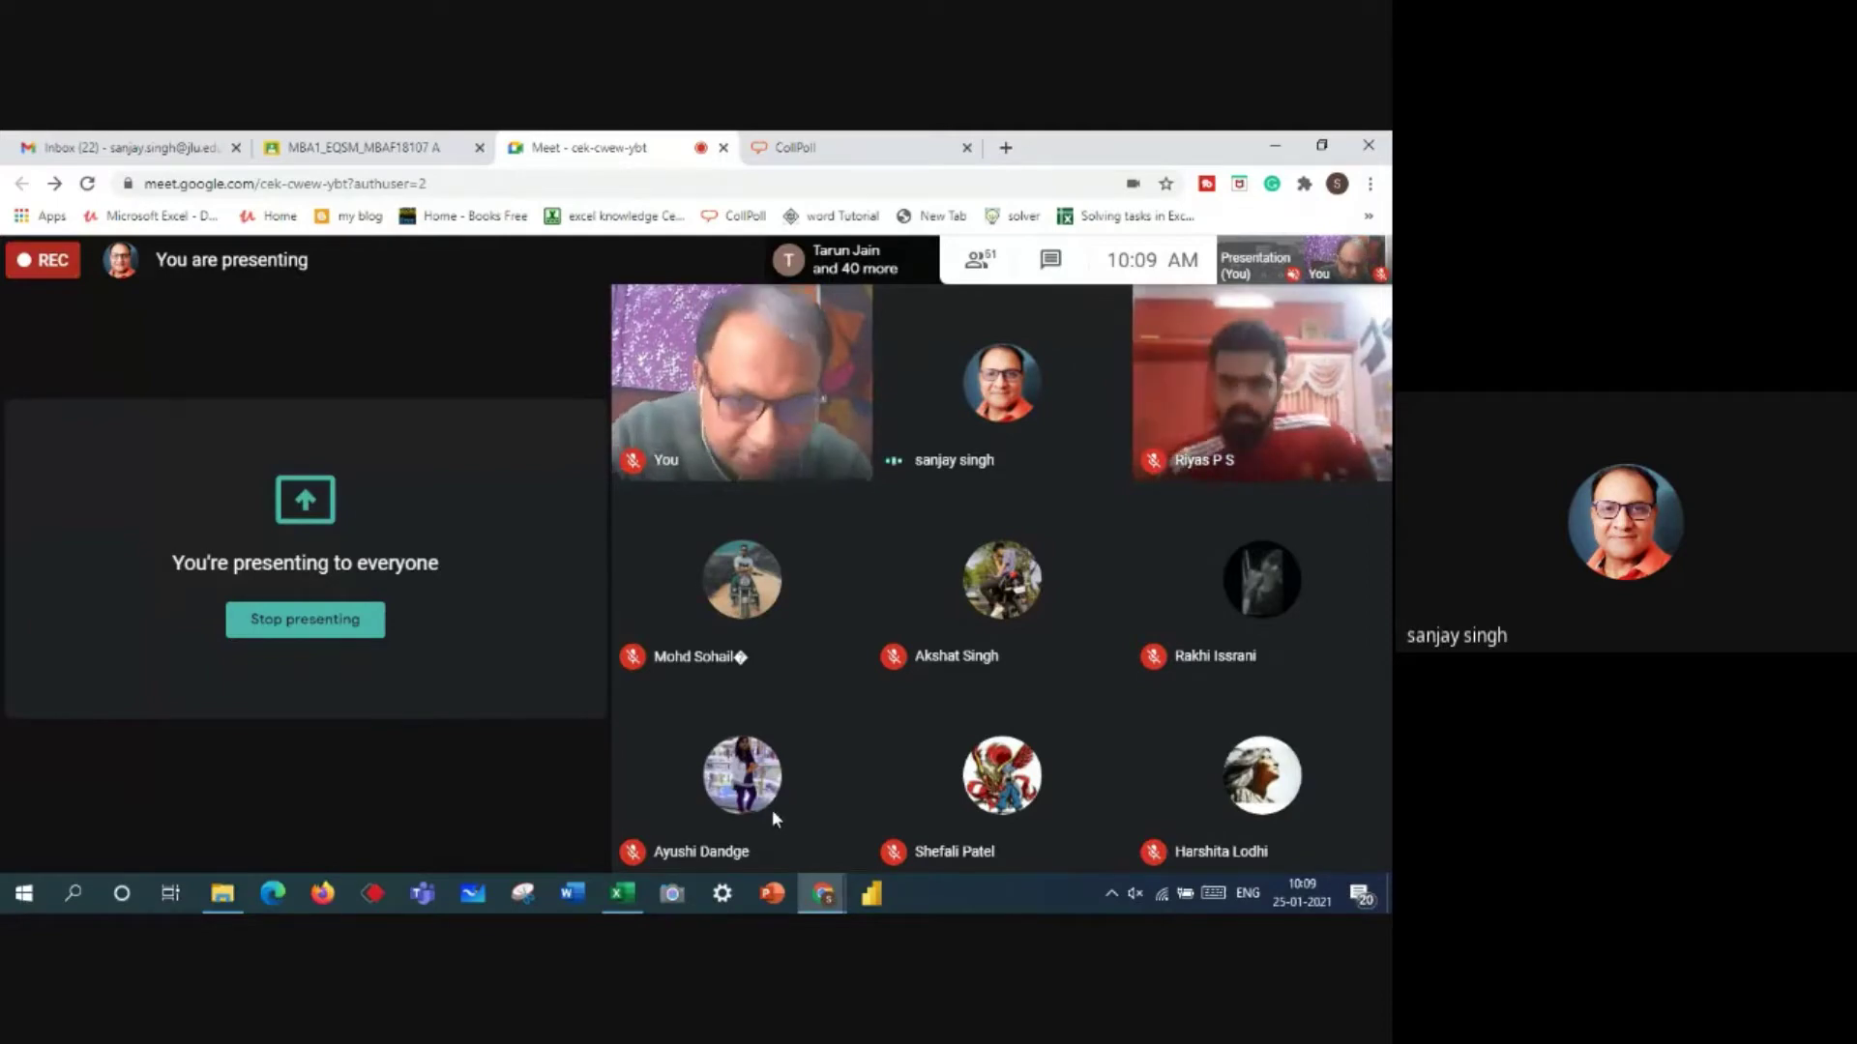
left_click(630, 905)
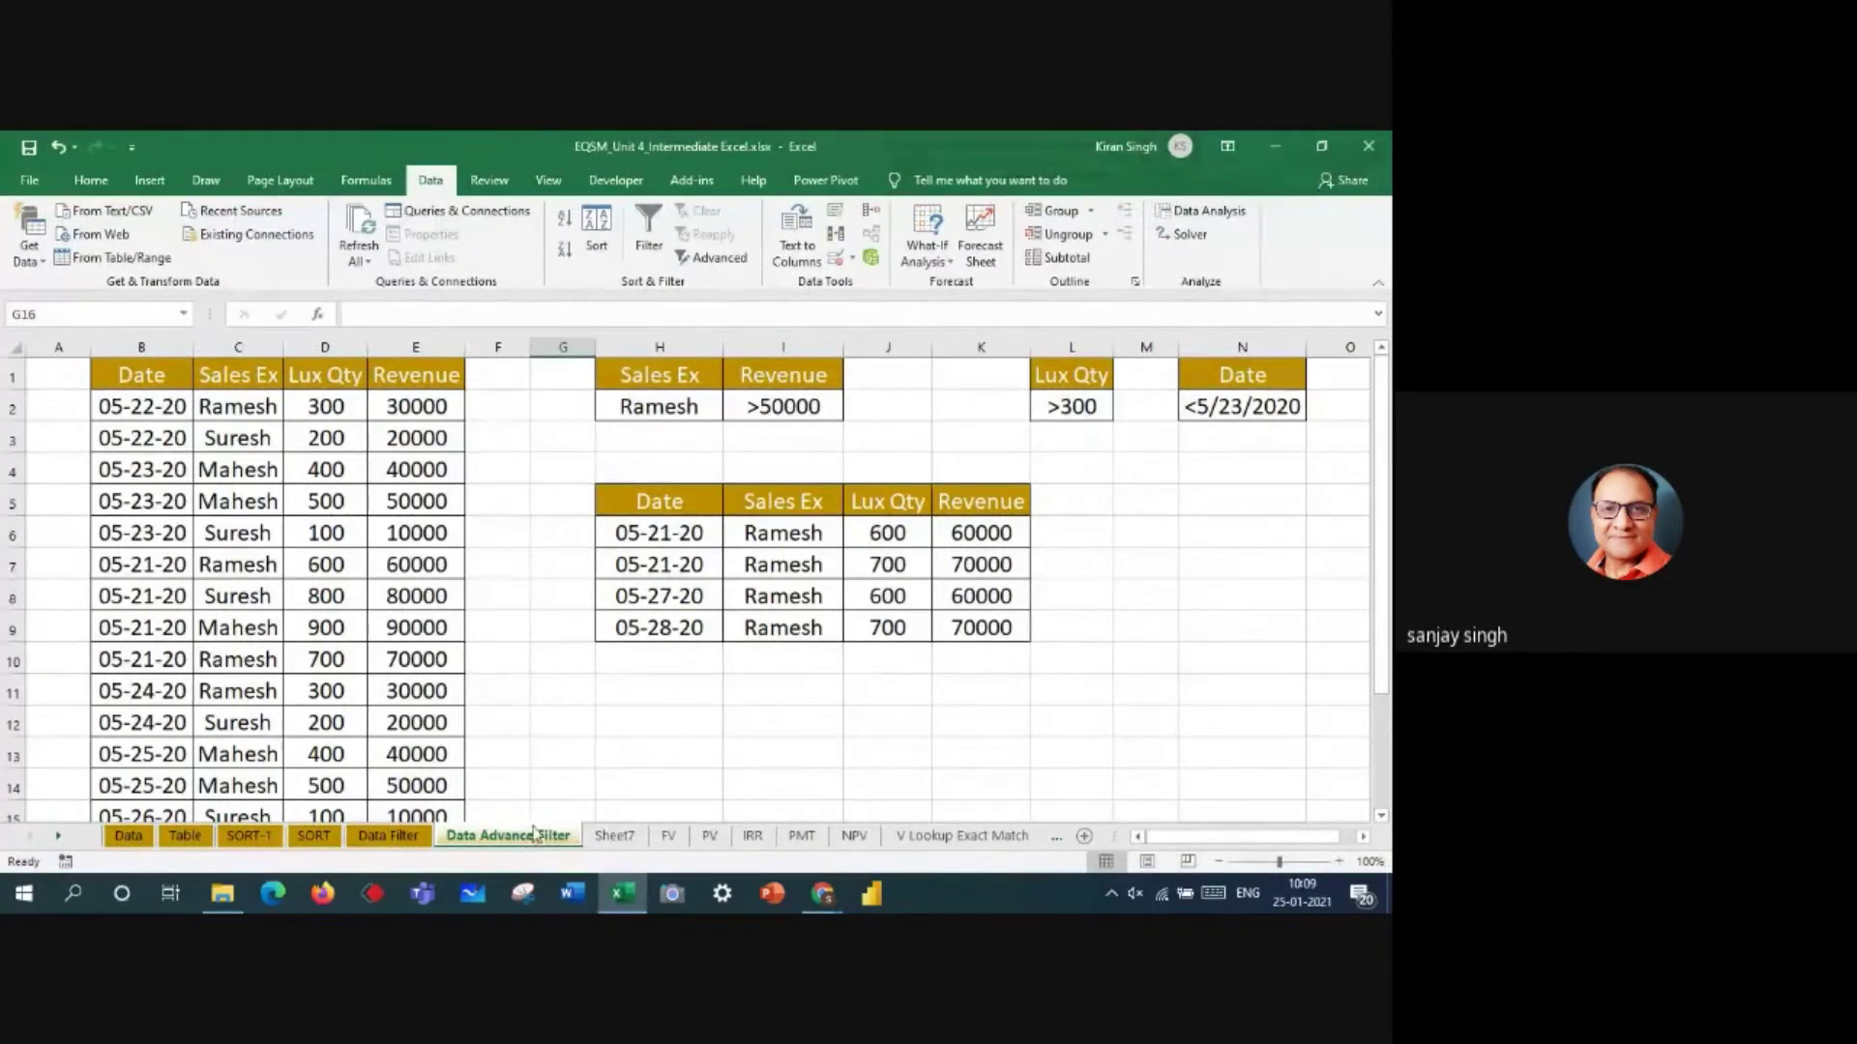
left_click(978, 698)
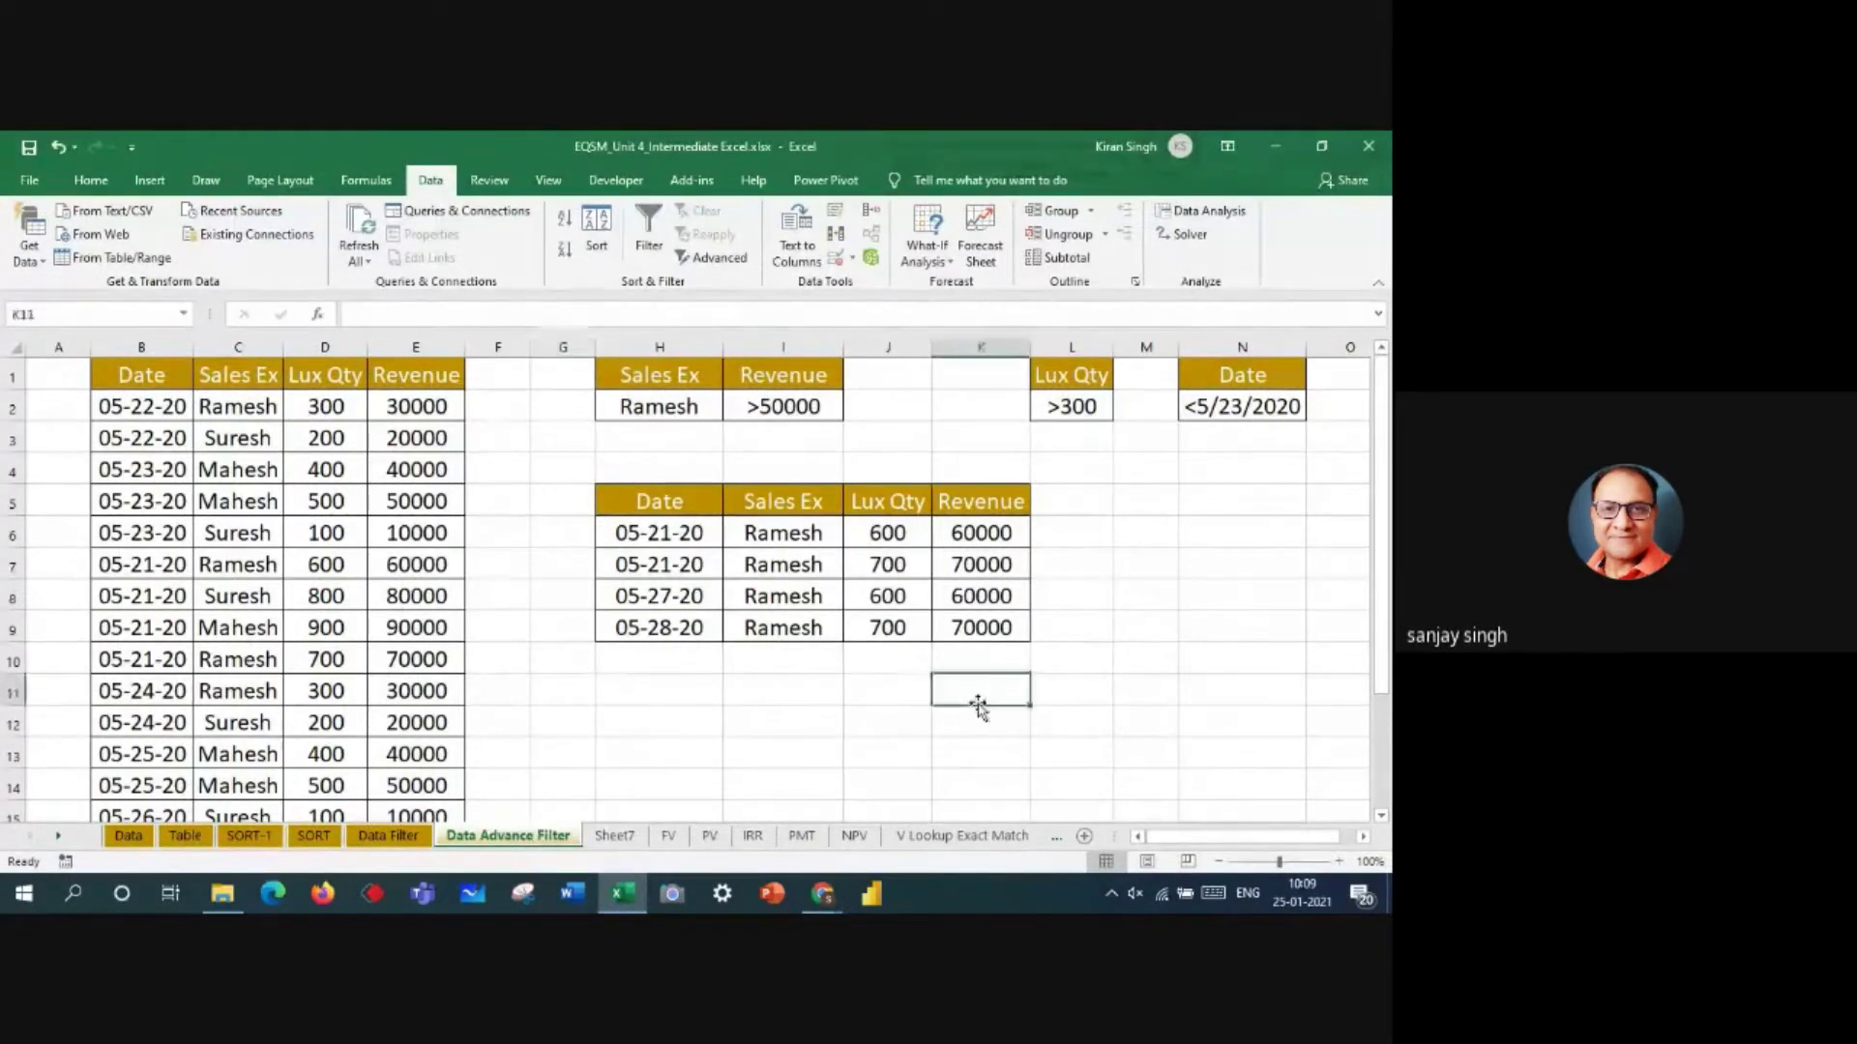
- Filter the table on the Data Filter sheet to show only the first sales executive listed in the Sales Ex column
left_click(391, 835)
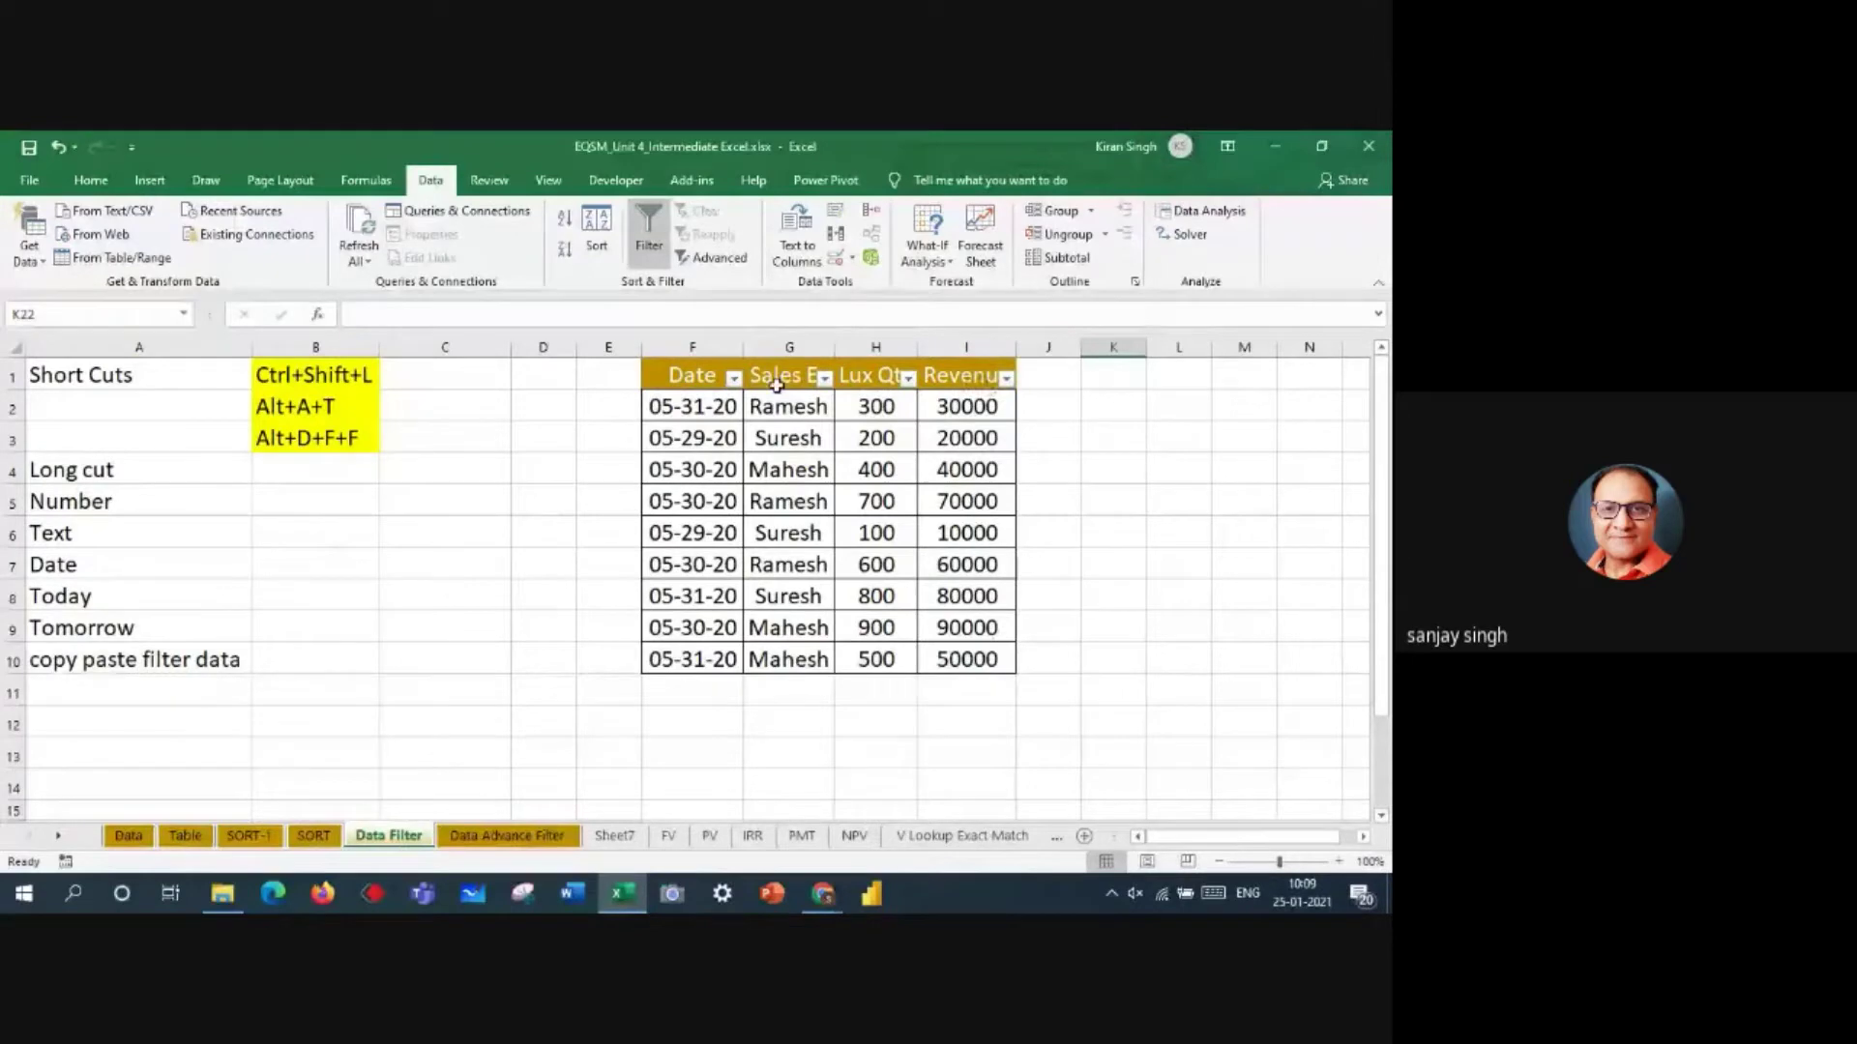
left_click(824, 379)
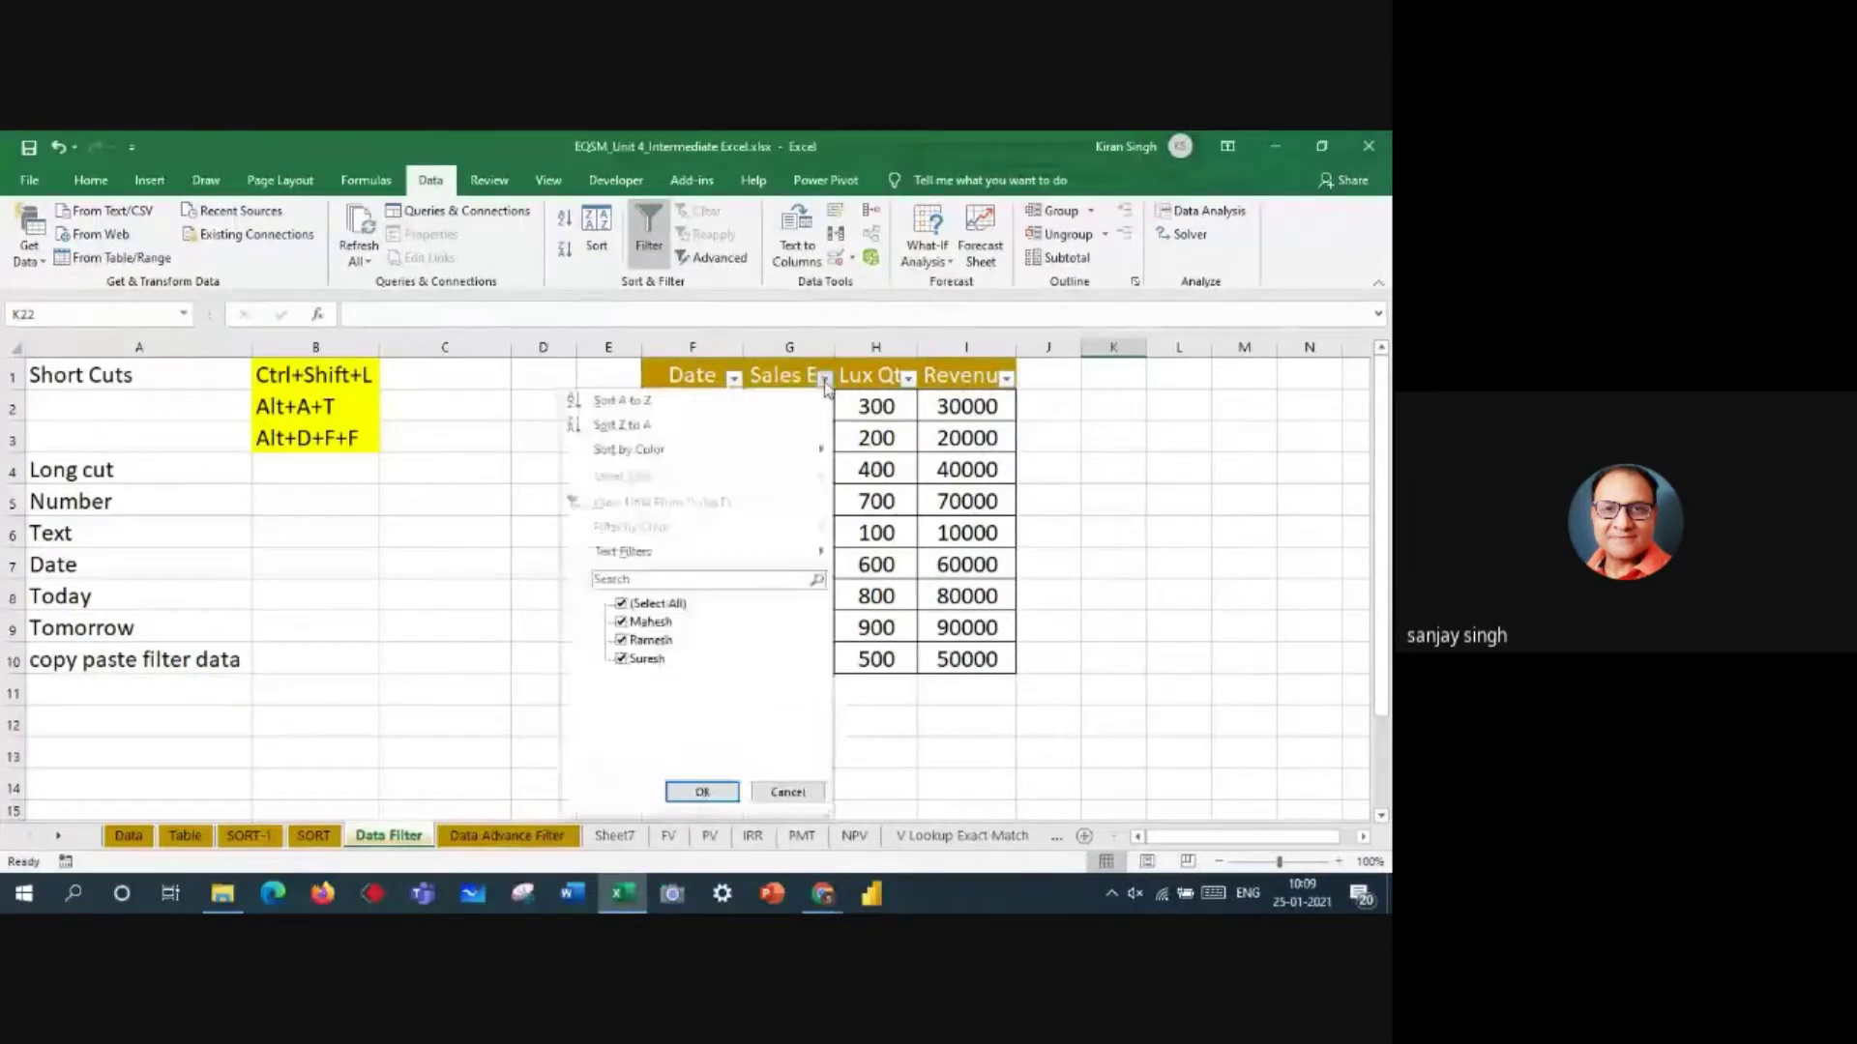
left_click(622, 603)
left_click(621, 622)
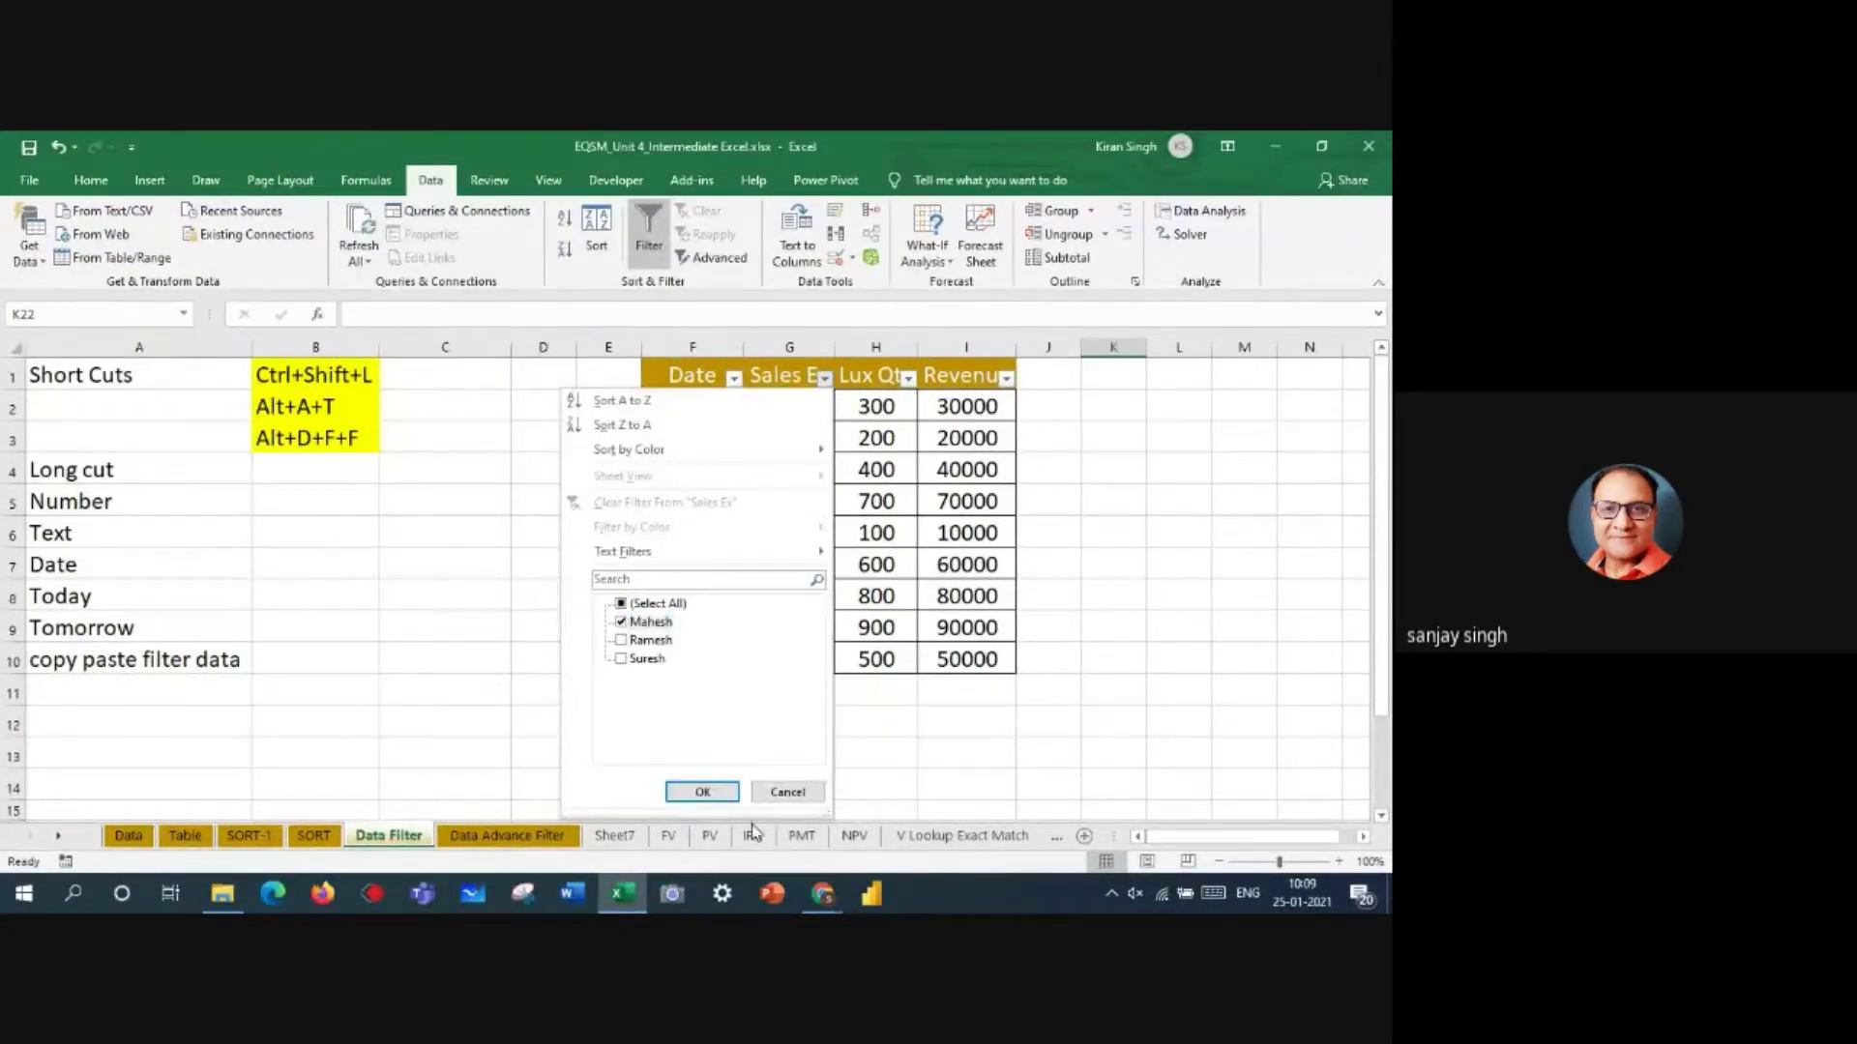
left_click(703, 792)
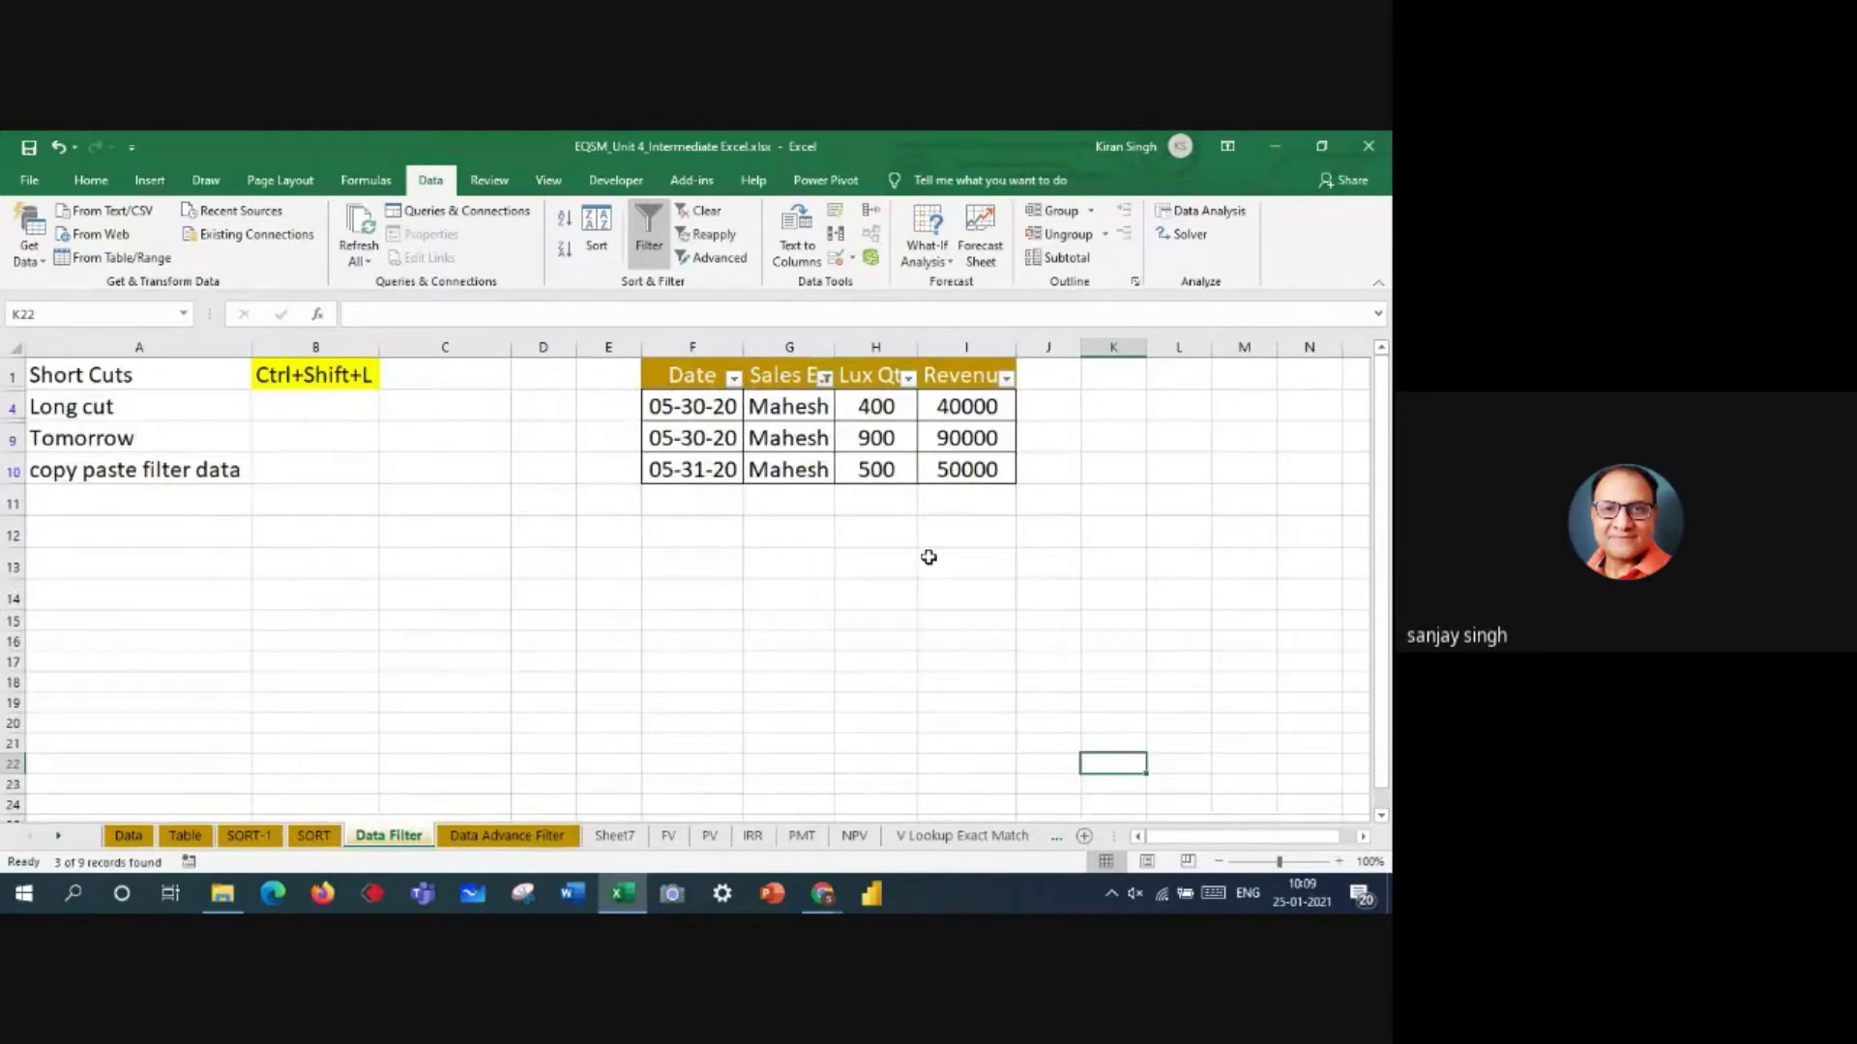
- Narrow the filtered table to Lux Qty values 400 and 500, and clear all of its filters
left_click(907, 380)
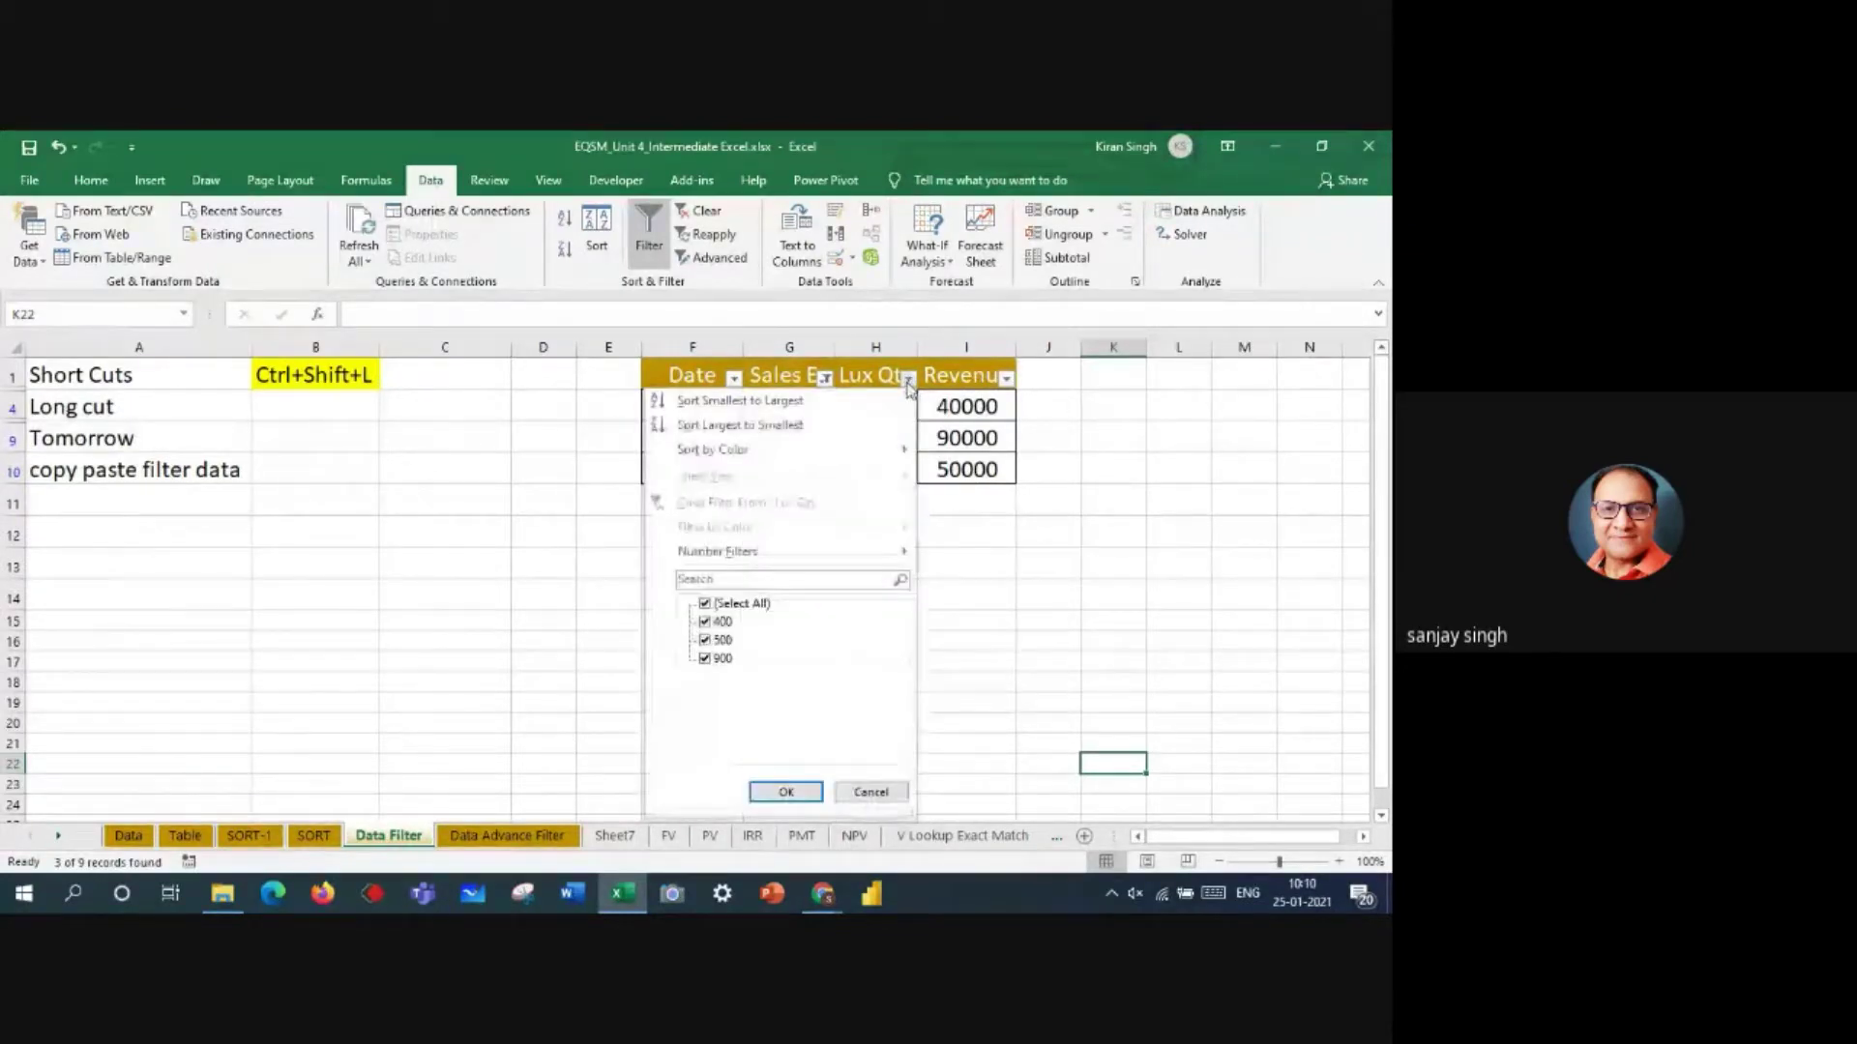
left_click(704, 604)
left_click(704, 622)
left_click(704, 640)
left_click(786, 792)
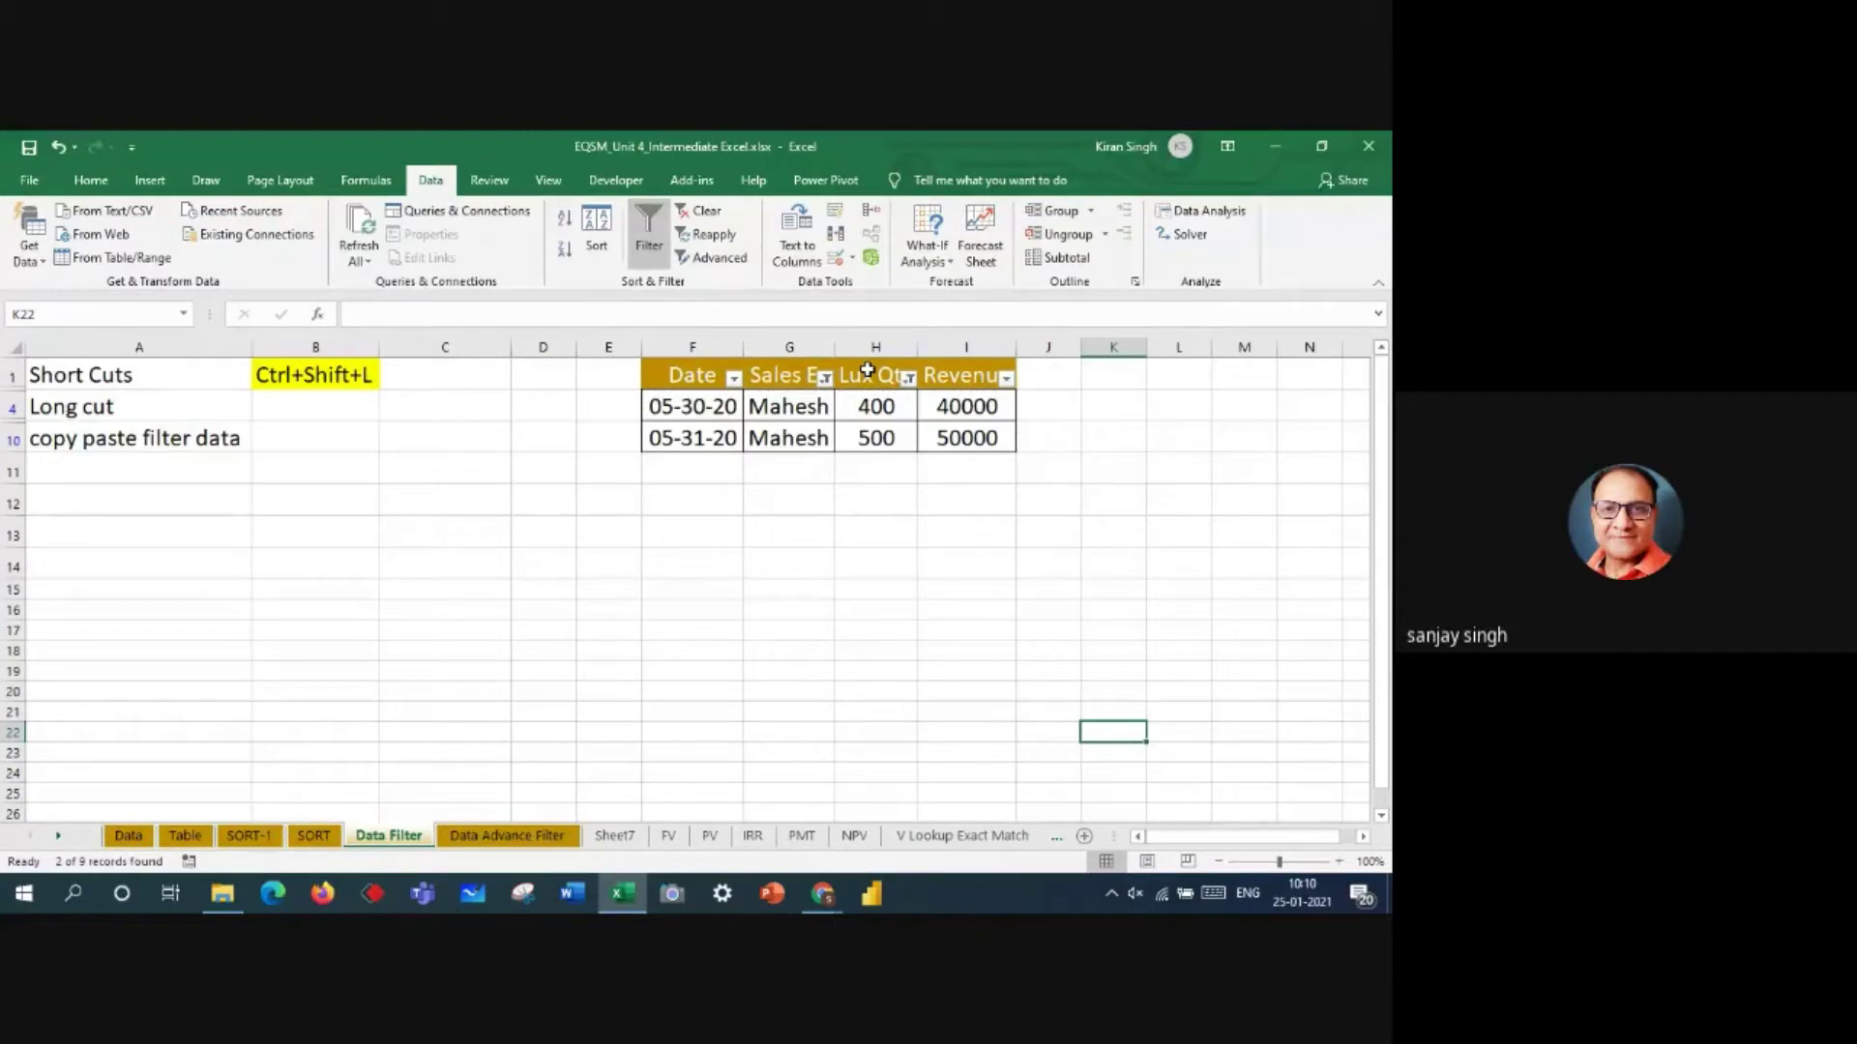
left_click(703, 214)
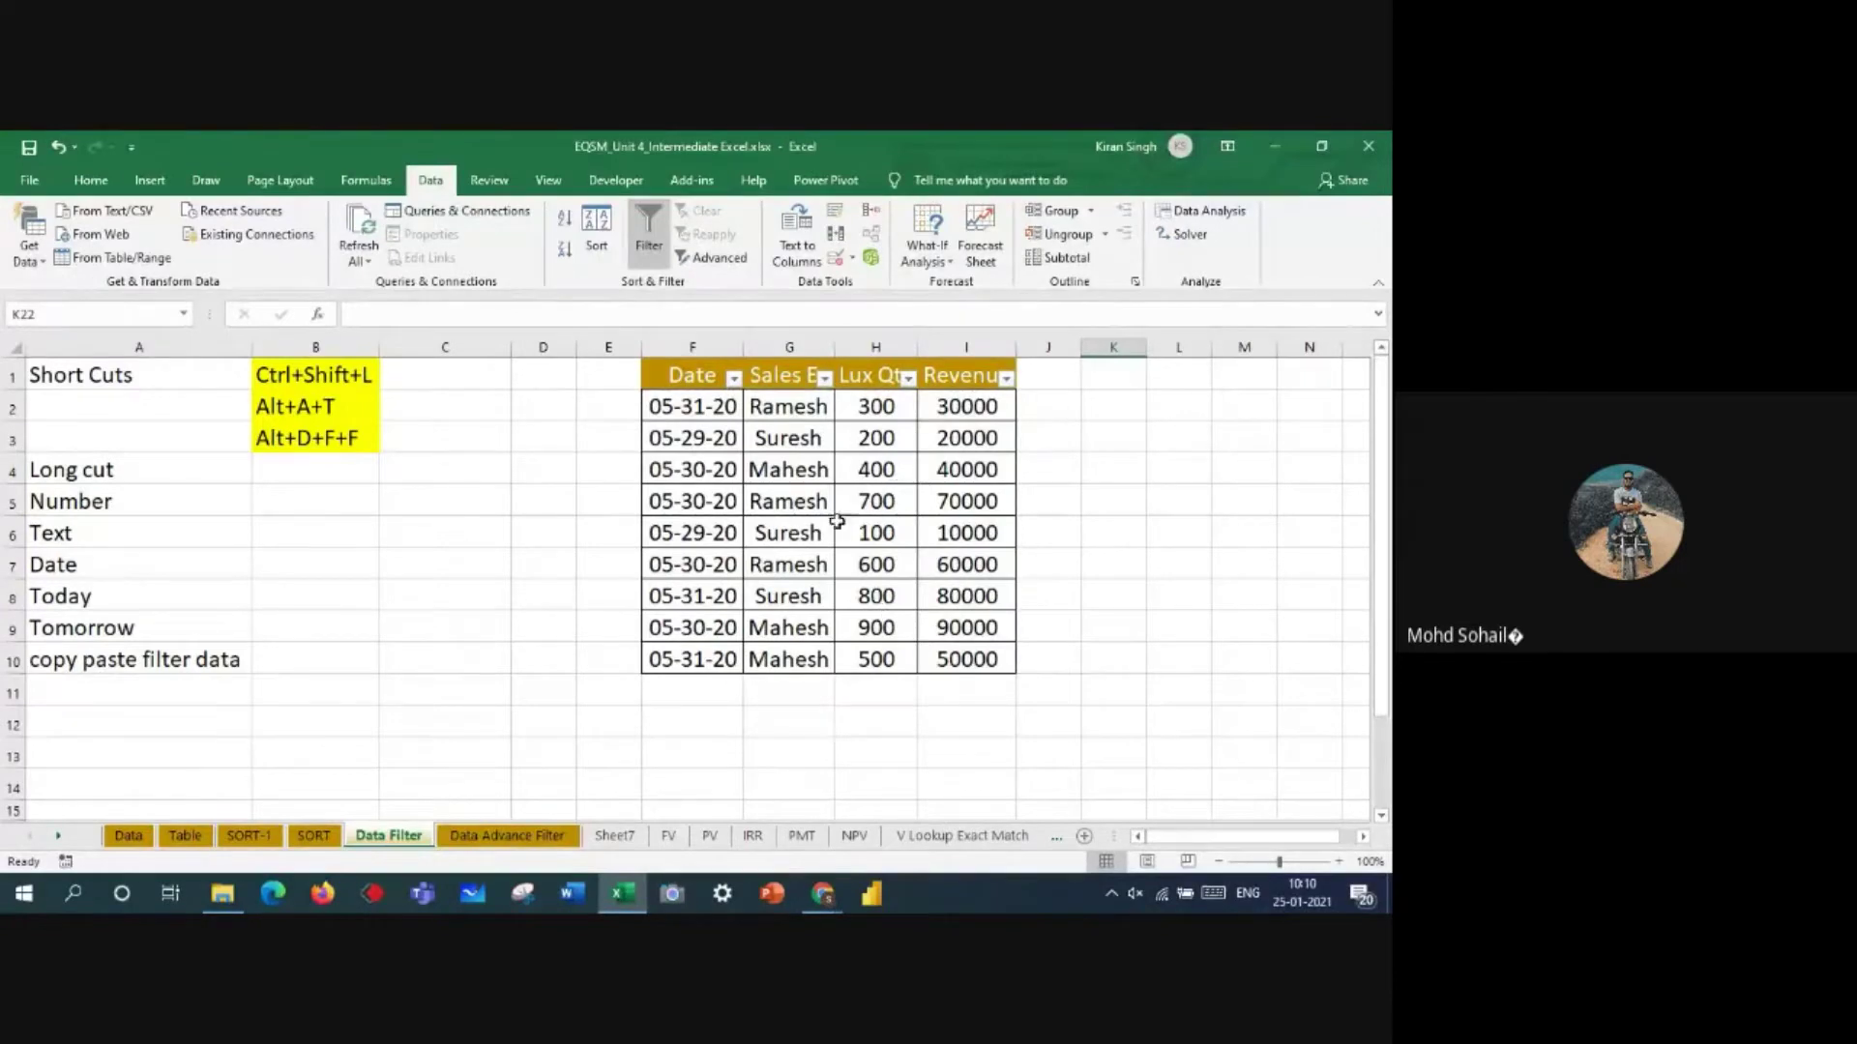
- Filter Sales Ex to the first listed executive again and clear the filter from that column alone
left_click(825, 379)
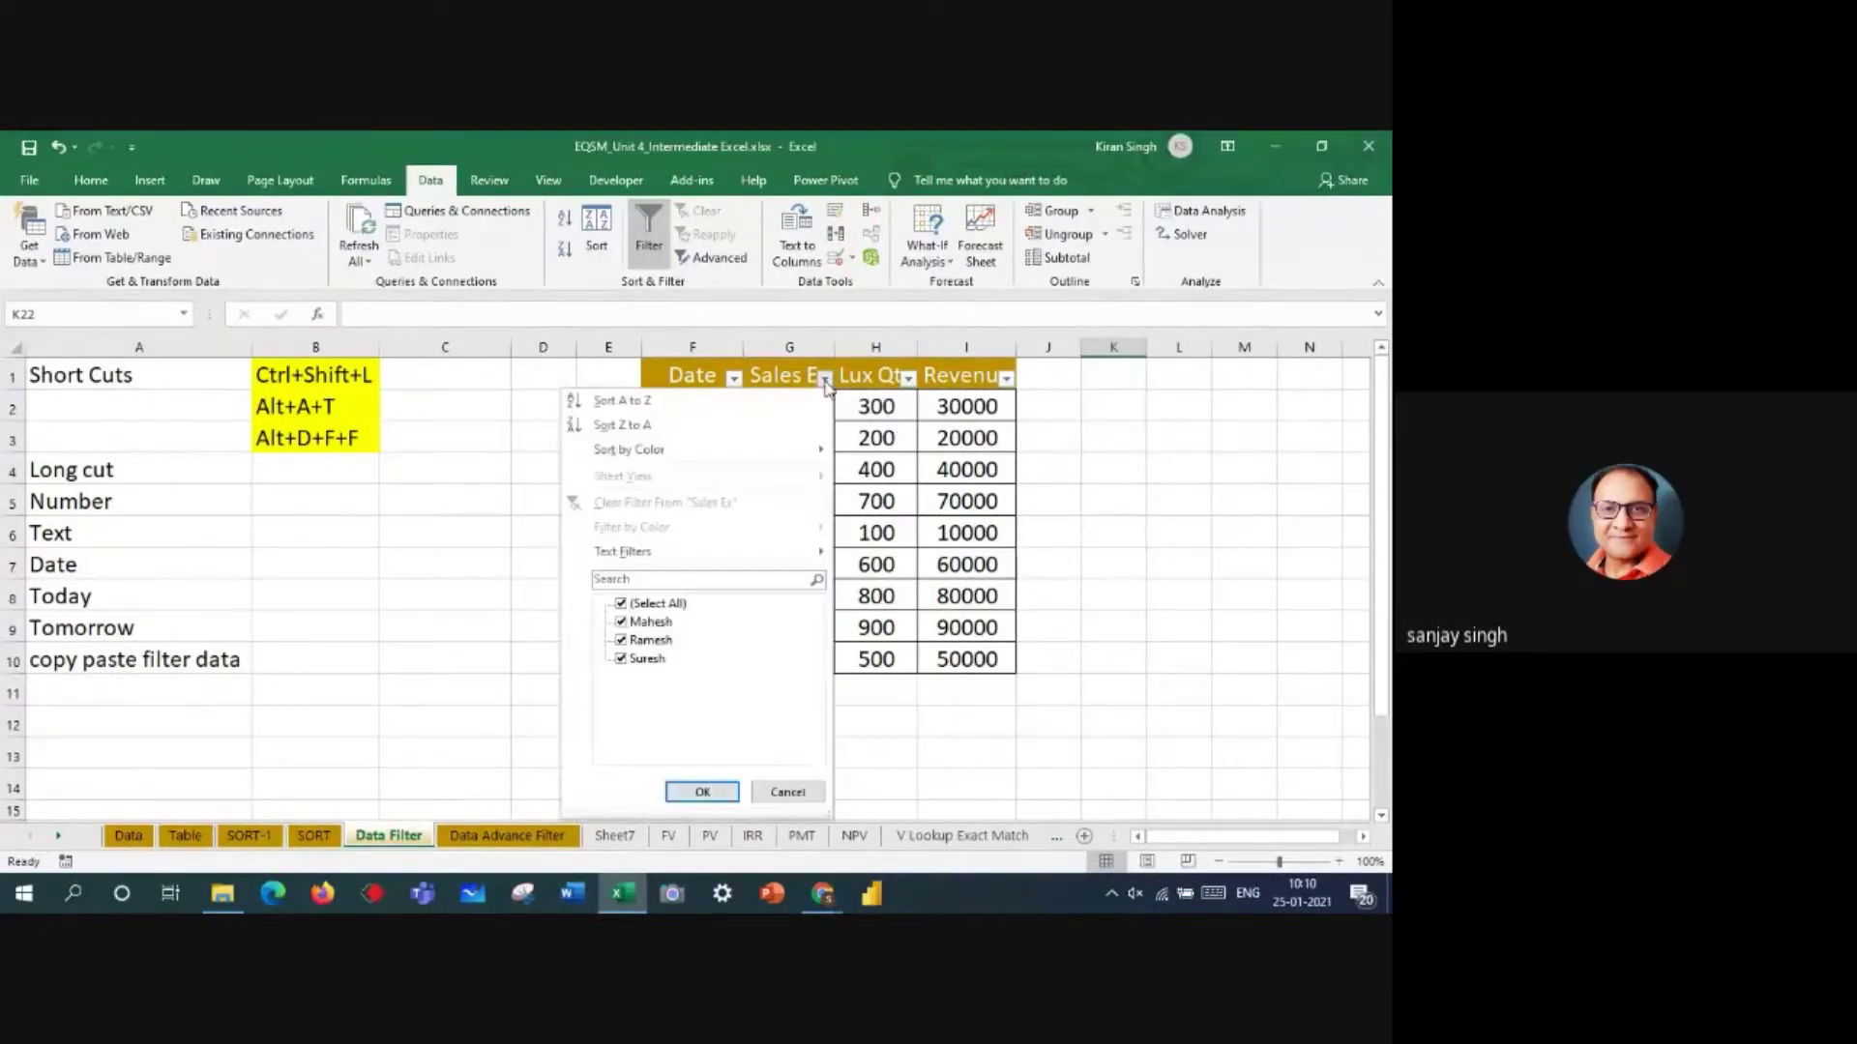
left_click(622, 603)
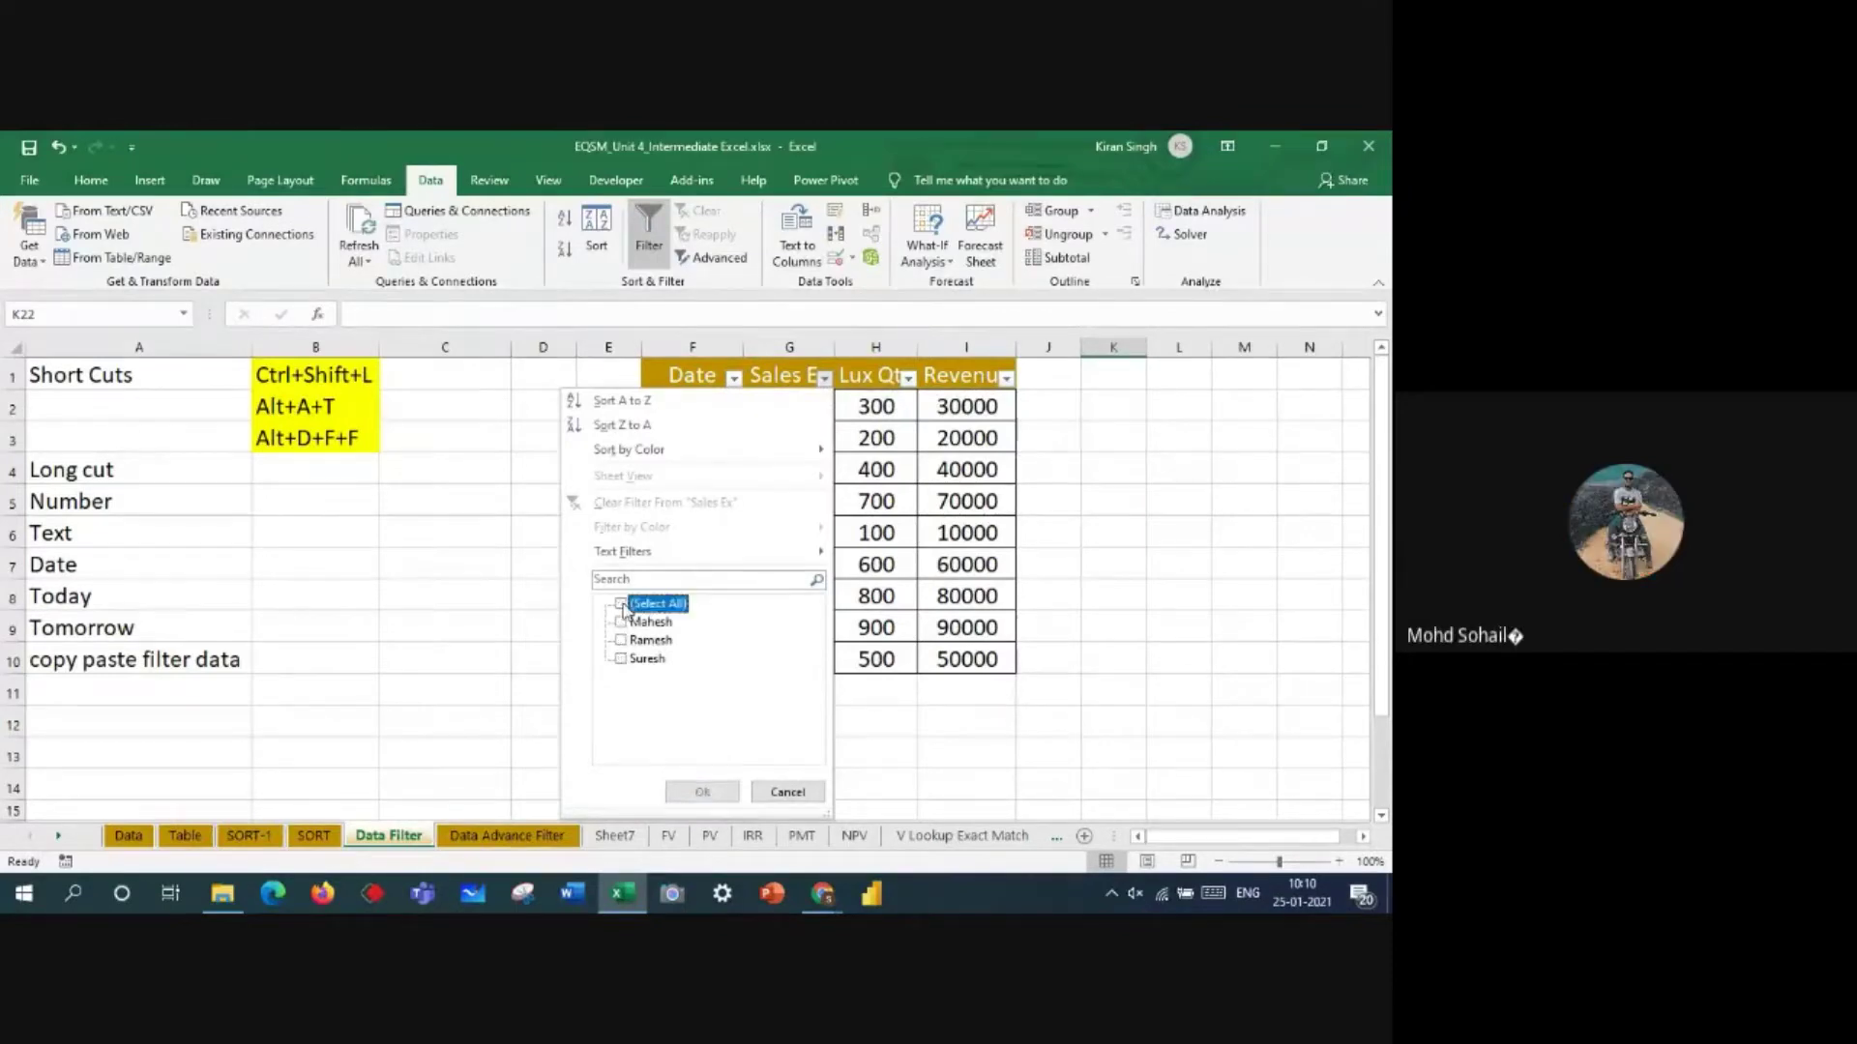
left_click(622, 622)
left_click(702, 791)
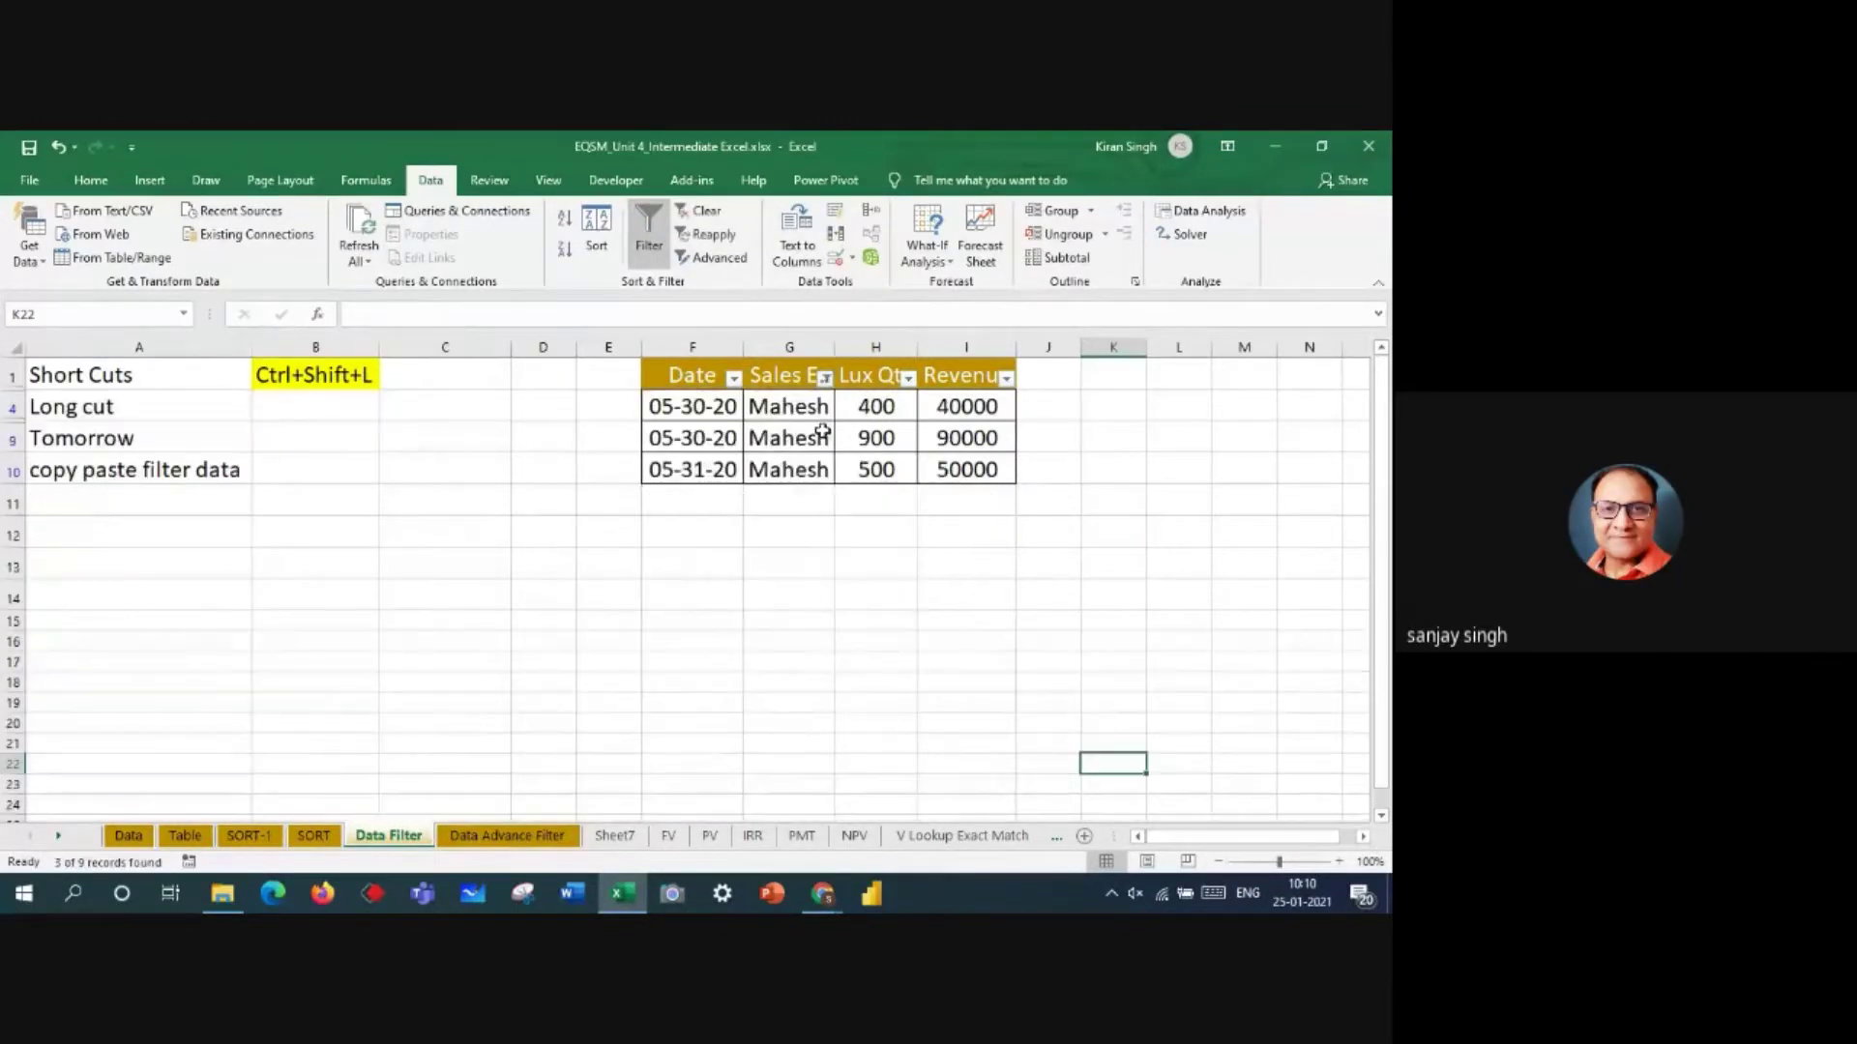
left_click(825, 379)
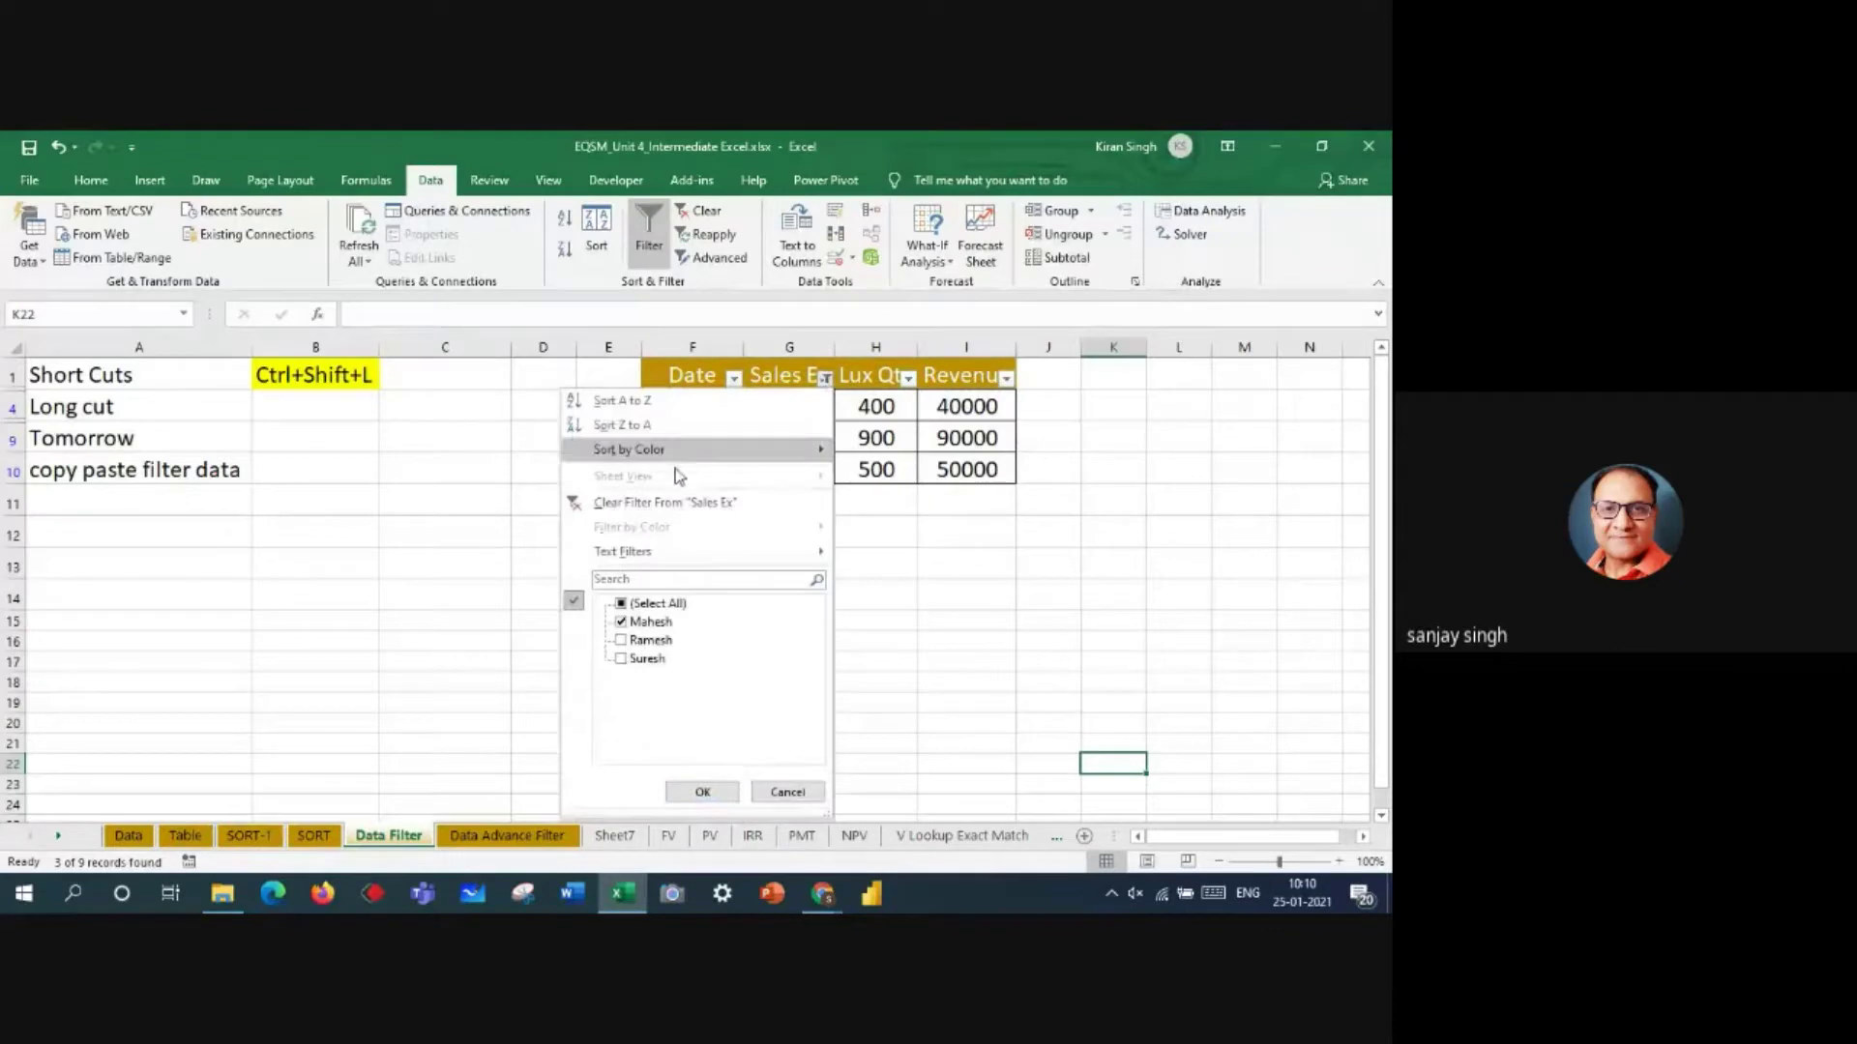
left_click(677, 499)
left_click(1040, 502)
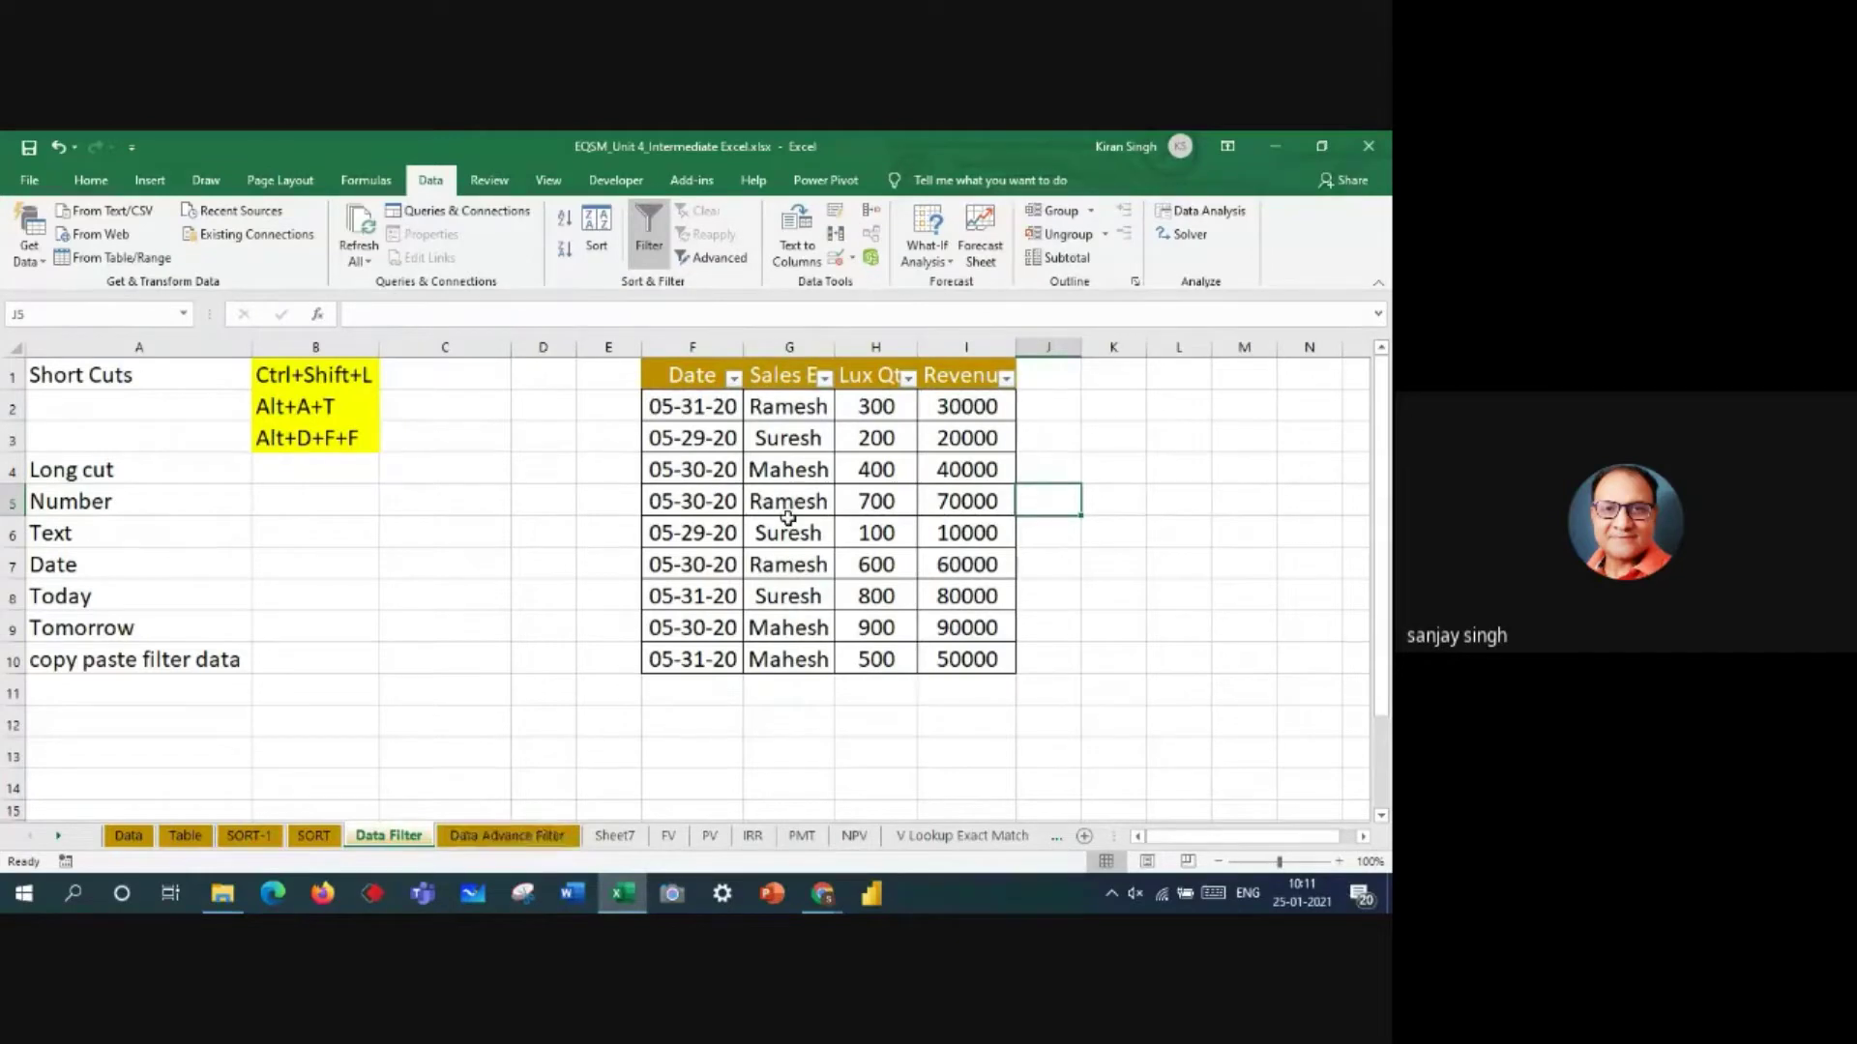
- Filter the Sales Ex column to show only the second sales executive in the list
left_click(824, 378)
left_click(622, 606)
left_click(621, 640)
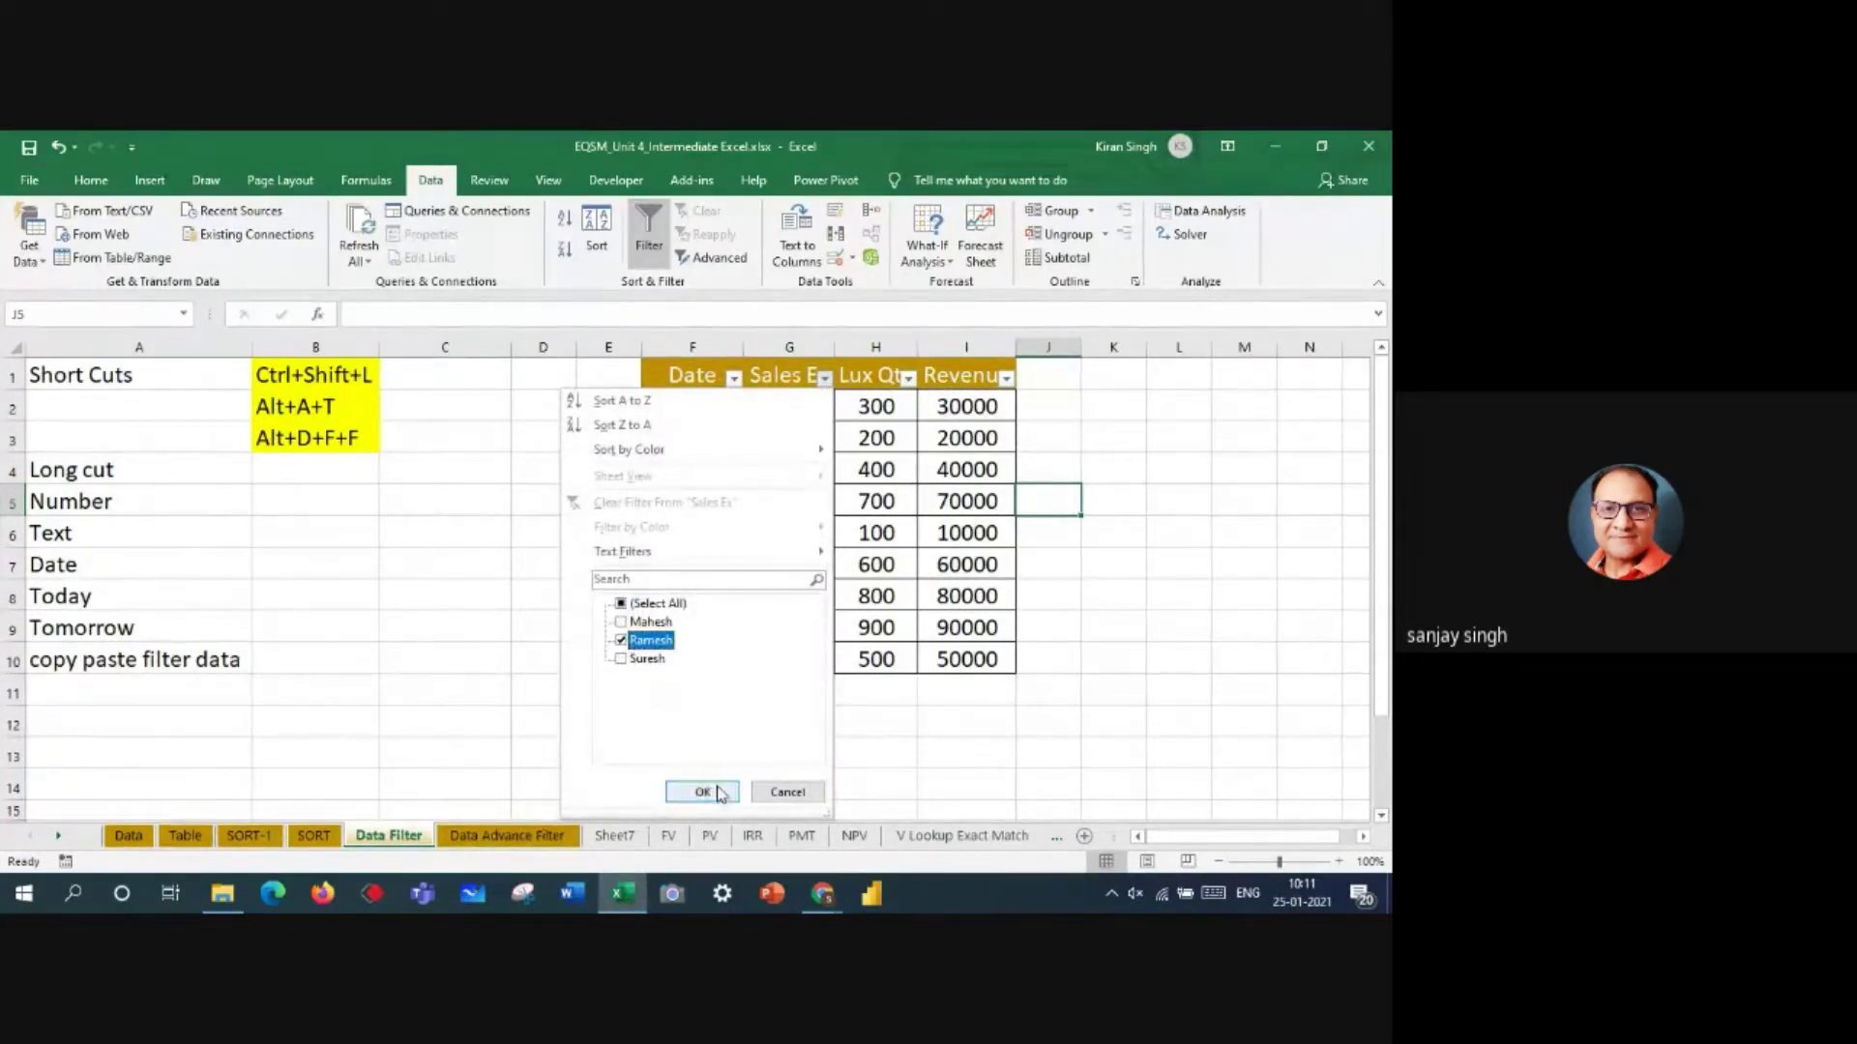
left_click(703, 792)
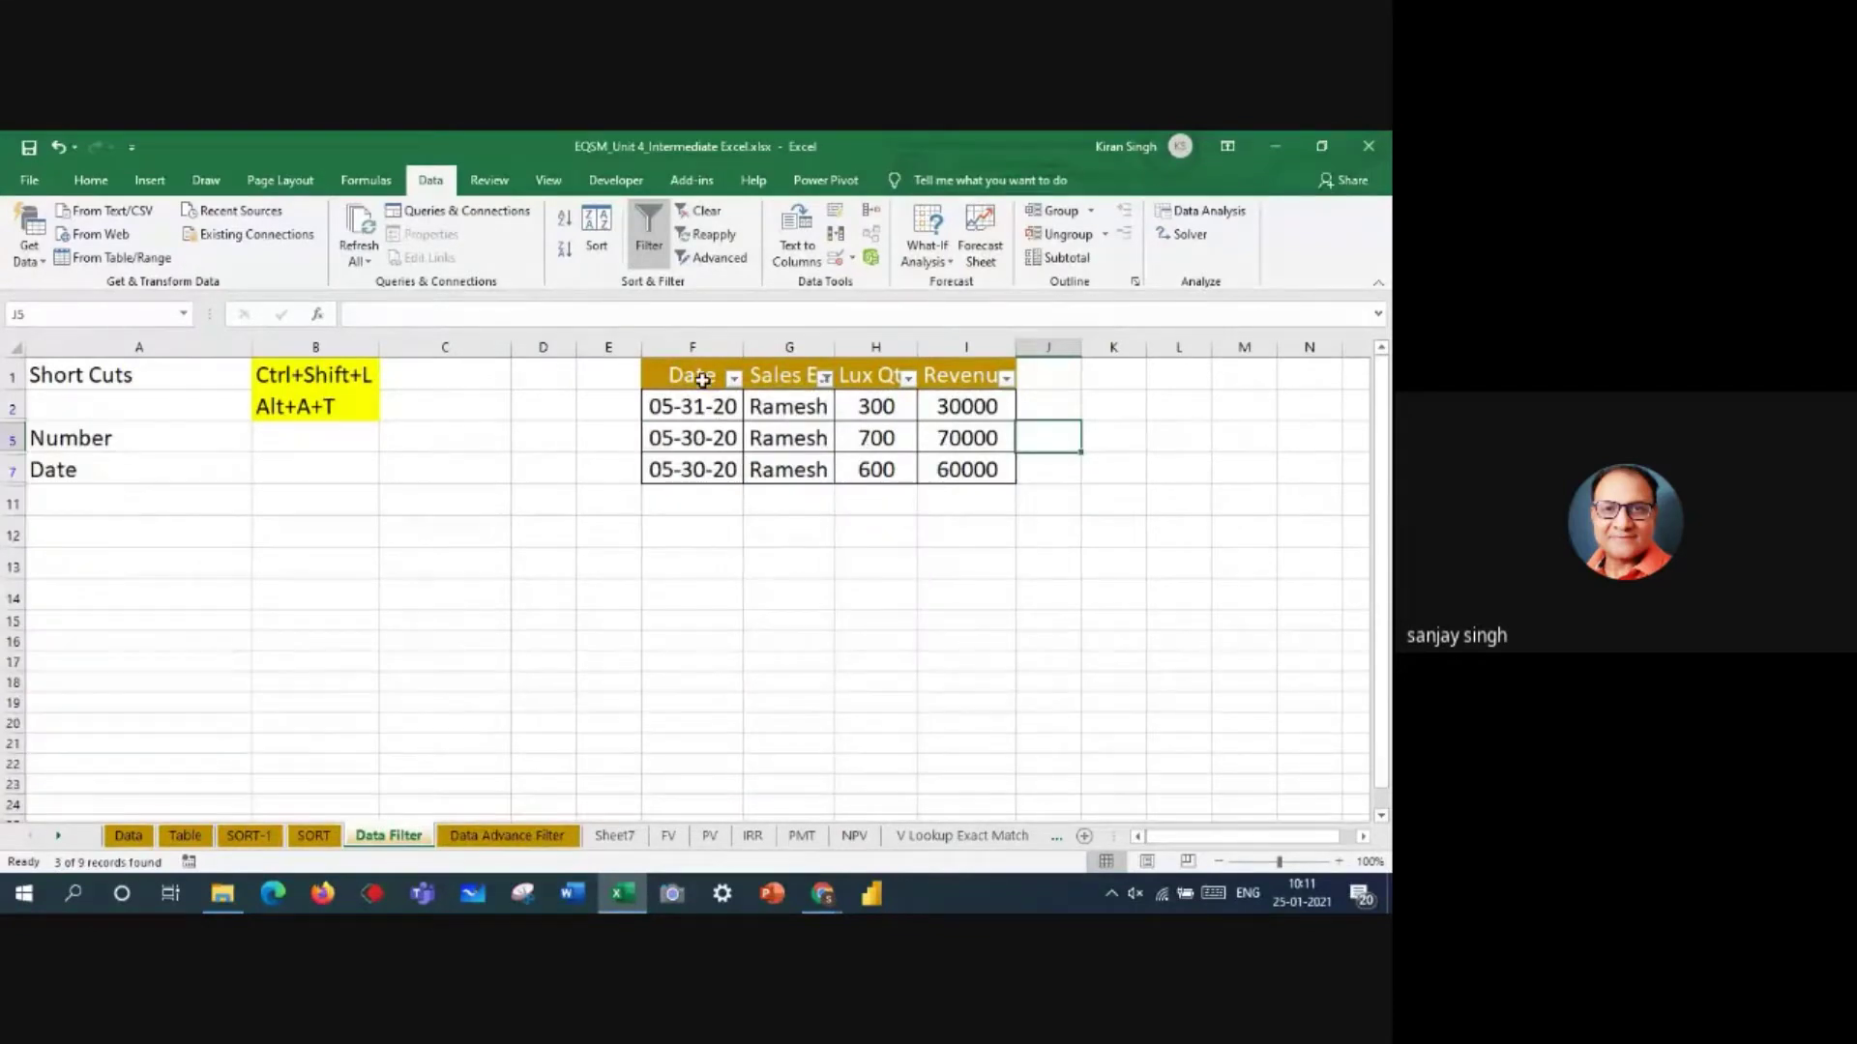
- Copy the filtered table with its headers to cell F22, and clear the filter on the source table
left_click_drag(700, 375, 980, 466)
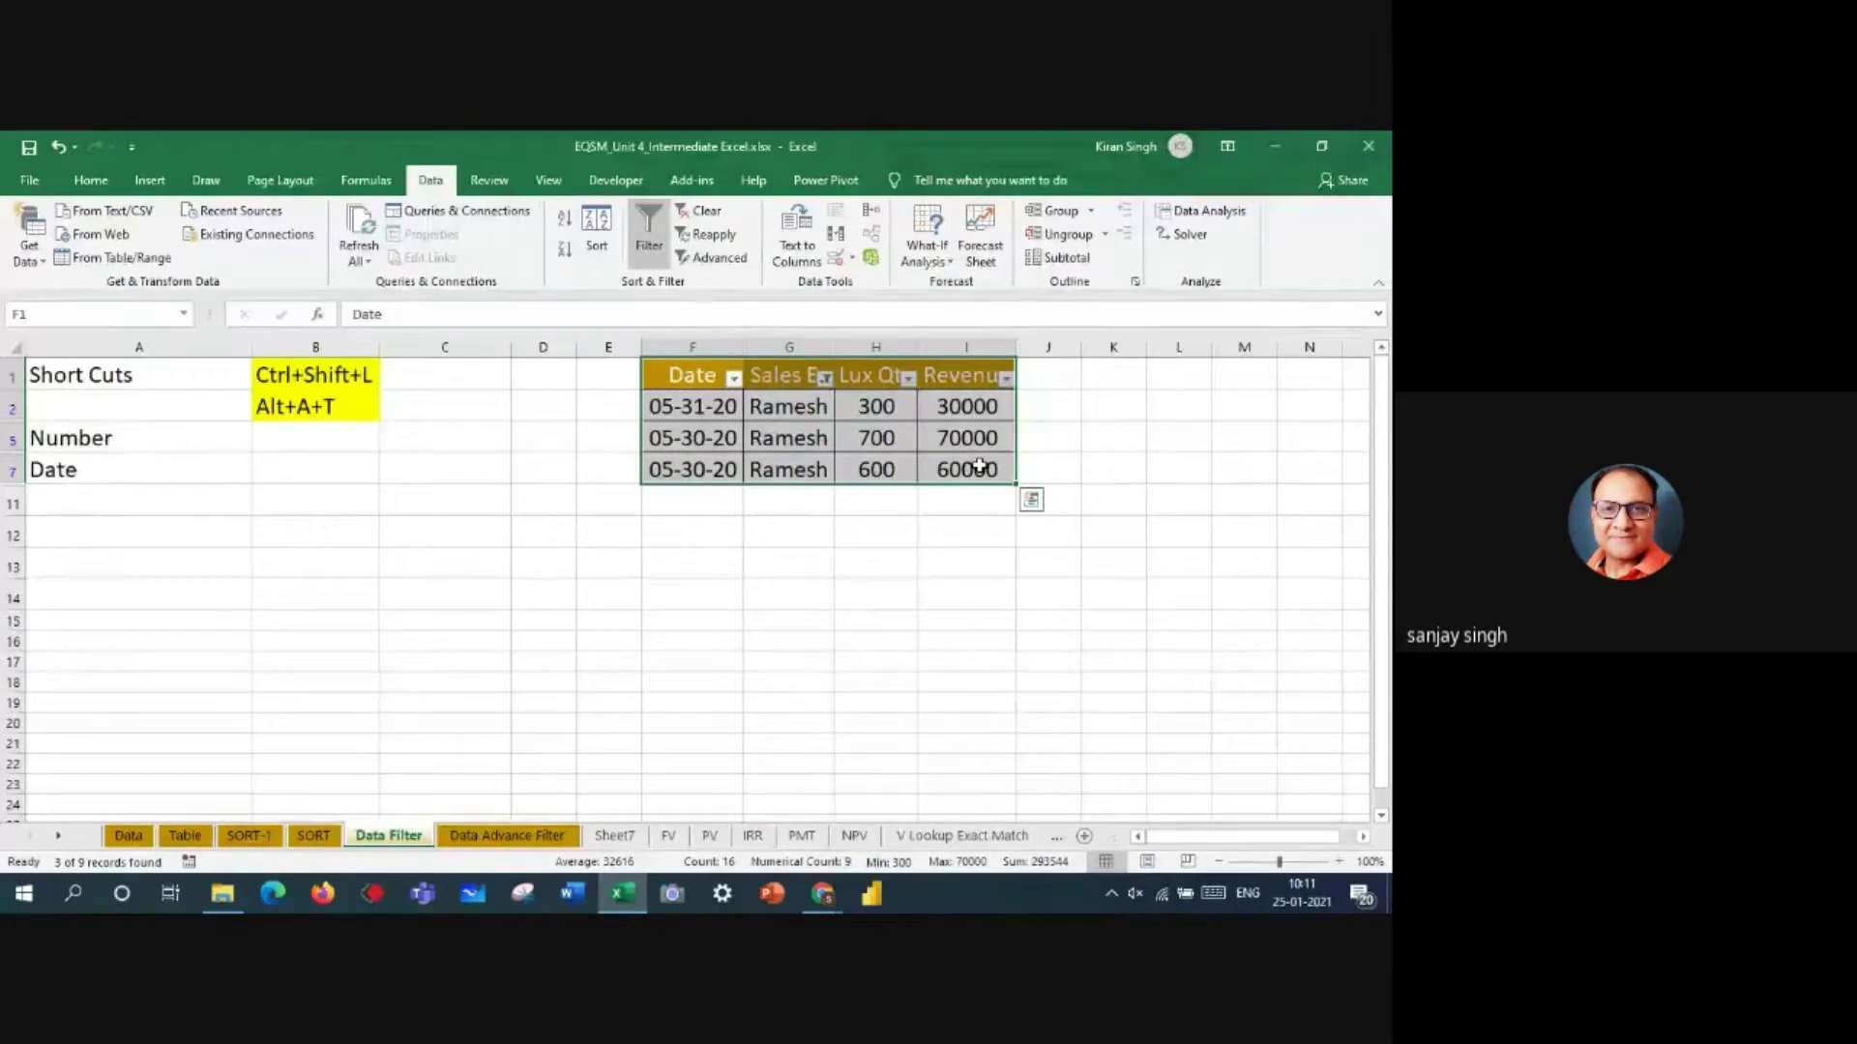
key("ctrl+c")
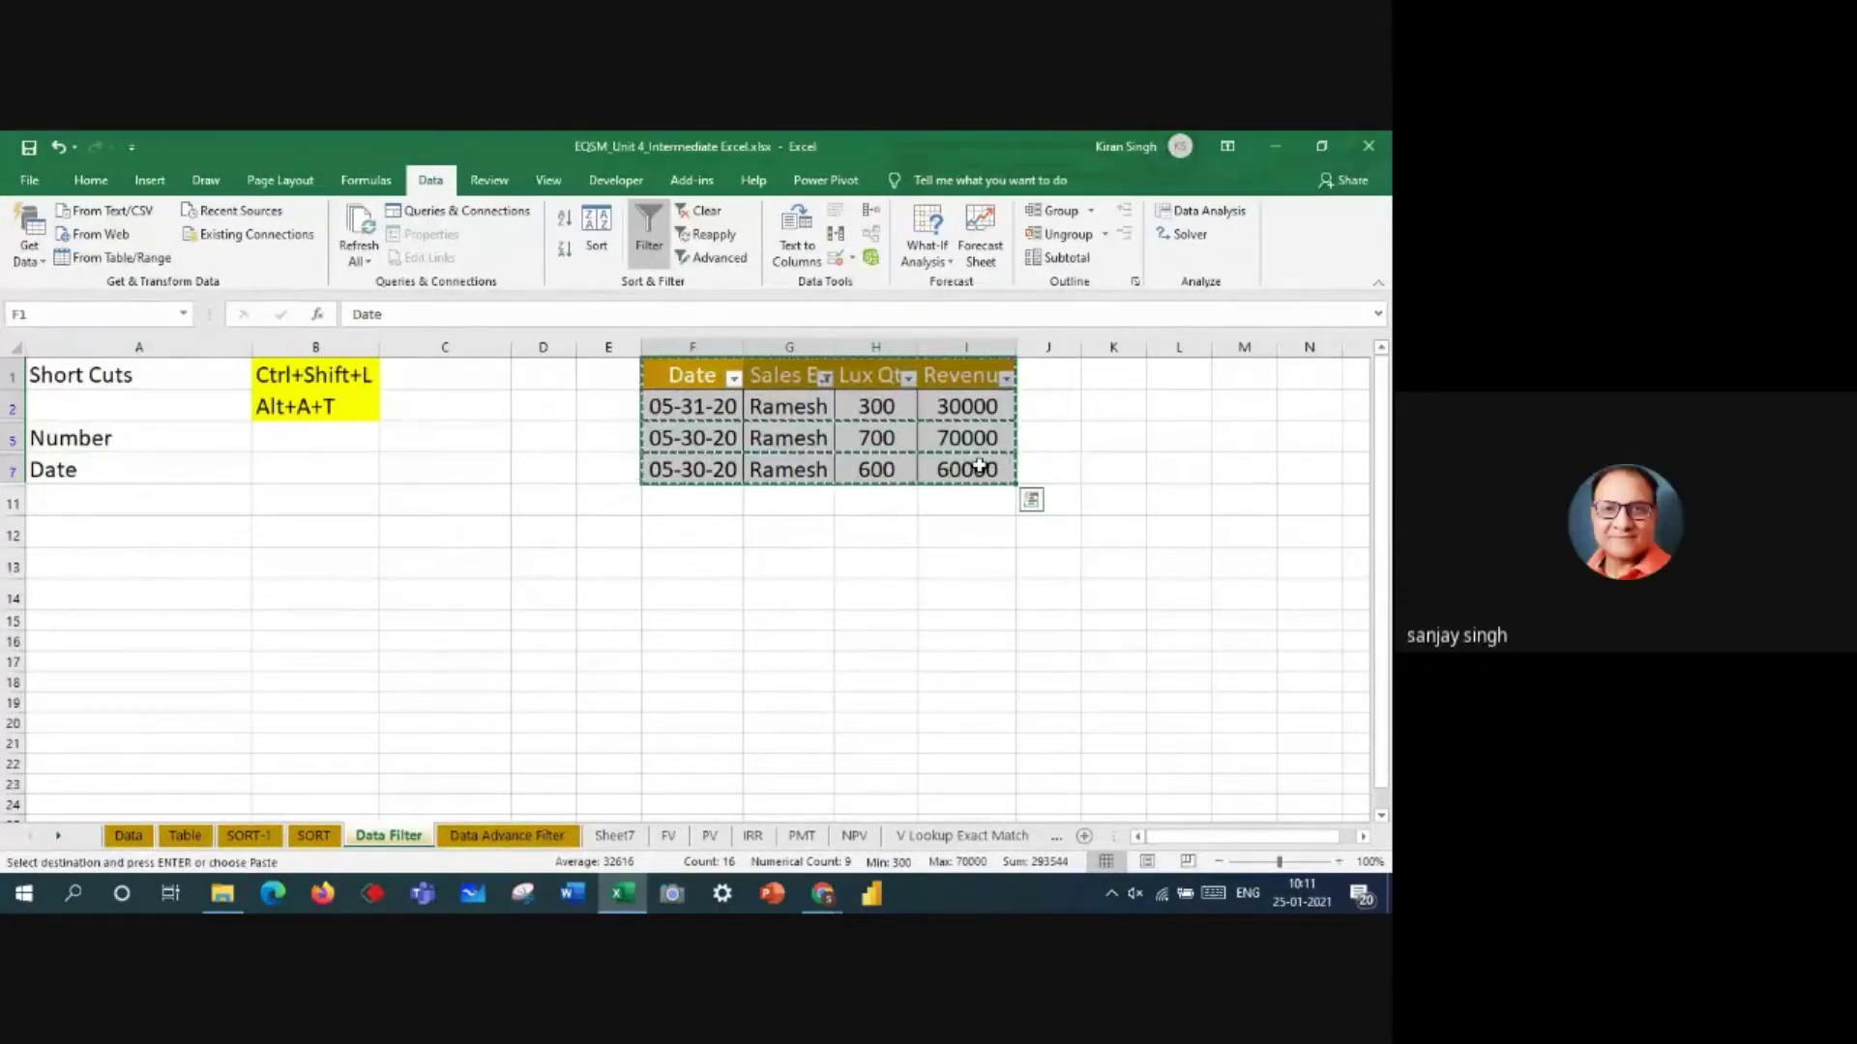
left_click(718, 771)
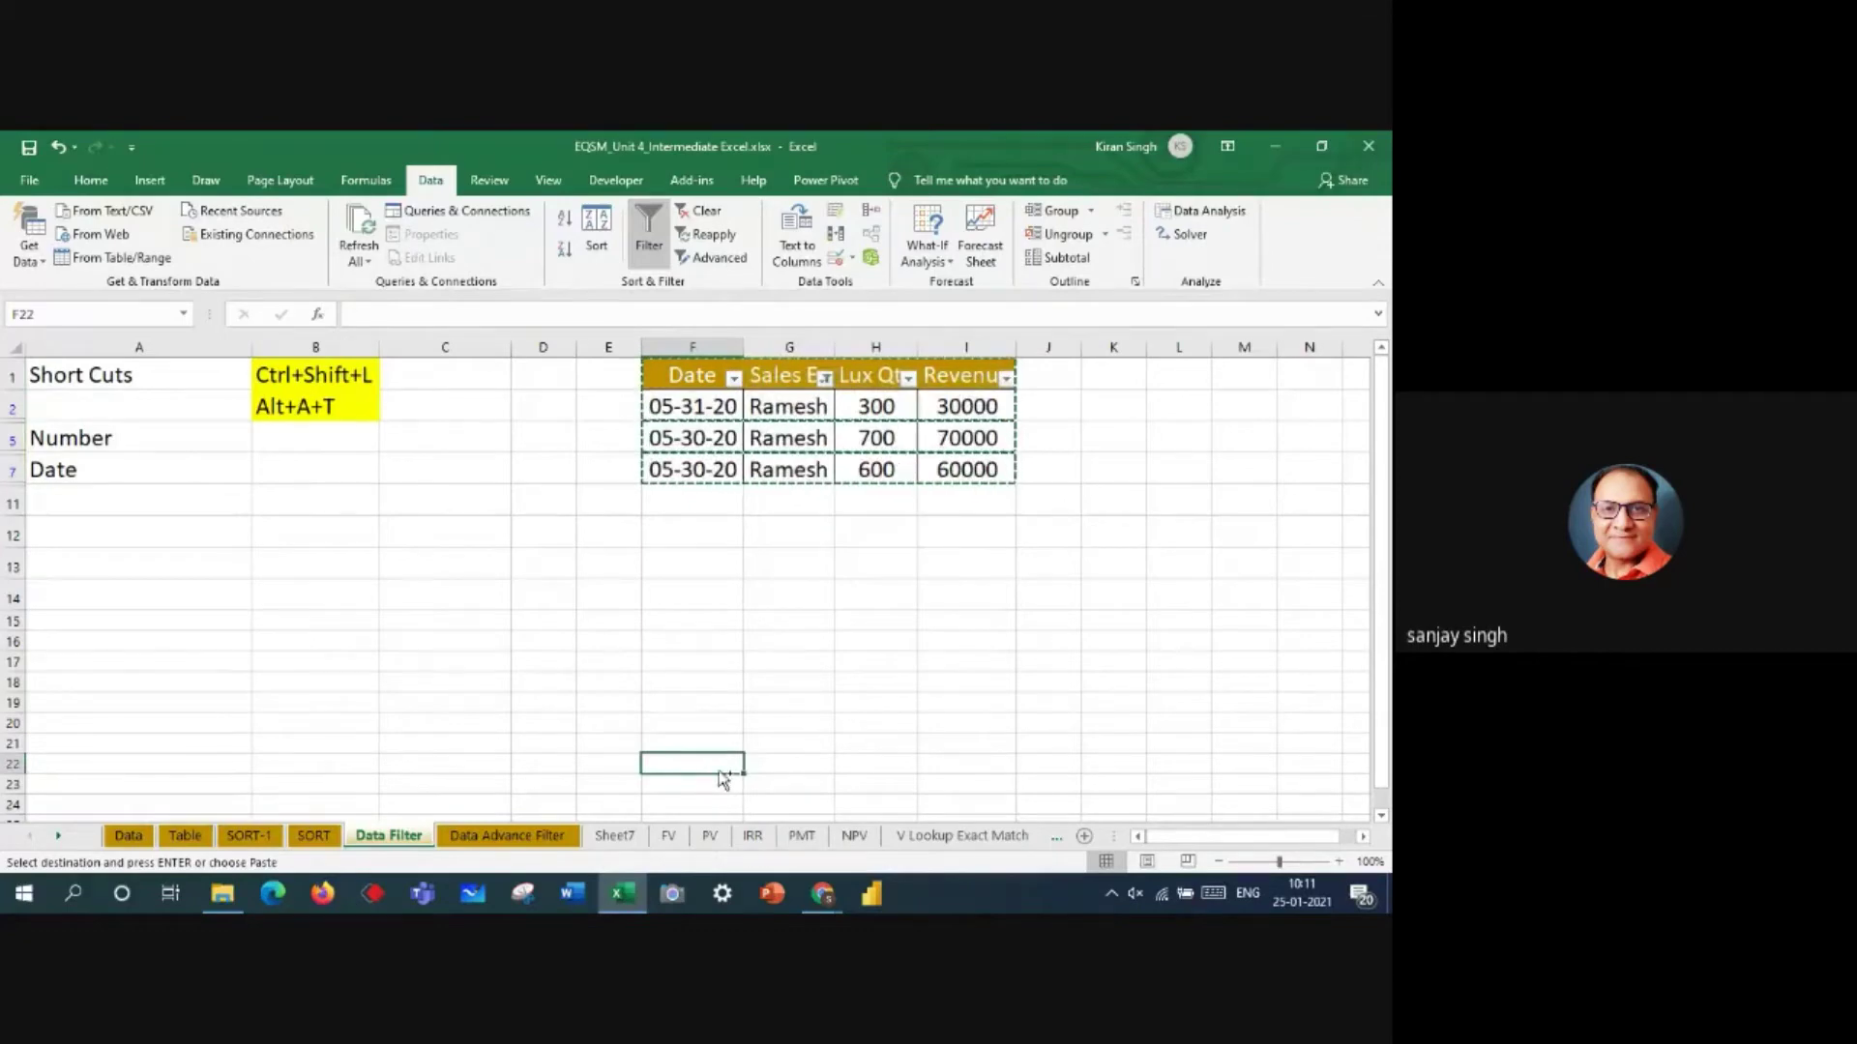
key("ctrl+v")
left_click_drag(1383, 547, 1388, 401)
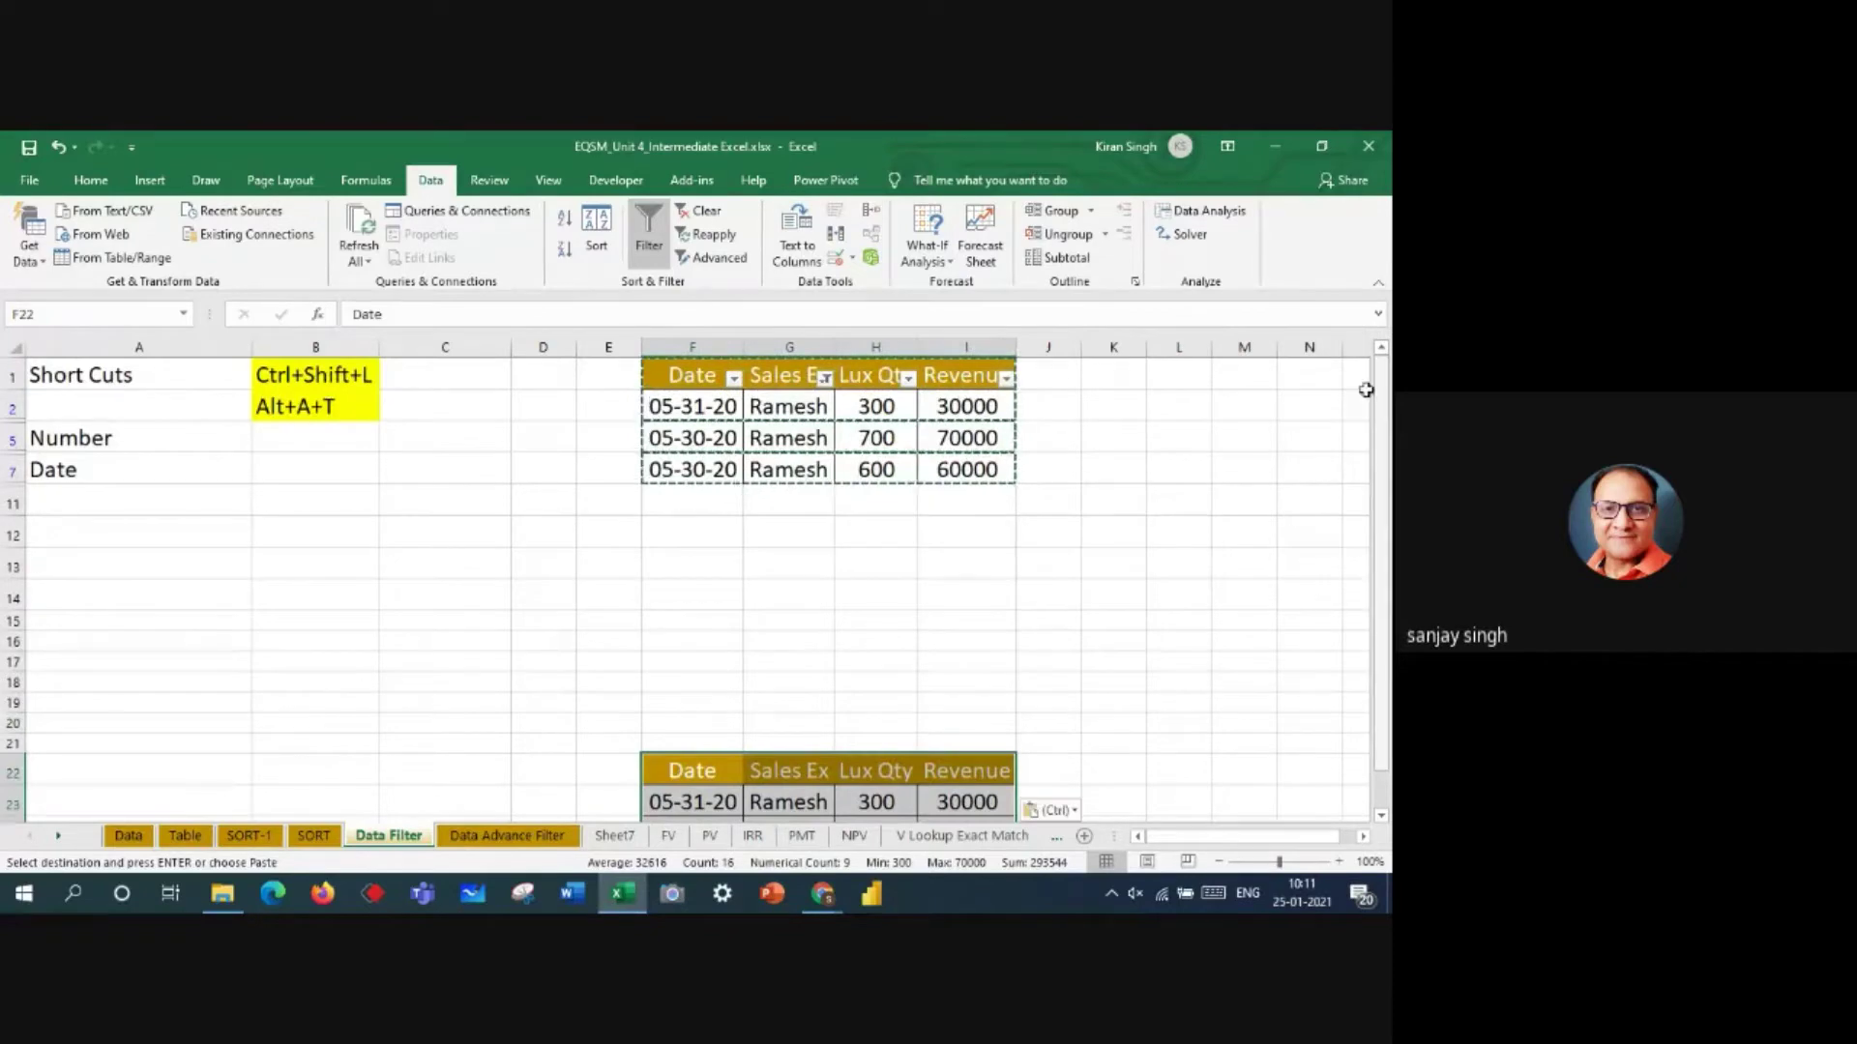
left_click(709, 212)
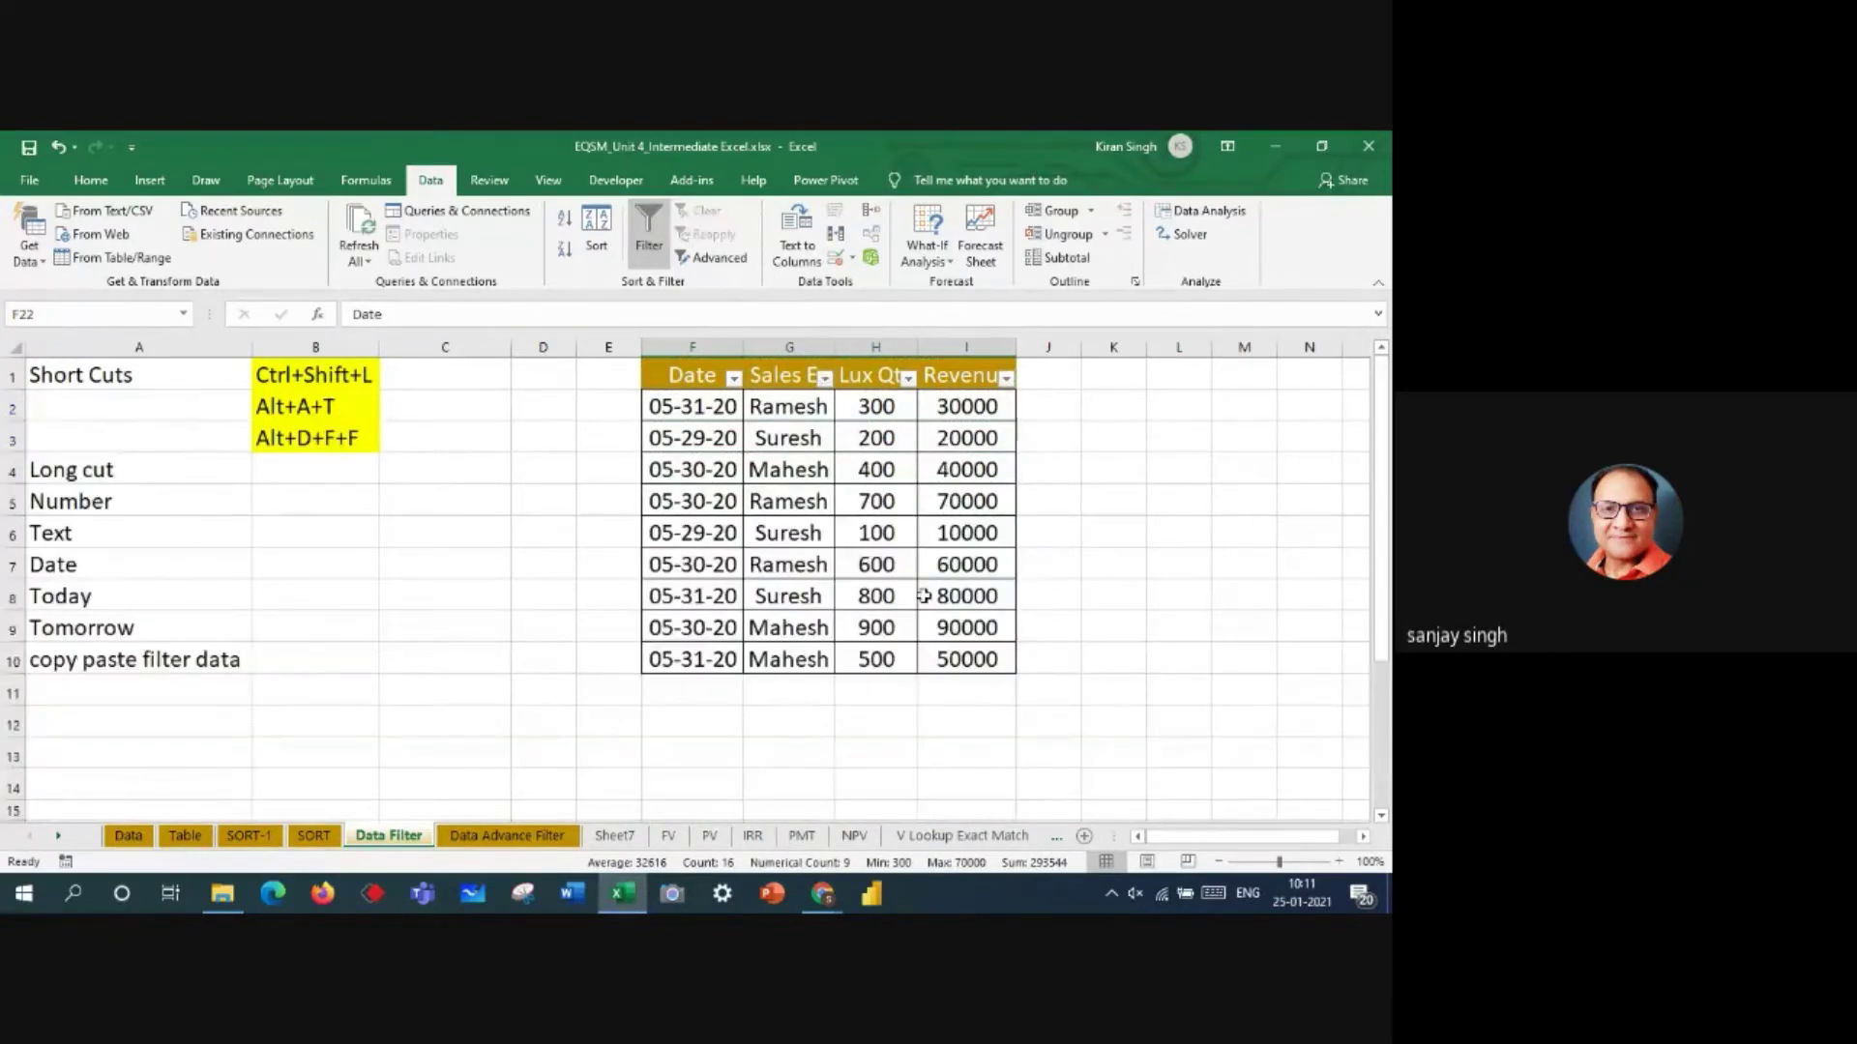
- Delete rows 22 to 26 containing the pasted copy of the filtered records
left_click_drag(1386, 454, 1390, 735)
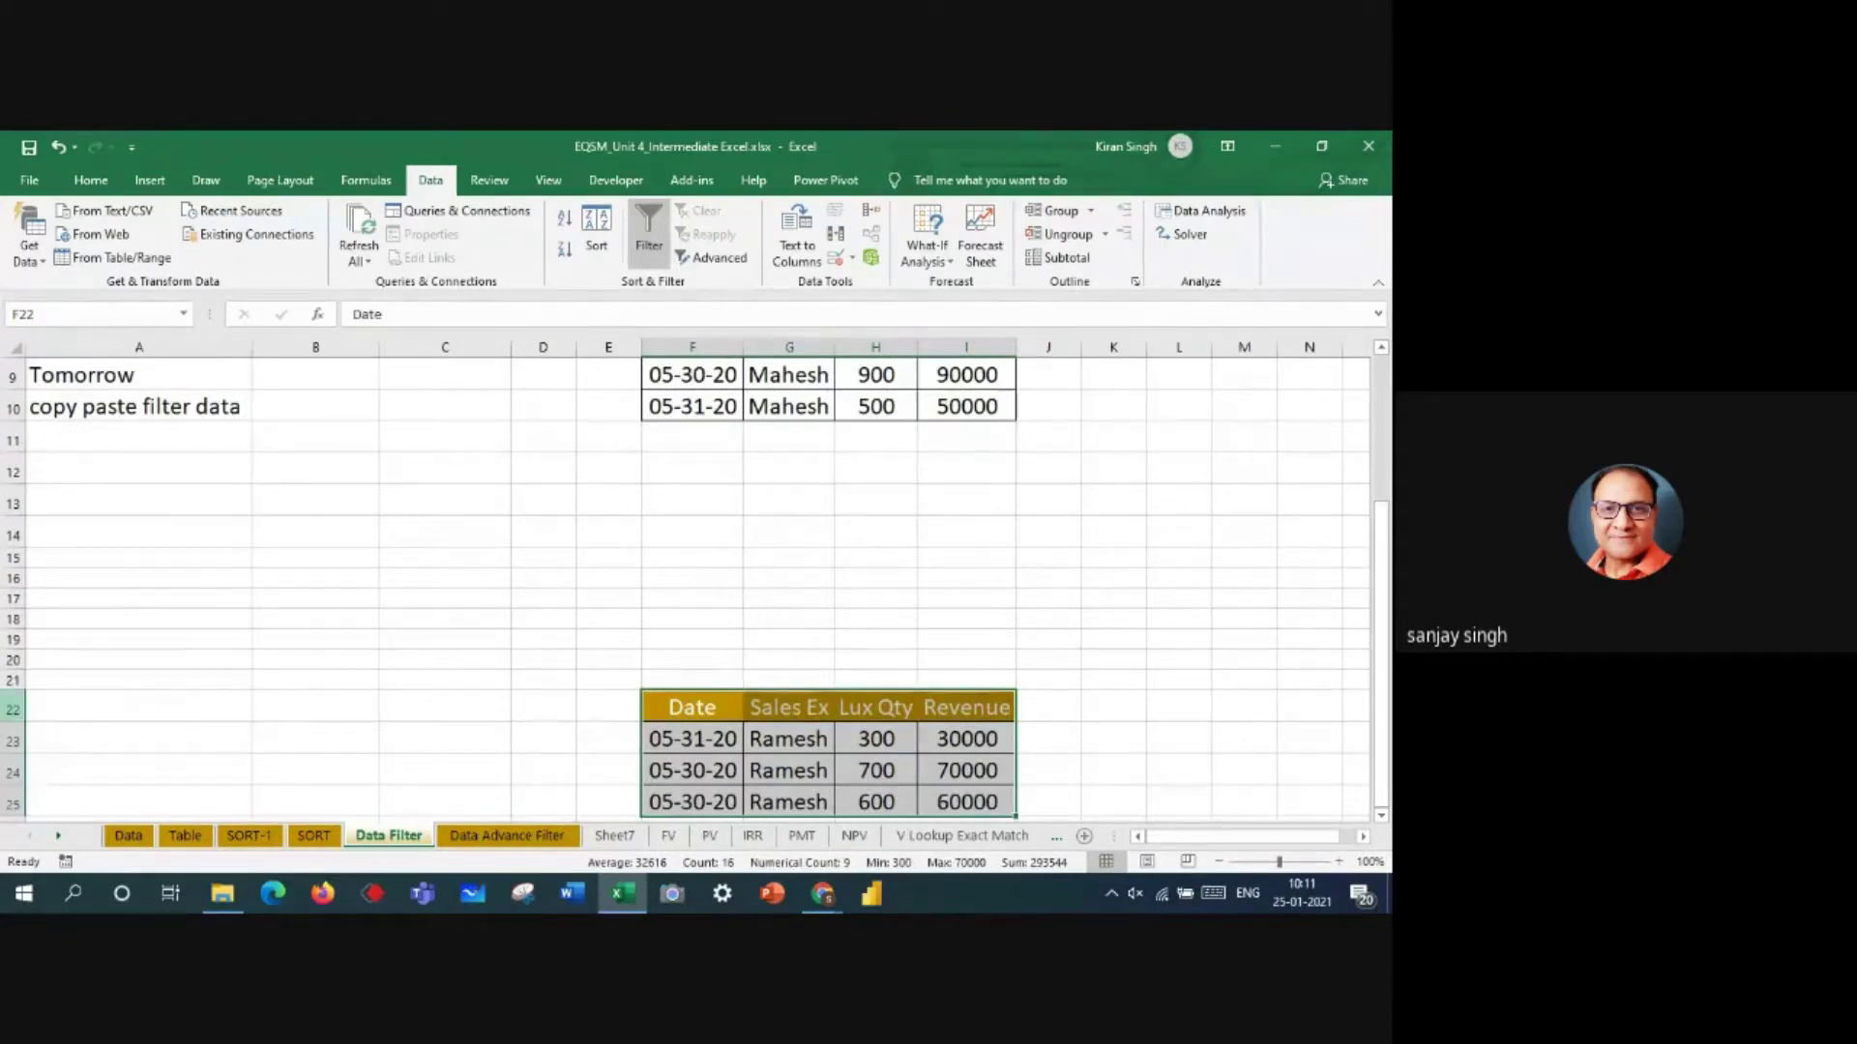
left_click_drag(13, 708, 13, 803)
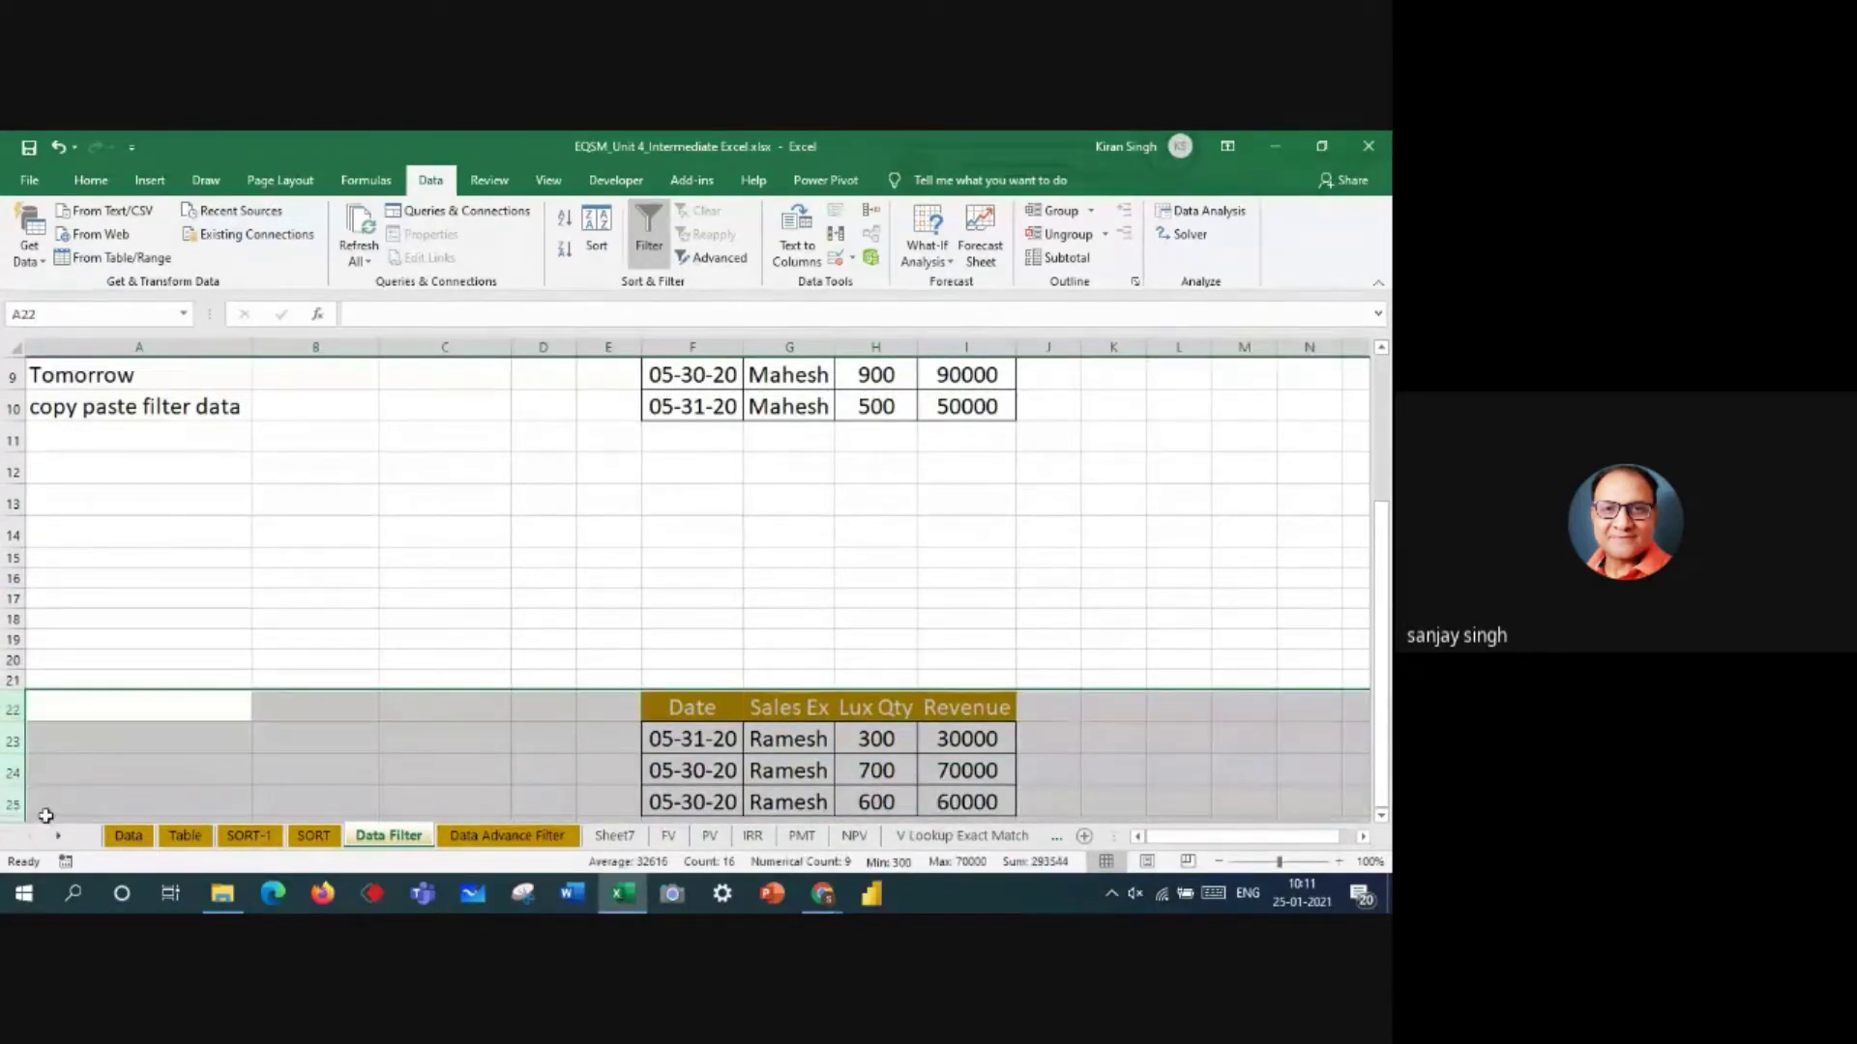
right_click(145, 765)
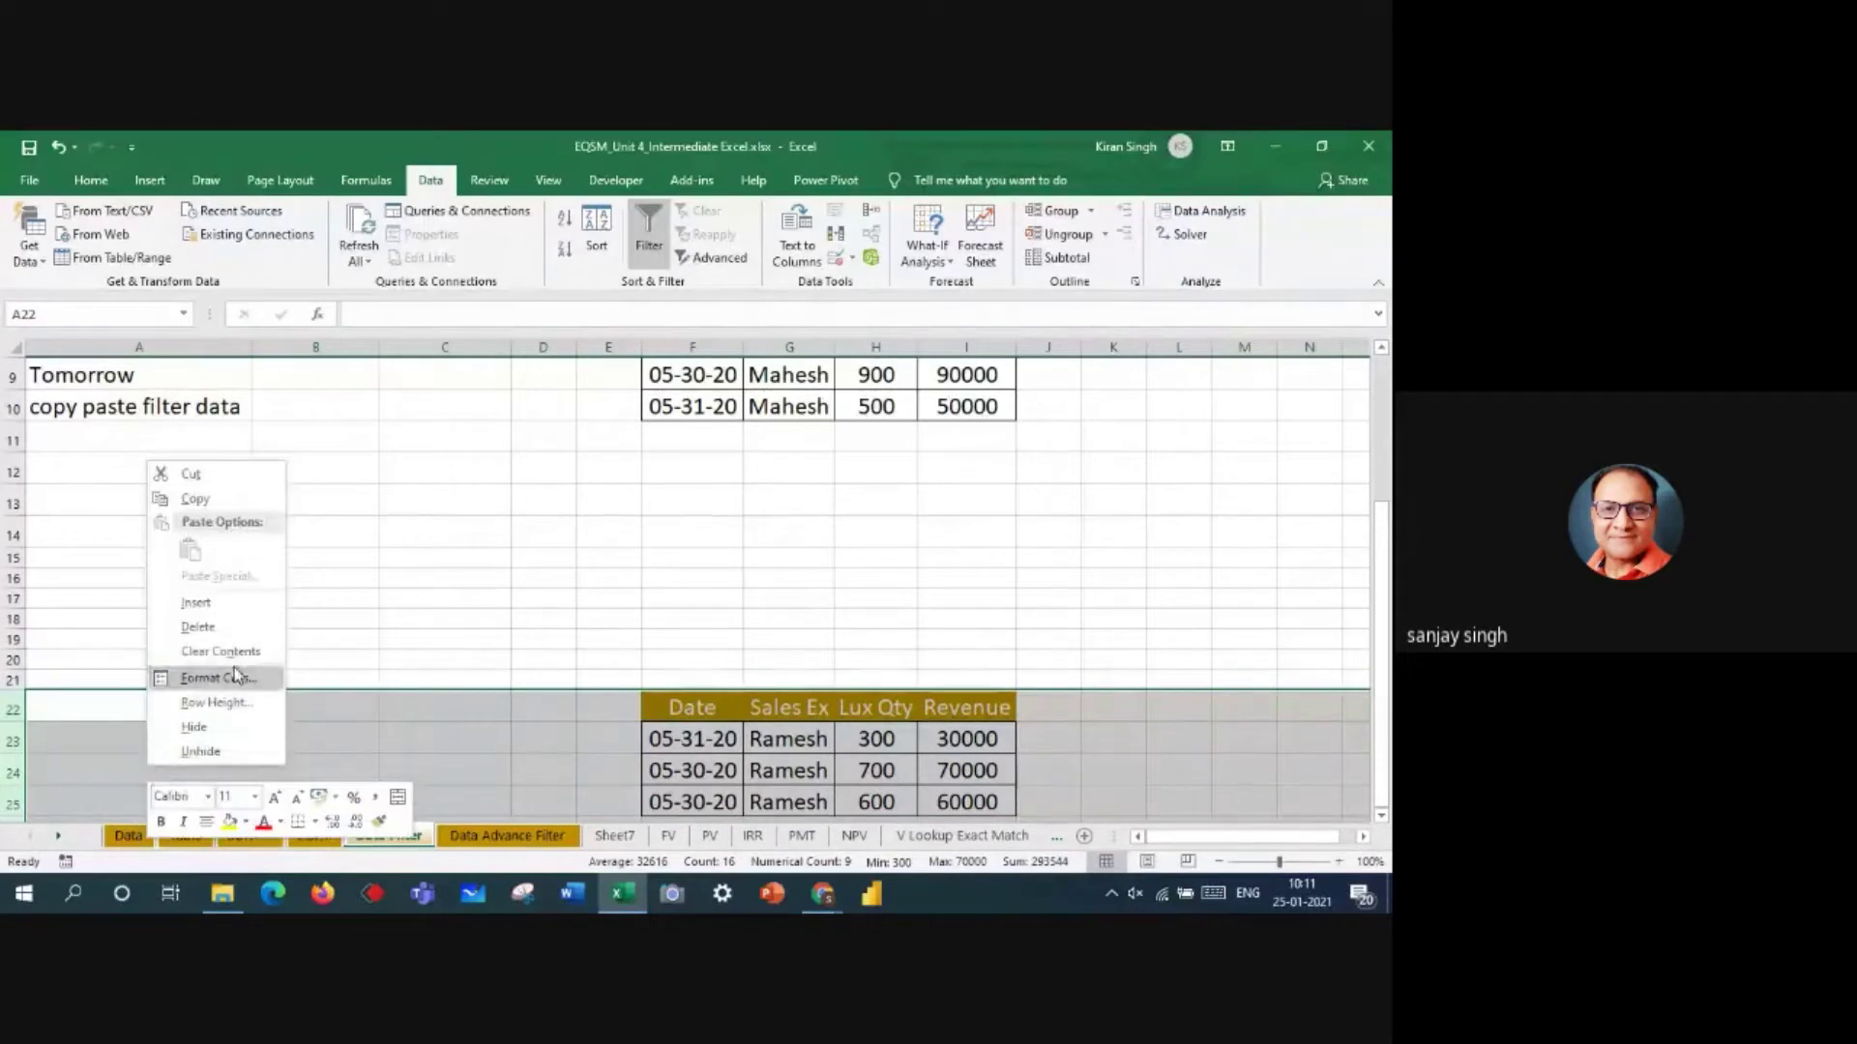
left_click(226, 631)
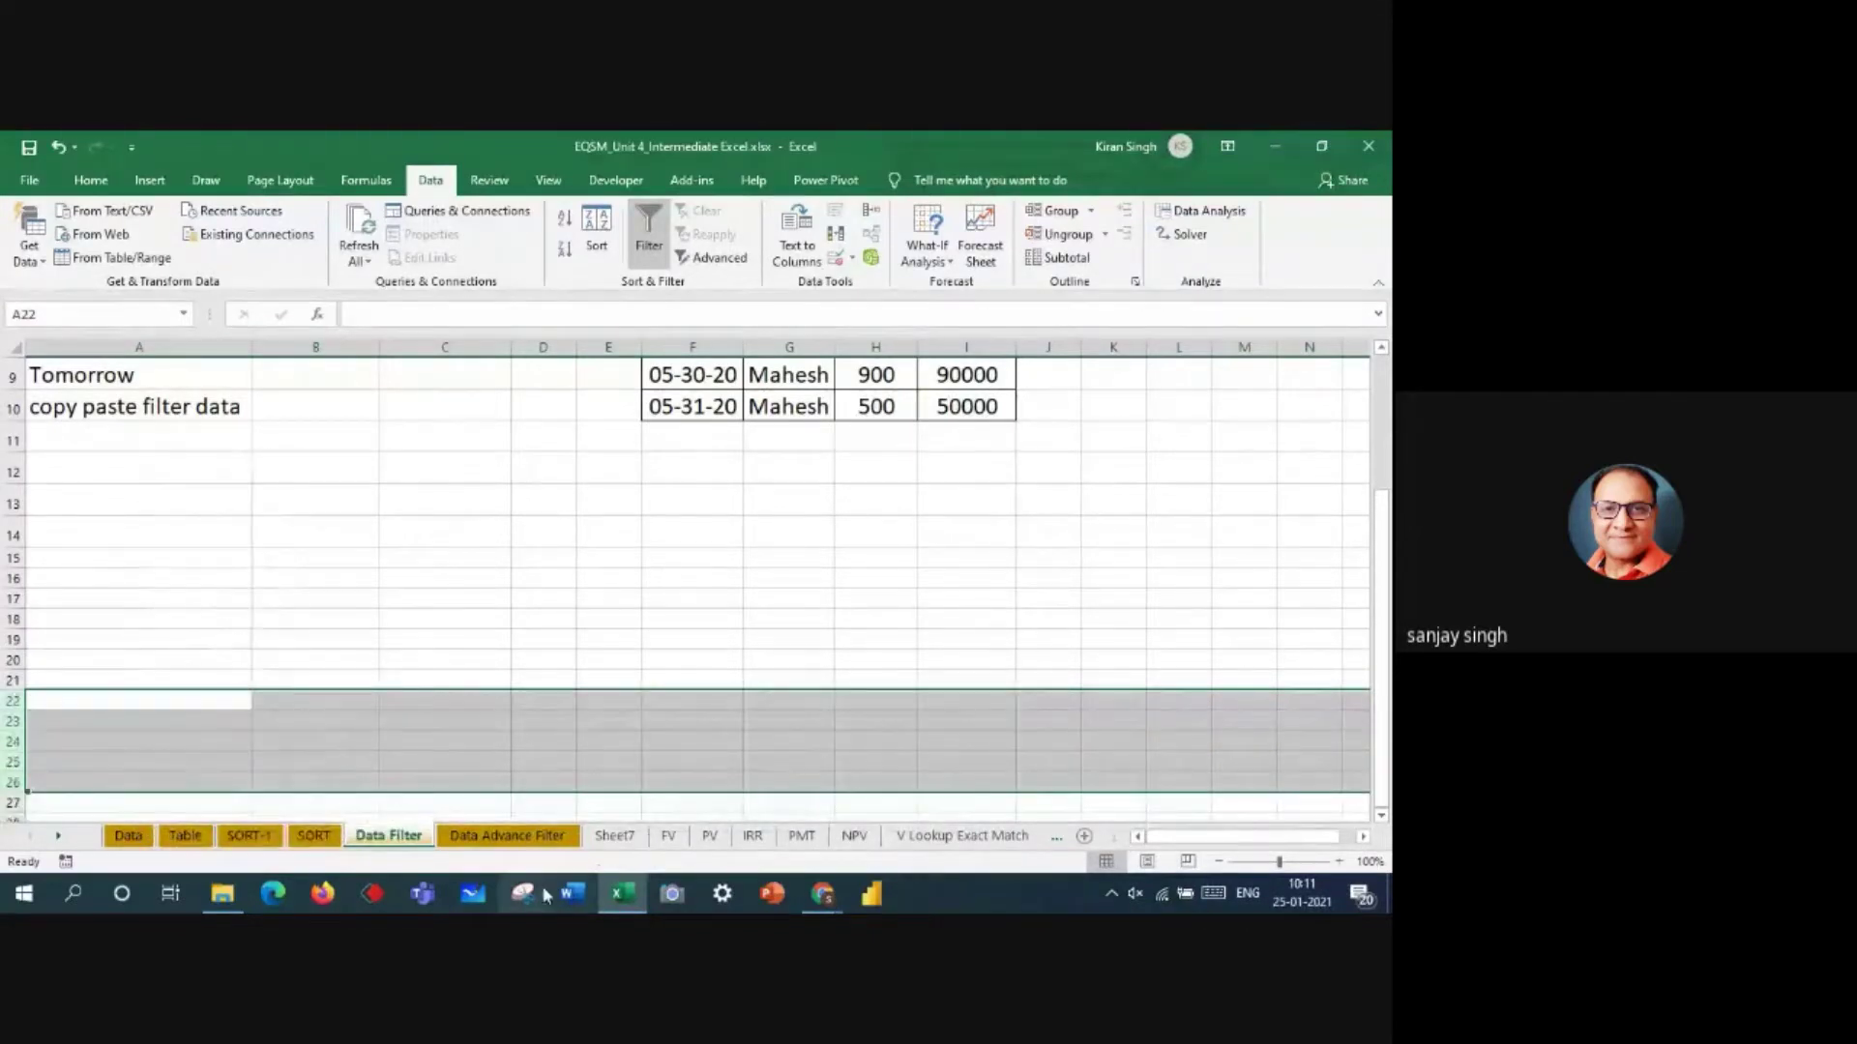
- On the Data Advance Filter sheet, move the Revenue criterion to J1:J2 and fit column J to its contents
left_click(530, 837)
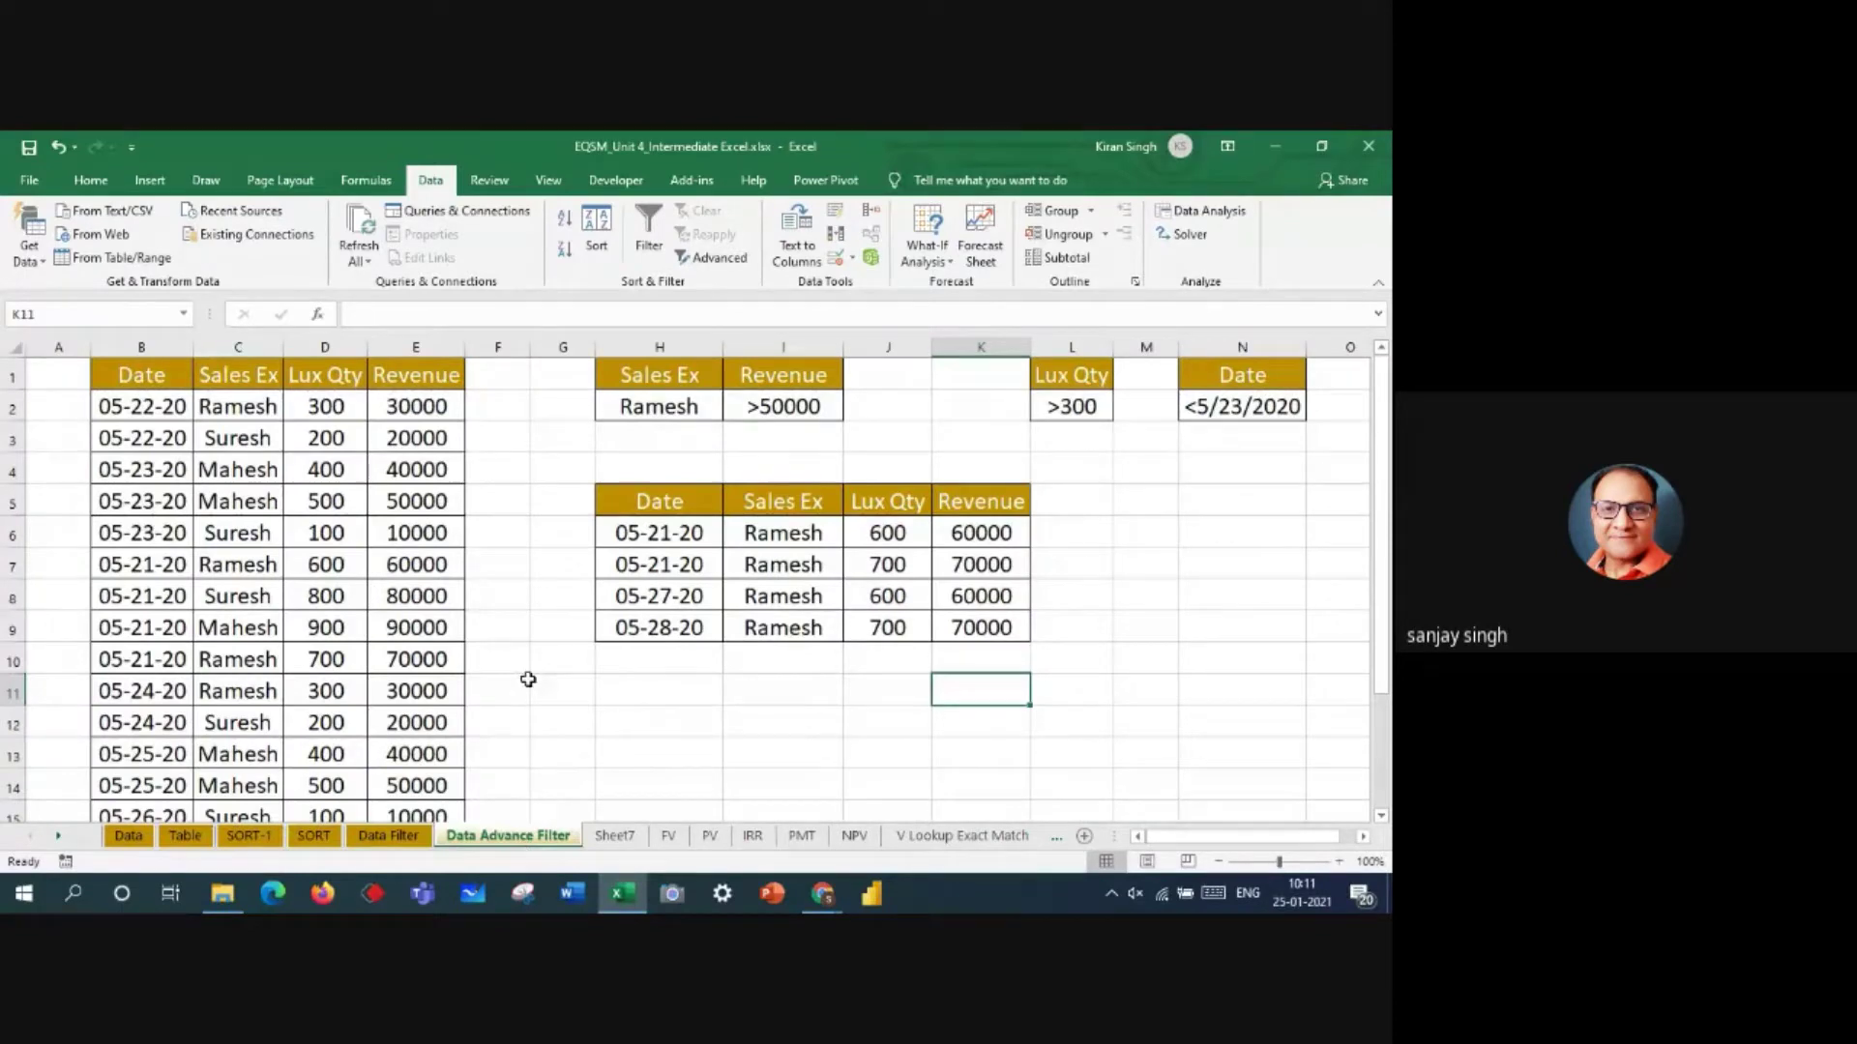
left_click_drag(660, 368, 900, 422)
left_click(803, 388)
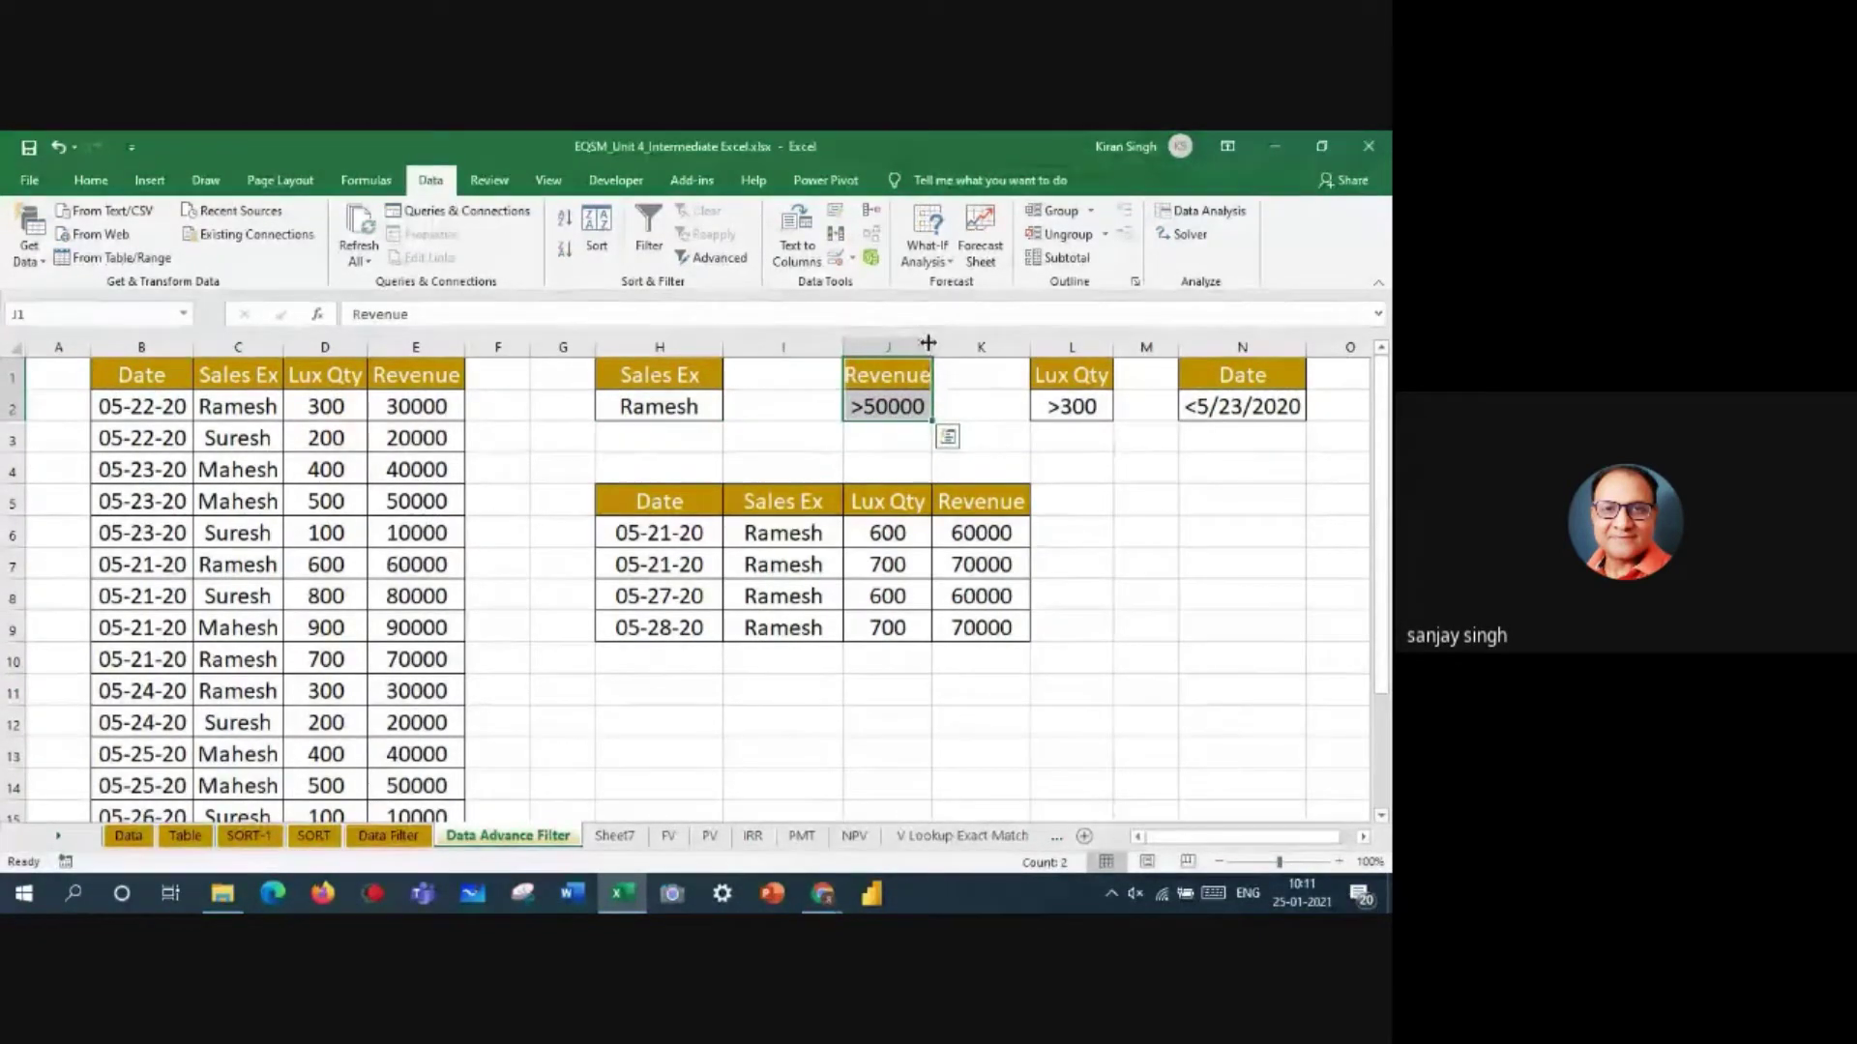
double_click(929, 344)
left_click(657, 379)
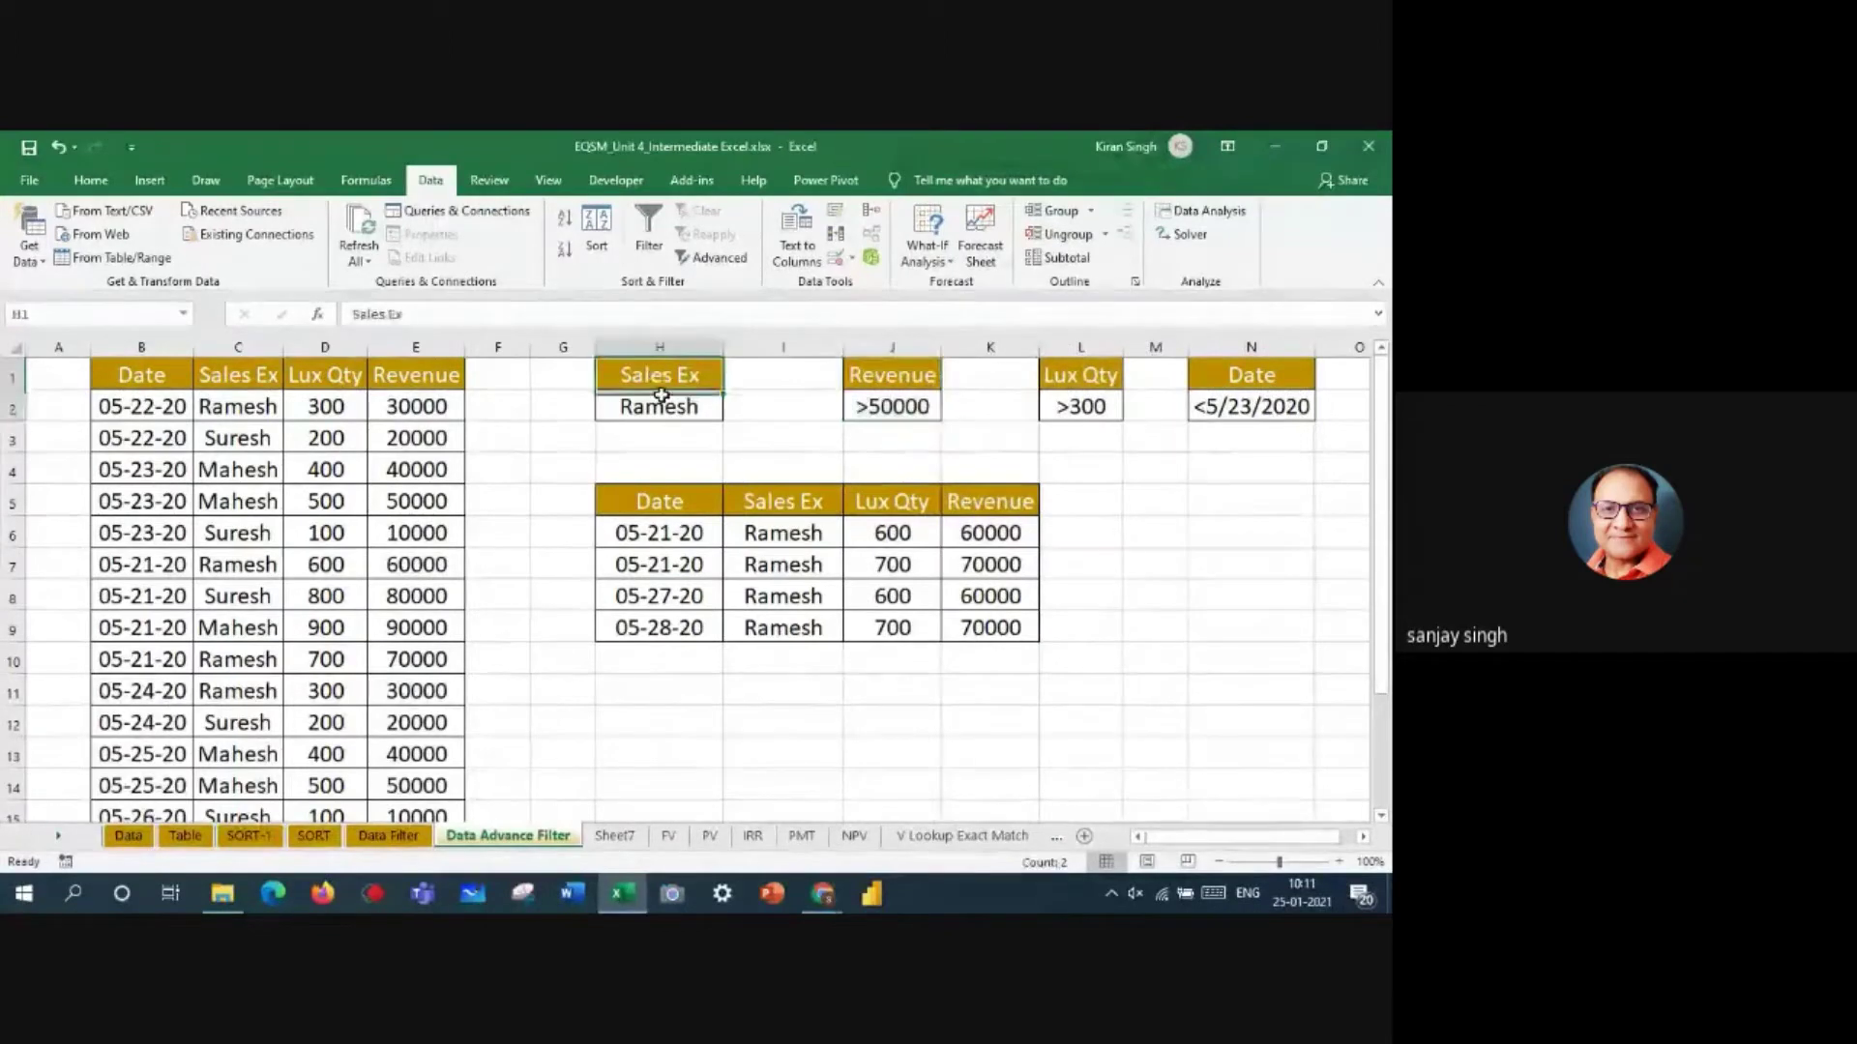
left_click_drag(661, 394, 660, 410)
left_click(899, 383)
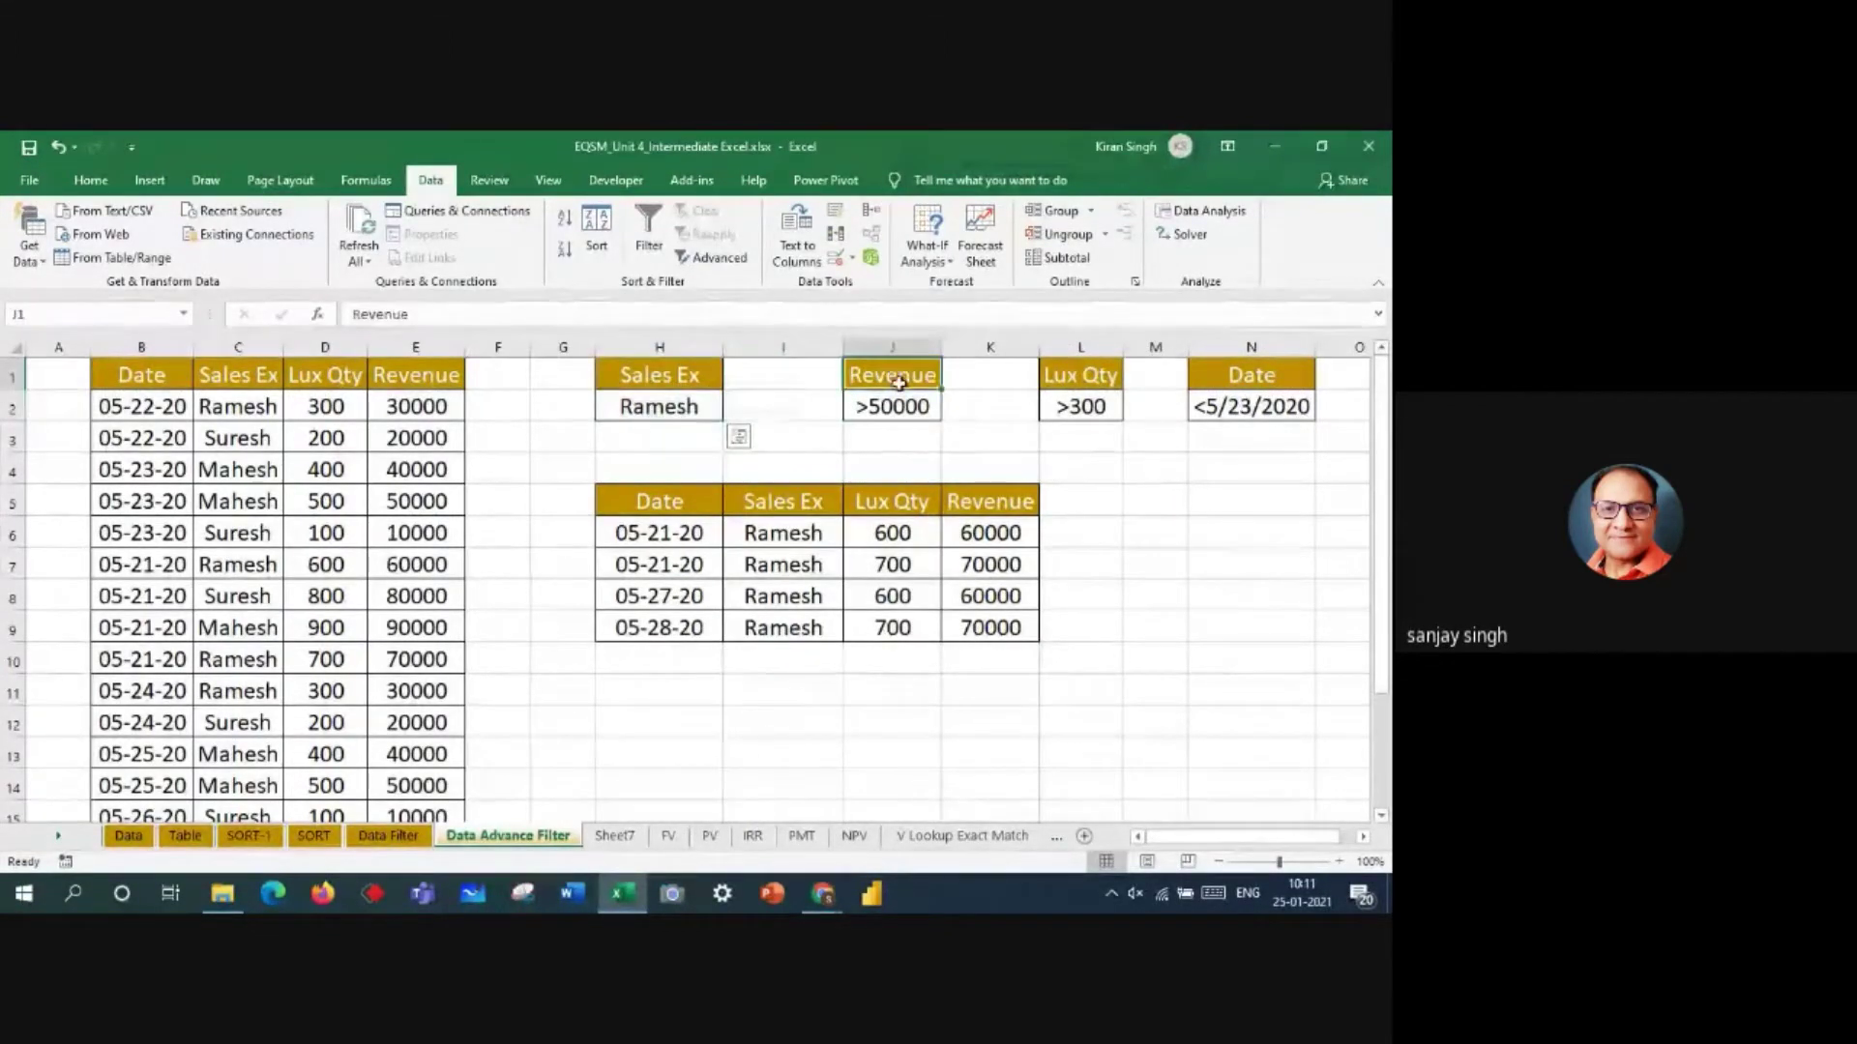
left_click_drag(898, 383, 895, 408)
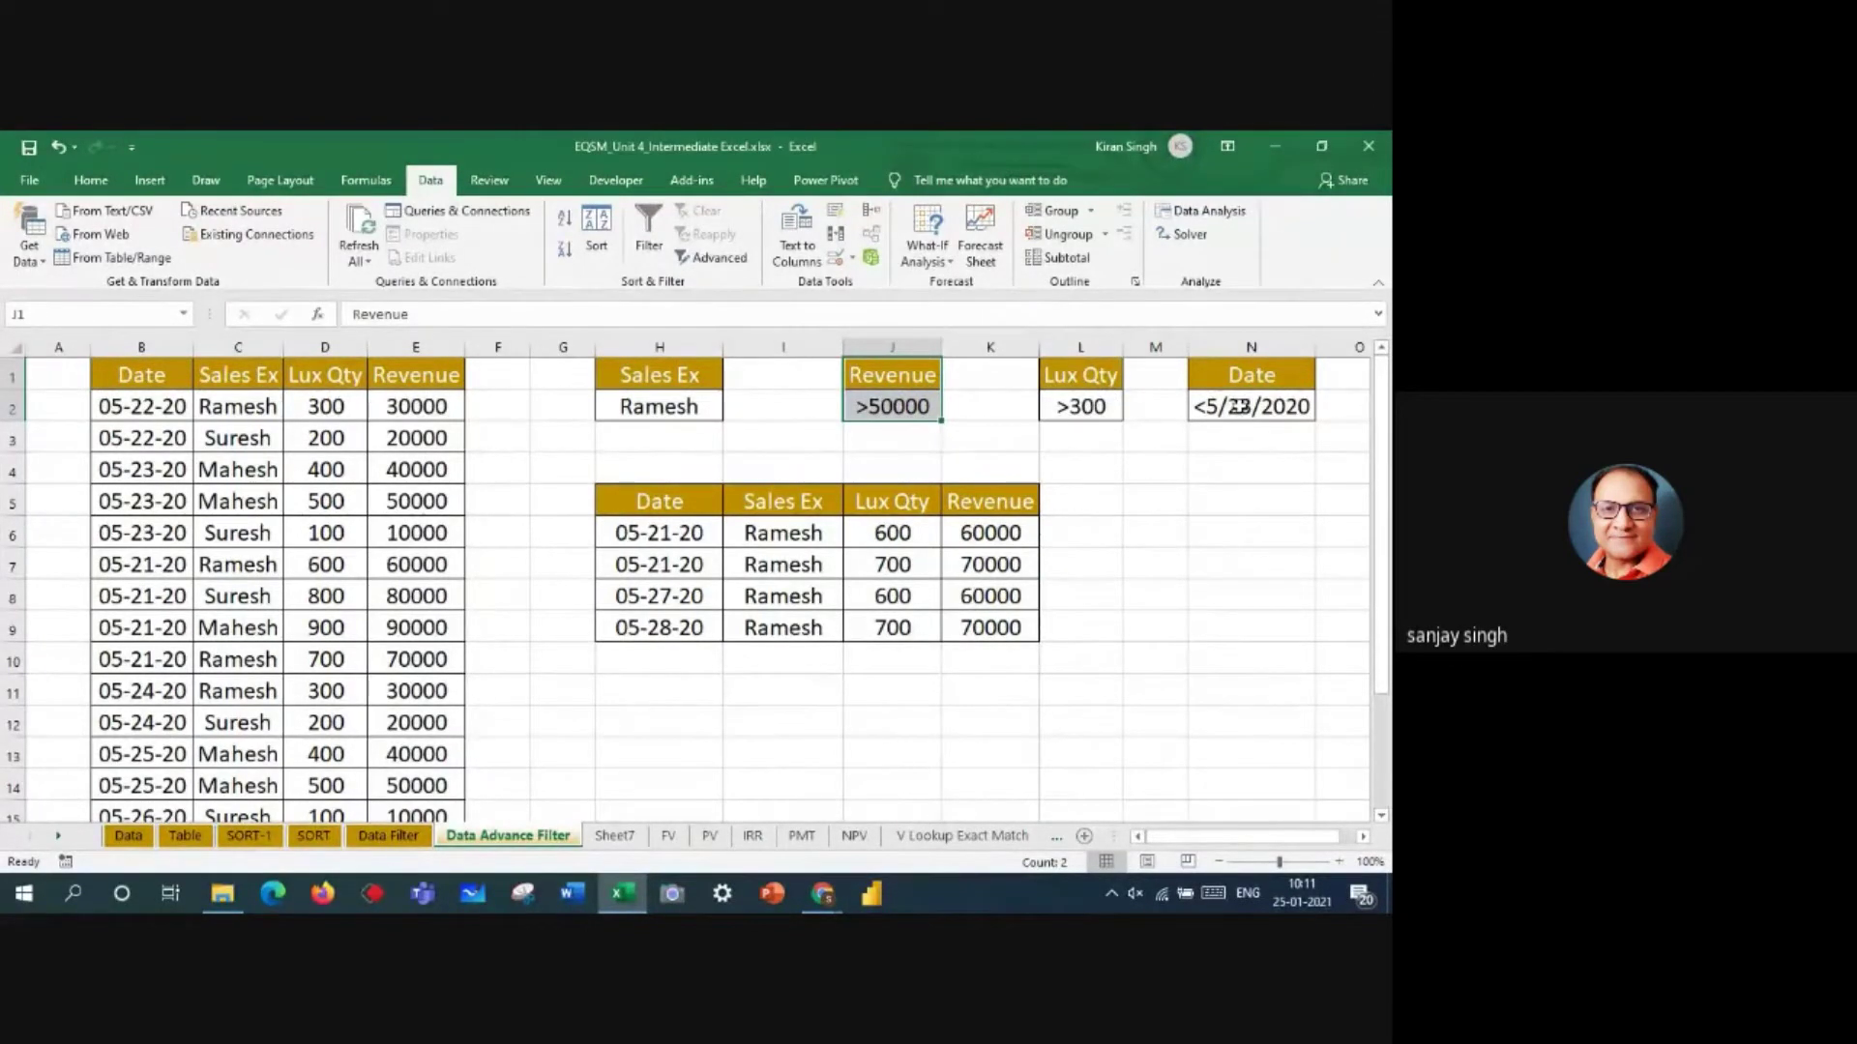
- Delete the old filter results in H5:K9, shifting cells left
left_click_drag(660, 510, 1006, 630)
right_click(757, 585)
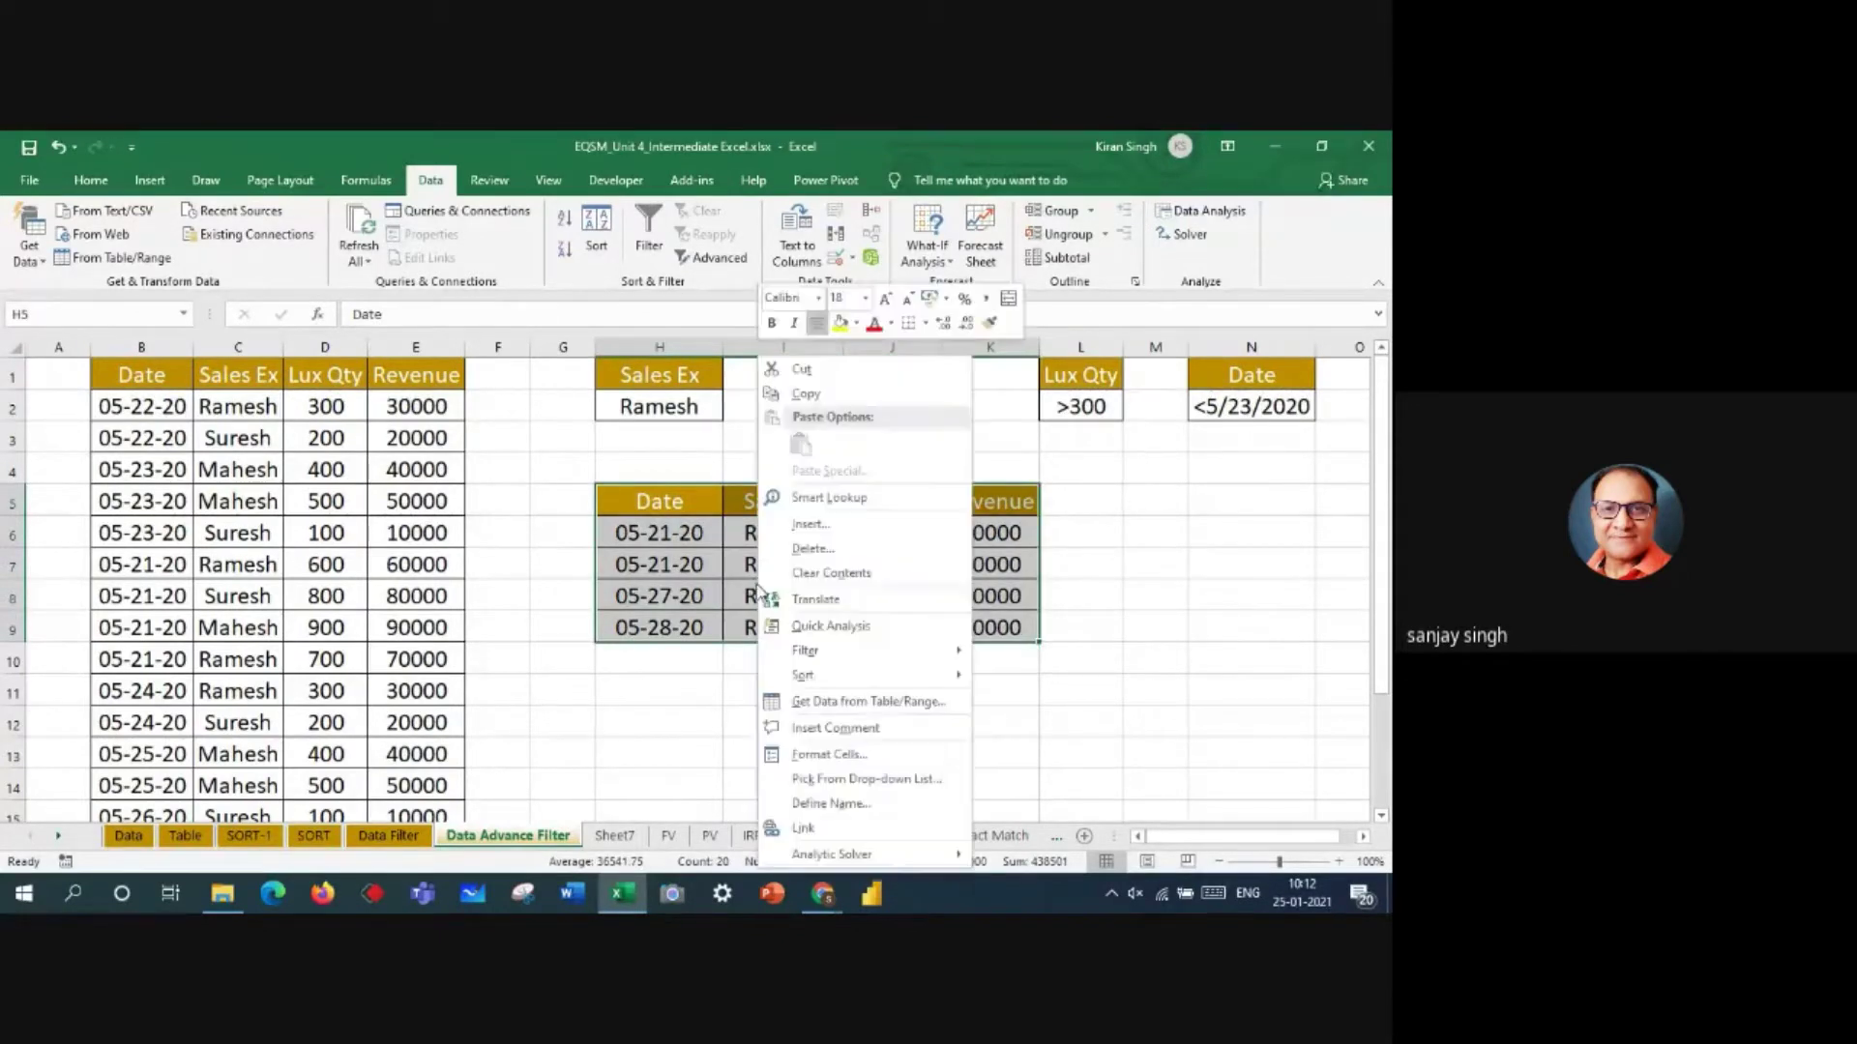
left_click(823, 556)
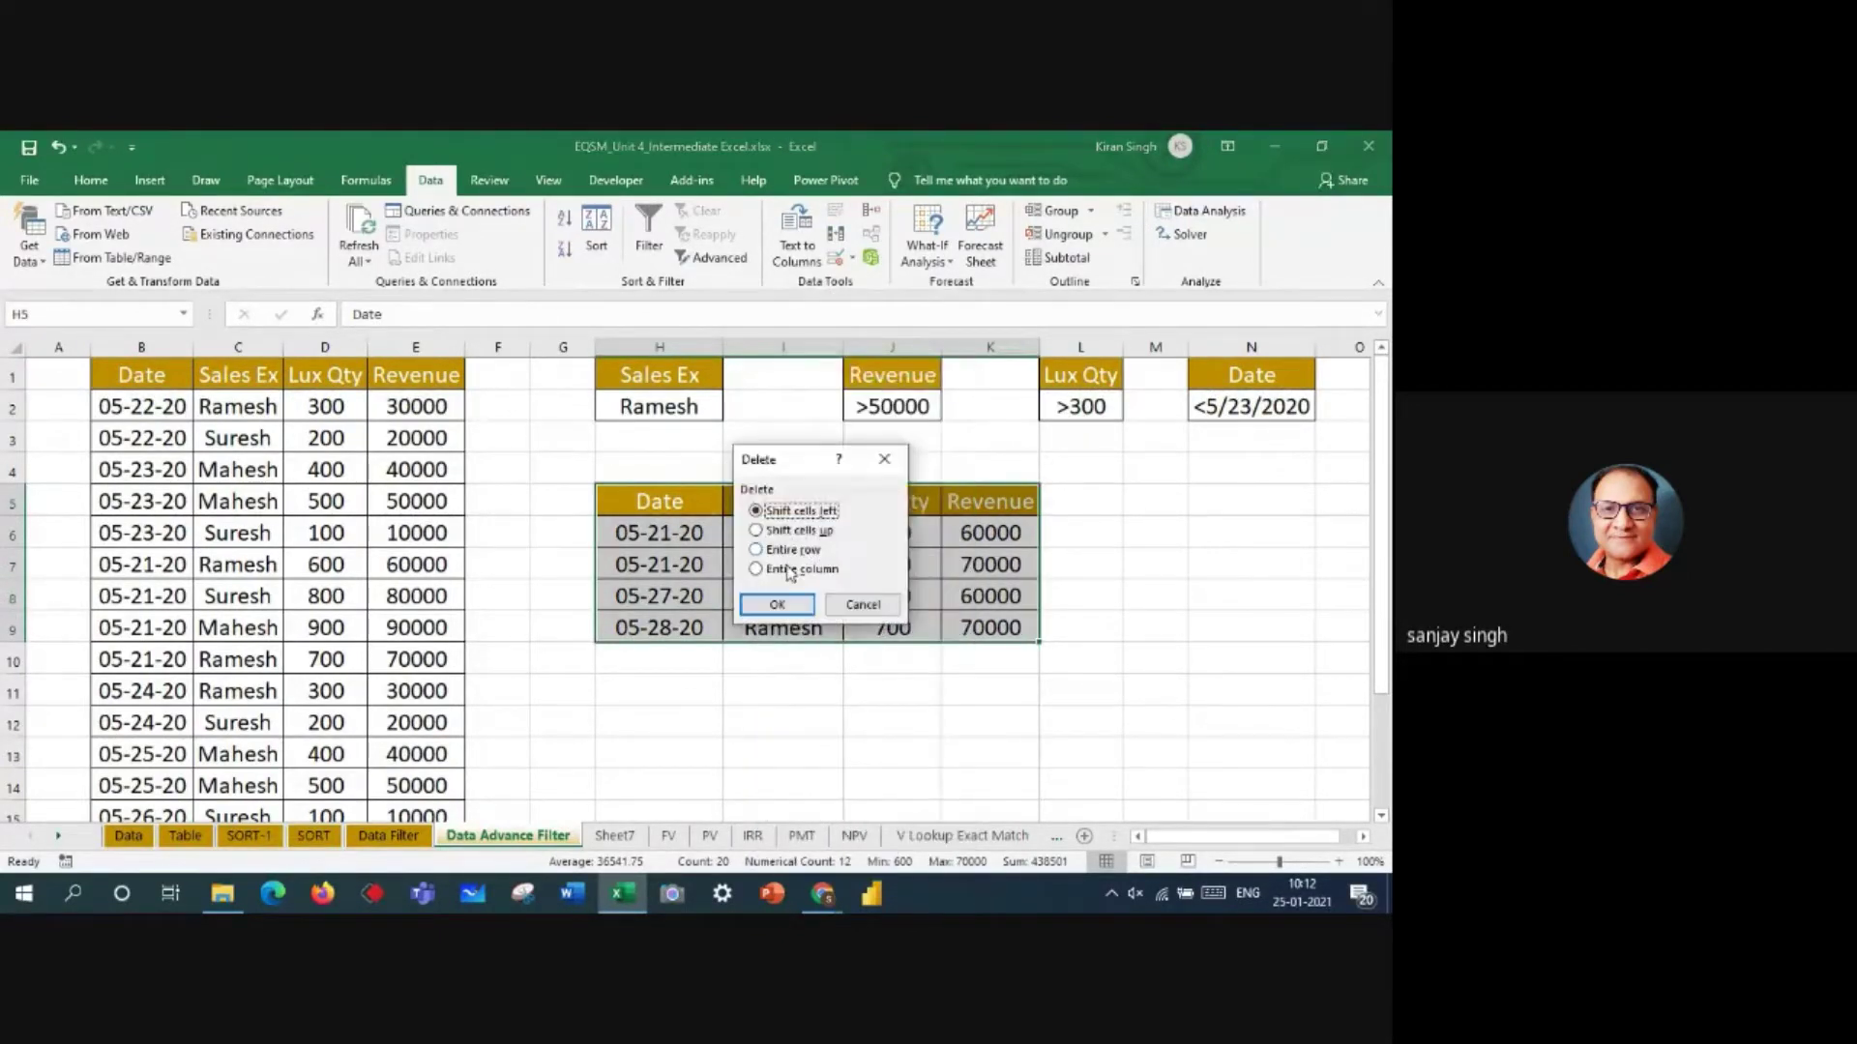
left_click(778, 603)
left_click(1129, 593)
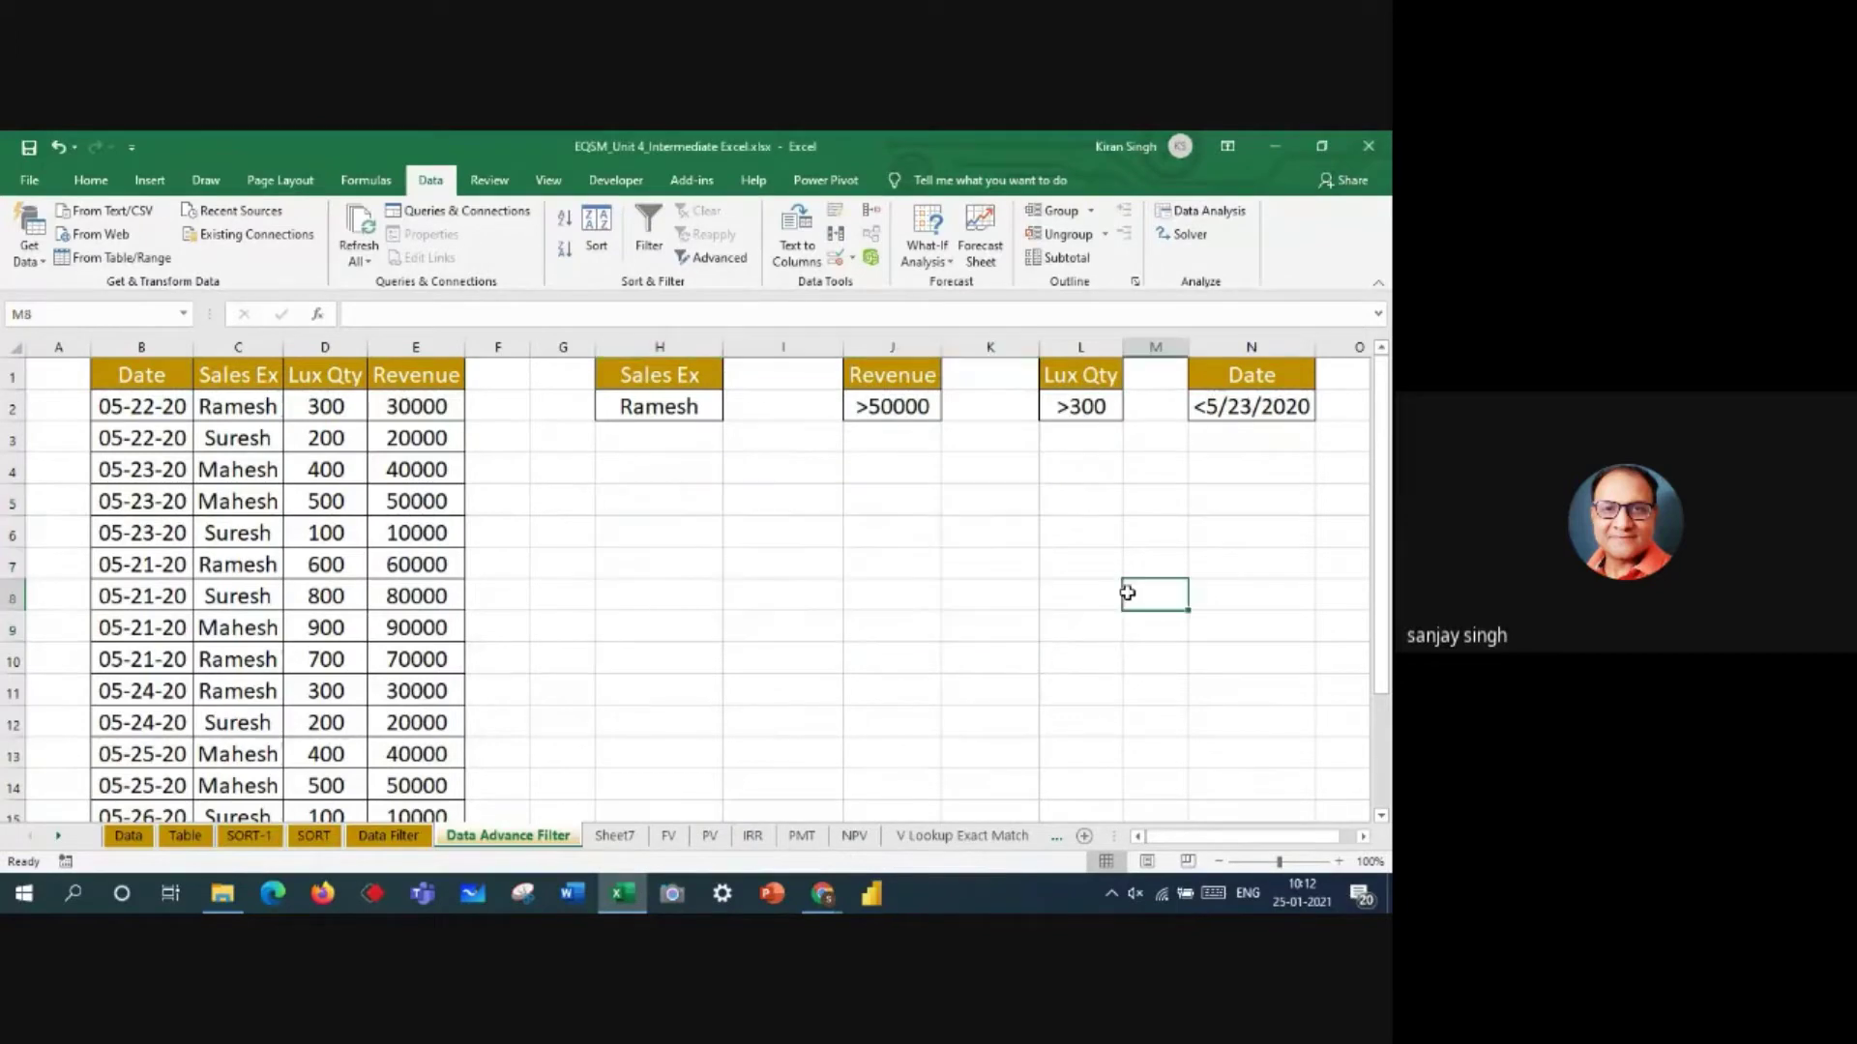
- Start an Advanced Filter on the sales table and check that its list range $B$1:$E$19 covers every record
left_click(223, 401)
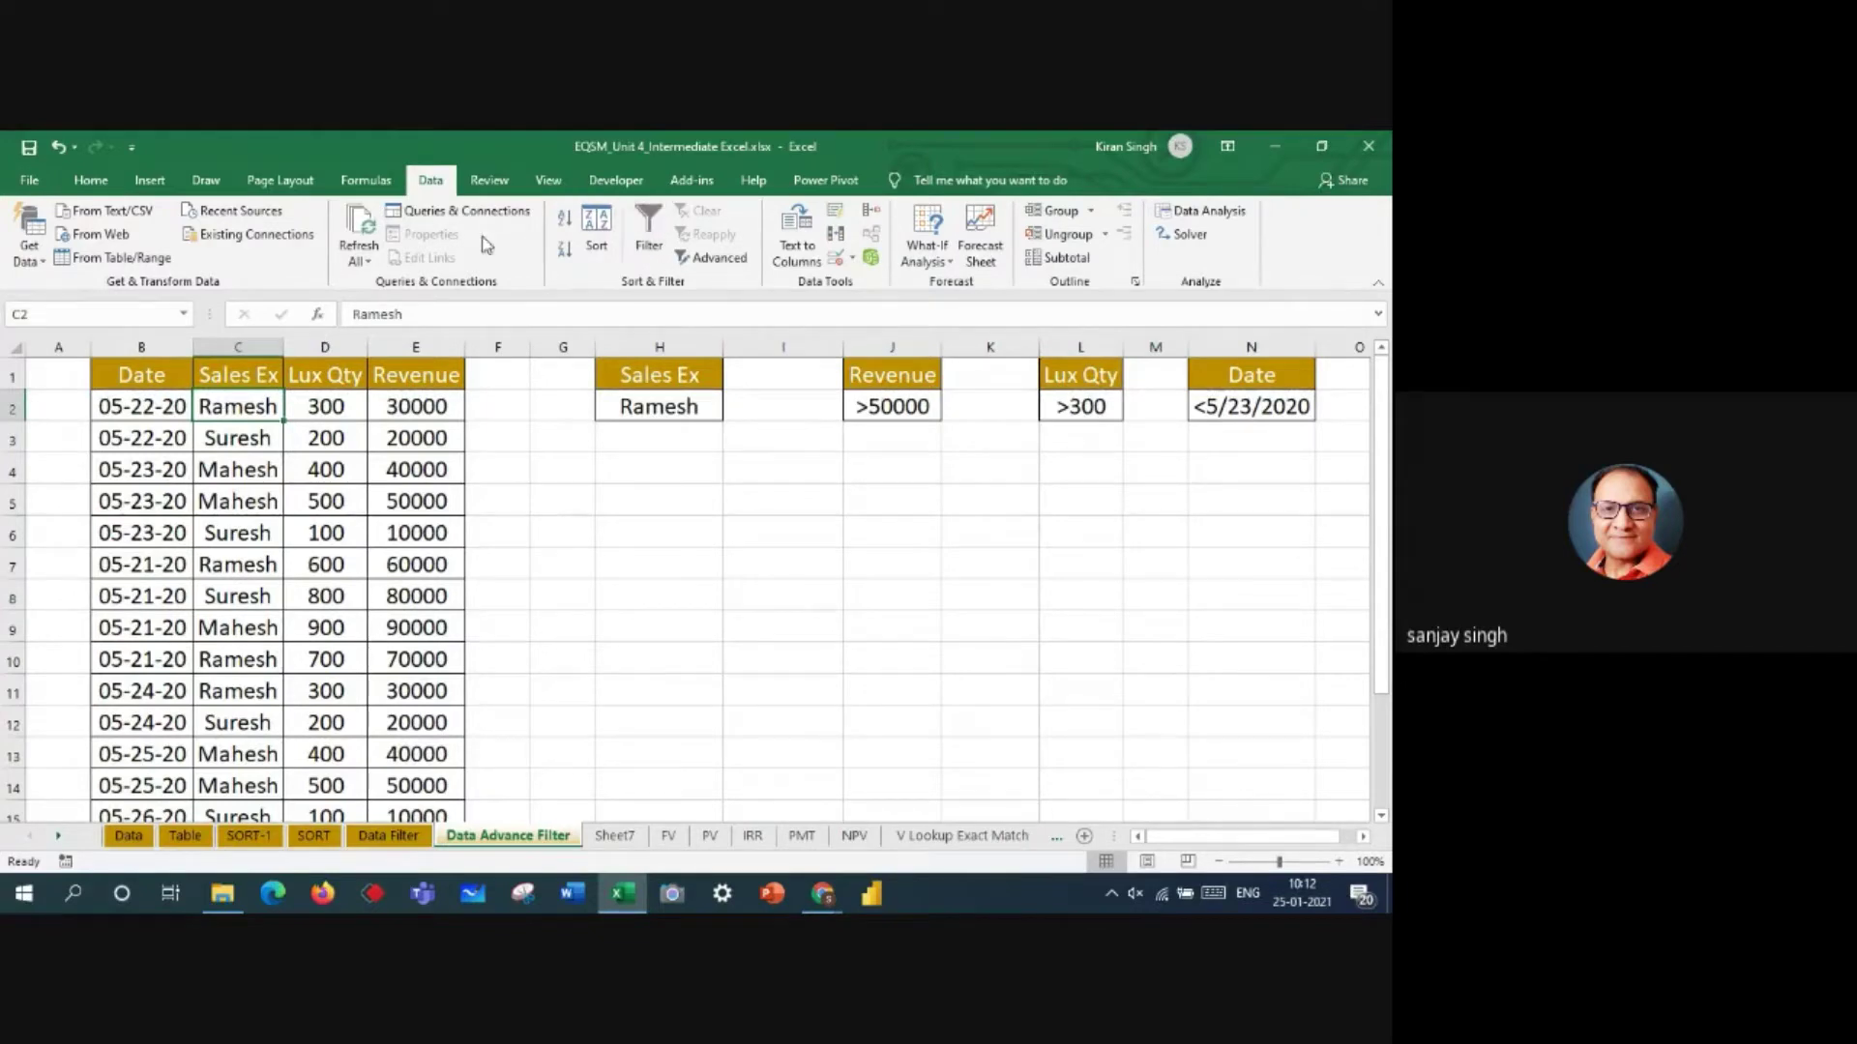
left_click(90, 182)
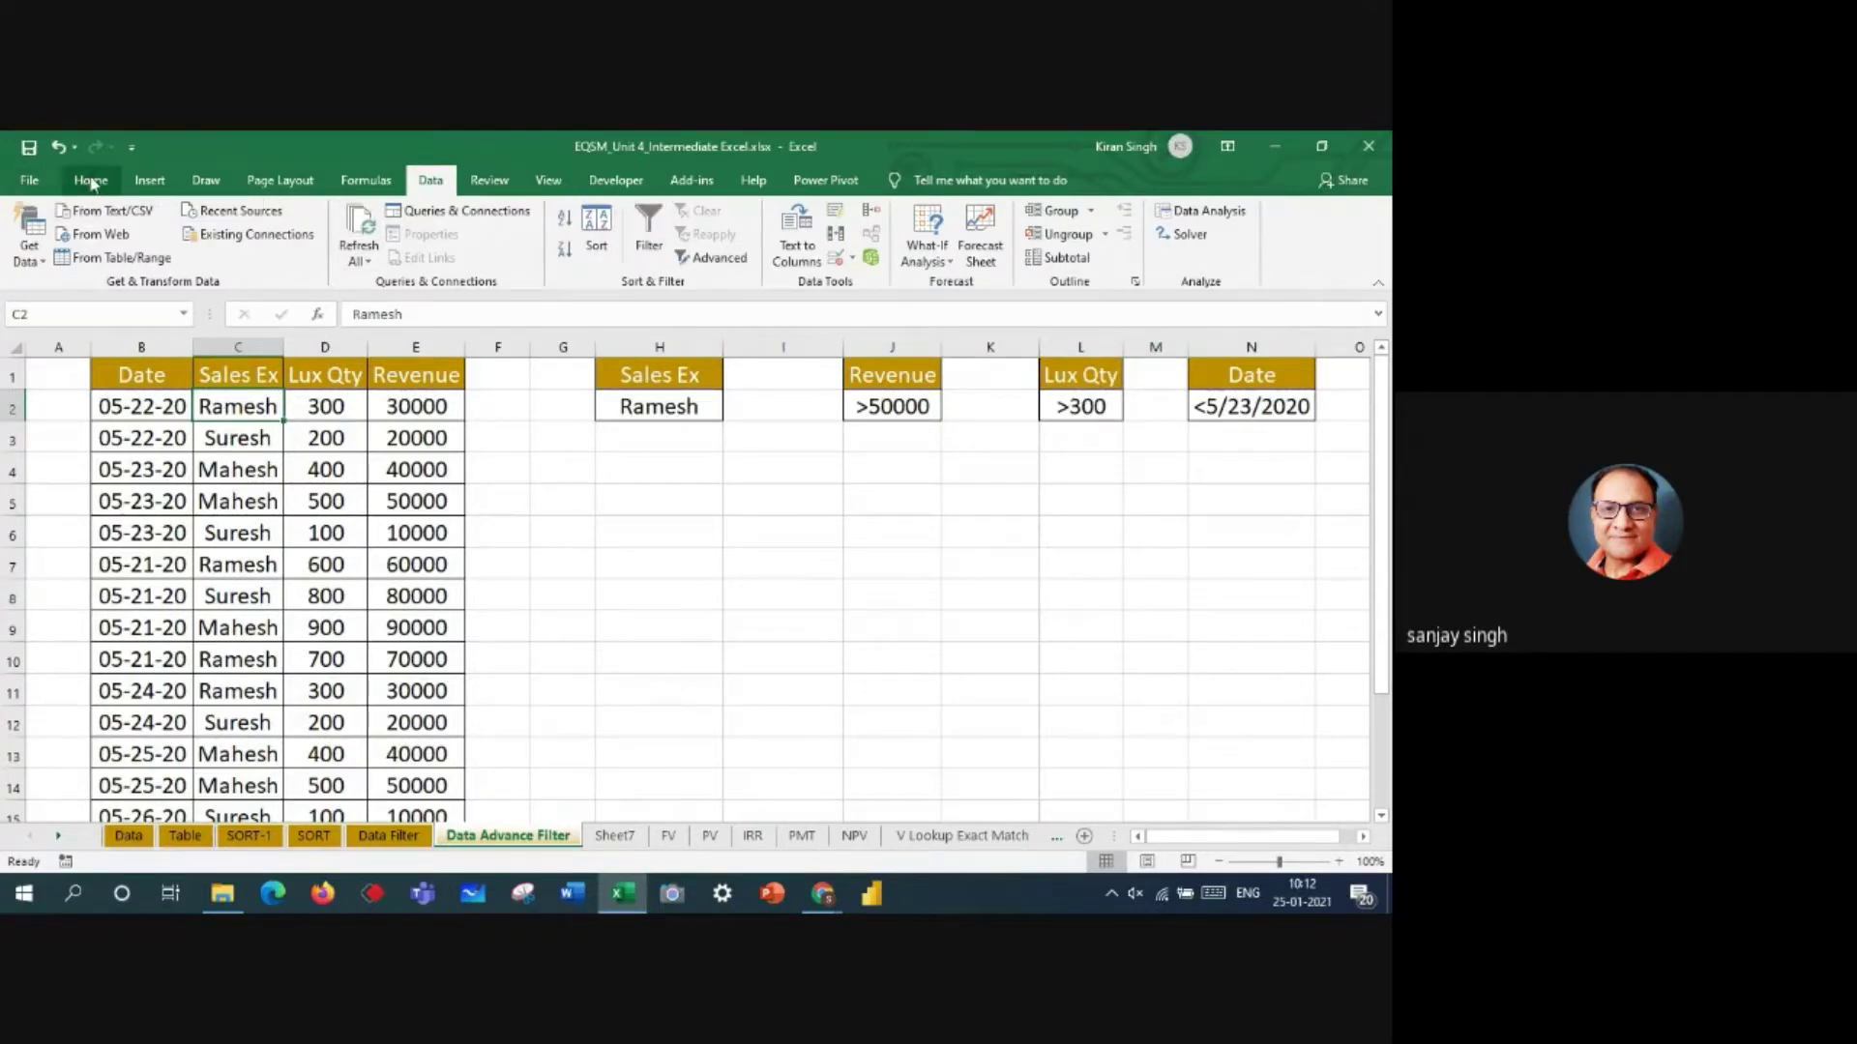
left_click(432, 182)
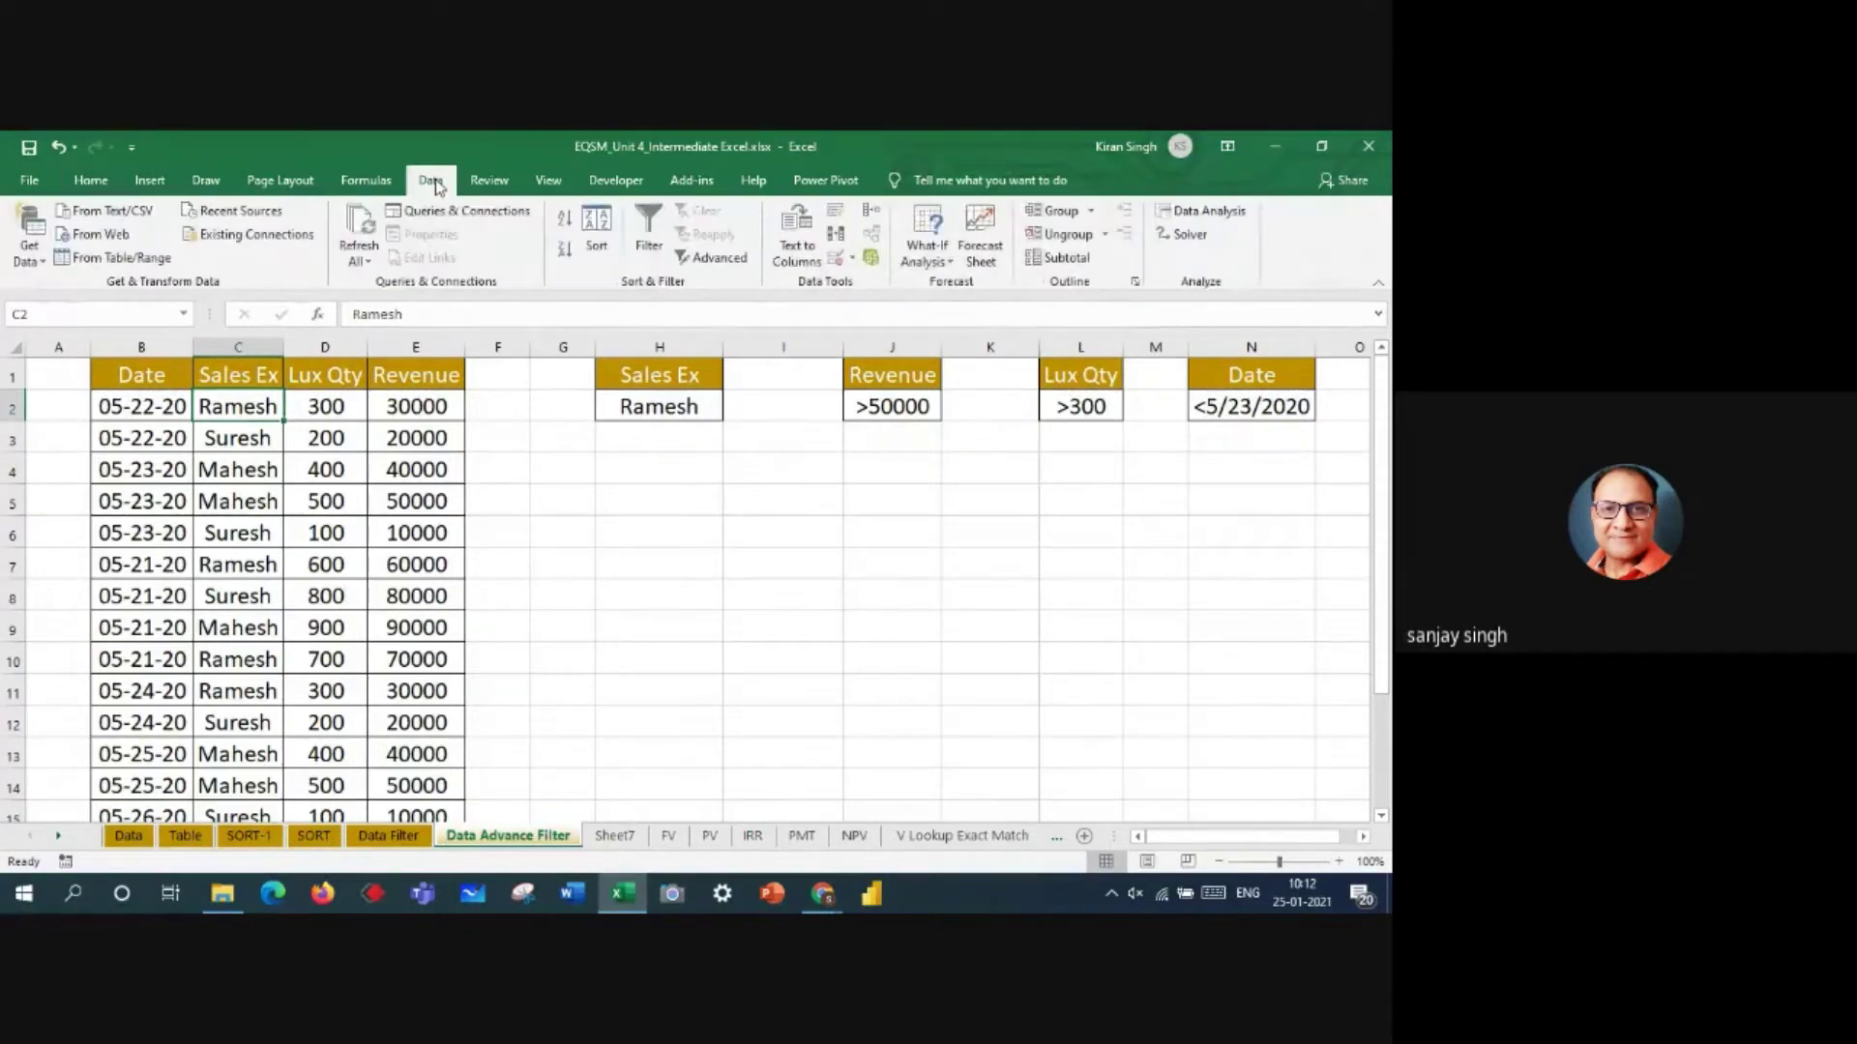
left_click(720, 258)
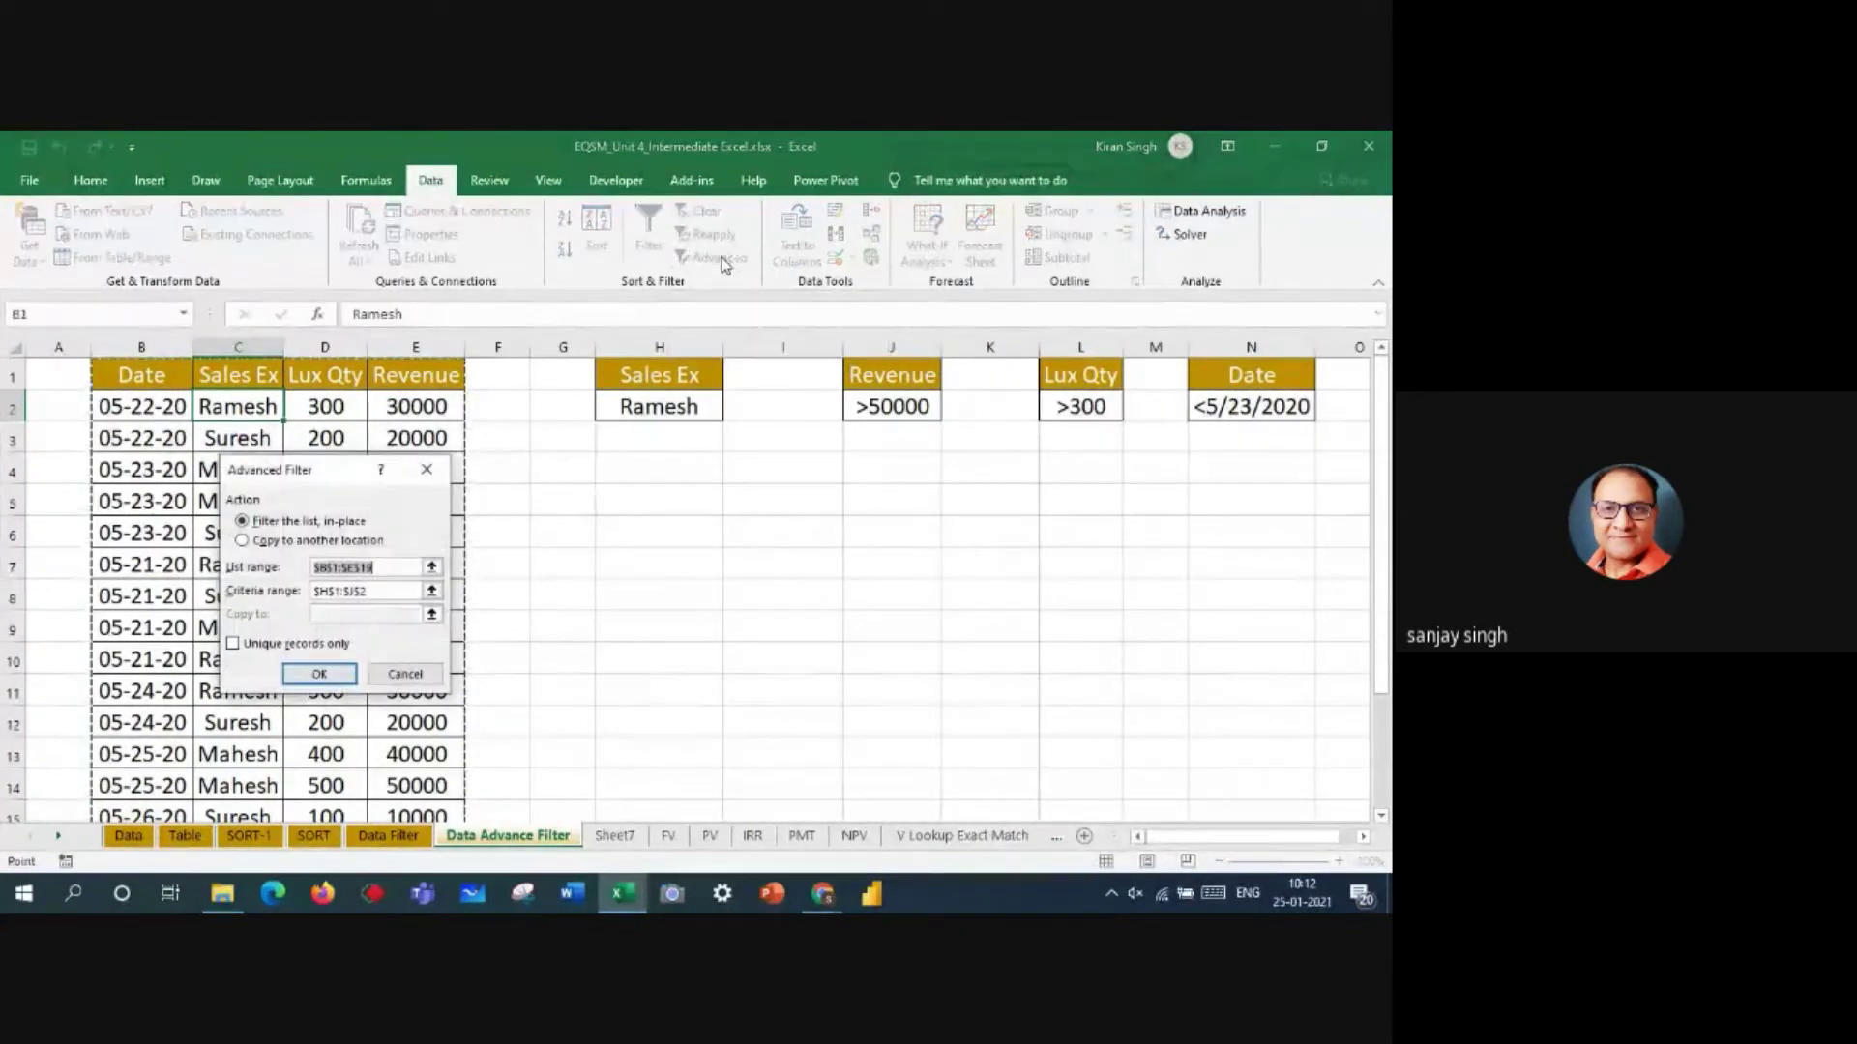
left_click_drag(325, 481, 963, 479)
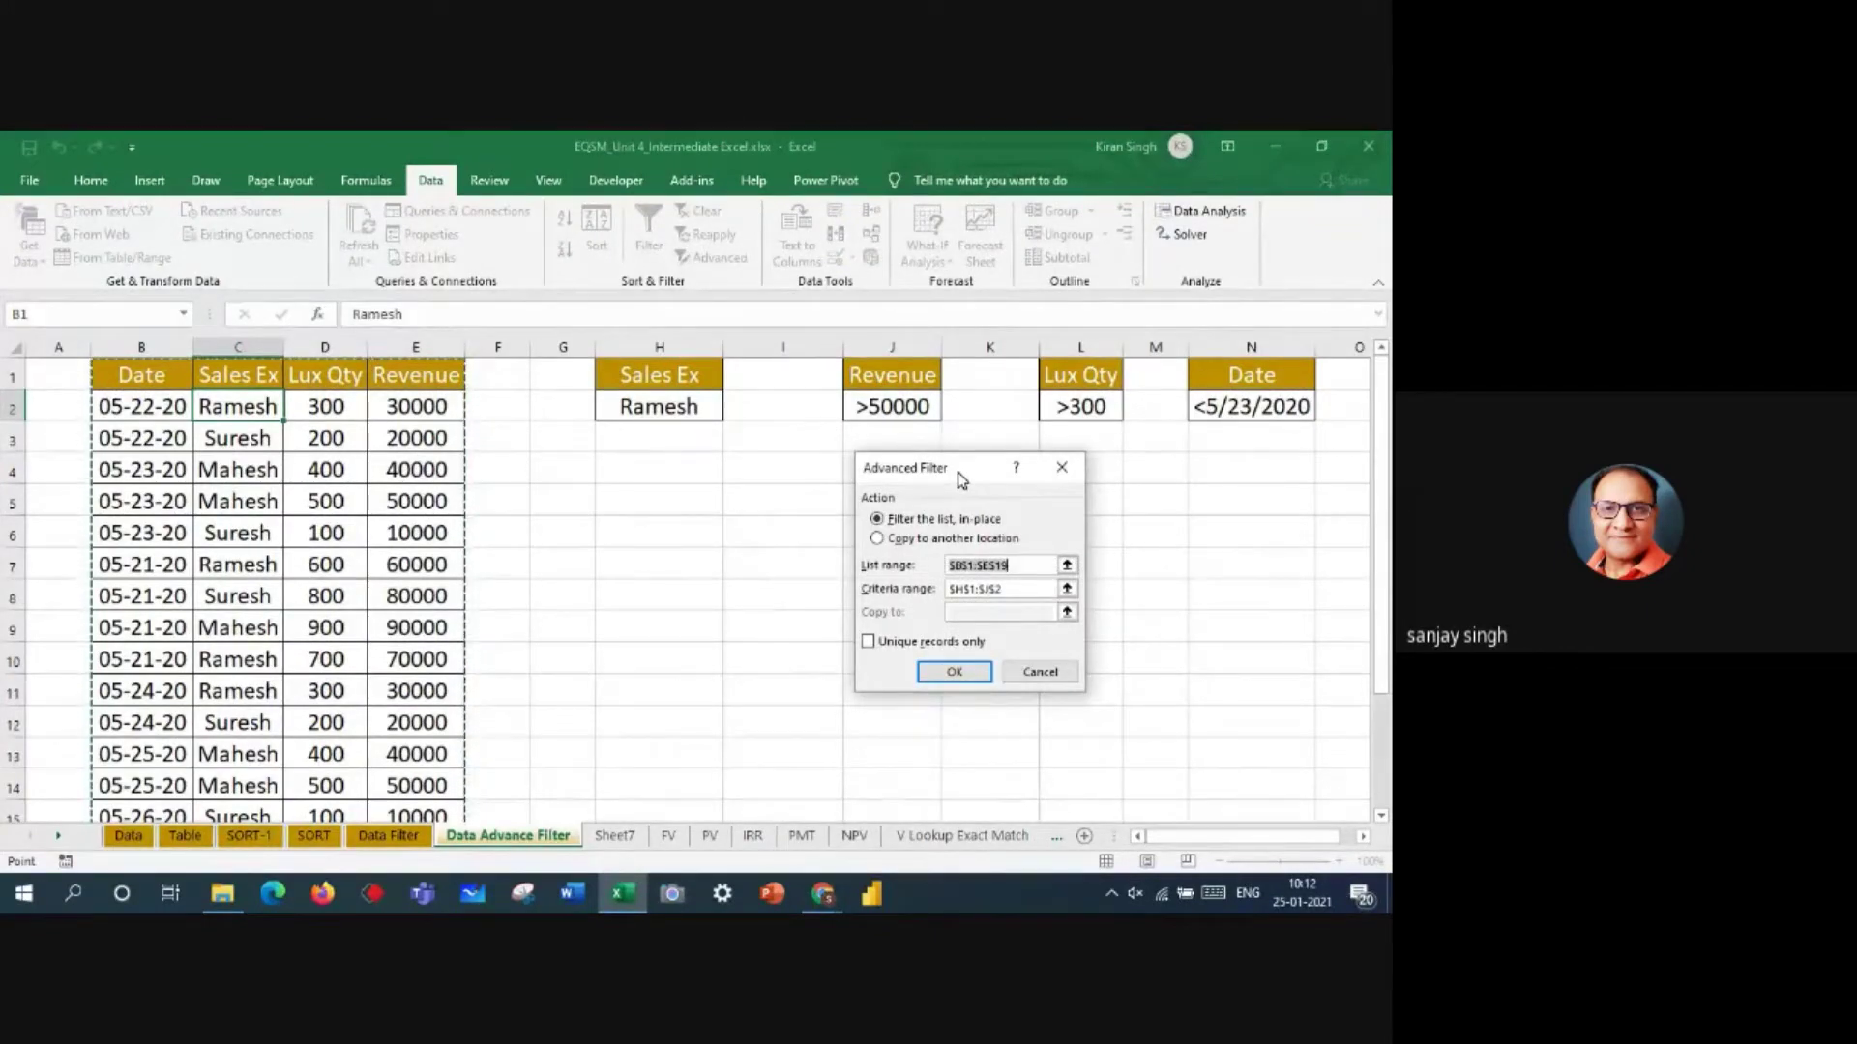
left_click_drag(957, 472, 957, 472)
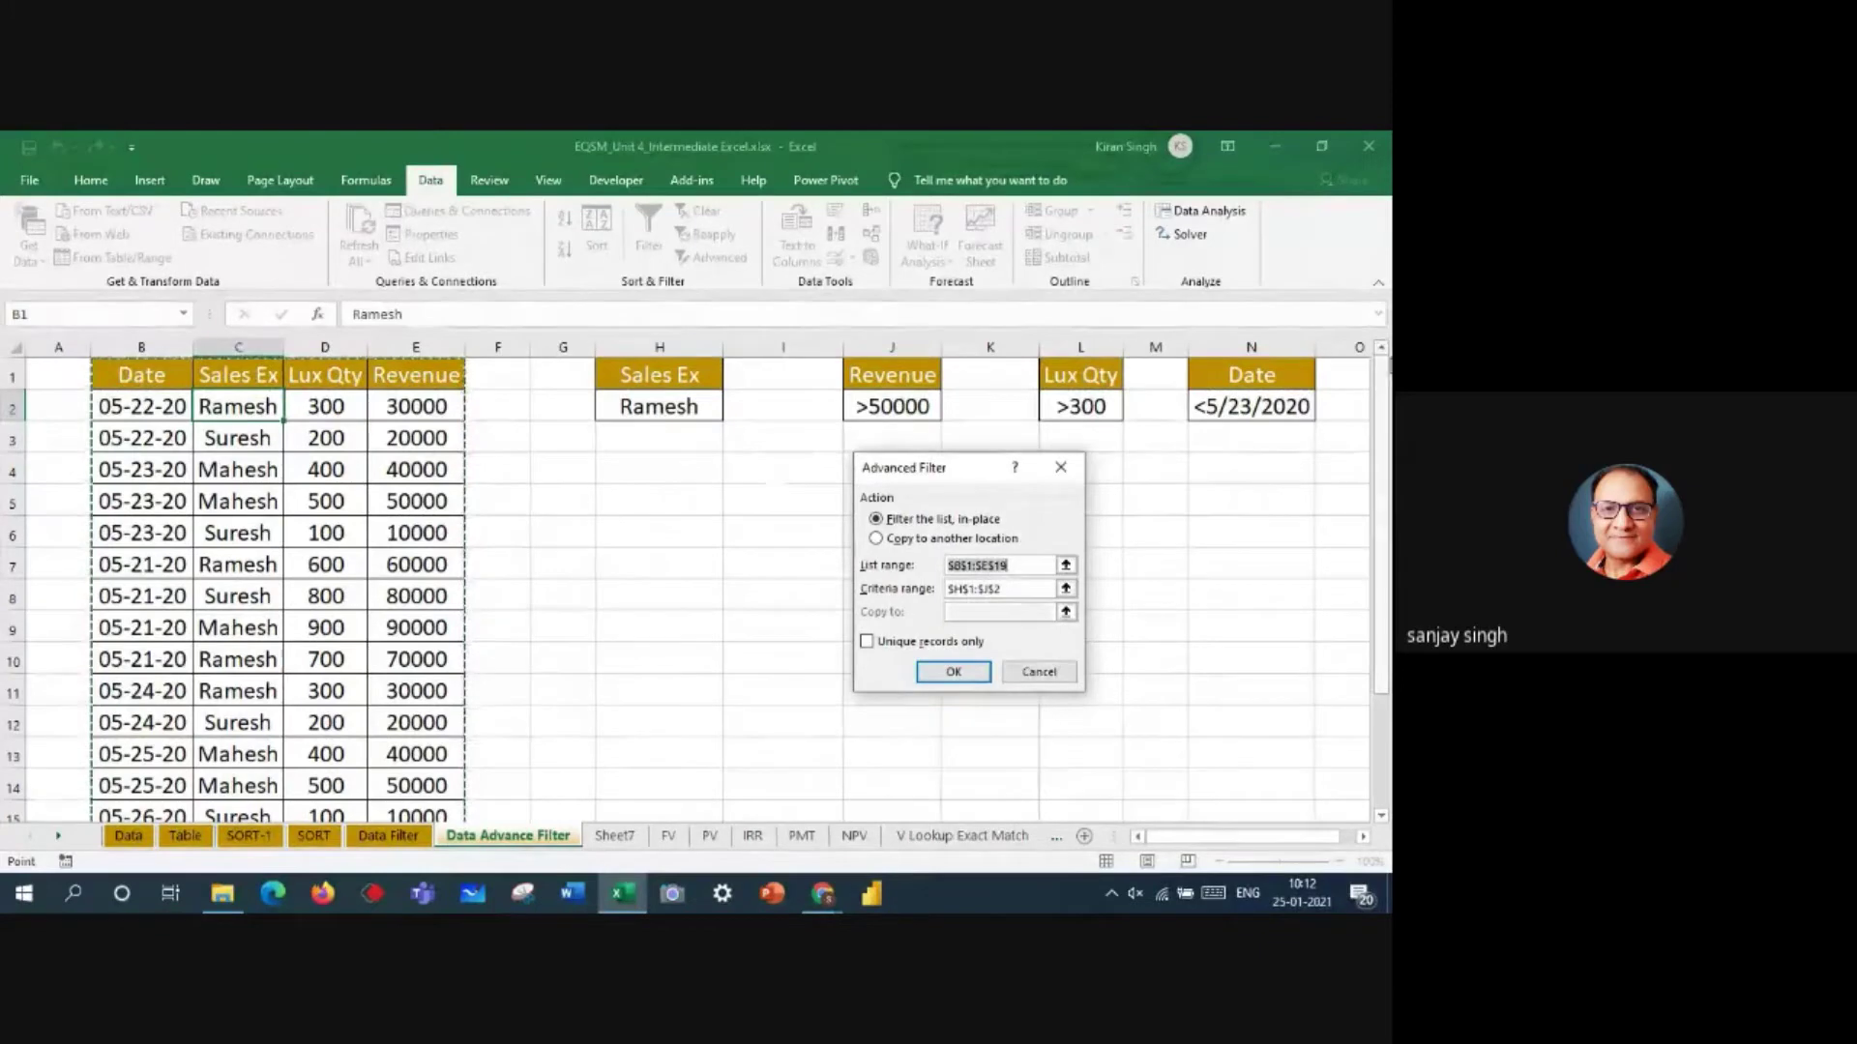
left_click_drag(1382, 380, 1382, 494)
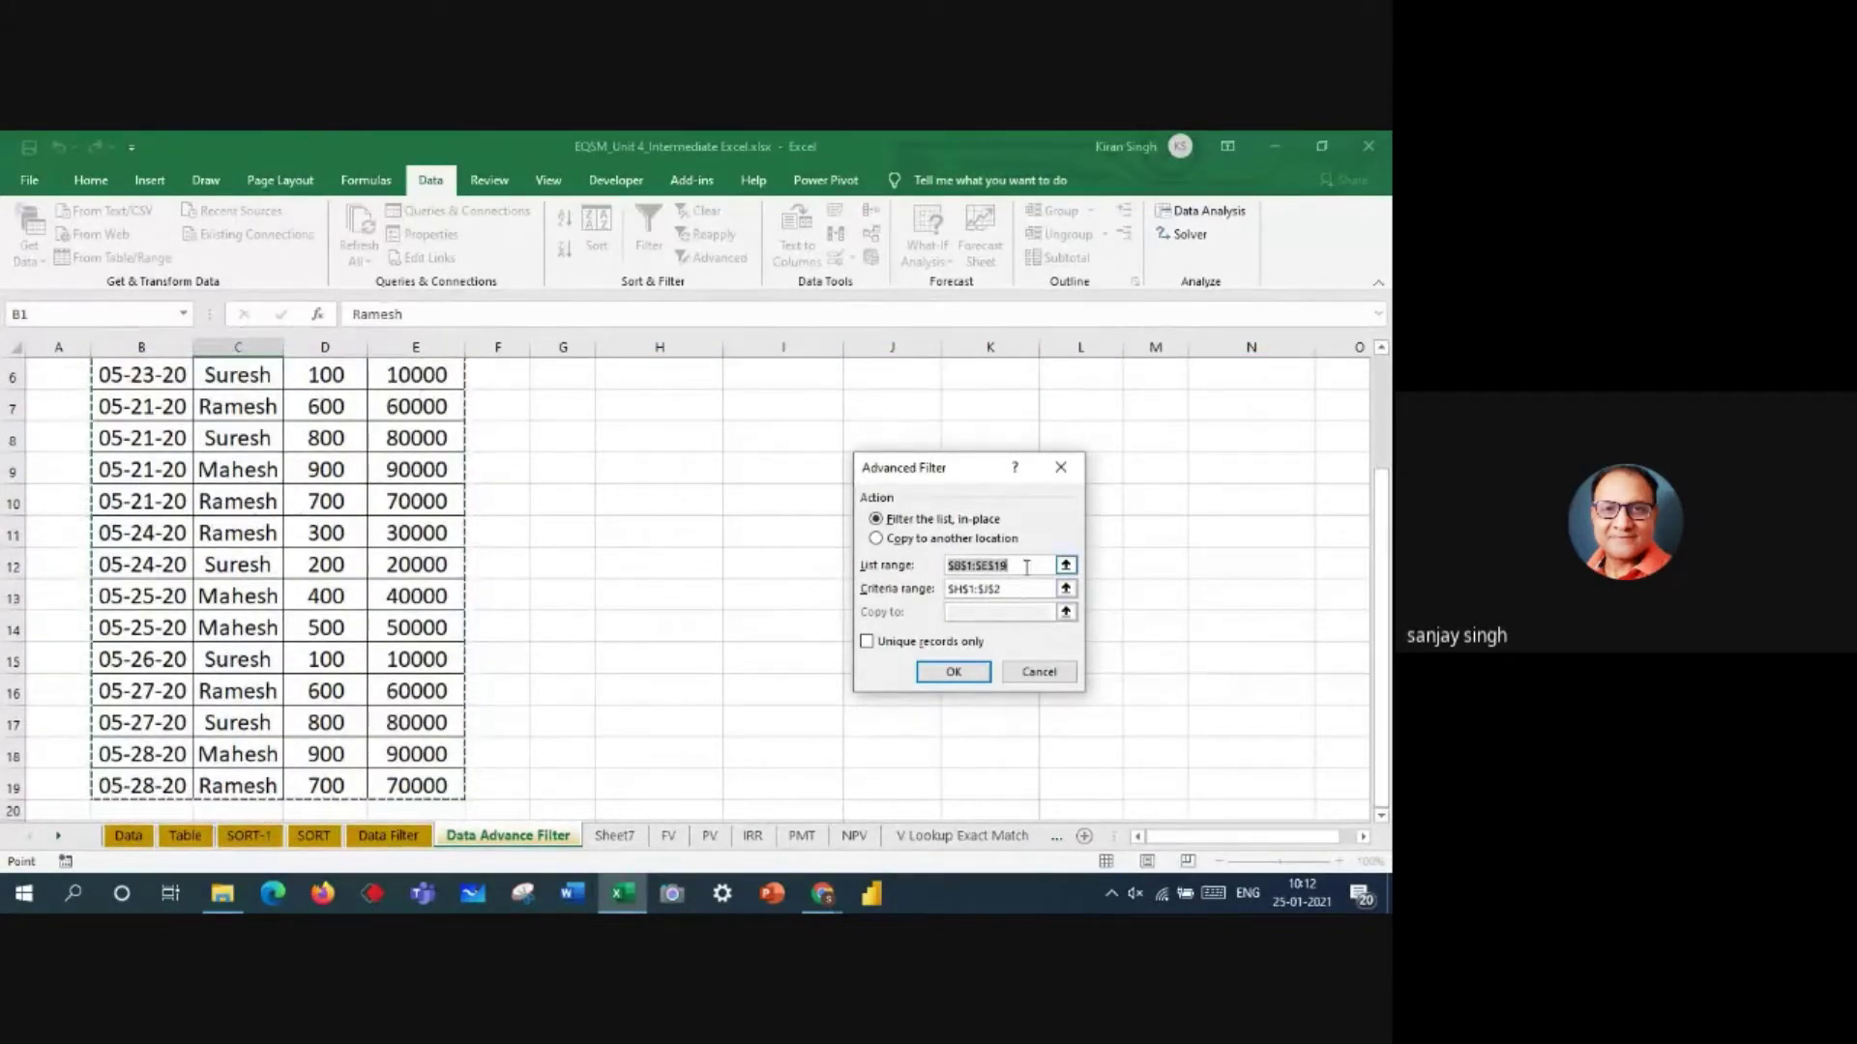
left_click_drag(1382, 605, 1387, 464)
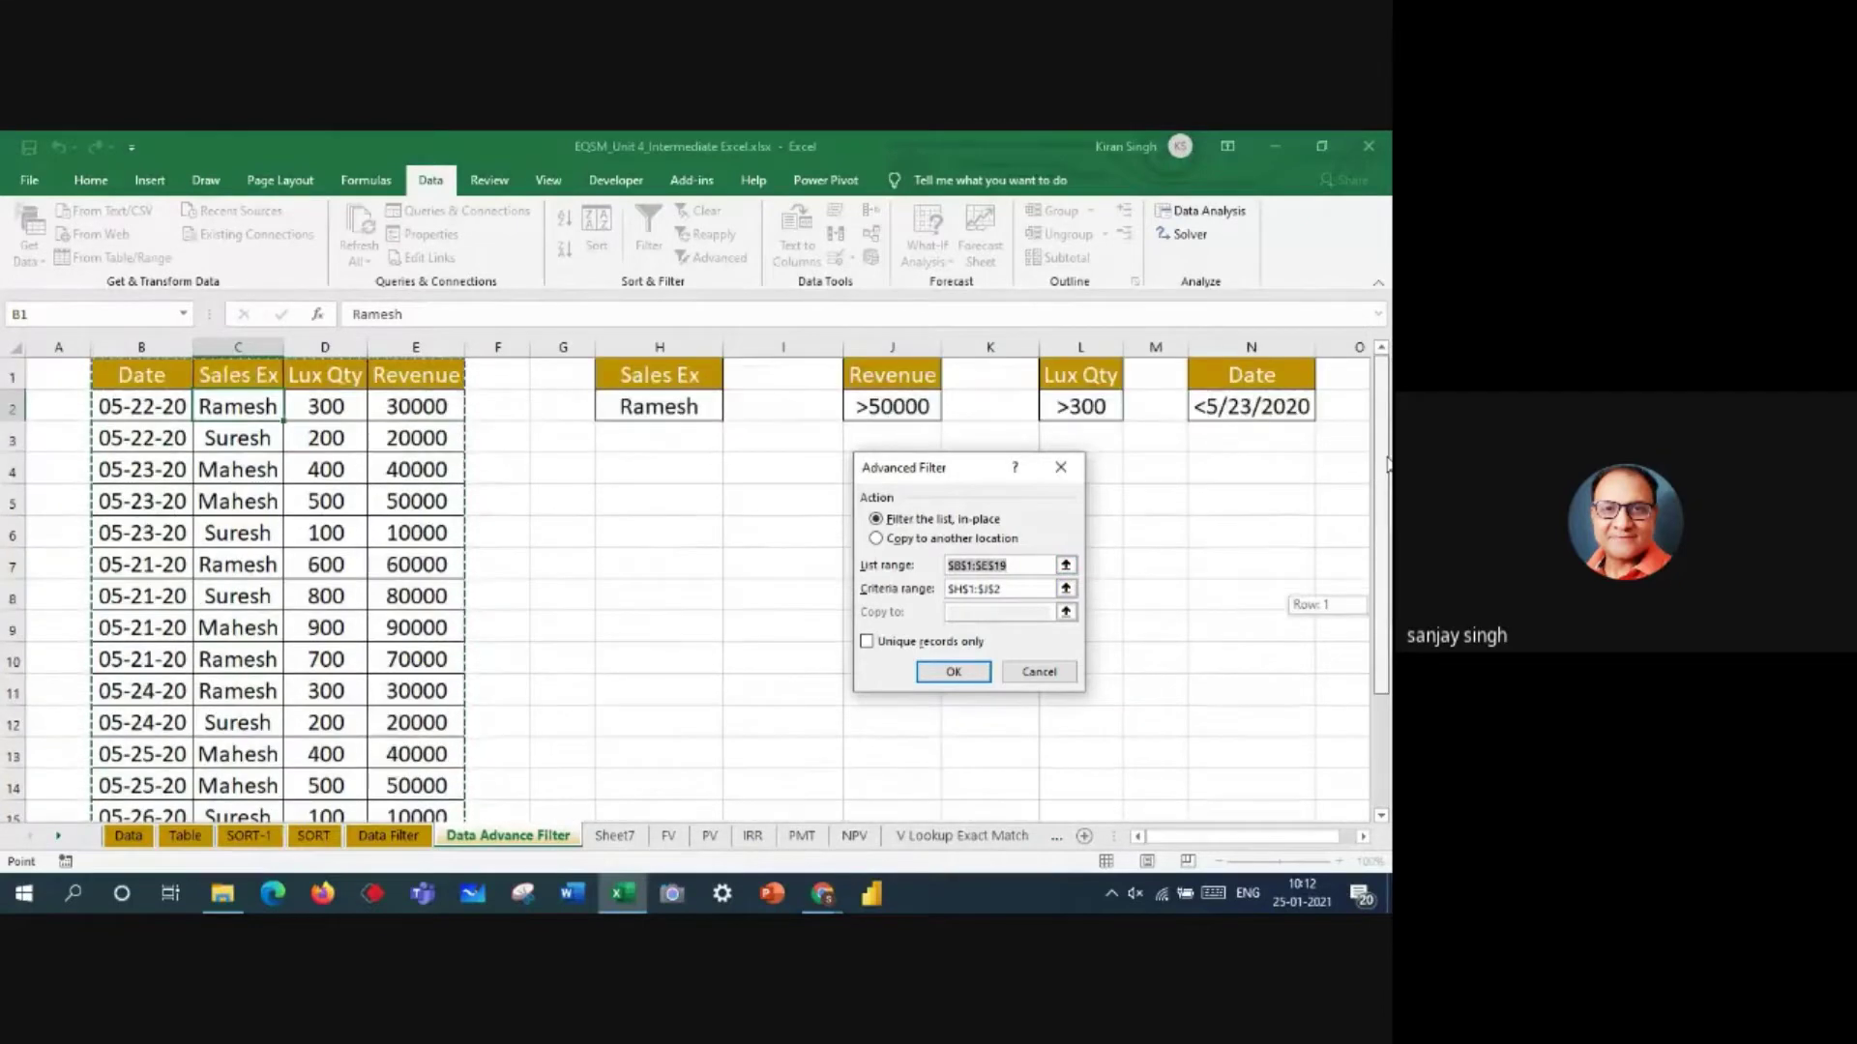
- Replace the Advanced Filter's criteria range with the Sales Ex criterion in H1:H2
left_click(1001, 592)
left_click_drag(1004, 600, 945, 594)
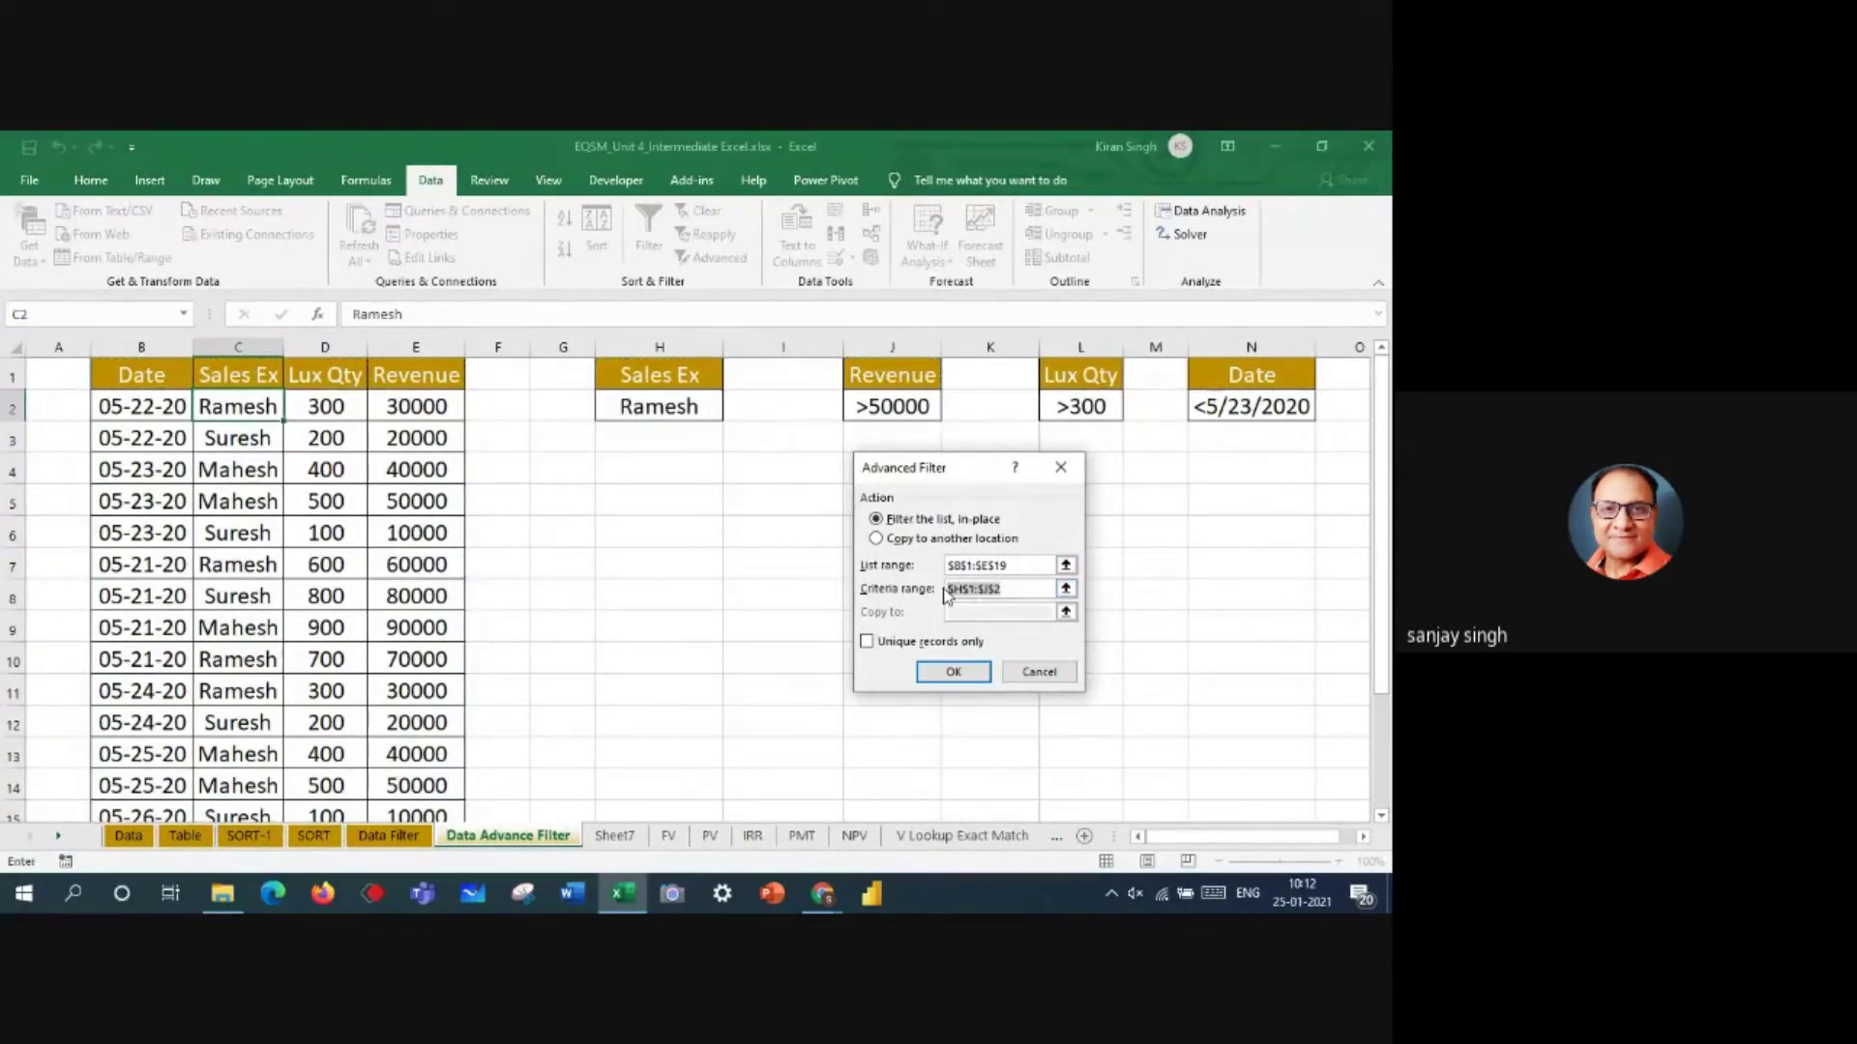
key("BackSpace")
left_click_drag(683, 374, 686, 408)
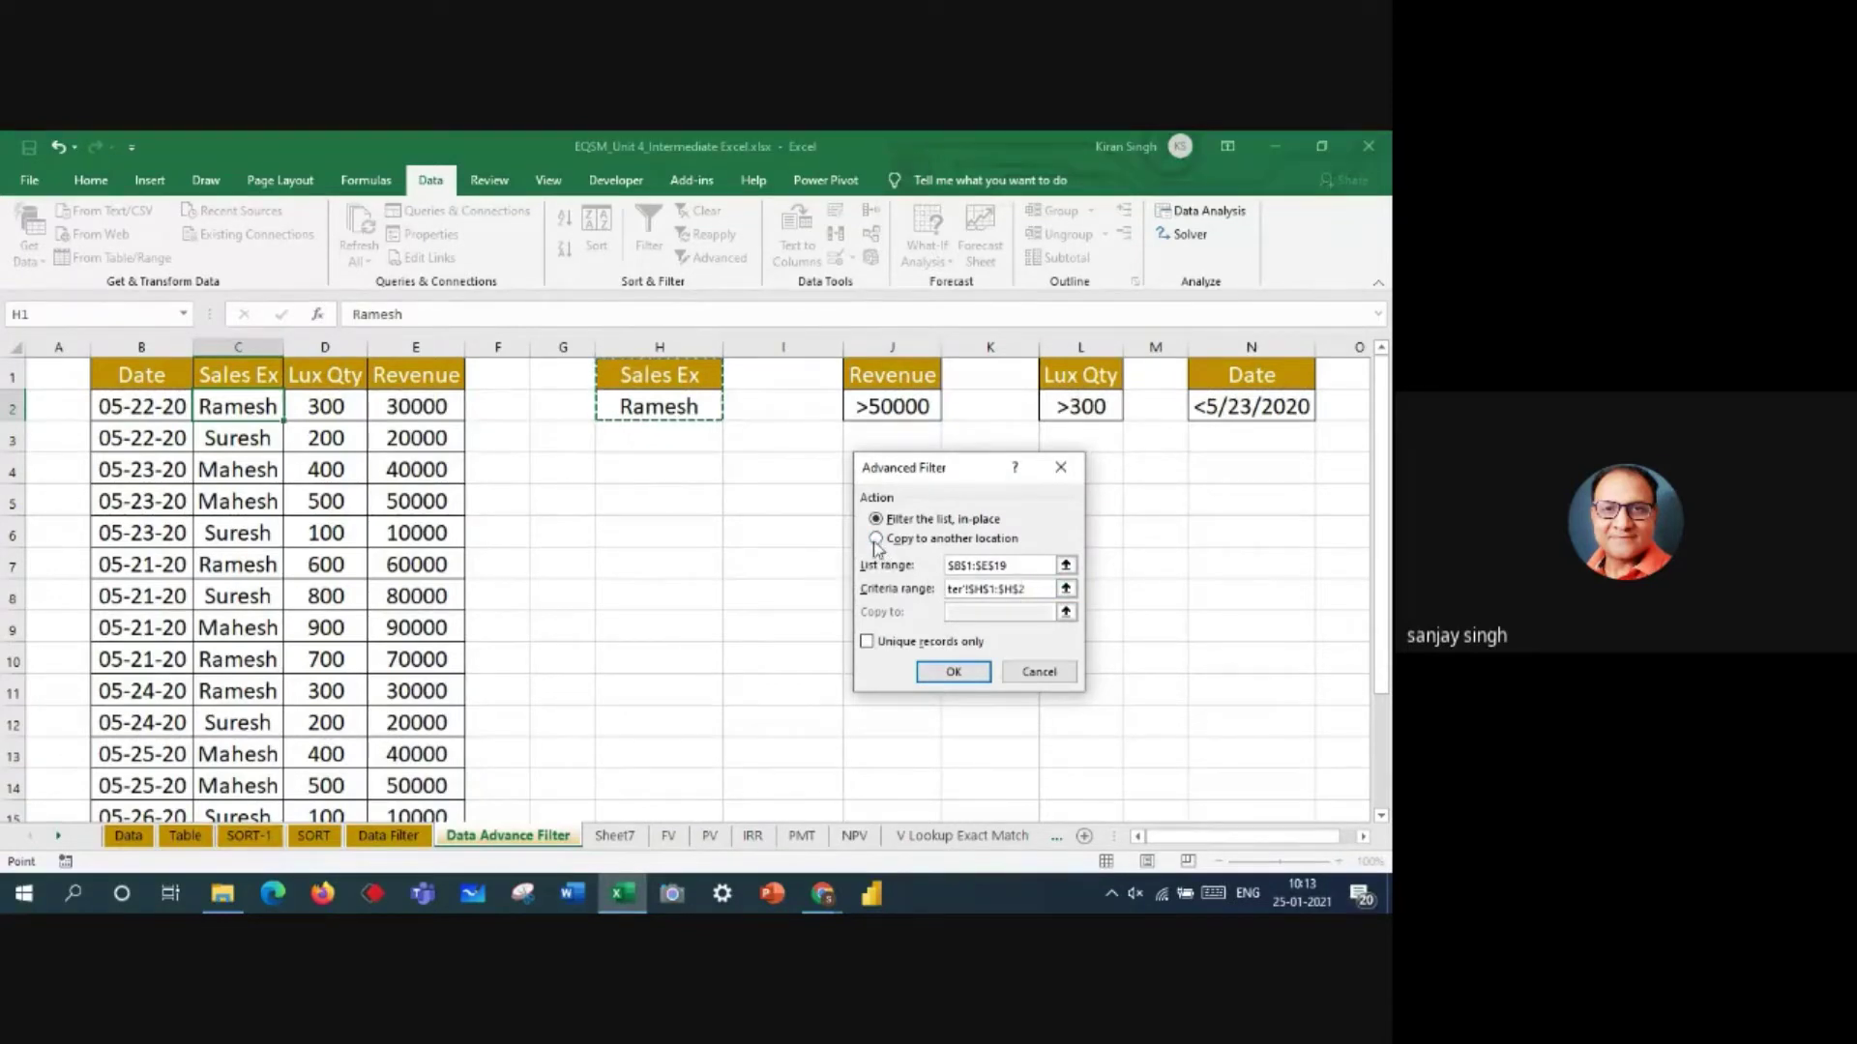
- Have the Advanced Filter copy the matching records to cell H6, run it, and select the extracted table
left_click(875, 541)
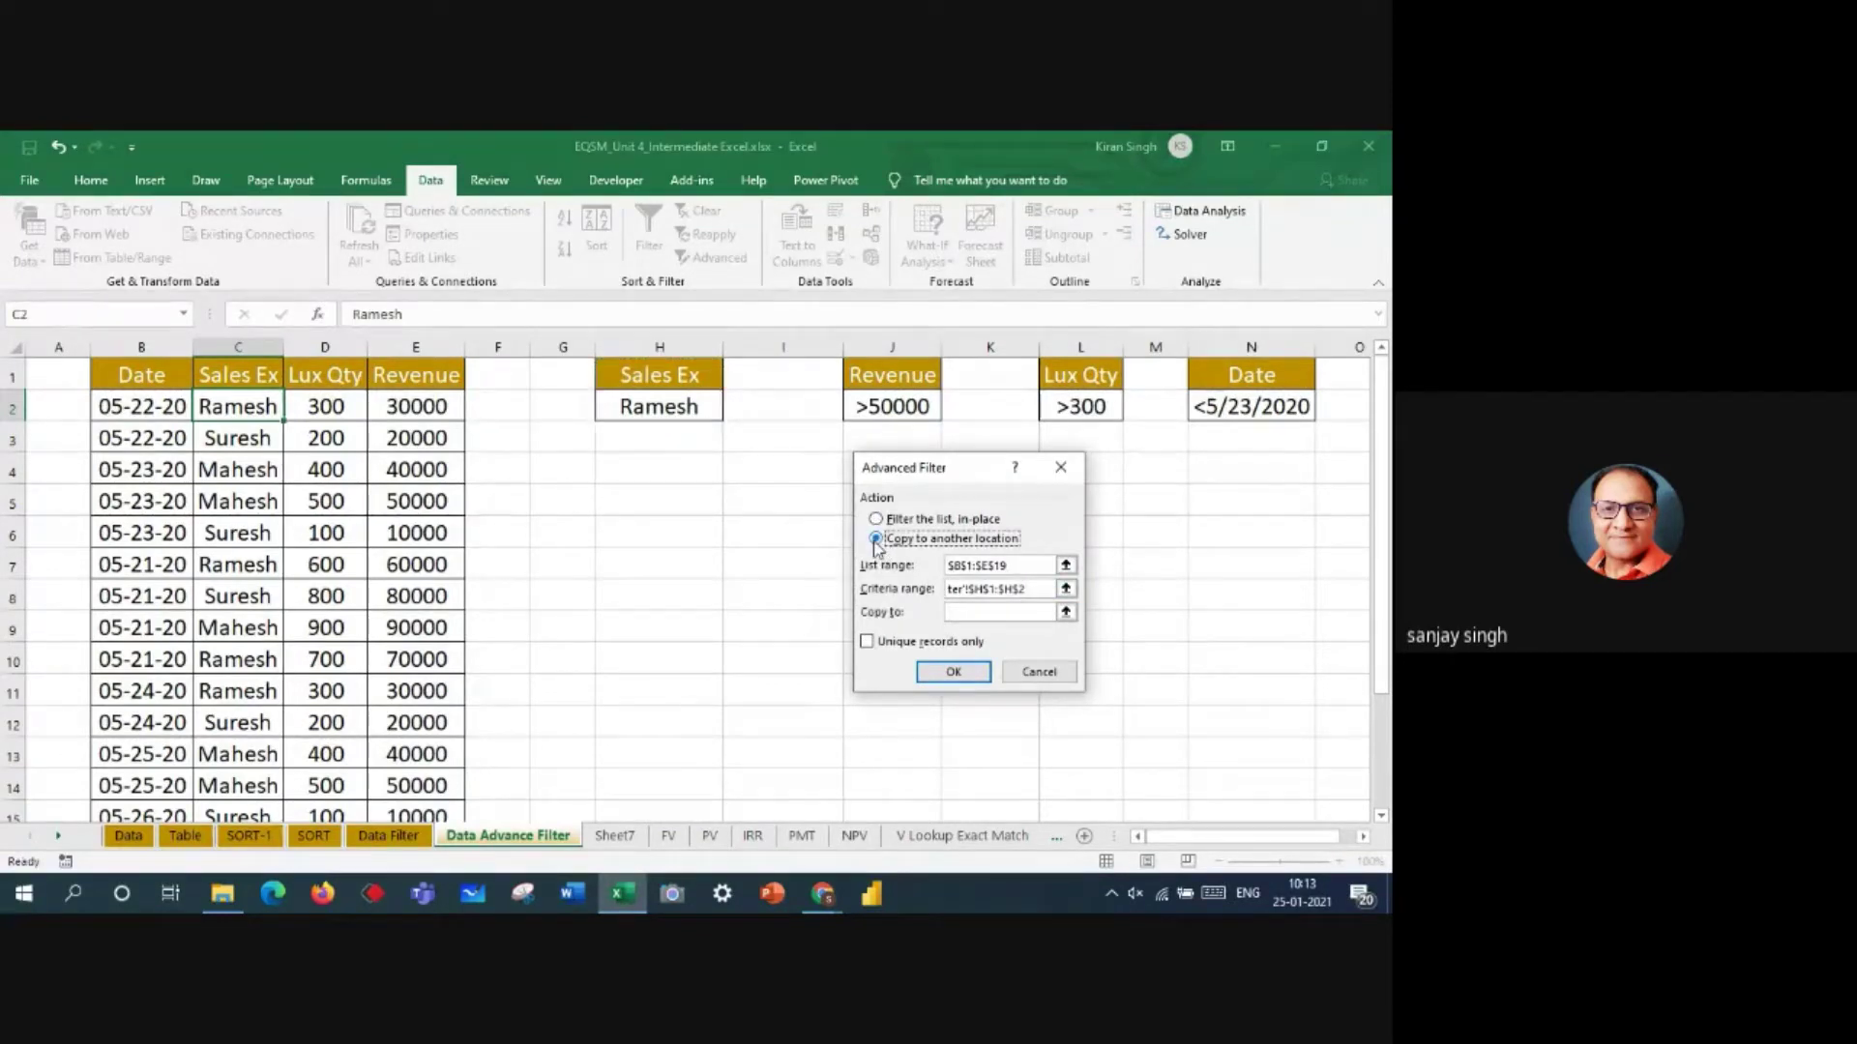
left_click(966, 611)
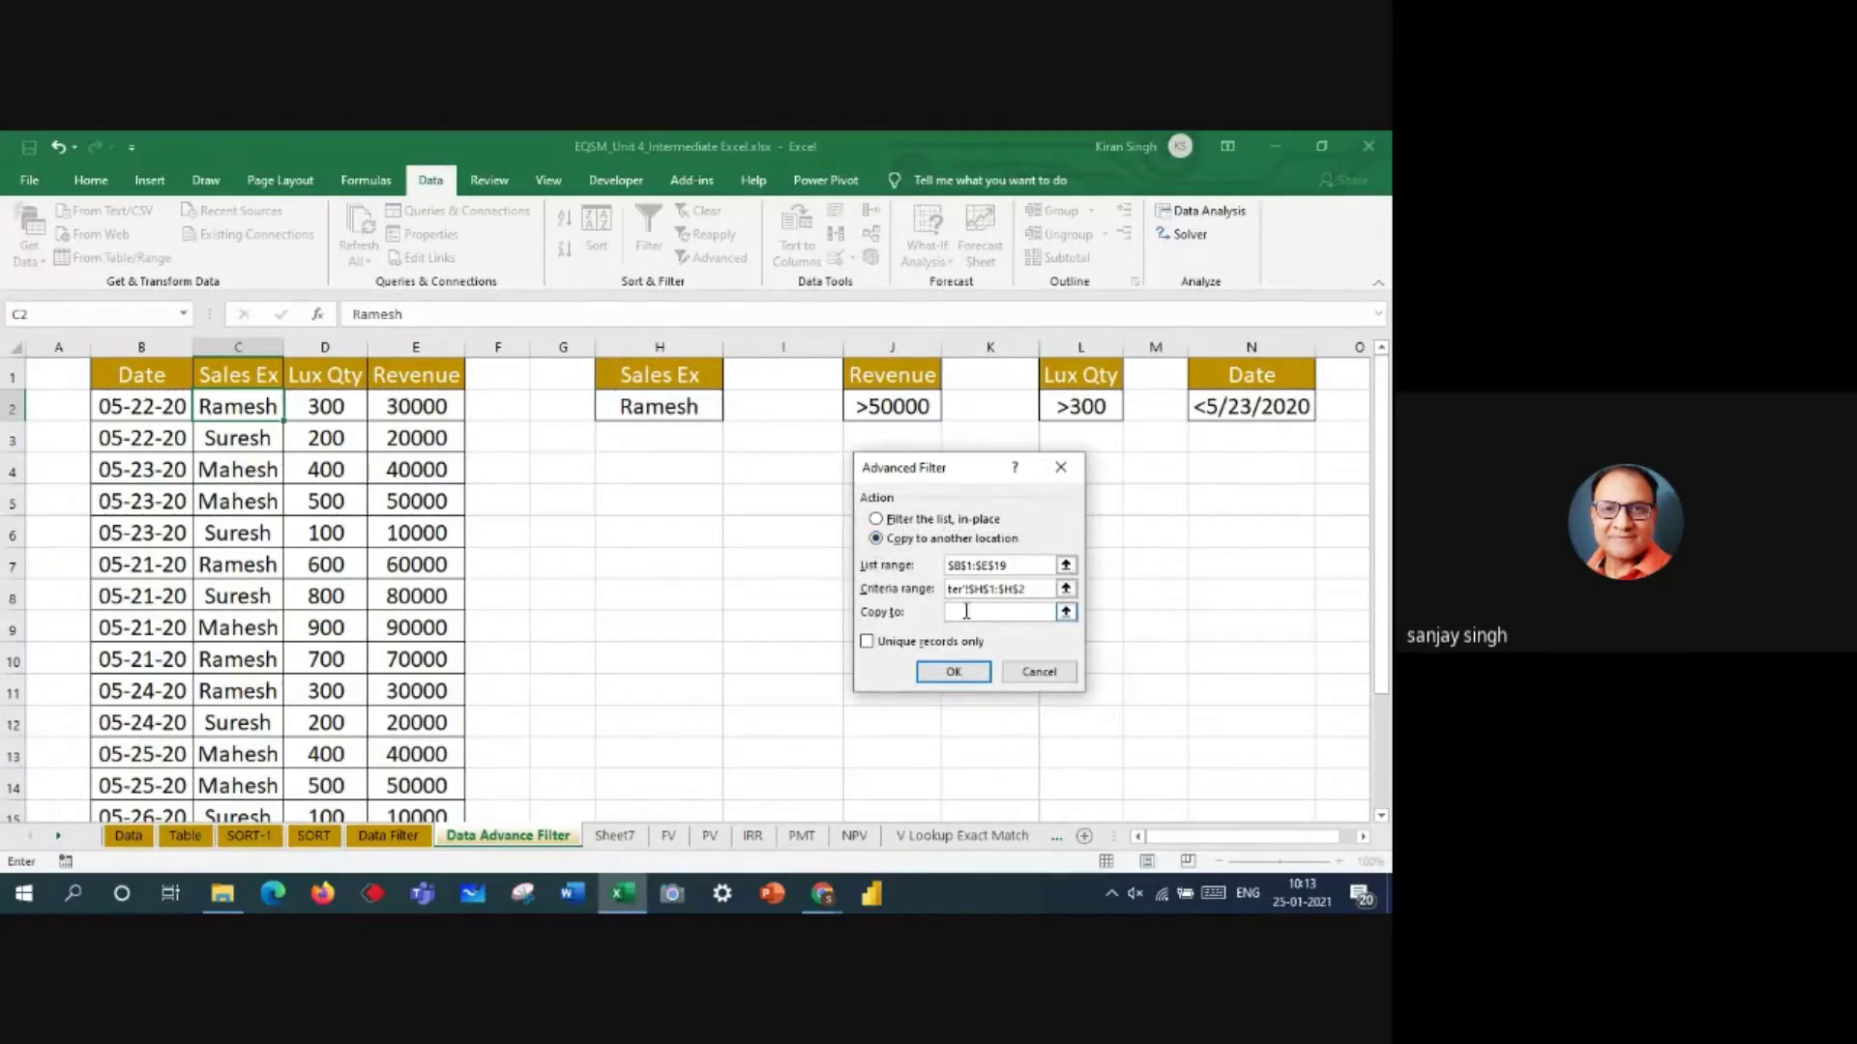
left_click(621, 533)
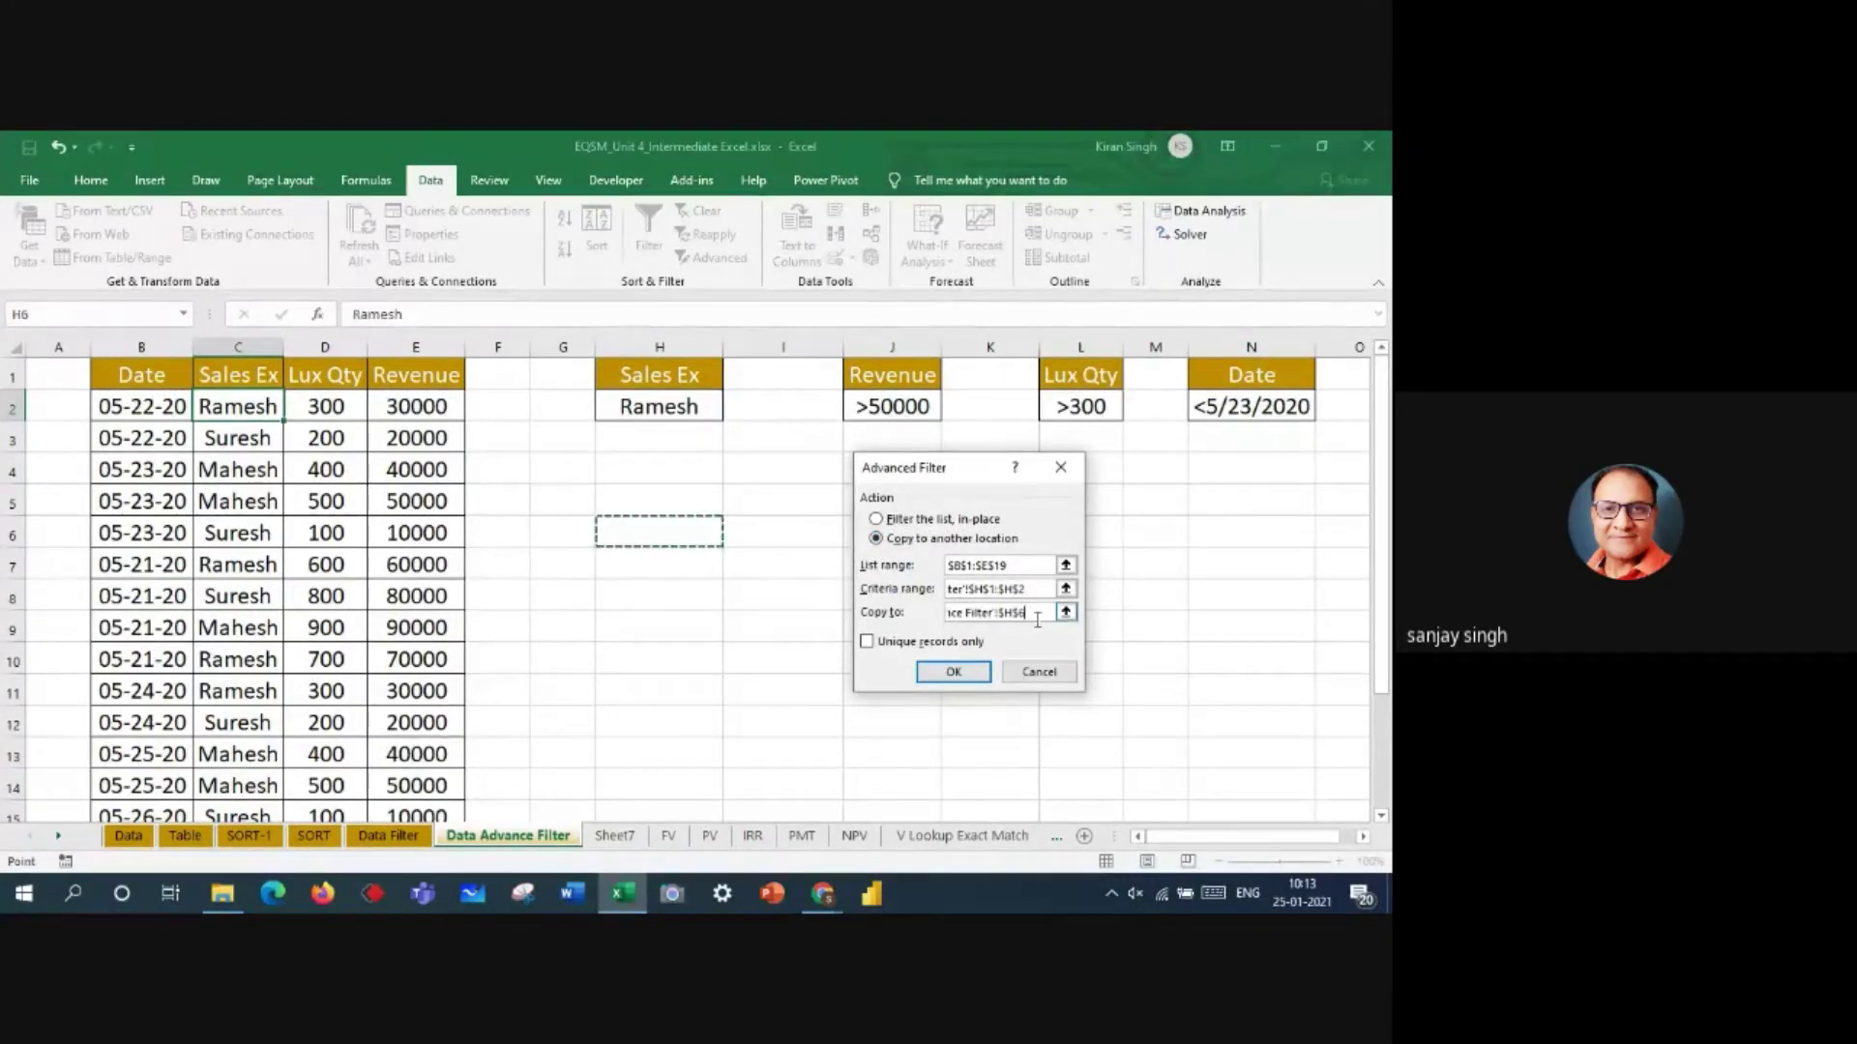
left_click(954, 674)
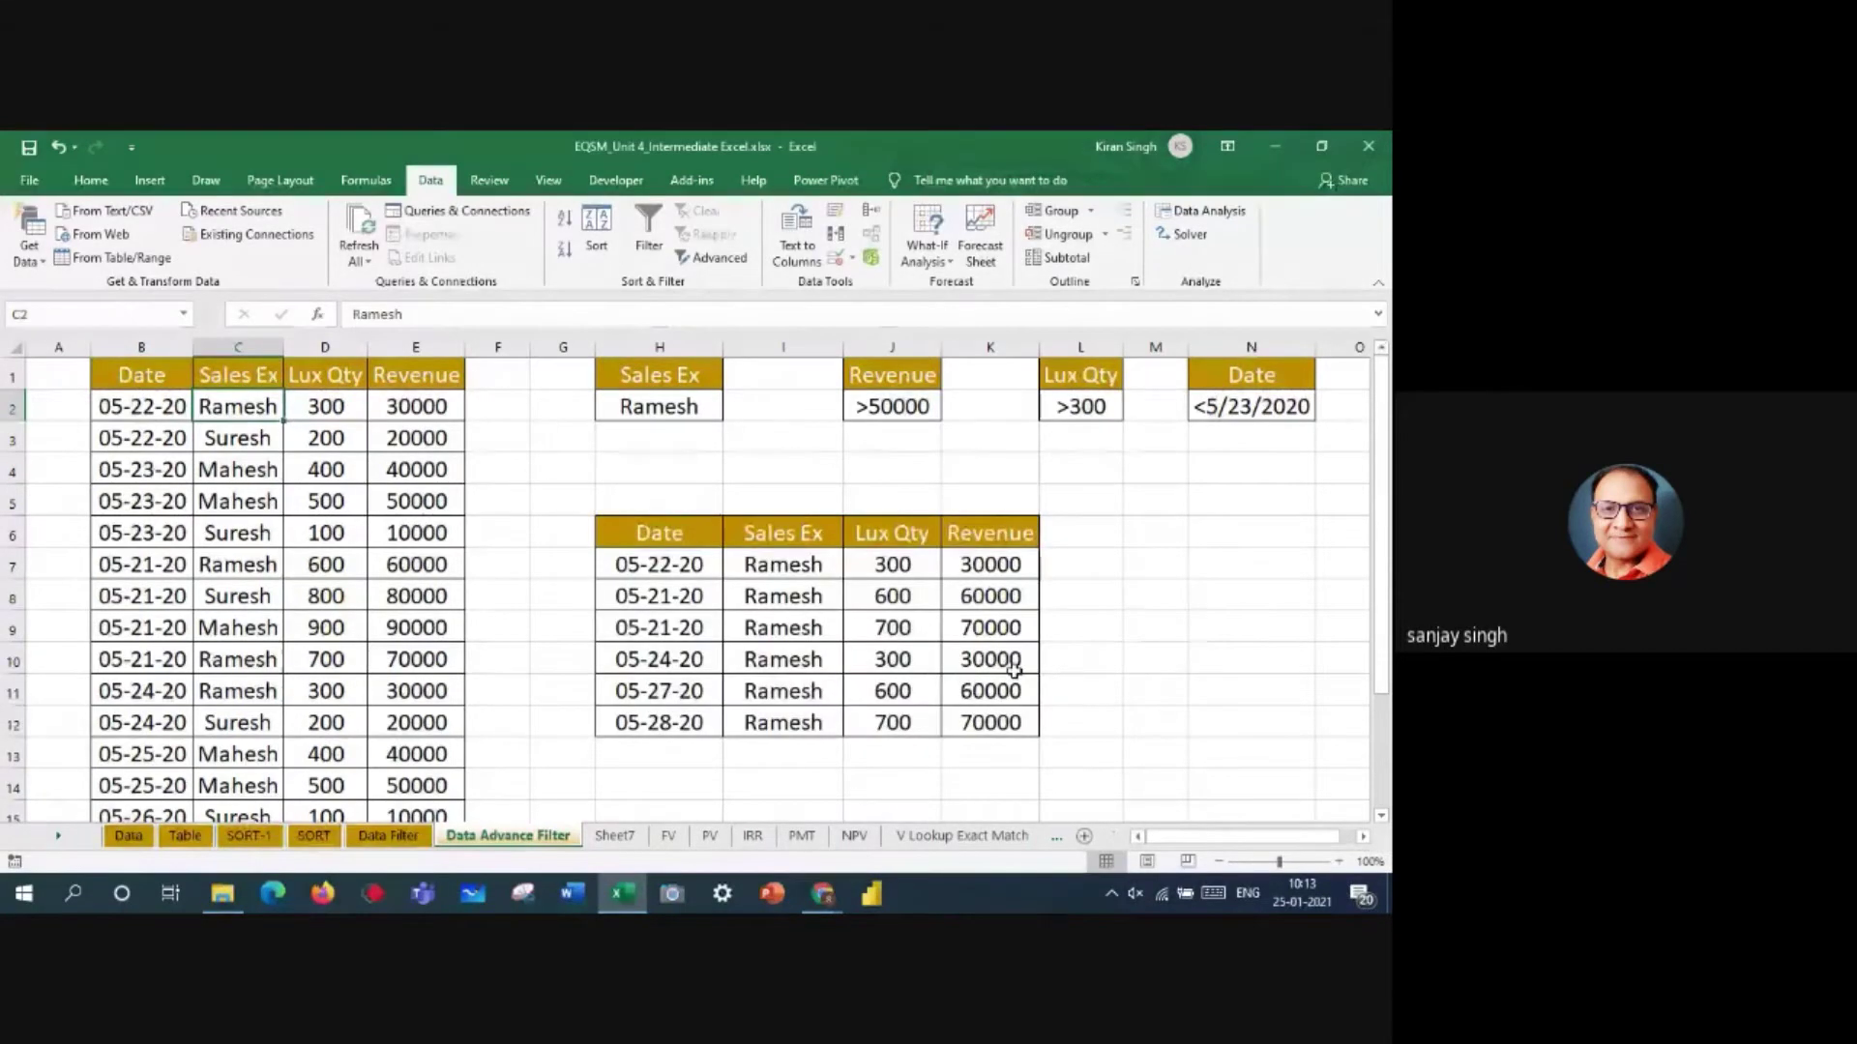
left_click_drag(667, 533, 1013, 713)
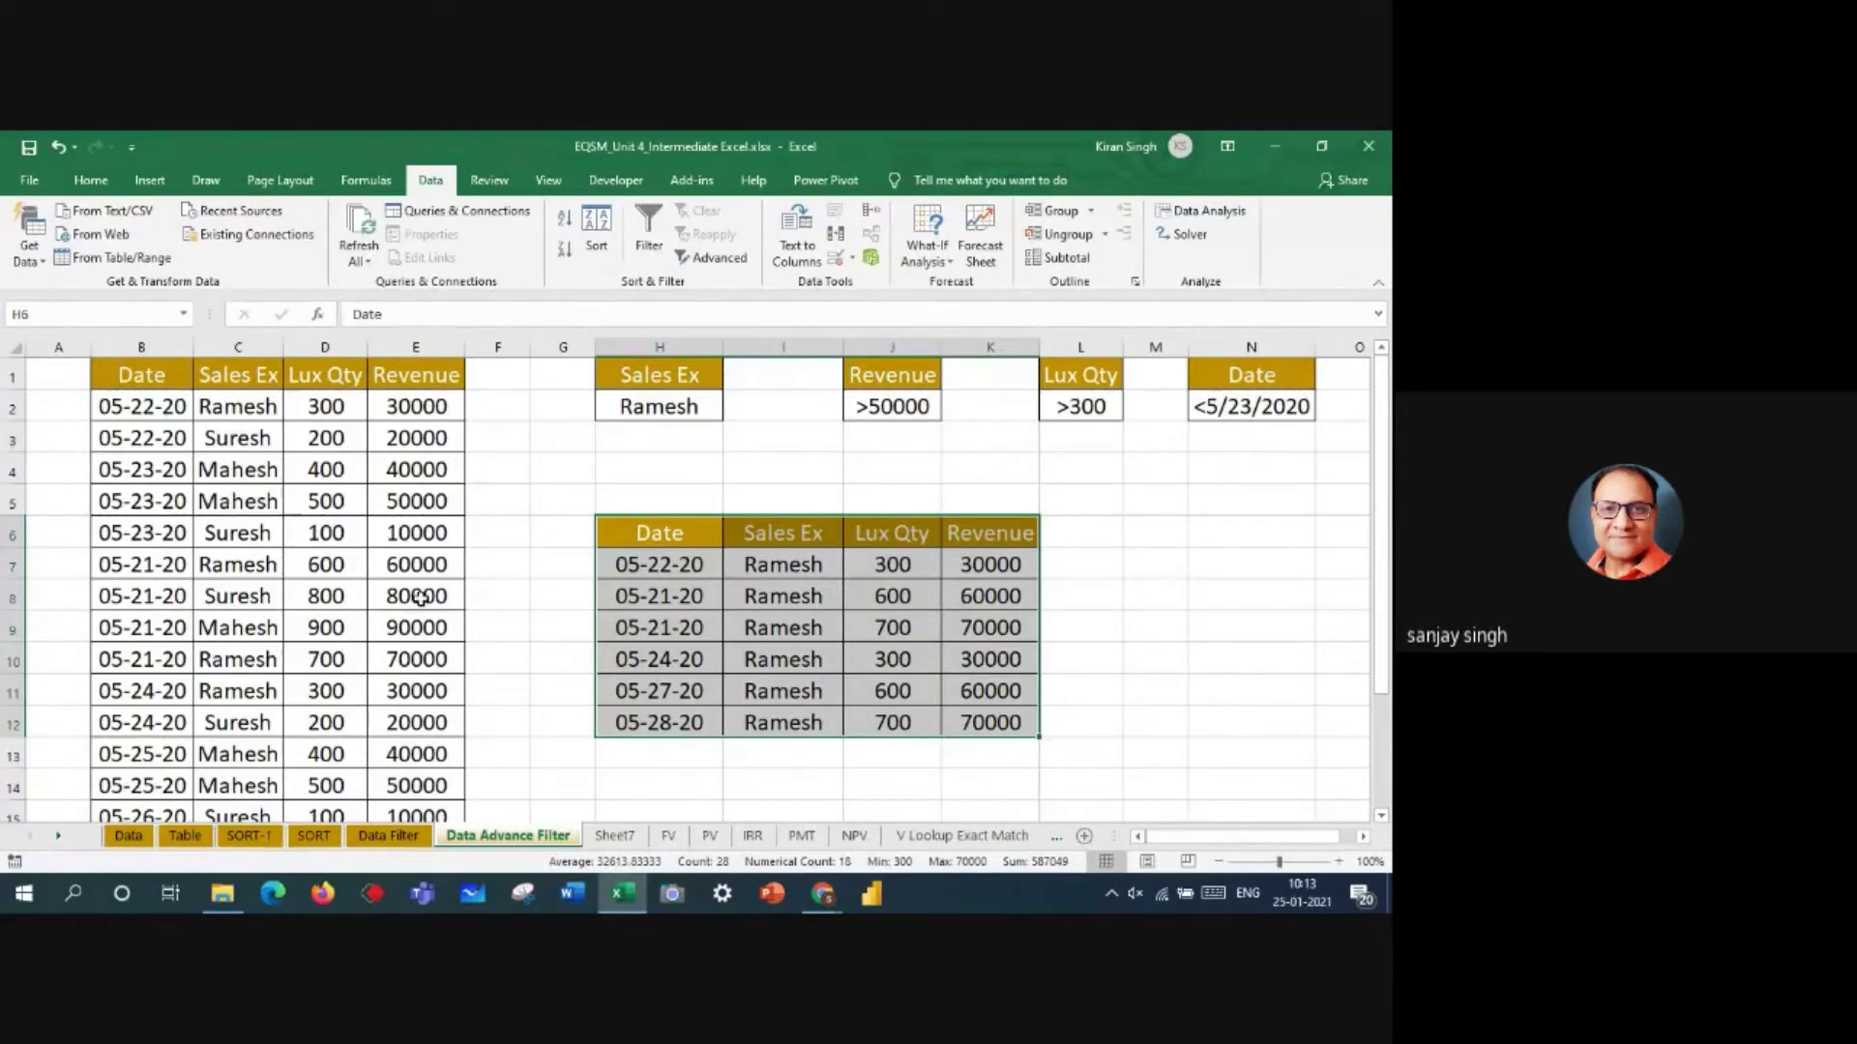
left_click_drag(664, 535, 1021, 720)
- Undo the recent changes on the Data Filter sheet, back to before the filtered records were pasted at F22
left_click(60, 148)
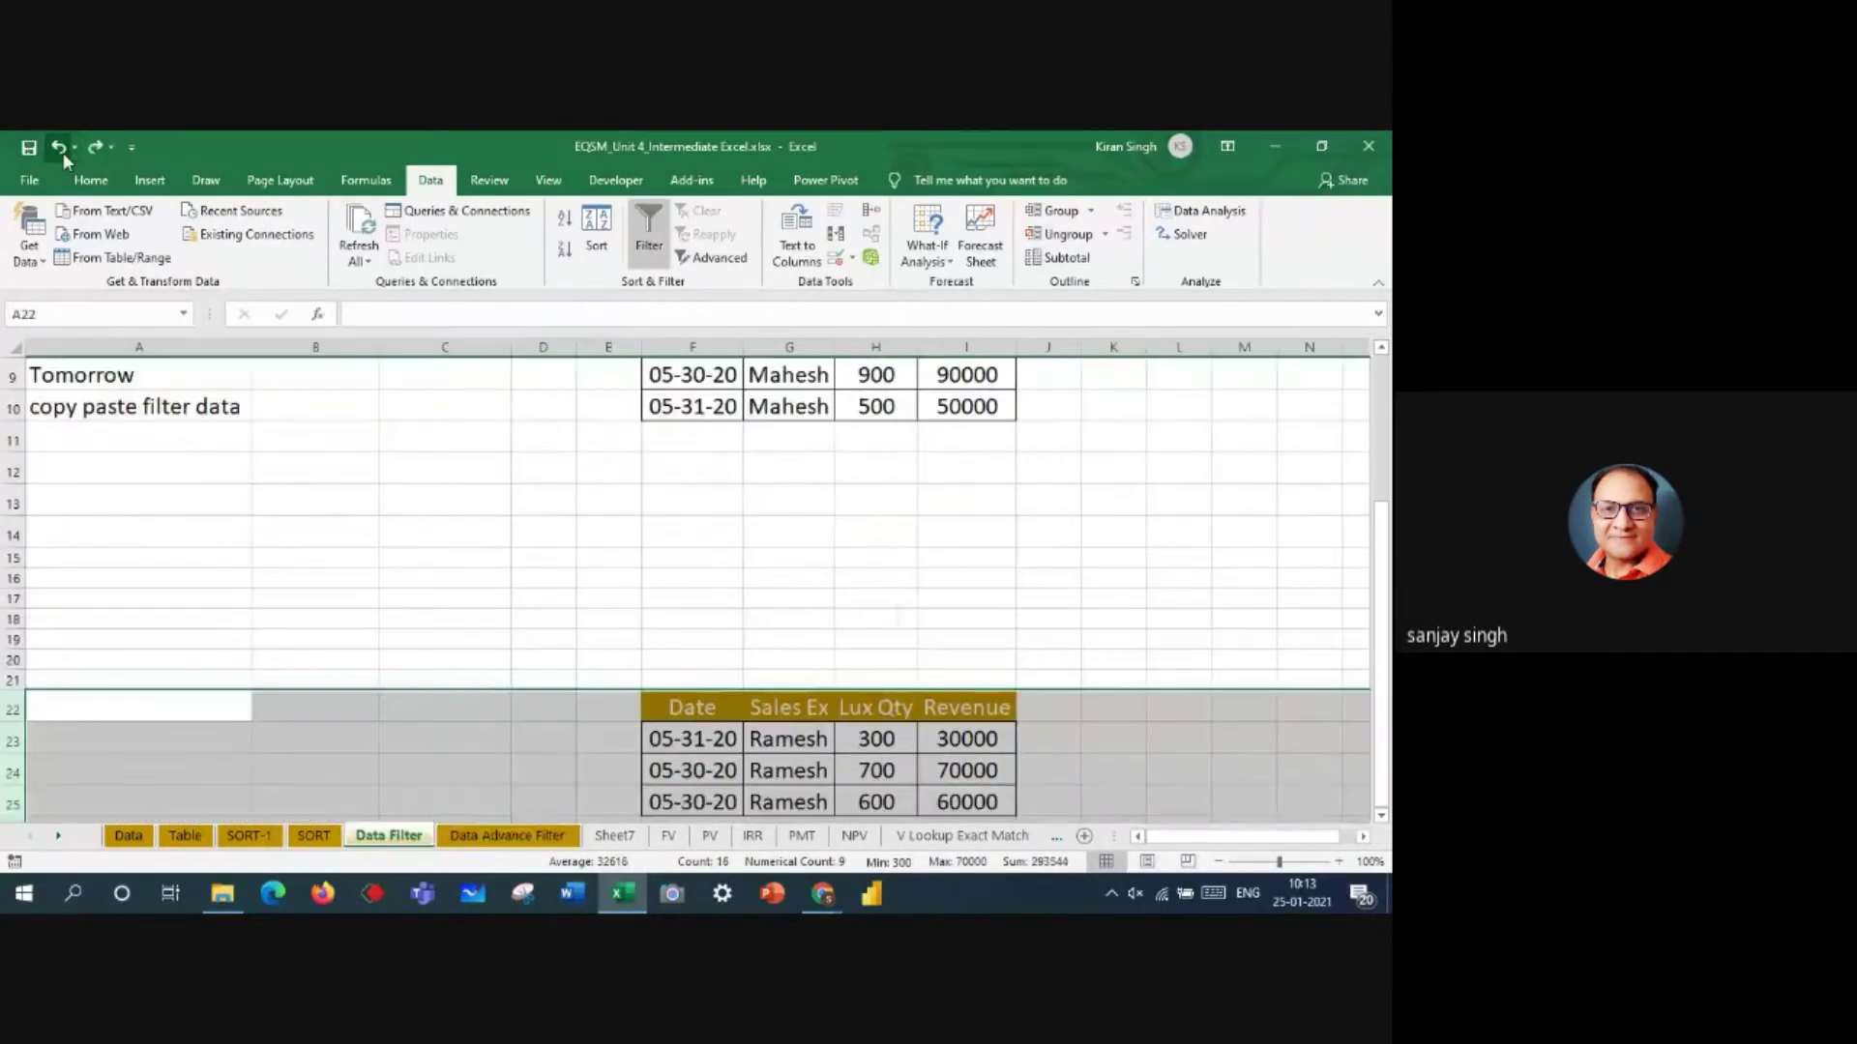
left_click(60, 148)
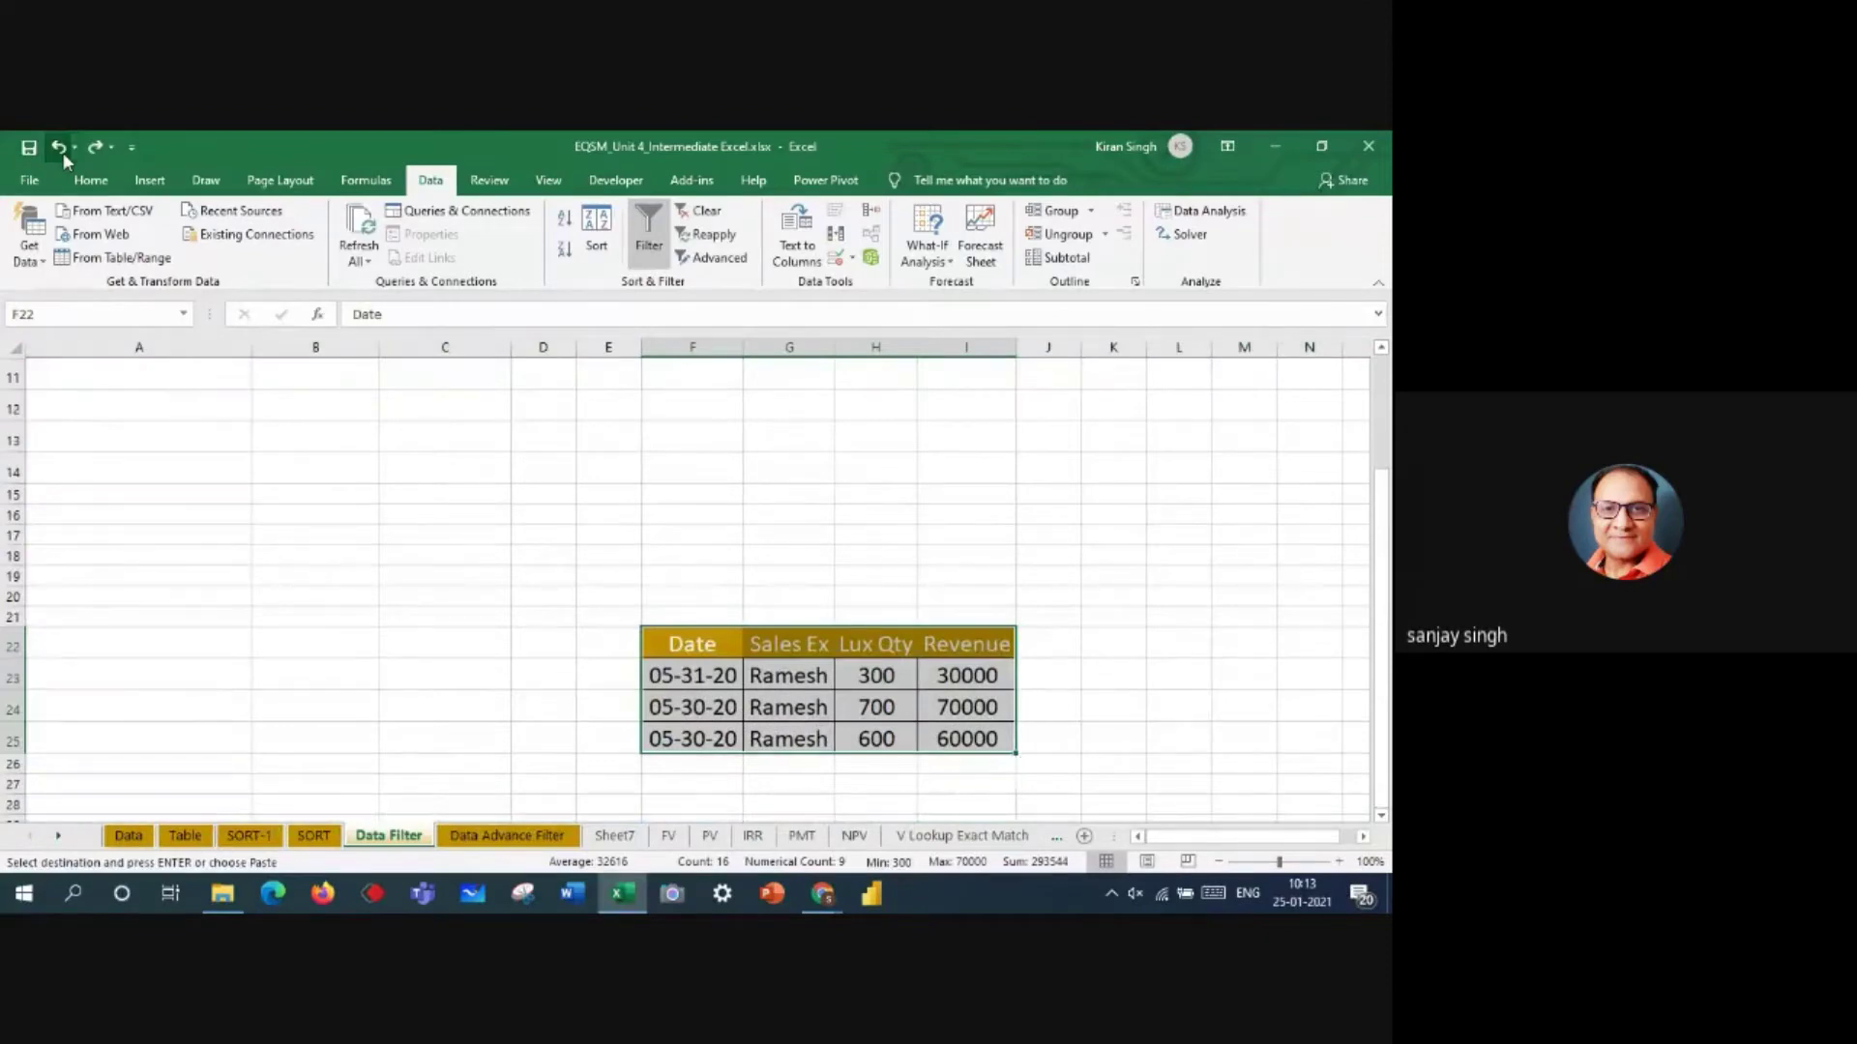
left_click(61, 153)
left_click_drag(1383, 484, 1378, 324)
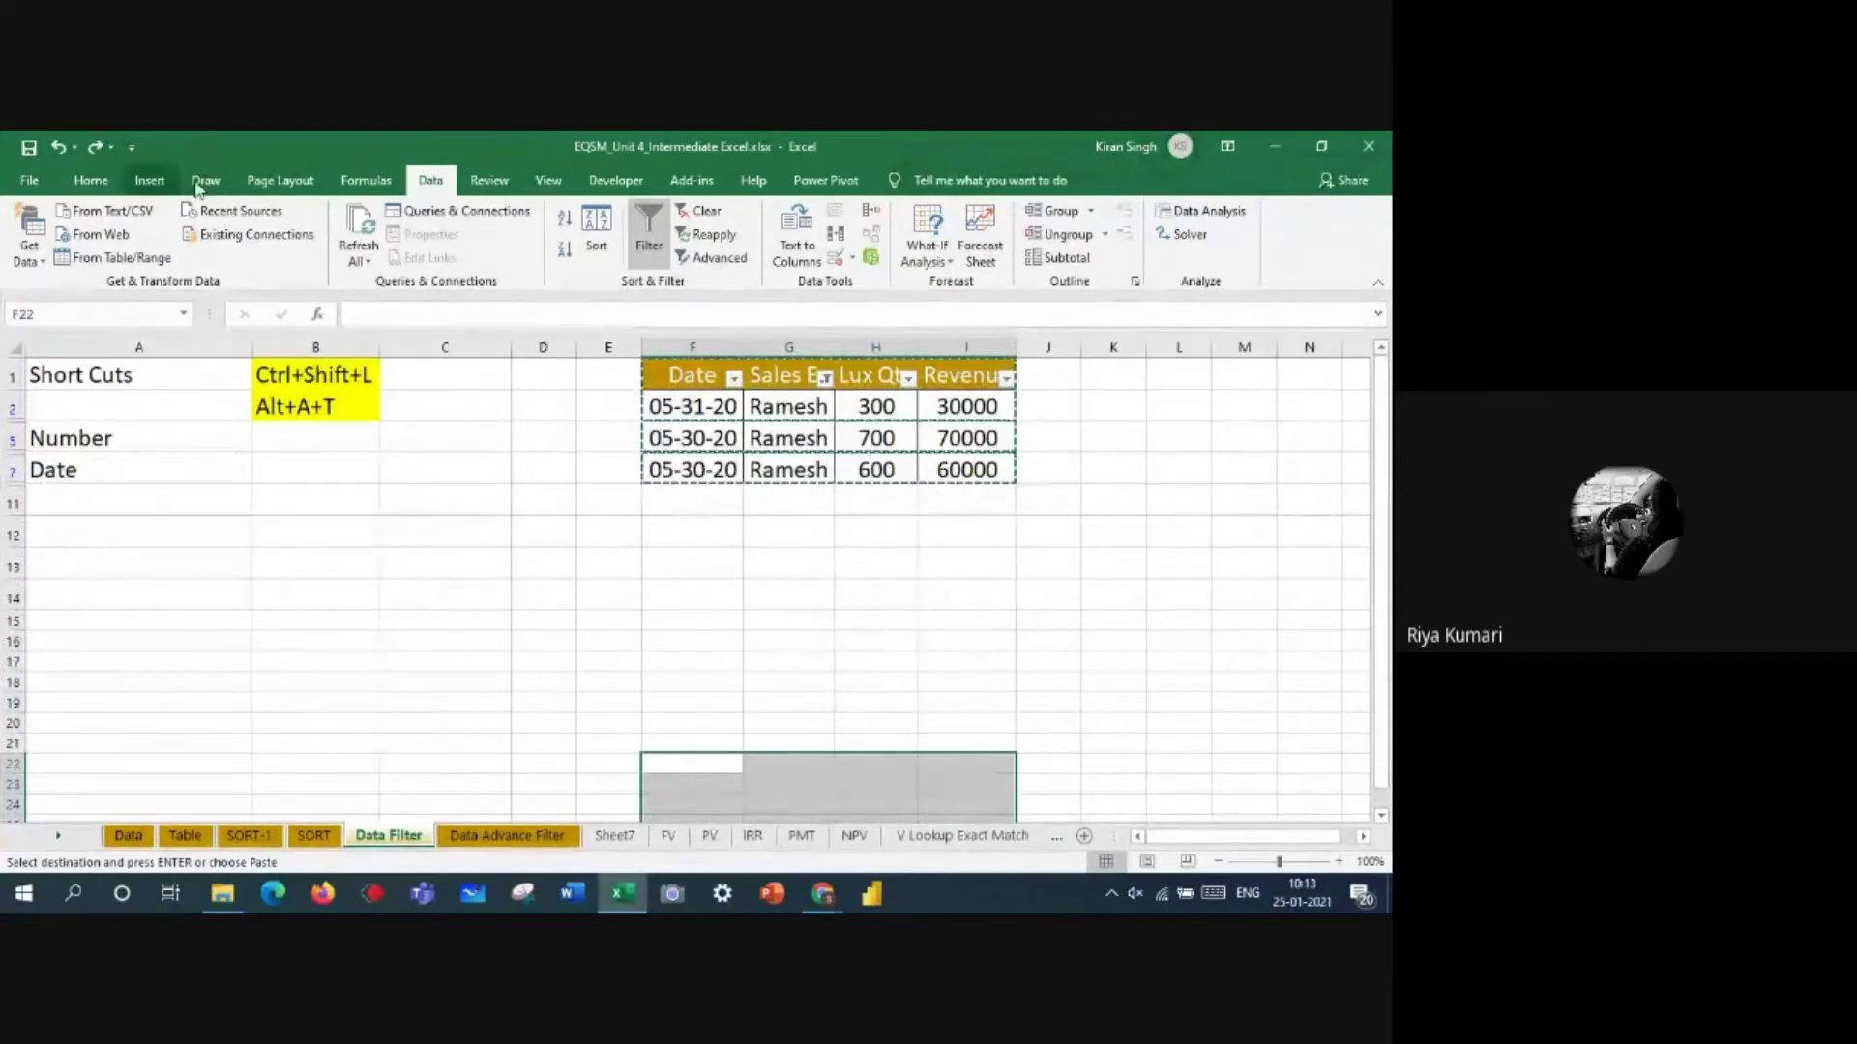
- Return to the Data Advance Filter sheet and delete the extracted records in H6:K12, shifting cells left
left_click(566, 838)
left_click(1102, 592)
left_click_drag(660, 533, 943, 722)
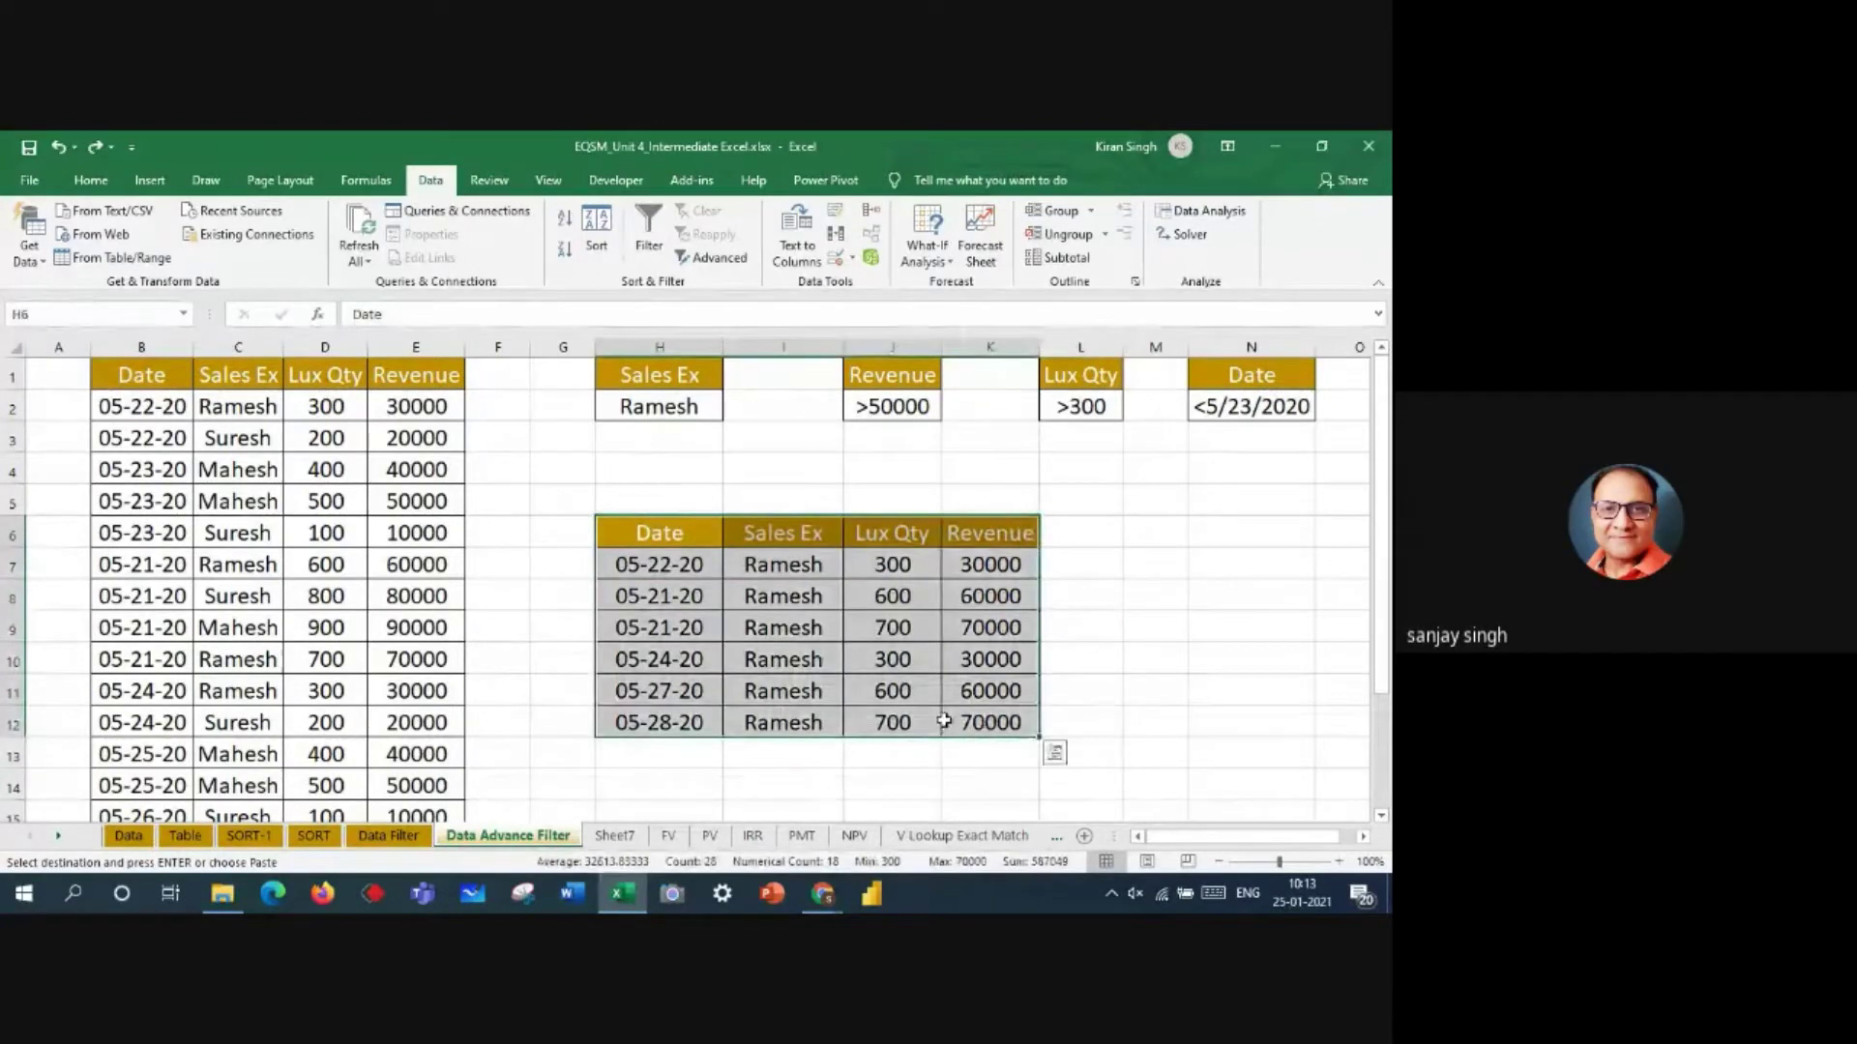
right_click(793, 689)
left_click(867, 349)
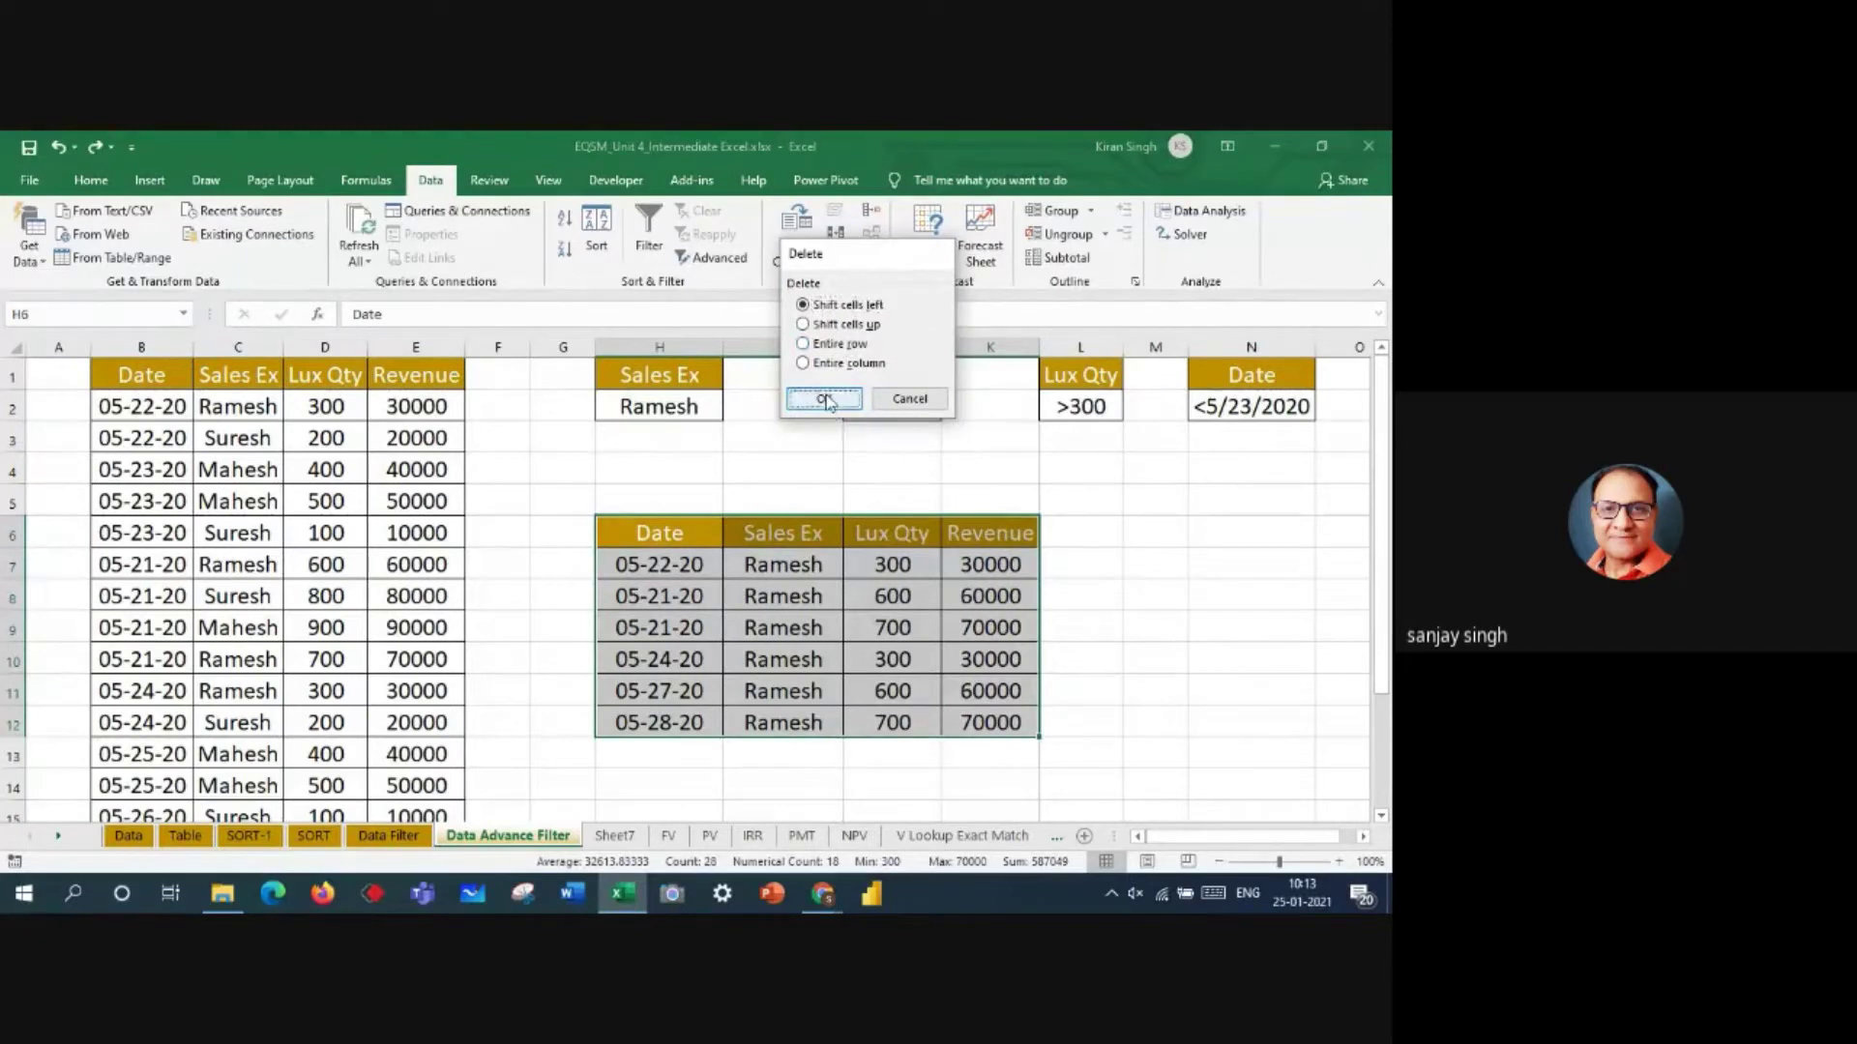
left_click(823, 399)
- Move the Revenue criterion to I1:I2, directly beside the Sales Ex criterion
left_click_drag(883, 374, 837, 418)
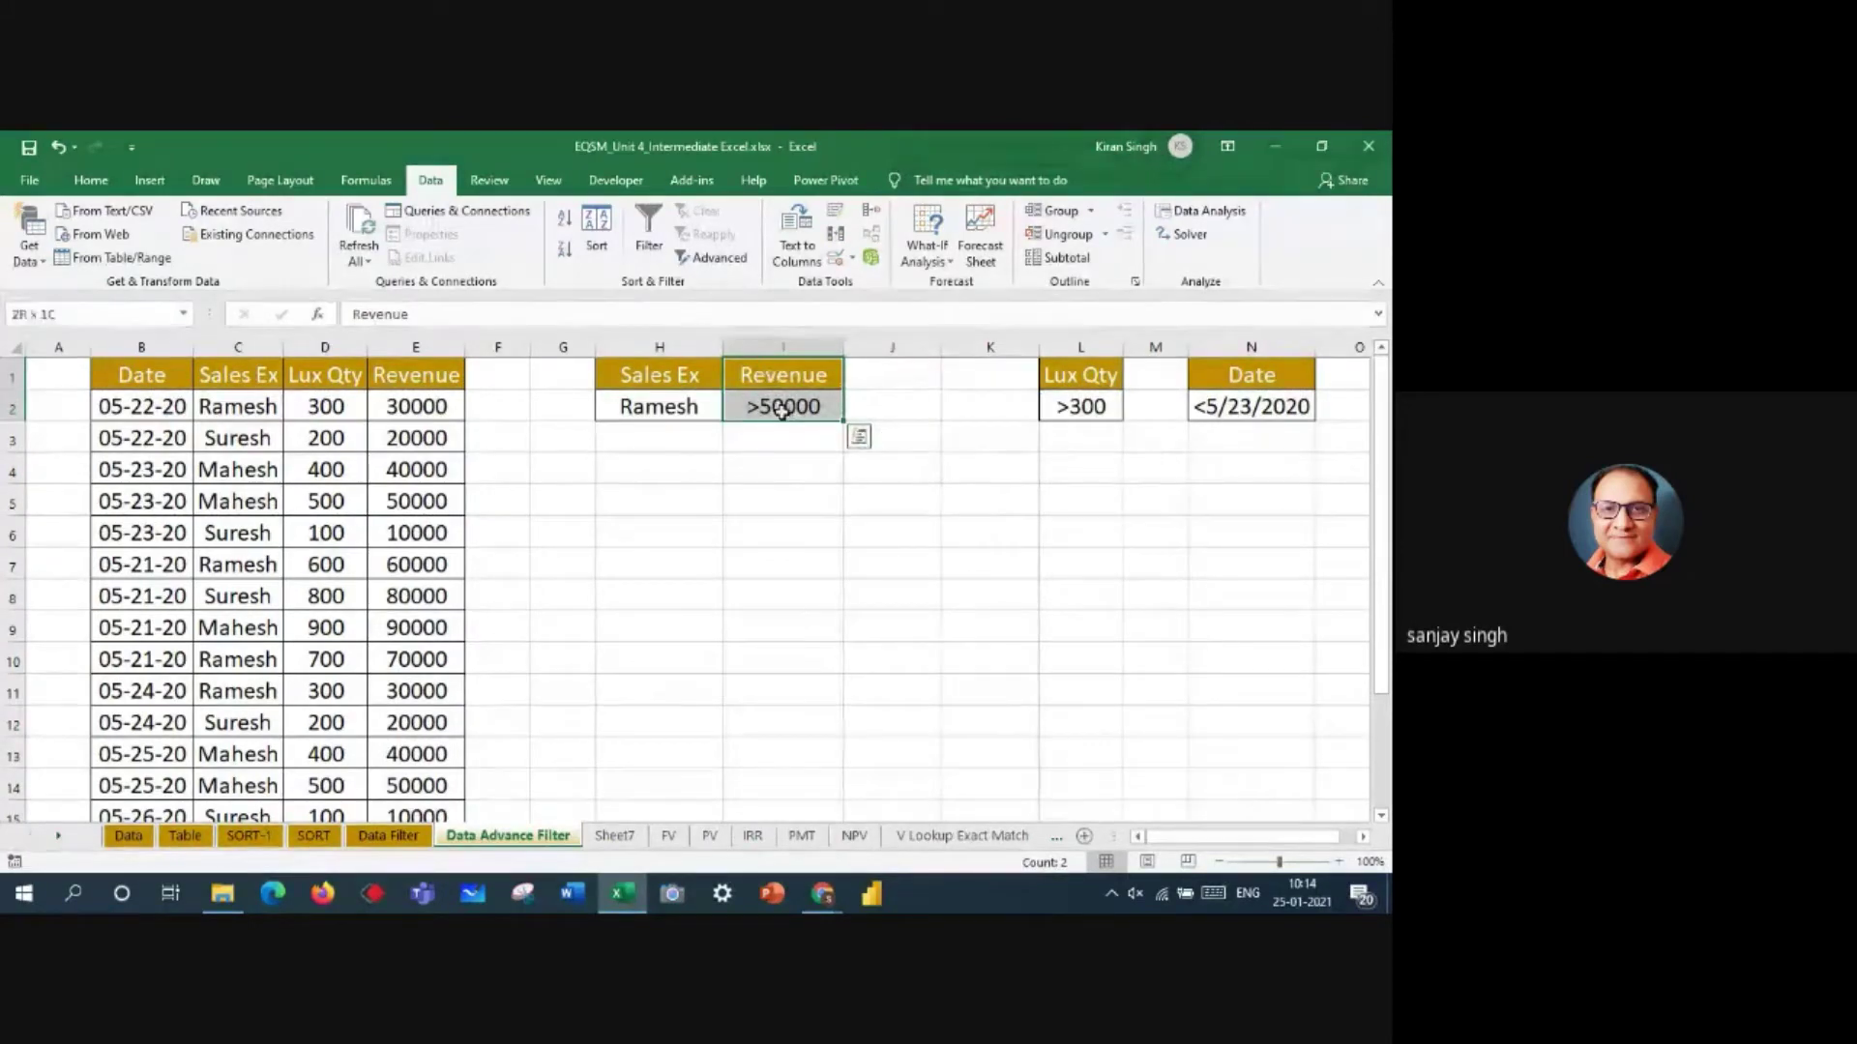
mouse_move(782, 428)
left_mouse_down()
mouse_move(883, 427)
mouse_move(886, 390)
mouse_move(890, 406)
mouse_move(787, 418)
left_mouse_up()
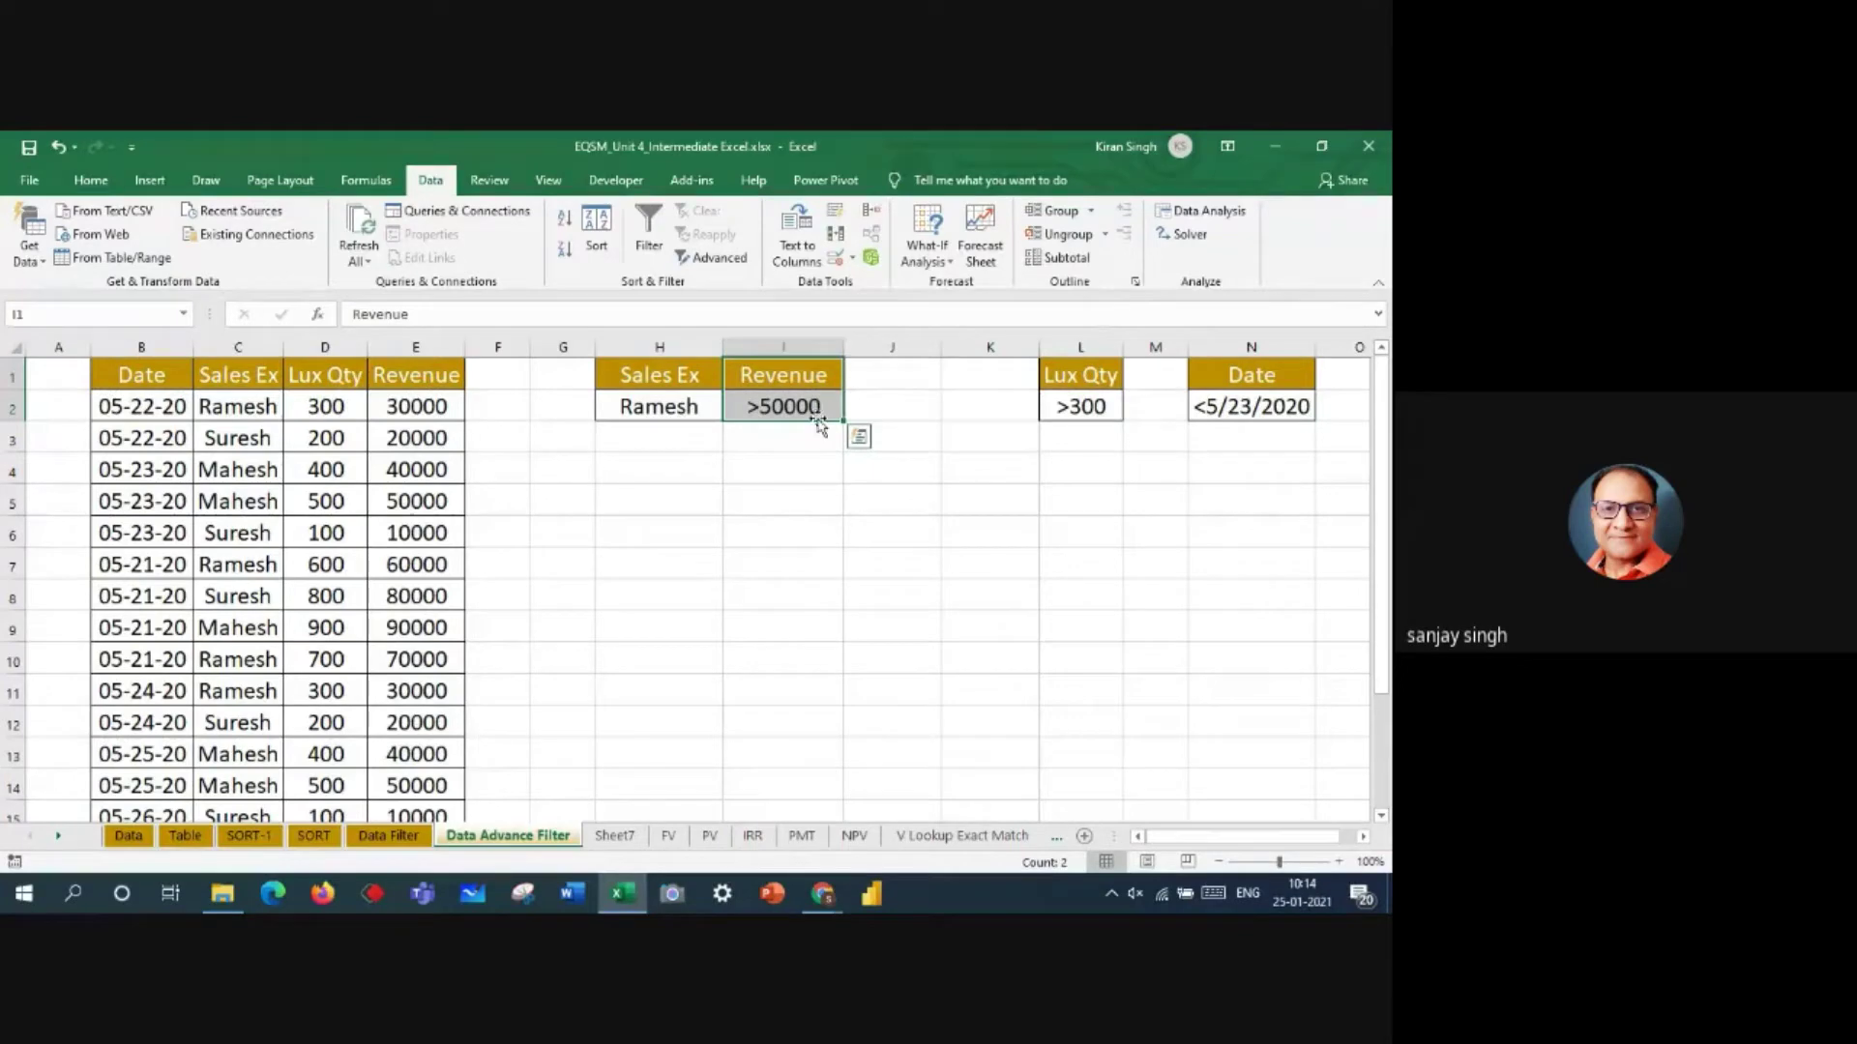
left_click(677, 373)
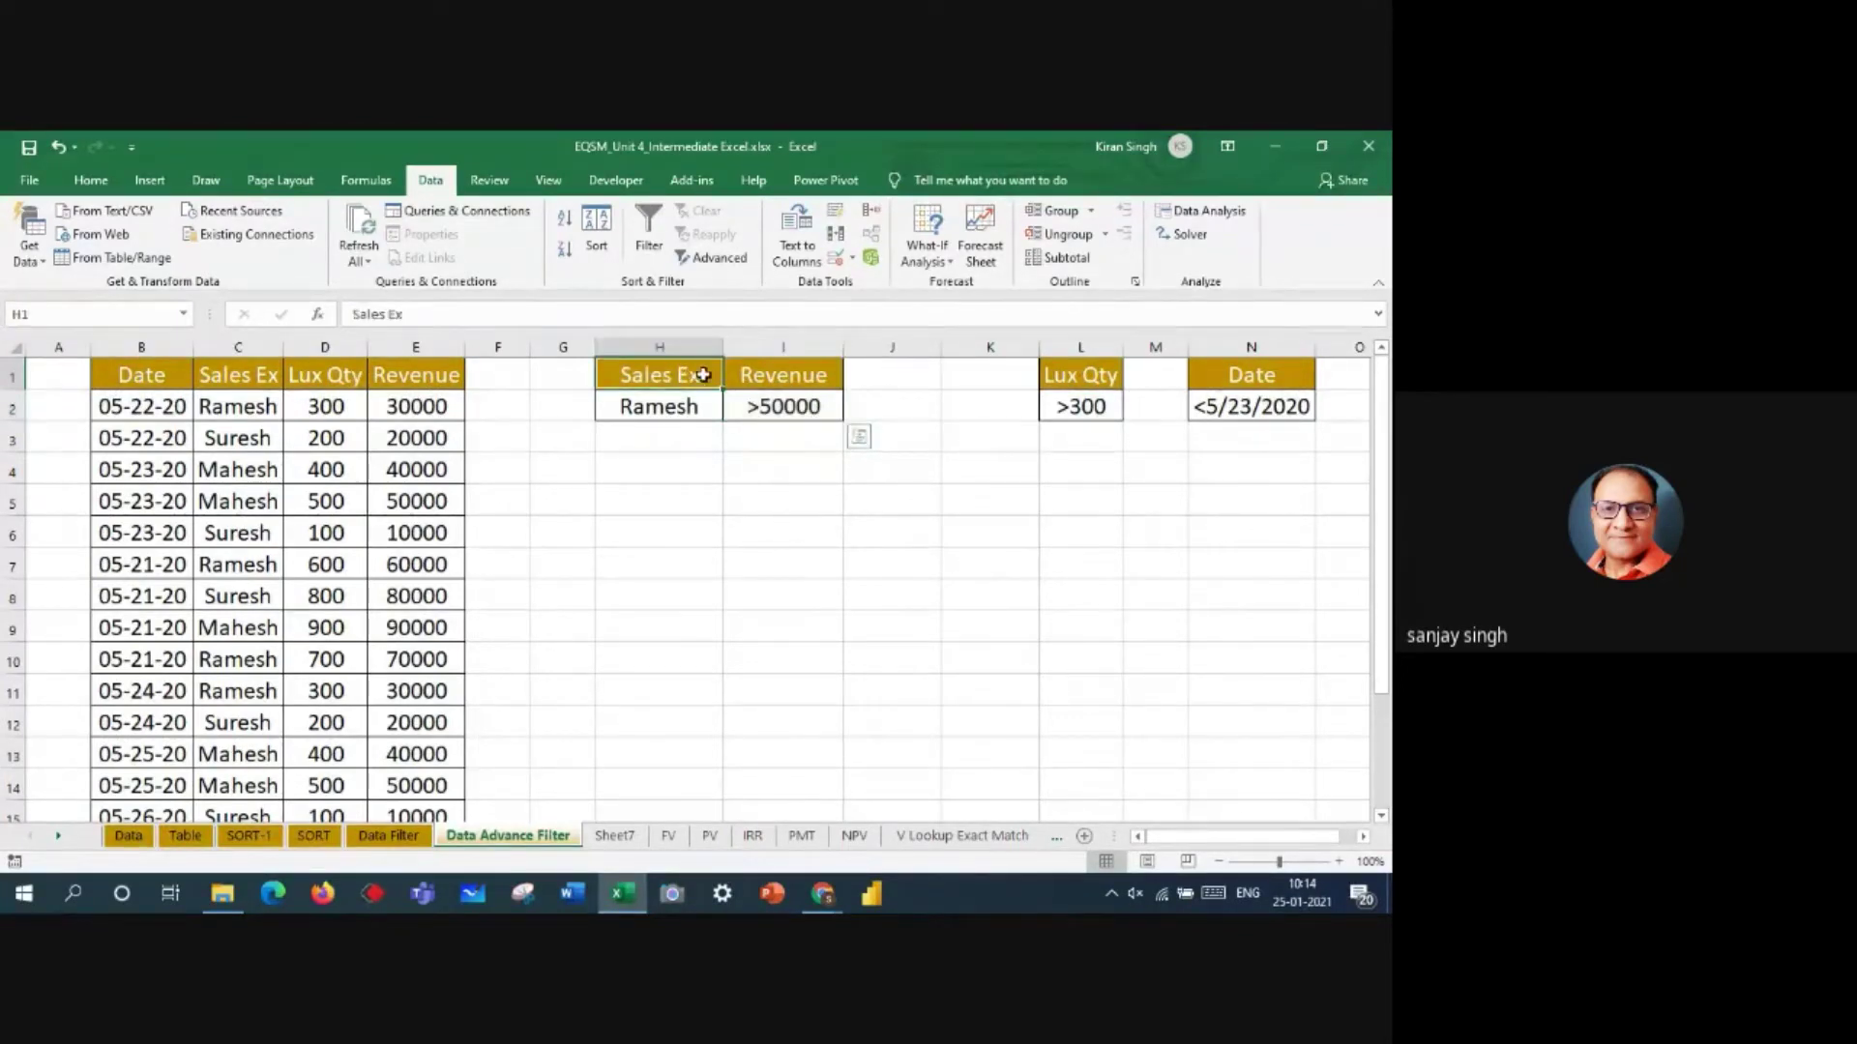
left_click_drag(697, 372, 707, 402)
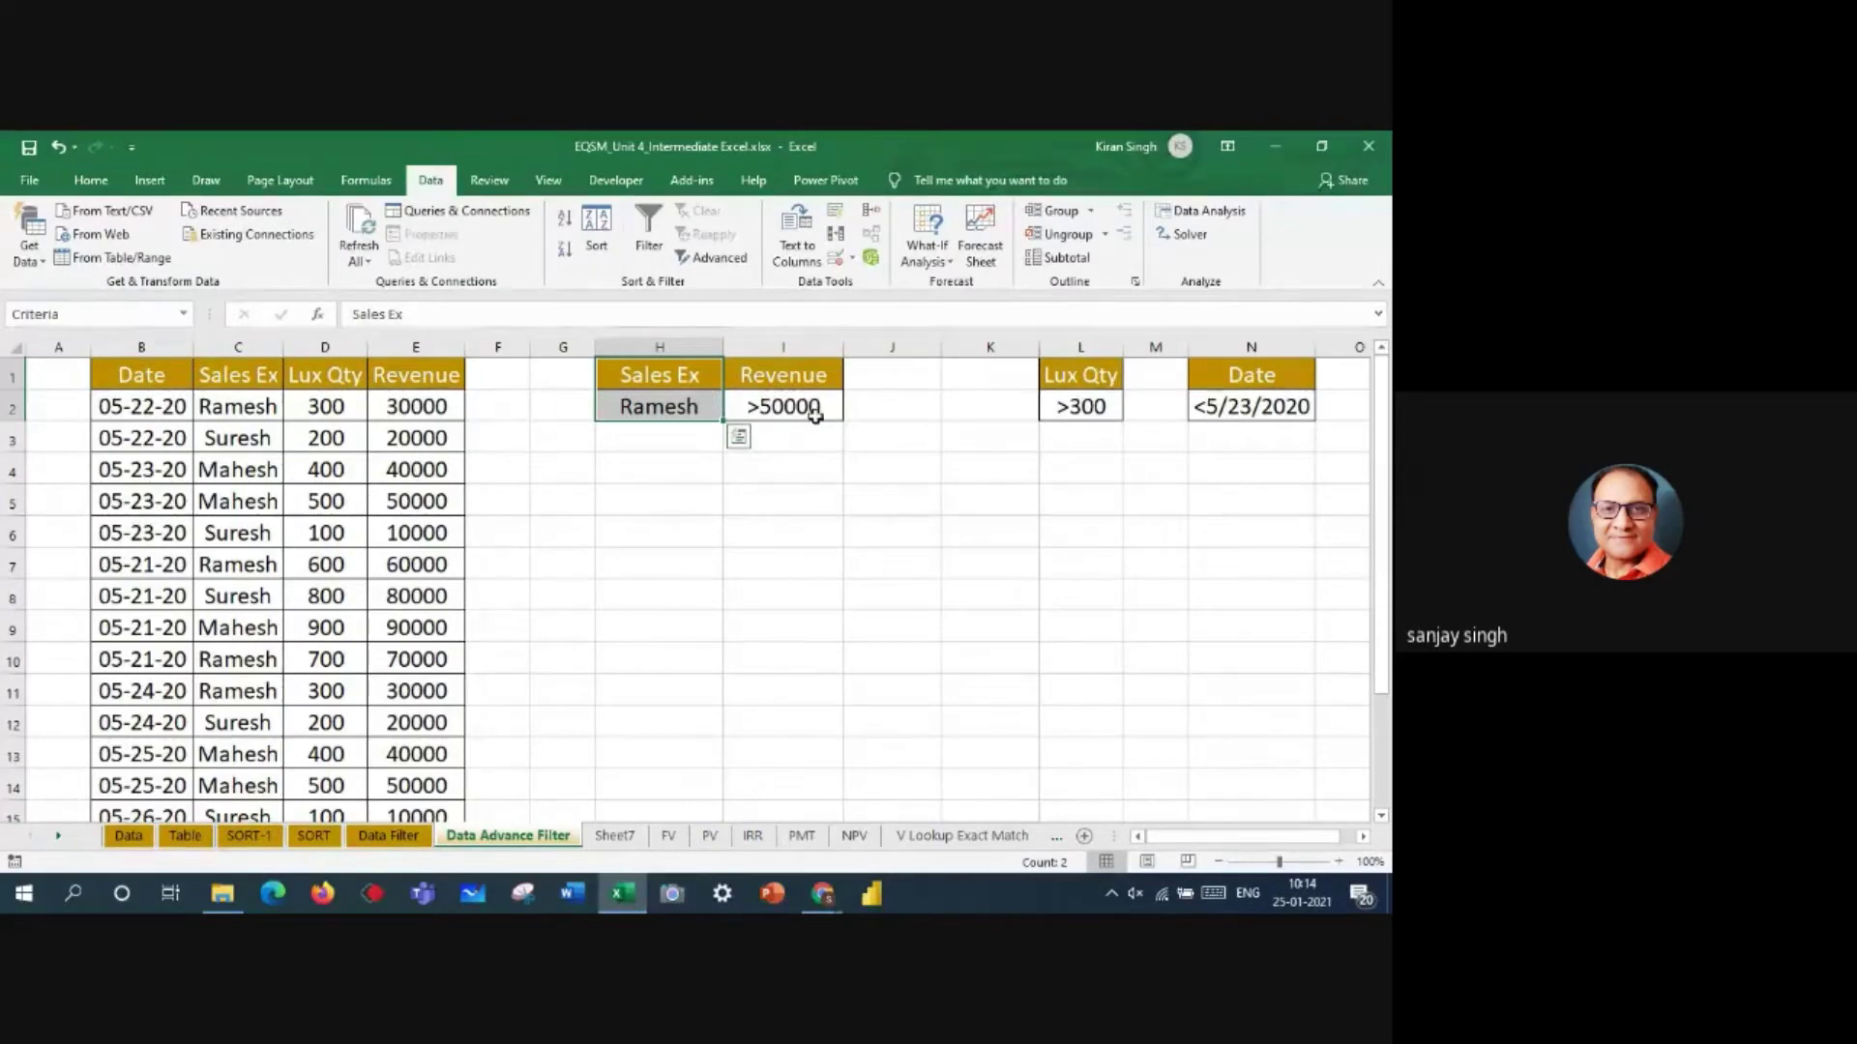
left_click(872, 552)
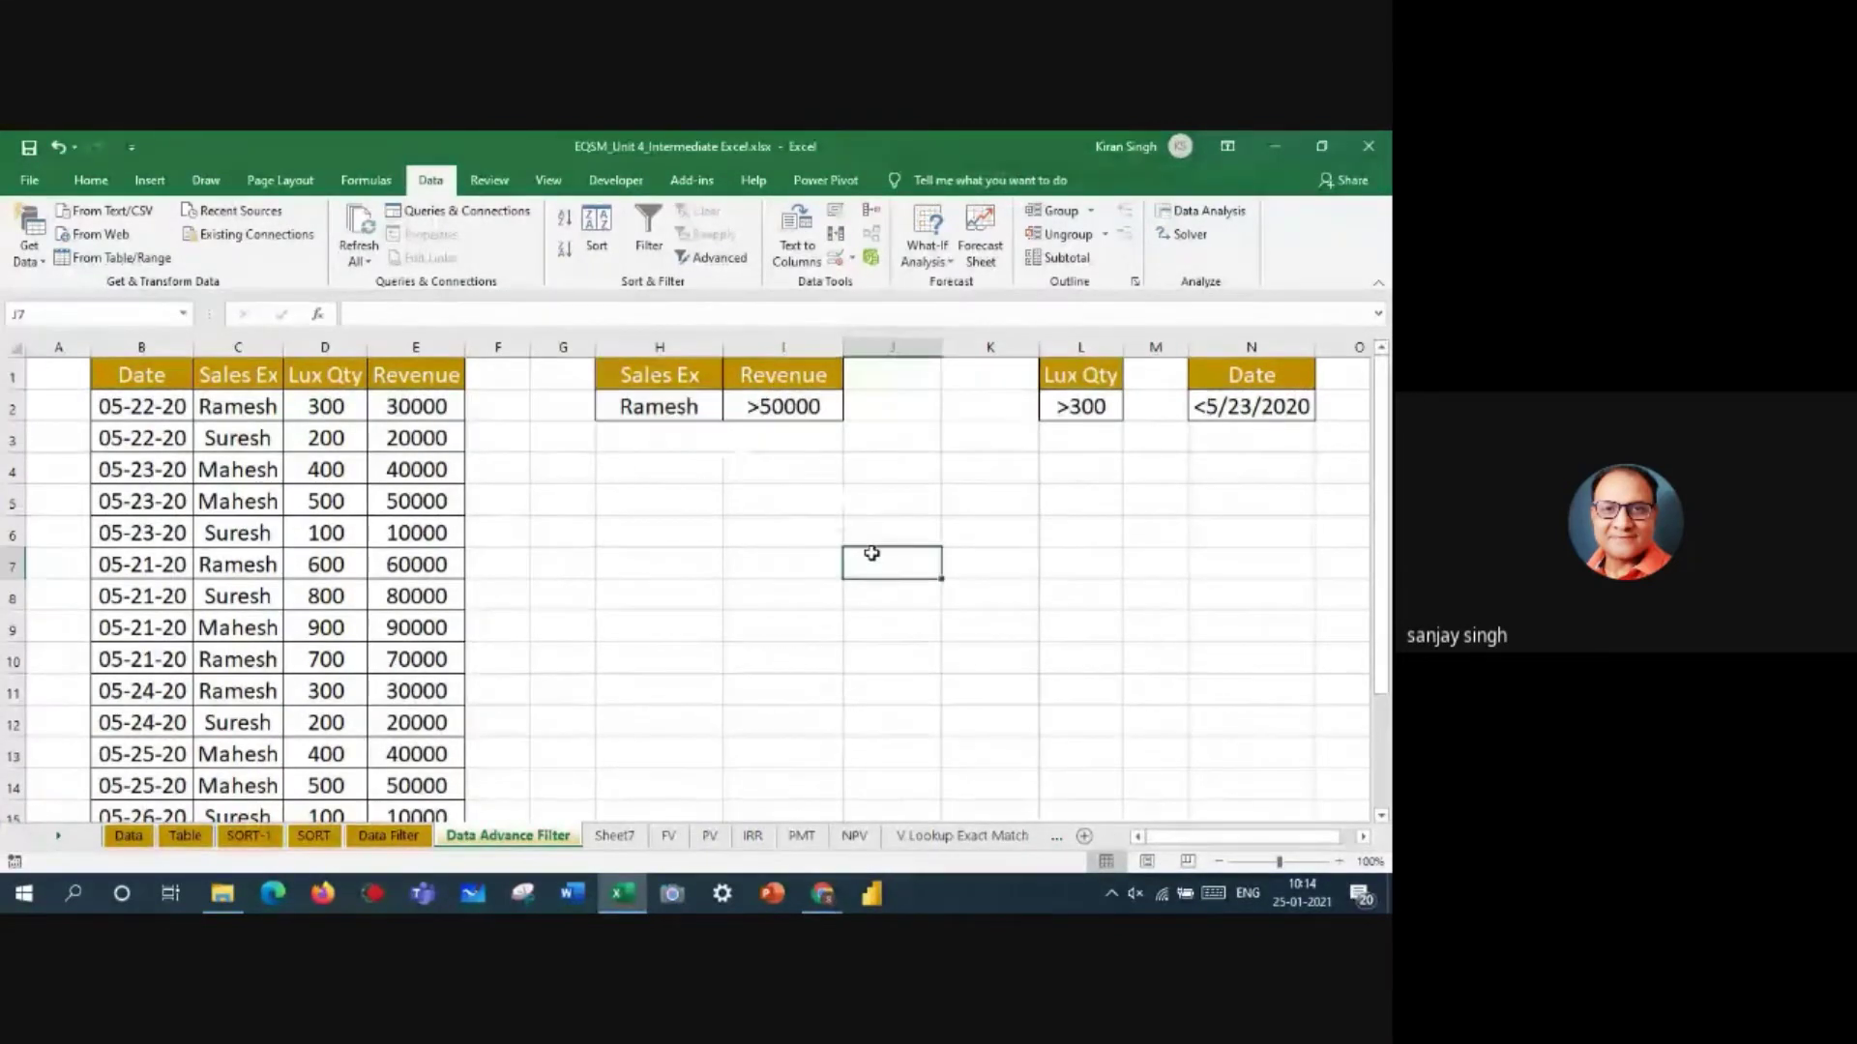
left_click(237, 438)
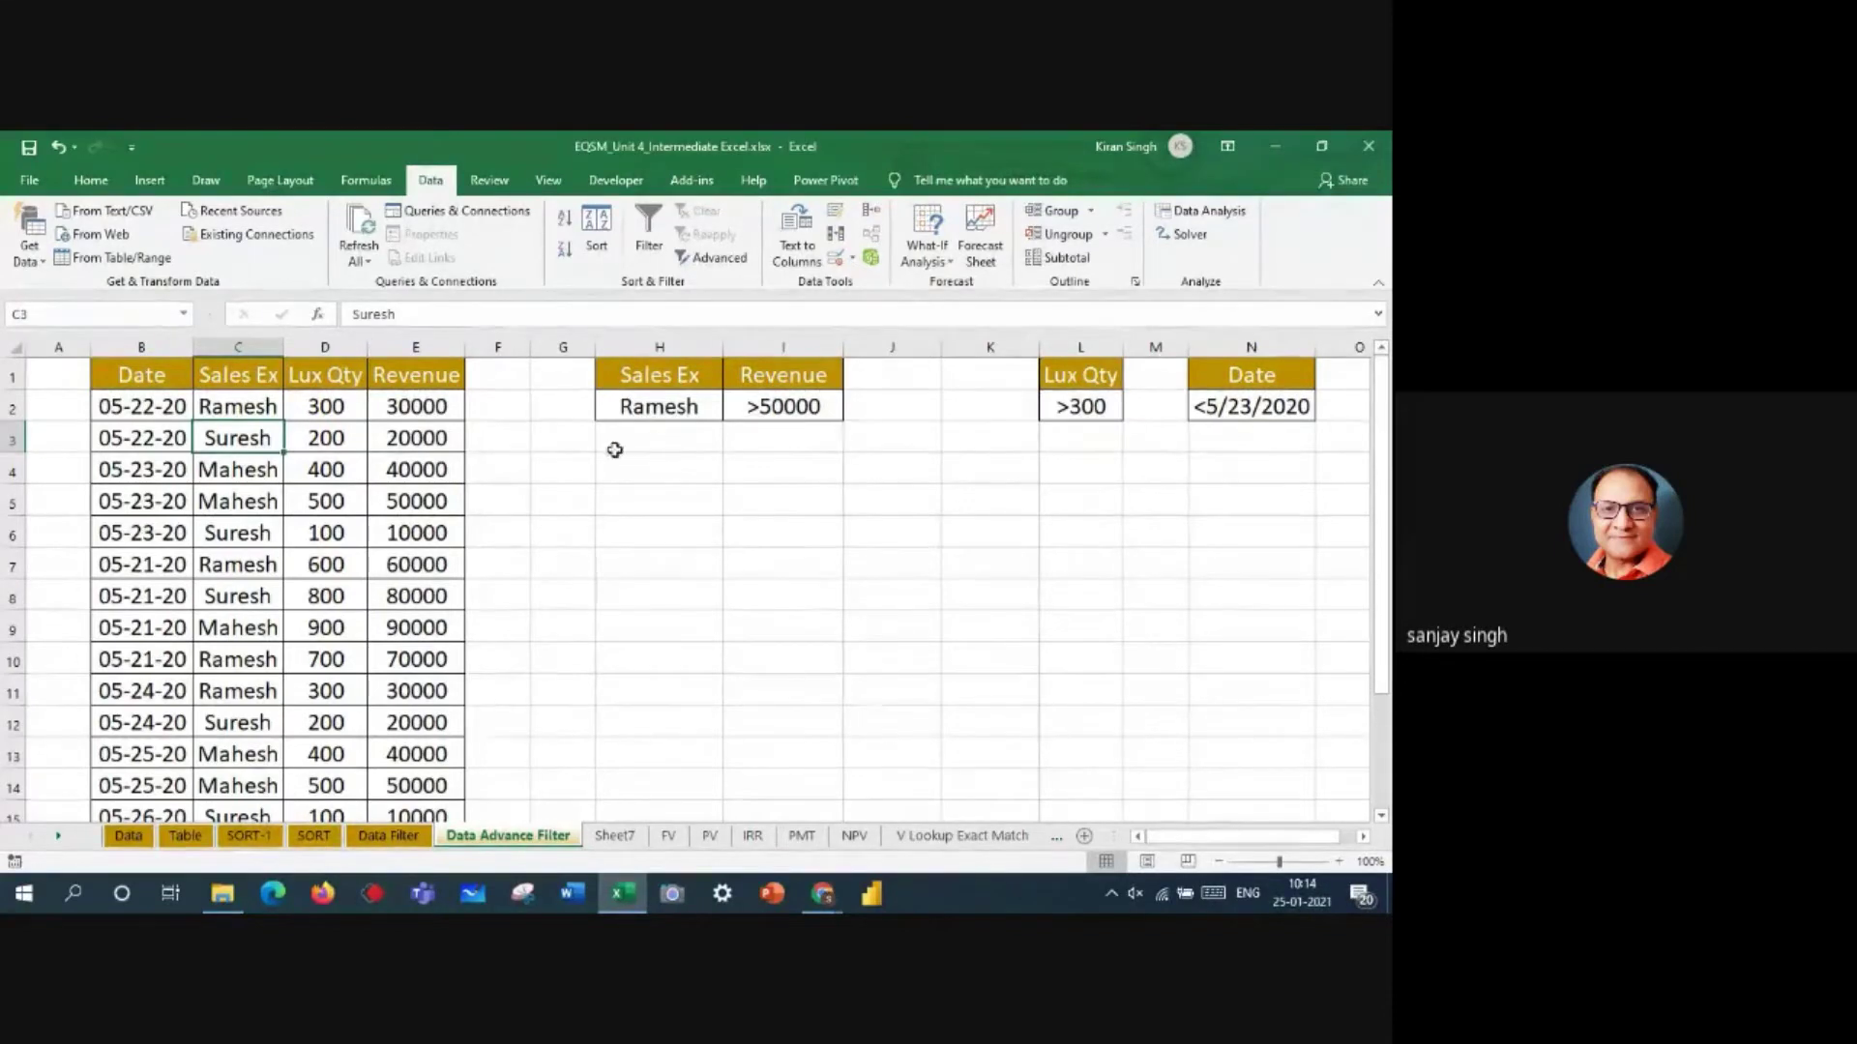
left_click(588, 493)
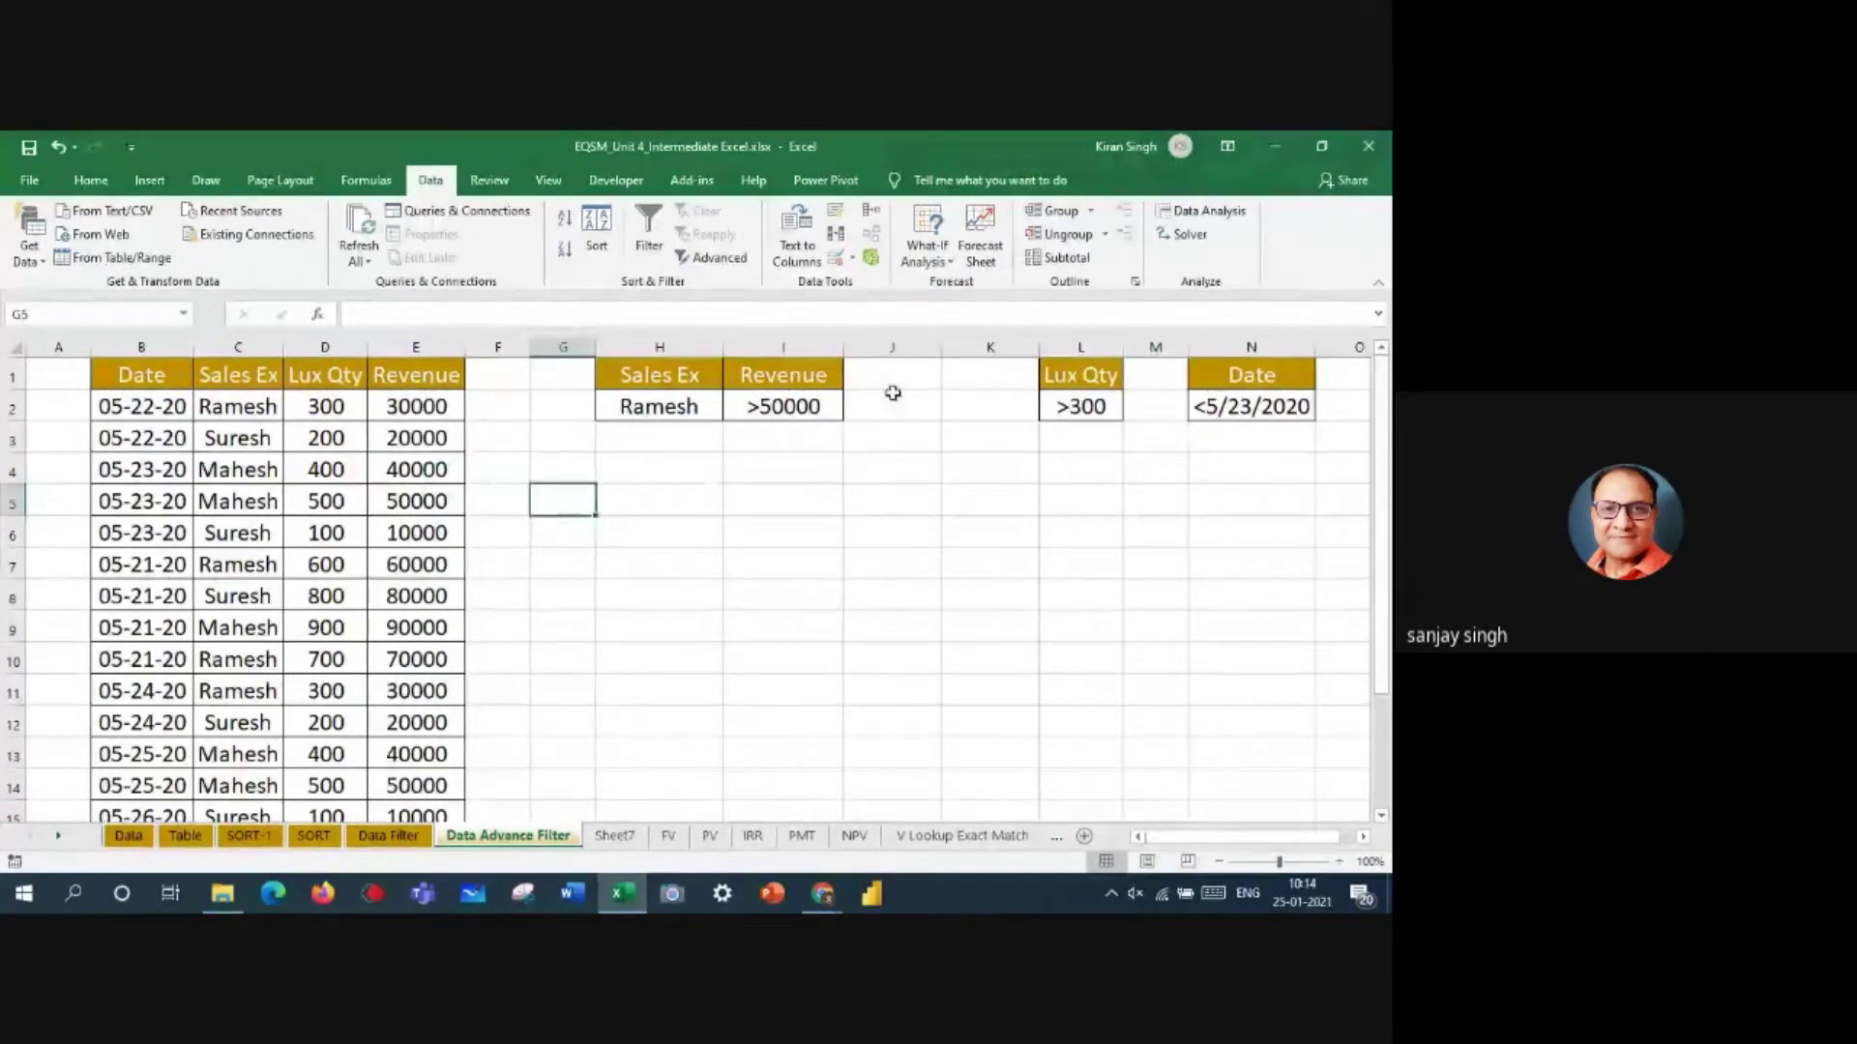
left_click_drag(145, 371, 416, 658)
- Start an Advanced Filter on the sales table and set its criteria range to the combined criteria in H1:I2
left_click(225, 409)
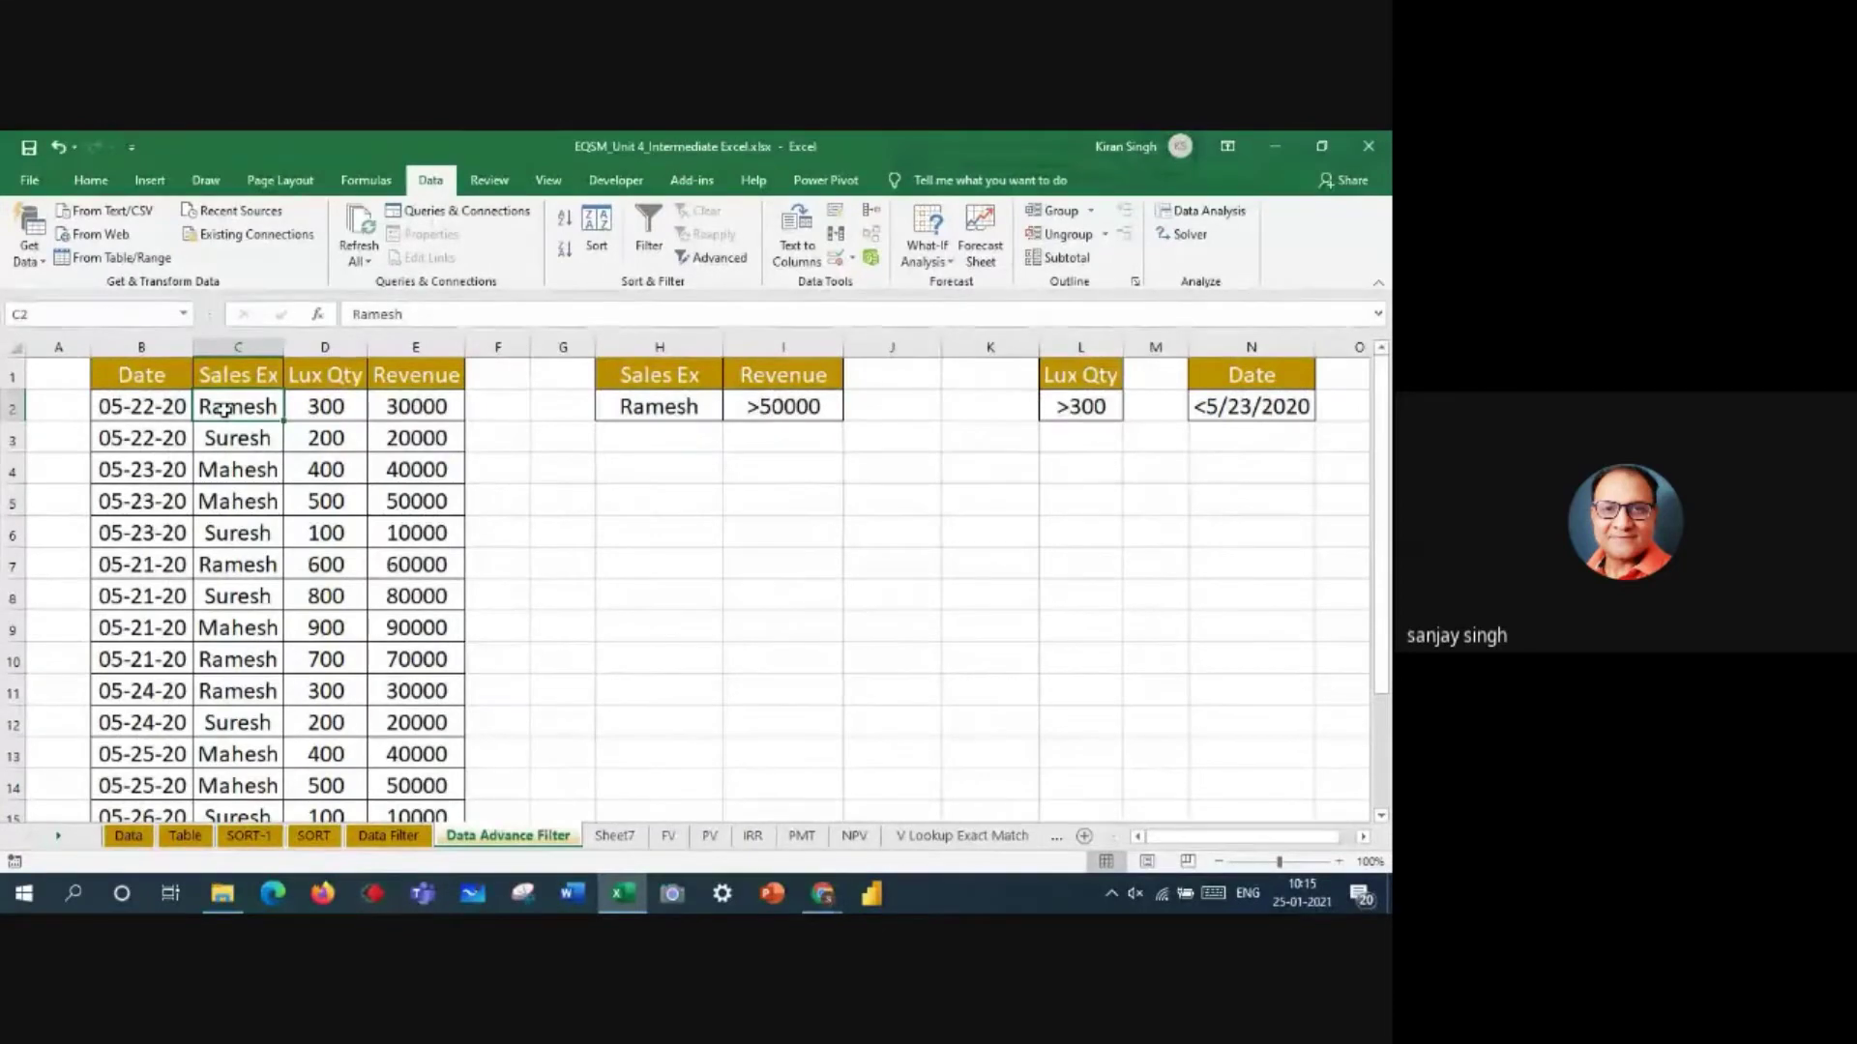
left_click(720, 258)
left_click_drag(975, 473, 711, 490)
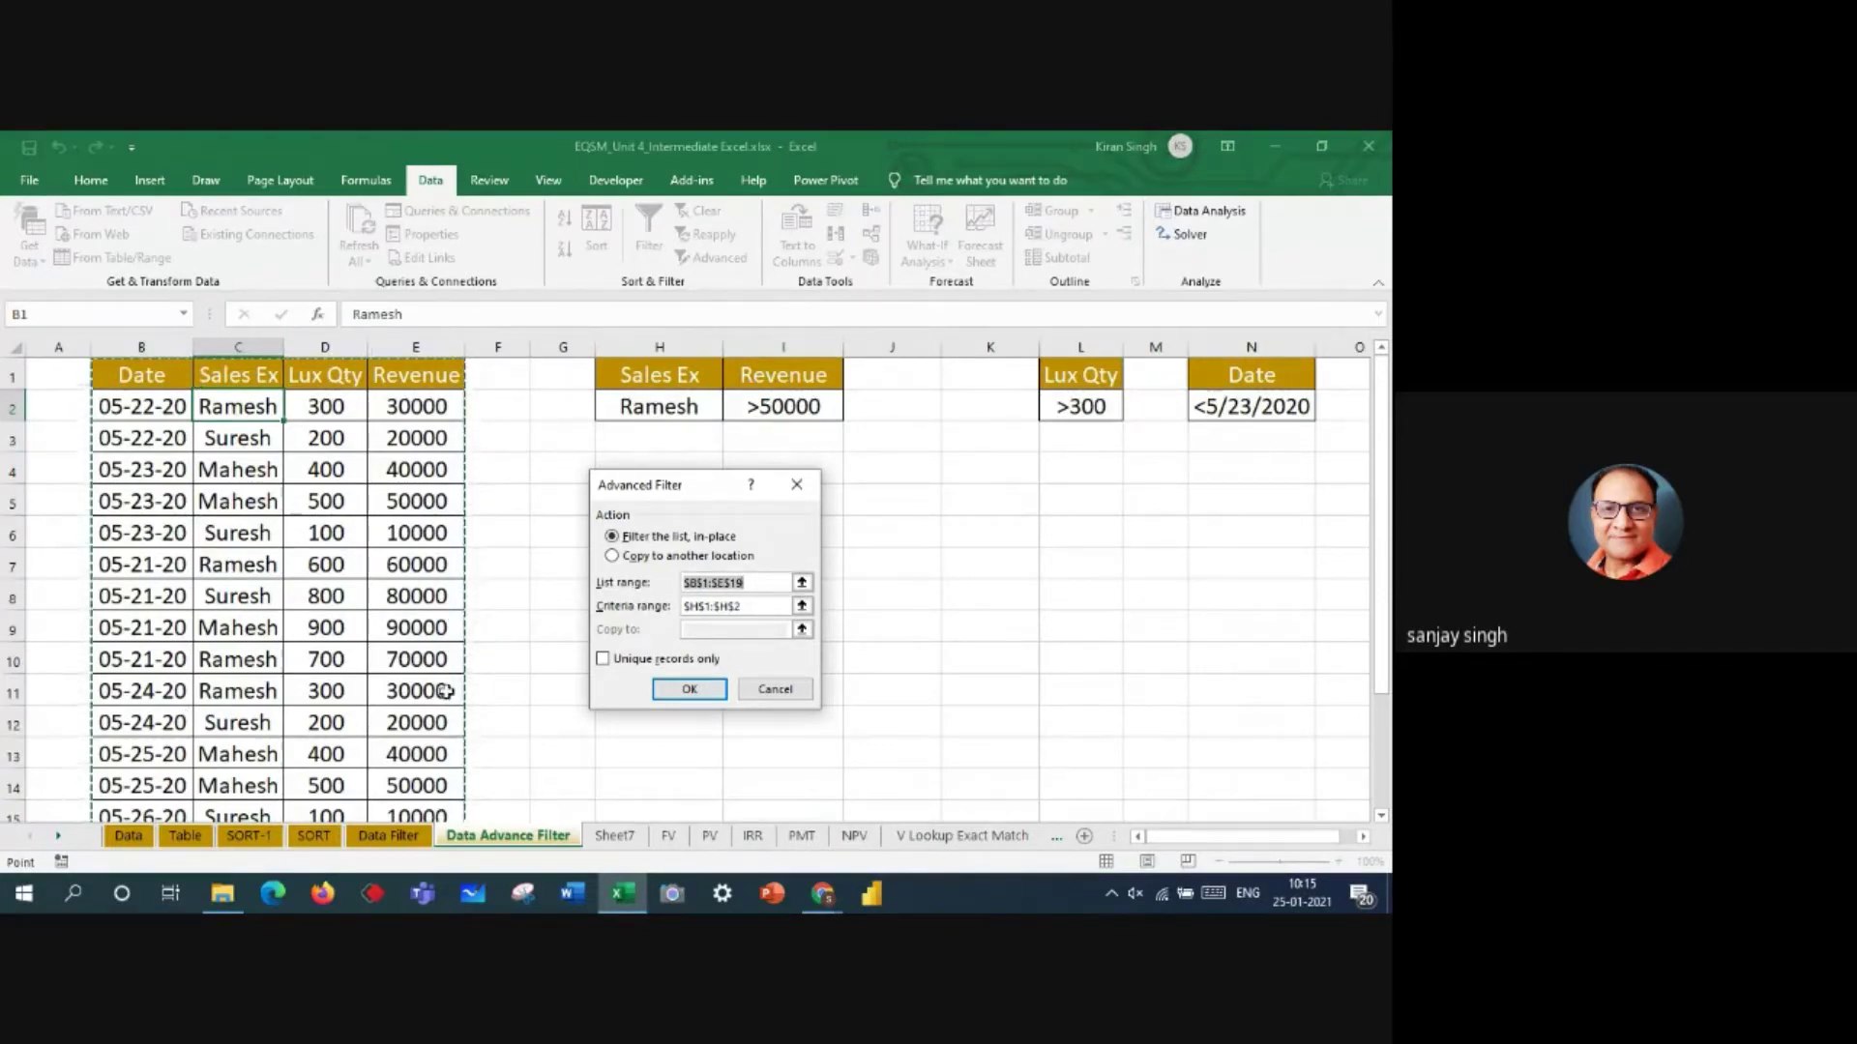
left_click_drag(748, 608, 681, 609)
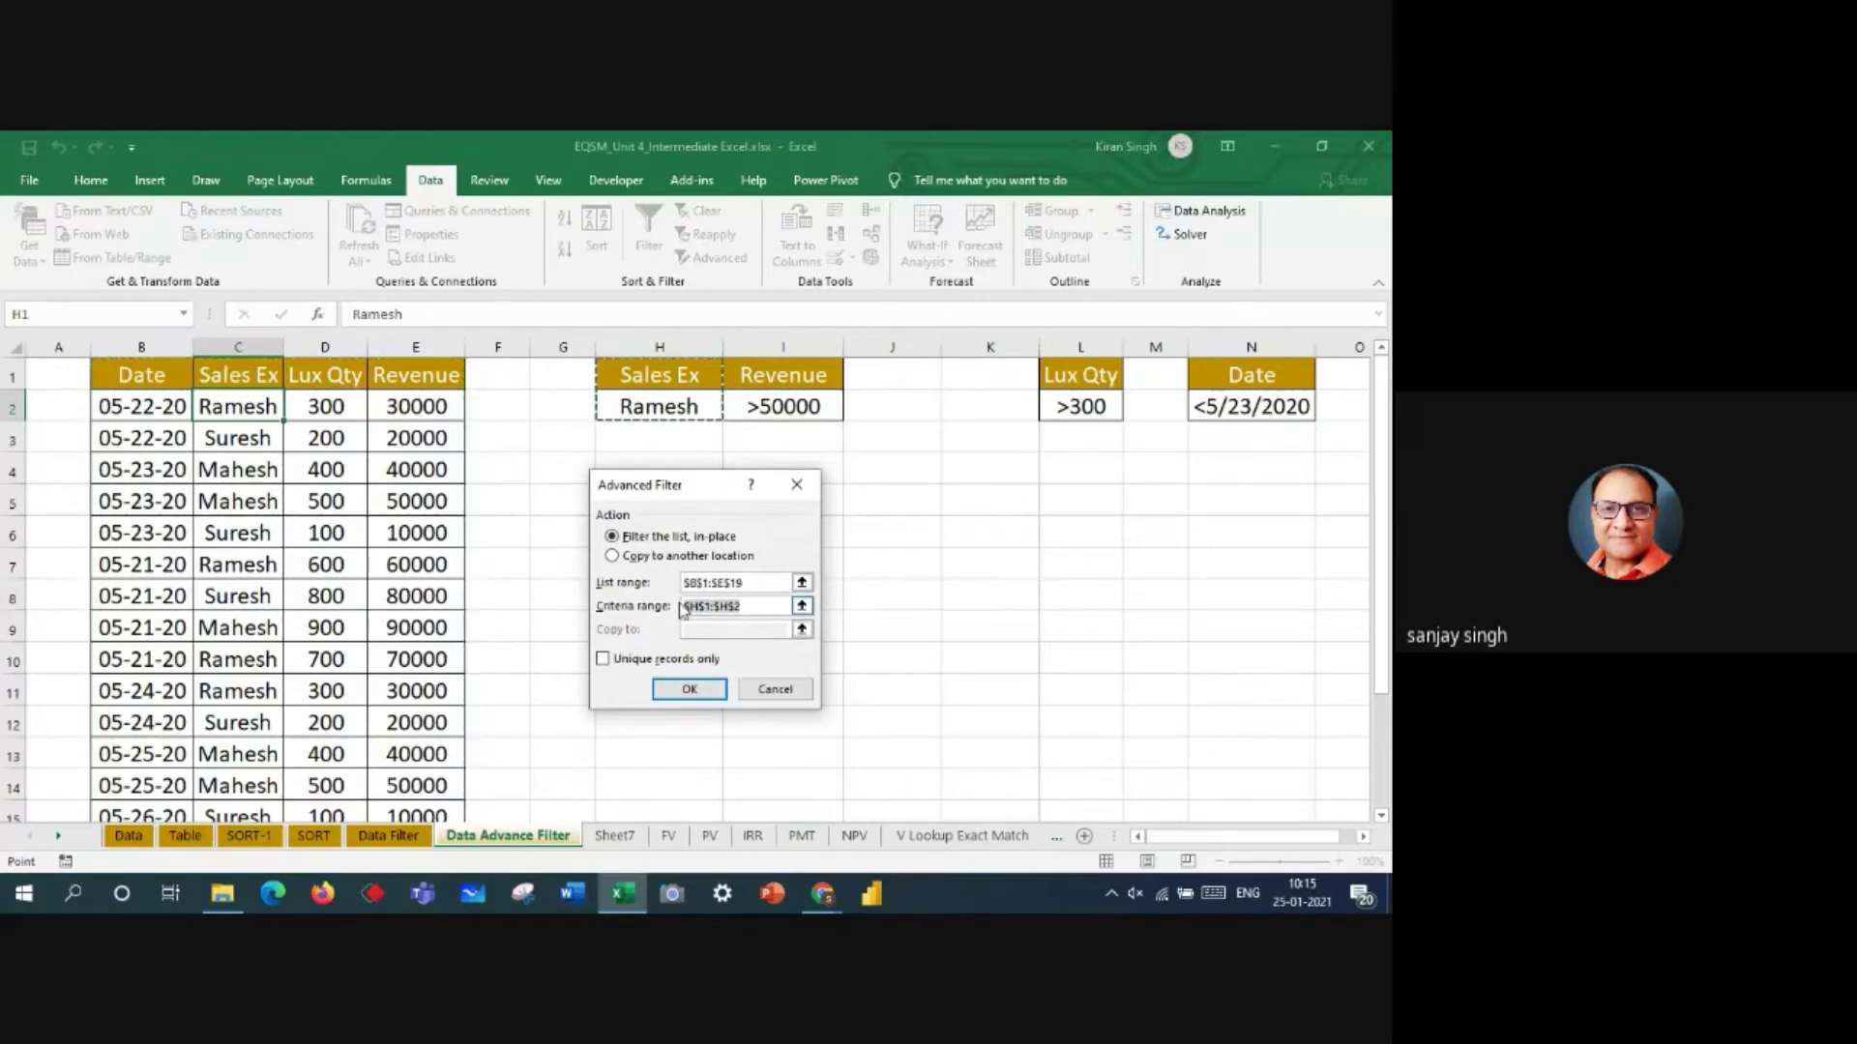
key("BackSpace")
left_click_drag(671, 378, 791, 397)
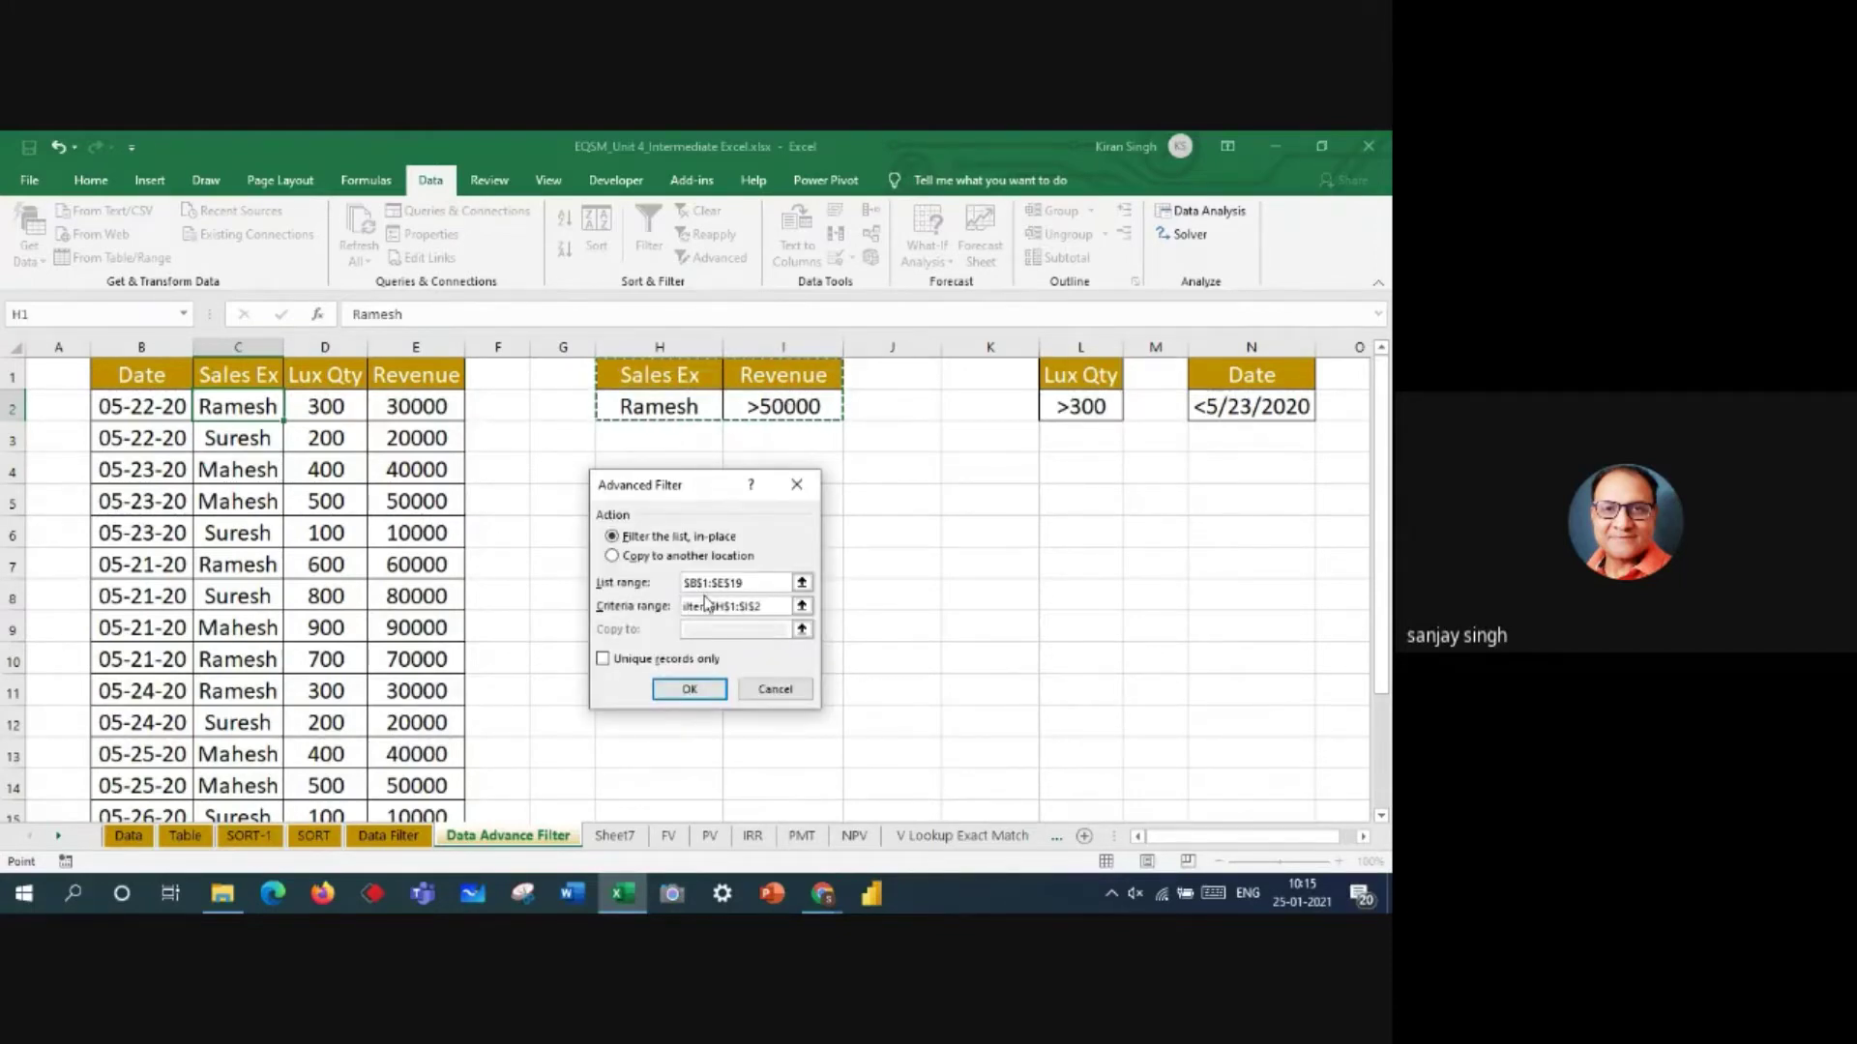
- Have the Advanced Filter copy the records matching both criteria to another location starting at H6, and run it
left_click(614, 558)
left_click_drag(691, 497, 1219, 504)
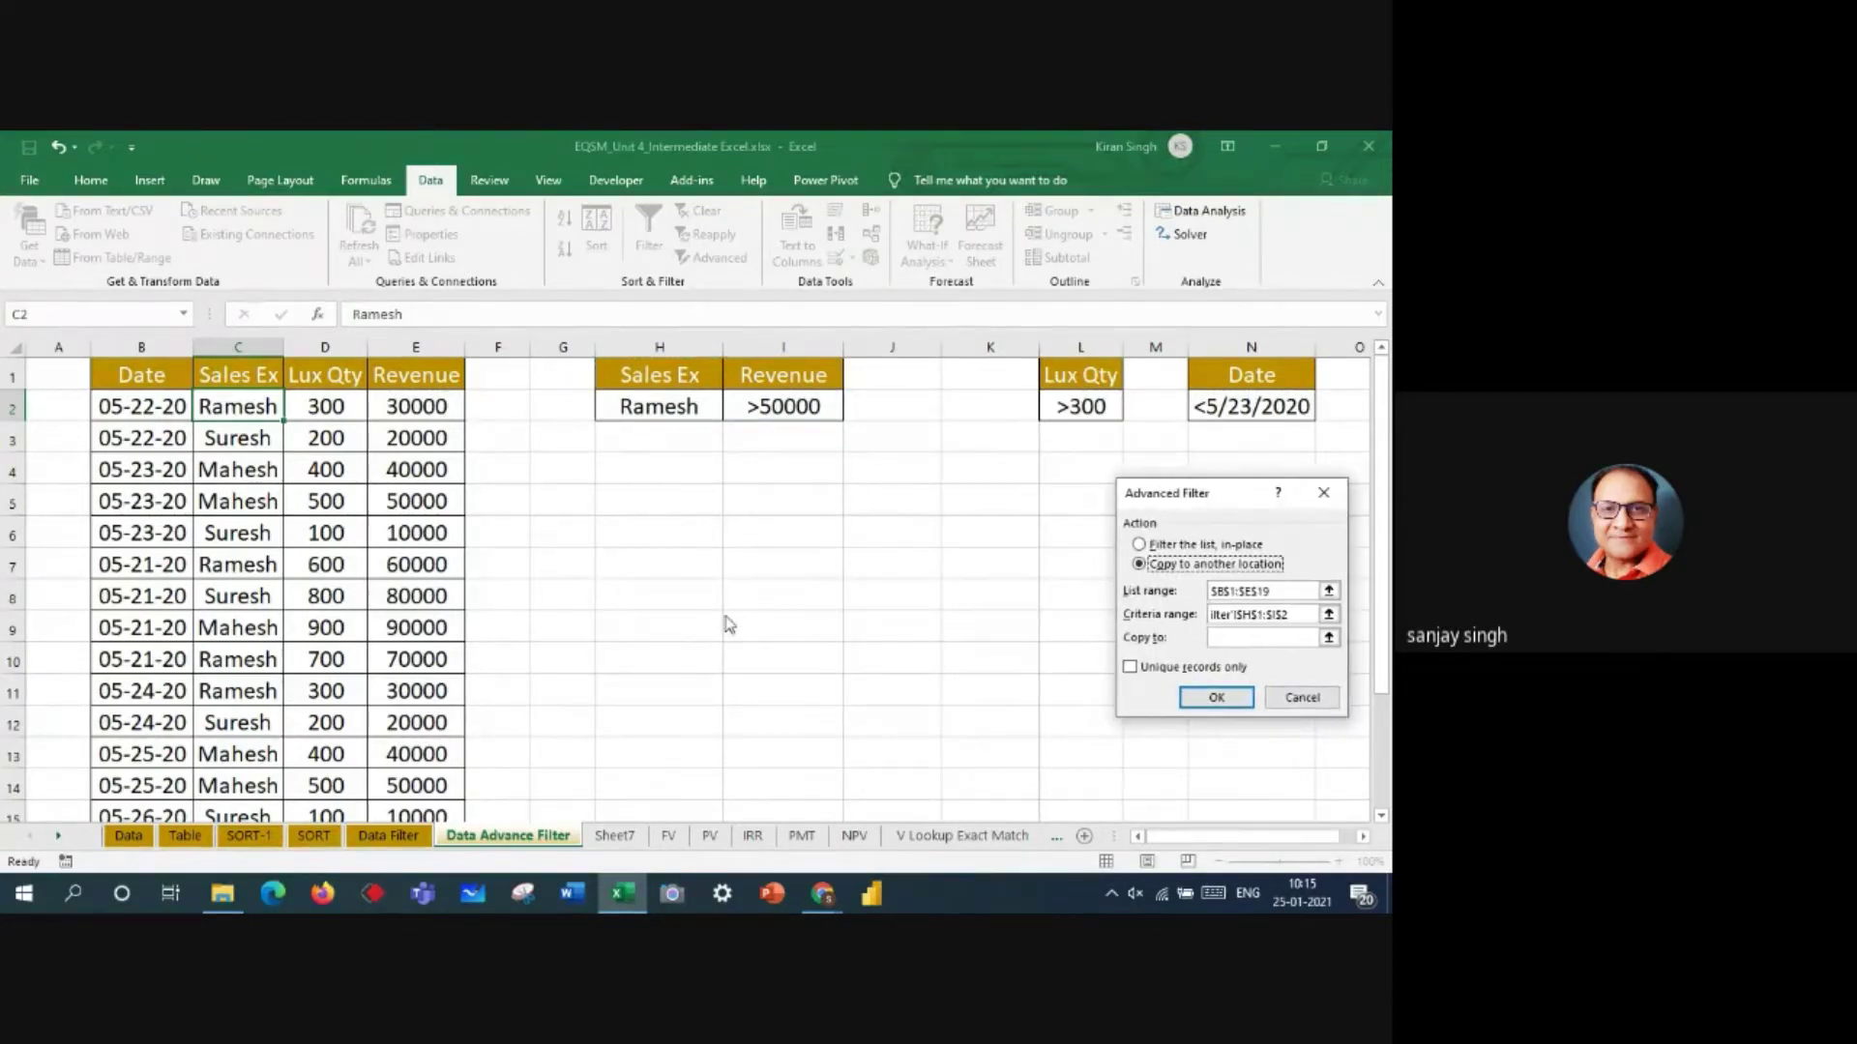
left_click(1262, 639)
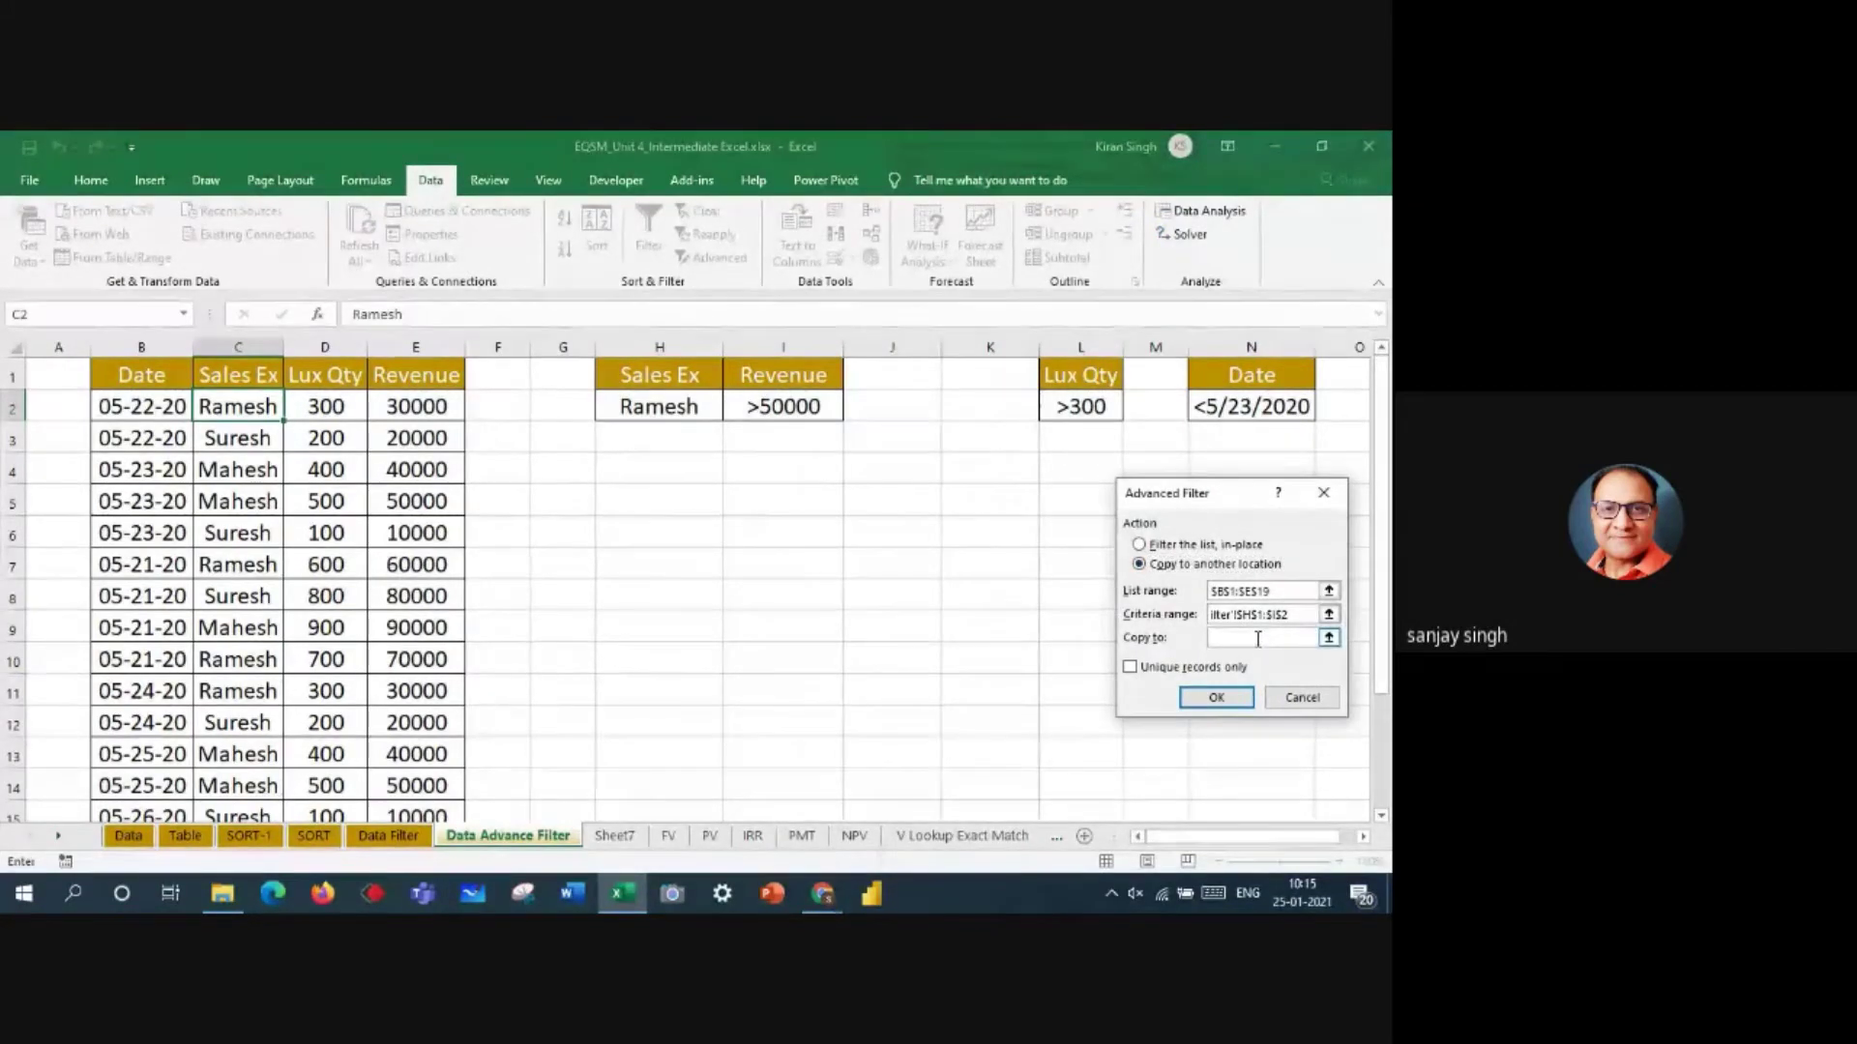
left_click(630, 530)
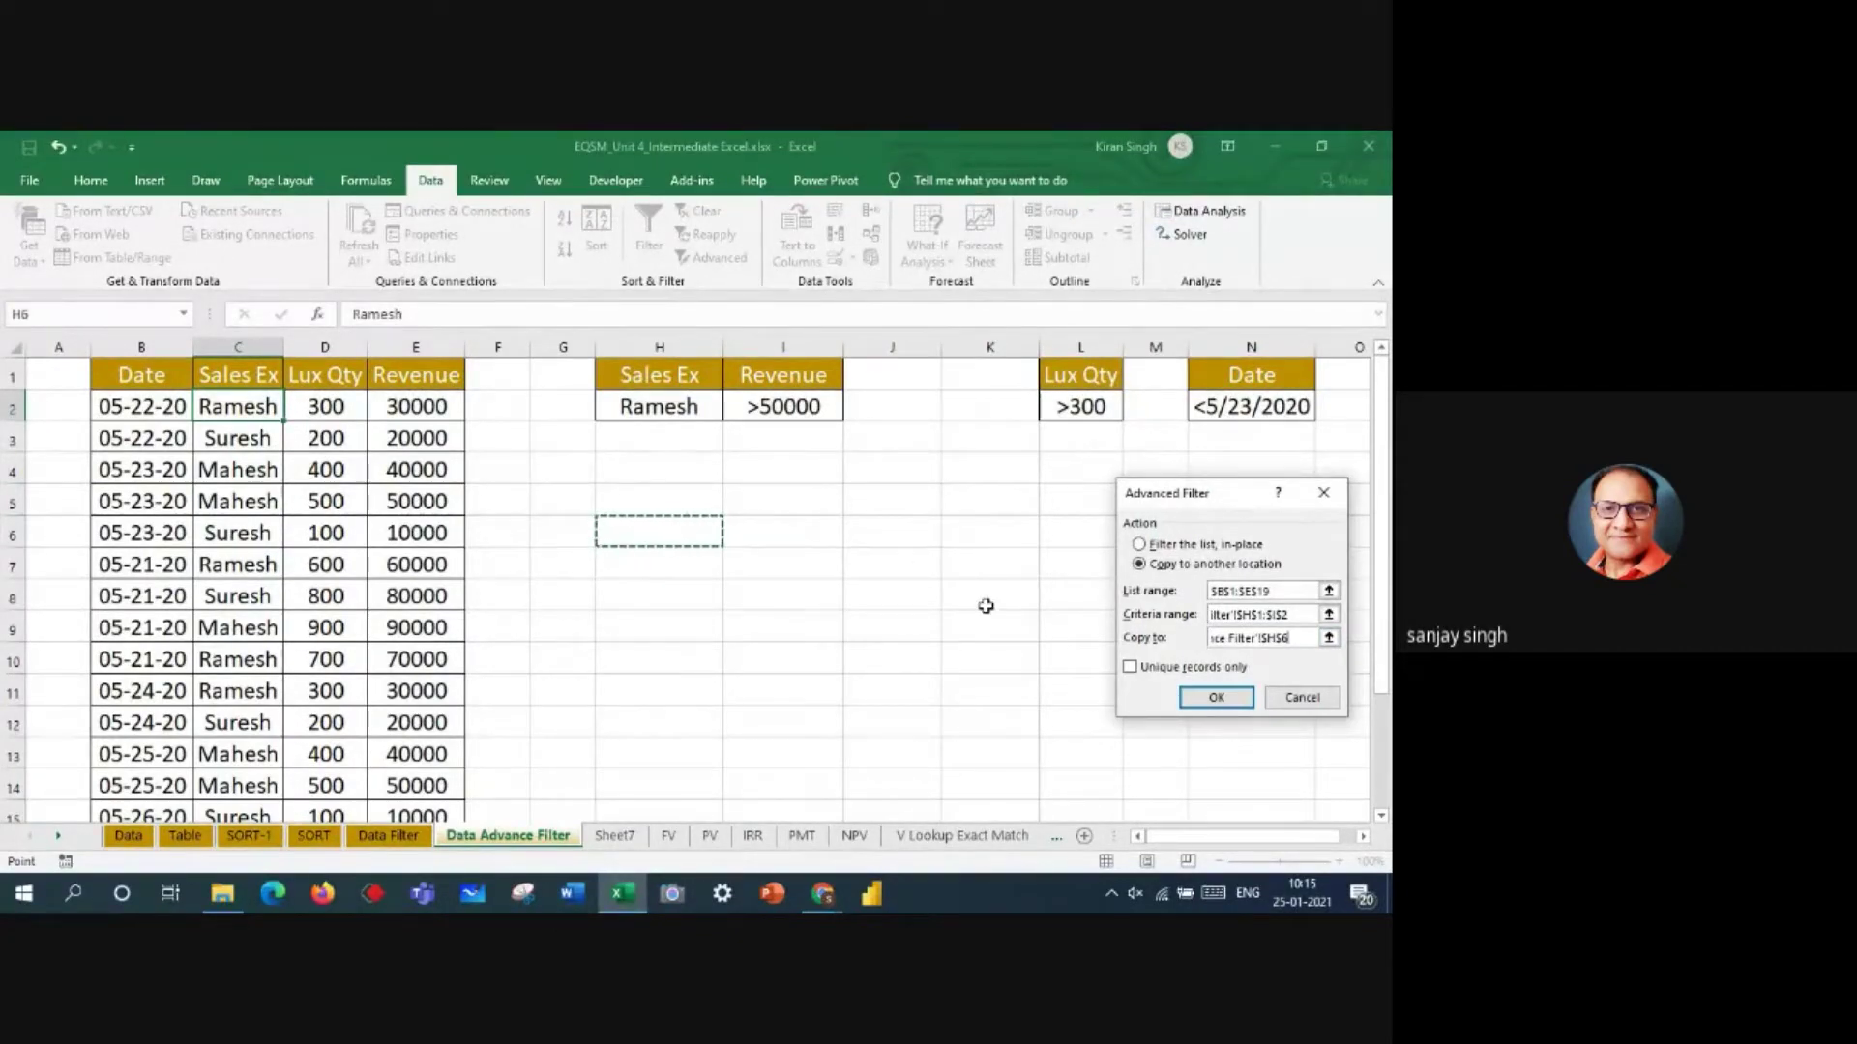
left_click(1233, 702)
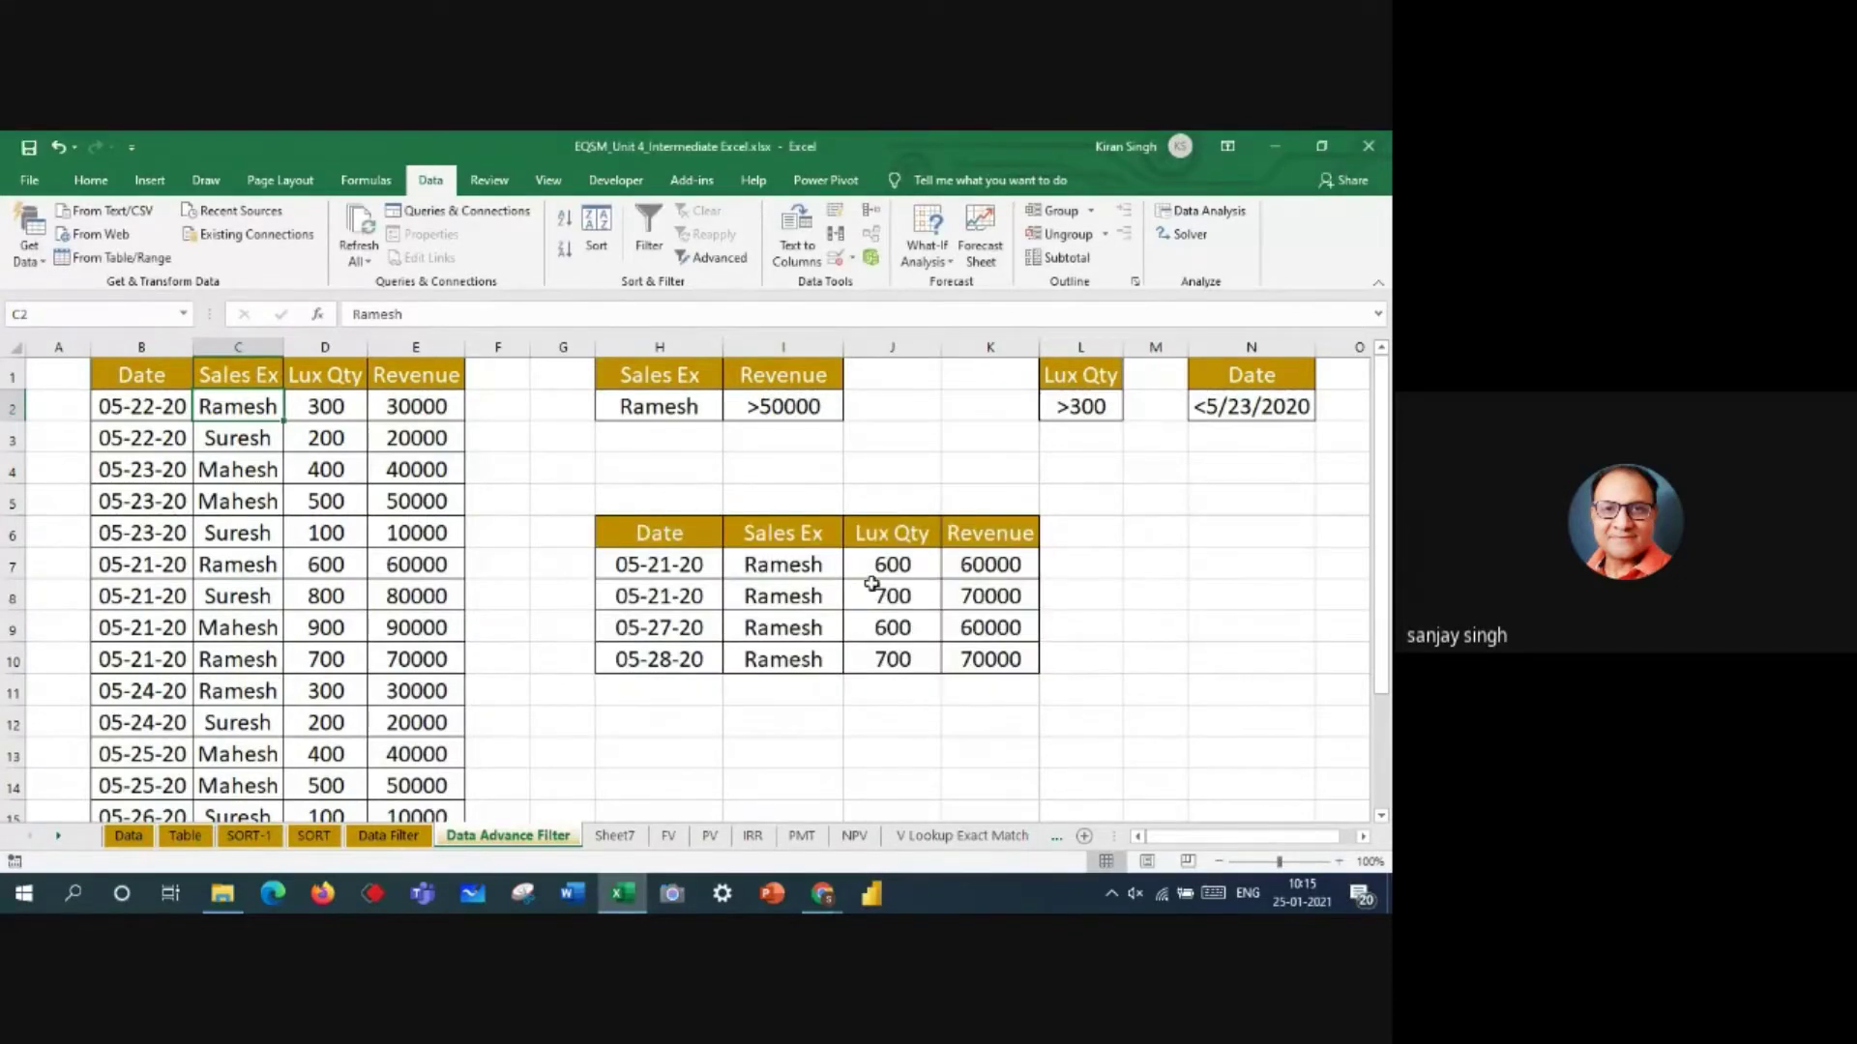
left_click_drag(687, 566, 837, 660)
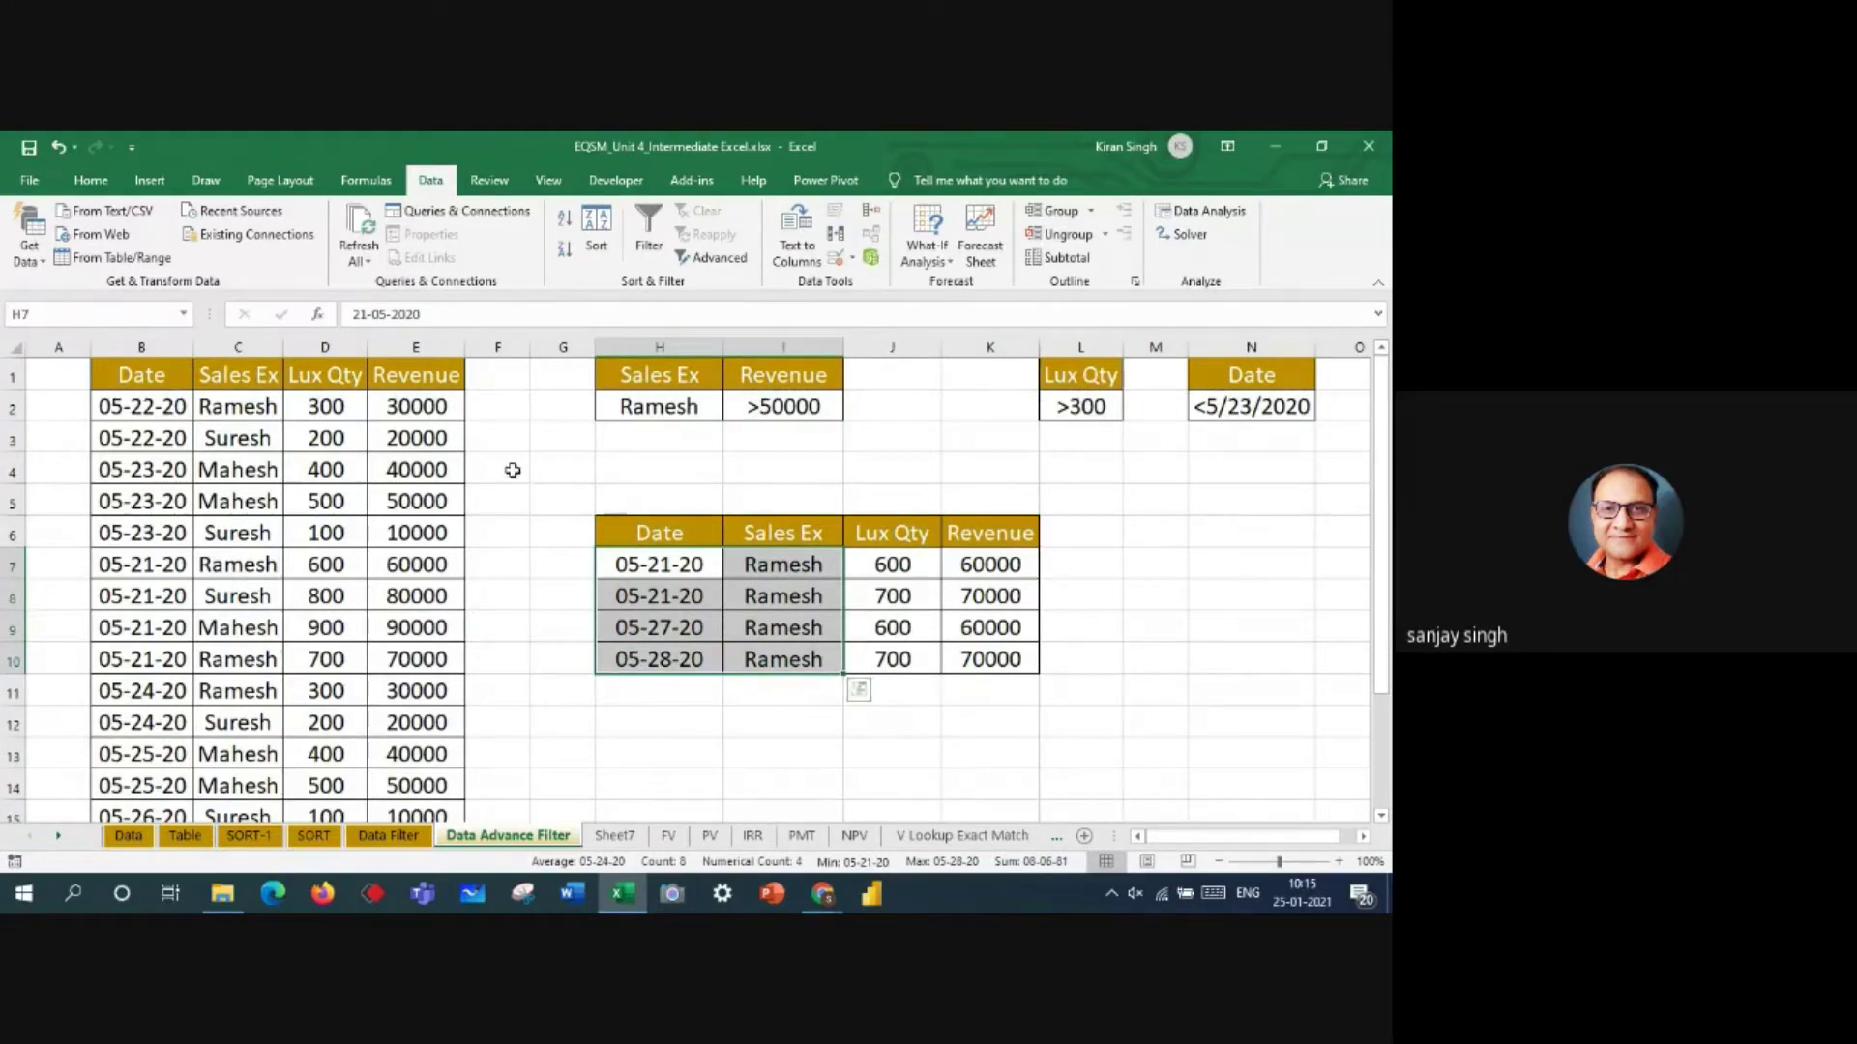
left_click_drag(150, 414, 395, 416)
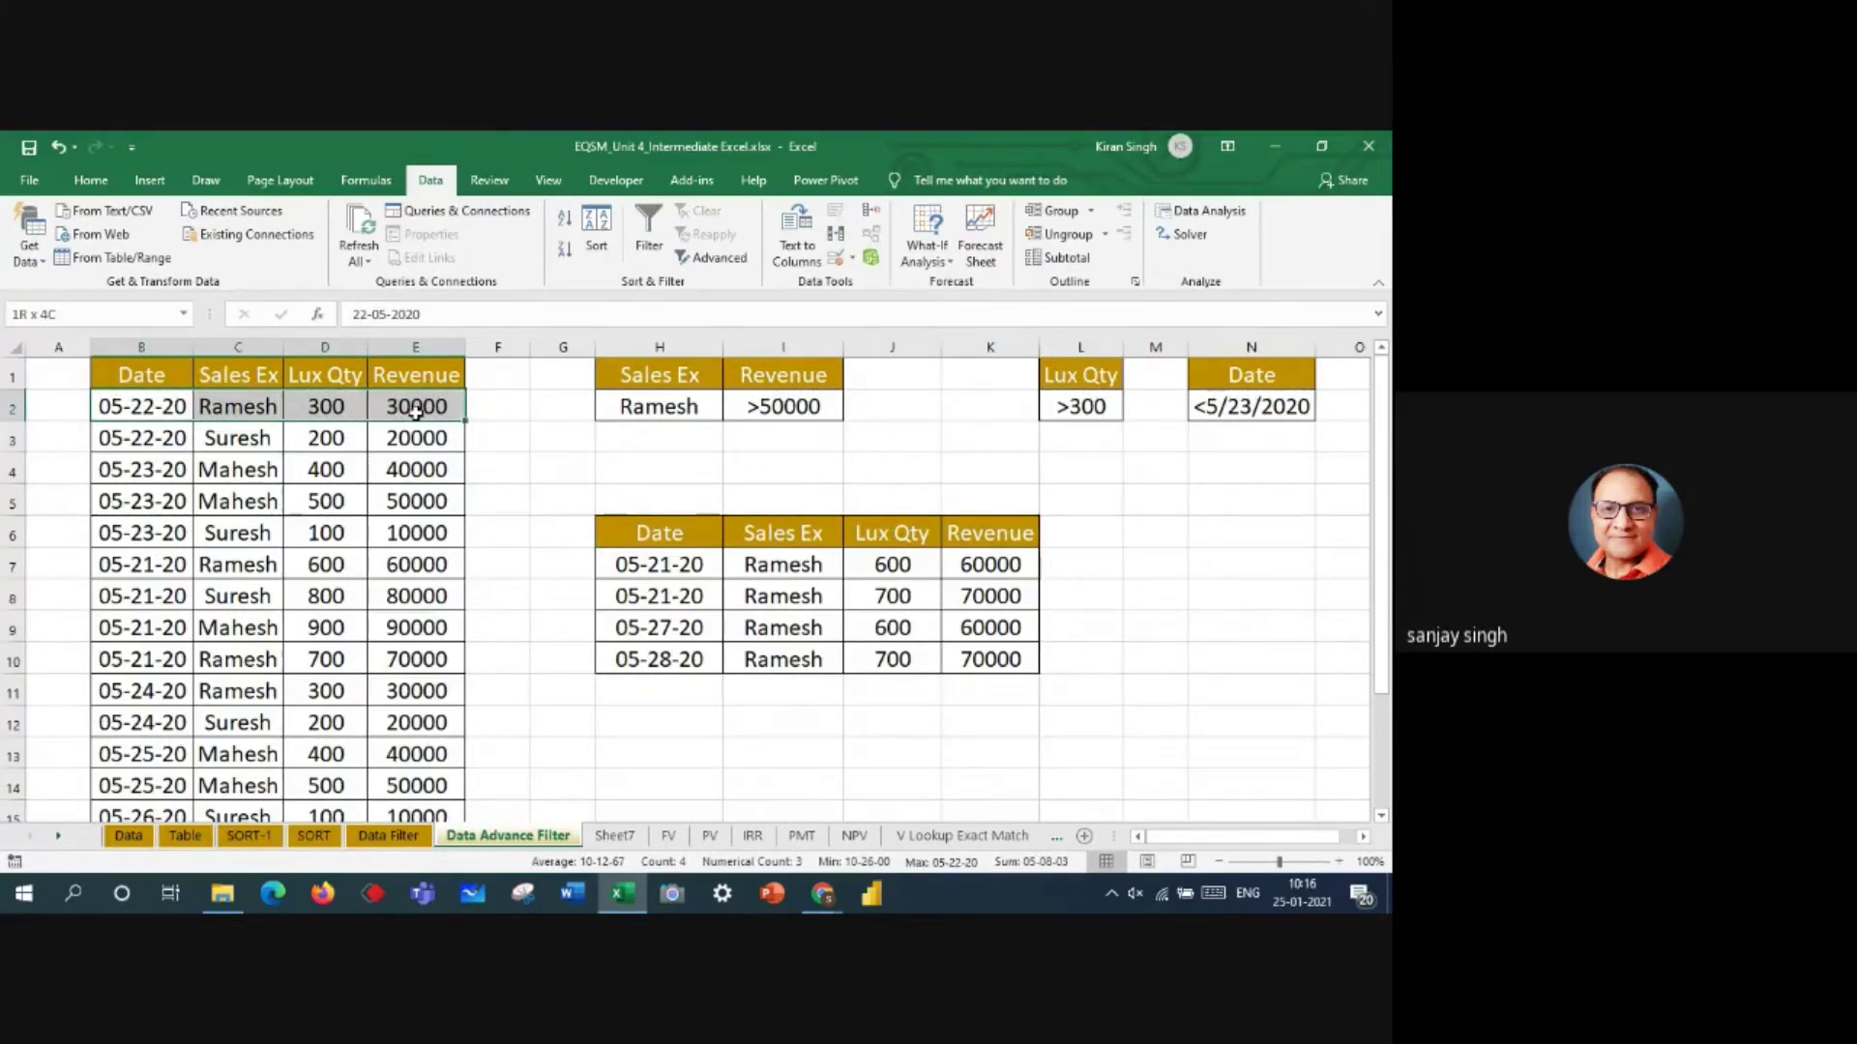
left_click_drag(415, 411, 416, 410)
left_click(655, 563)
- Delete the extracted records in H6:K10, shifting cells left
left_click_drag(642, 528, 1001, 661)
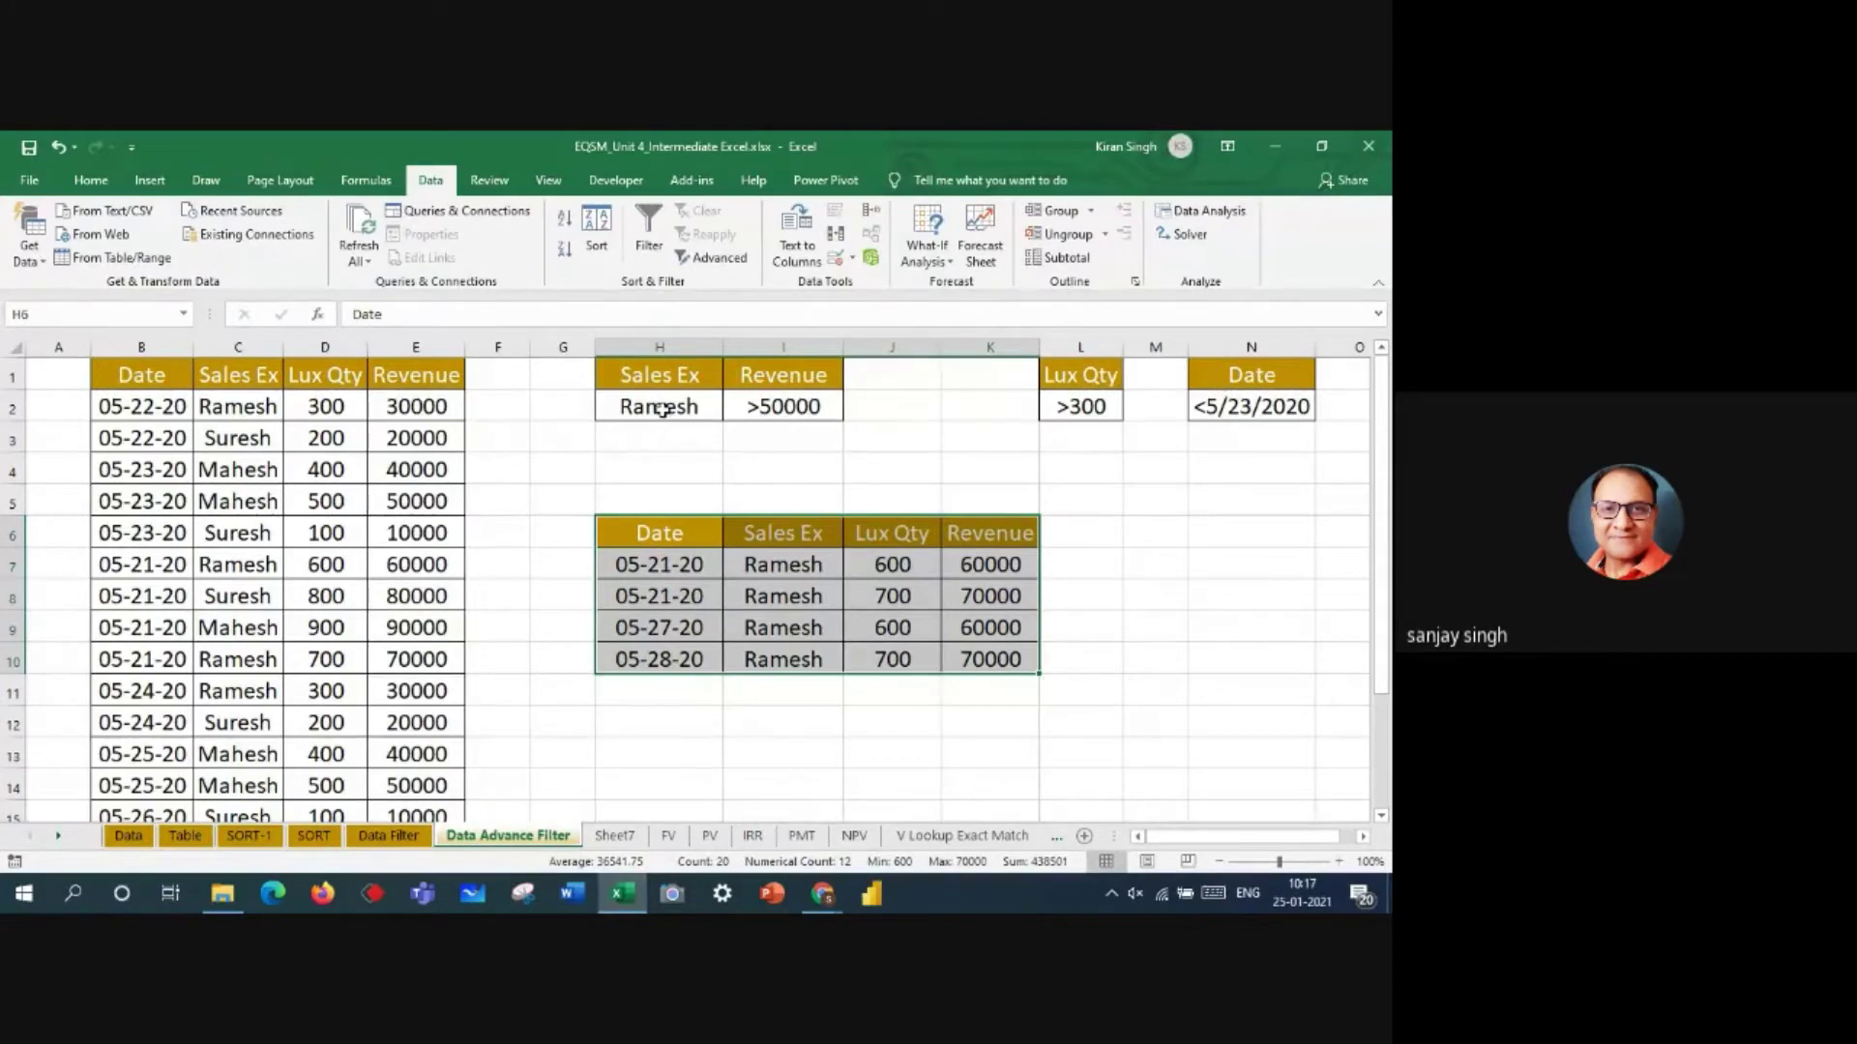
left_click_drag(698, 528, 989, 669)
right_click(794, 648)
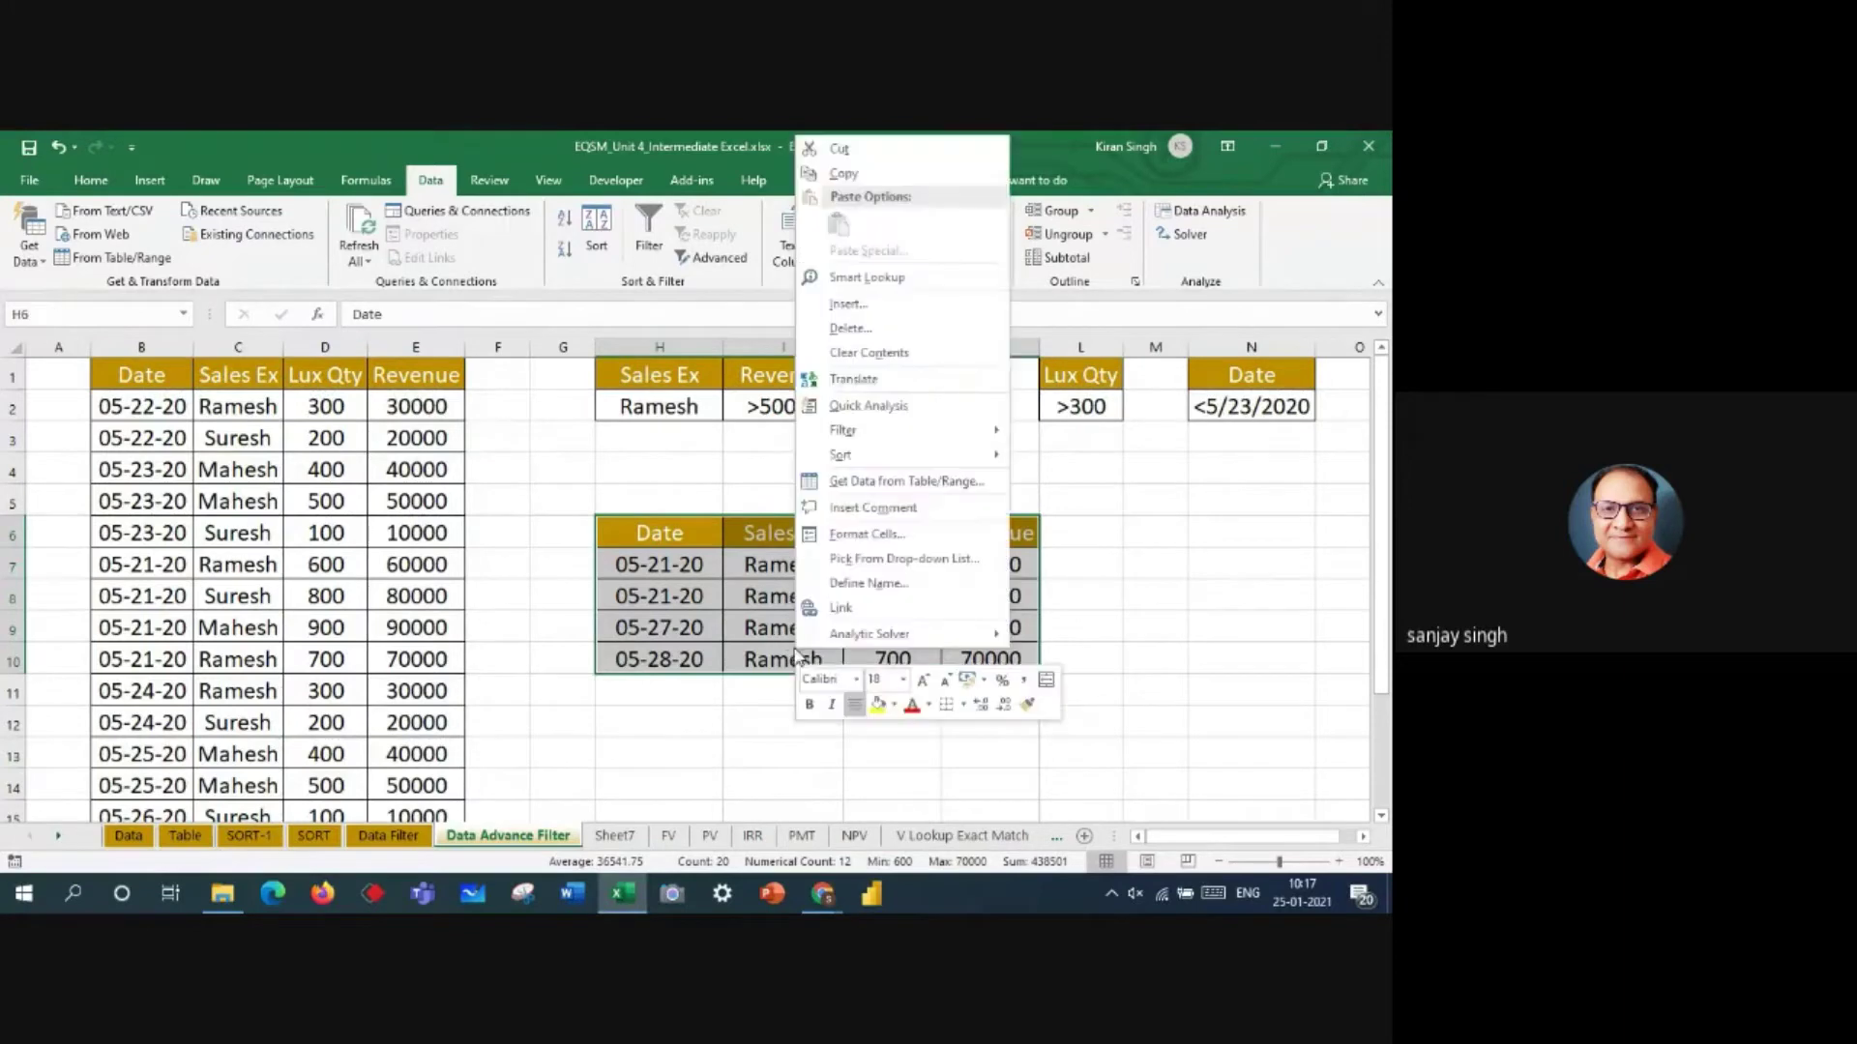
left_click(851, 330)
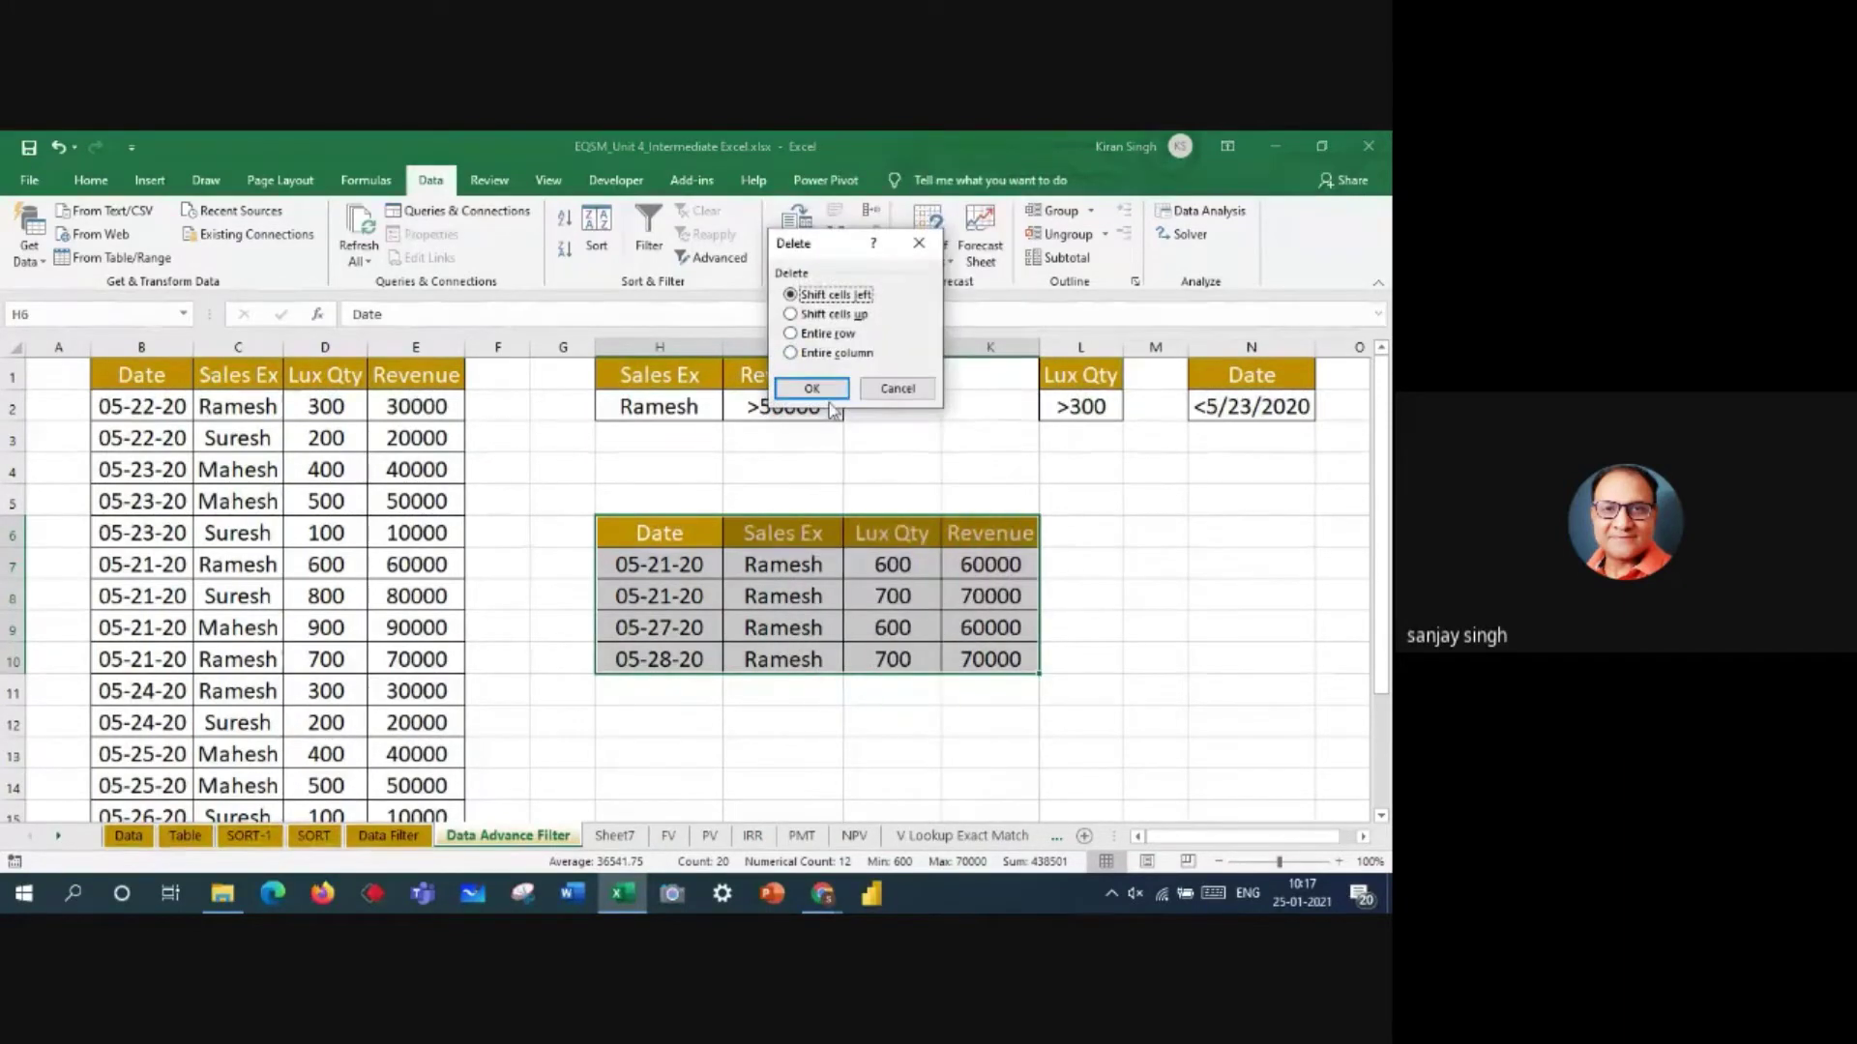
left_click(812, 391)
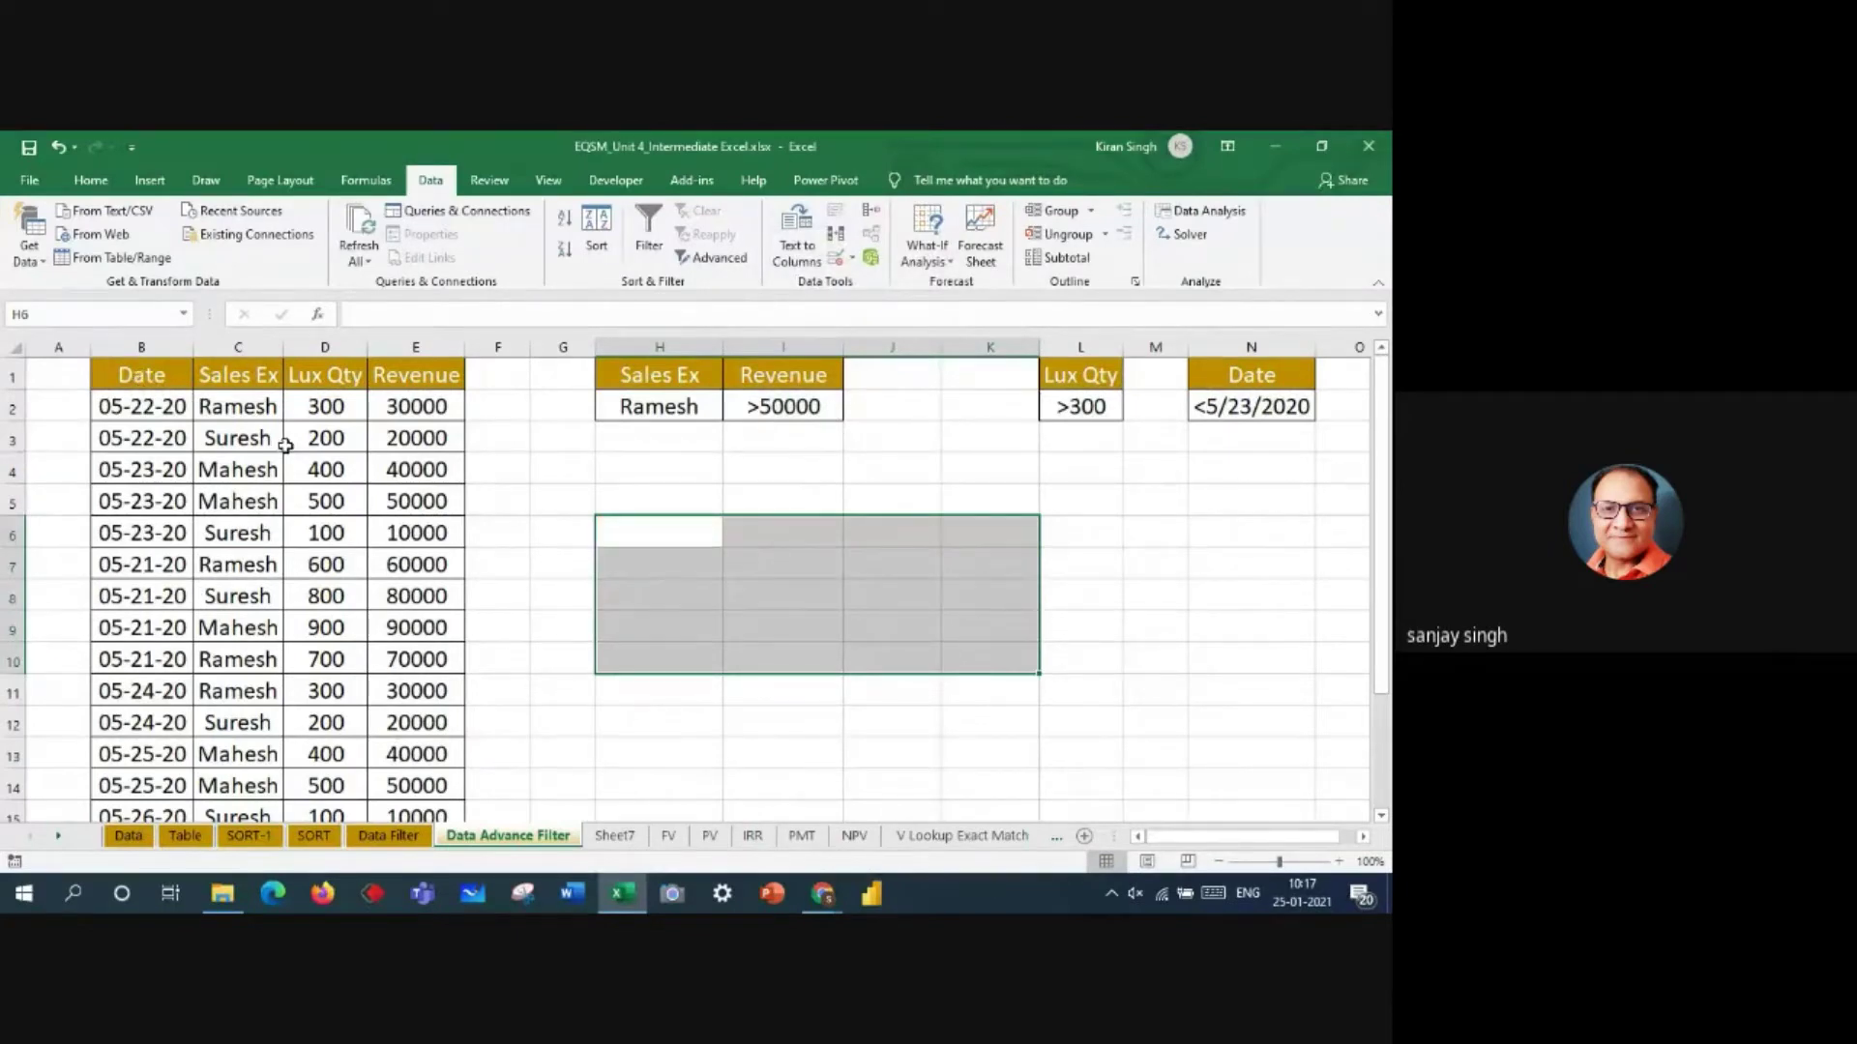
- Replace the Sales Ex criterion in H2 with the salesperson's name shown in C3
left_click_drag(703, 385, 827, 403)
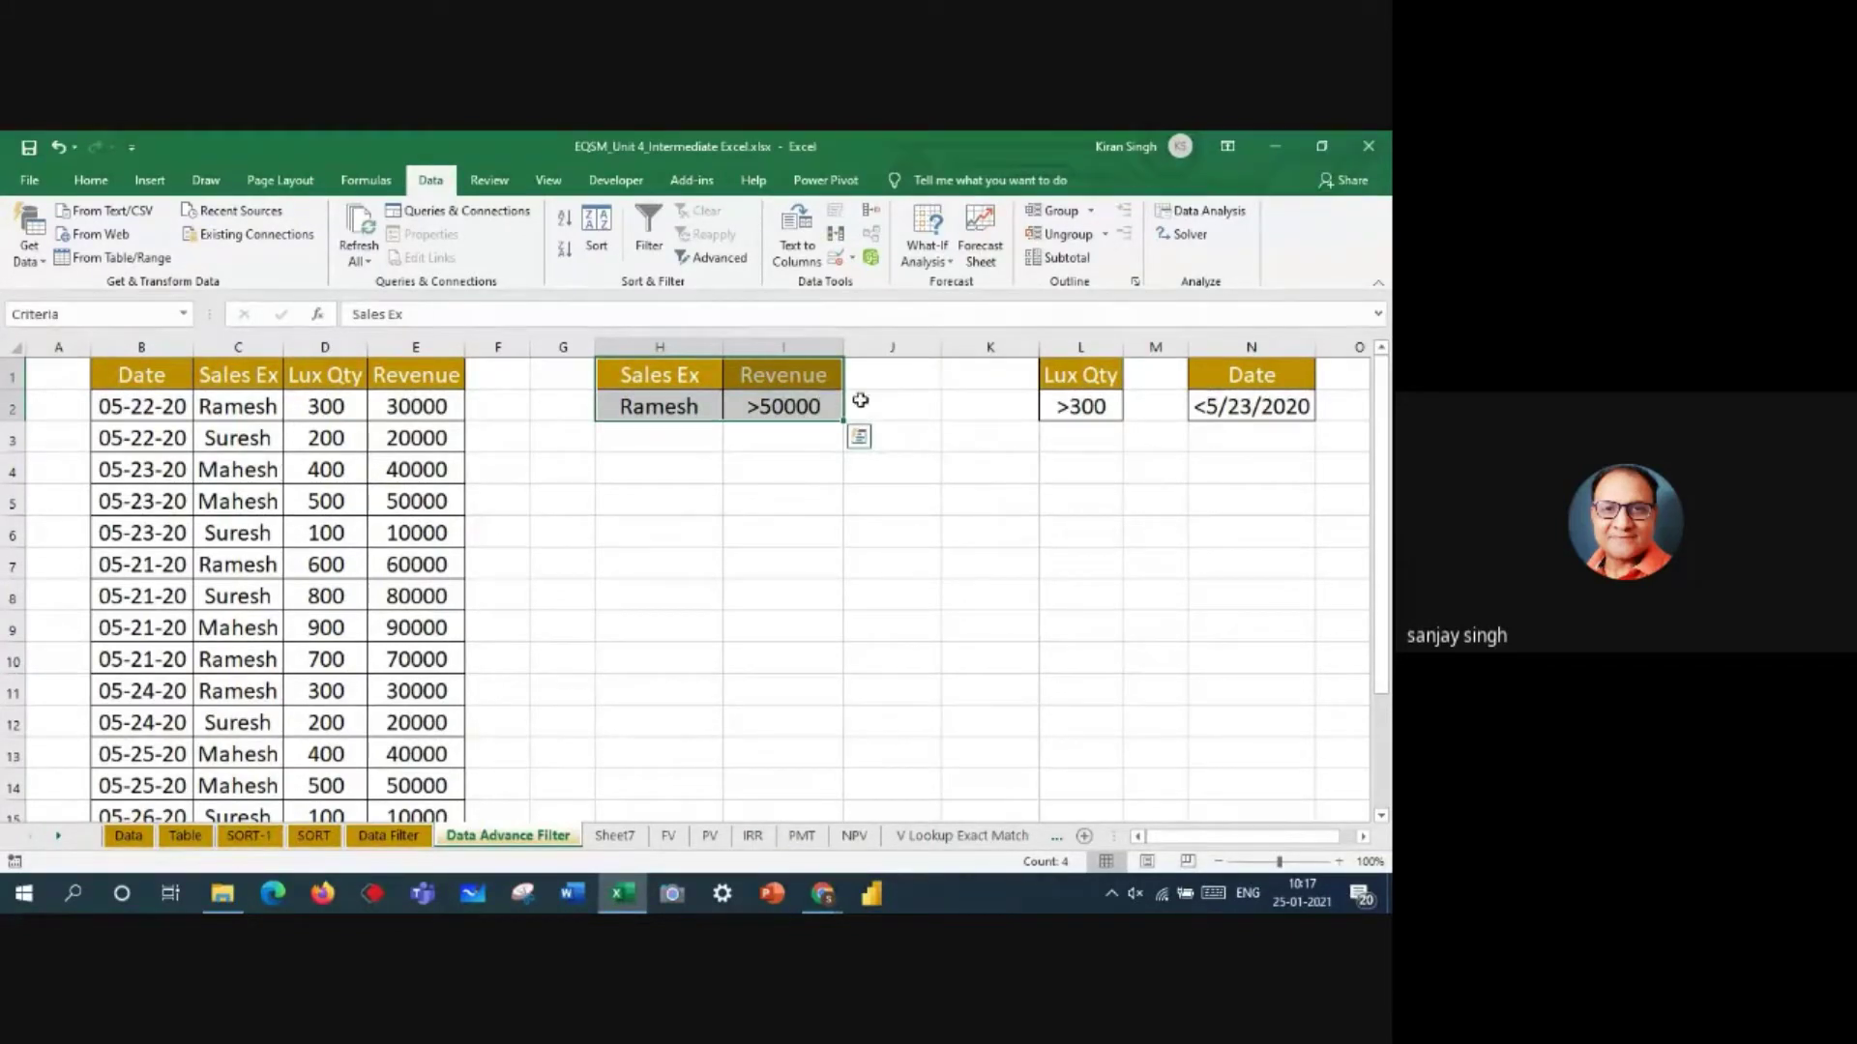
left_click(691, 405)
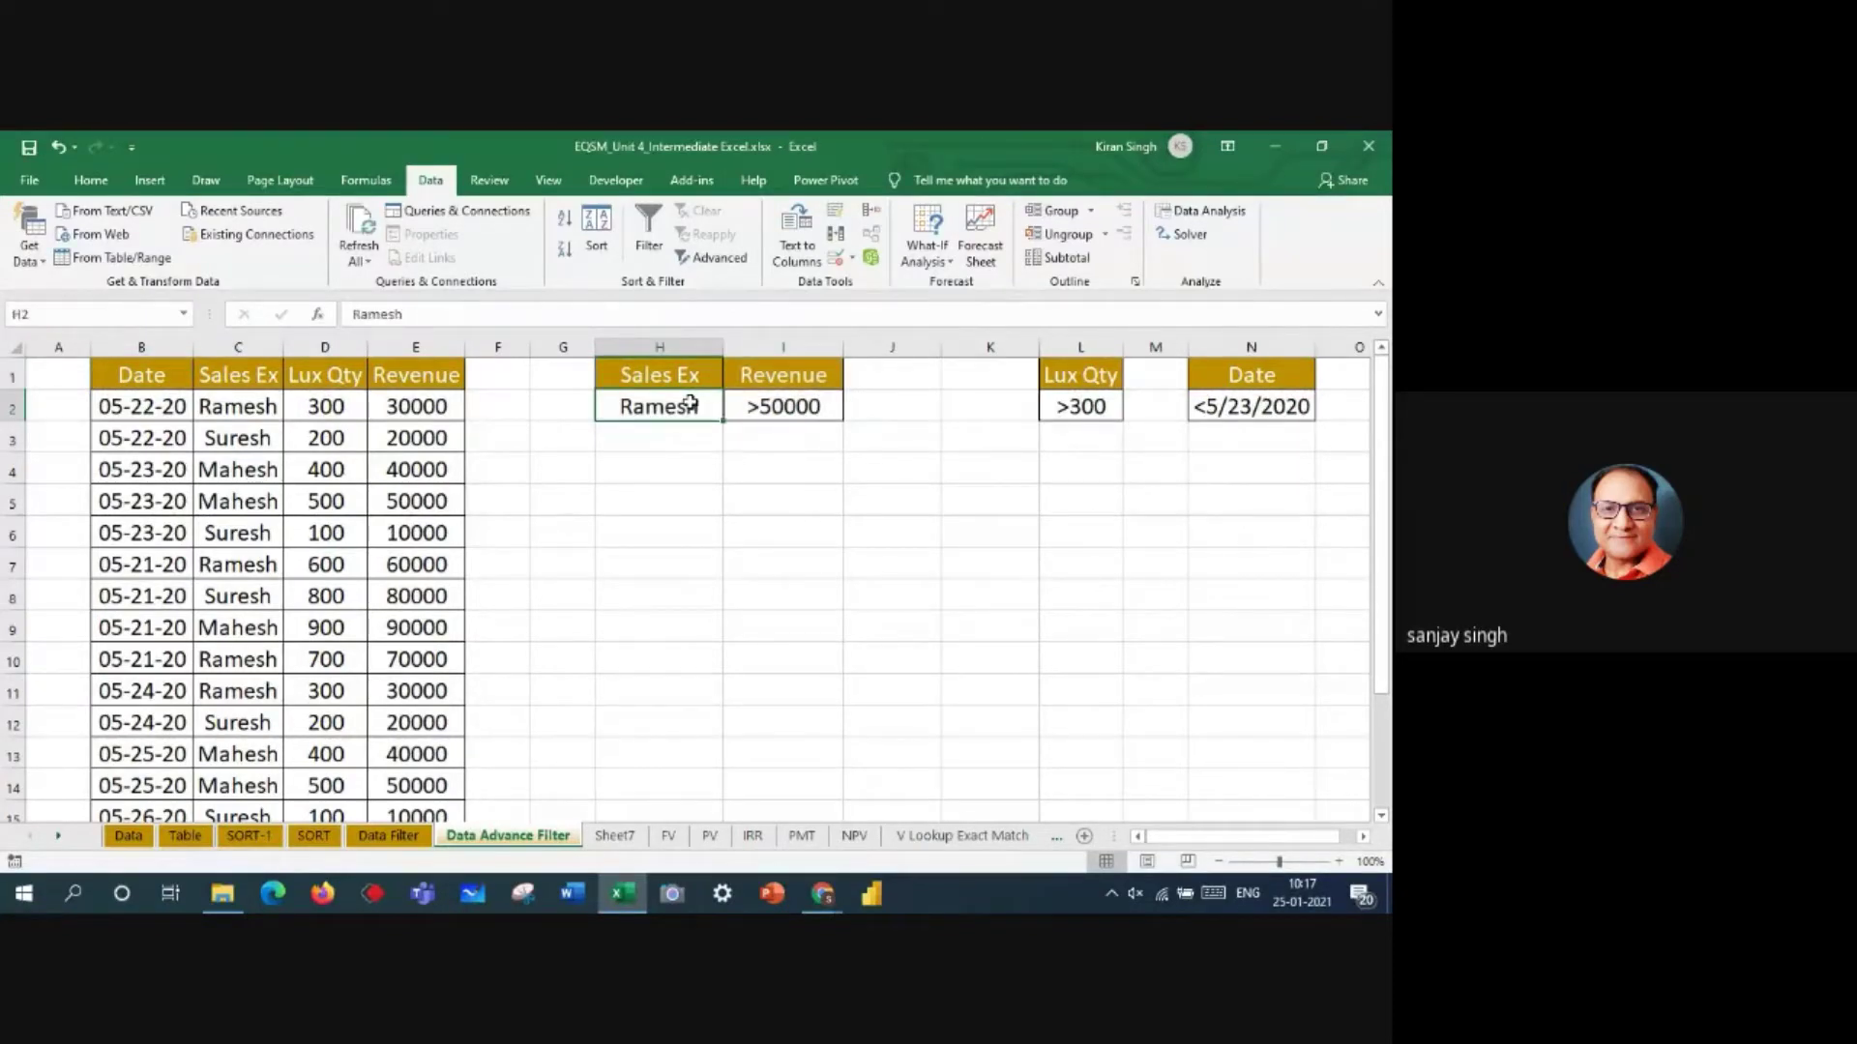
type("Sure")
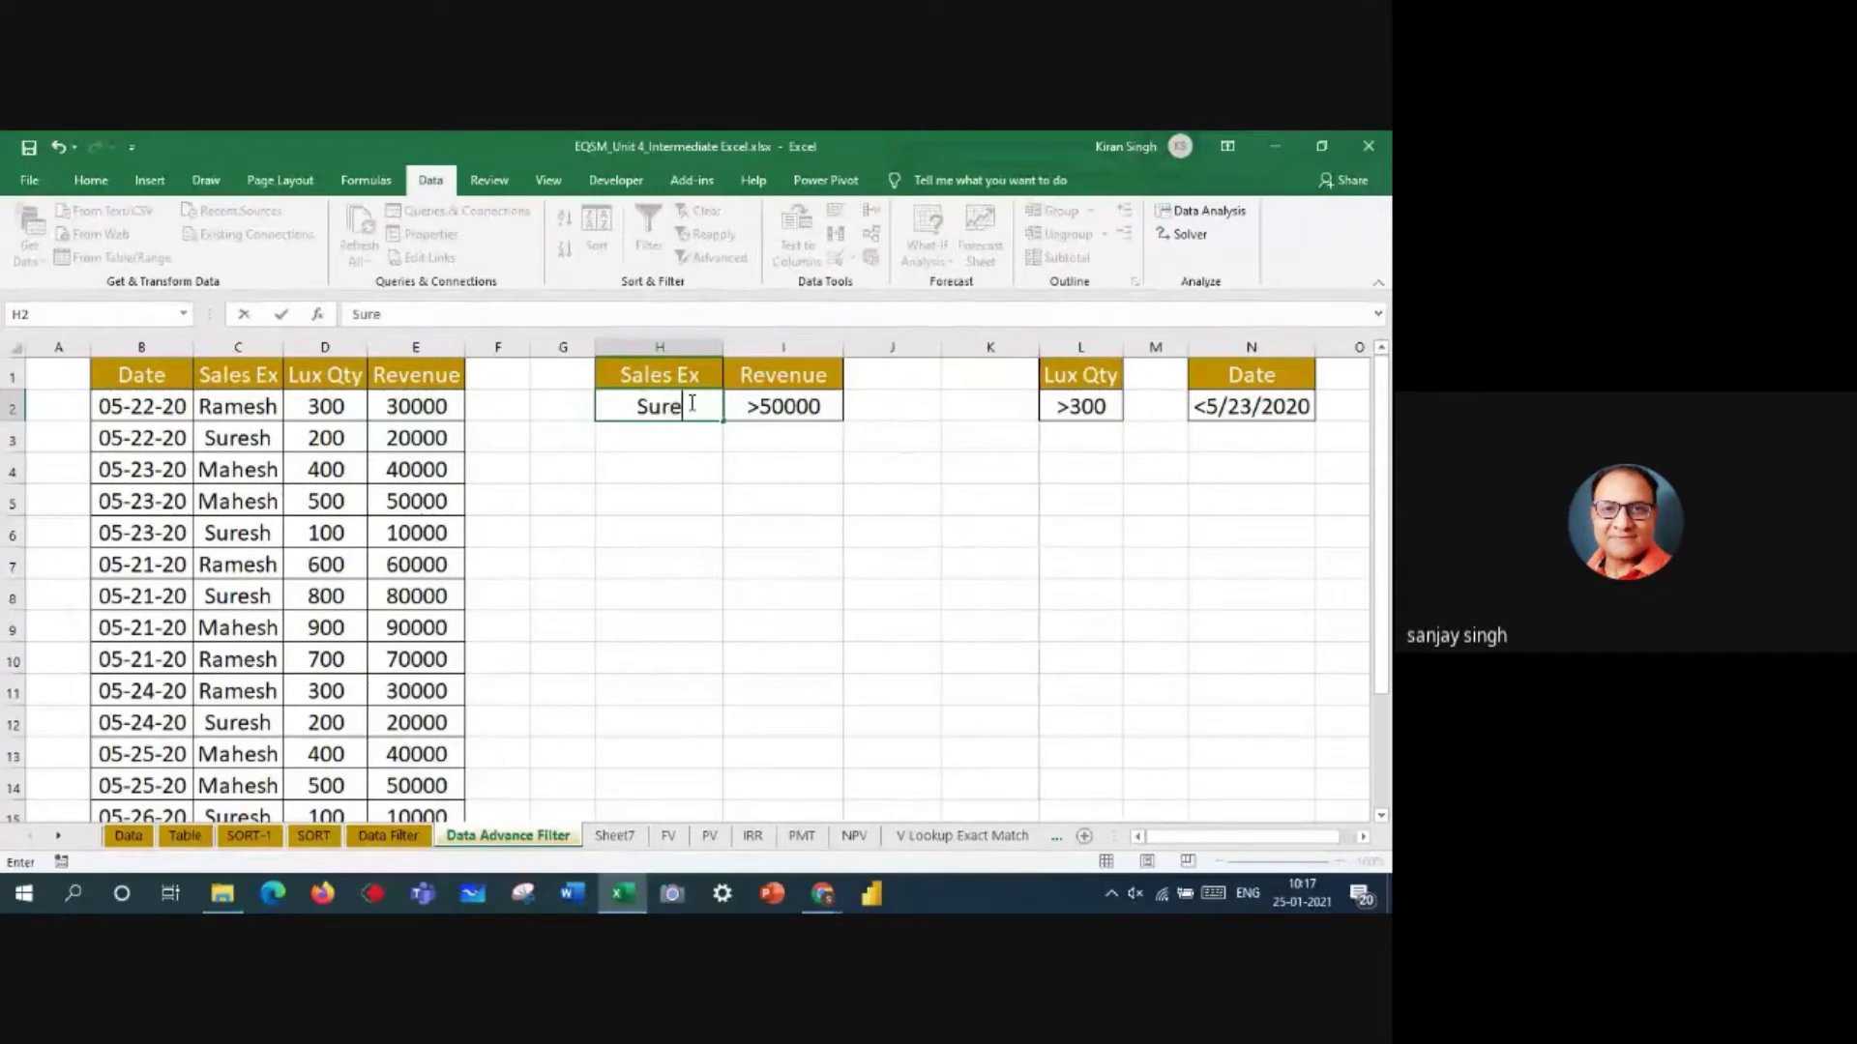
type("sh")
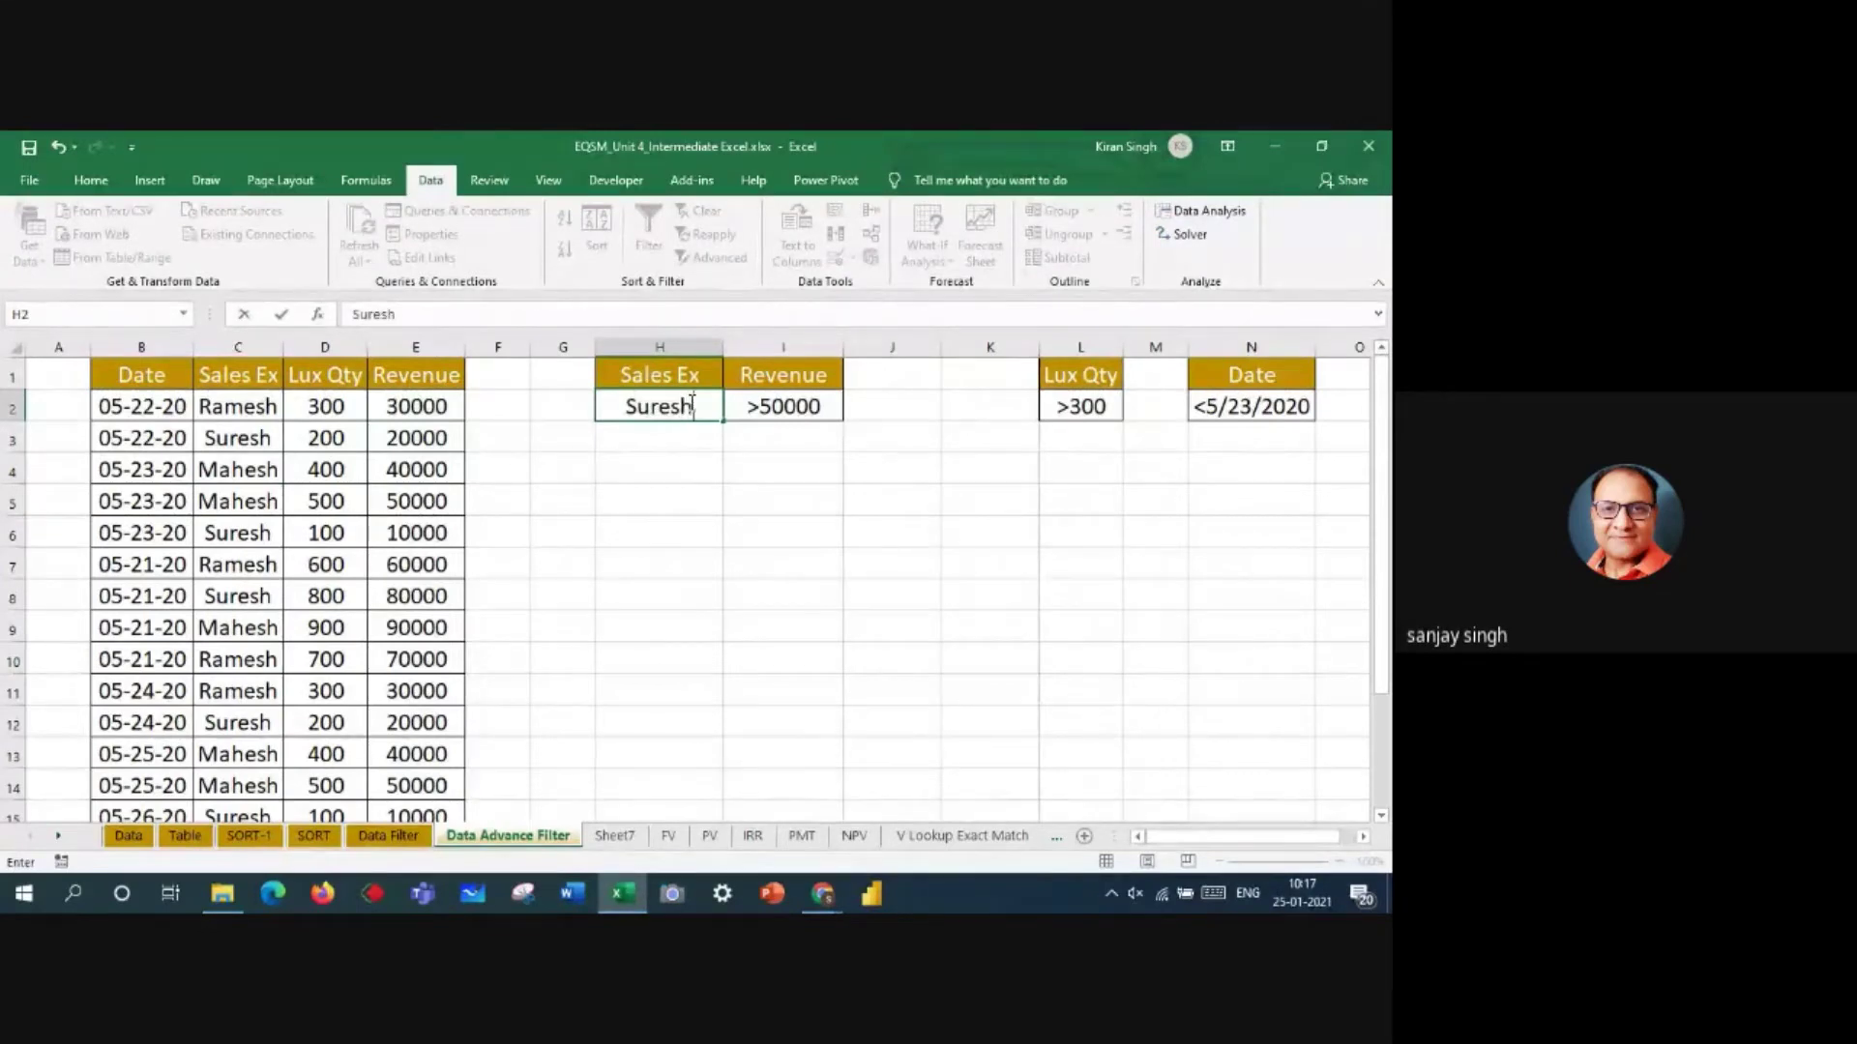
left_click(907, 527)
- Set the Revenue criterion in I2 to >20000
double_click(770, 407)
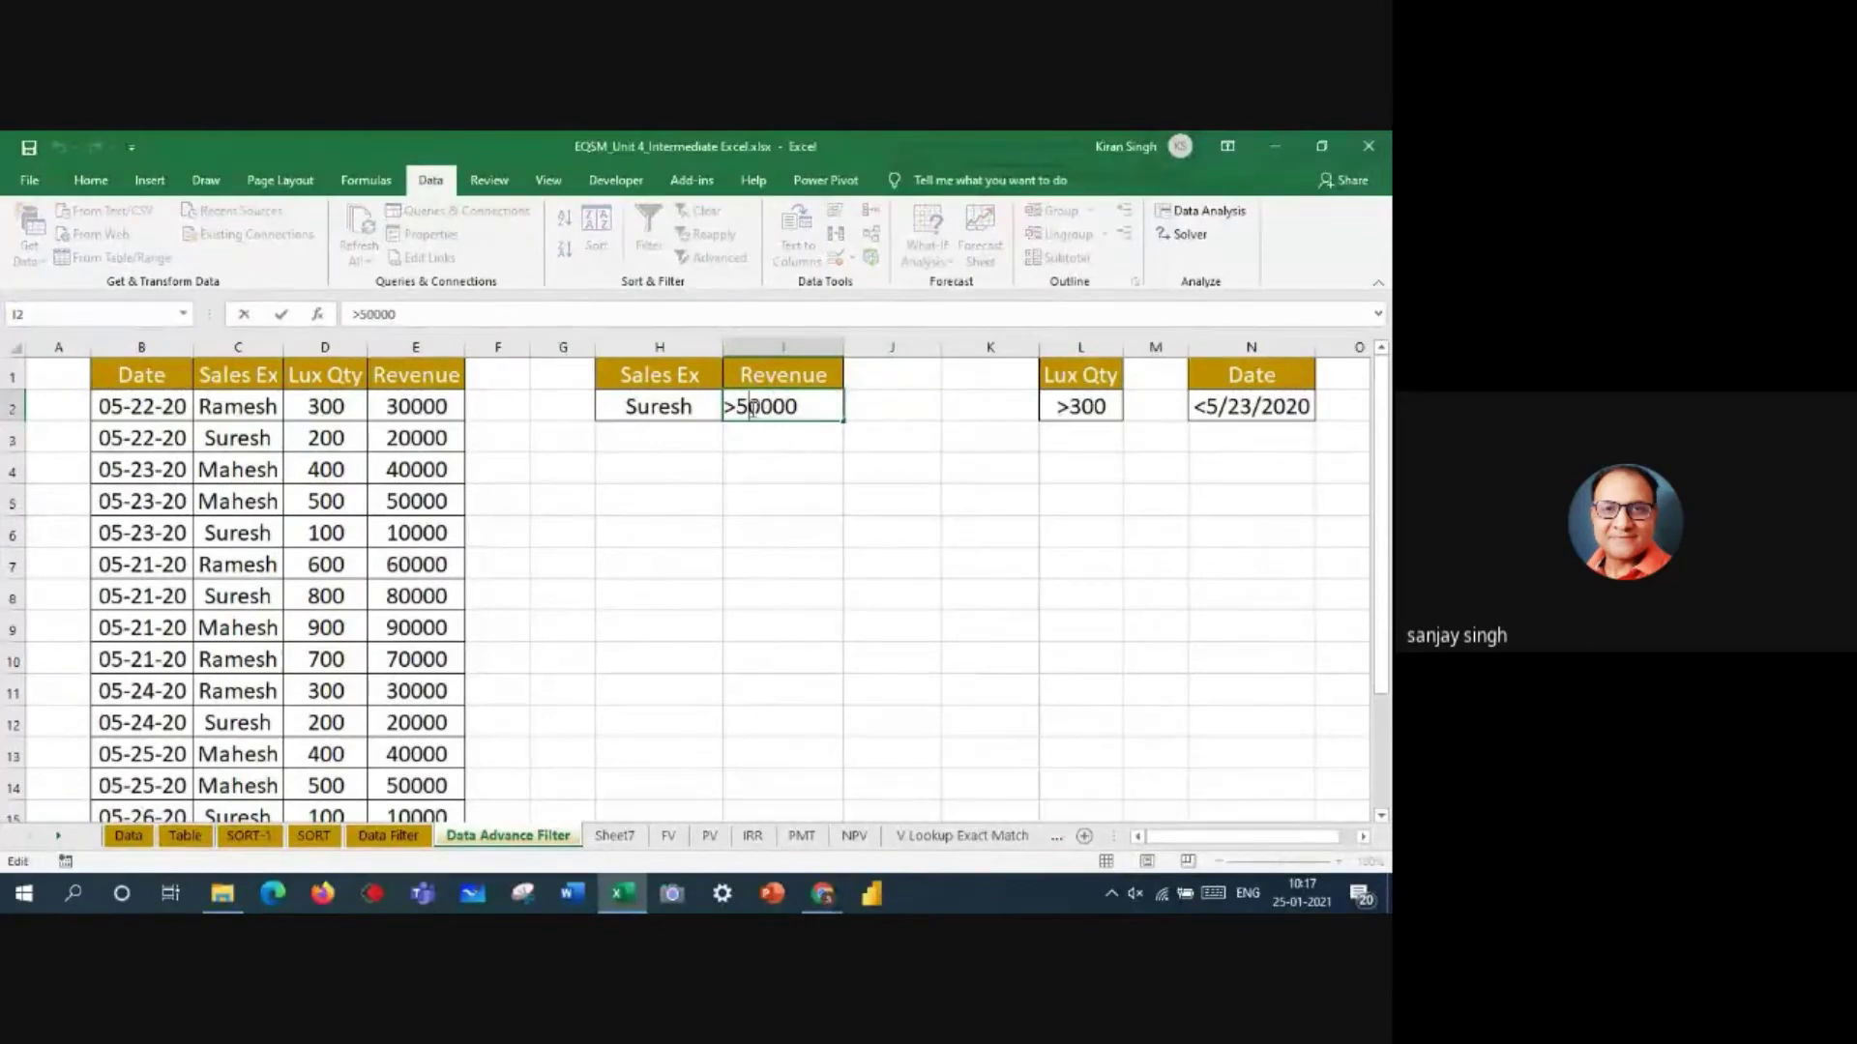
key("BackSpace")
type("2")
left_click(1033, 567)
left_click_drag(697, 382, 812, 411)
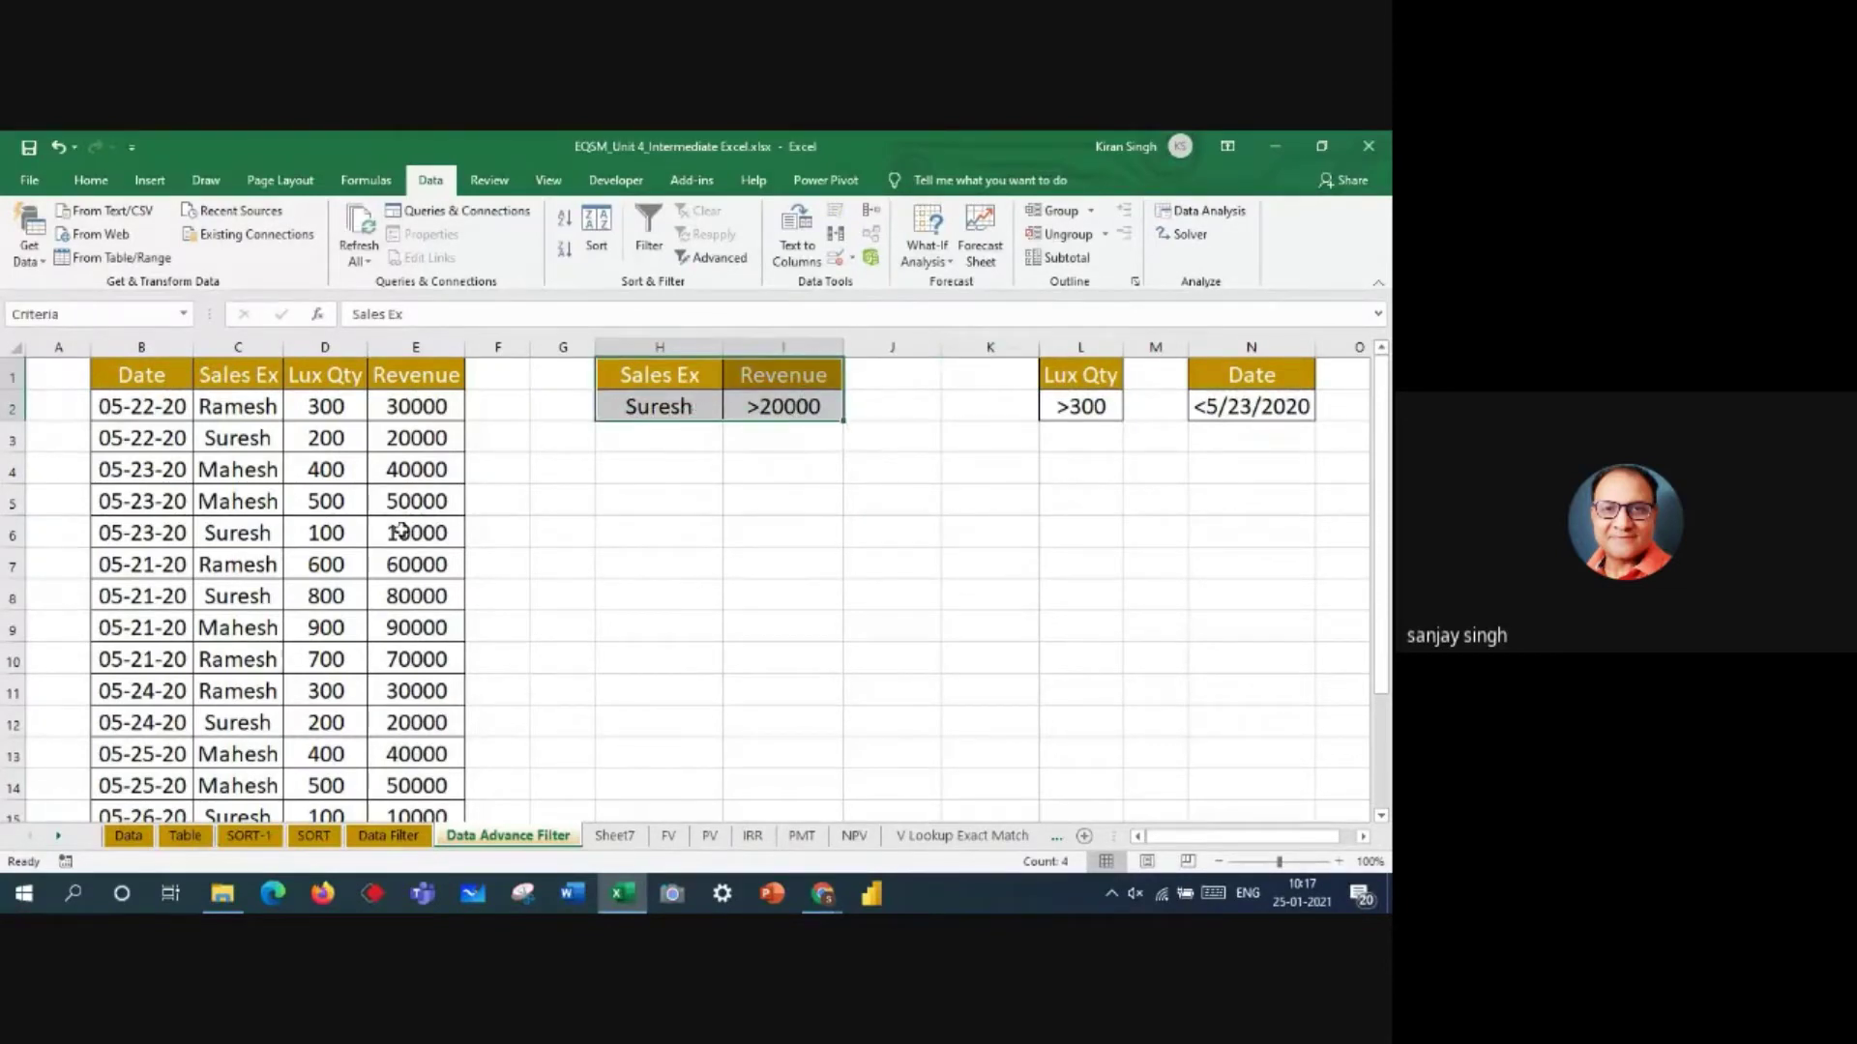
- Start another Advanced Filter on the sales table and reselect the updated criteria in H1:I2 as its criteria range
left_click(234, 411)
left_click(684, 261)
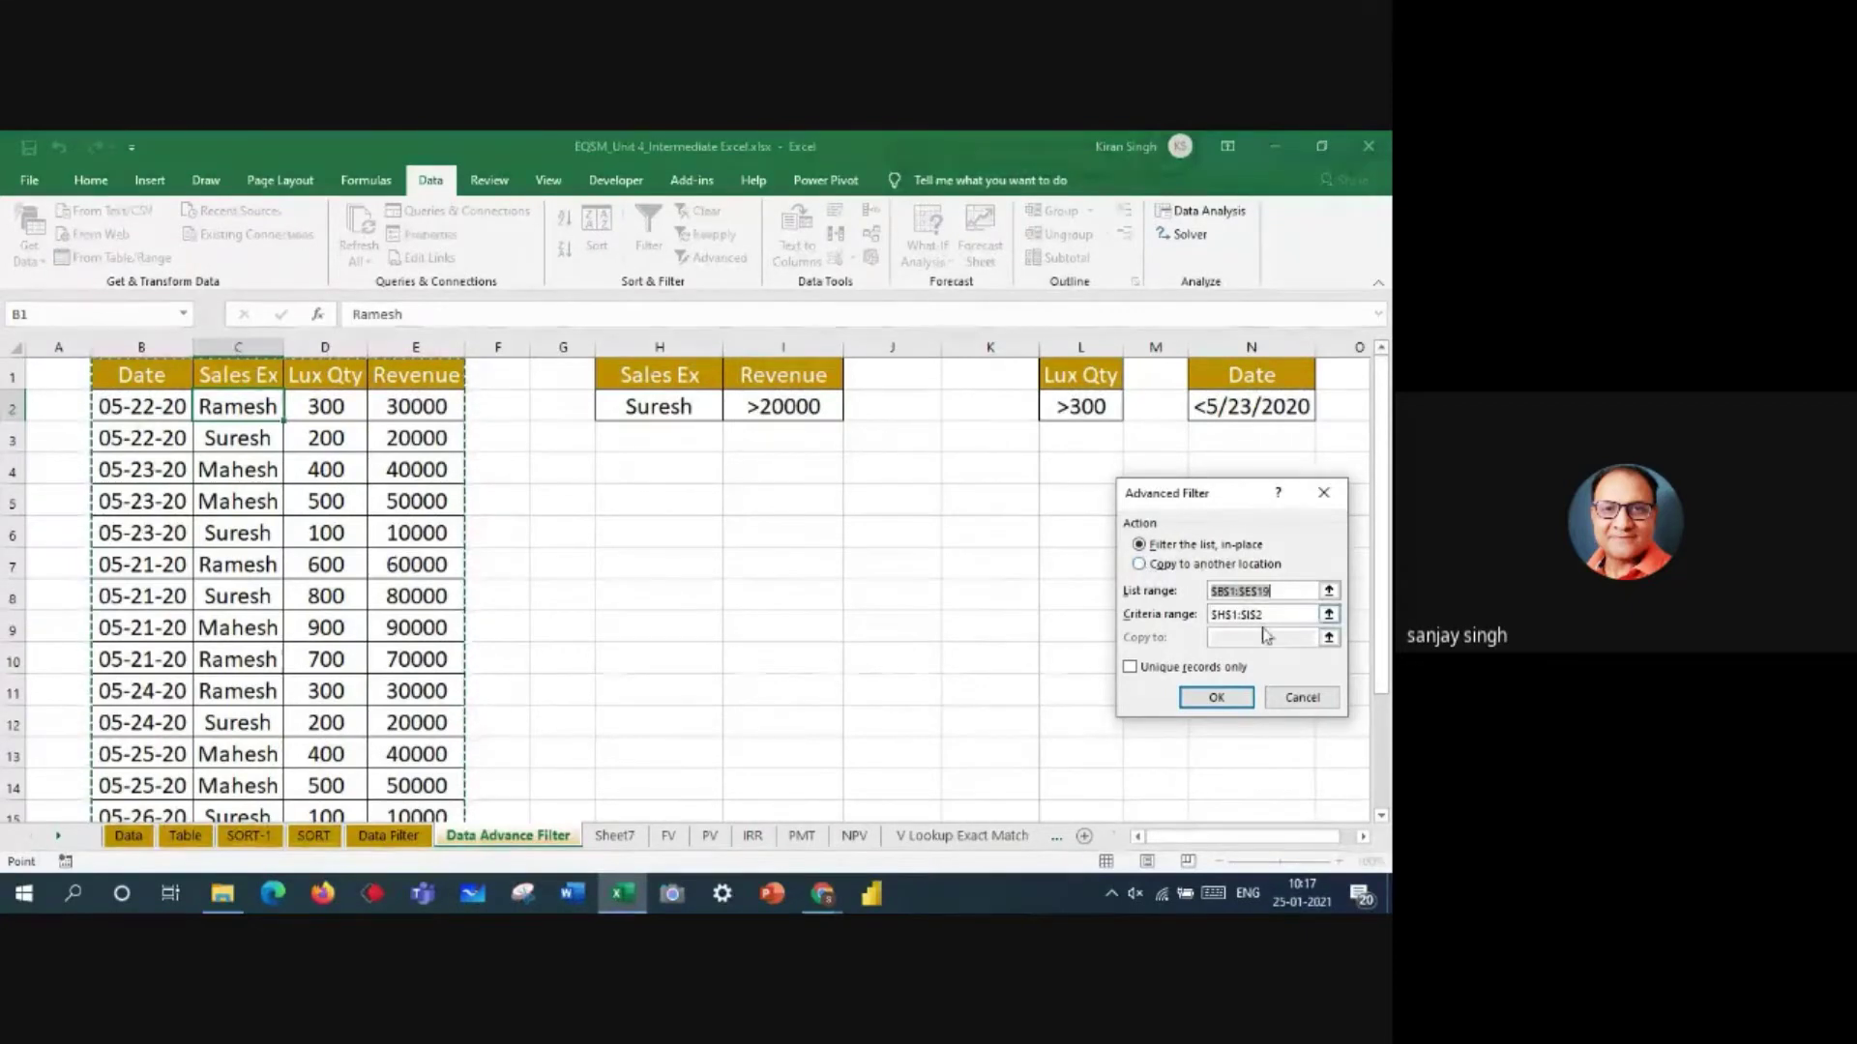
left_click_drag(1269, 622, 1157, 618)
key("Delete")
left_click_drag(705, 384, 783, 410)
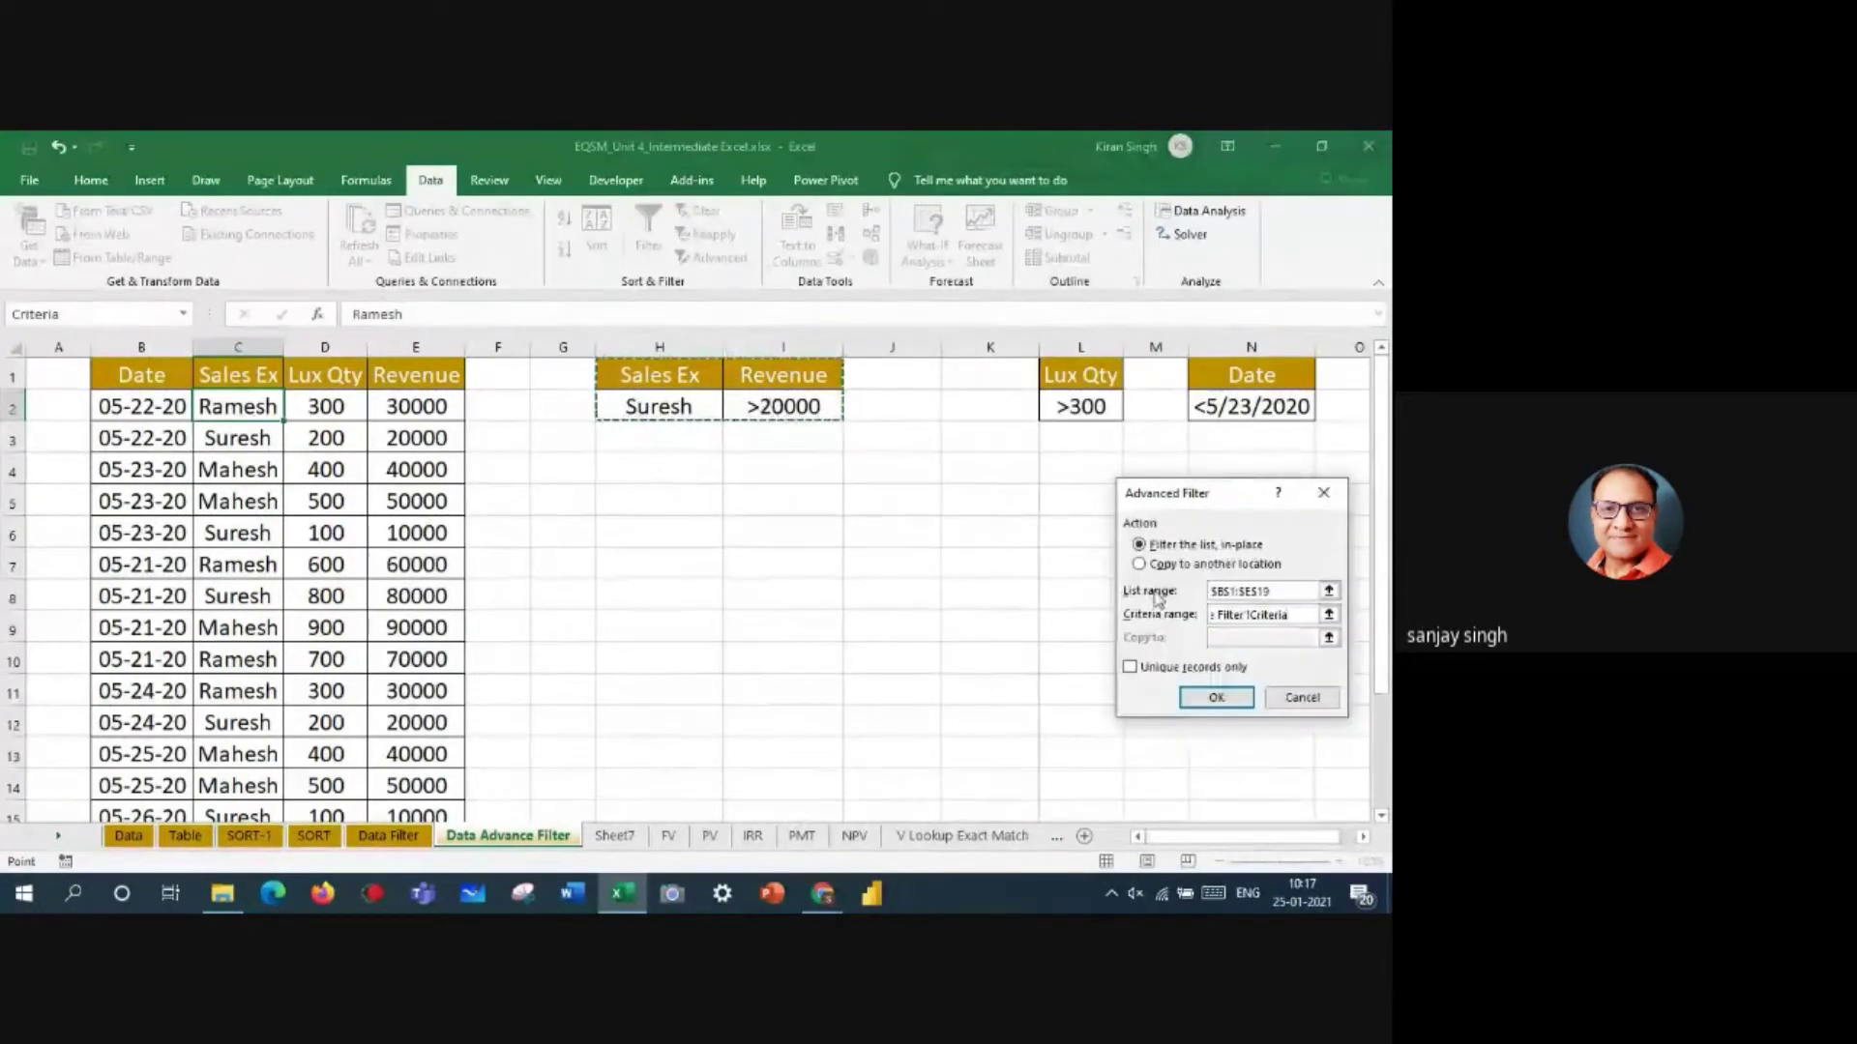
- Have the Advanced Filter copy the matching records to another location starting at H5, and run it
left_click(1139, 564)
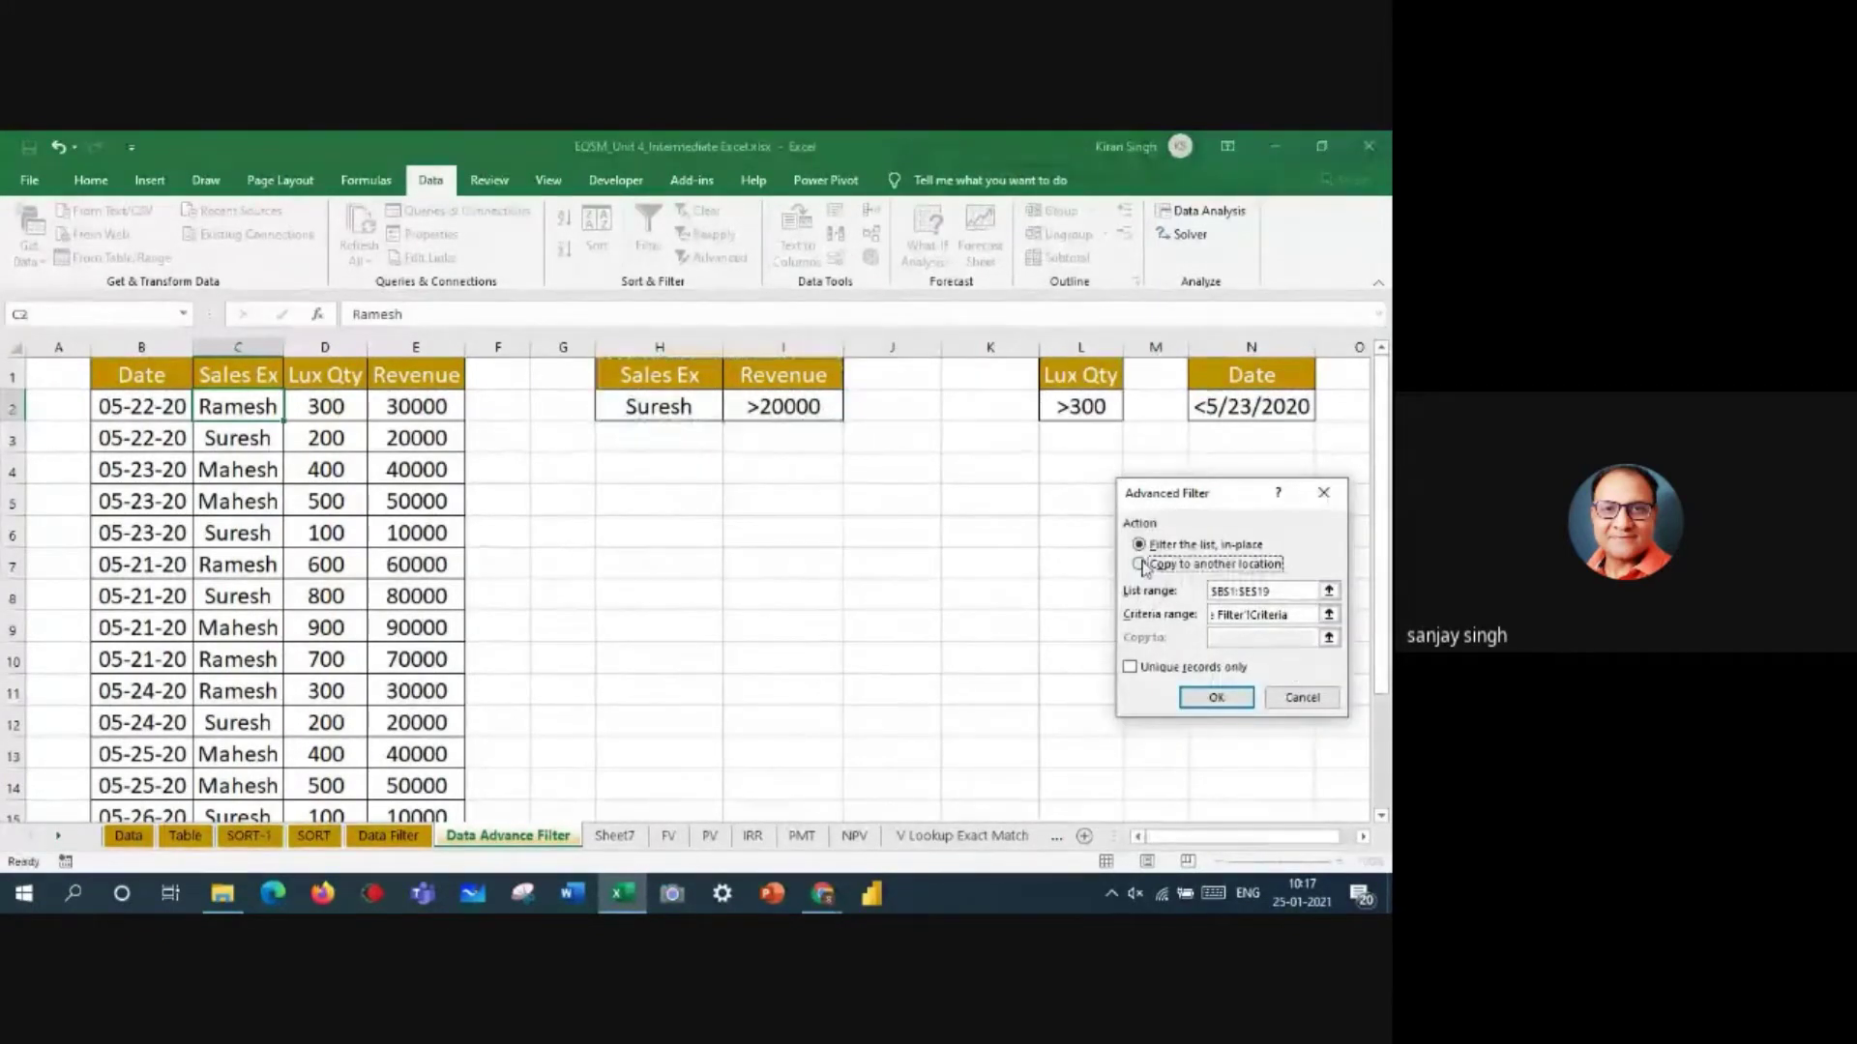
left_click(1226, 638)
left_click(722, 513)
left_click(1215, 697)
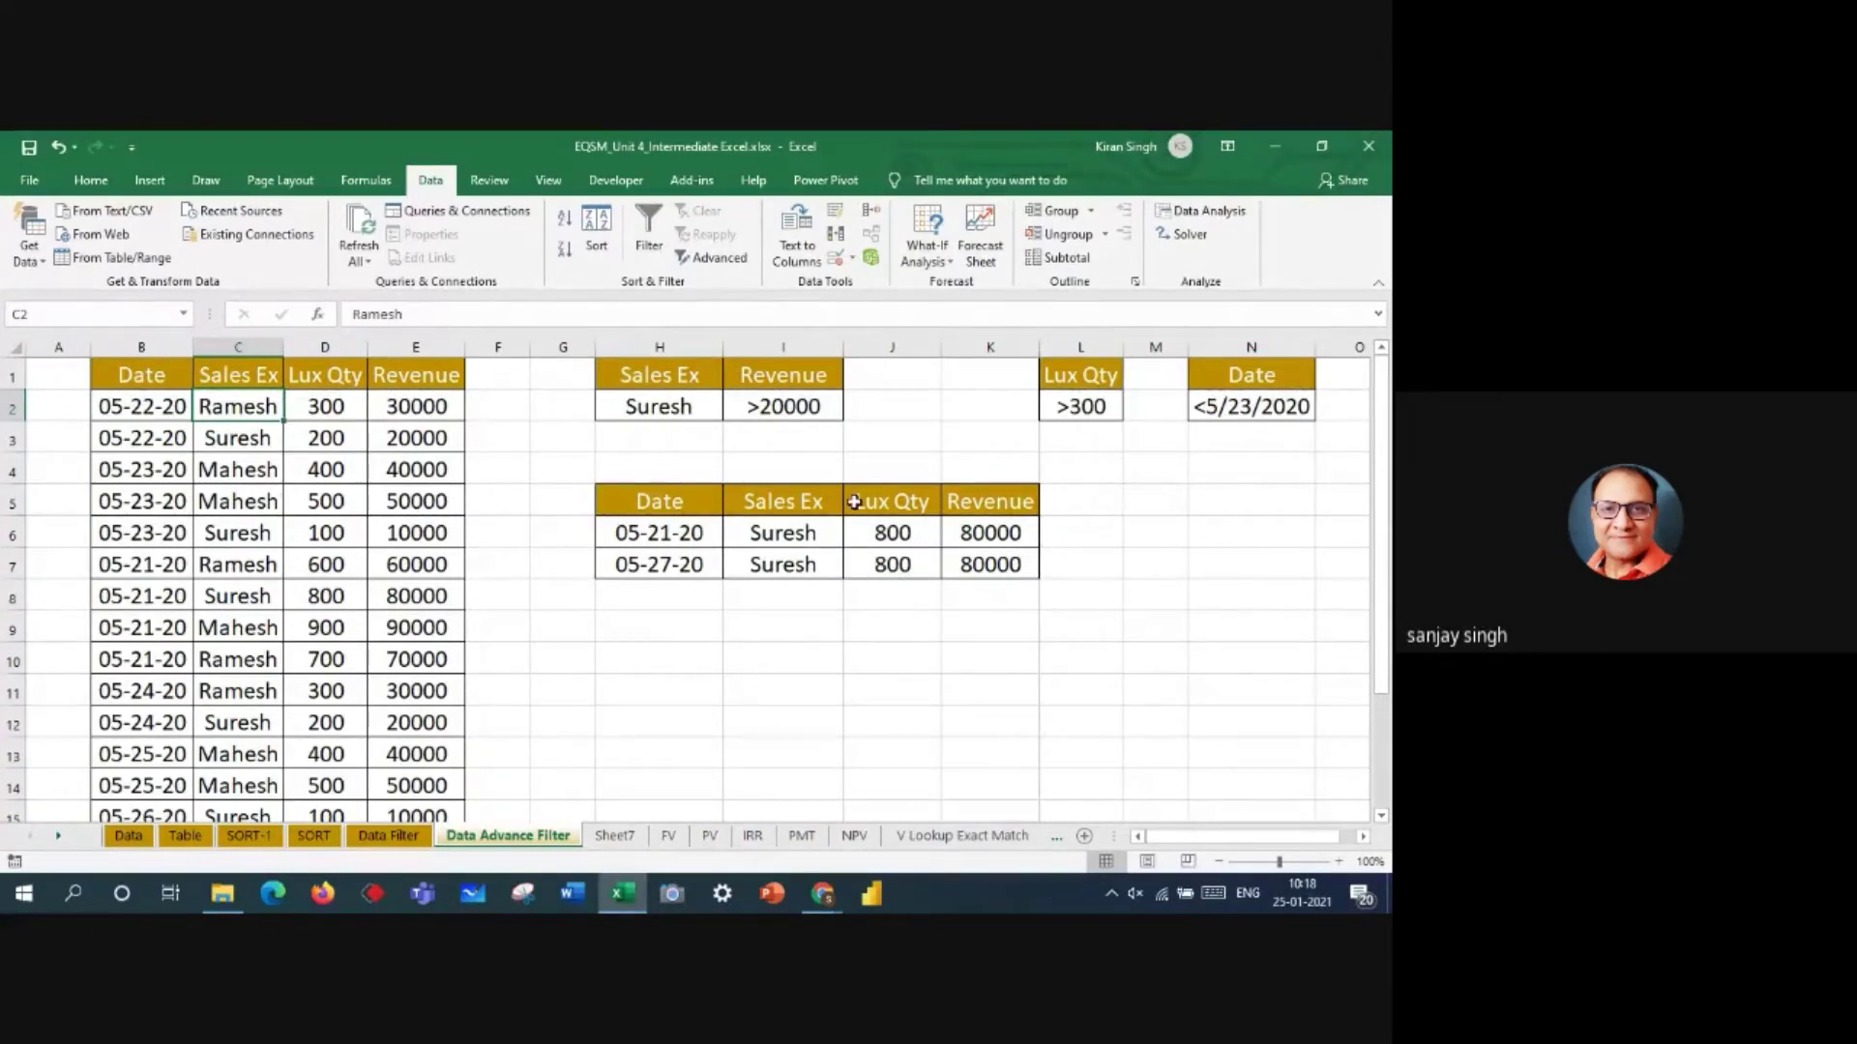
- Delete the extracted records in H5:K7, shifting cells left
left_click_drag(671, 501, 1009, 568)
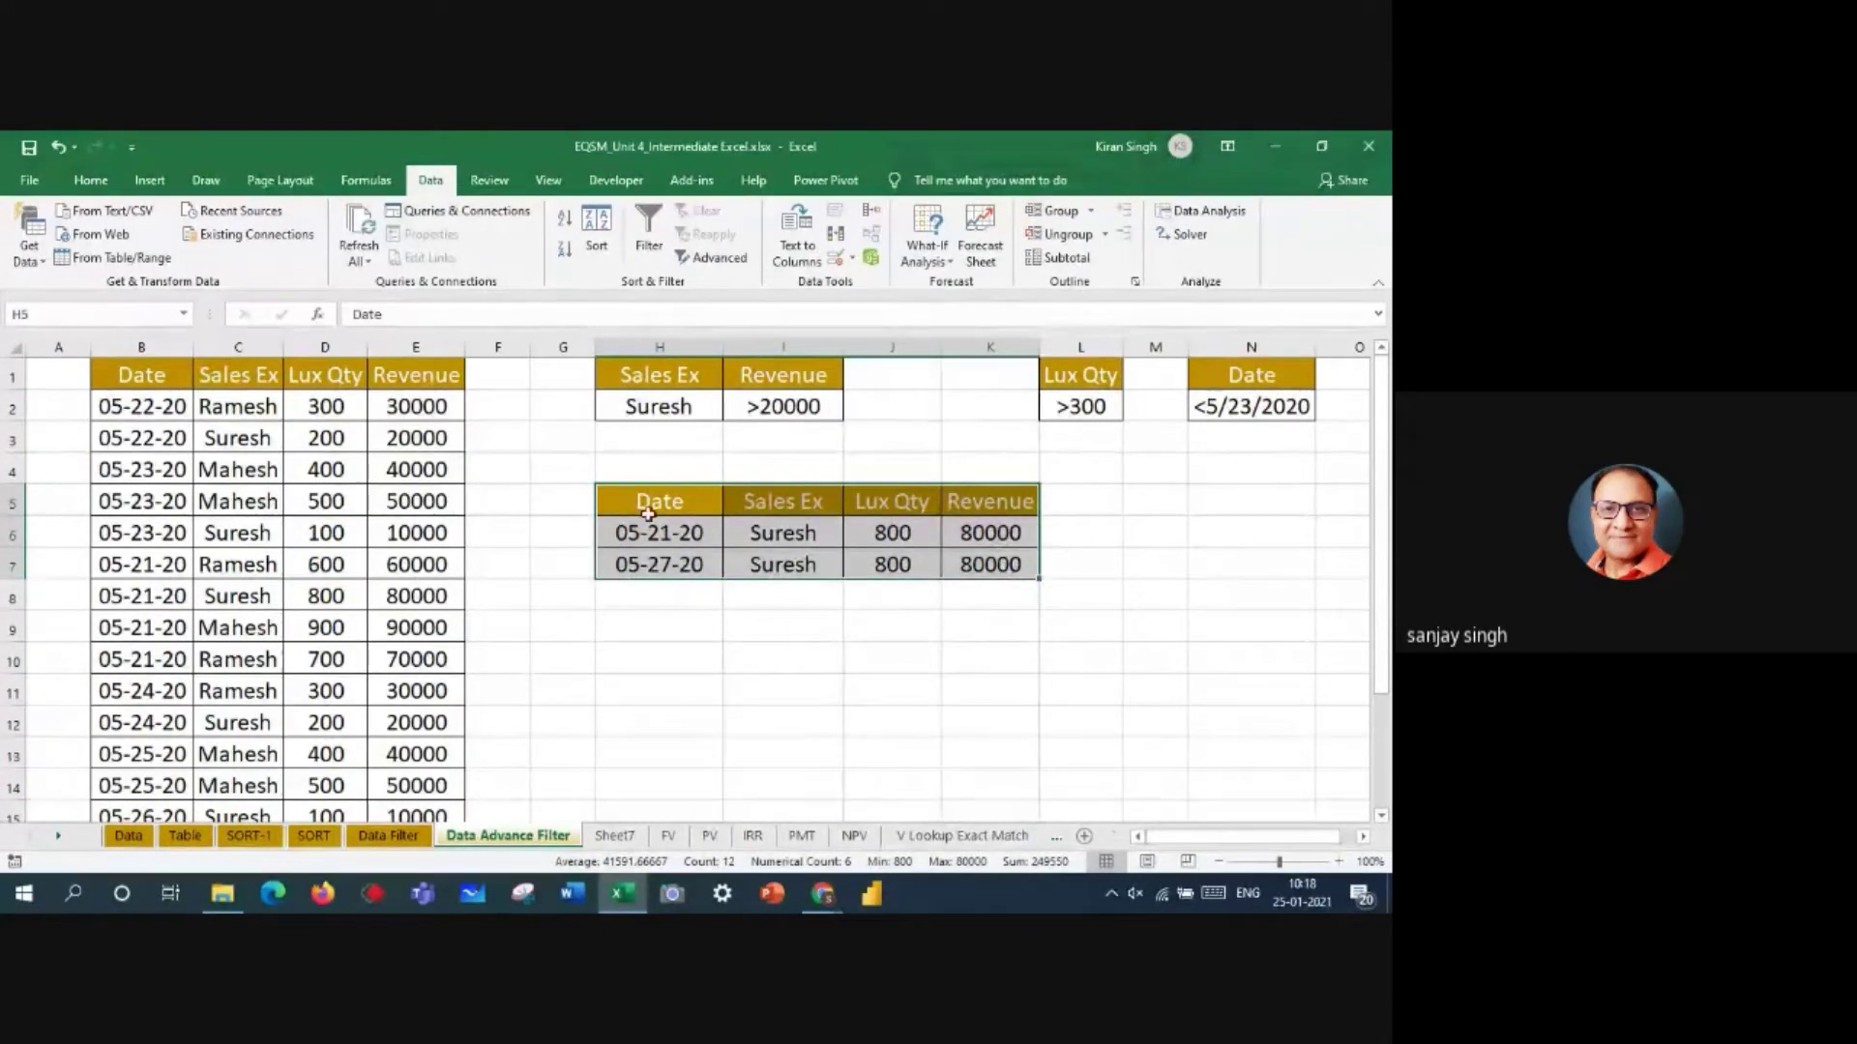
left_click_drag(644, 505, 965, 568)
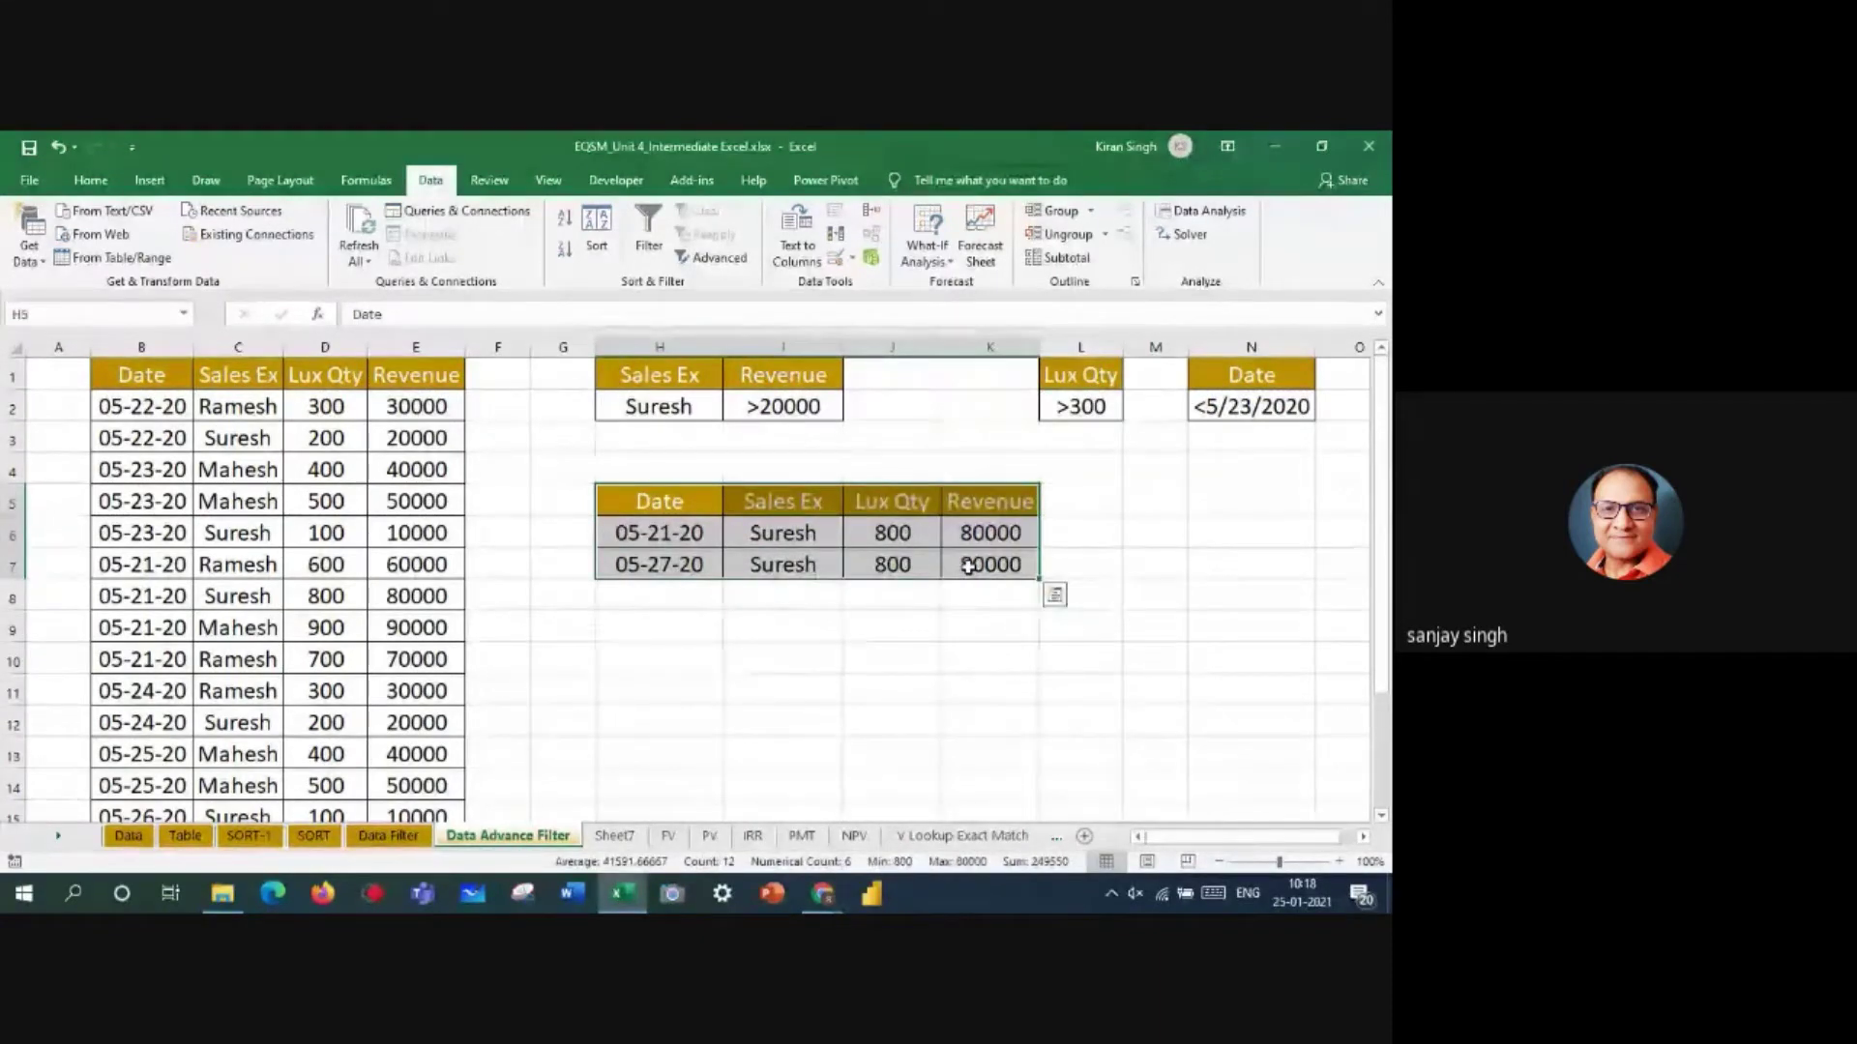
right_click(967, 567)
left_click(1053, 561)
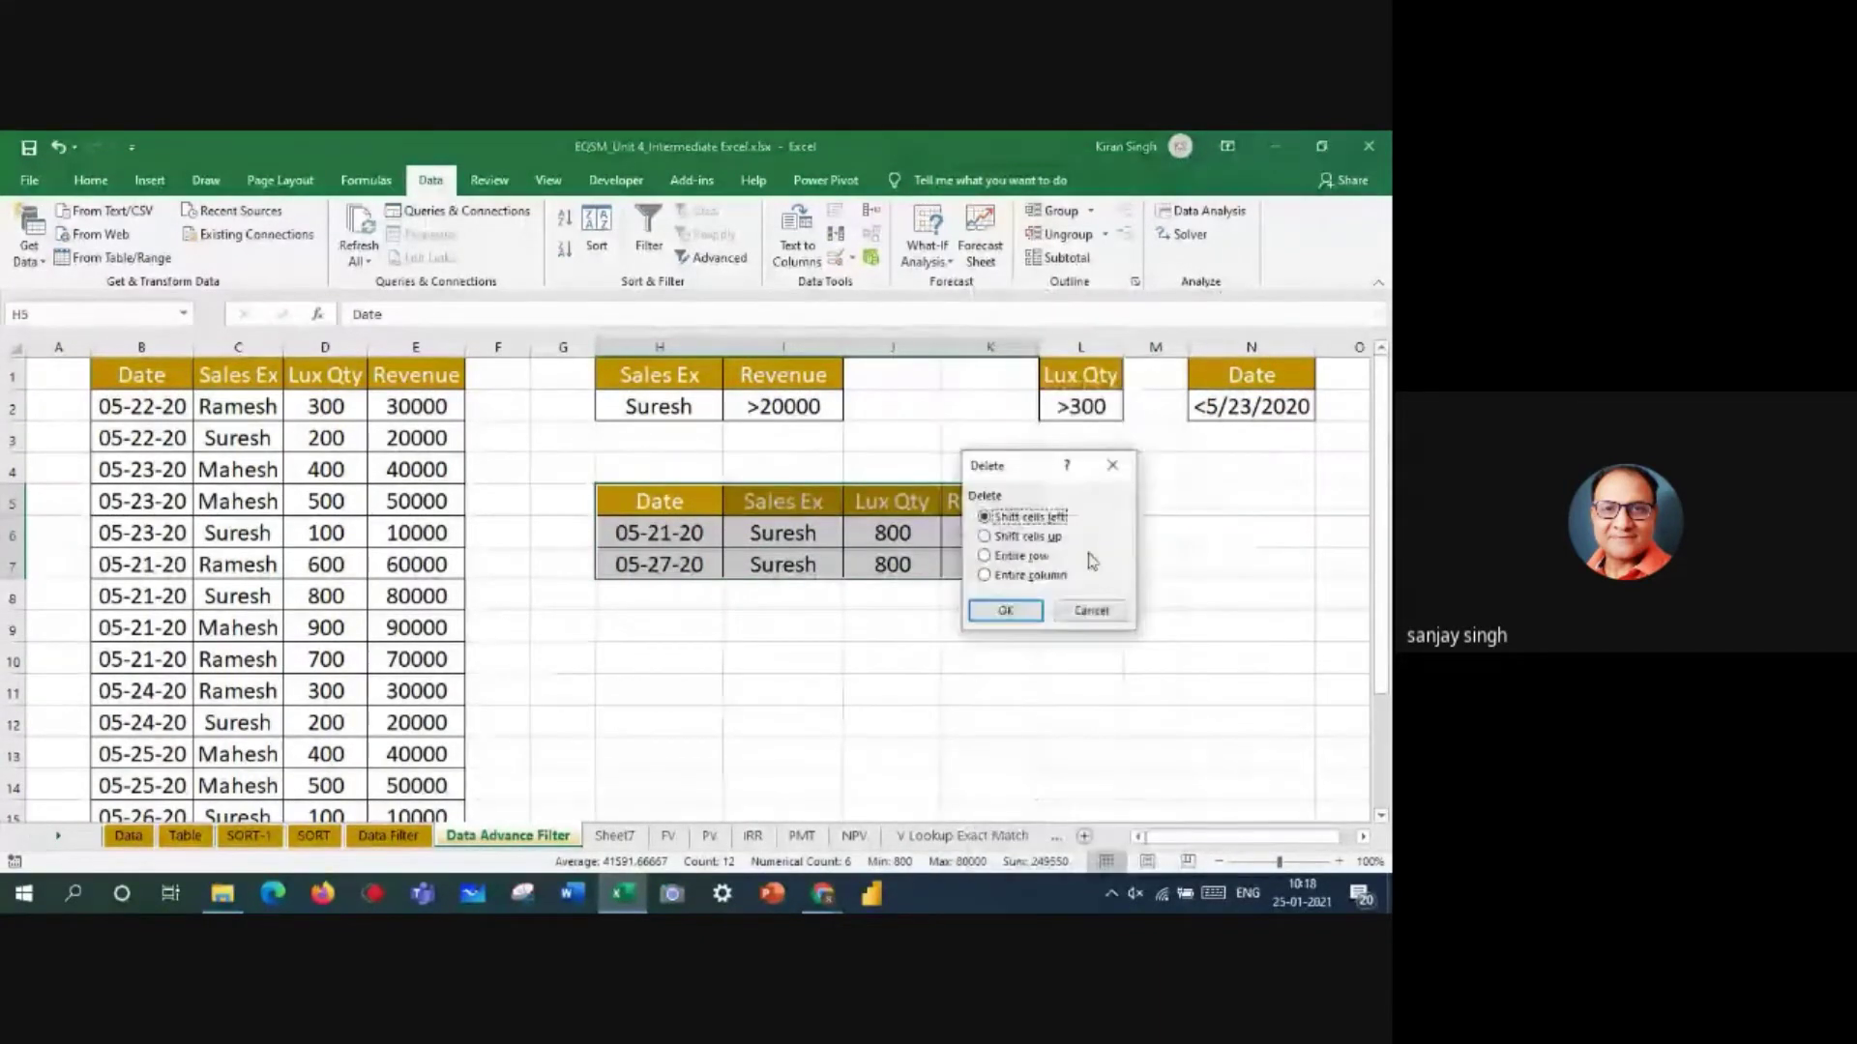
left_click(1006, 610)
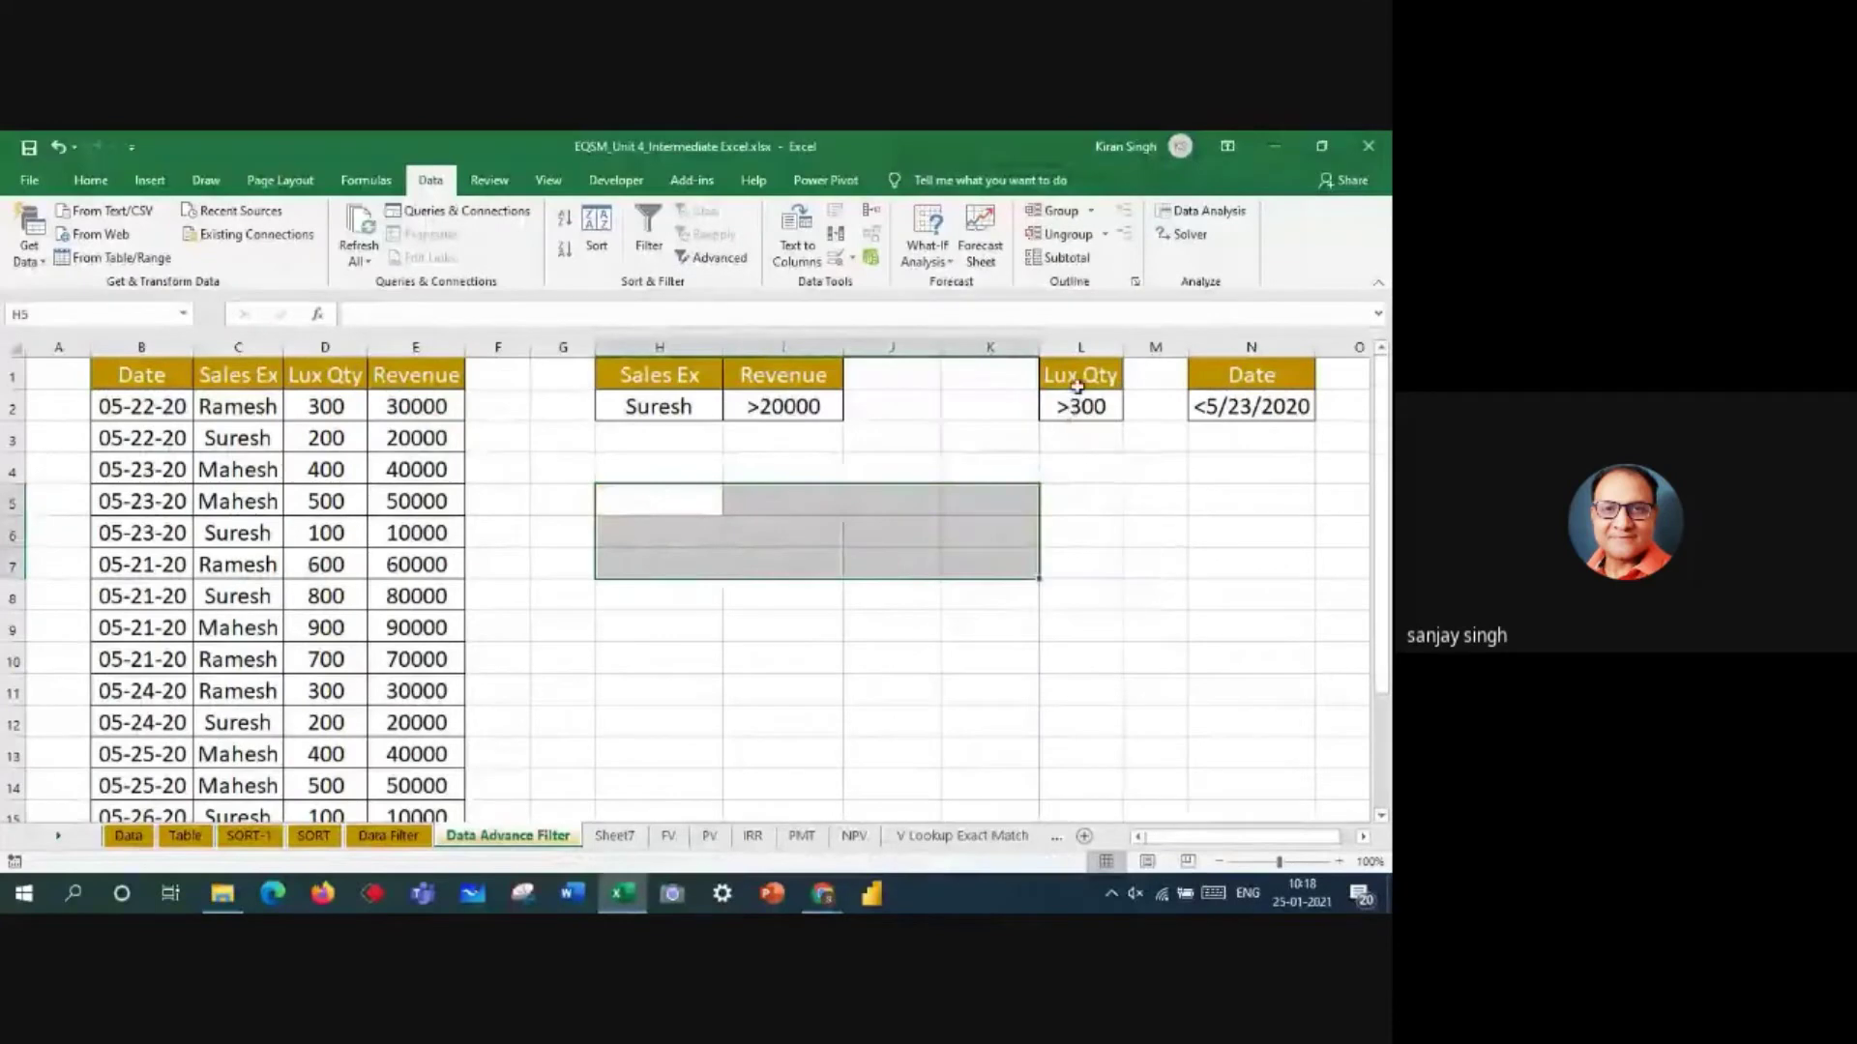
- Move the Lux Qty criterion to J1:J2 and change the Sales Ex criterion in H2 to the sales executive listed in C2
left_click_drag(1070, 373, 839, 395)
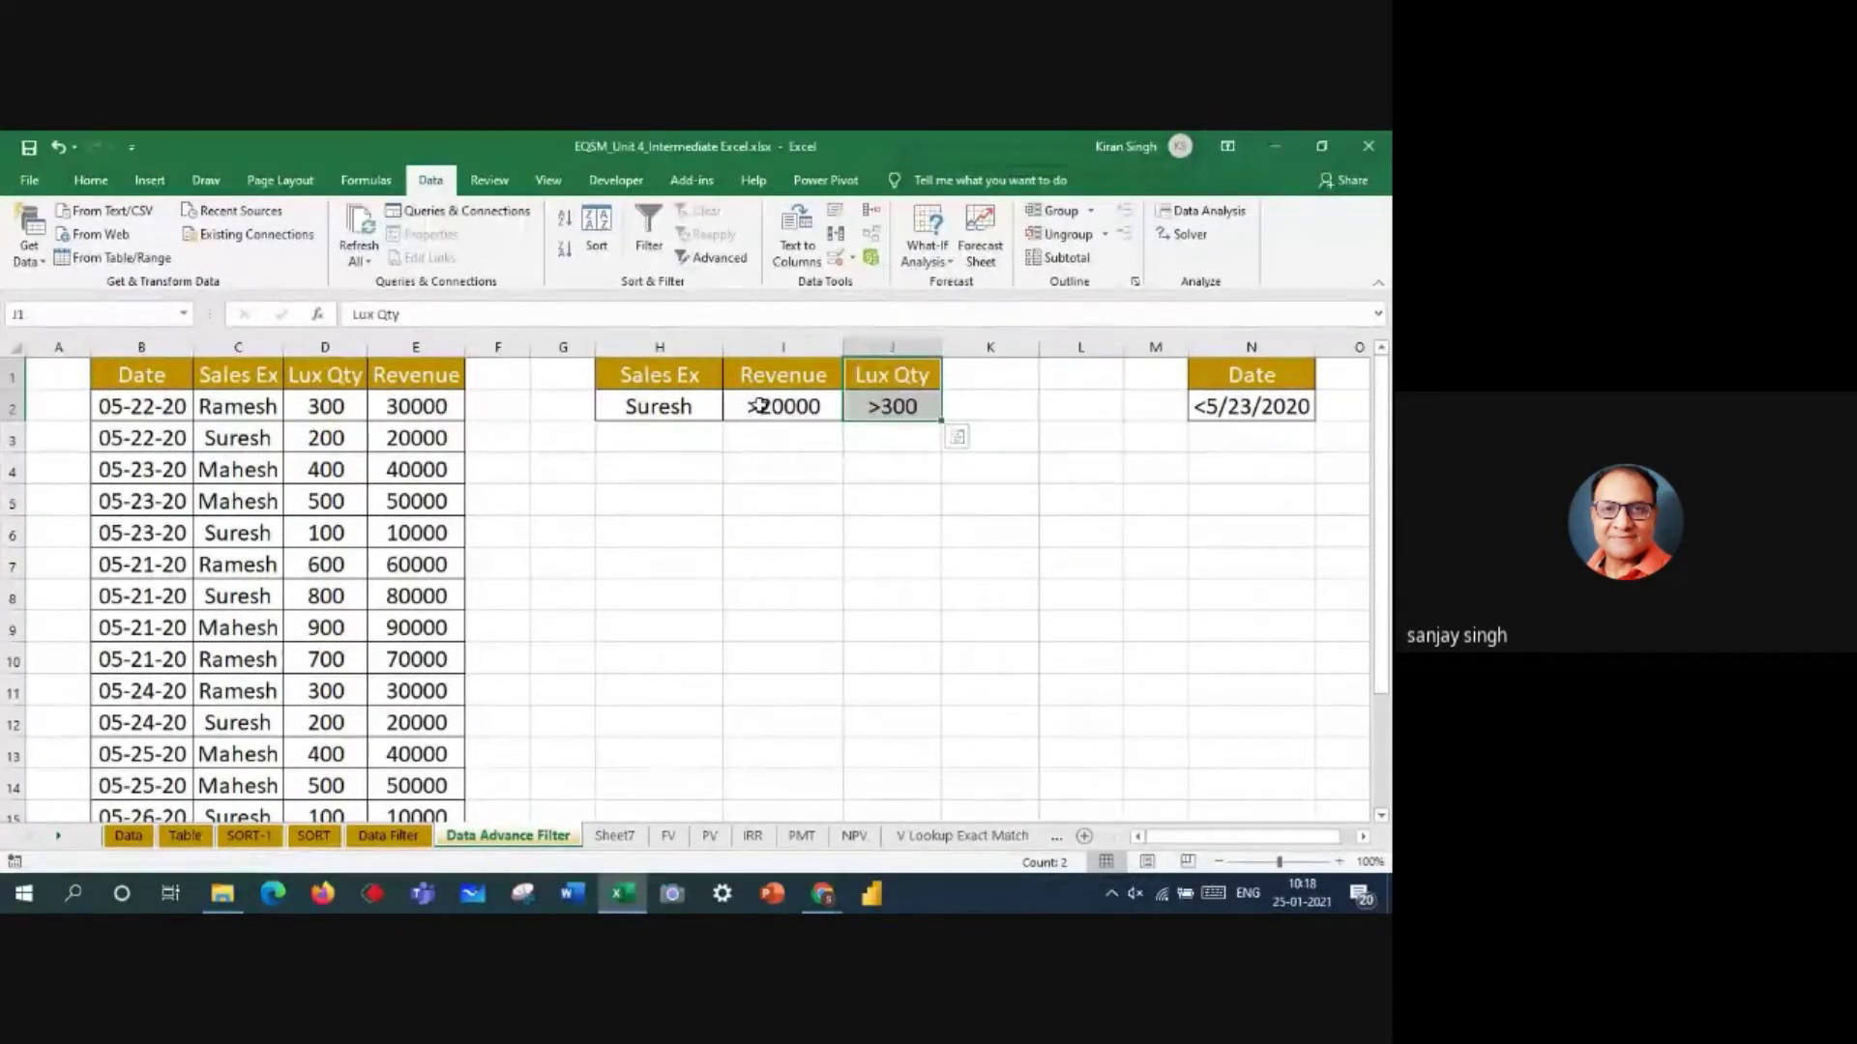
double_click(760, 405)
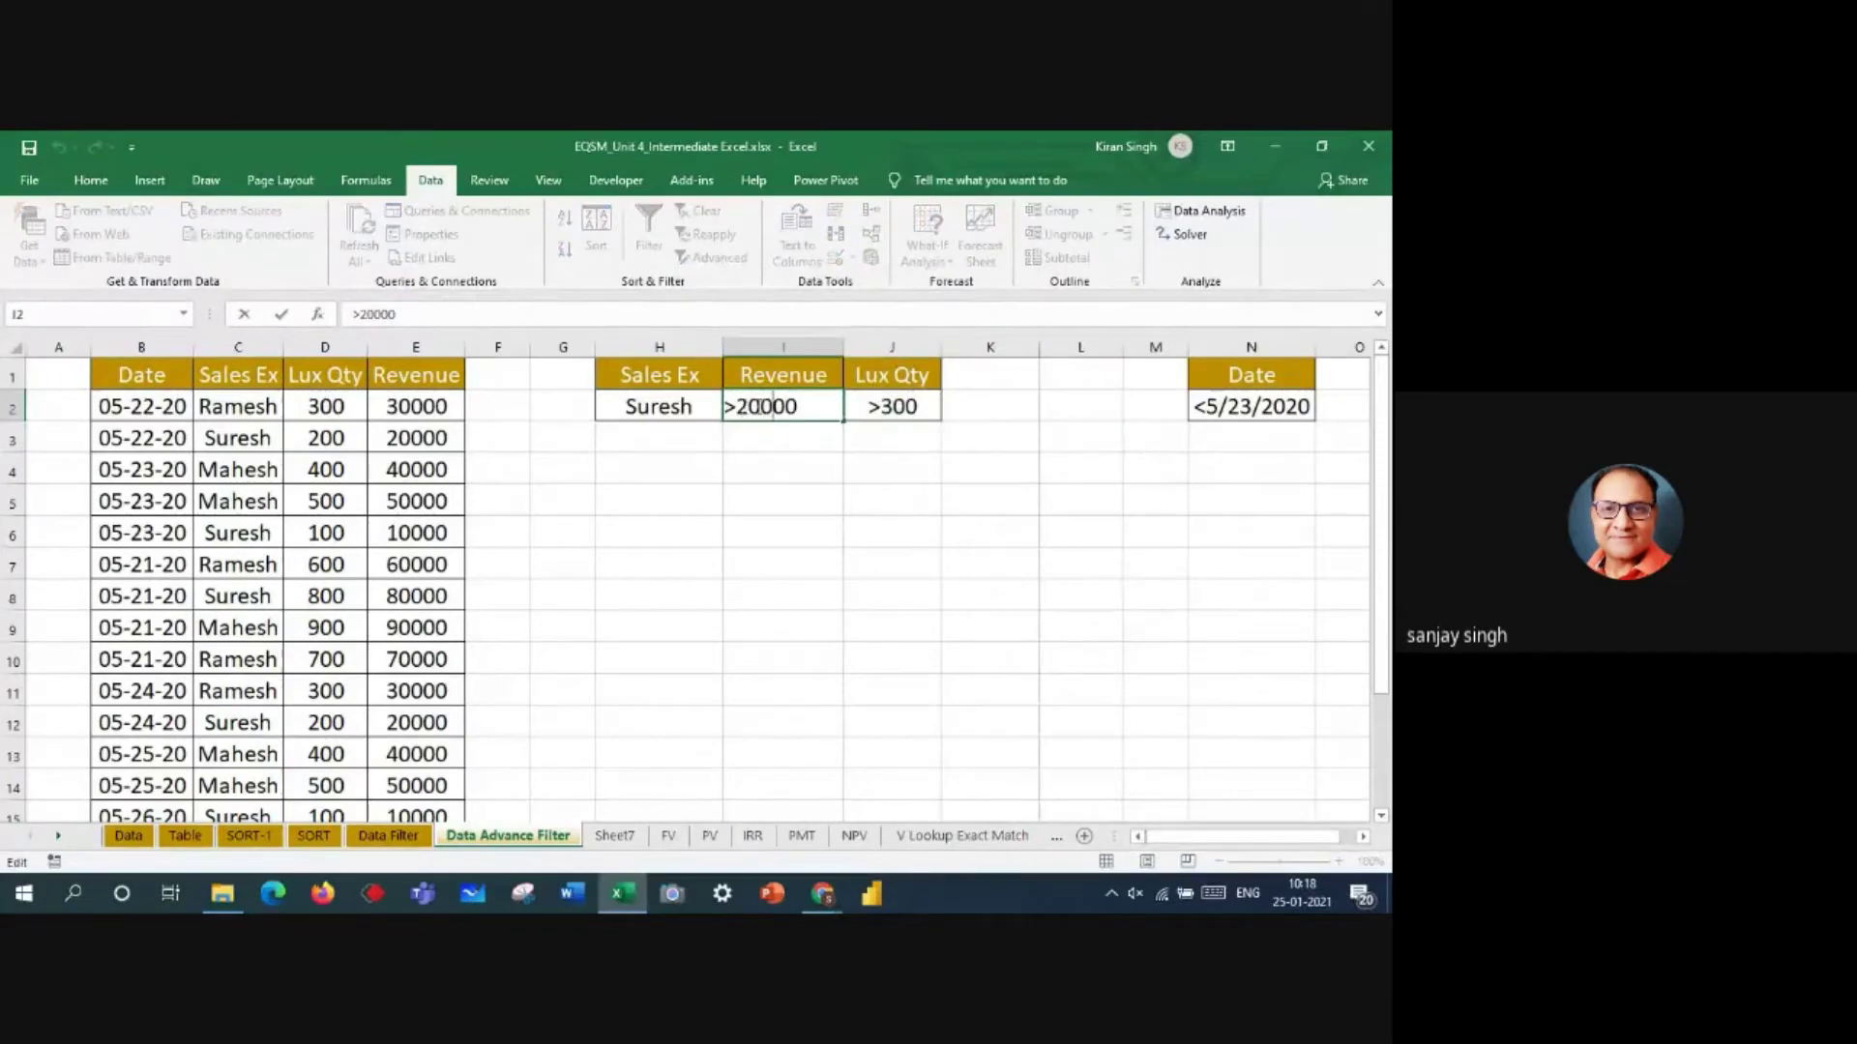
double_click(706, 406)
left_click_drag(664, 406, 602, 407)
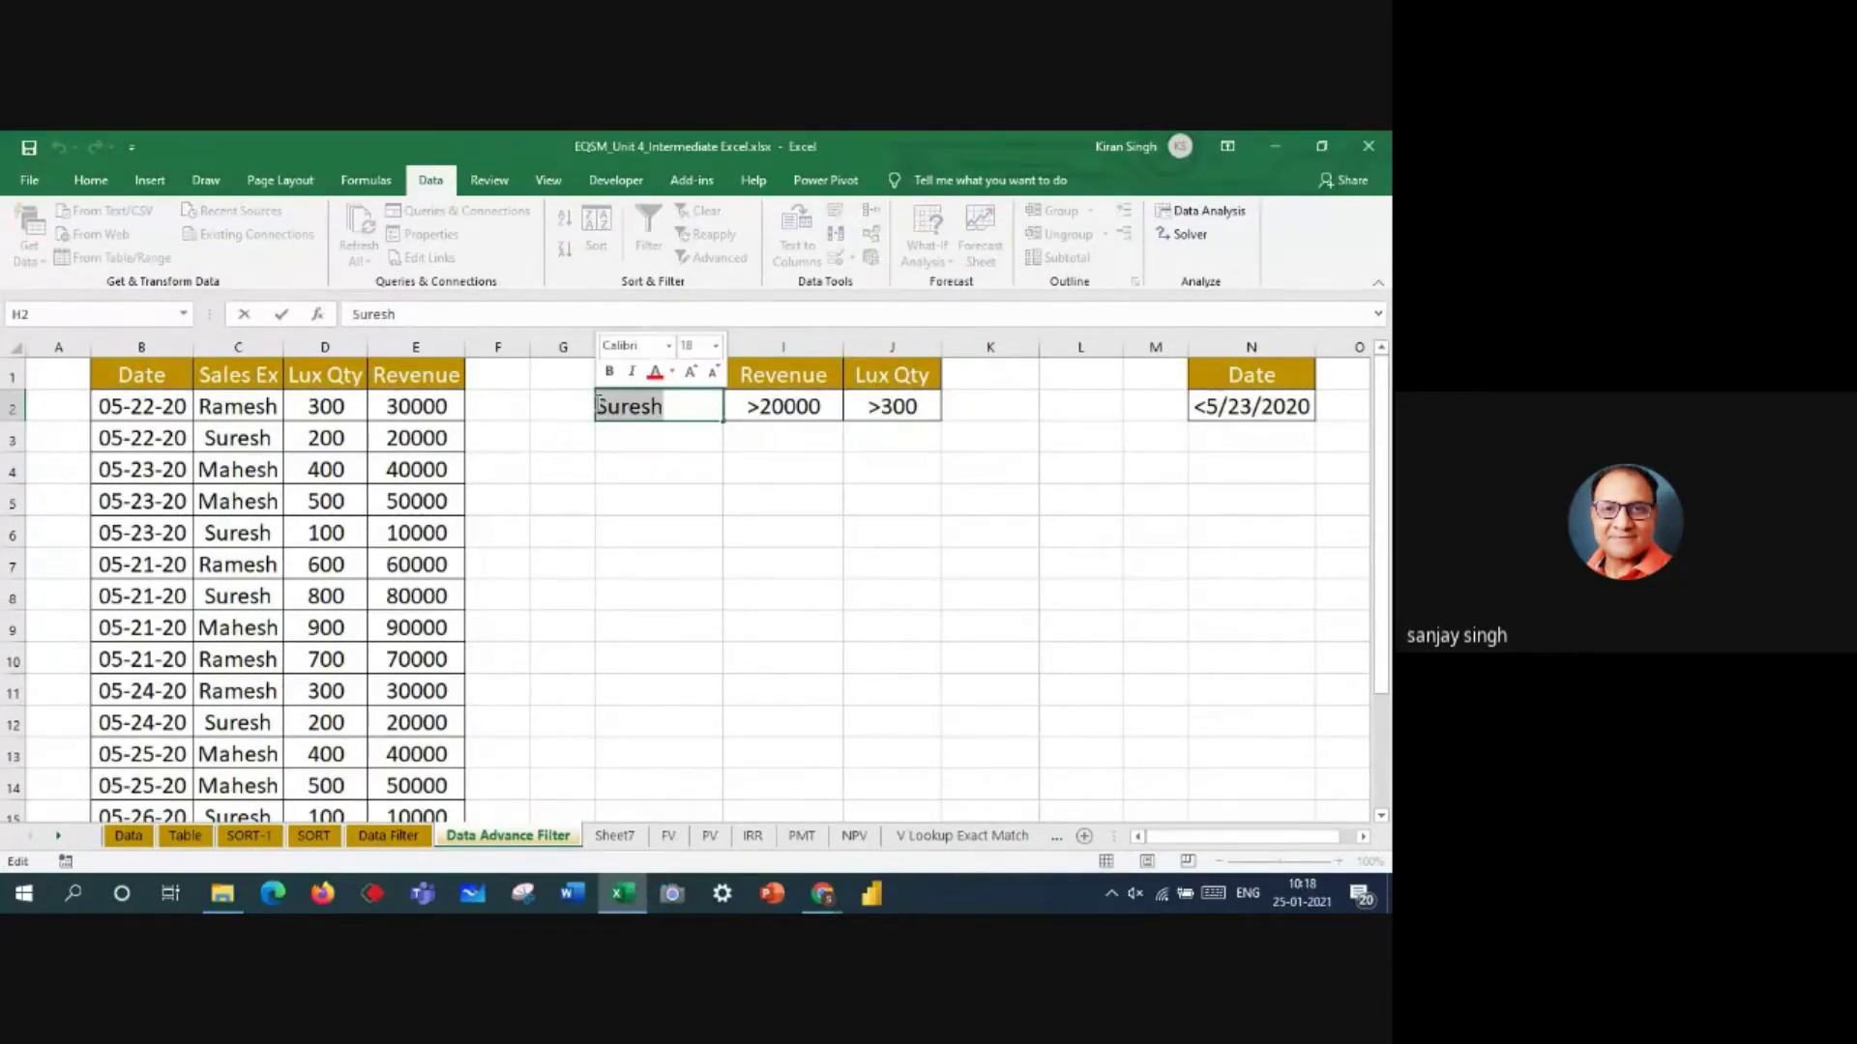
key("BackSpace")
type("Rame")
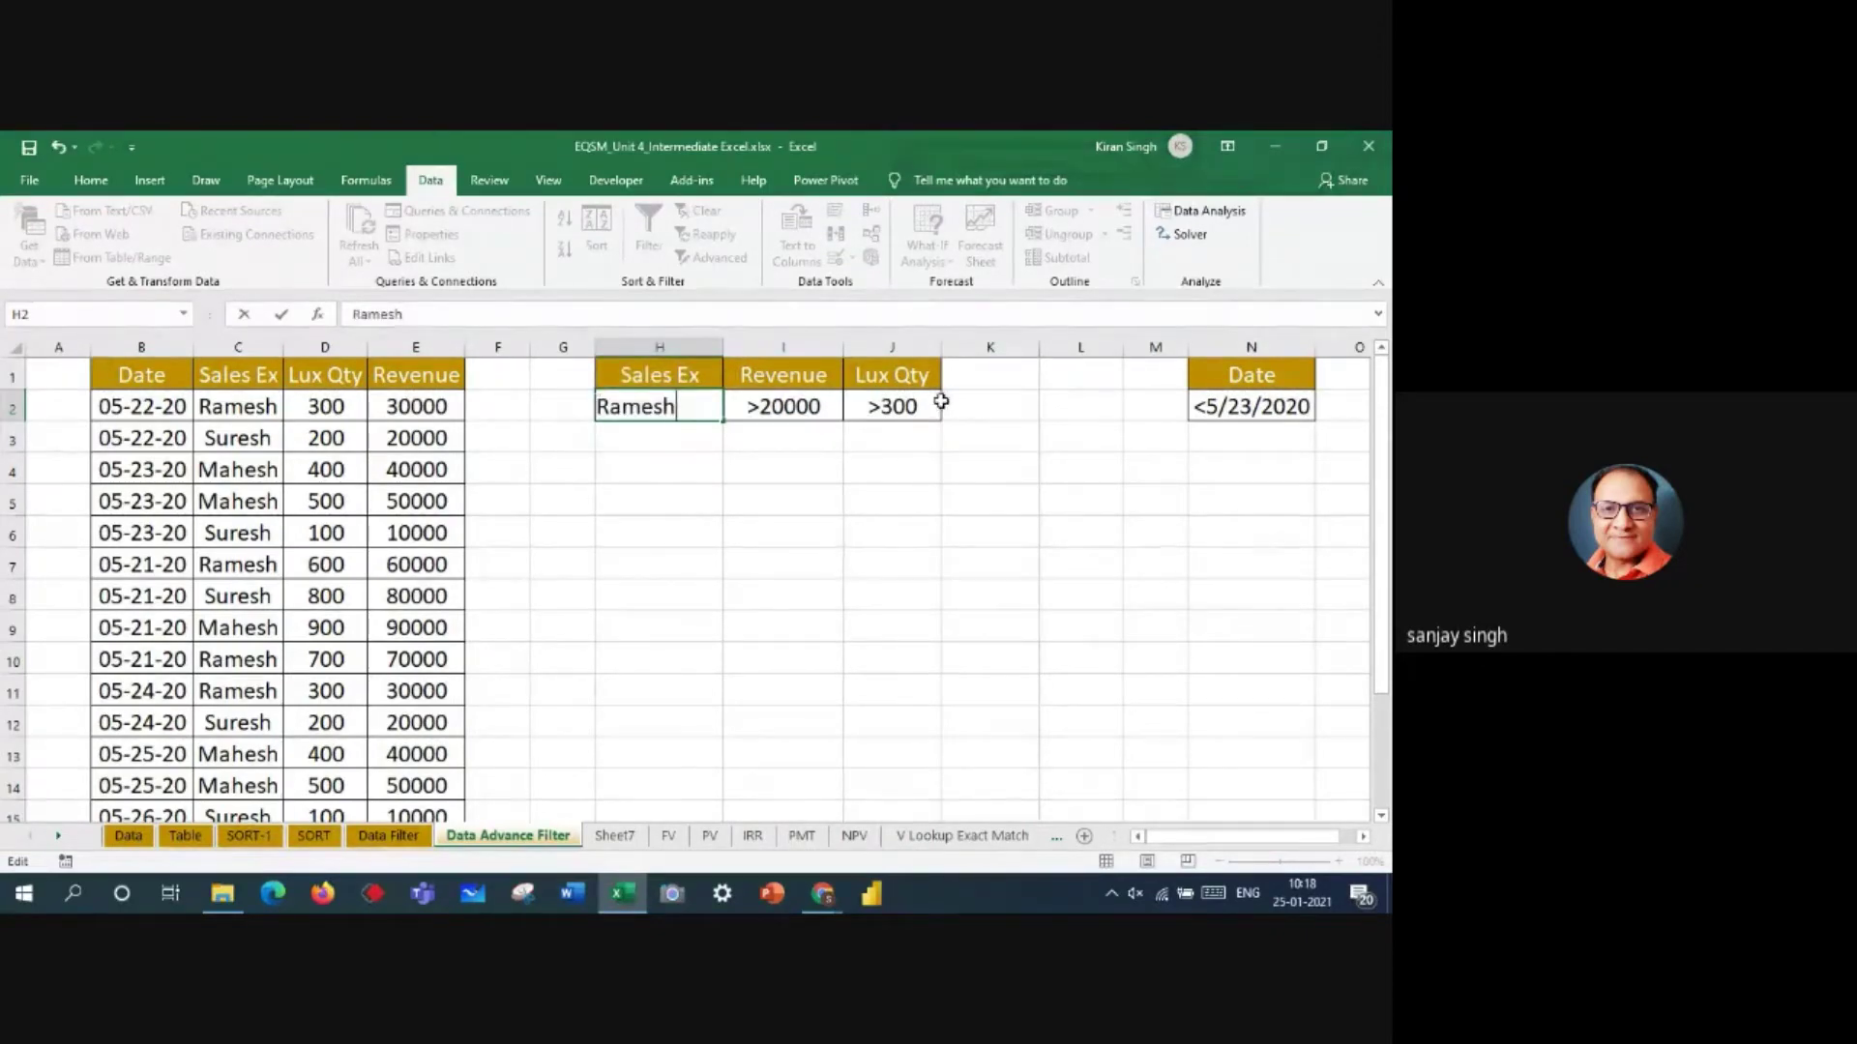
- Set the Revenue criterion in I2 to >40000
double_click(786, 410)
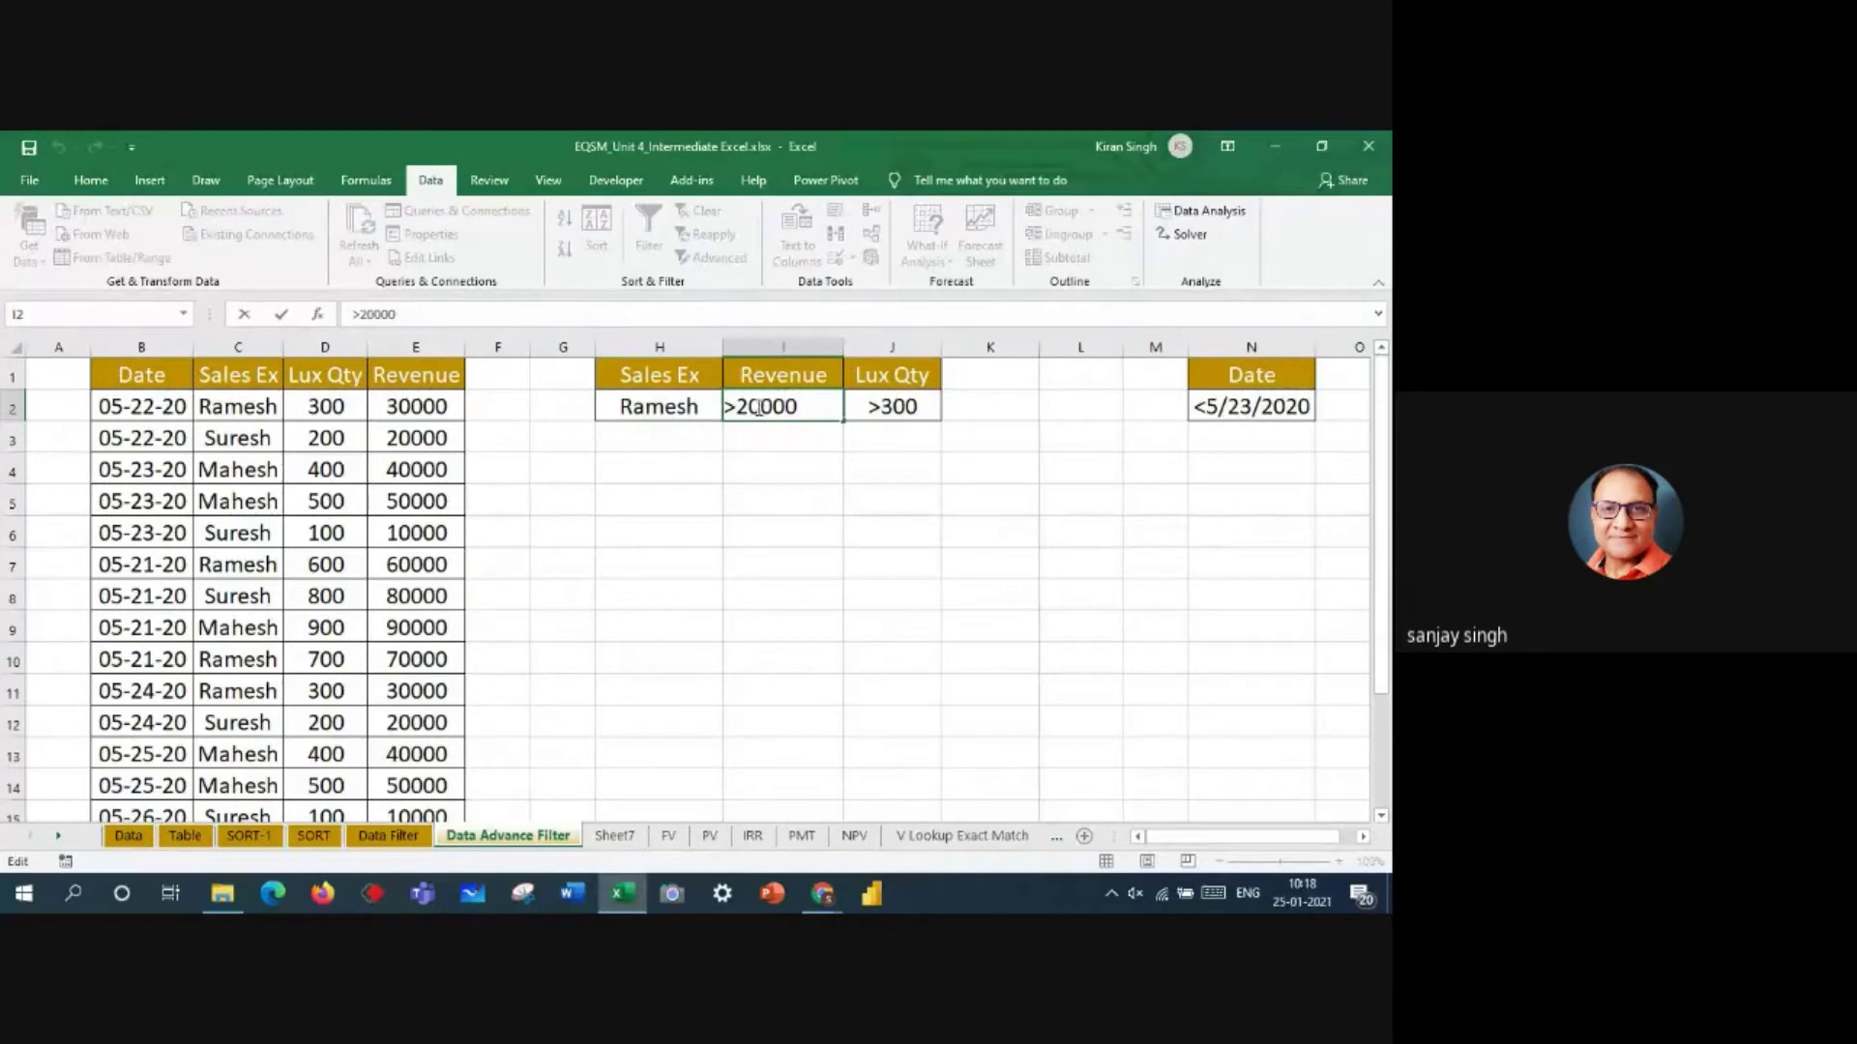
left_click_drag(765, 407, 735, 408)
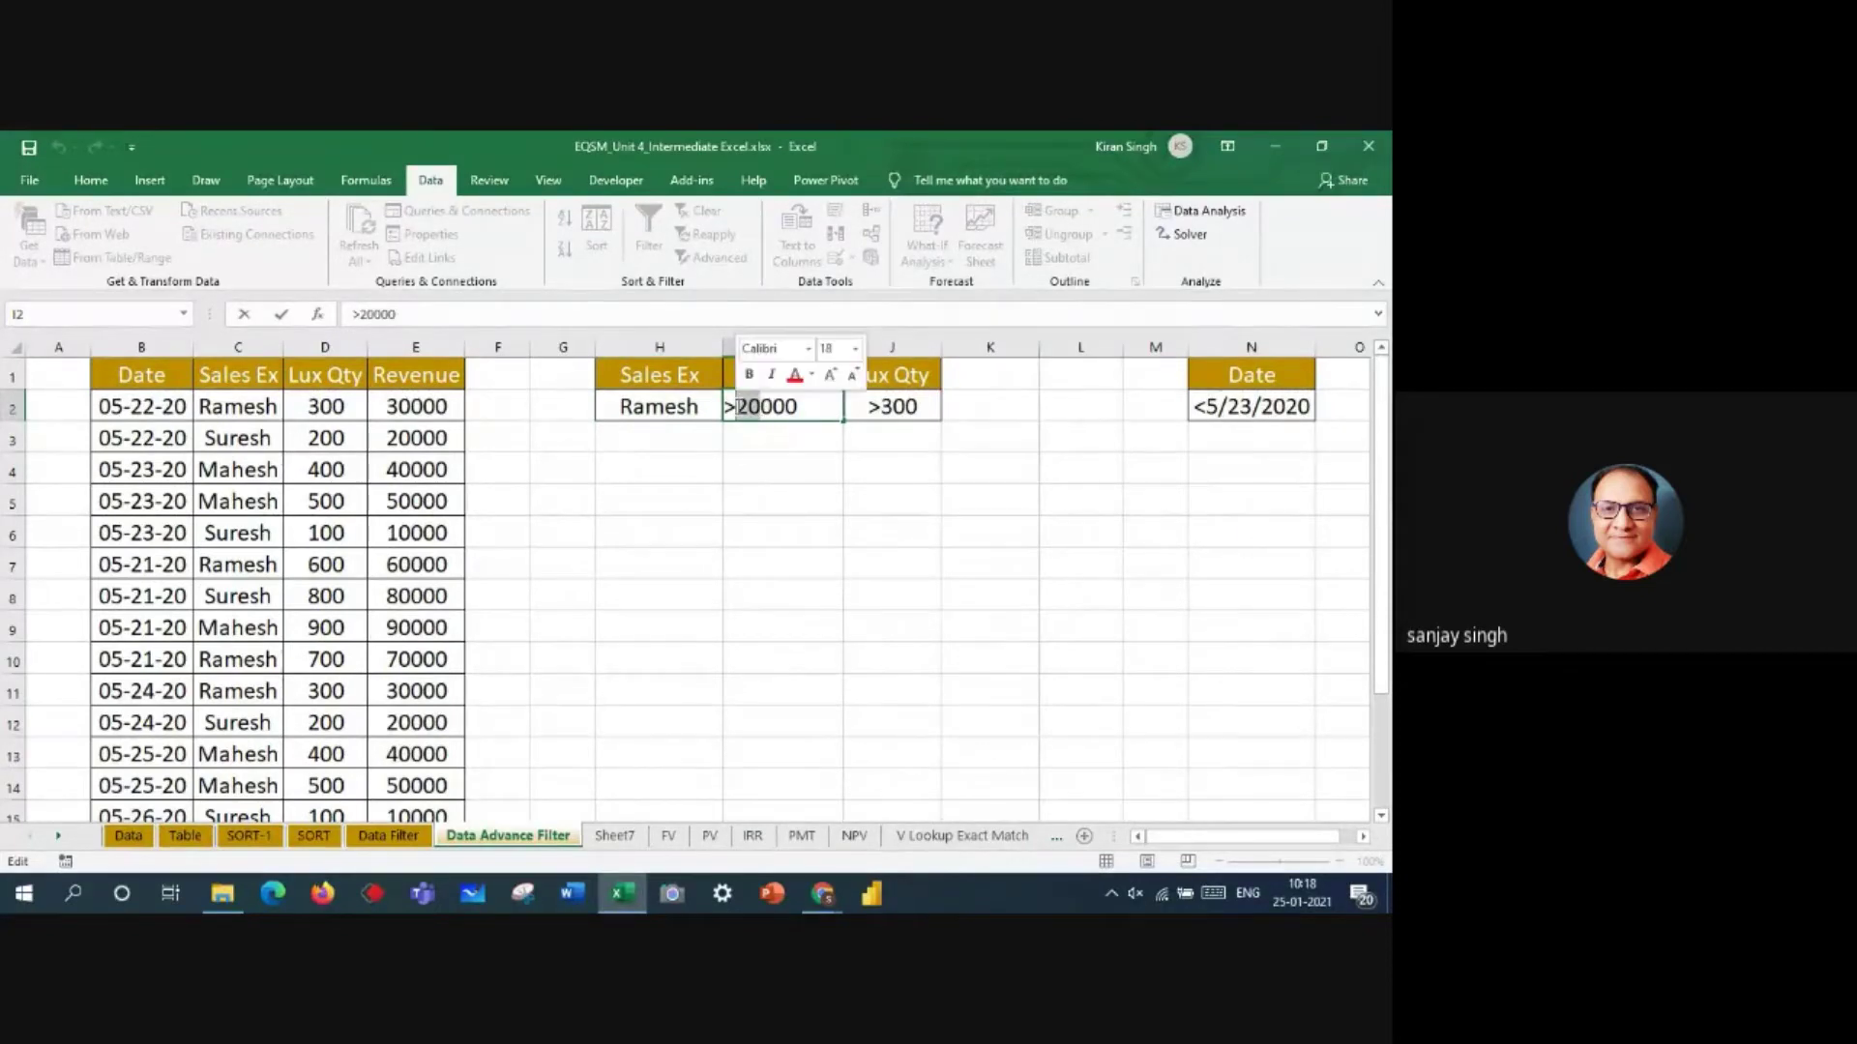
type("4")
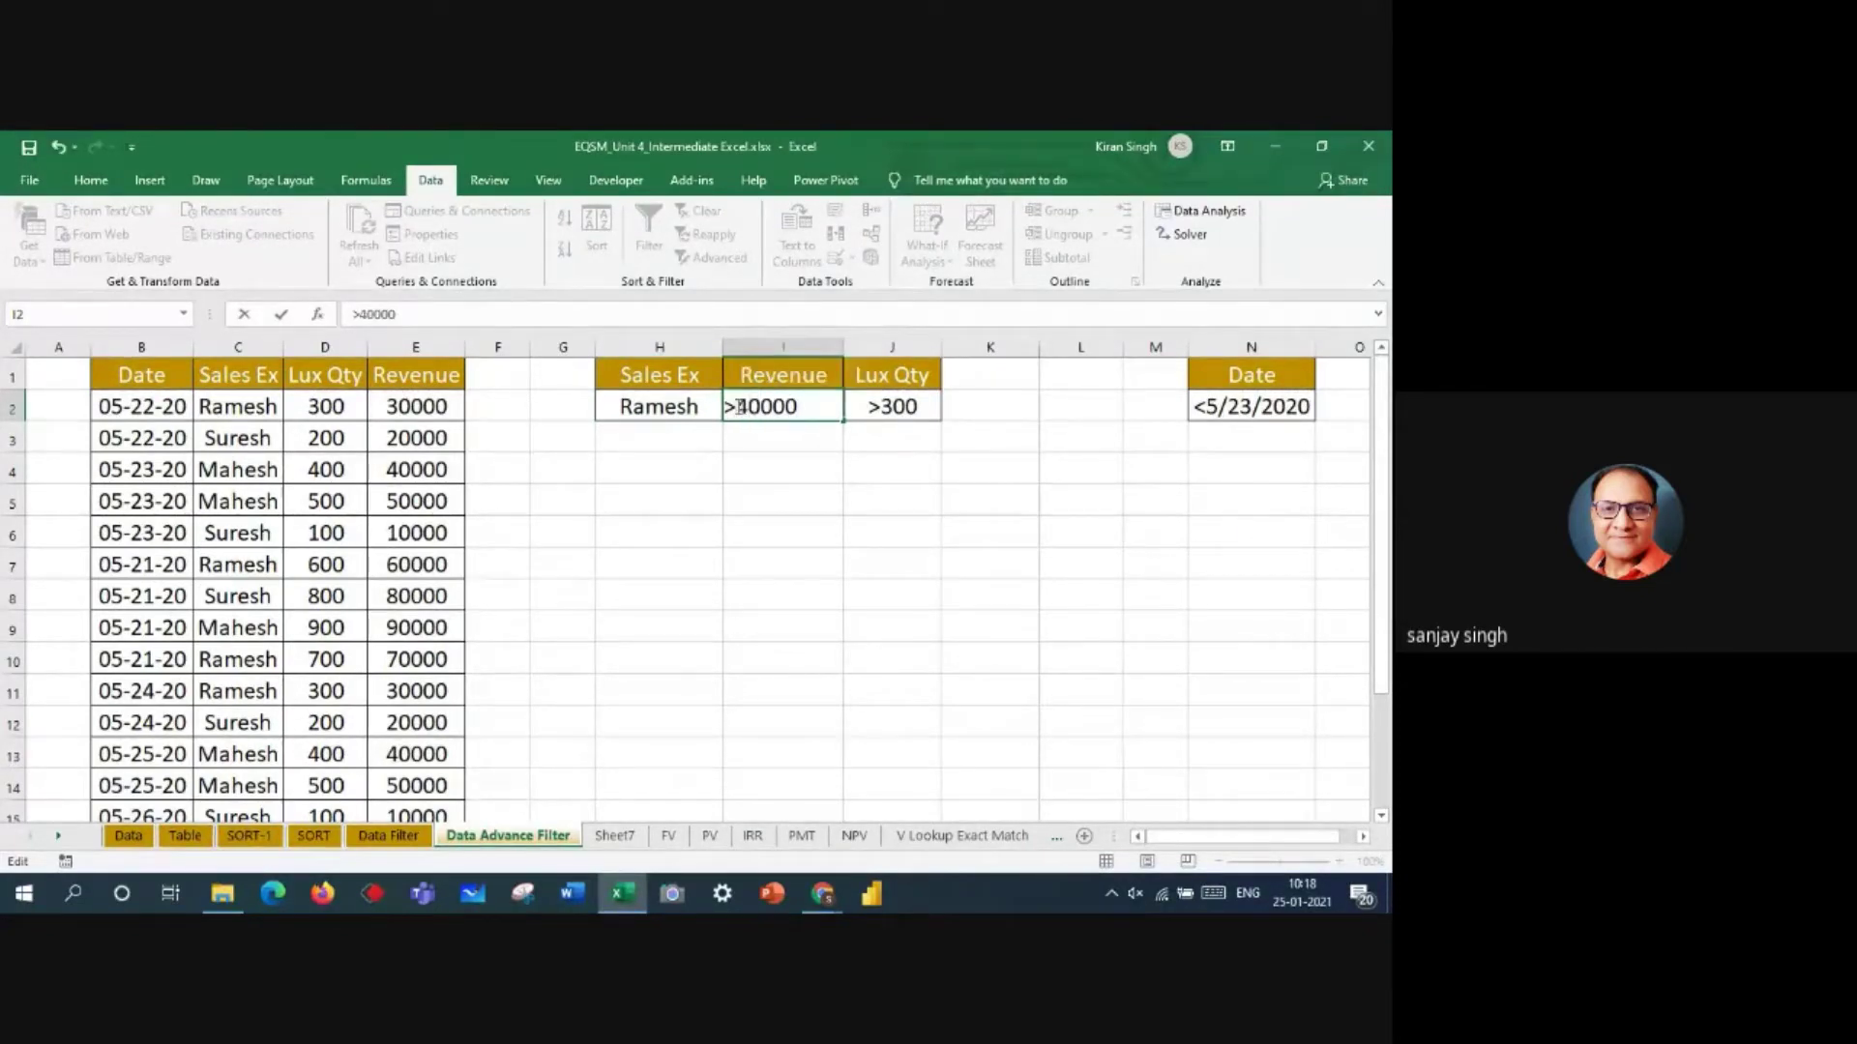
left_click(980, 524)
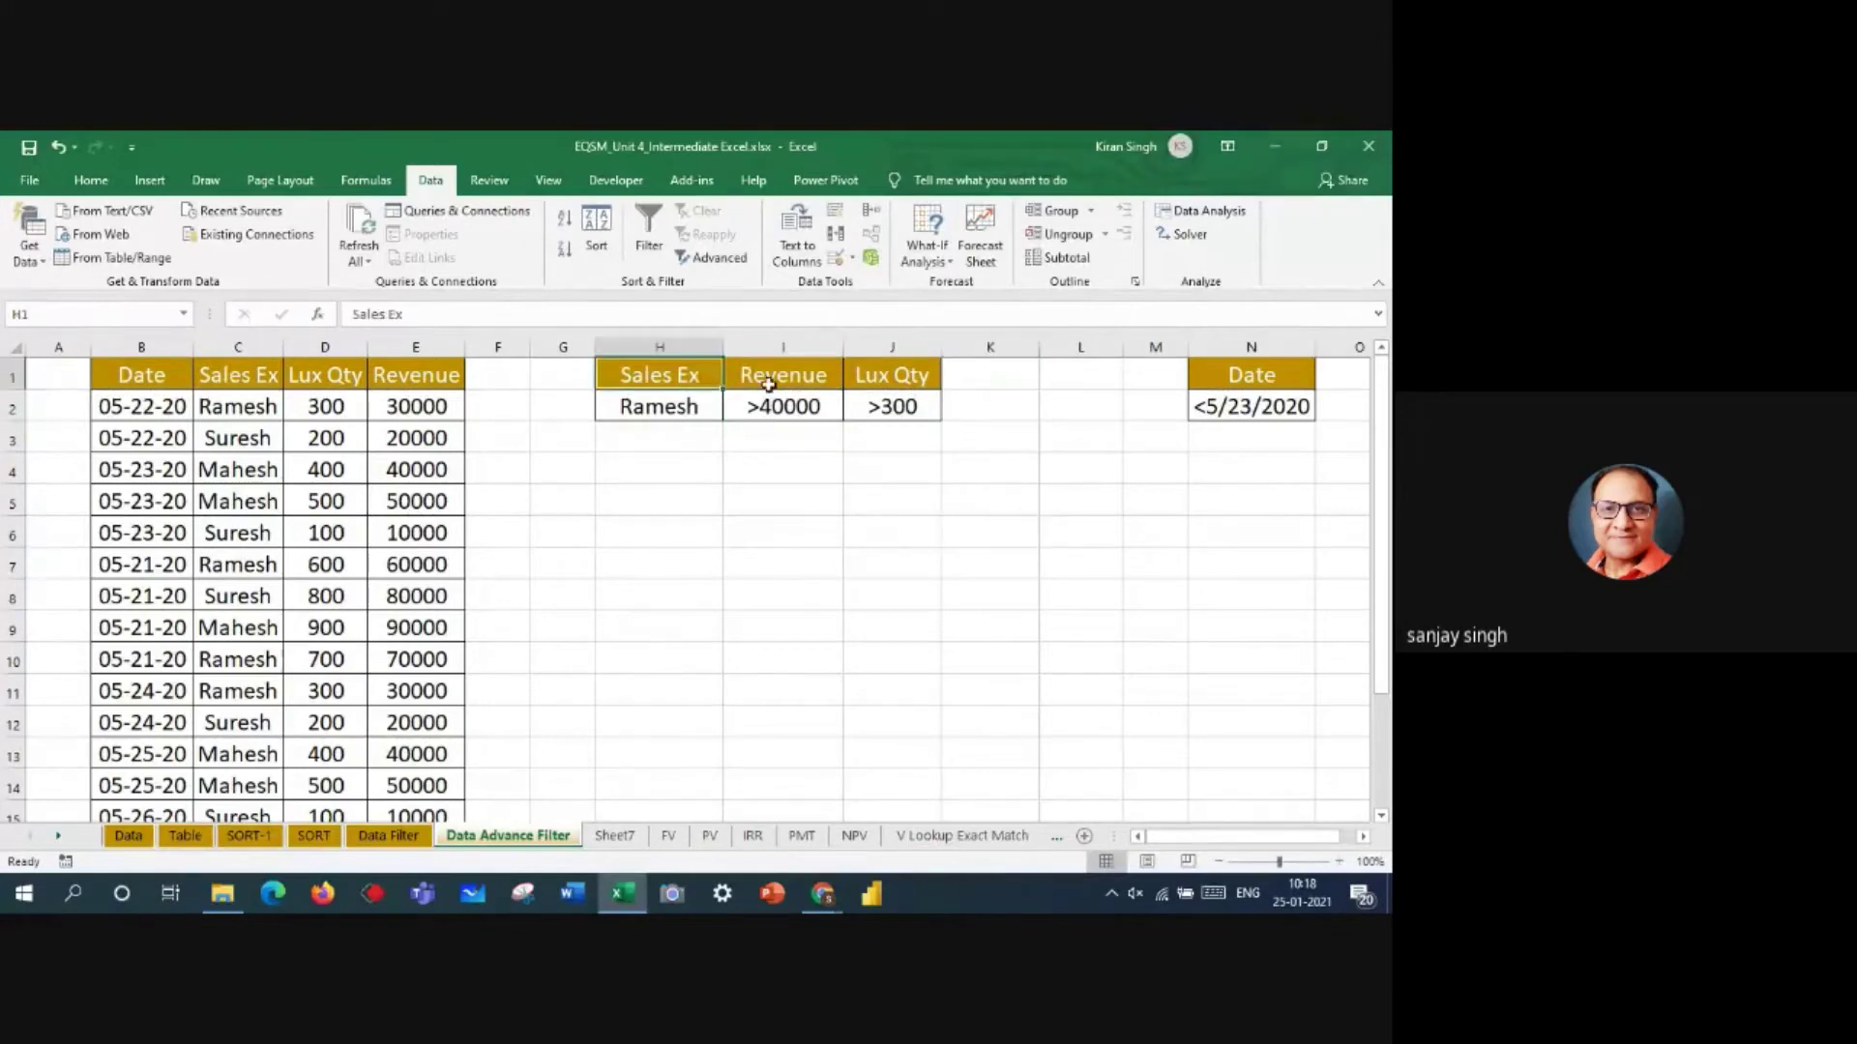
- Start an Advanced Filter on the sales table and replace its criteria range with the three criteria in H1:J2
left_click_drag(704, 370, 912, 399)
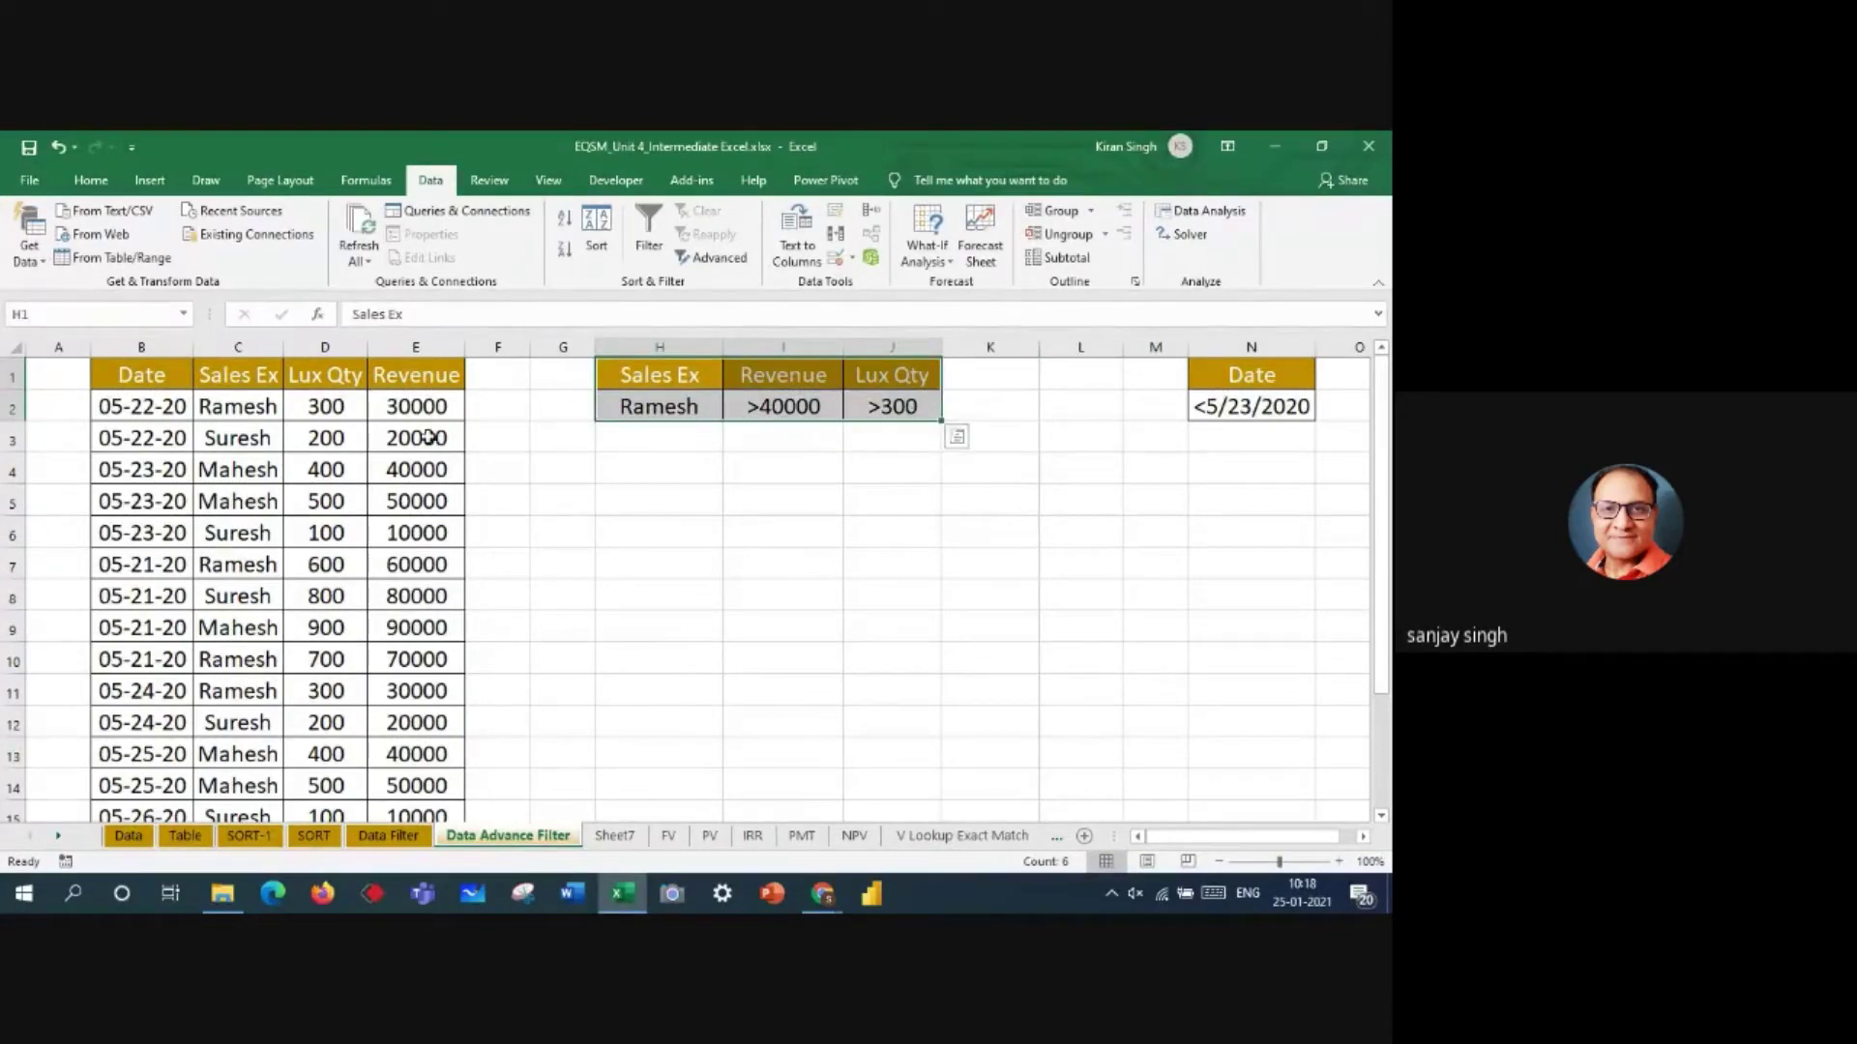
left_click(241, 433)
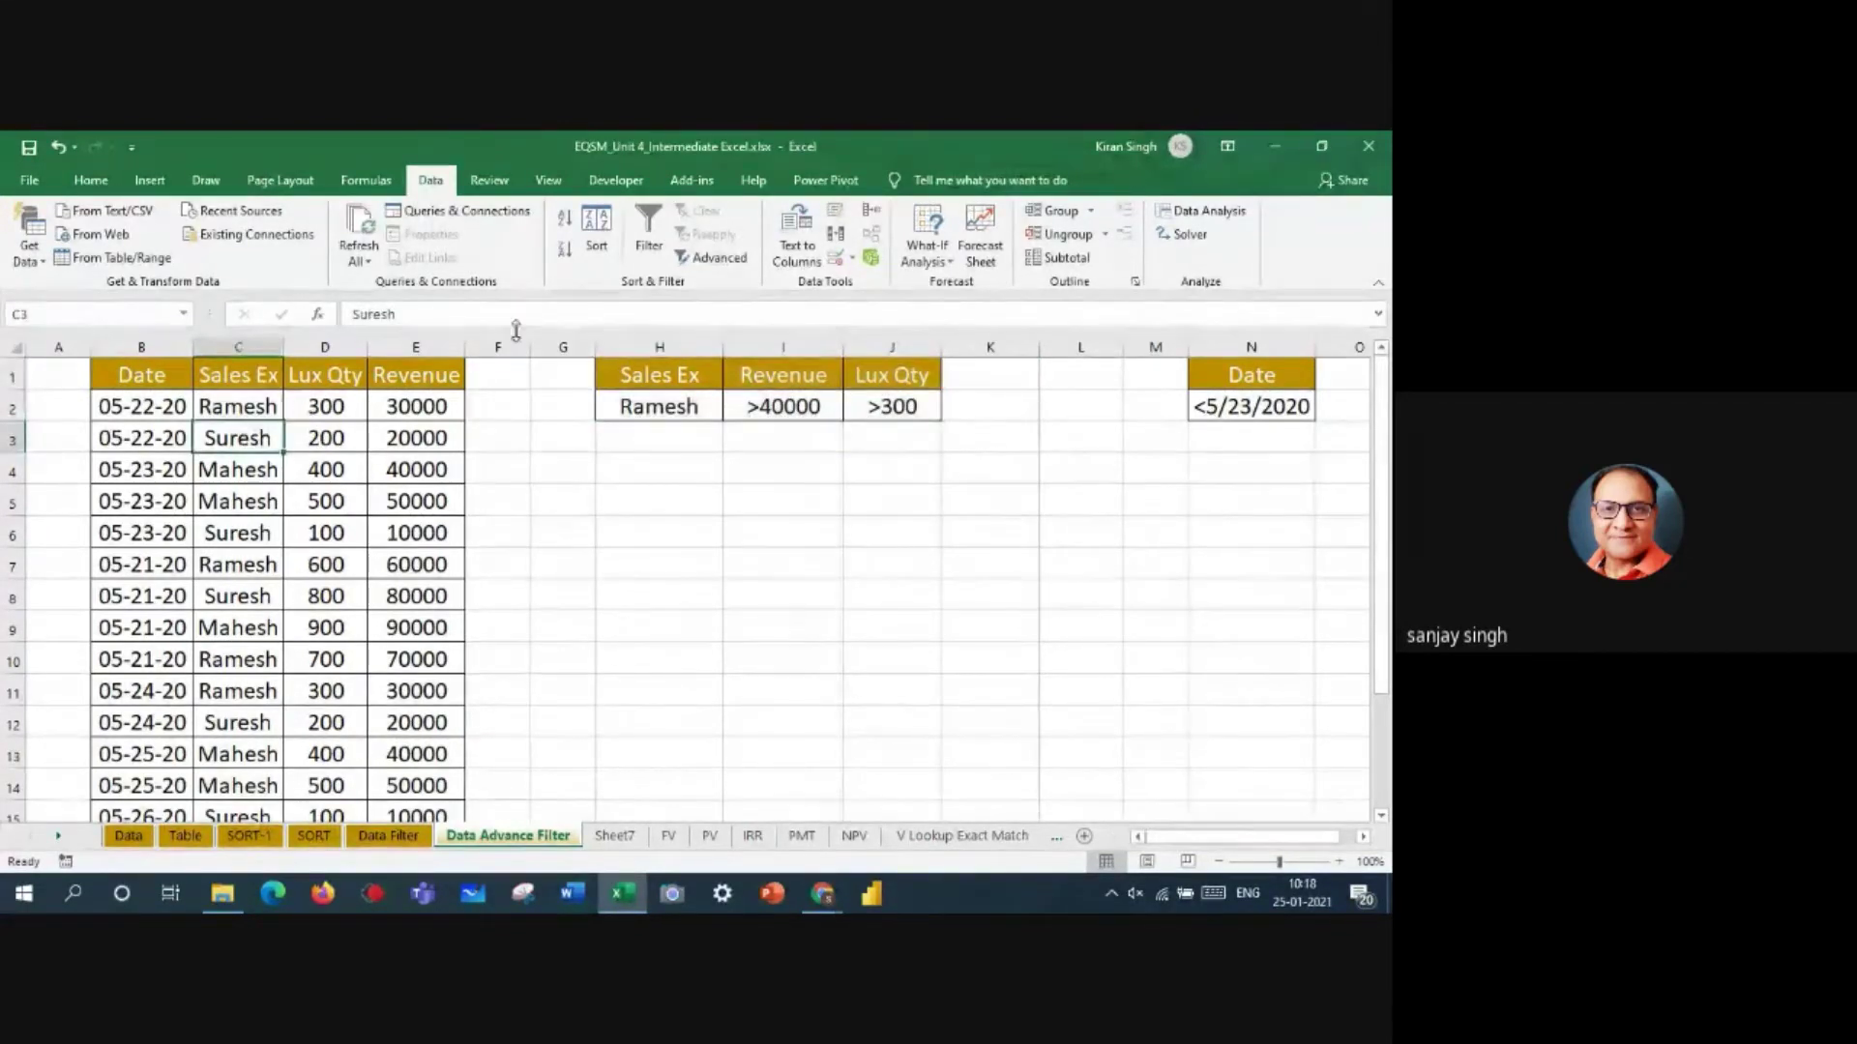
left_click(717, 257)
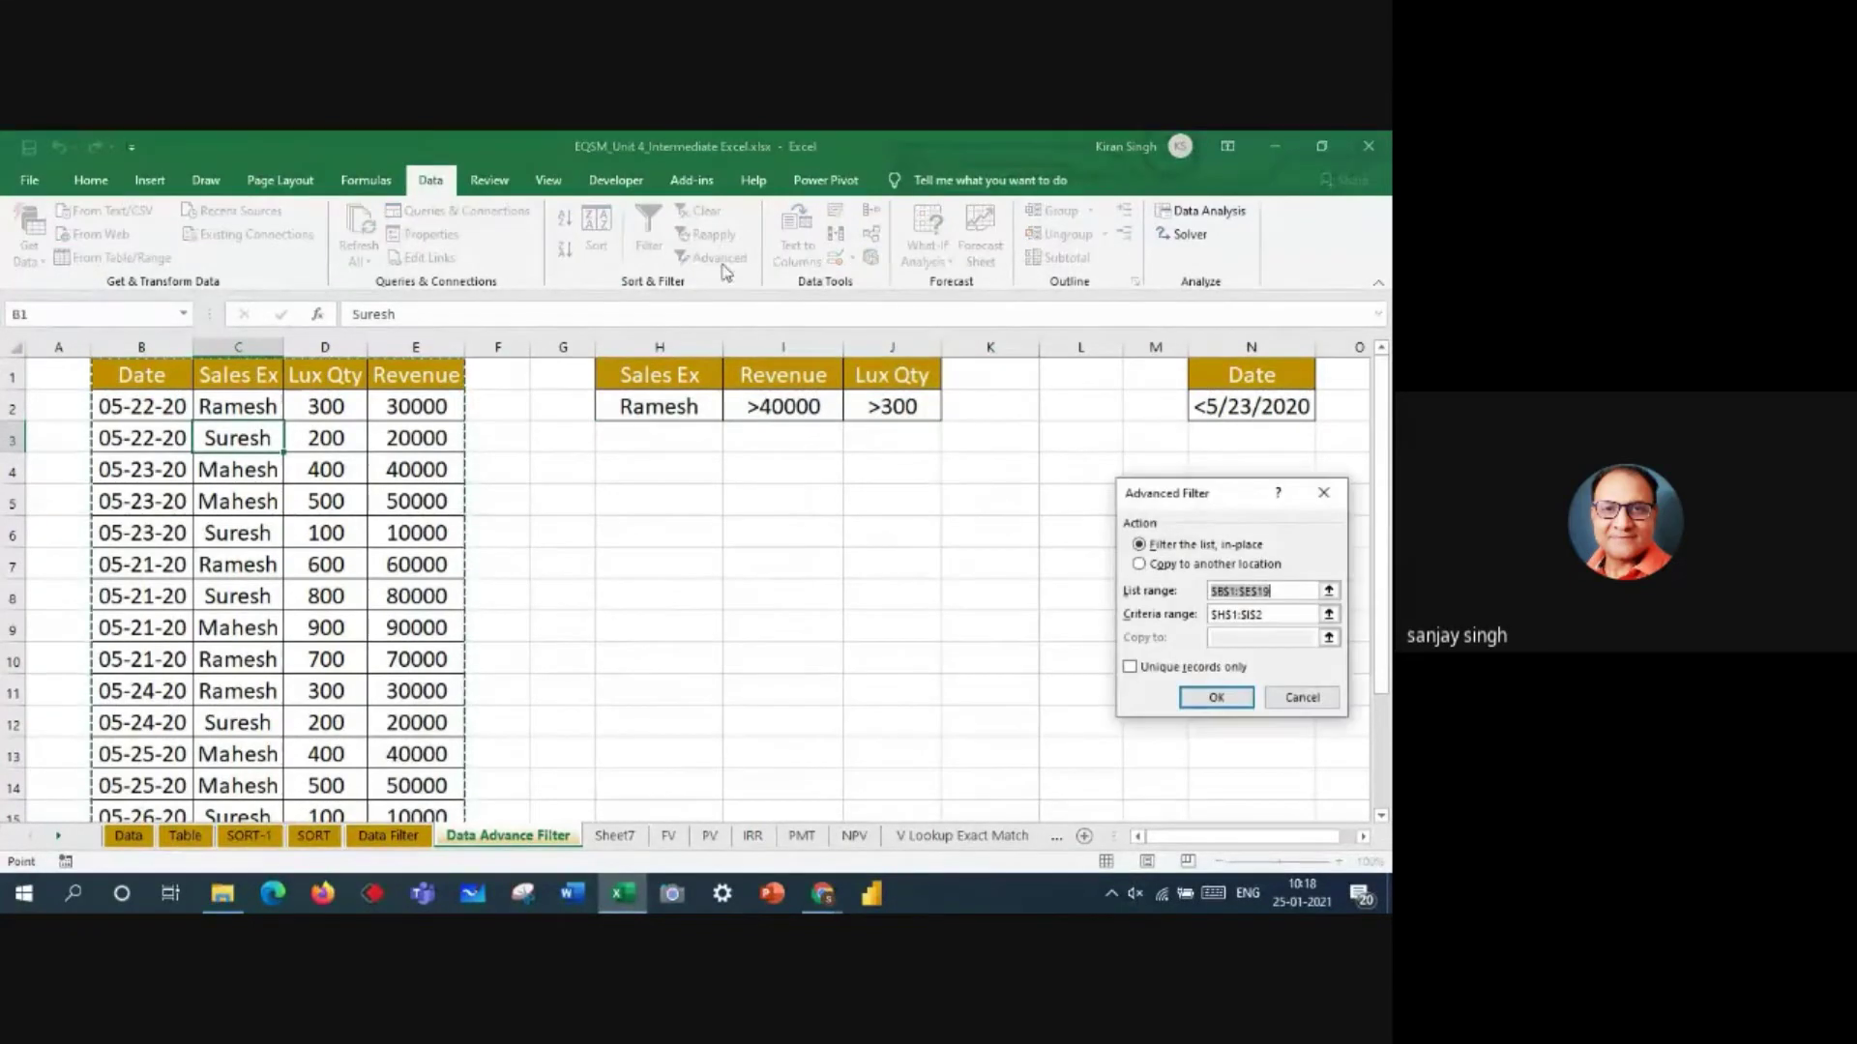
left_click(1250, 616)
left_click_drag(1231, 617, 1204, 619)
key("BackSpace")
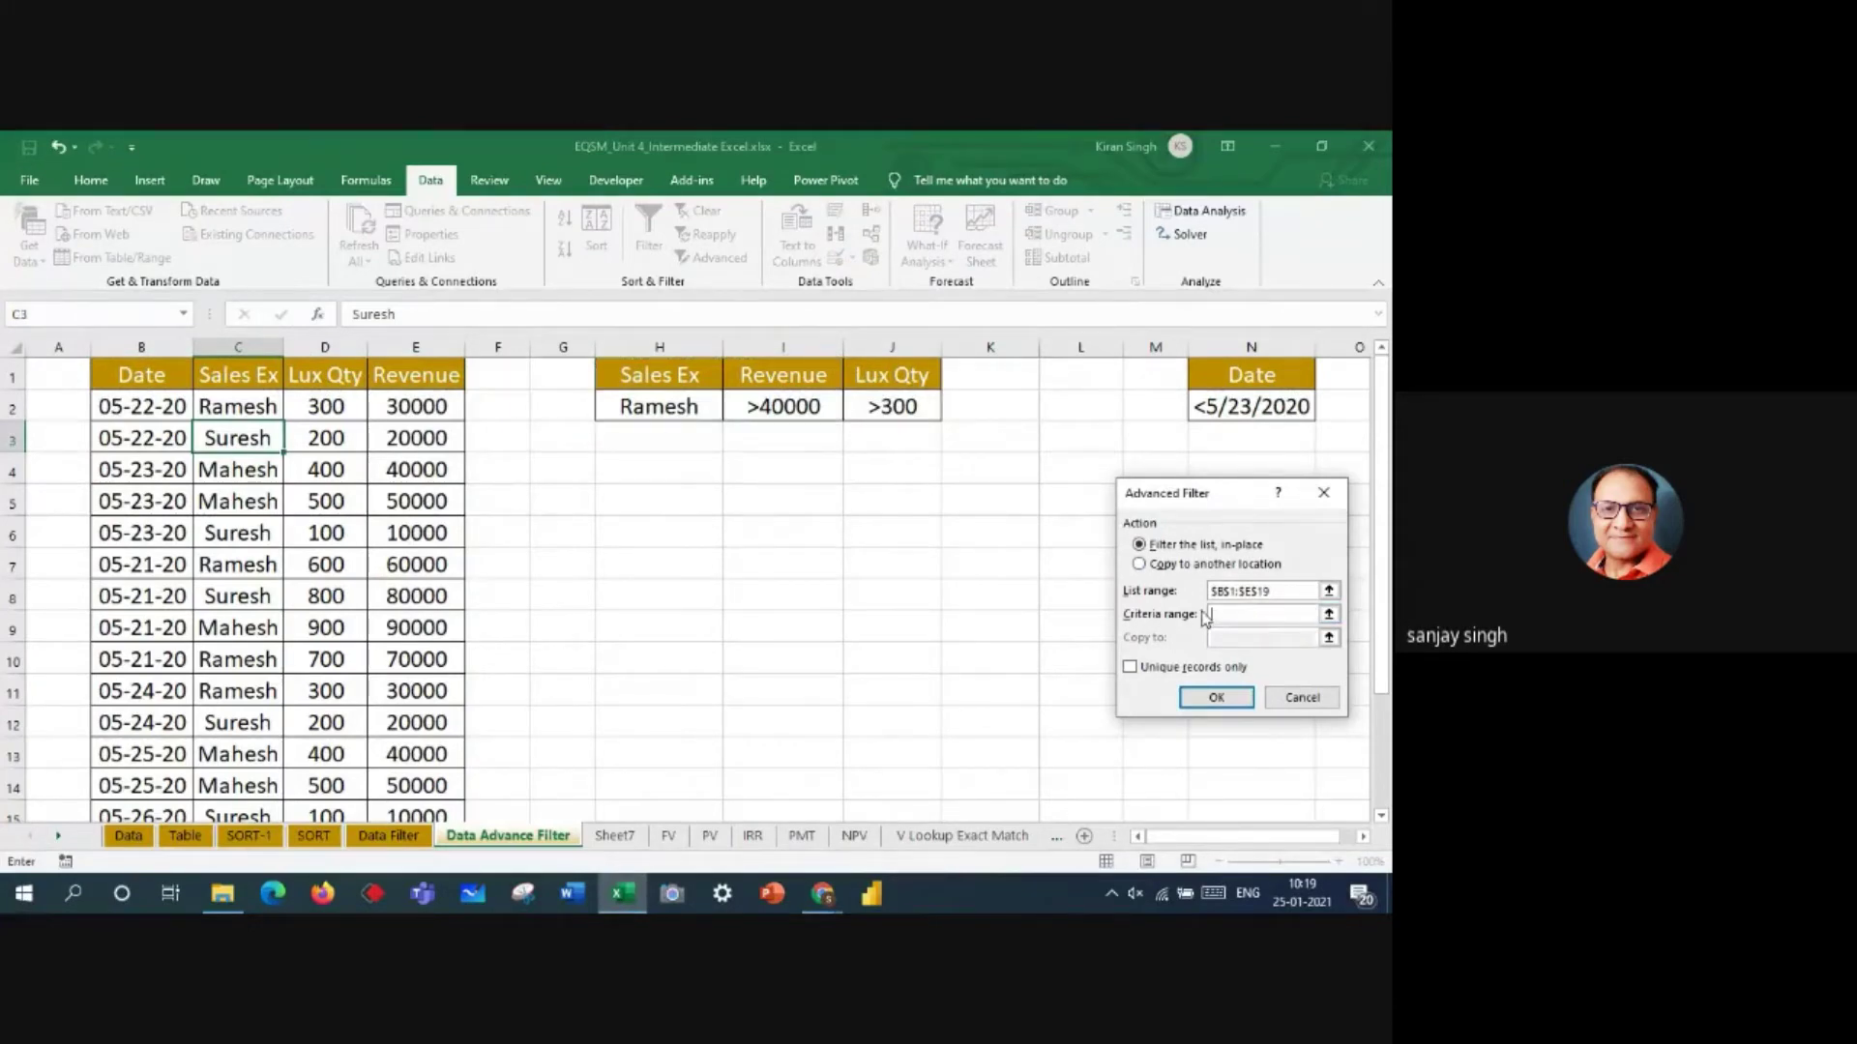
left_click_drag(705, 377, 861, 404)
- Have the three-criteria Advanced Filter copy the matching records to another location starting at H5, and run it
left_click(1139, 564)
left_click(1249, 637)
left_click(643, 493)
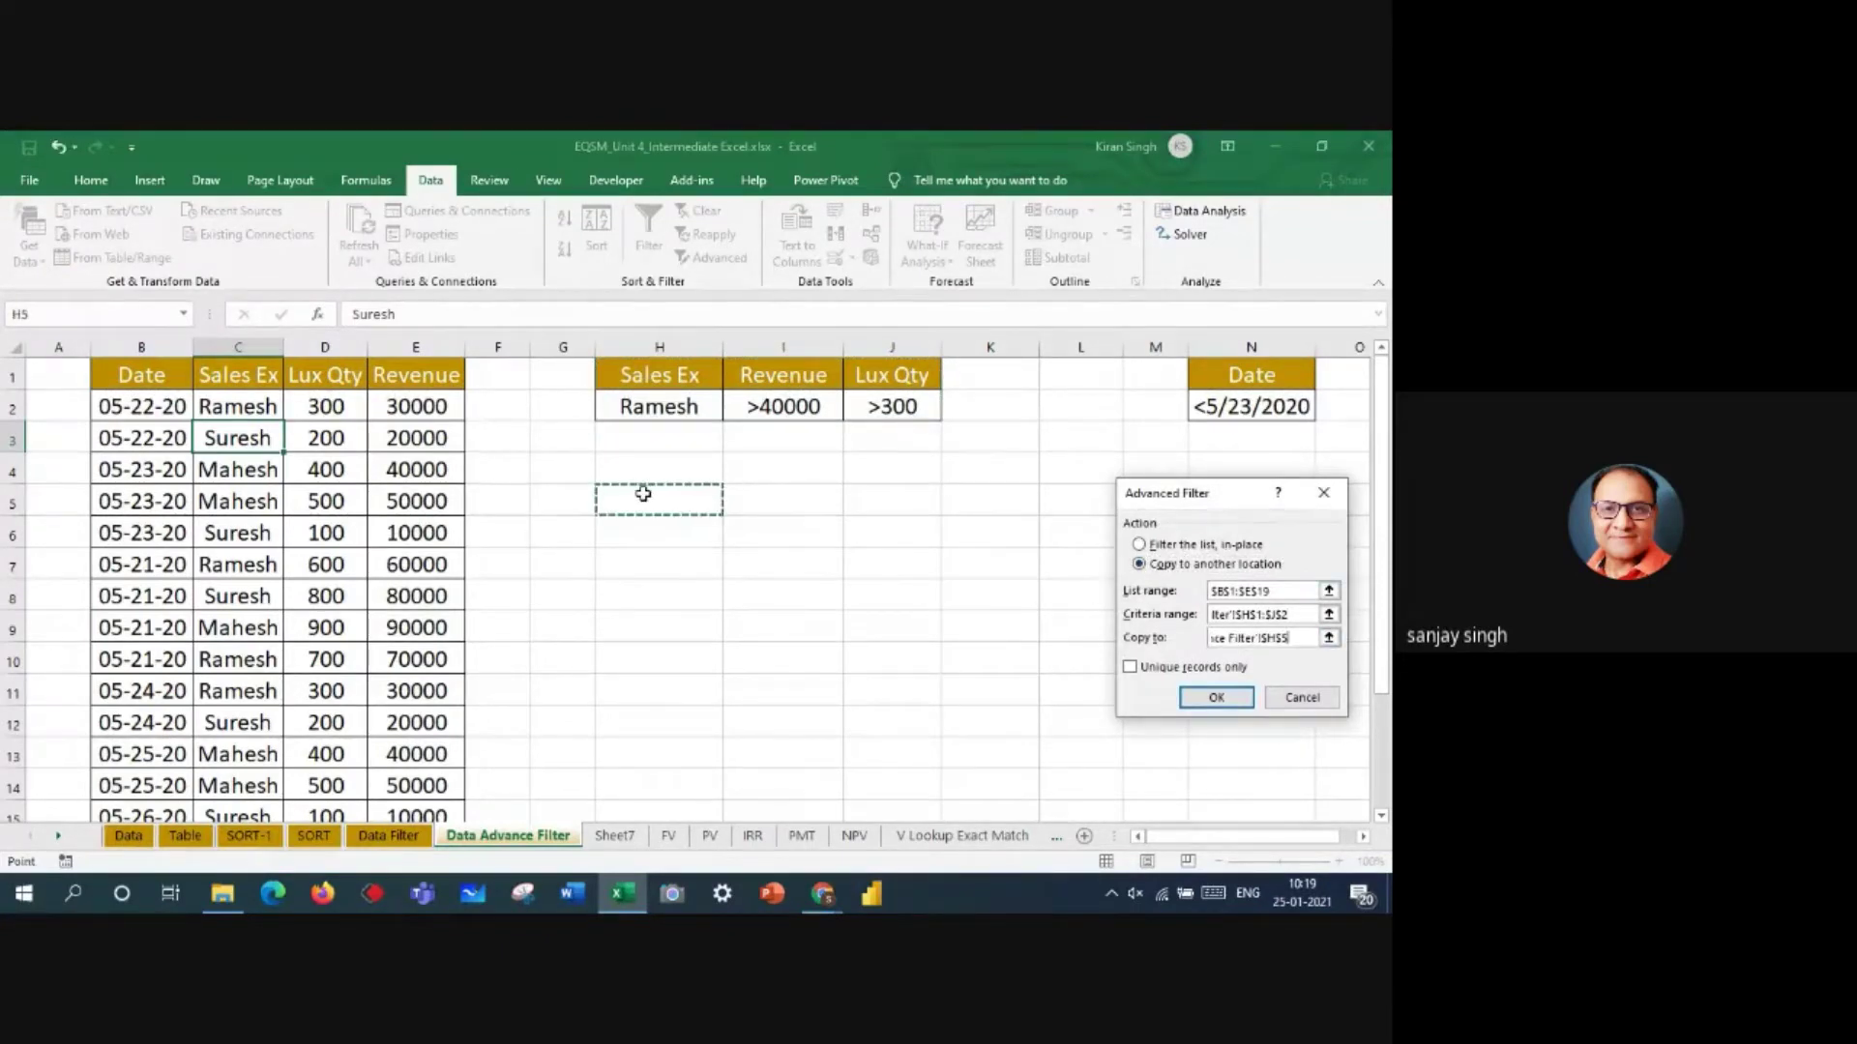
left_click(1215, 698)
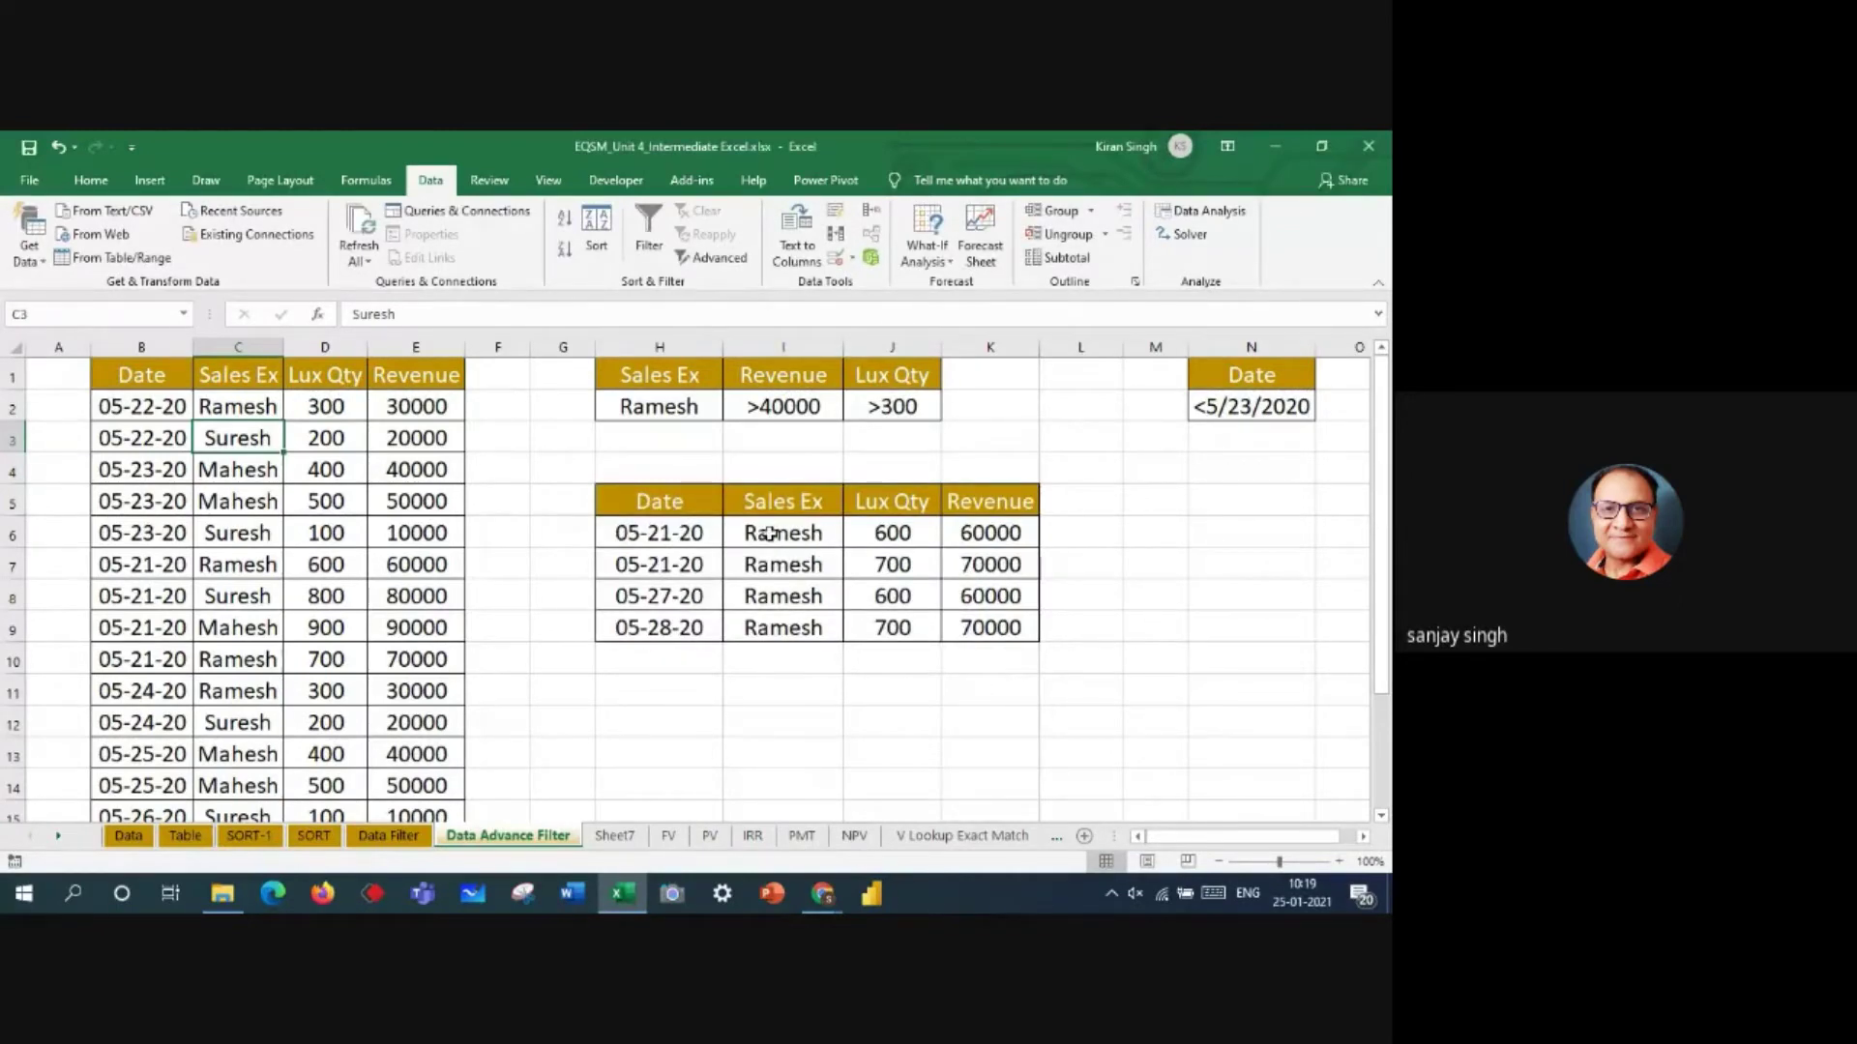
- Check the extracted Revenue and Lux Qty values, and delete the extracted records in H5:K9
left_click_drag(986, 530, 1007, 614)
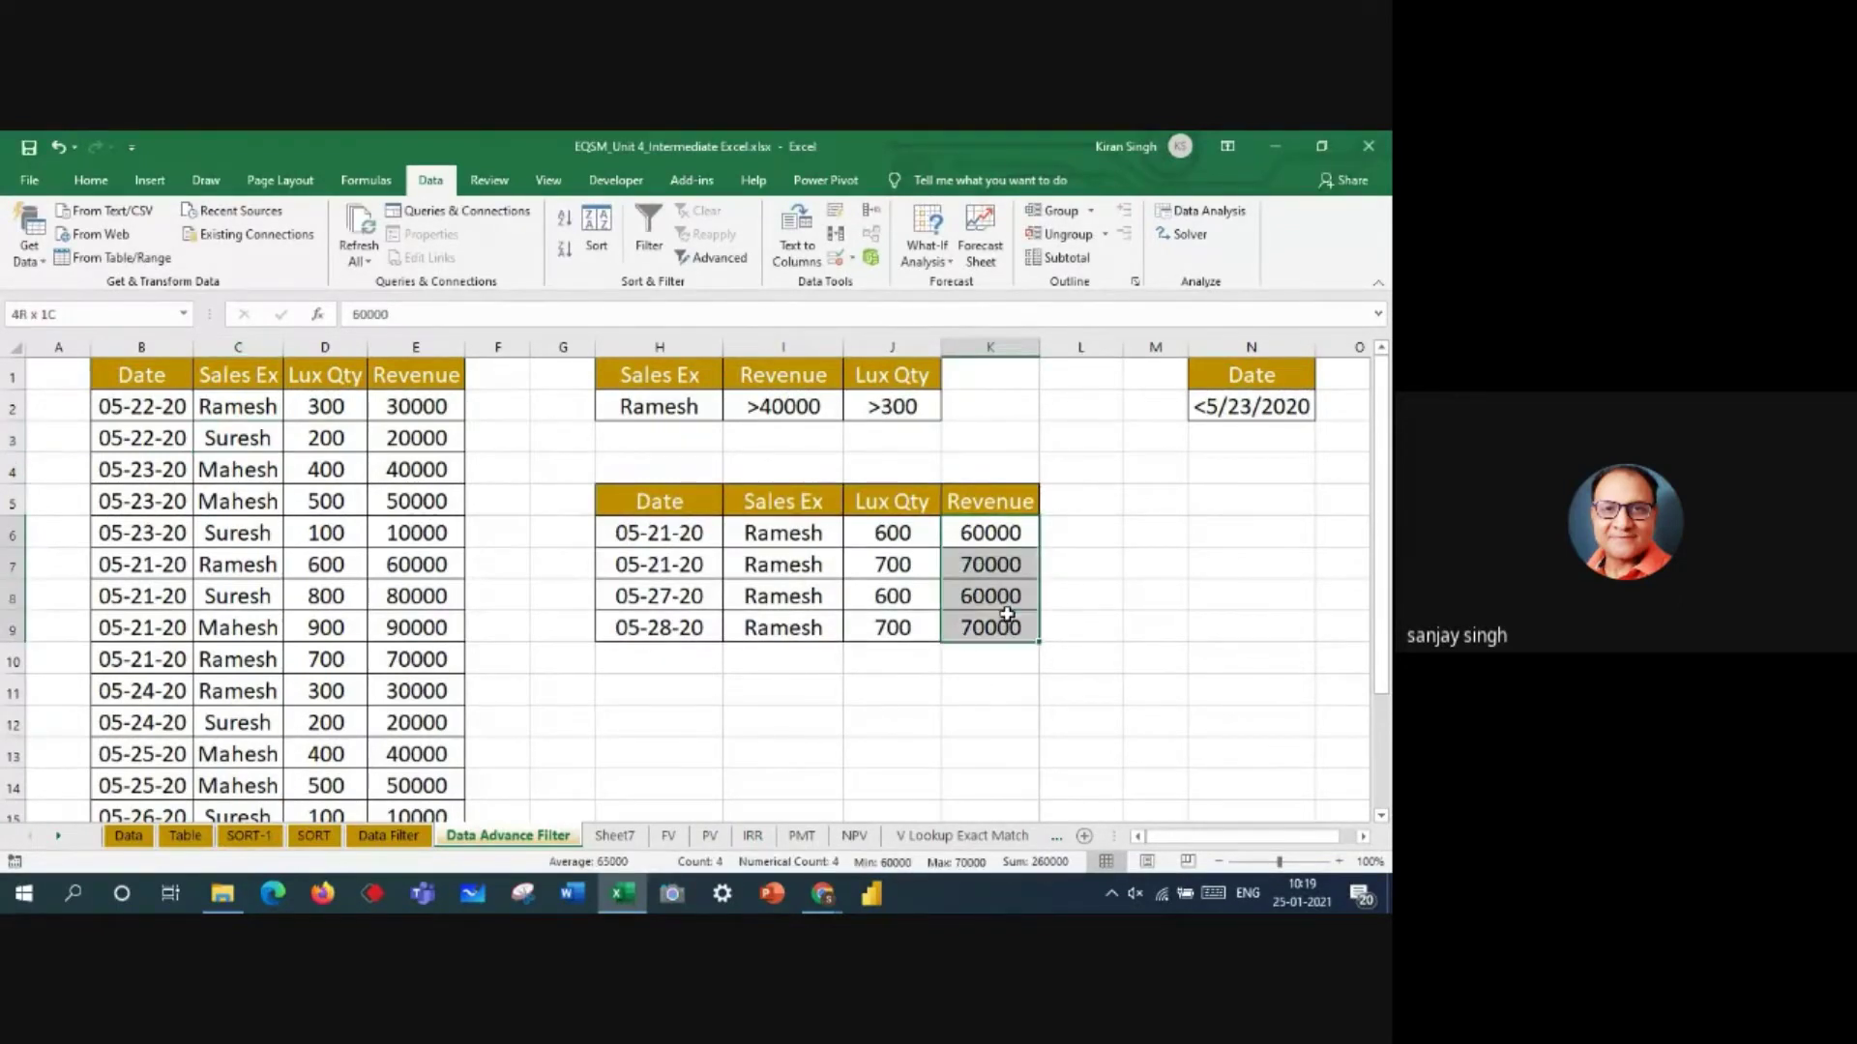
left_click_drag(892, 533, 899, 617)
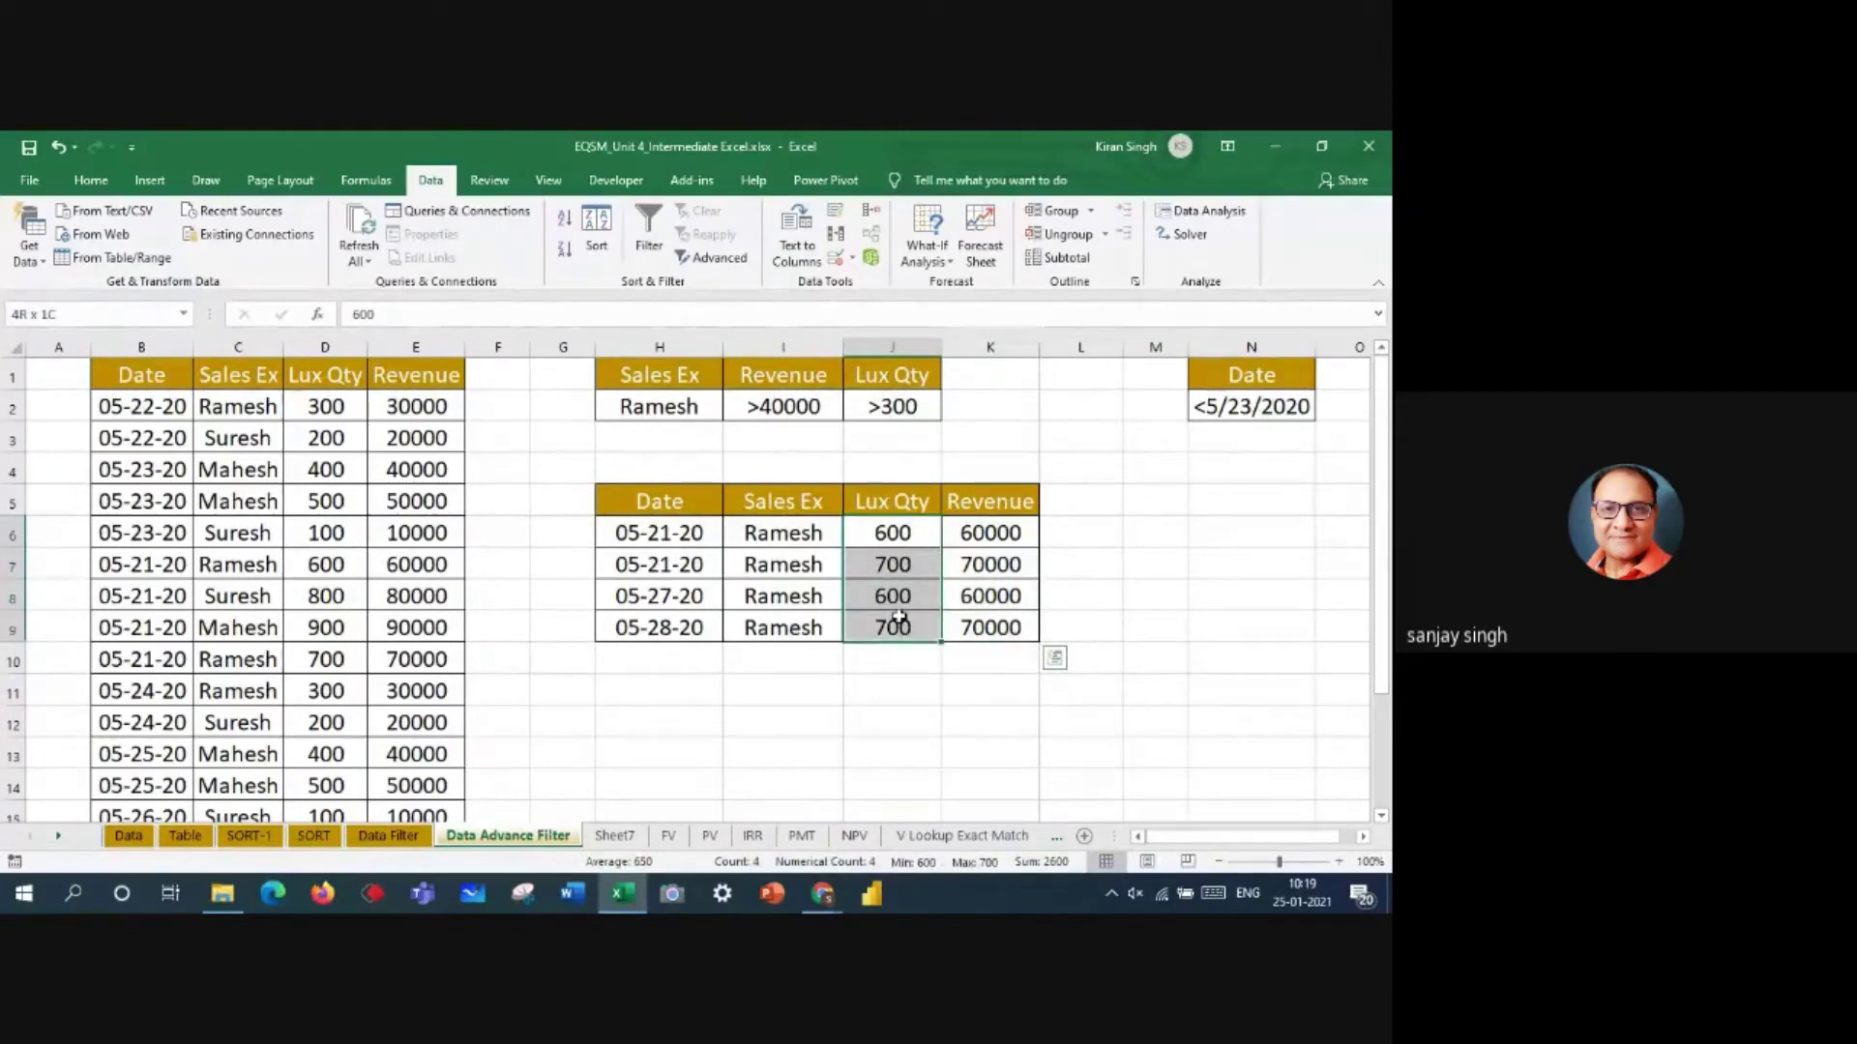
left_click_drag(662, 501, 1024, 629)
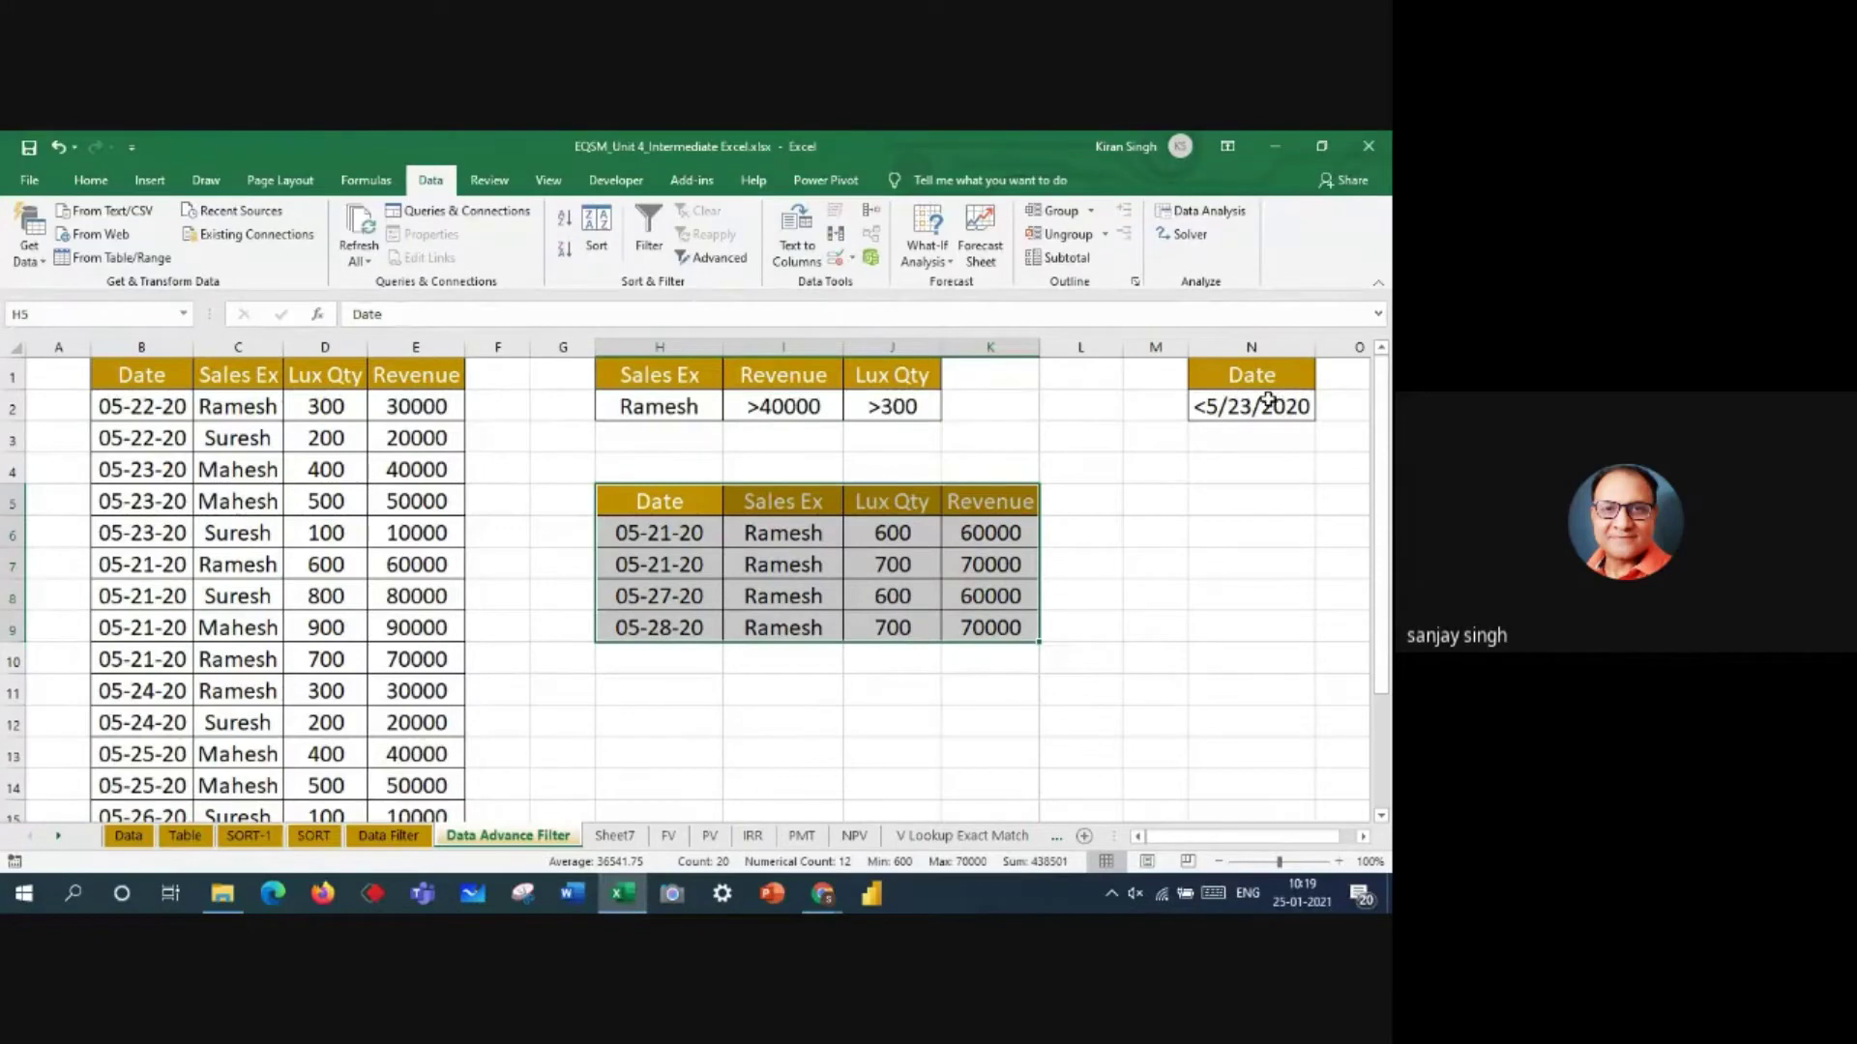
right_click(650, 516)
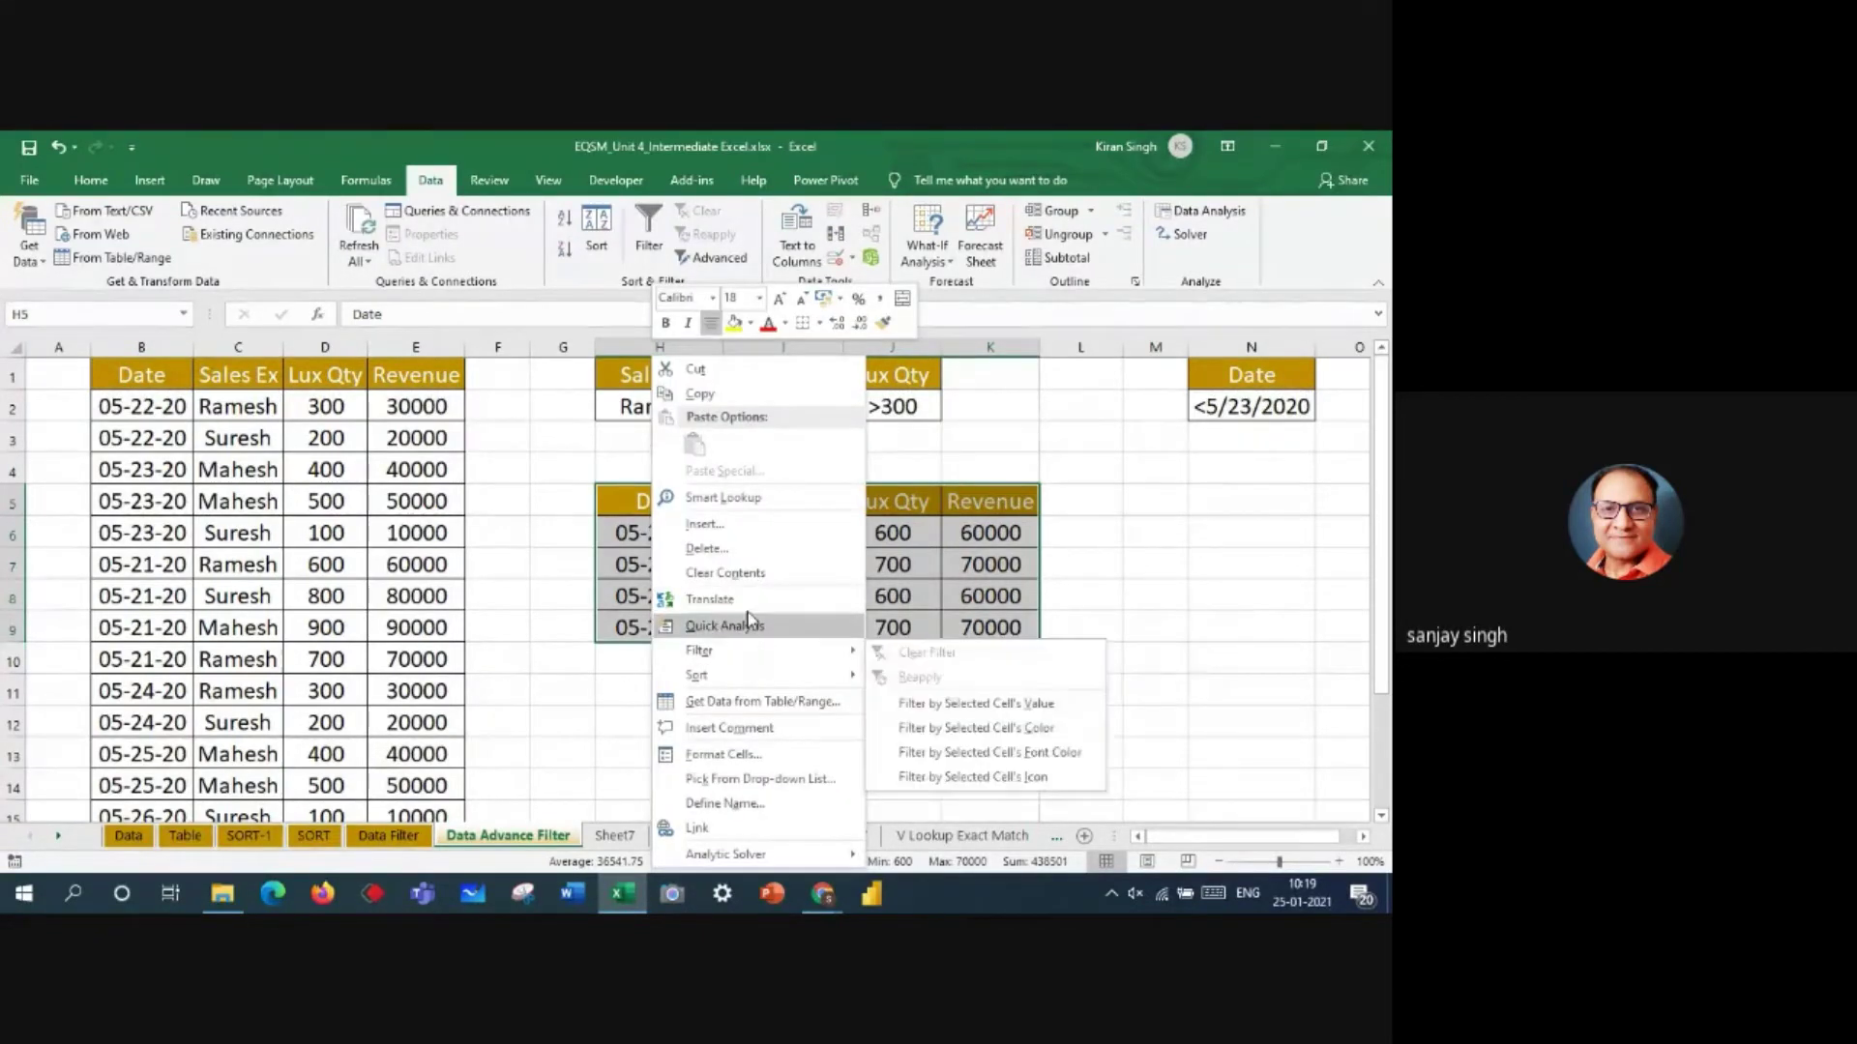
key("Escape")
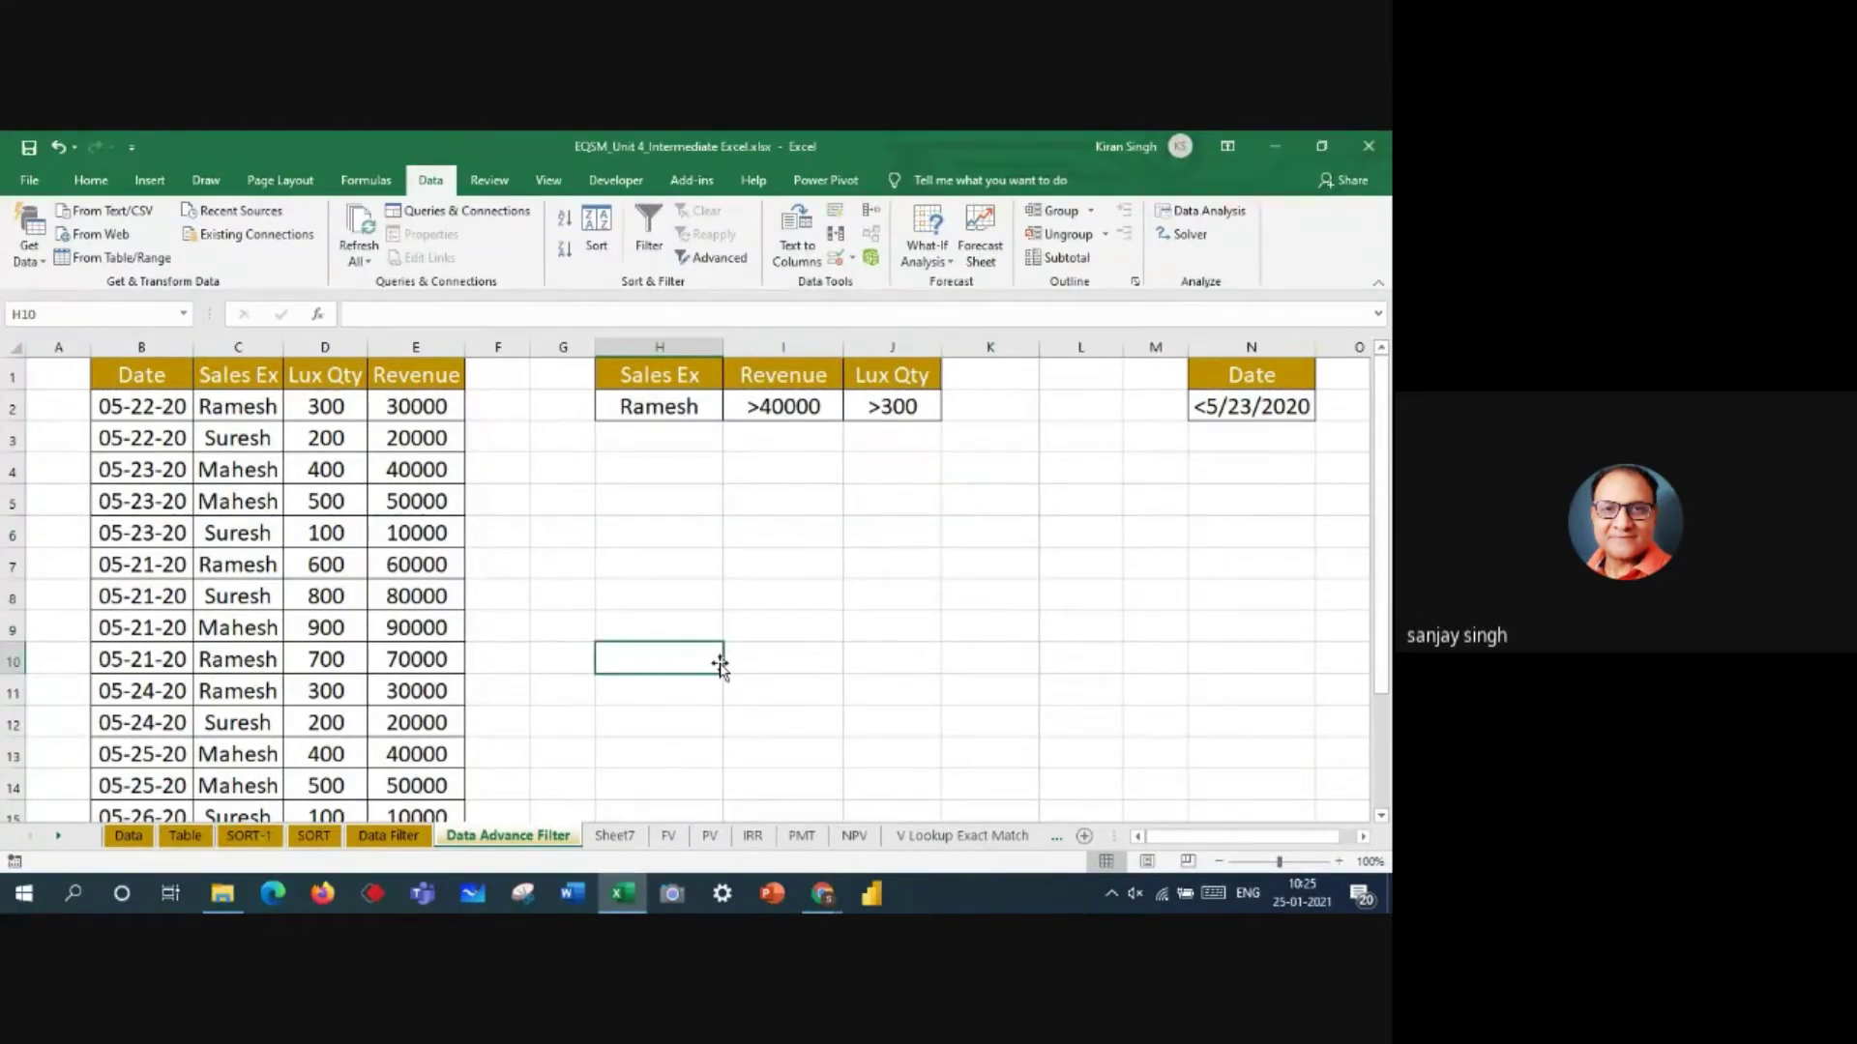
- Look through the workbook's remaining sheets up to the Lookup sheet
left_click(58, 838)
left_click(58, 838)
left_click(58, 838)
left_click(58, 838)
left_click(58, 838)
left_click(58, 838)
left_click(58, 839)
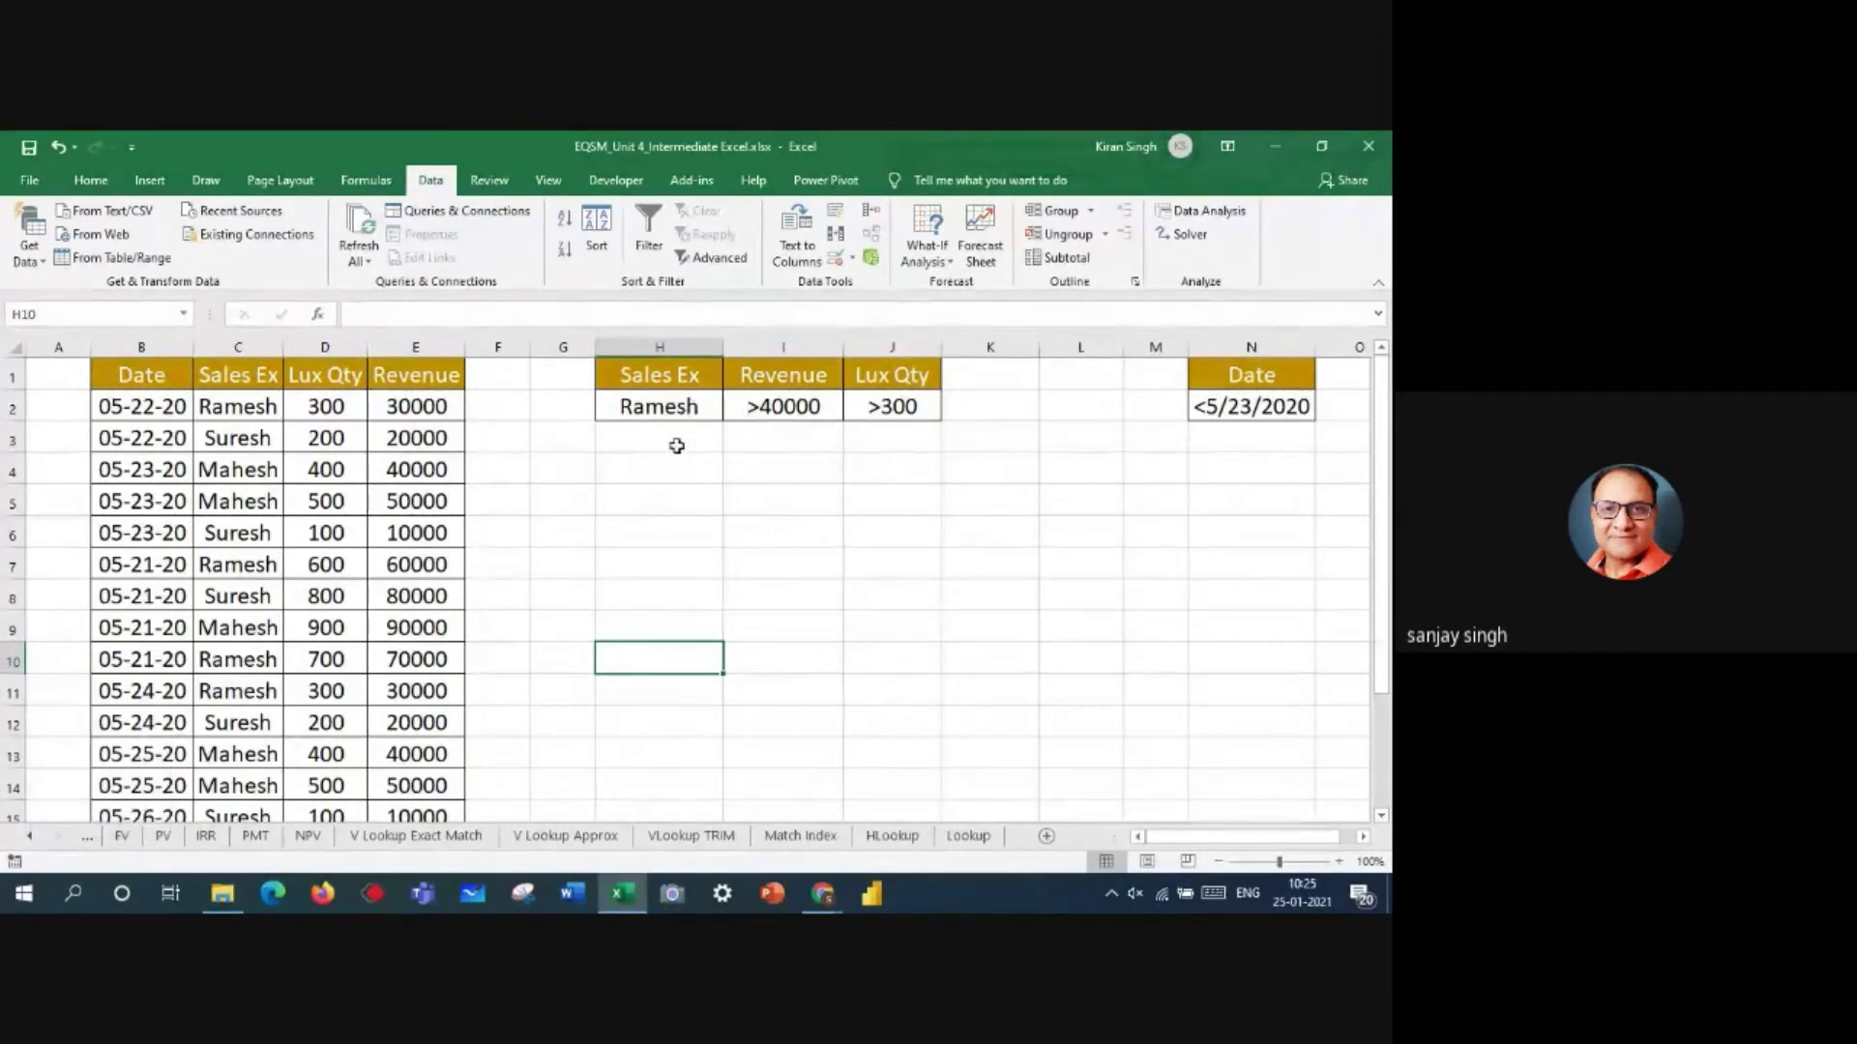
- Insert a blank column between the Sales Ex and Revenue criteria
left_click(798, 351)
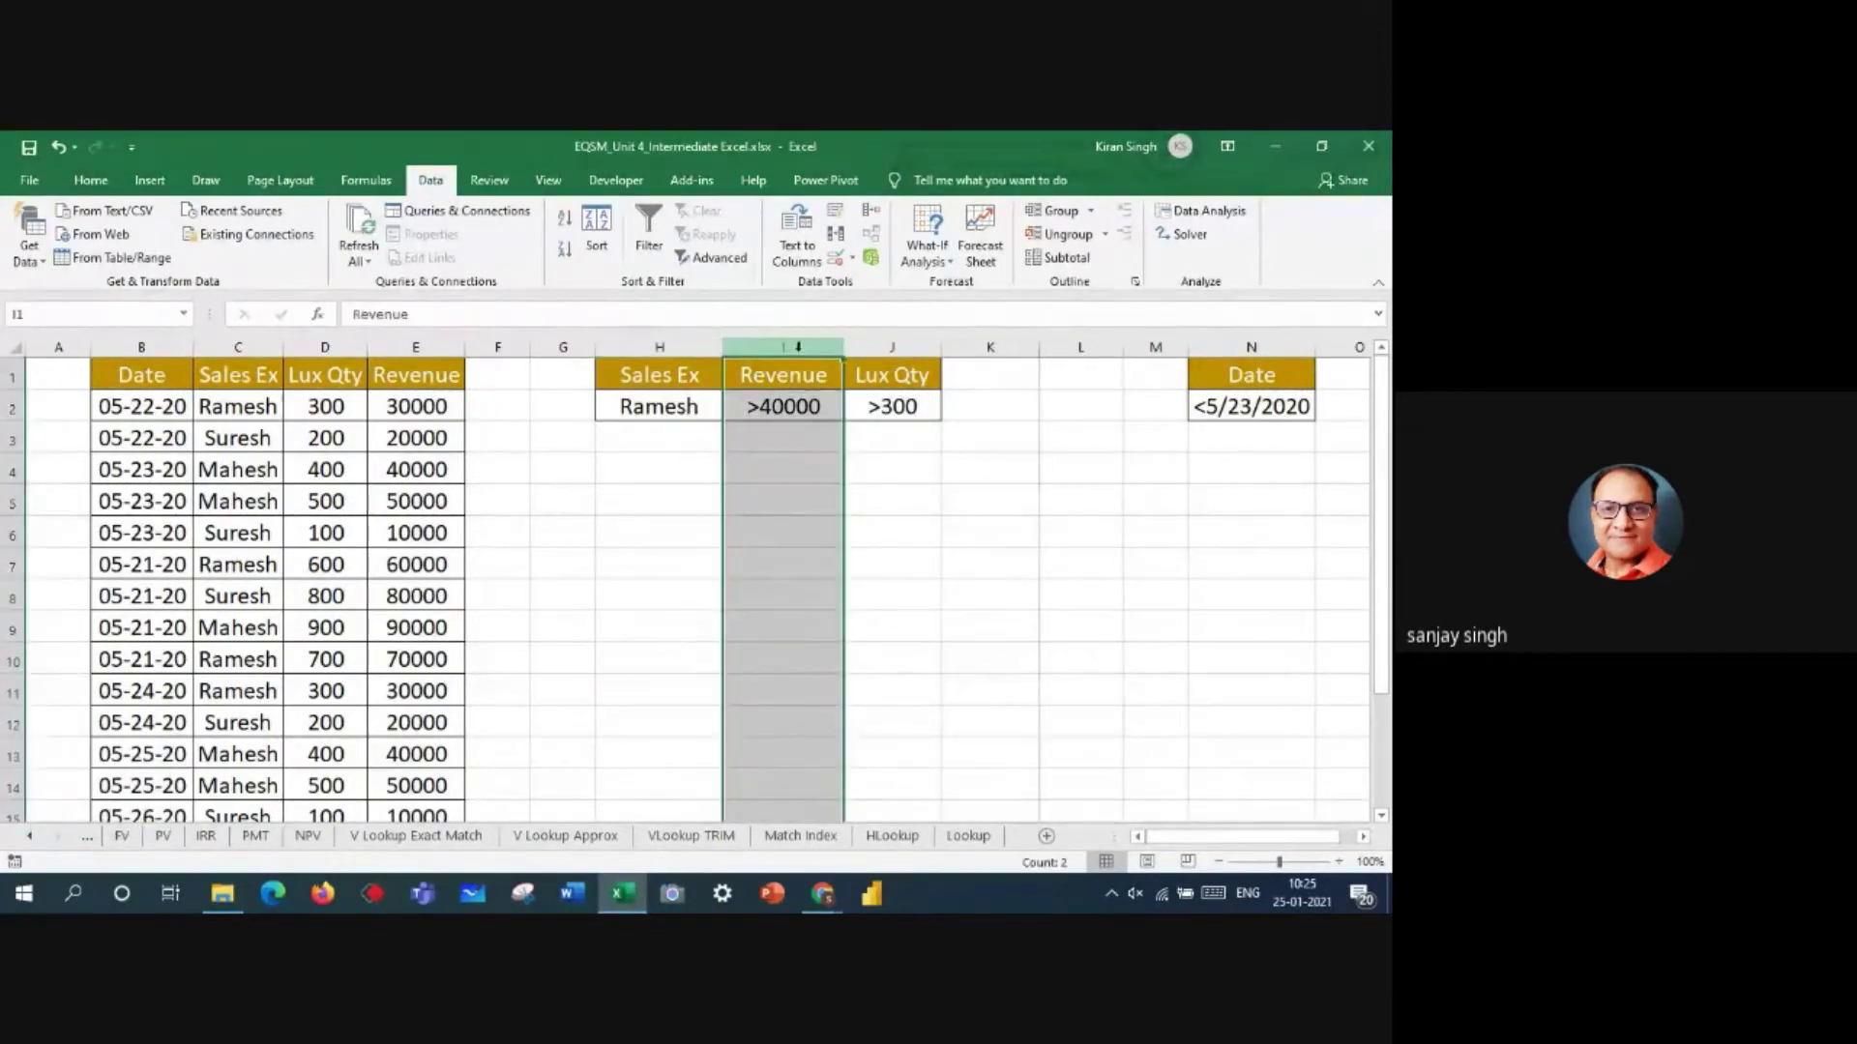
right_click(798, 348)
left_click(879, 495)
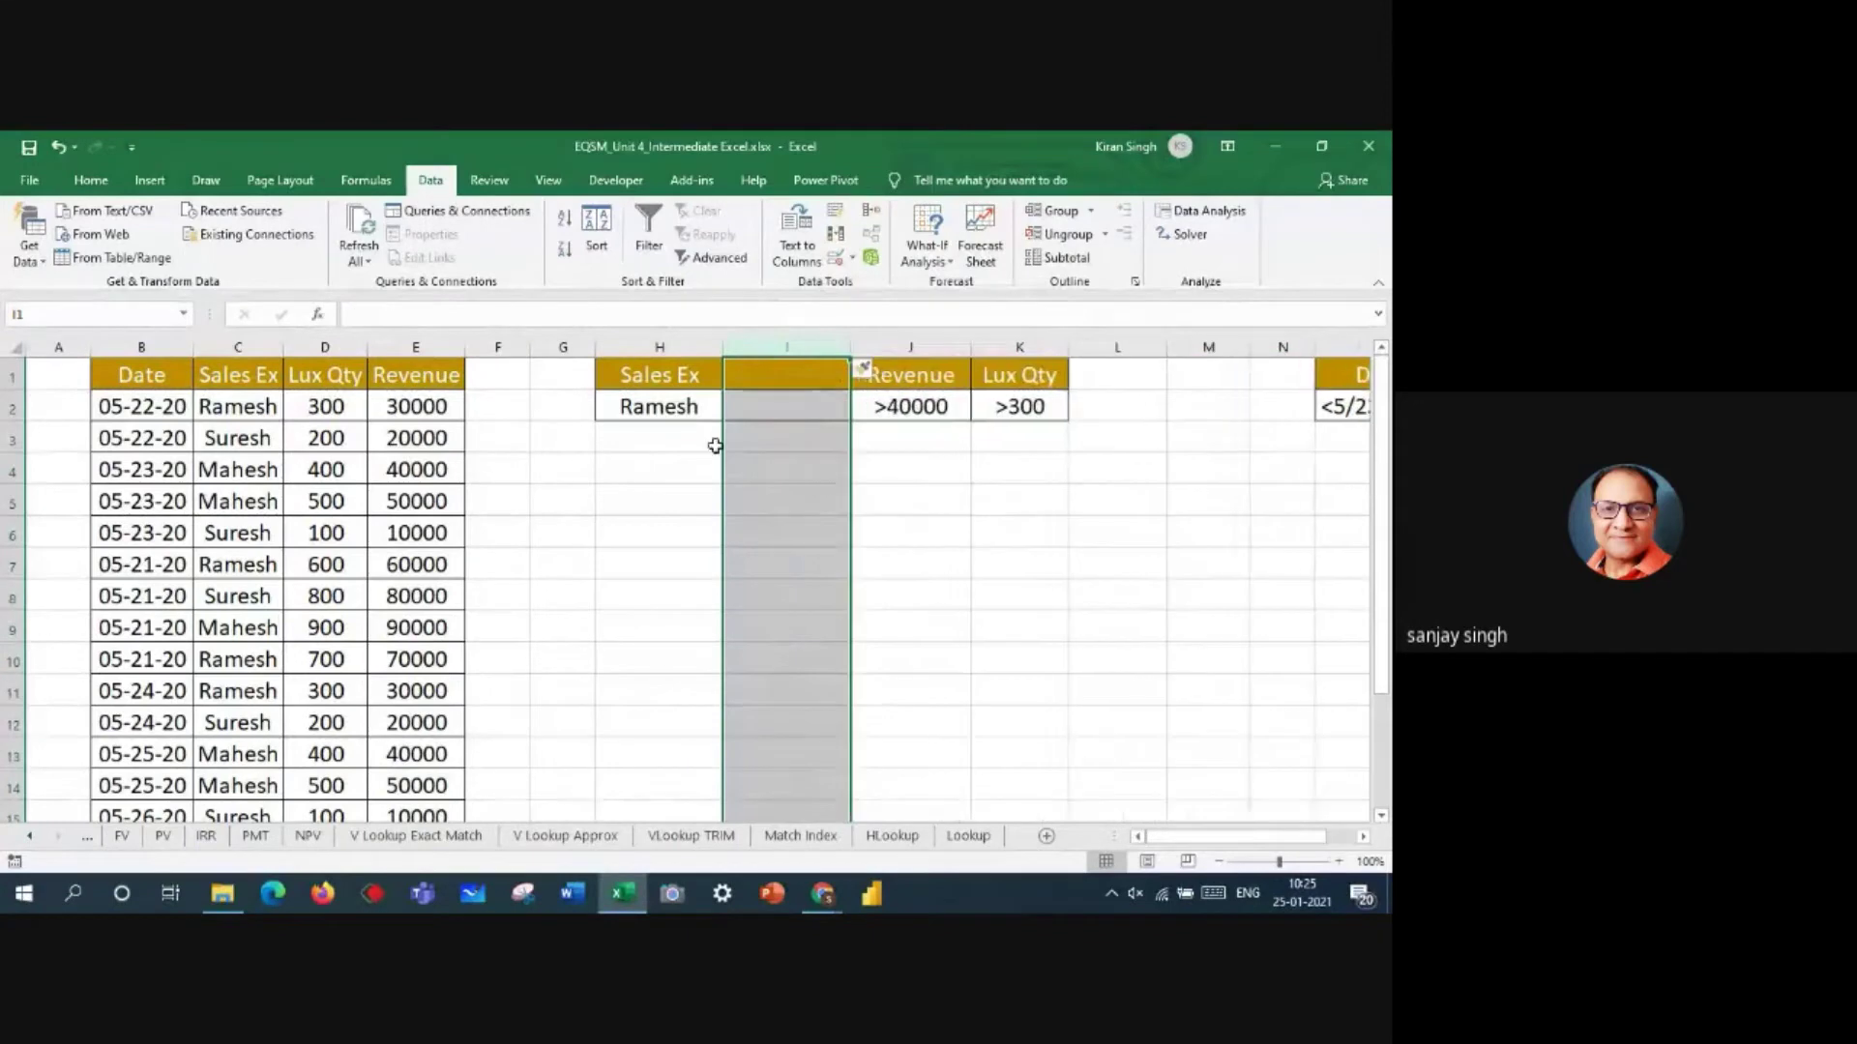
- Add the sales executive listed in C3 as a second Sales Ex criterion in H3
left_click(677, 408)
left_click_drag(724, 420, 727, 452)
double_click(637, 452)
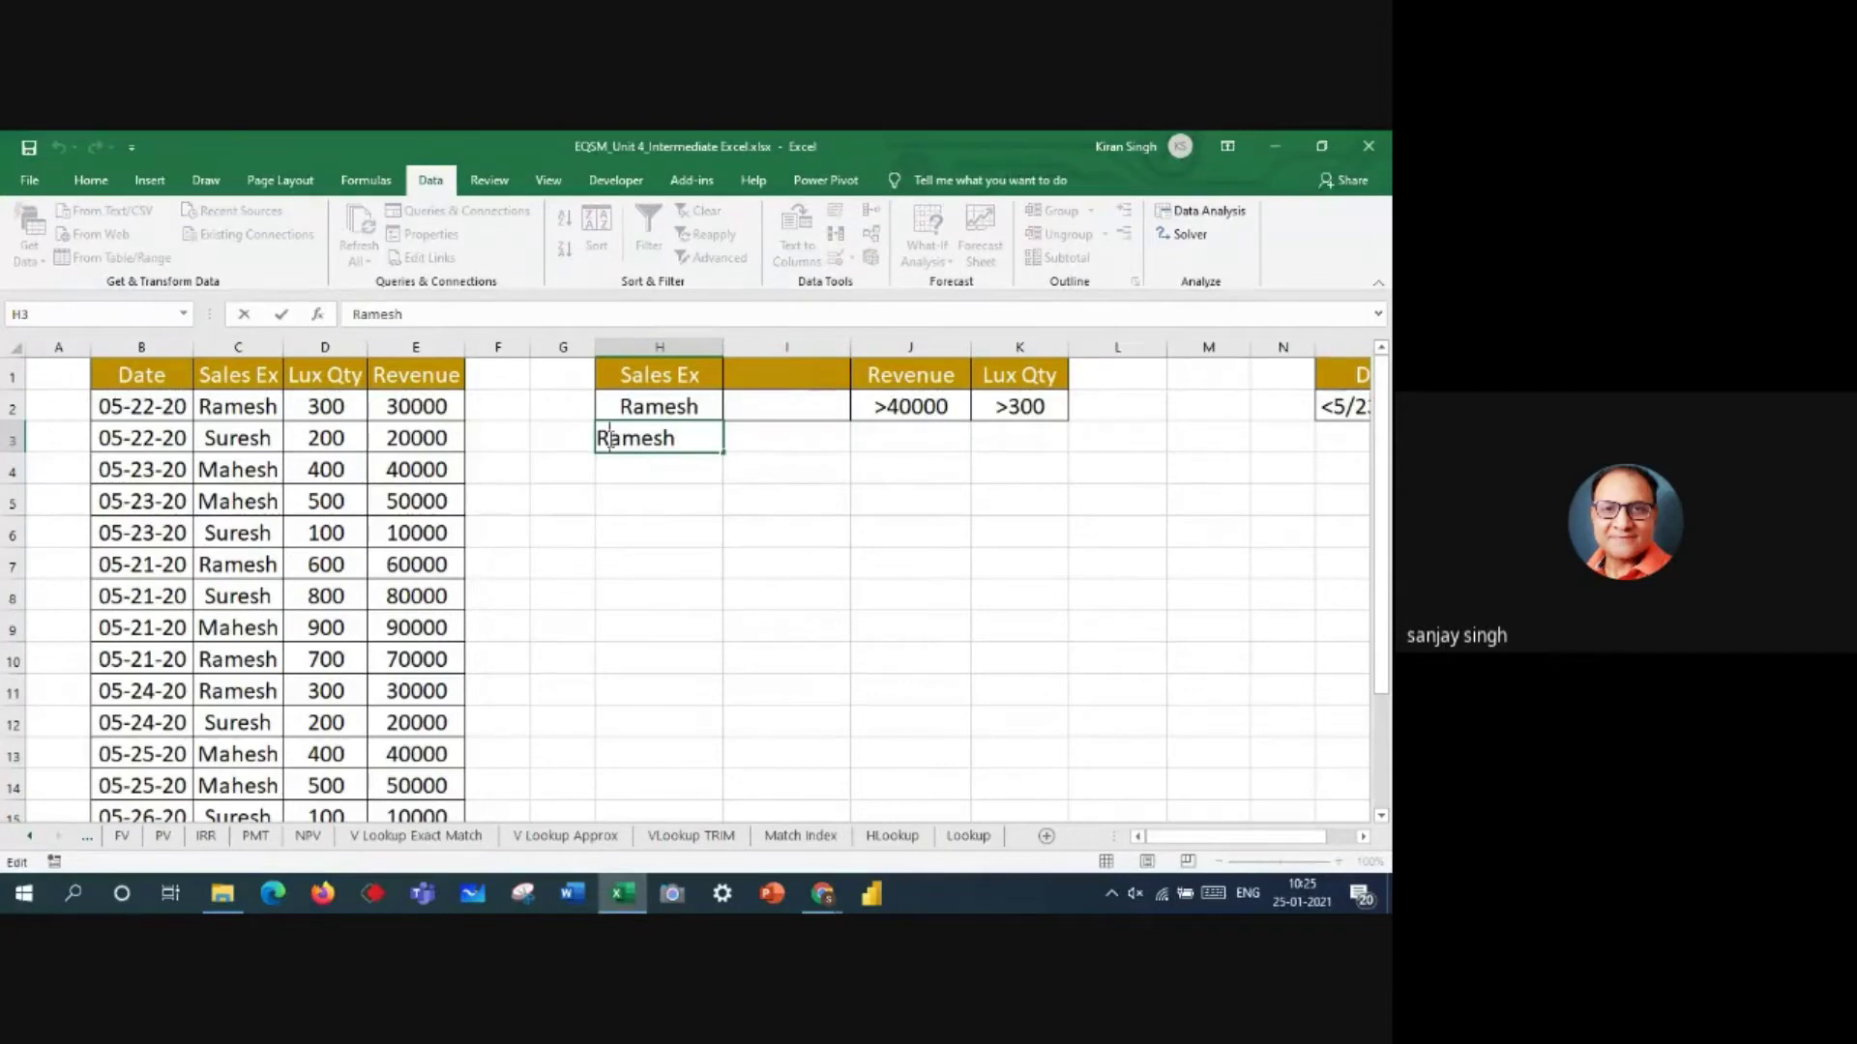
key("BackSpace")
type("Su")
key("Delete")
key("Delete")
key("Delete")
type("res")
left_click(911, 536)
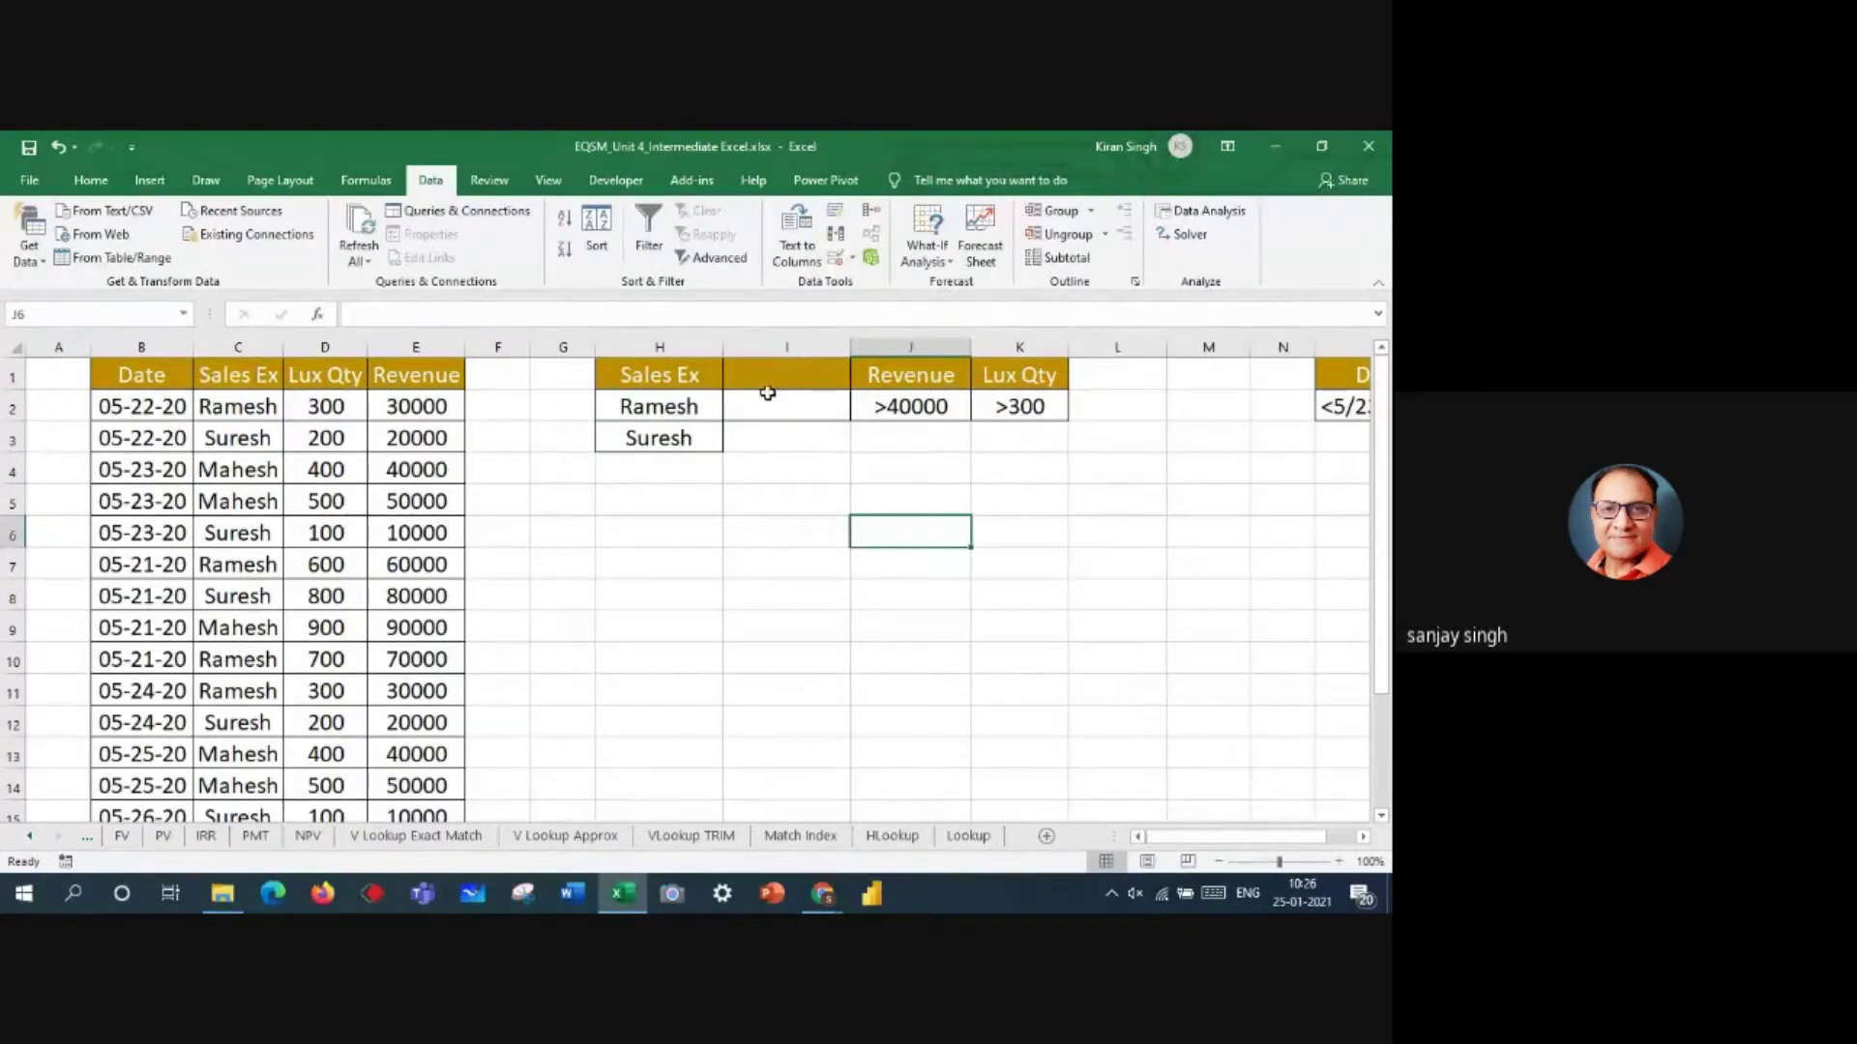
- Start an Advanced Filter on the sales table with only the Sales Ex criteria in H1:H3 as its criteria range
left_click_drag(661, 377, 662, 437)
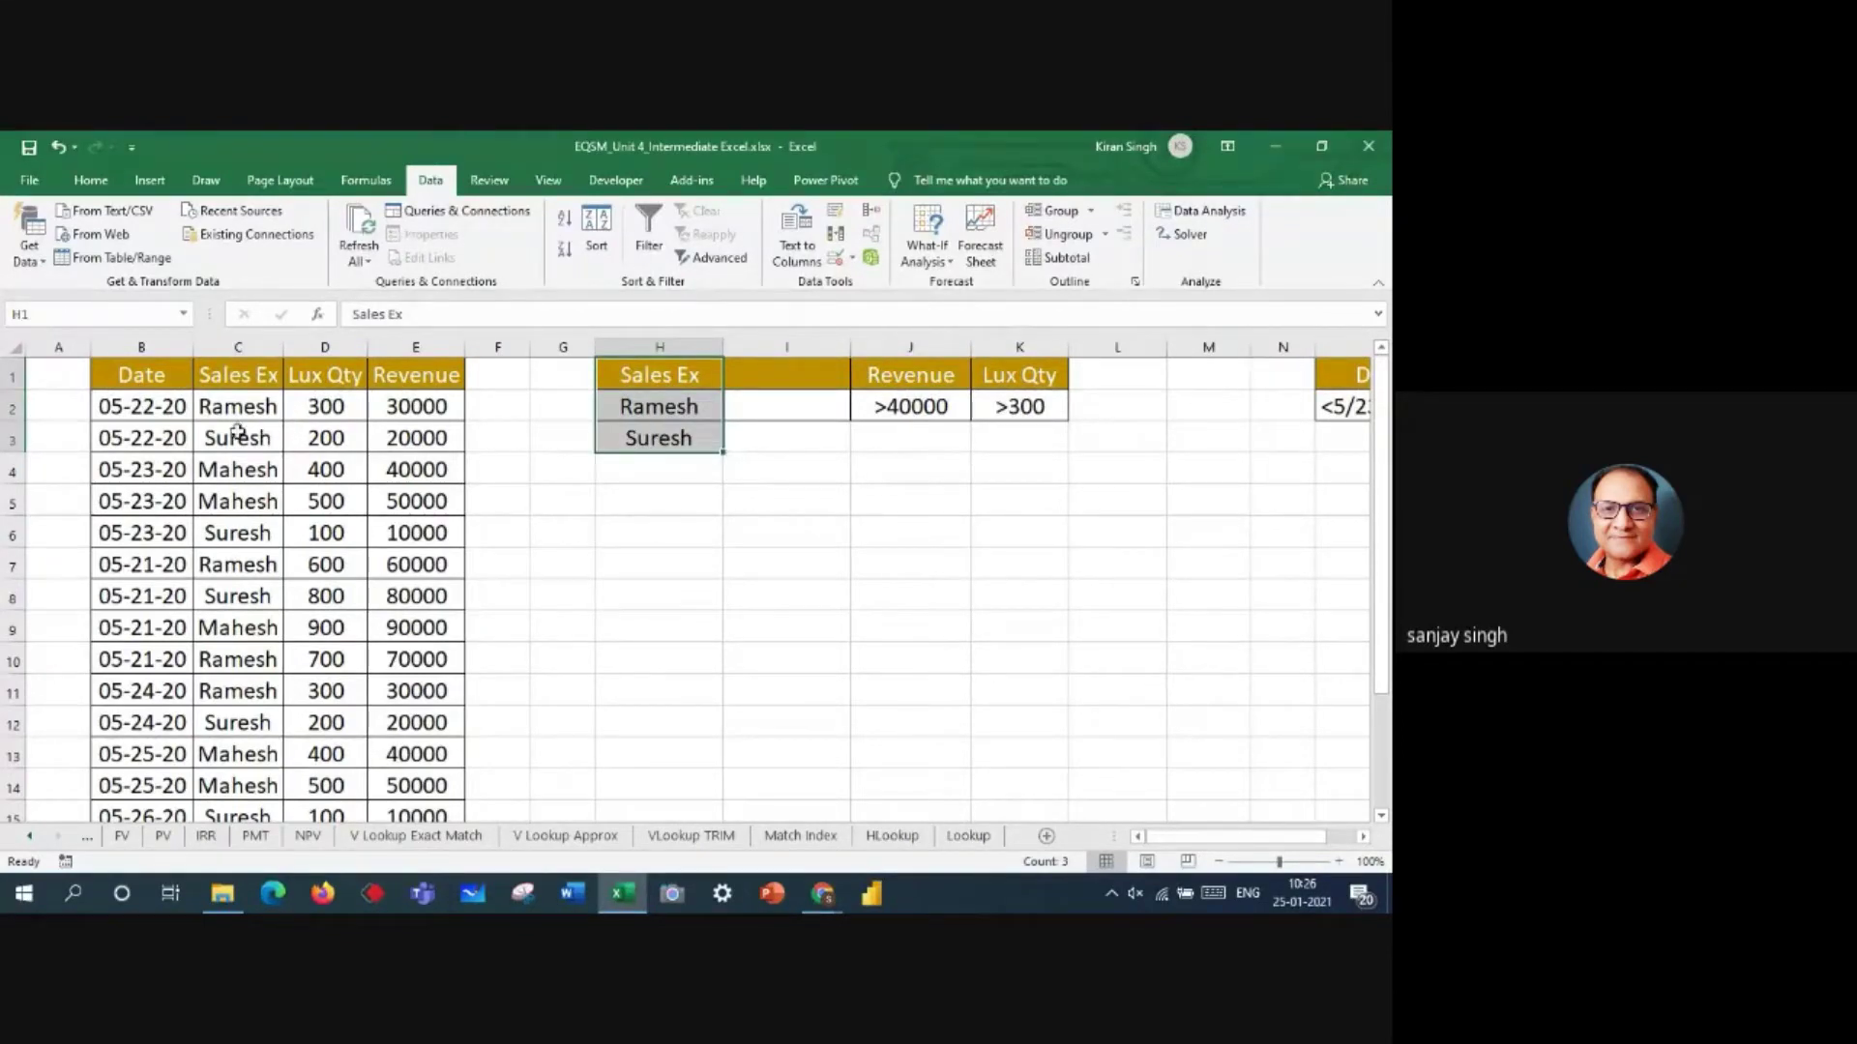
left_click(237, 437)
left_click(735, 260)
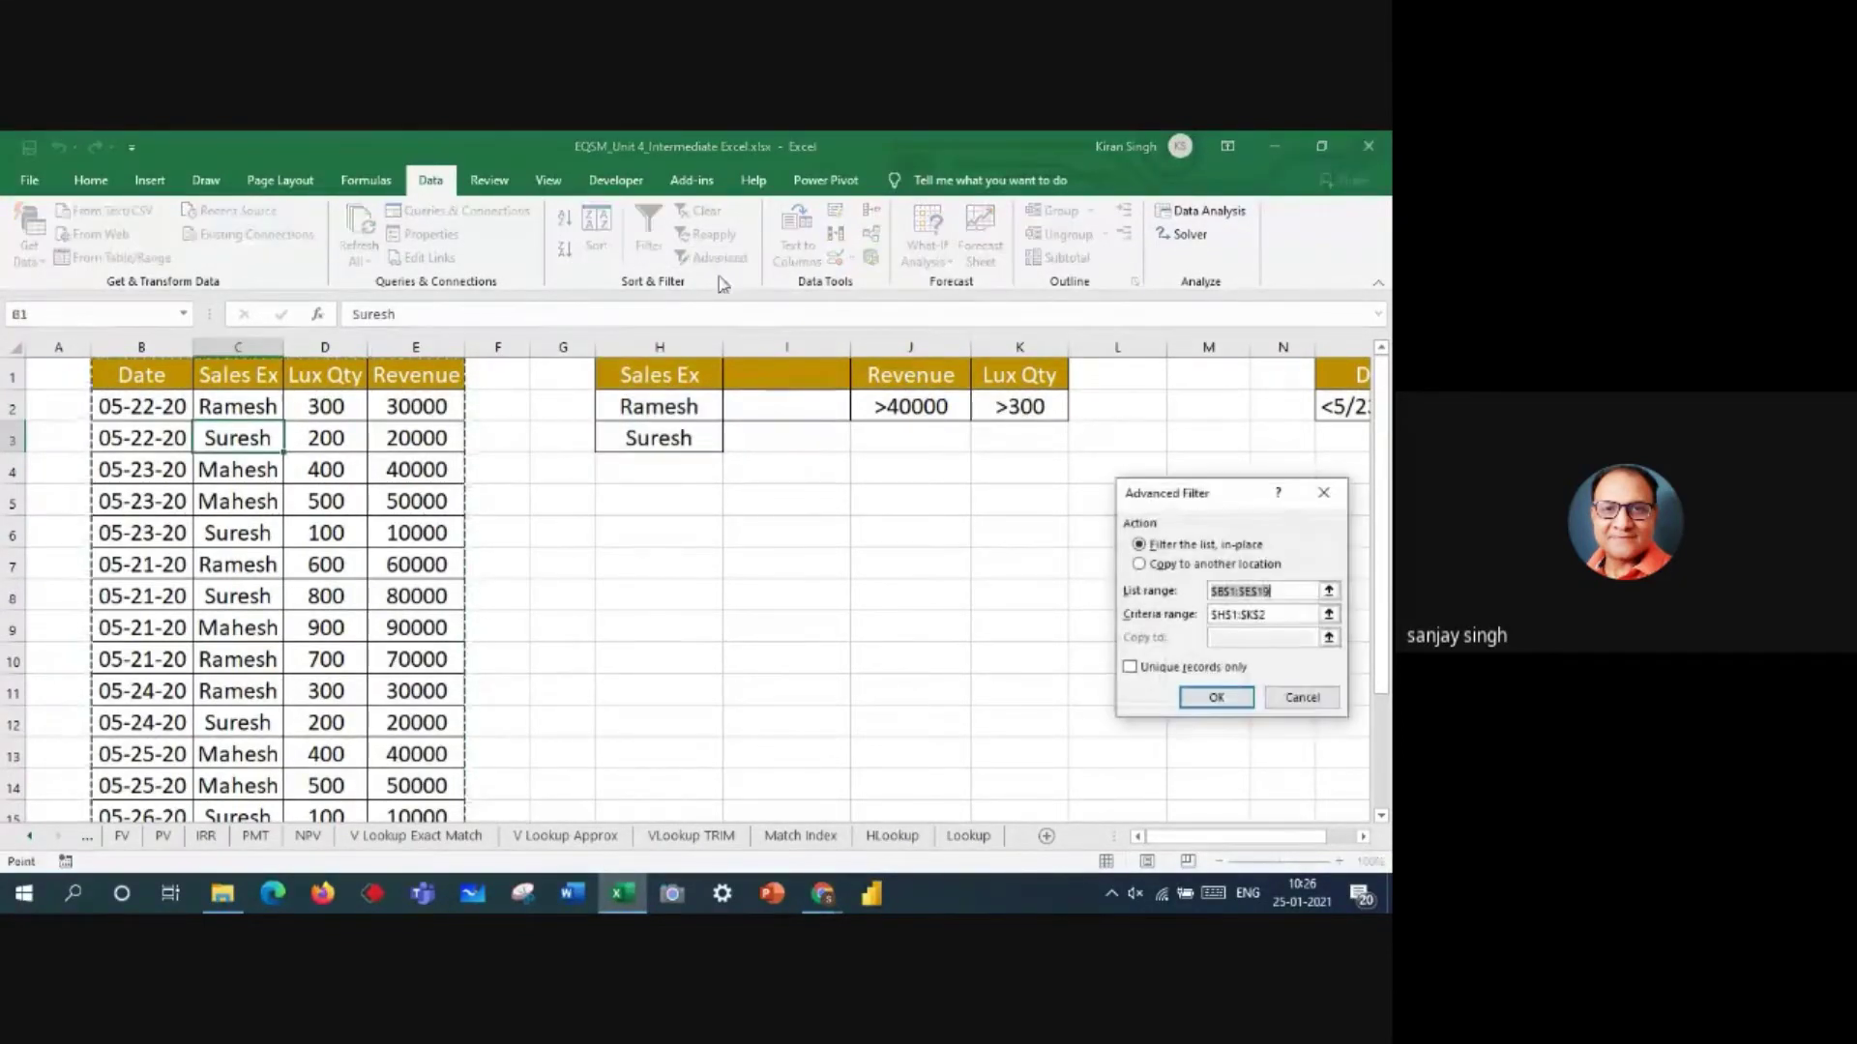
left_click(1257, 615)
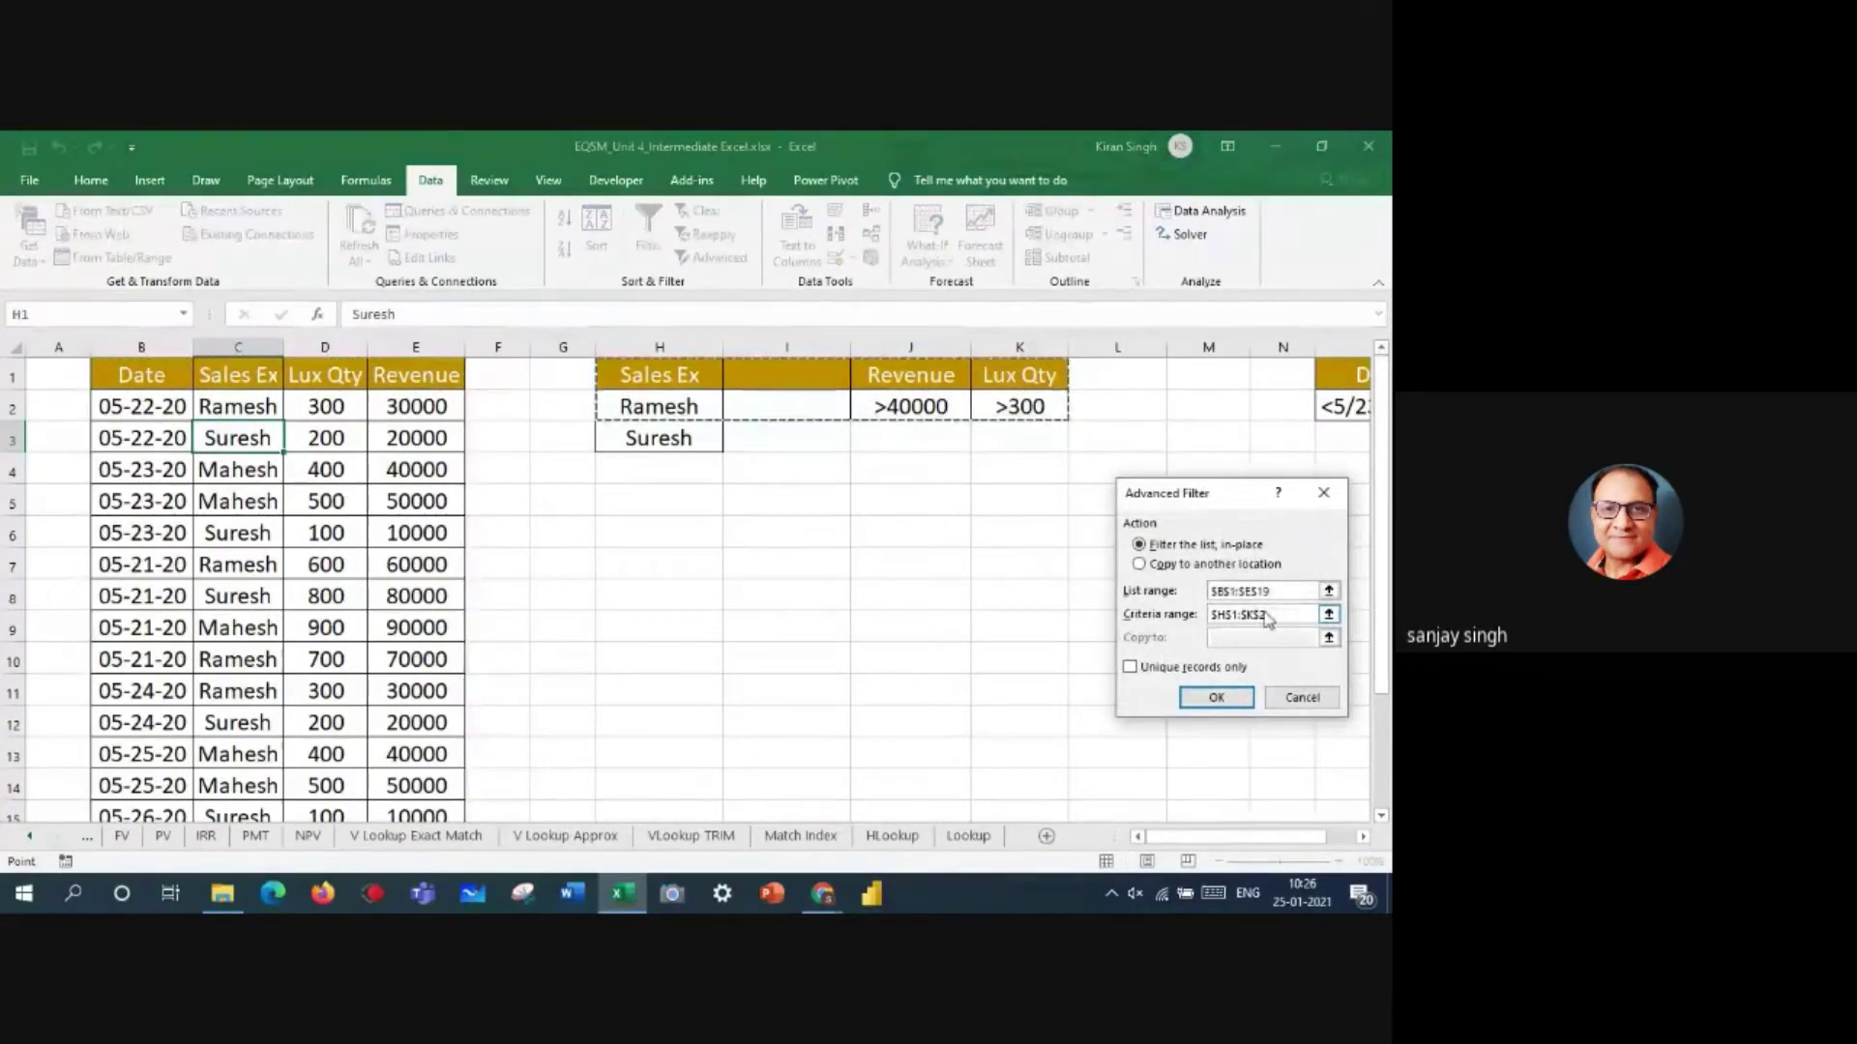
key("BackSpace")
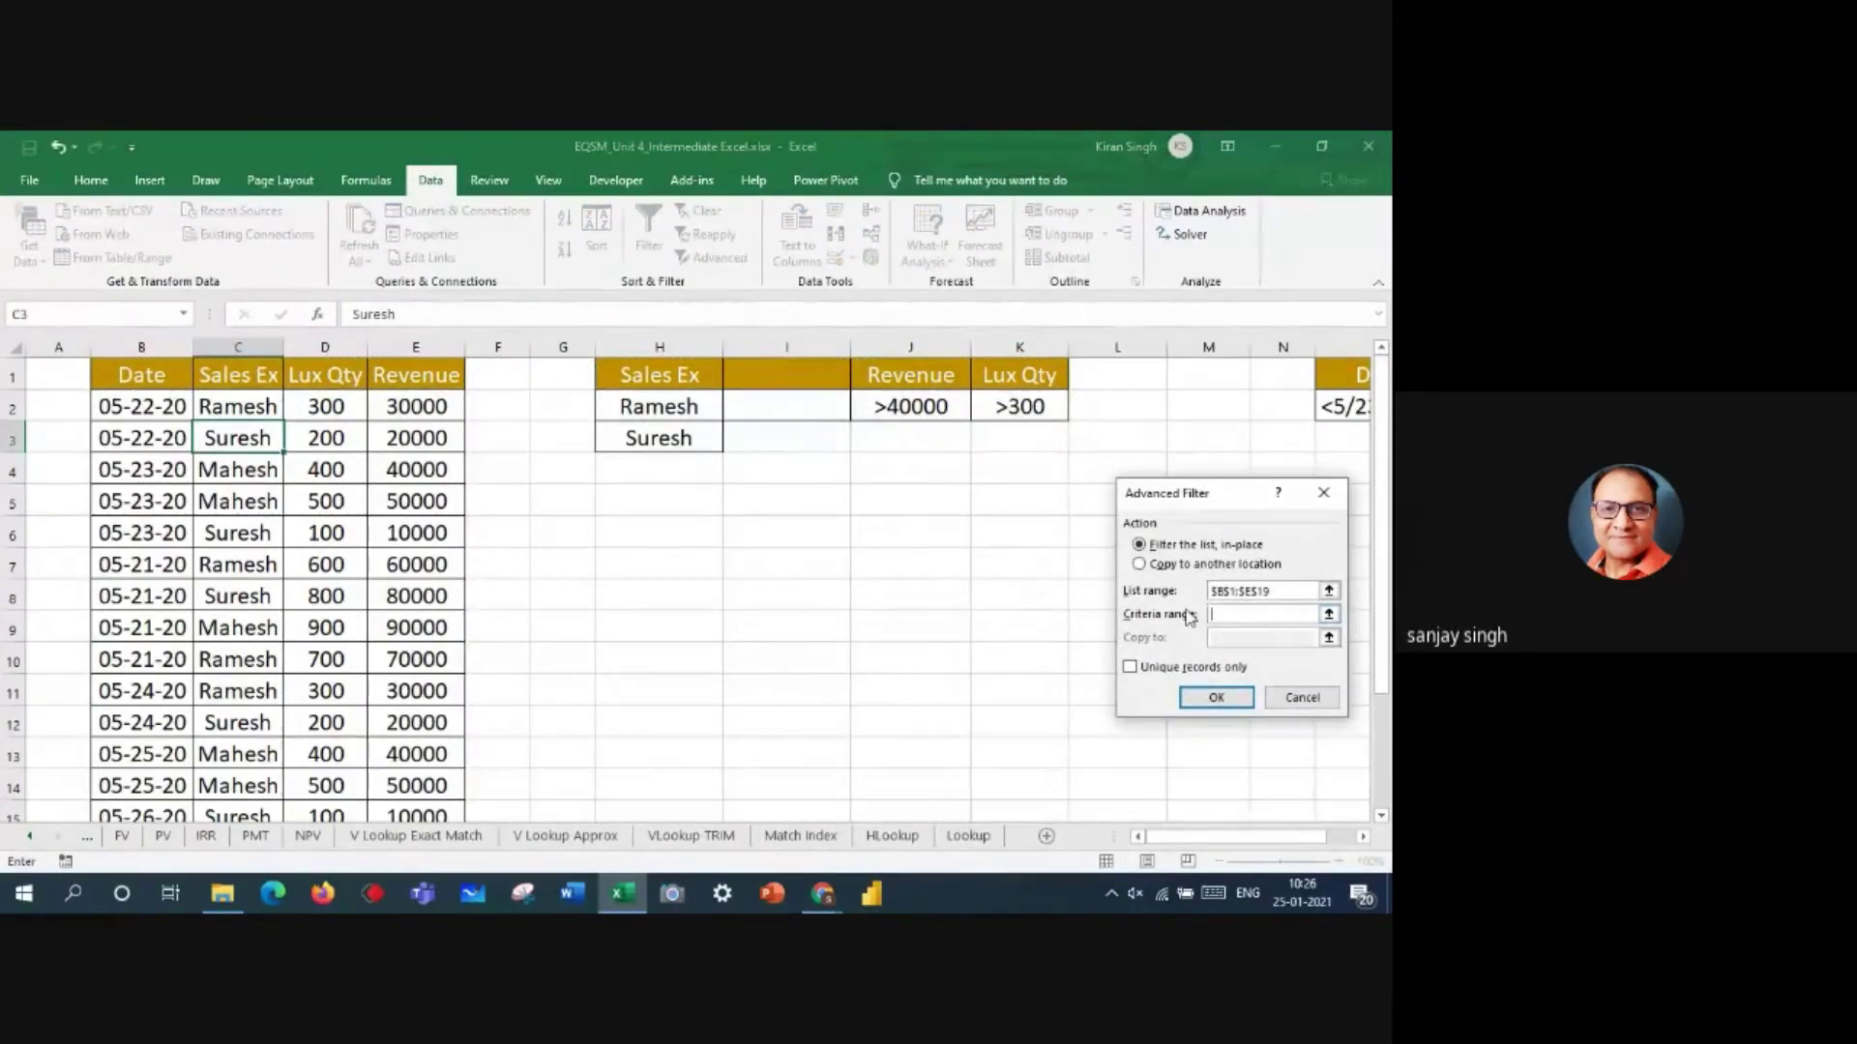
left_click_drag(688, 383, 696, 440)
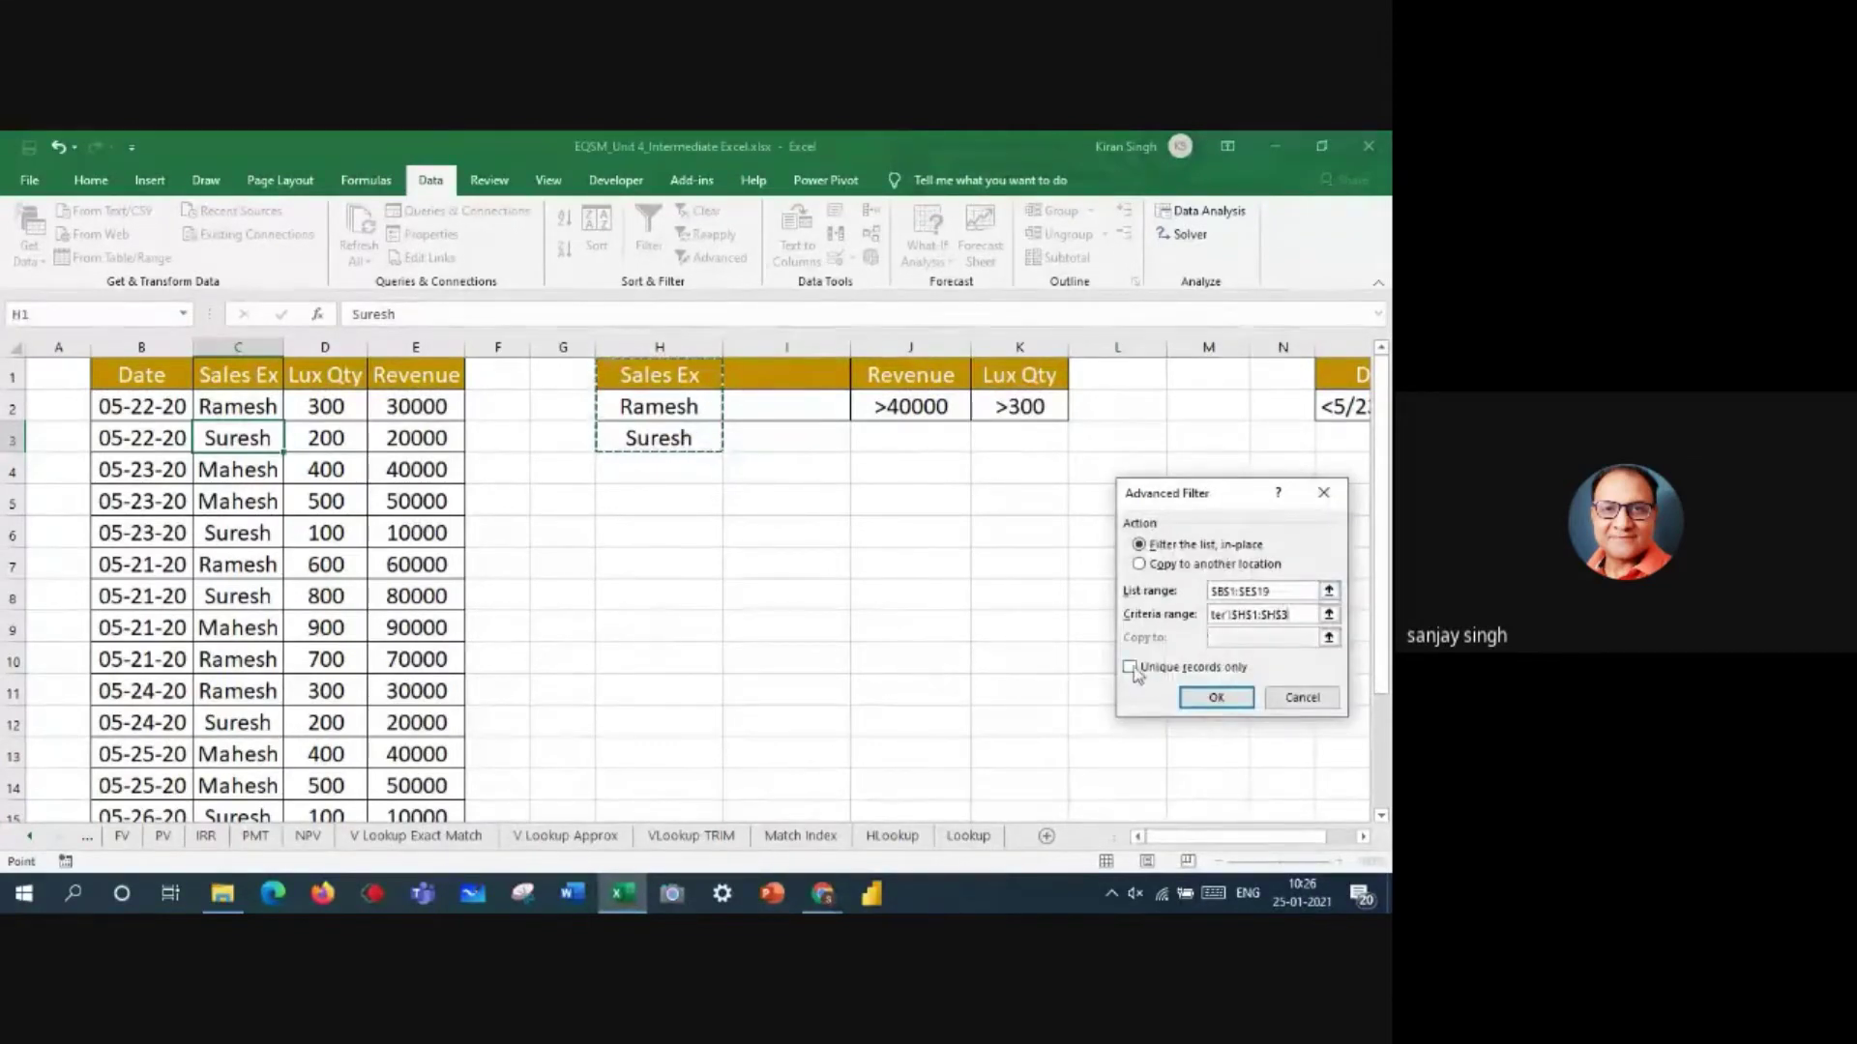
- Have the Advanced Filter copy the records of both sales executives to another location starting at H6, and run it
left_click(1142, 567)
left_click(638, 533)
left_click(1204, 698)
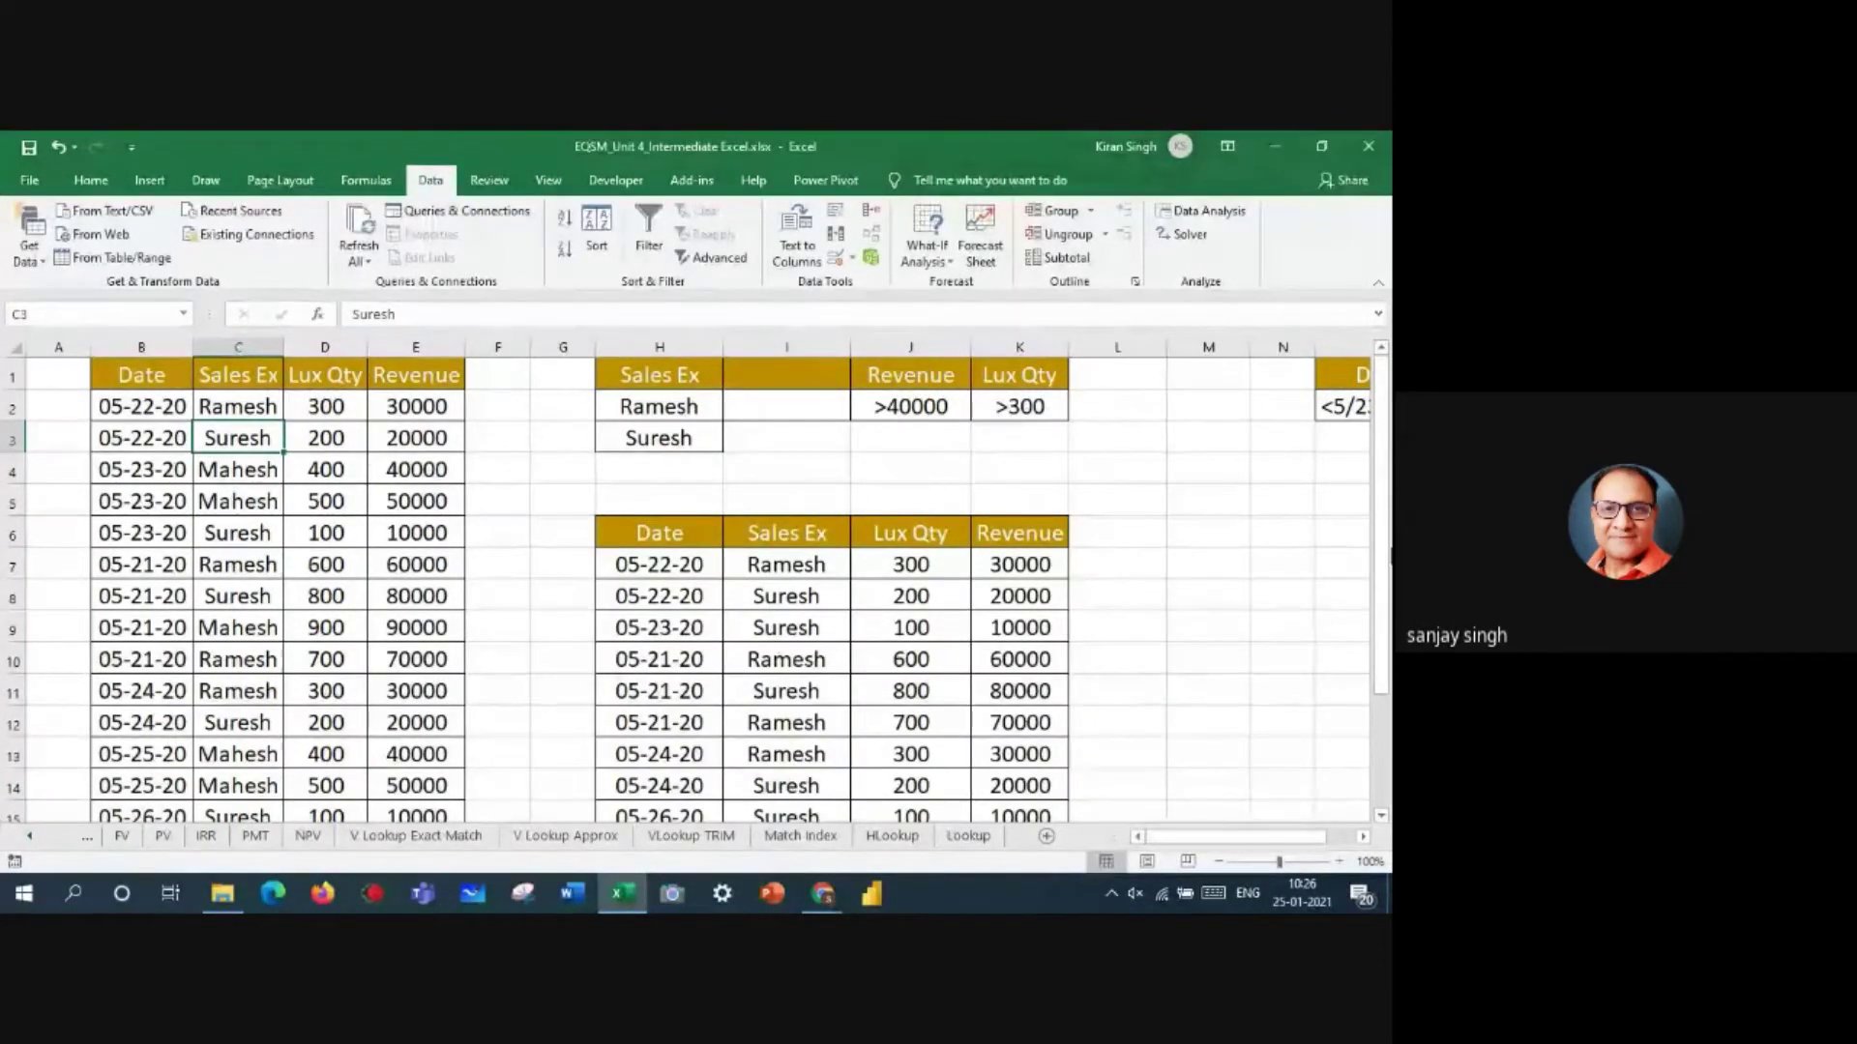
- Review the extracted records from H6 down to row 18 and the empty criteria cells I3:K3
left_click_drag(1382, 437, 1388, 556)
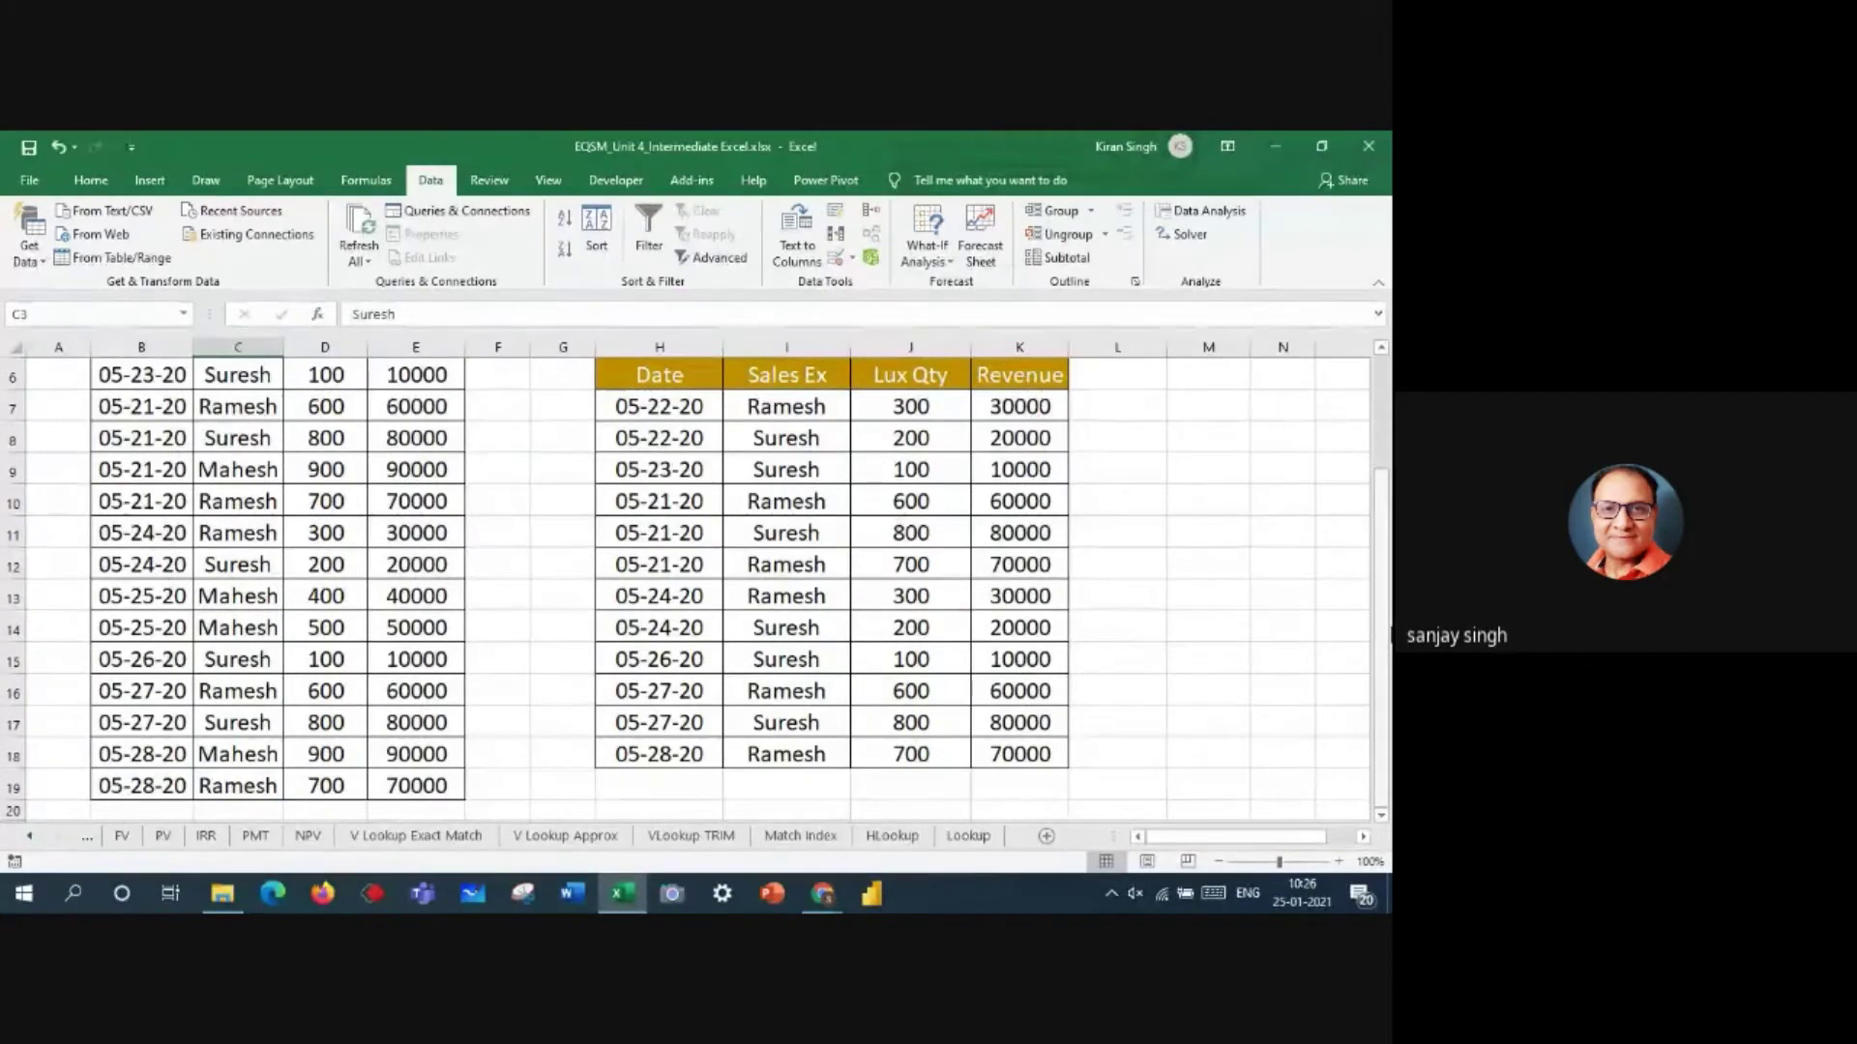
left_click_drag(1383, 603, 1383, 484)
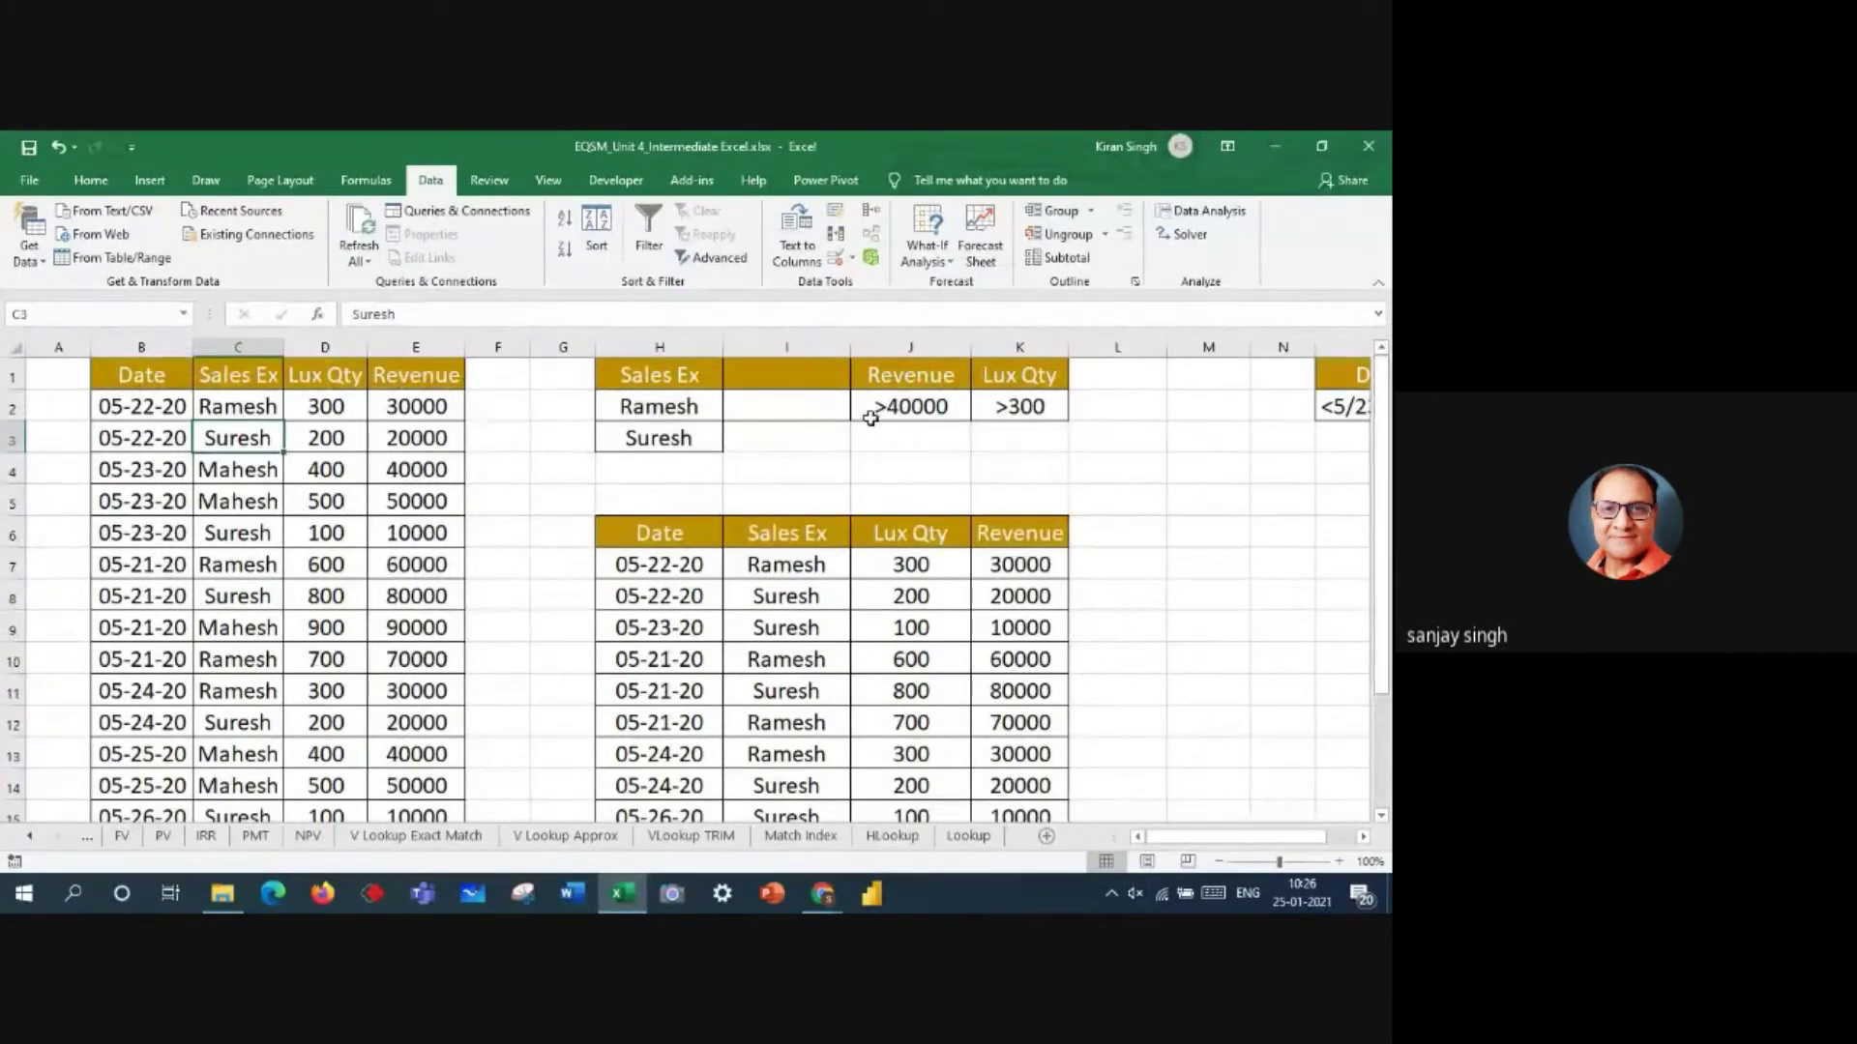
left_click_drag(787, 435, 1018, 453)
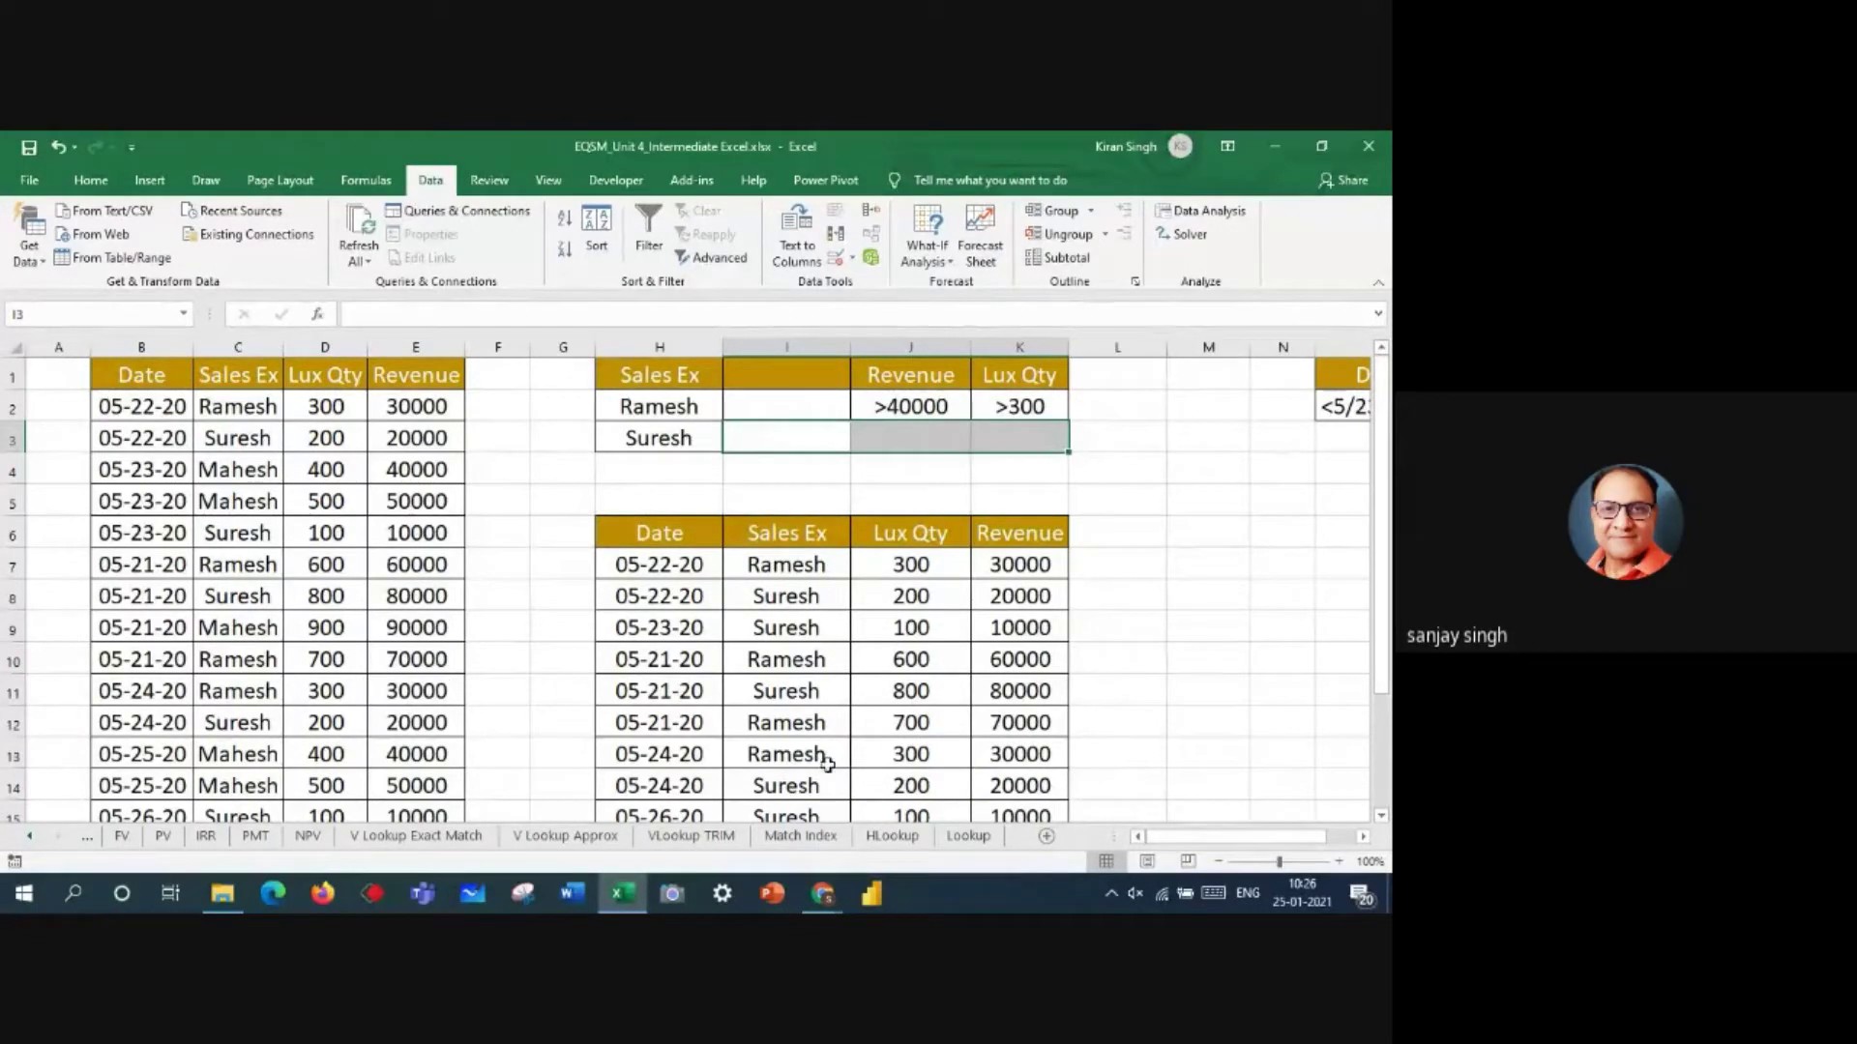
- Switch to the V Lookup Exact Match sheet and fit column B's width to the Article Description entries
left_click(473, 837)
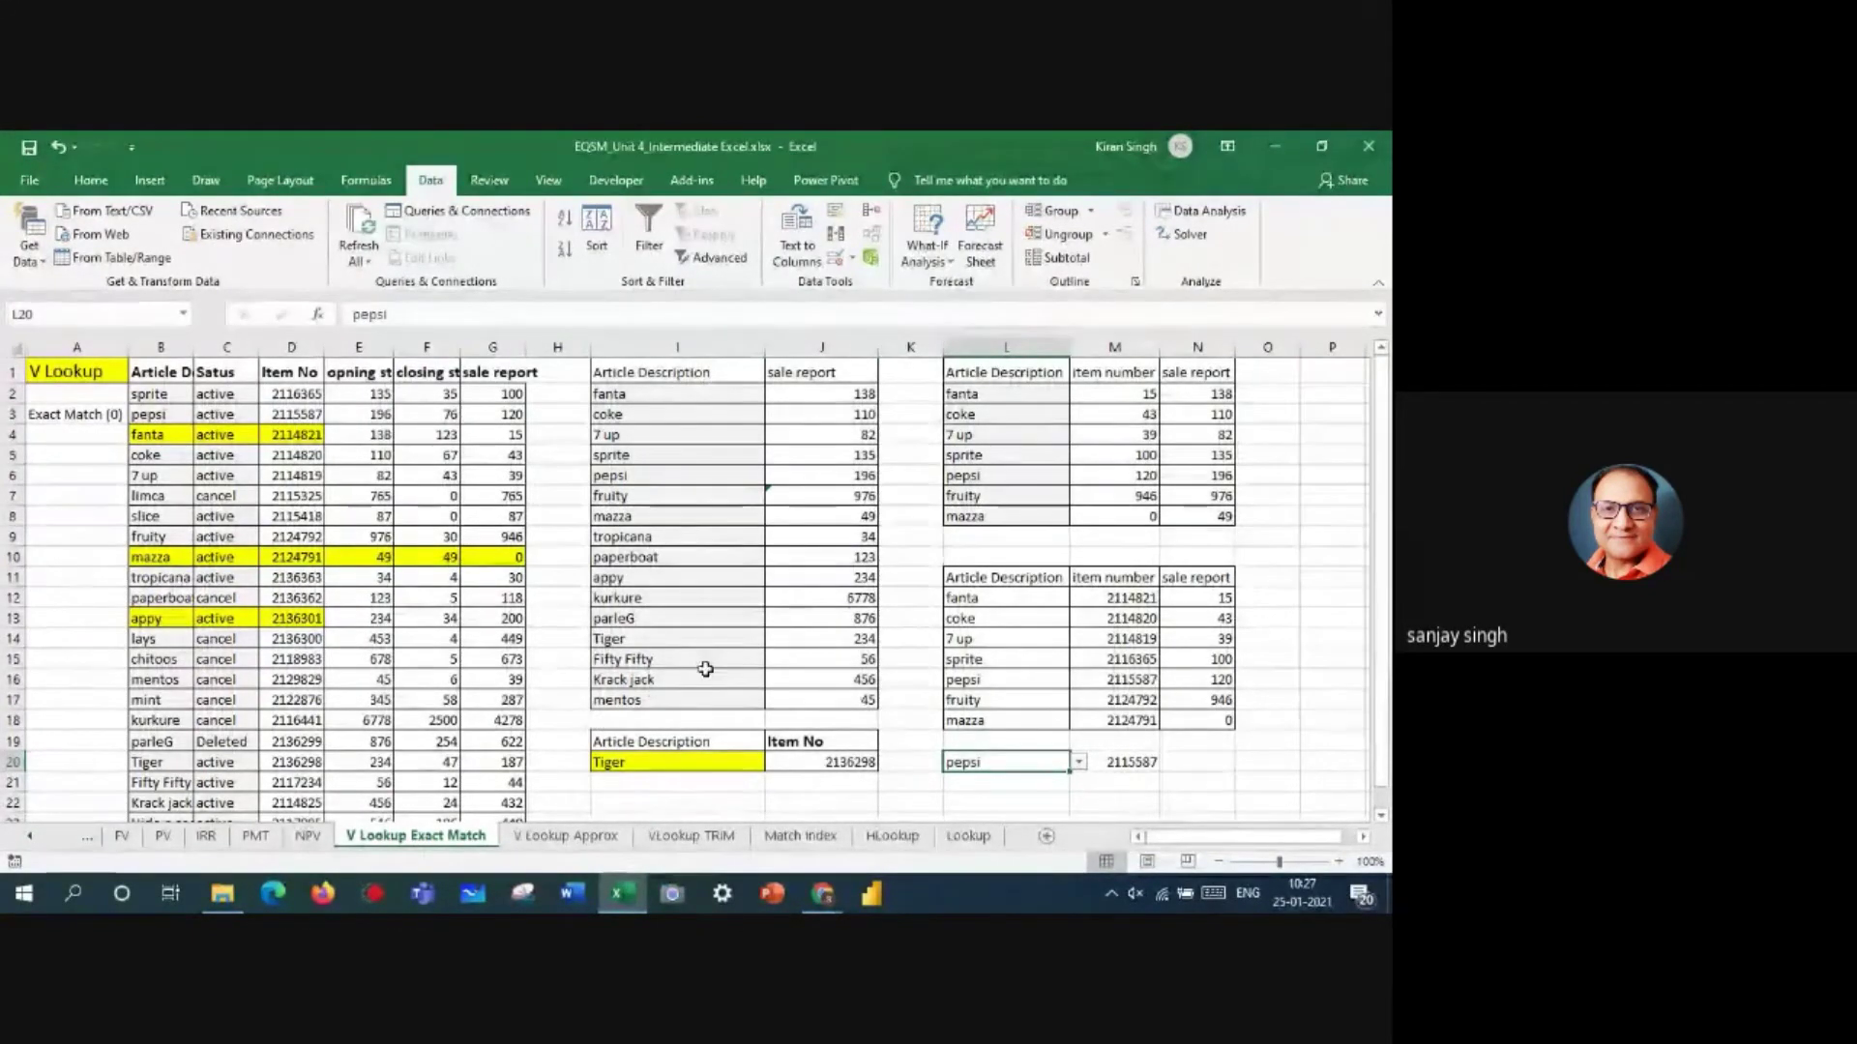
double_click(193, 346)
left_click(193, 347)
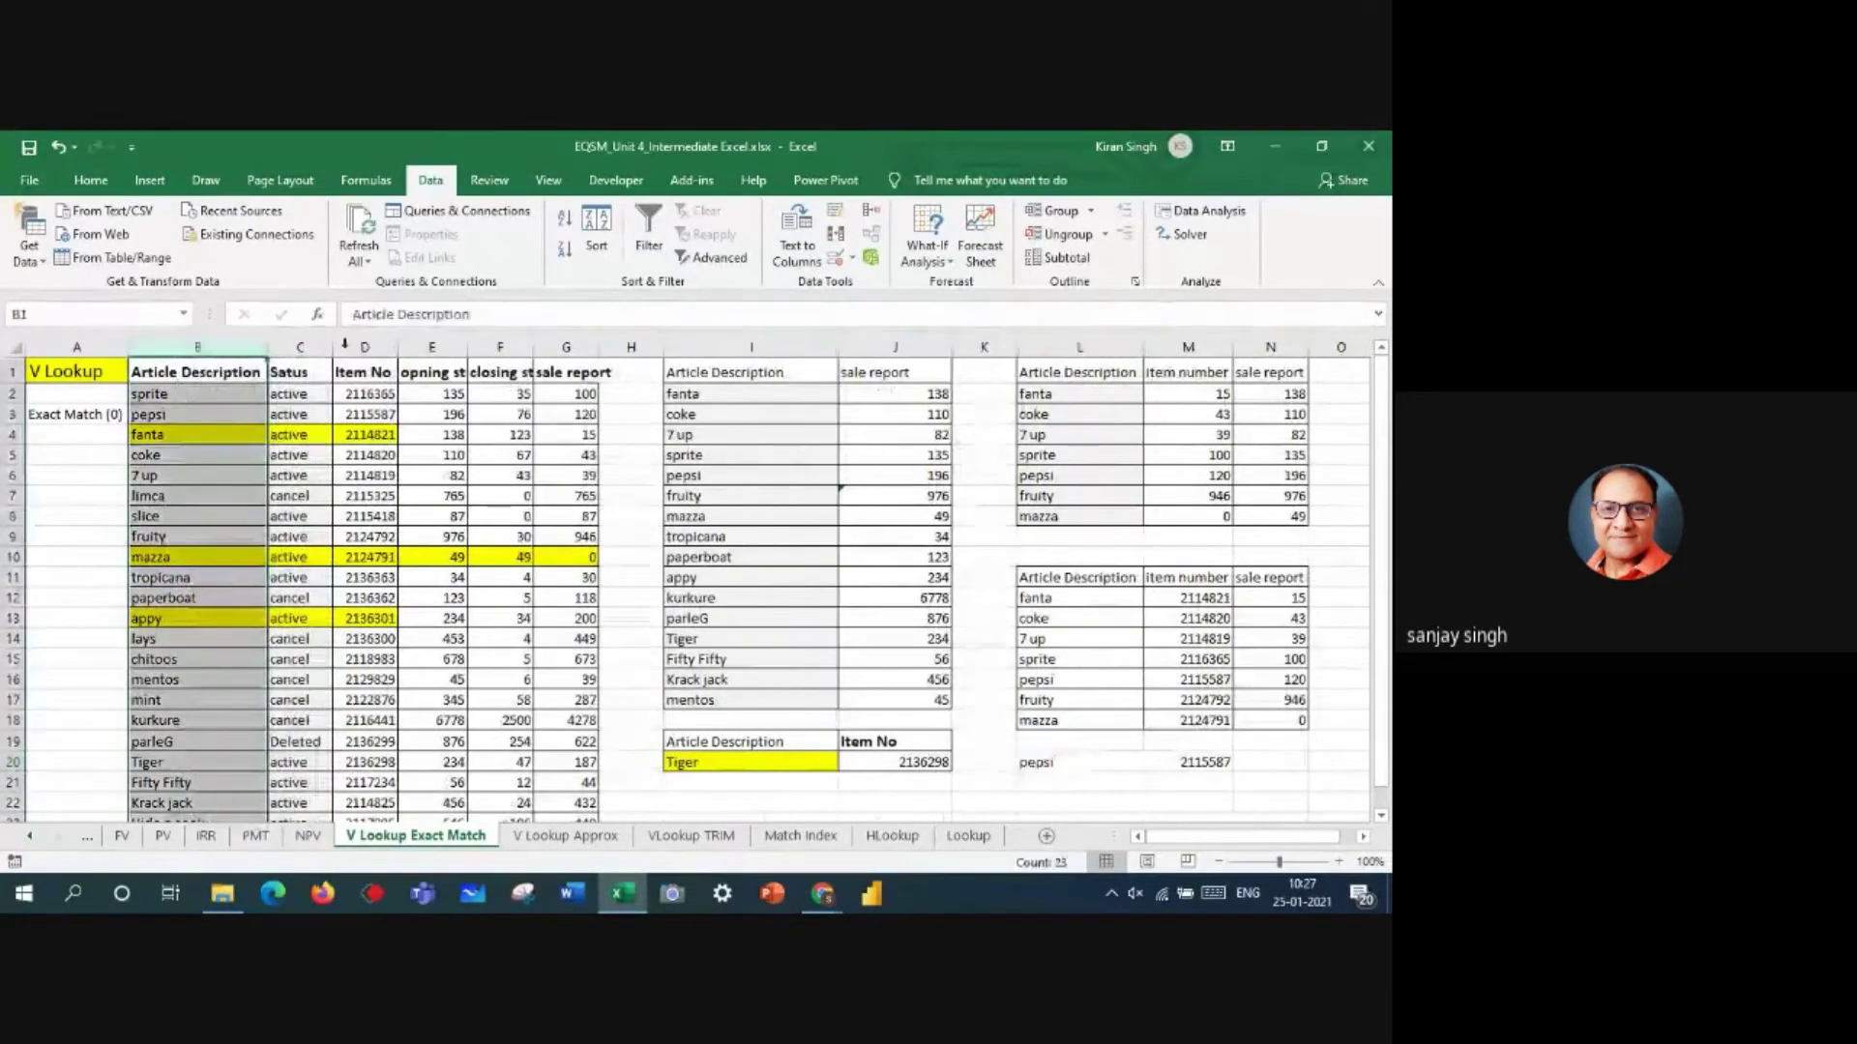
- Look through the Article Description entries in column B, from sprite down to paperboat
left_click(339, 474)
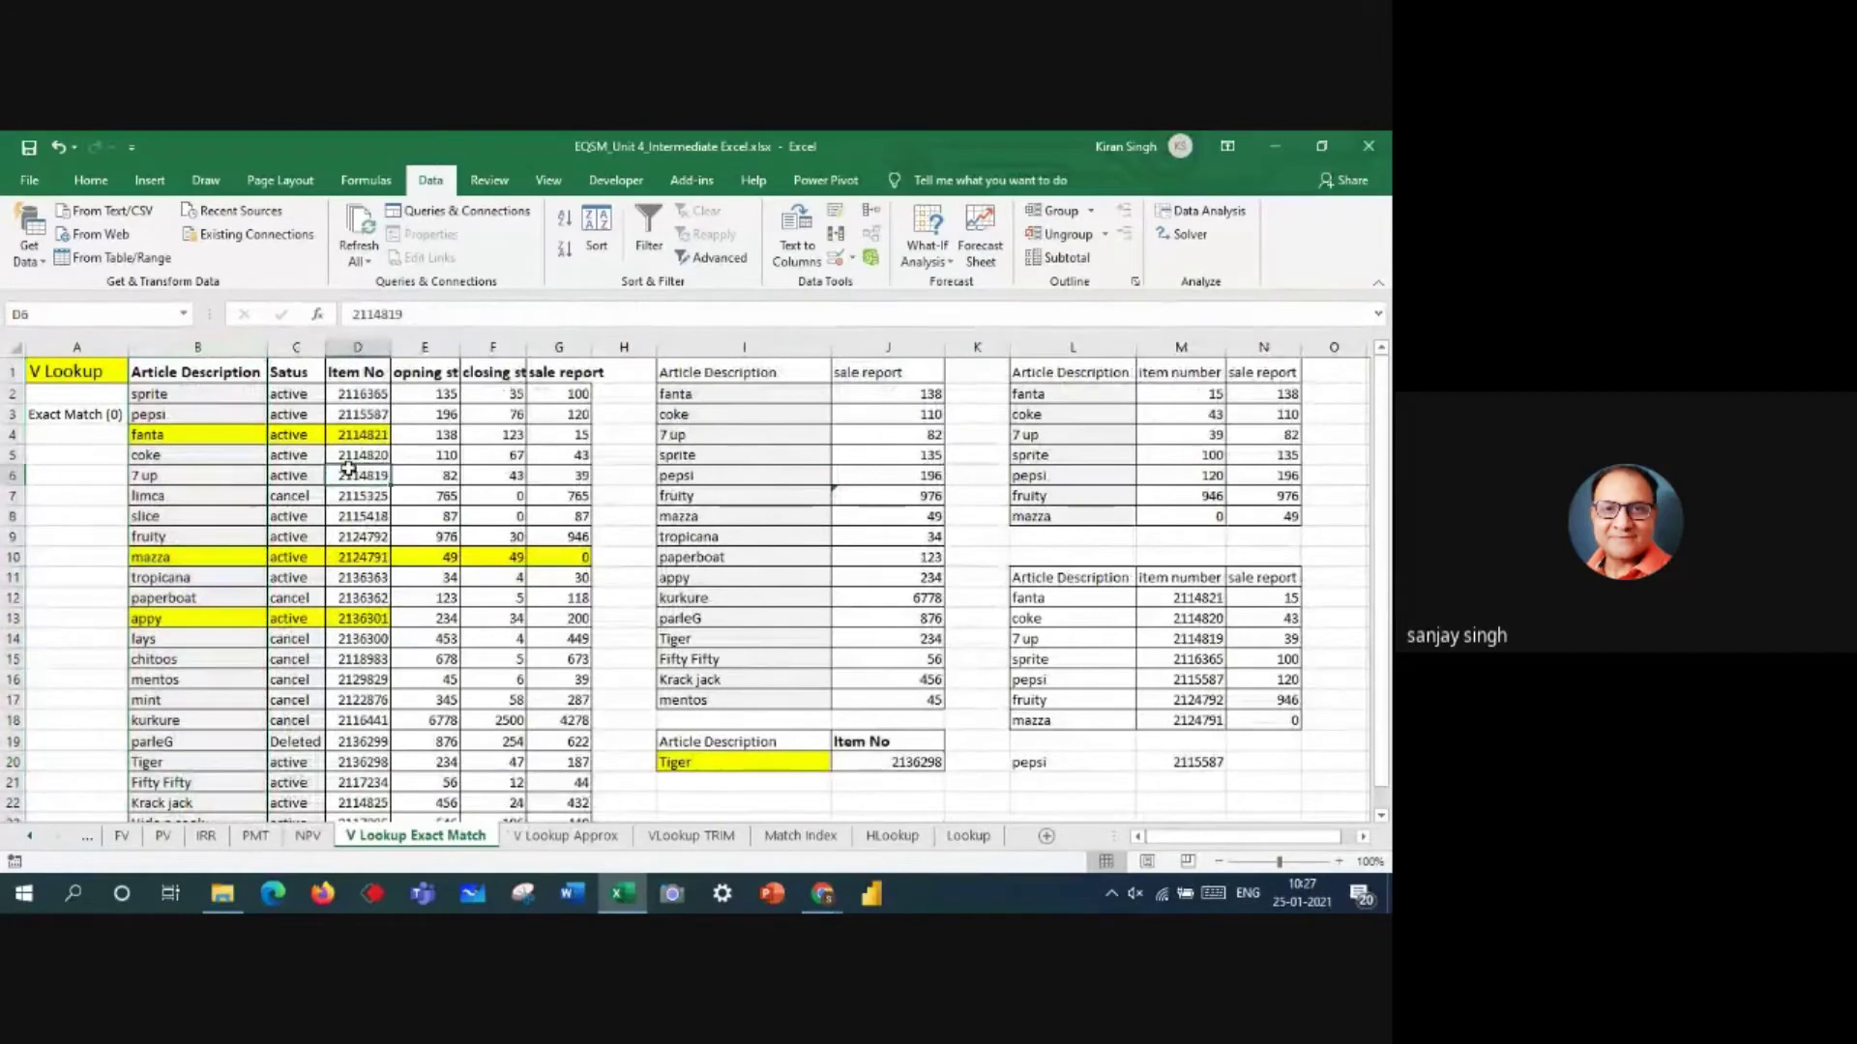
left_click_drag(197, 364, 207, 428)
left_click(188, 401)
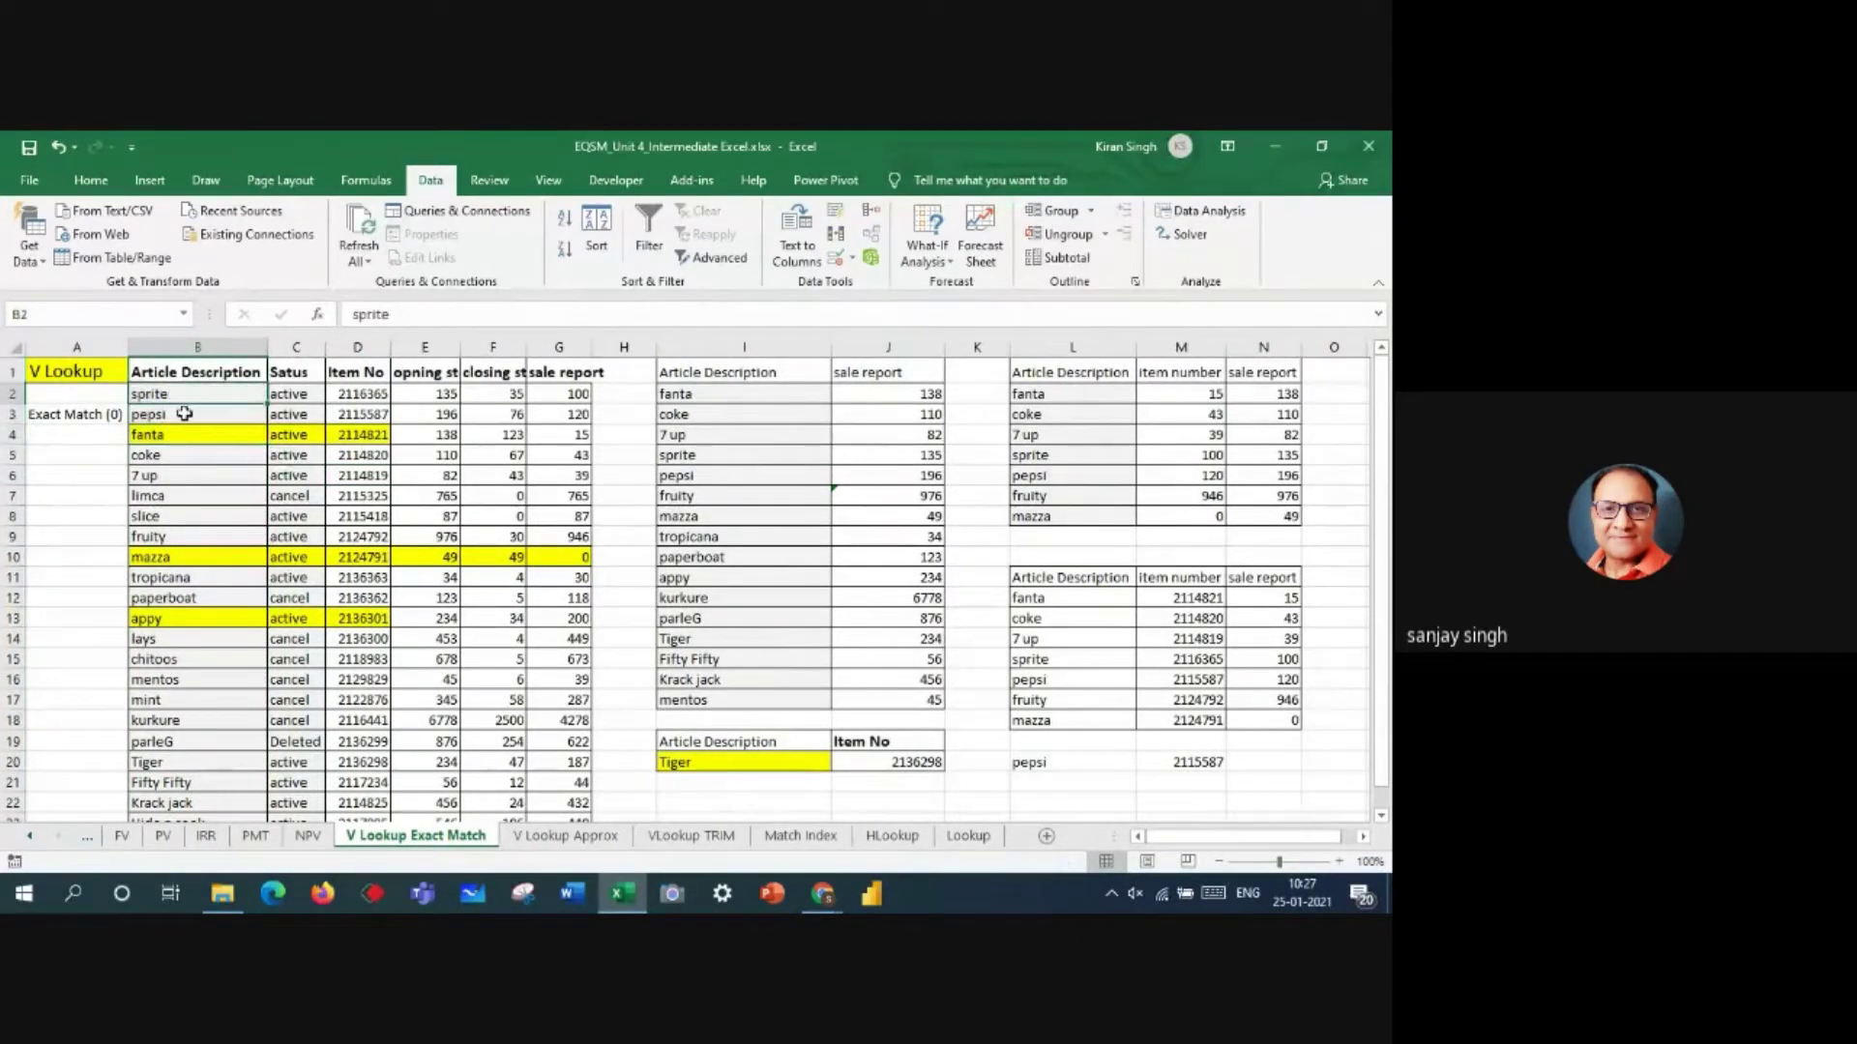
left_click(188, 416)
left_click(188, 435)
left_click(201, 474)
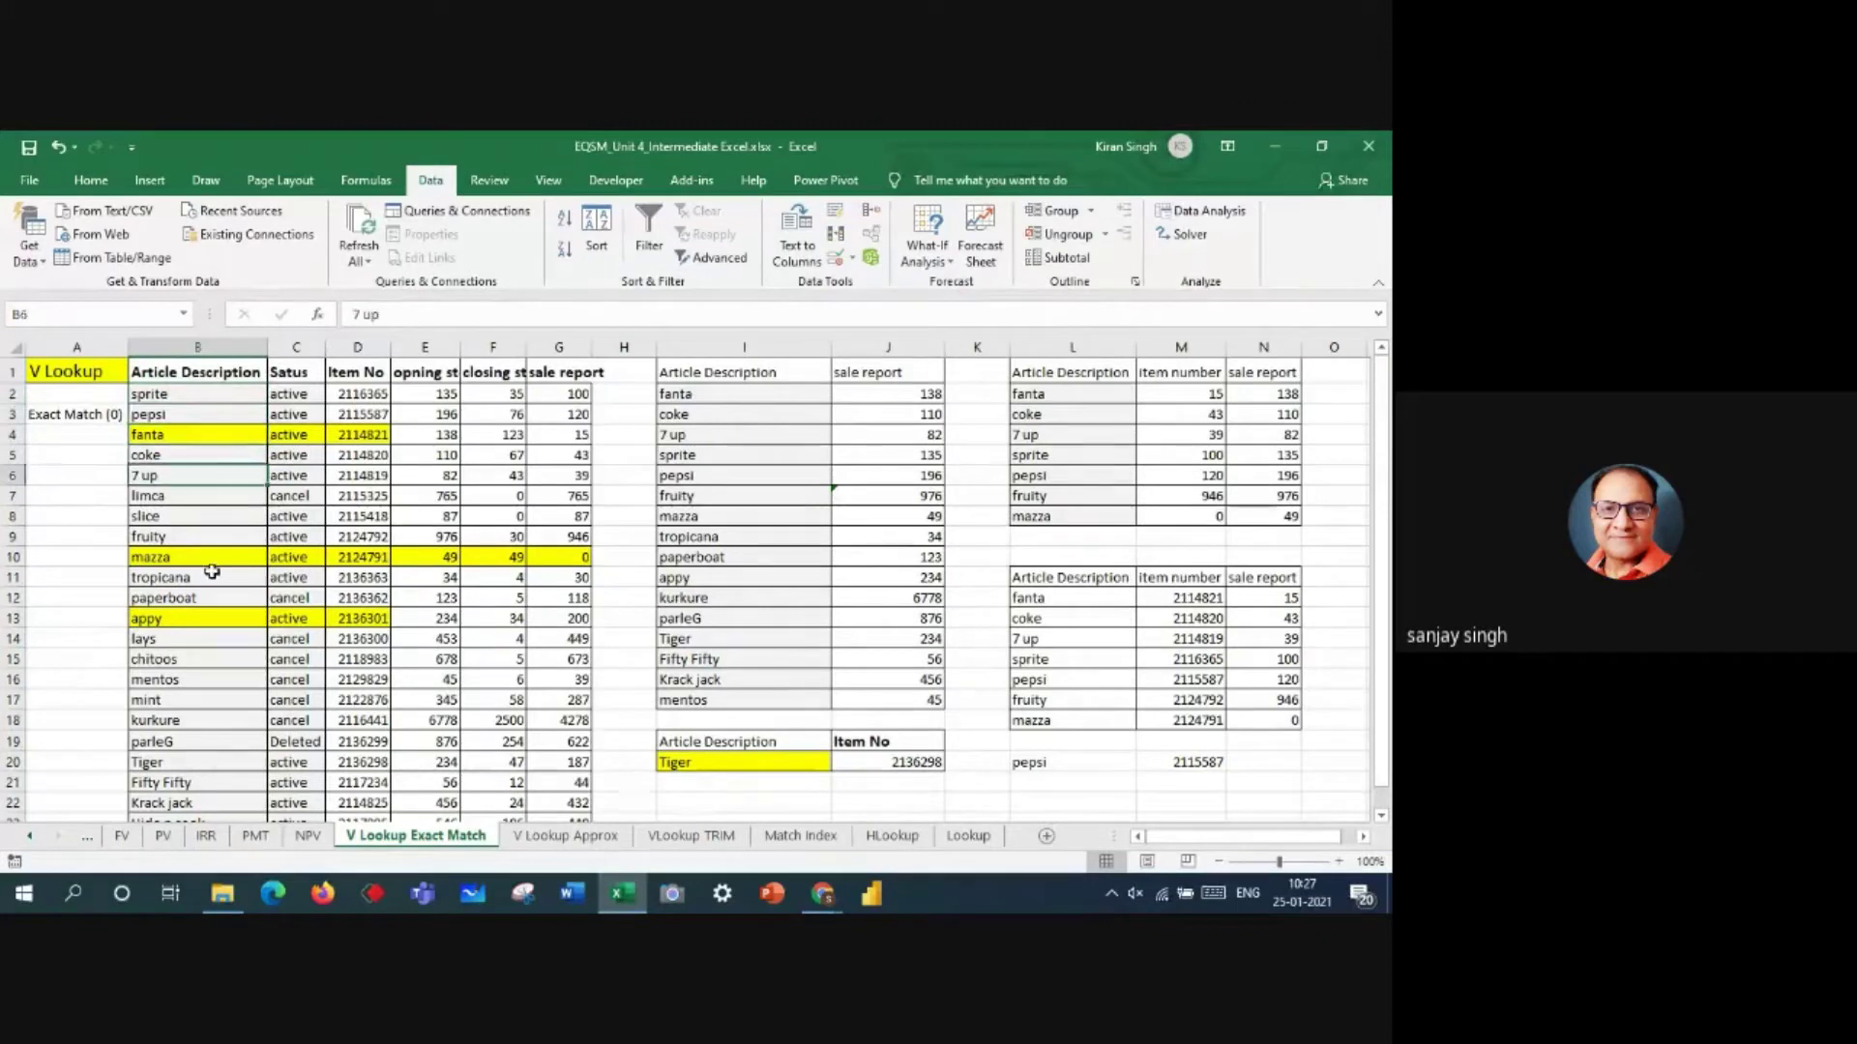
left_click(202, 598)
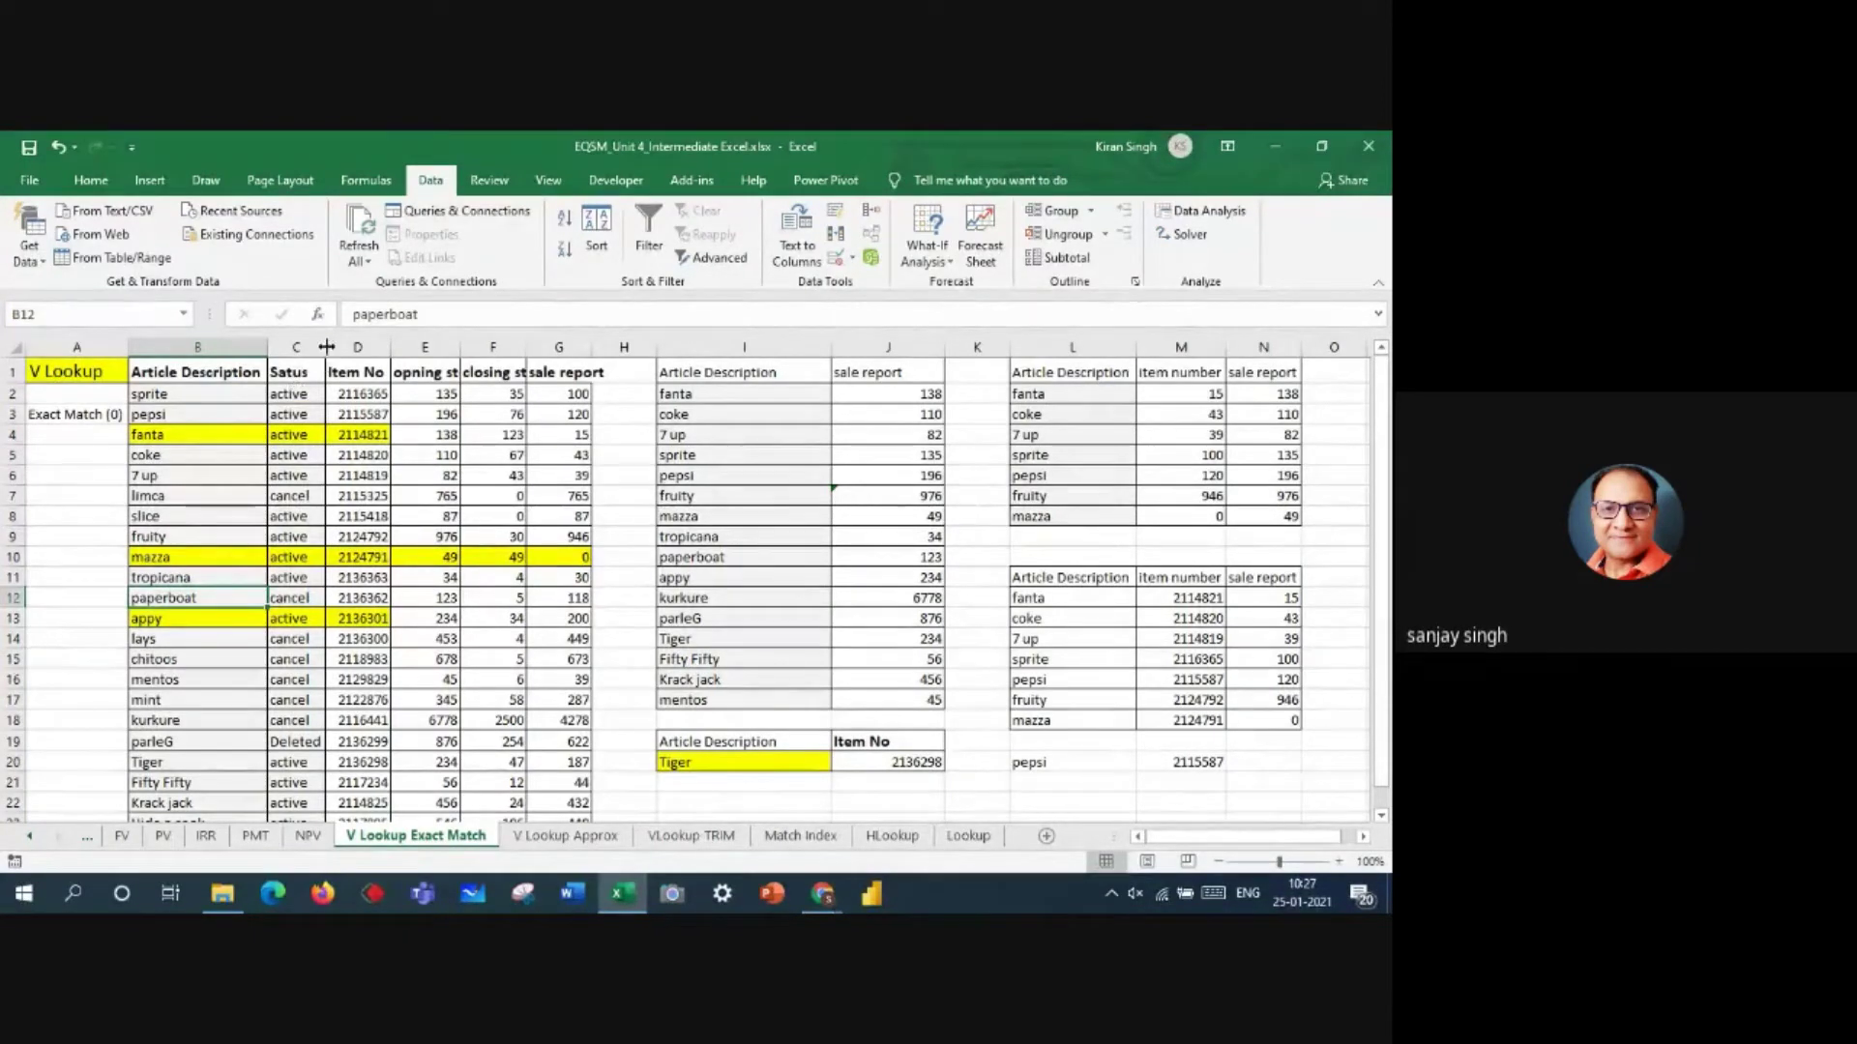
- Fit the widths of the status, opening stock, closing stock and sale report columns (C, E, F and G) to their contents
left_click_drag(326, 347, 314, 505)
left_click_drag(312, 588, 319, 643)
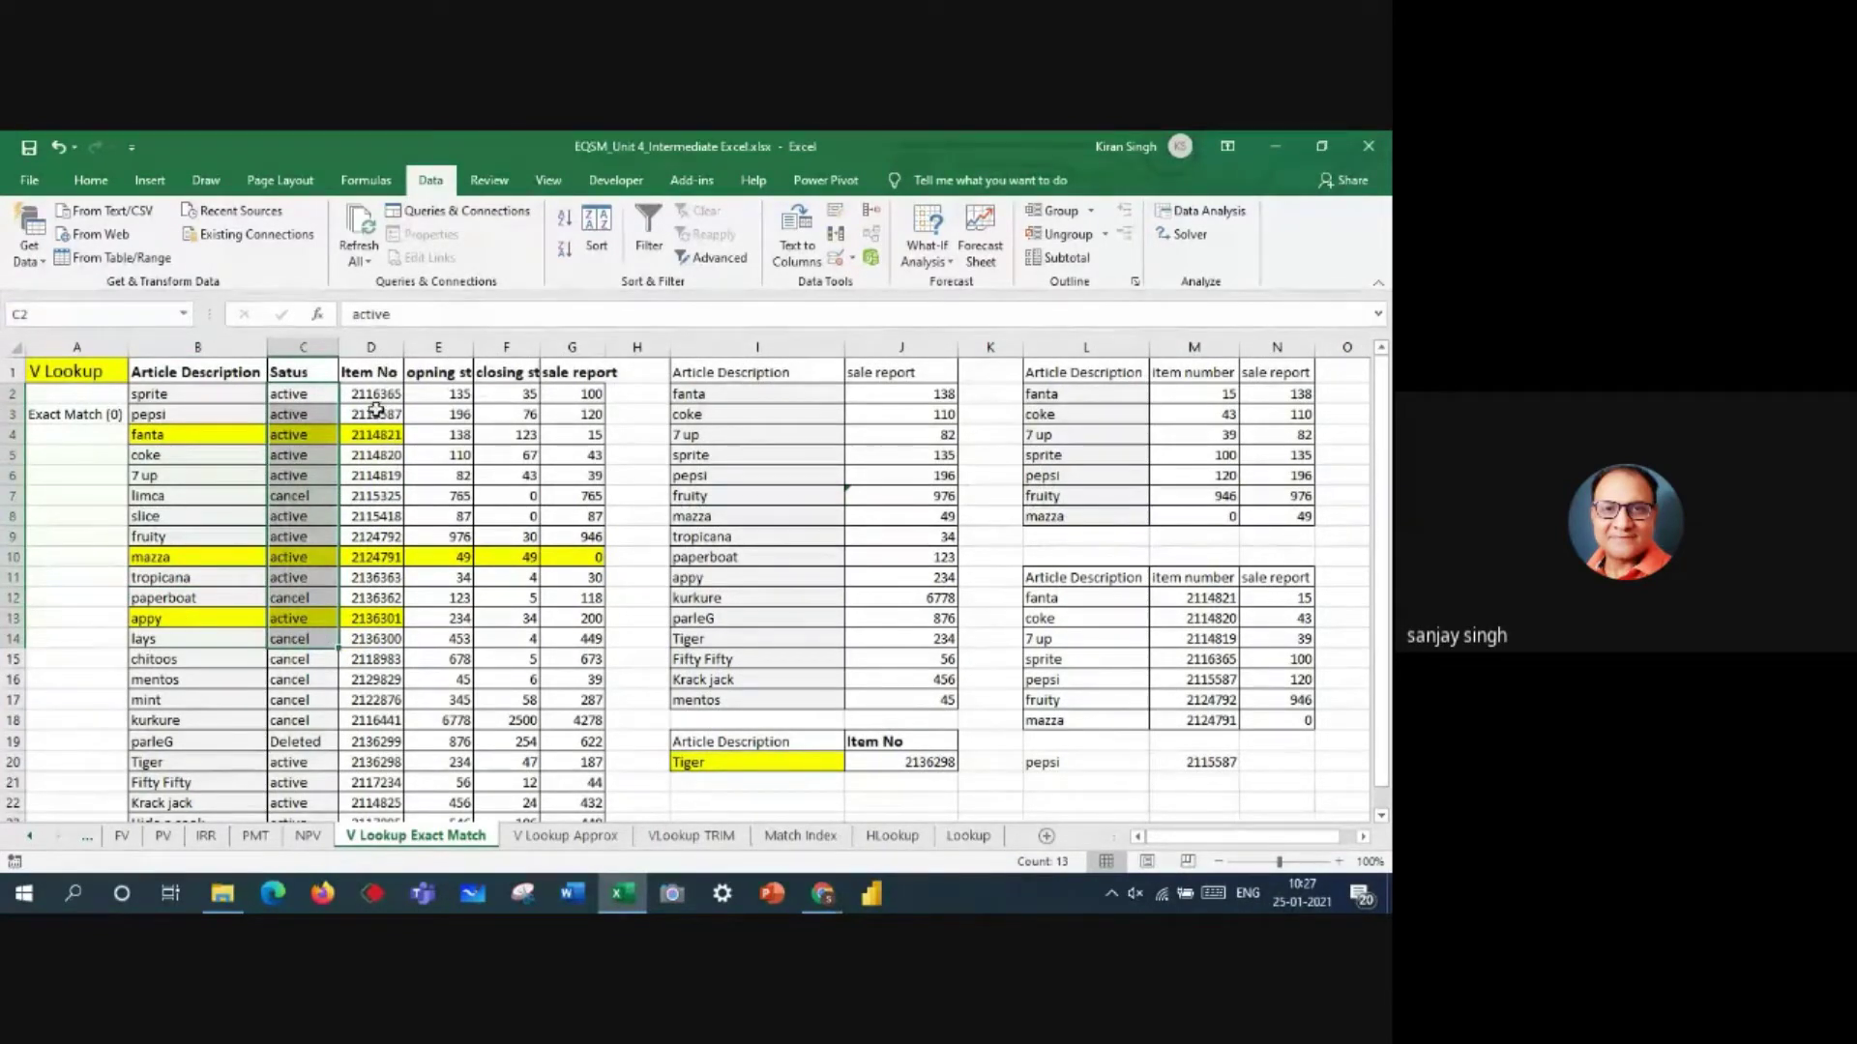
left_click_drag(370, 395, 390, 600)
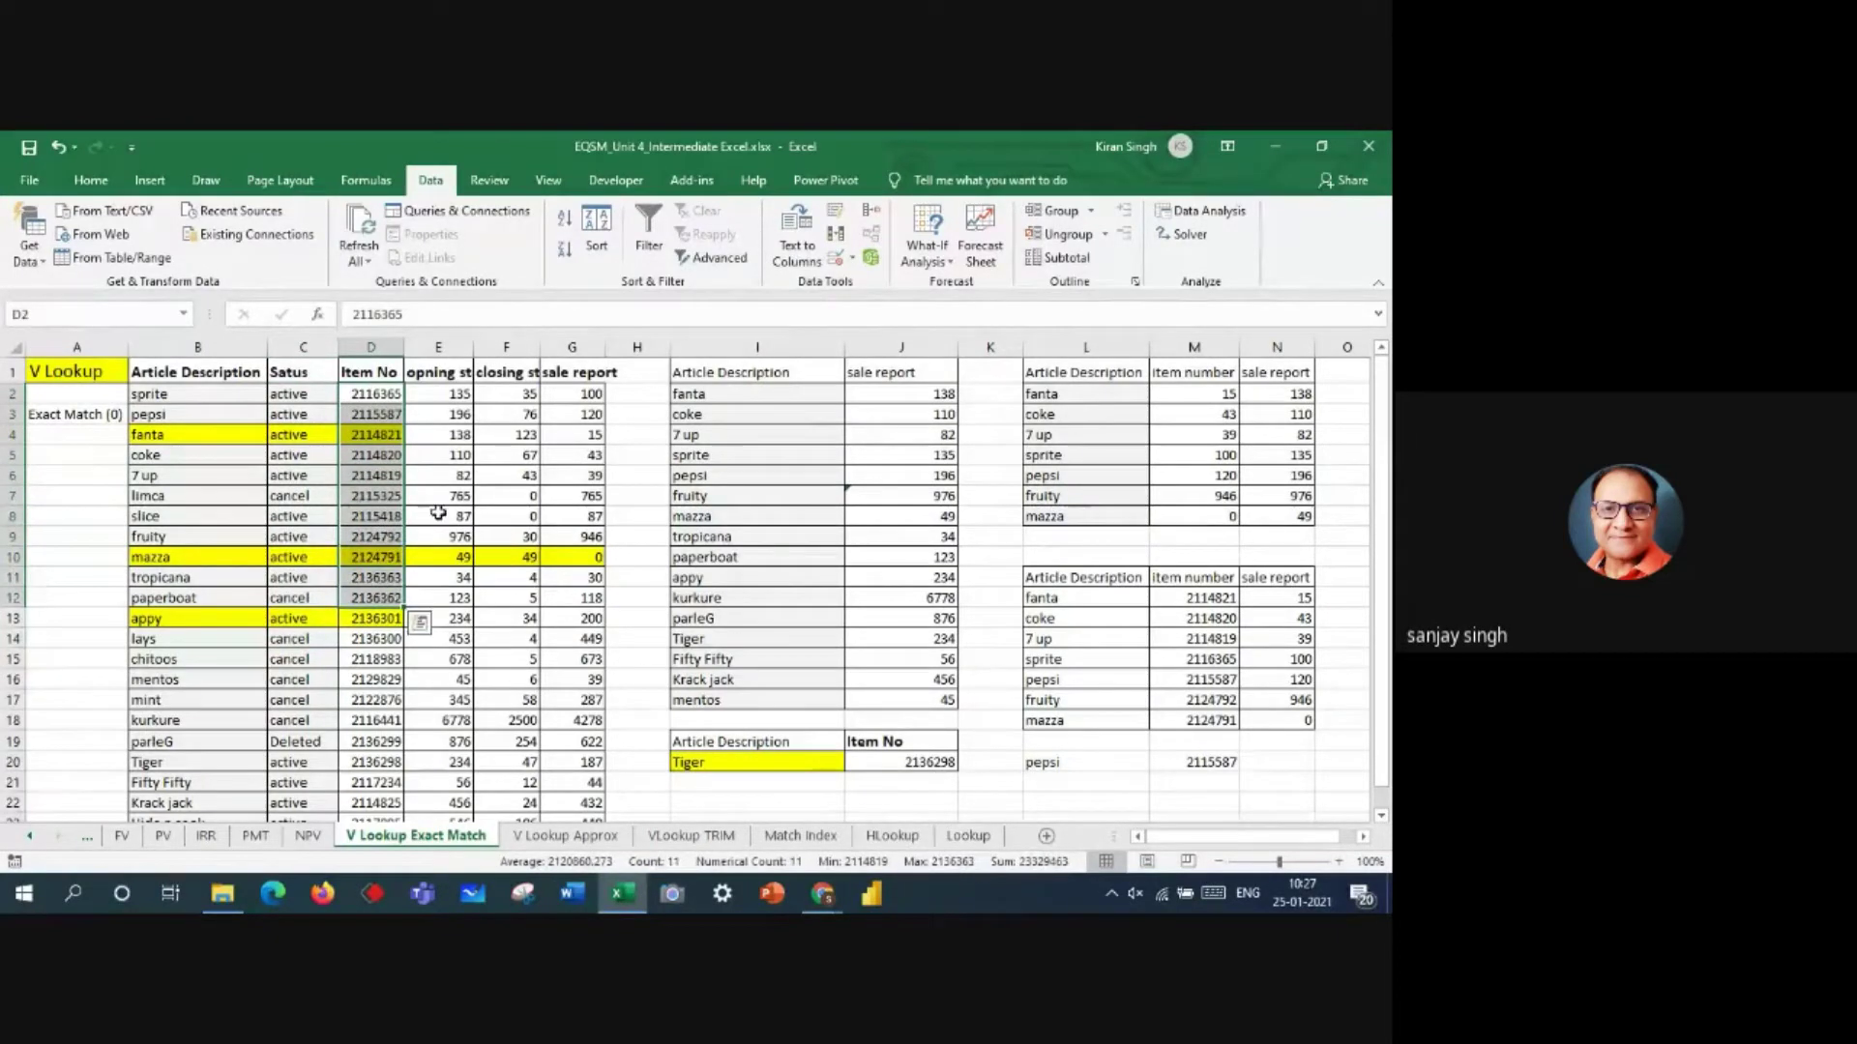
double_click(474, 348)
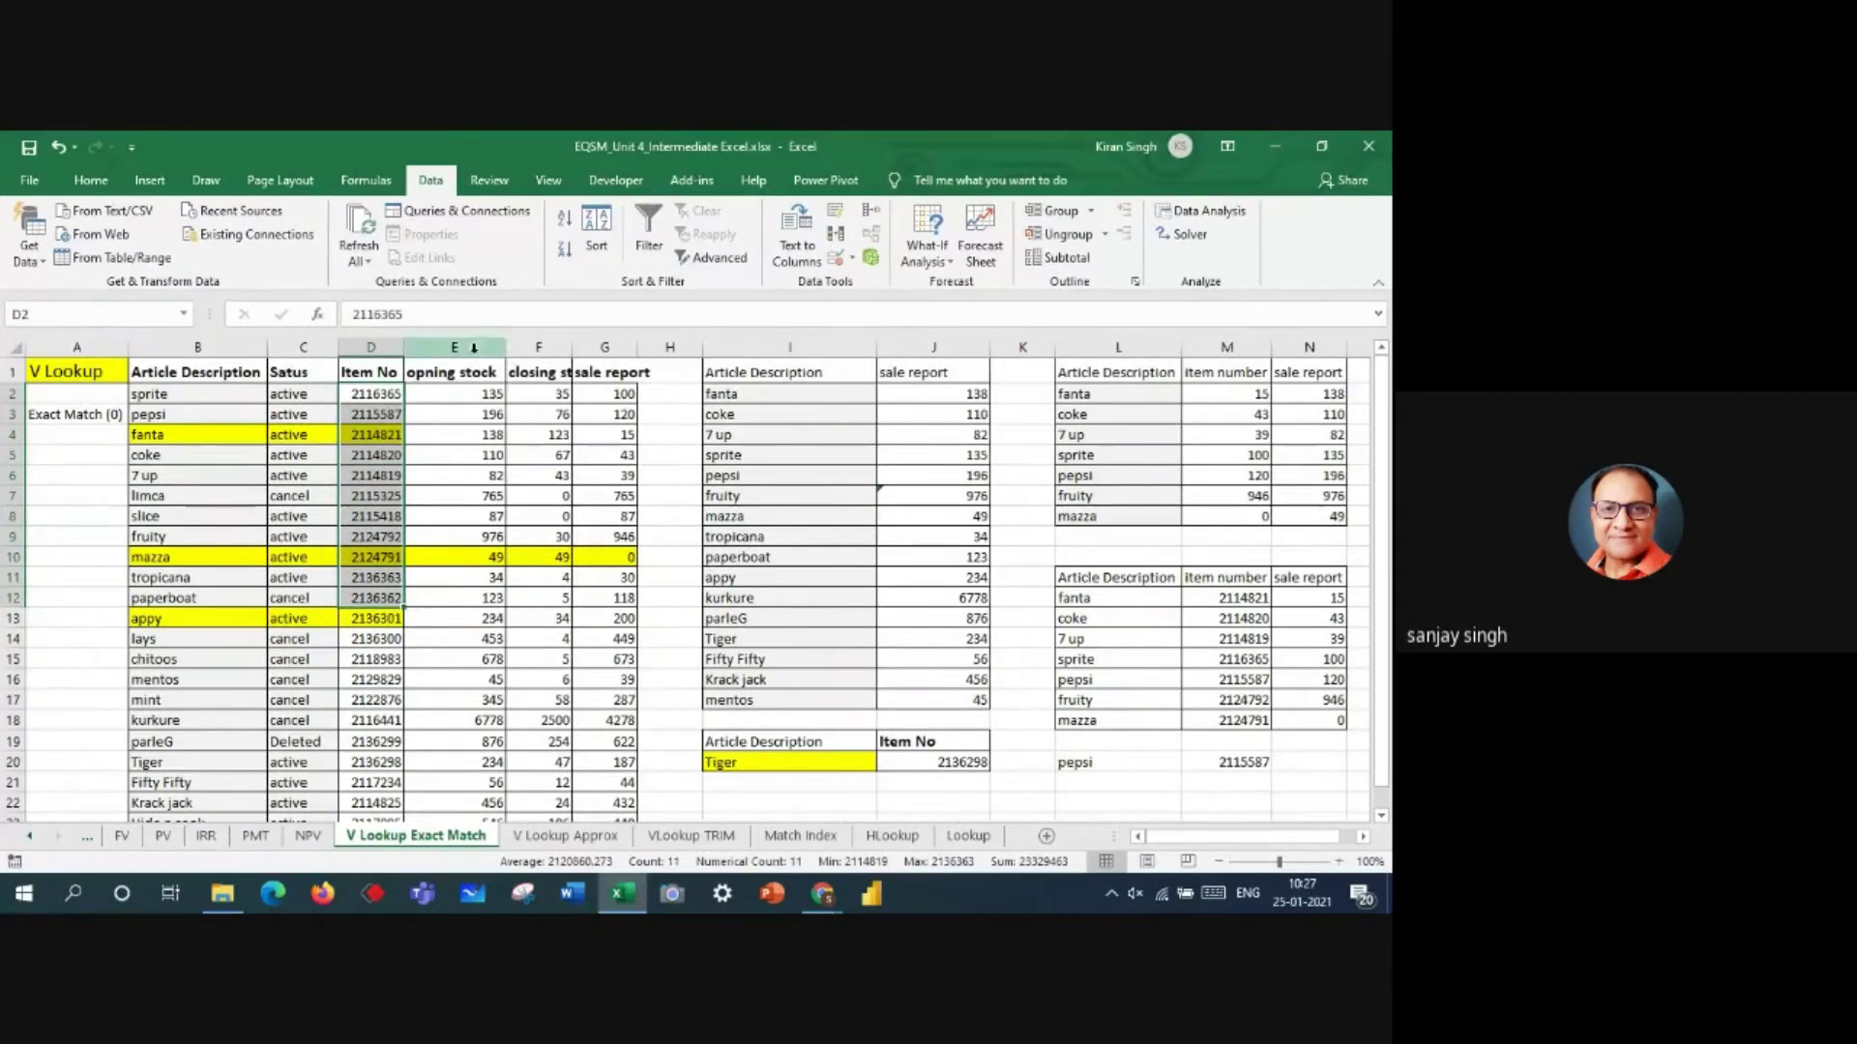
left_click(478, 396)
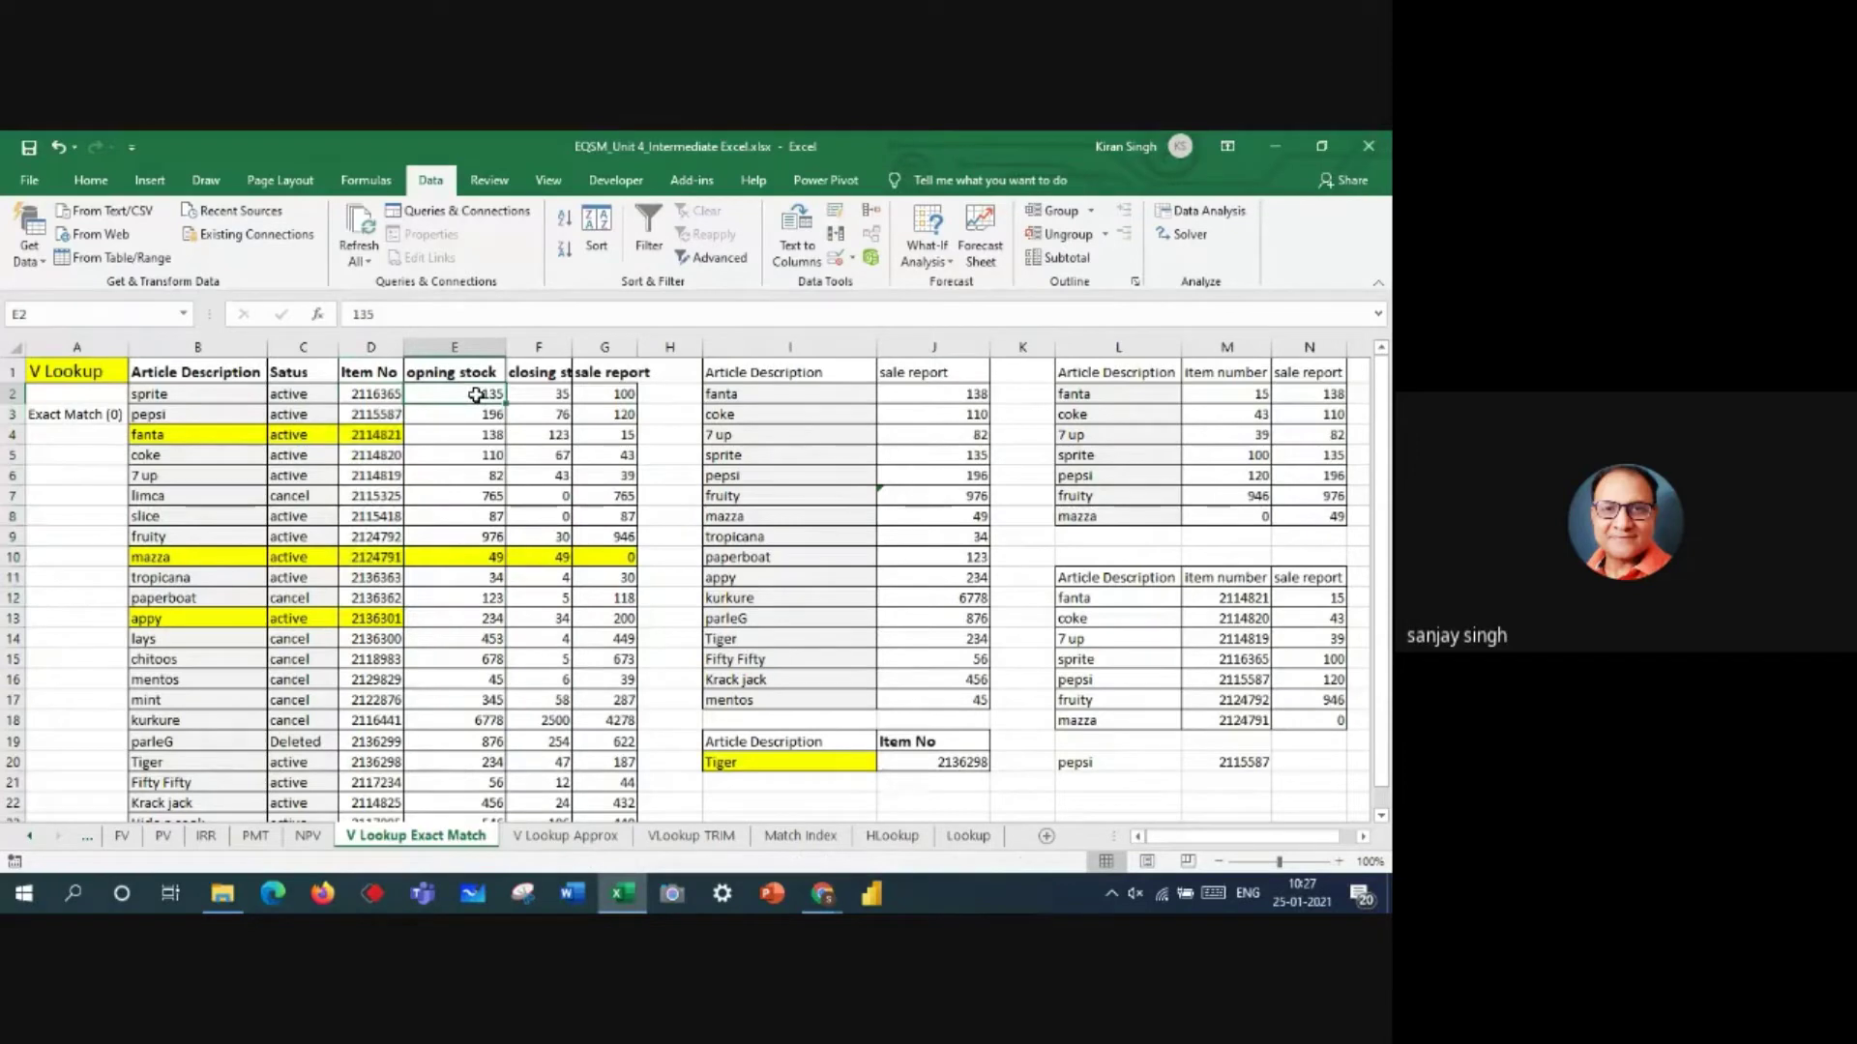
double_click(572, 347)
left_click(581, 394)
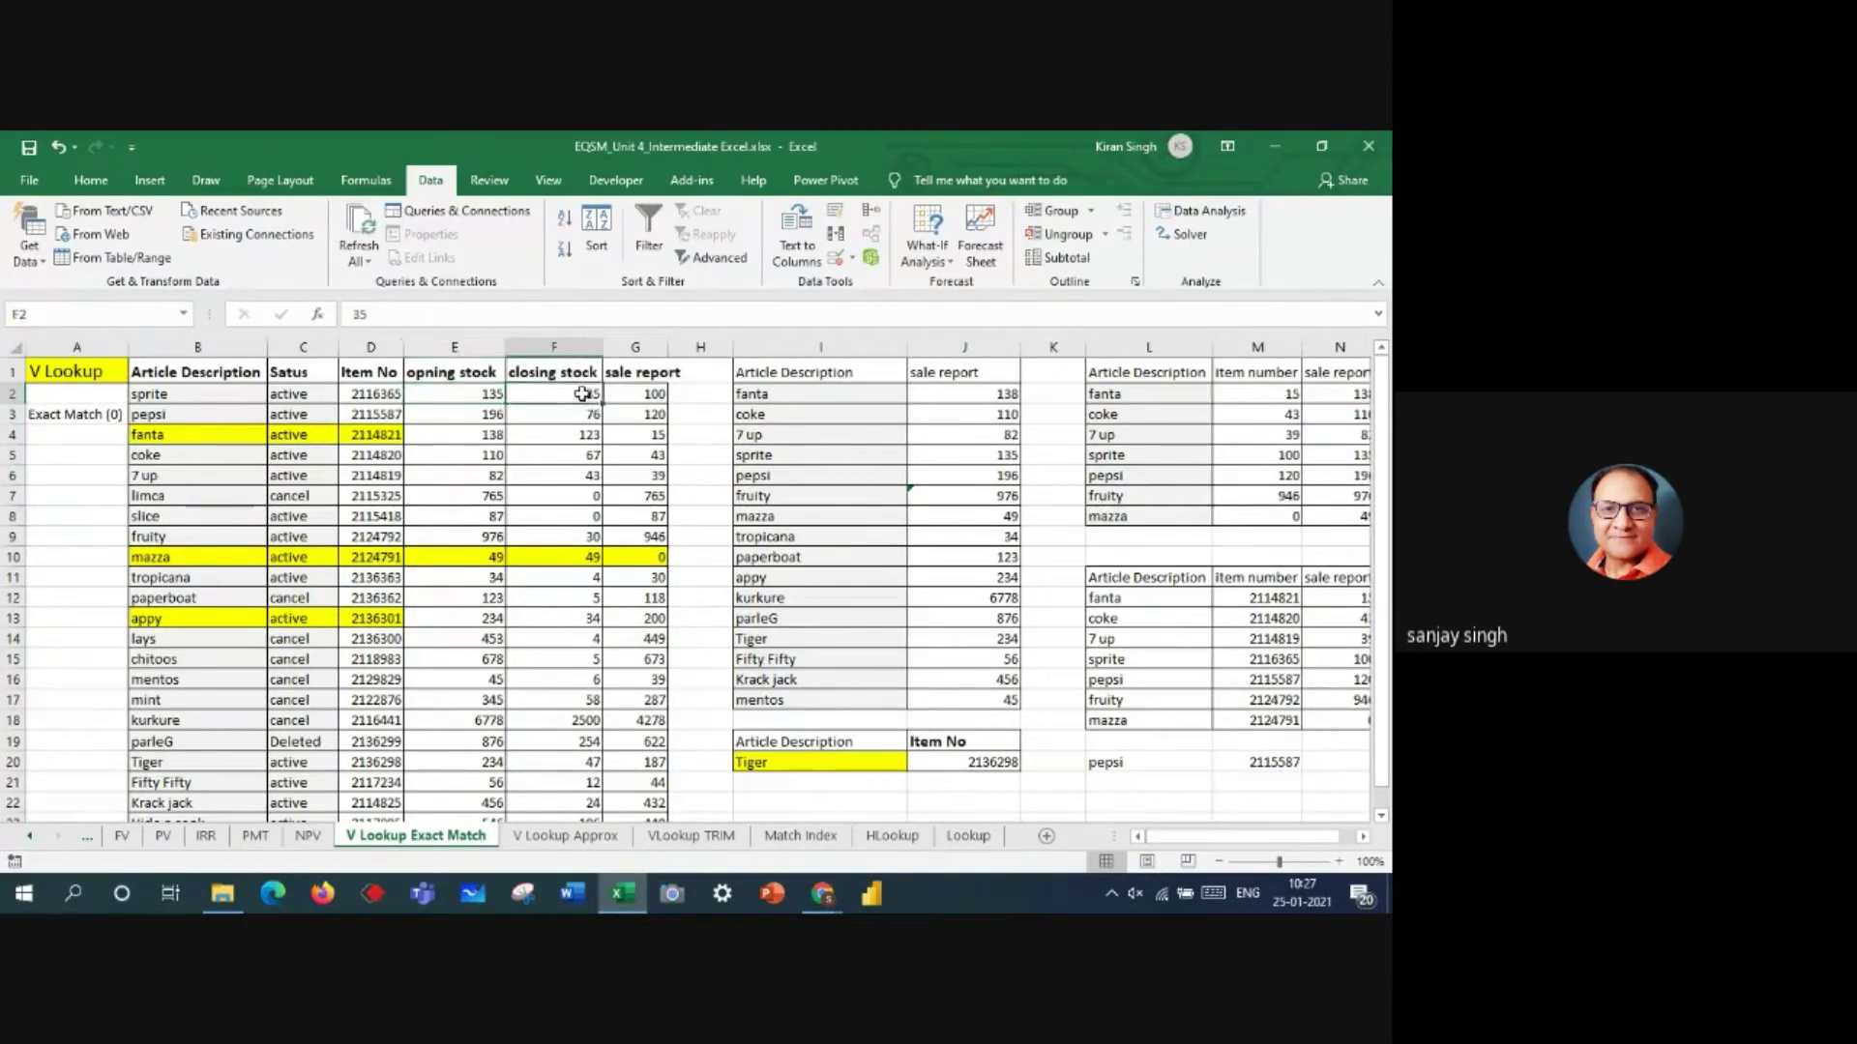
double_click(669, 344)
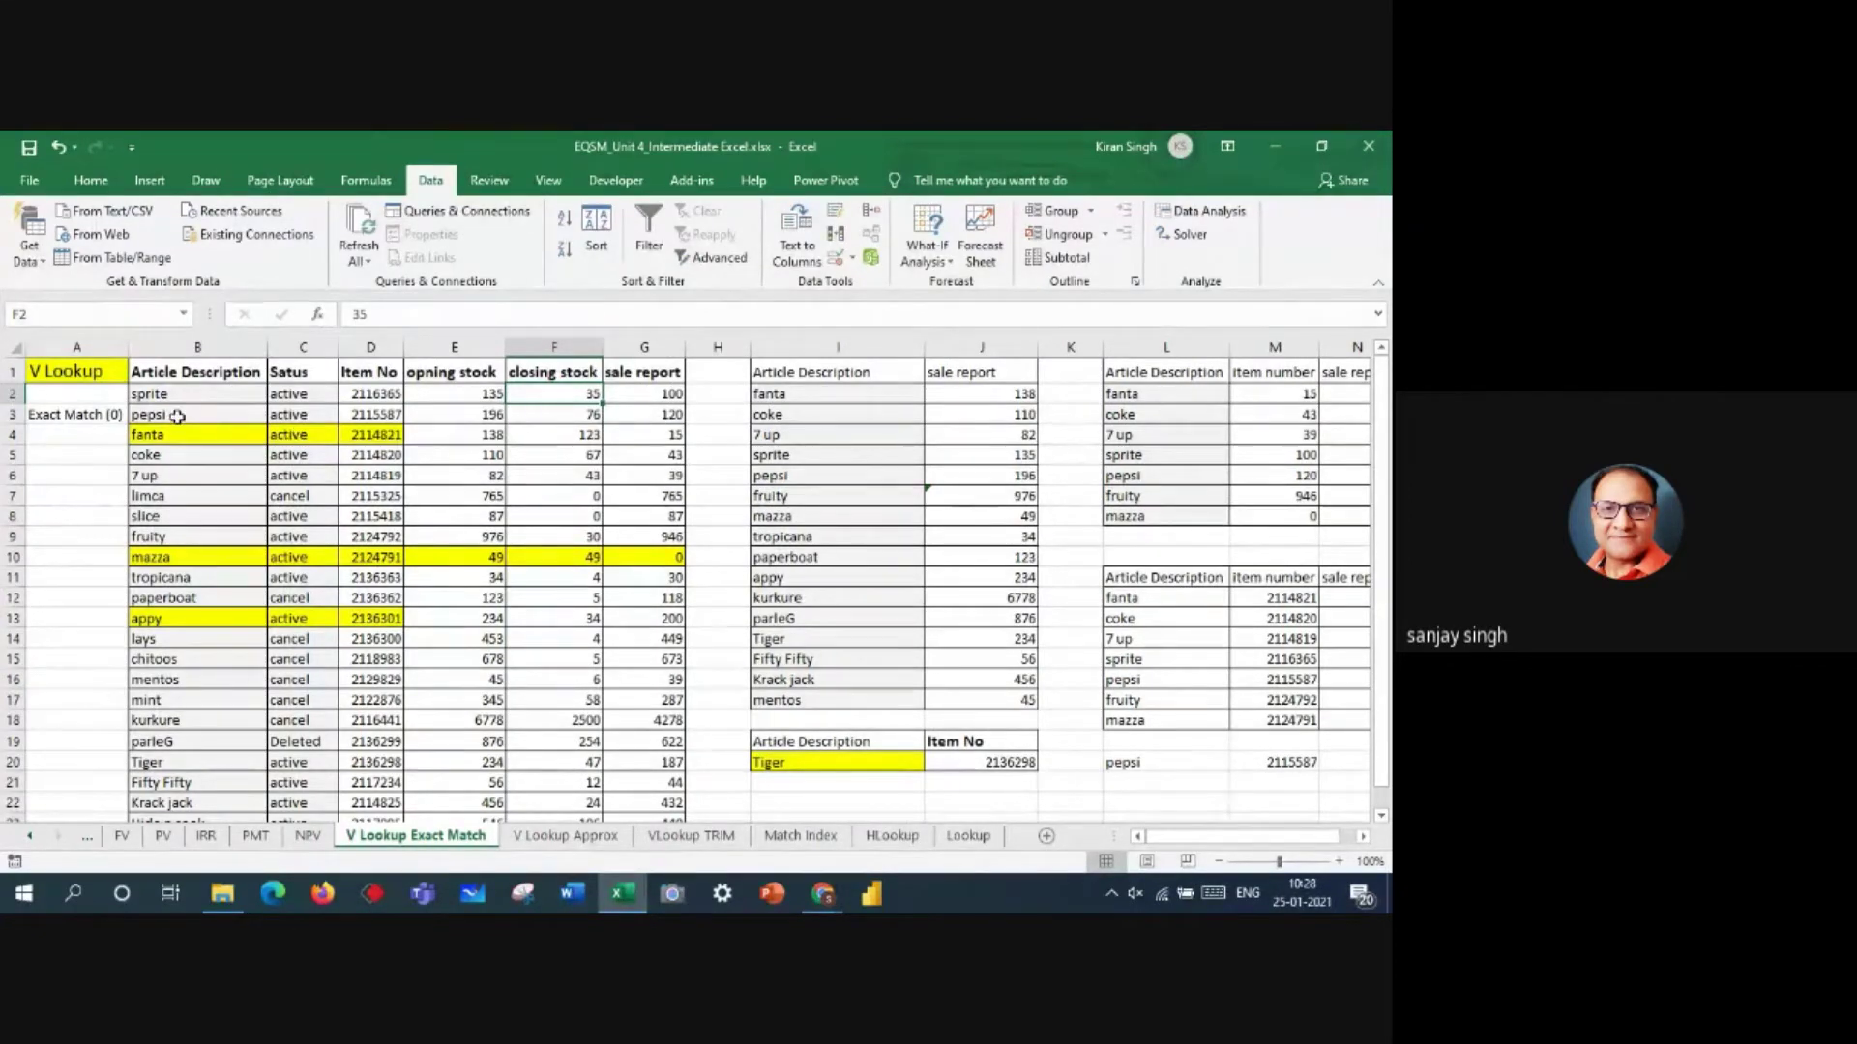
- Examine the pepsi record's item number, stock and sale figures, and the source table in columns B to G down to its last article
left_click(389, 416)
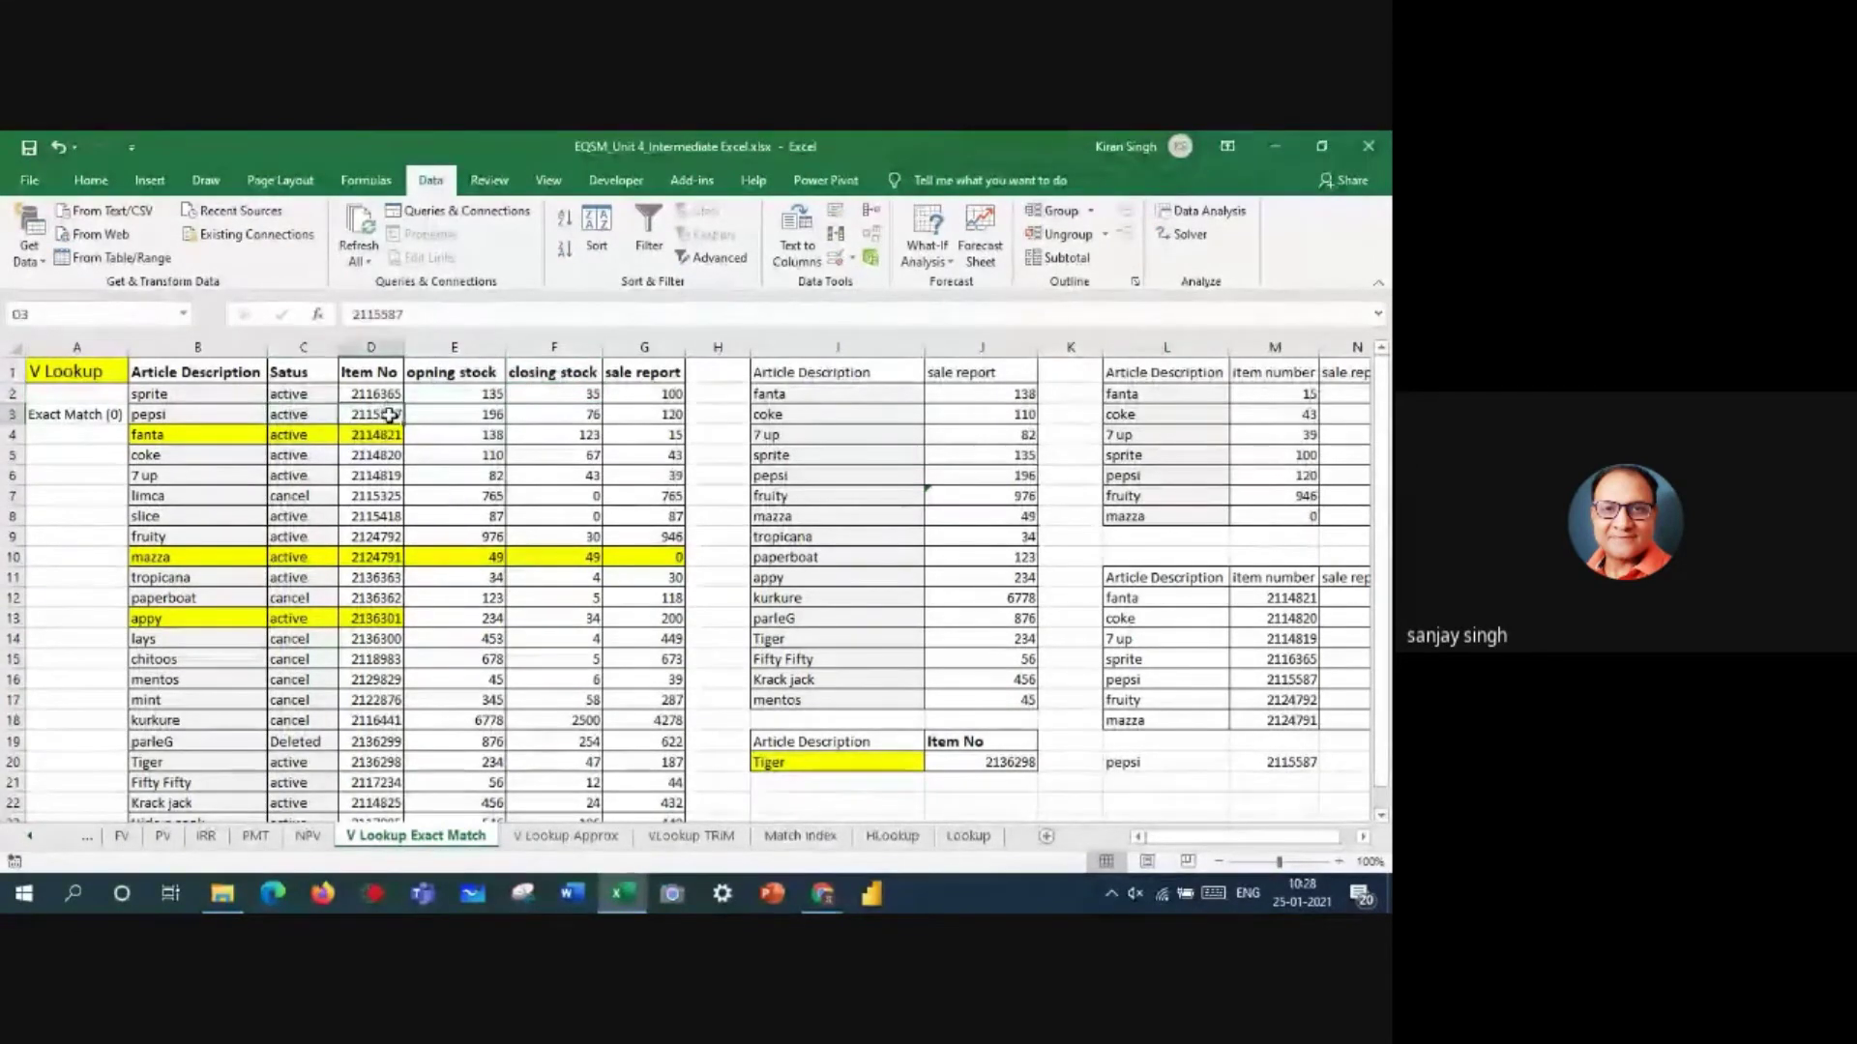
left_click(472, 374)
left_click(473, 419)
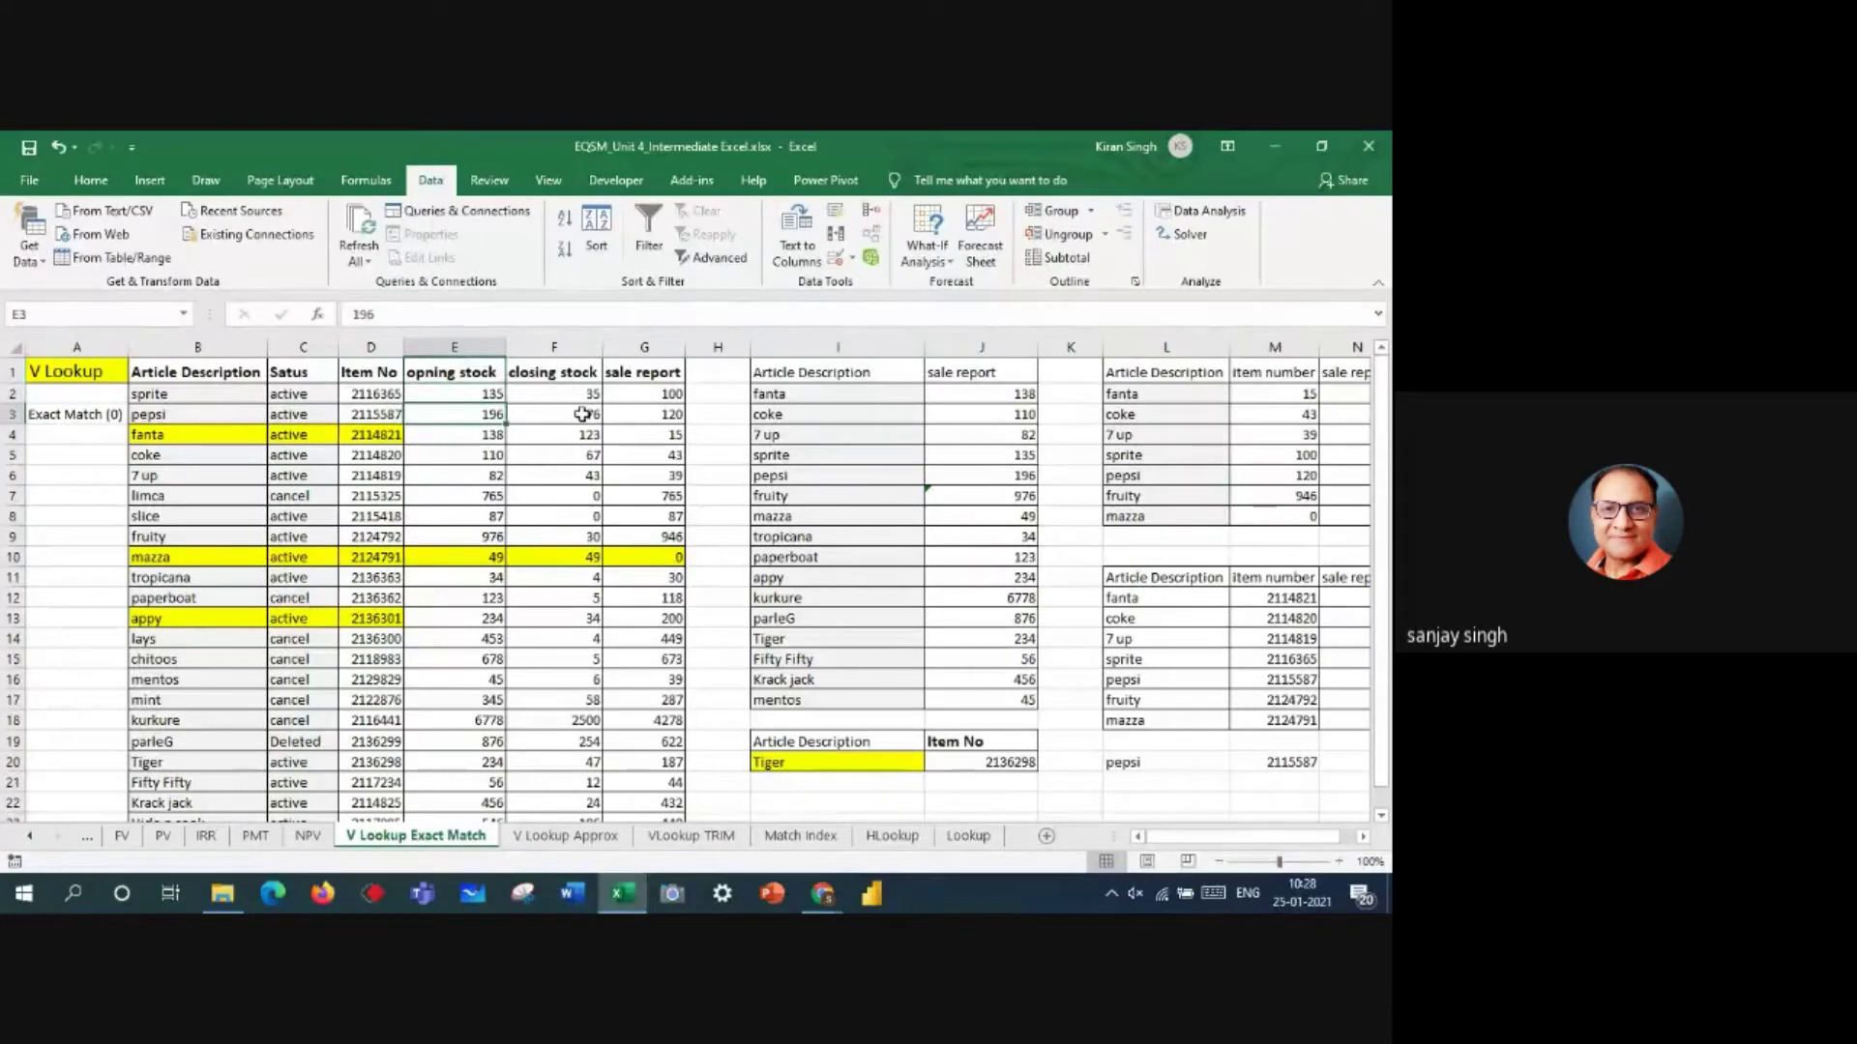
left_click(582, 416)
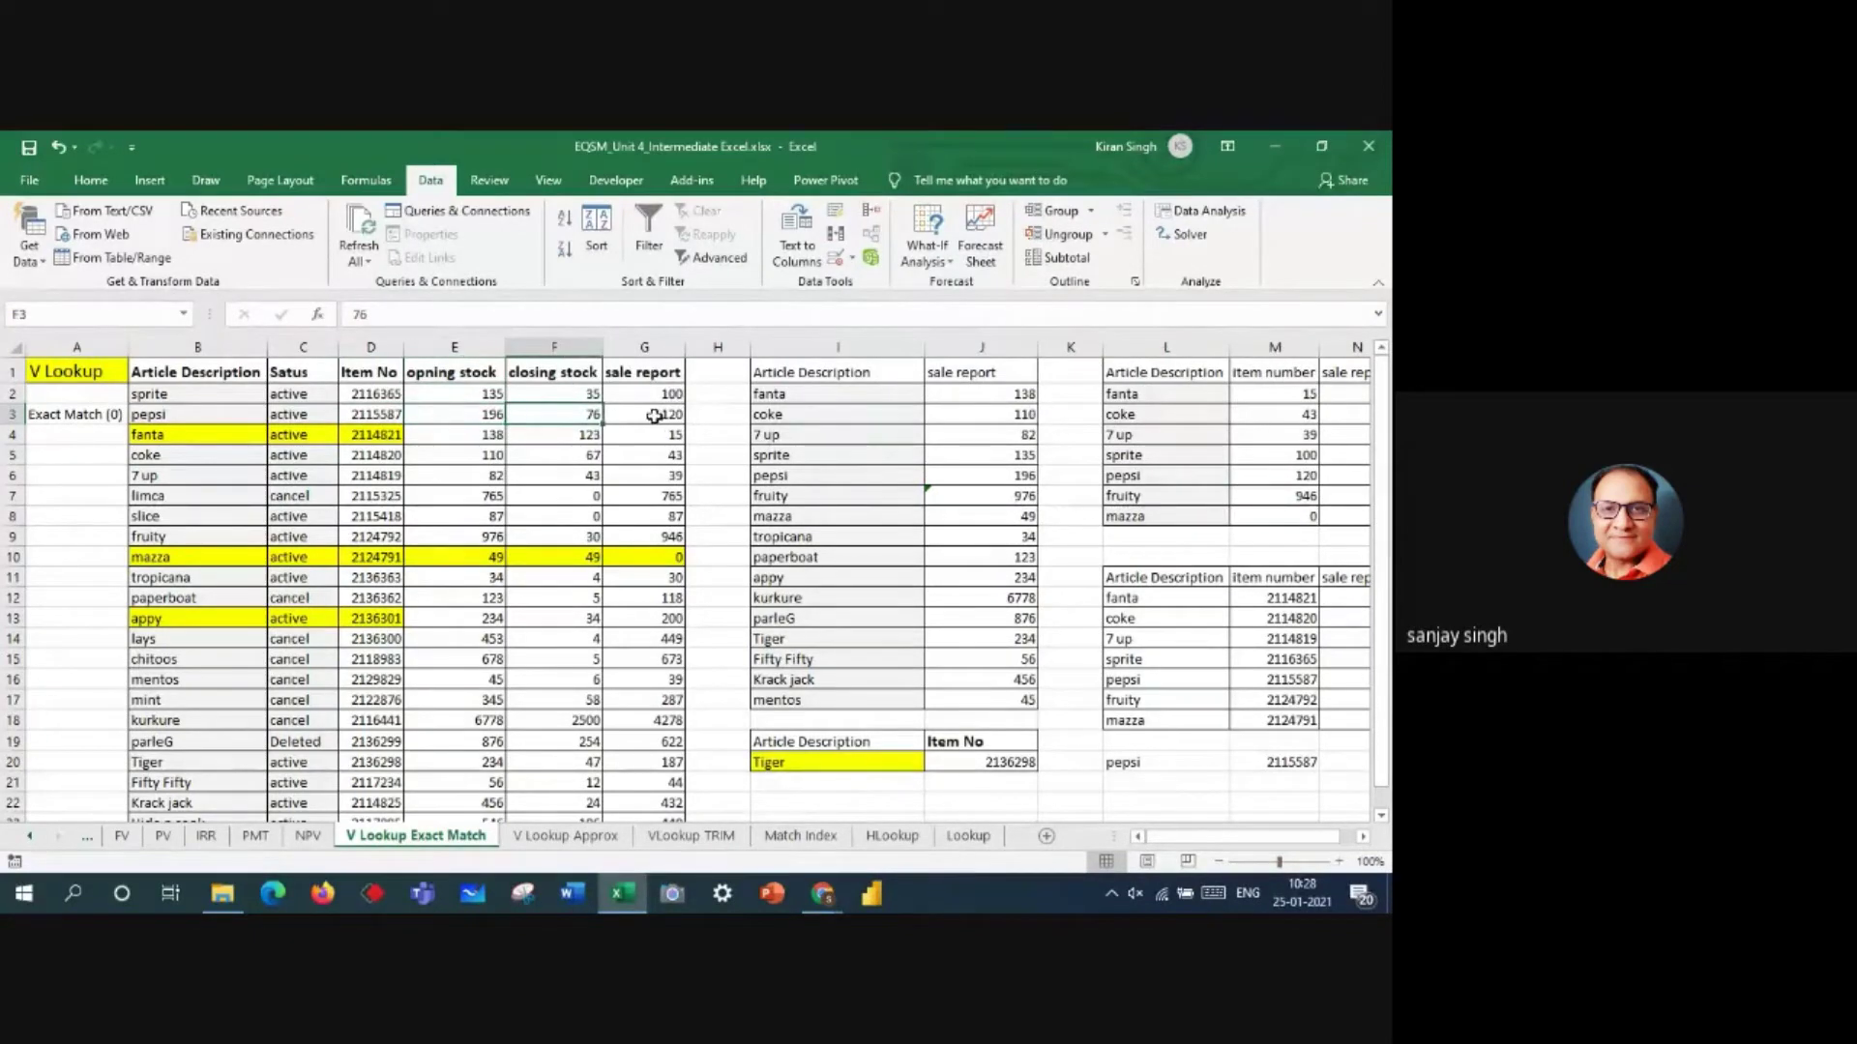
left_click(654, 416)
left_click_drag(226, 348, 642, 476)
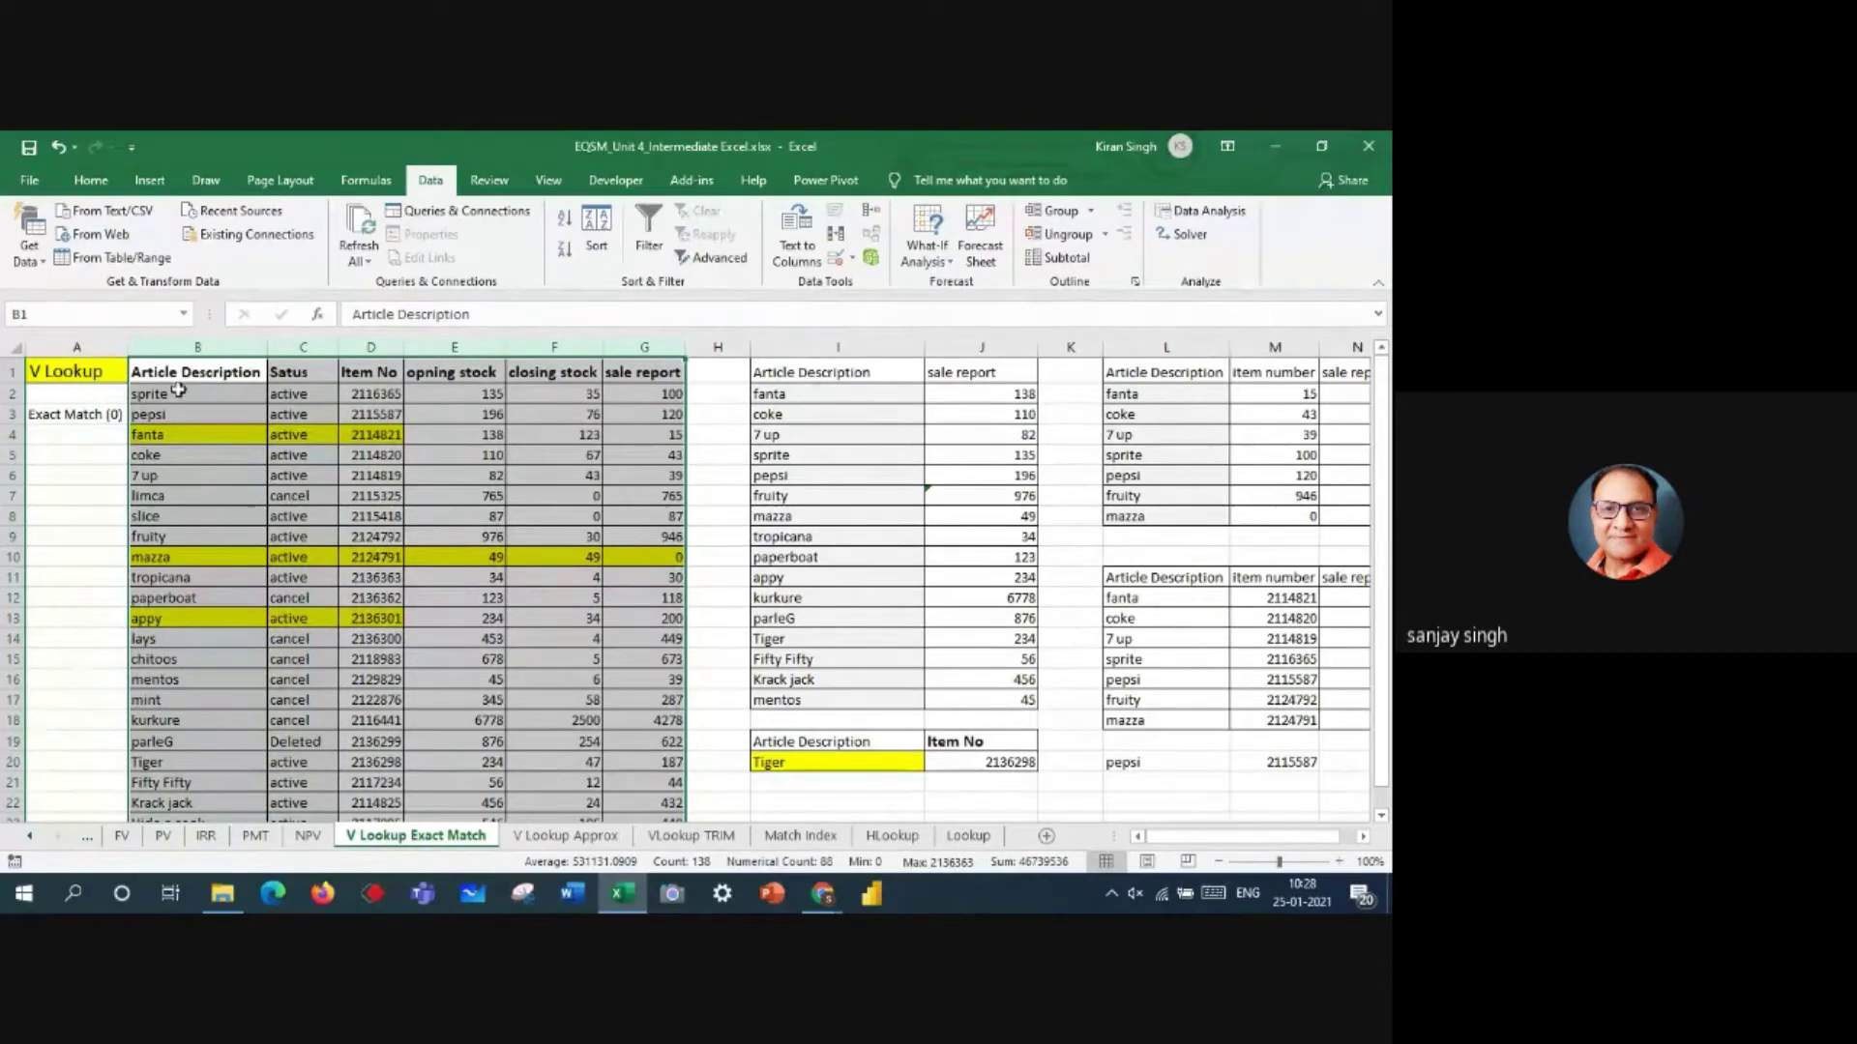
left_click_drag(178, 390, 207, 754)
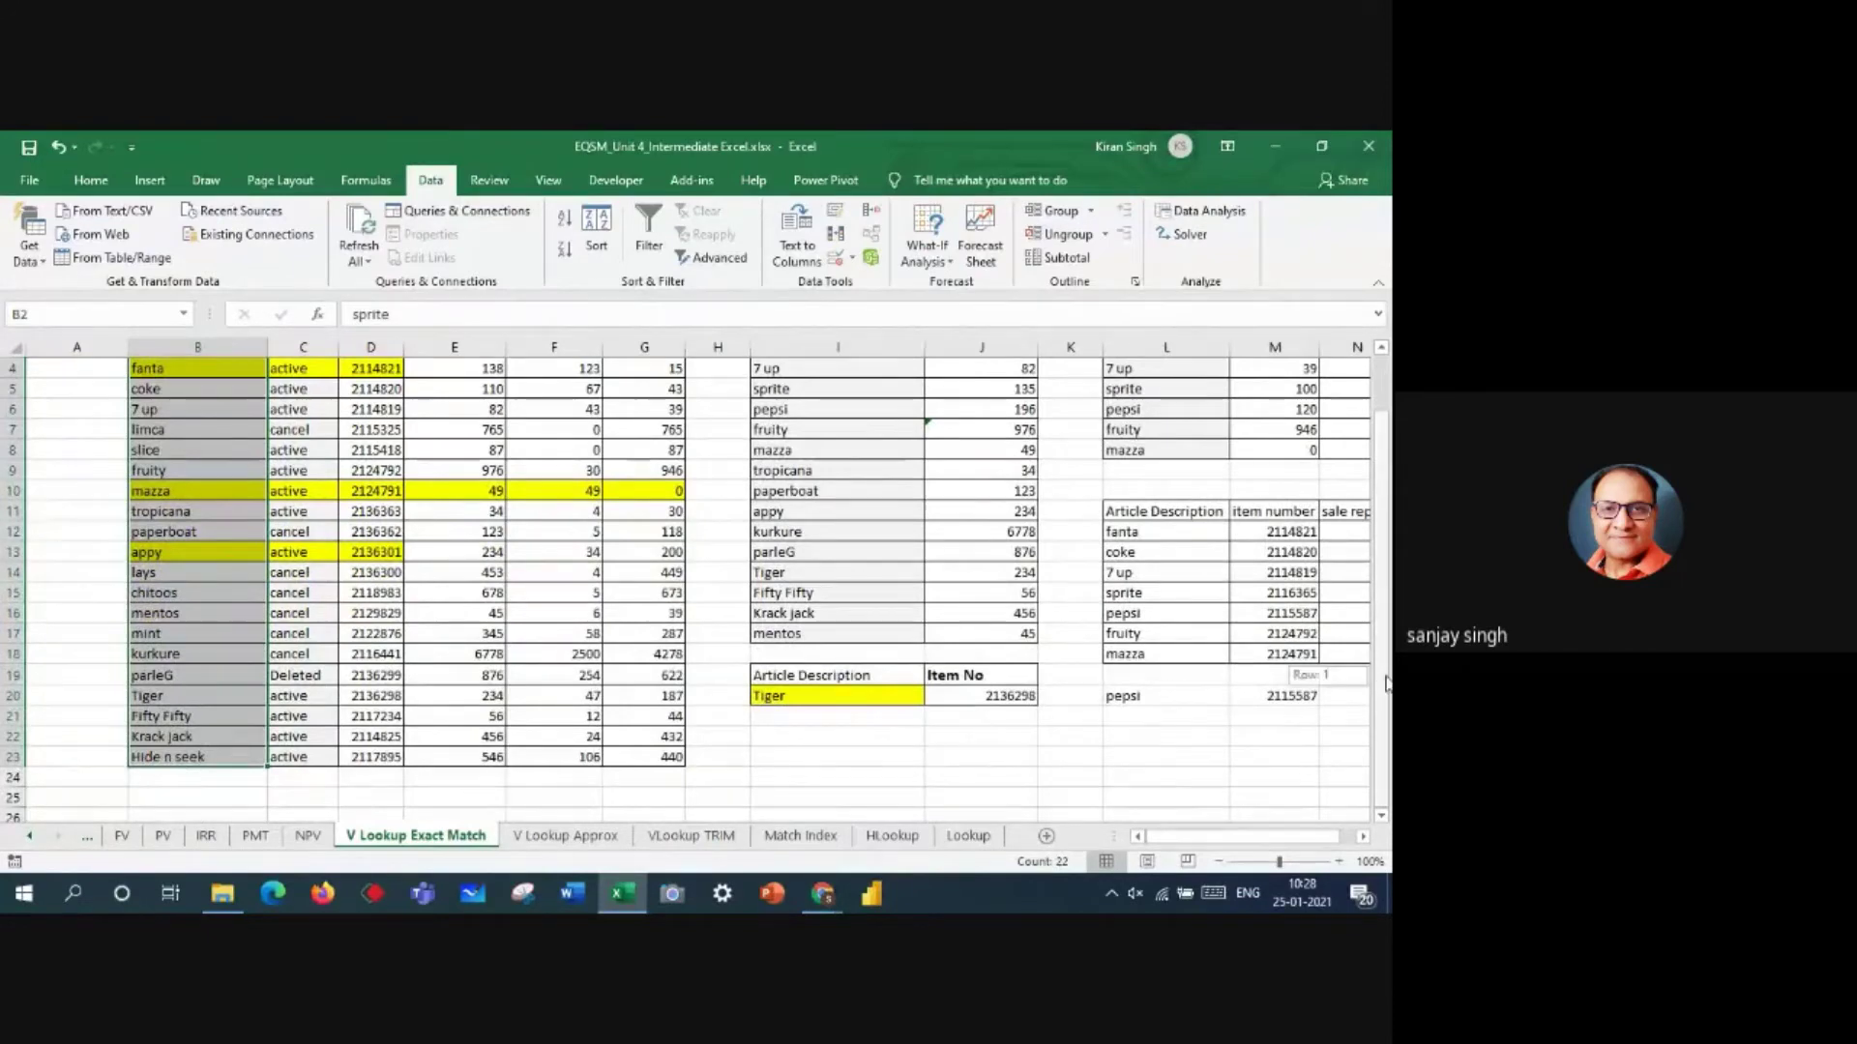
scroll(1345, 677, "up", 1)
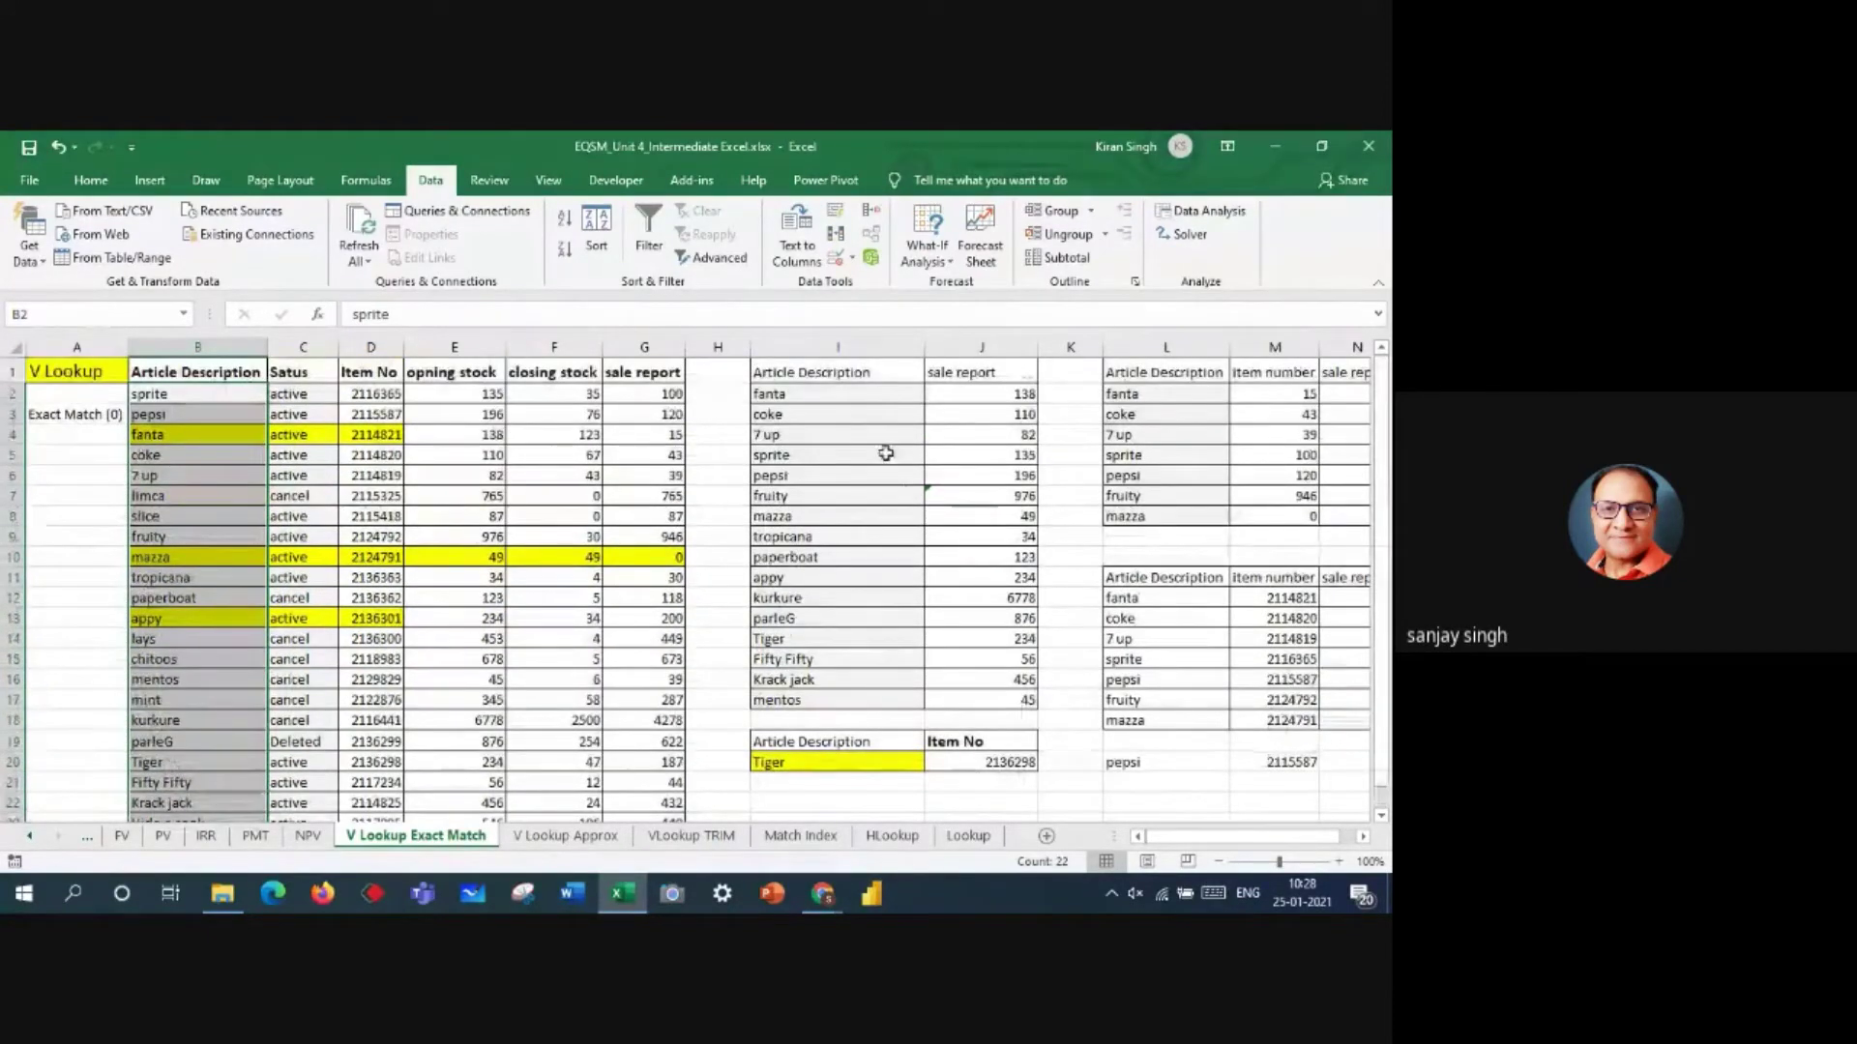
- Compare the article list in I2:I17 and its sale report column with the Article Description and sale report columns of the source table
left_click_drag(831, 394, 823, 706)
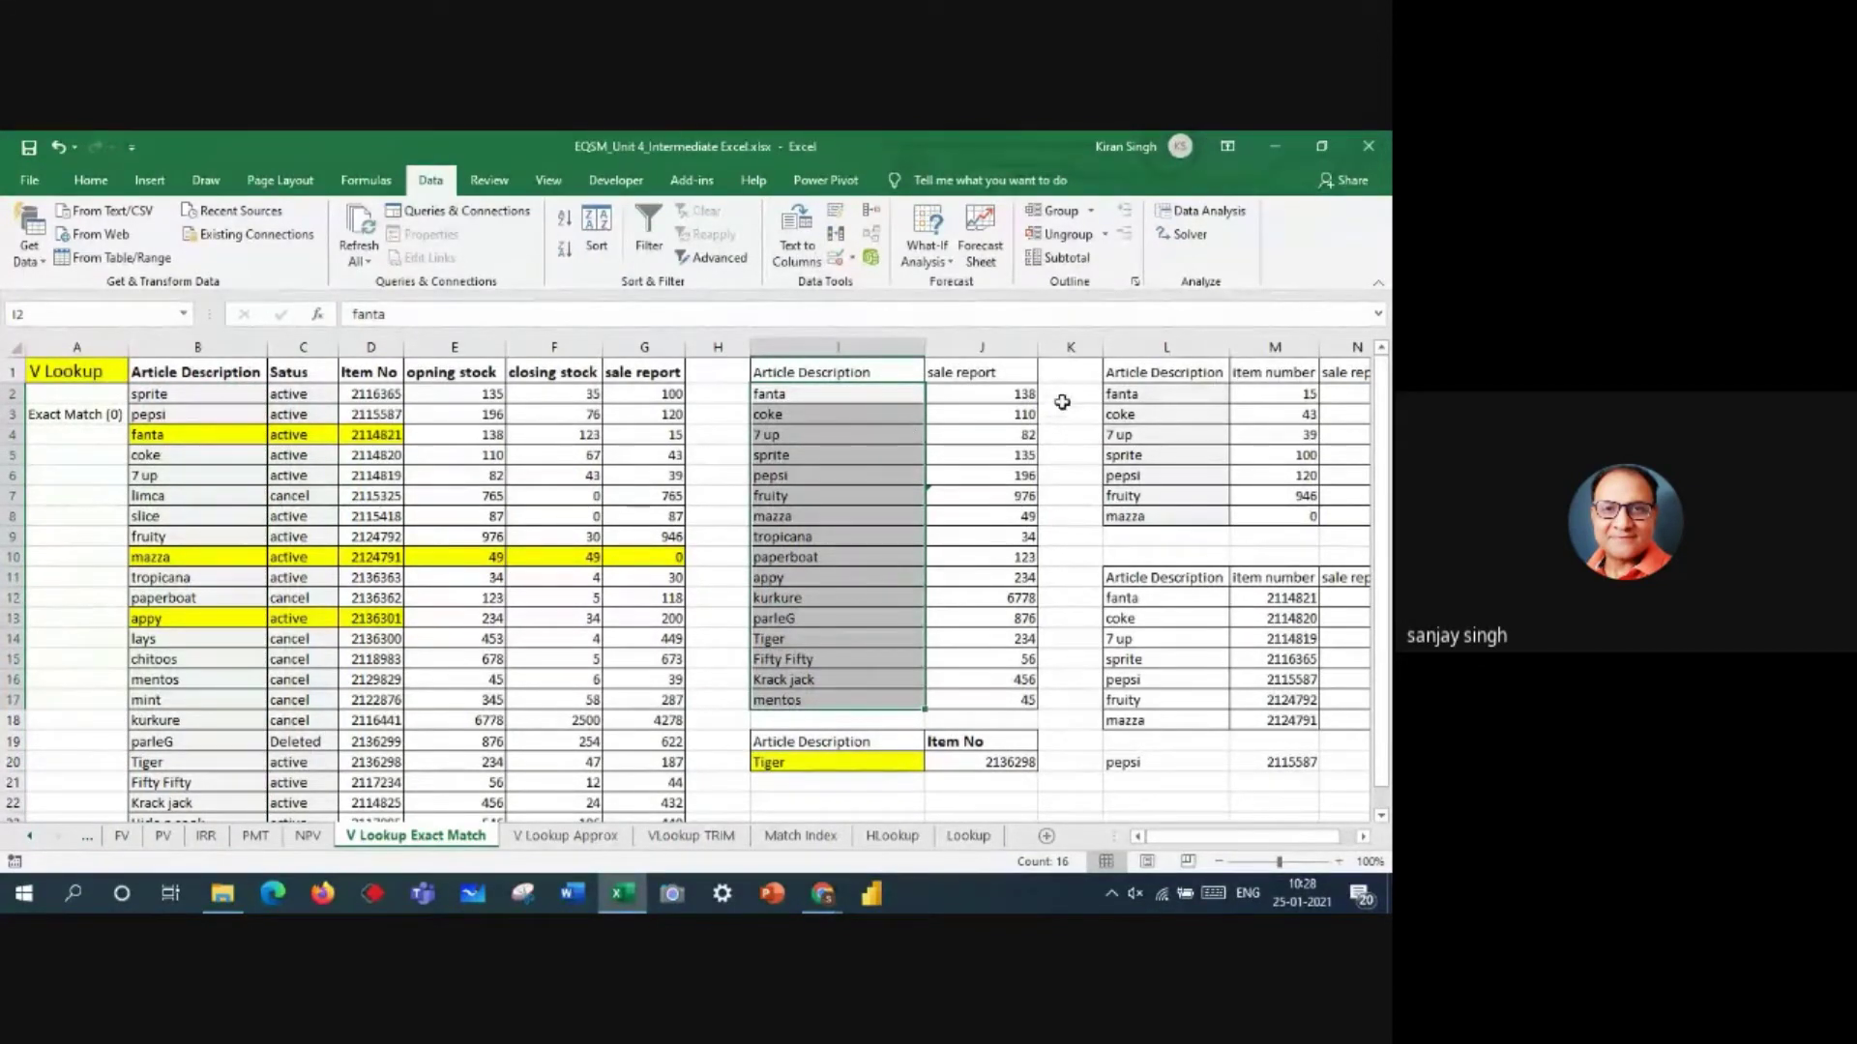
left_click_drag(1006, 395, 1001, 688)
left_click_drag(667, 369, 644, 764)
left_click_drag(174, 395, 172, 803)
left_click_drag(191, 393, 190, 803)
left_click_drag(648, 394, 667, 805)
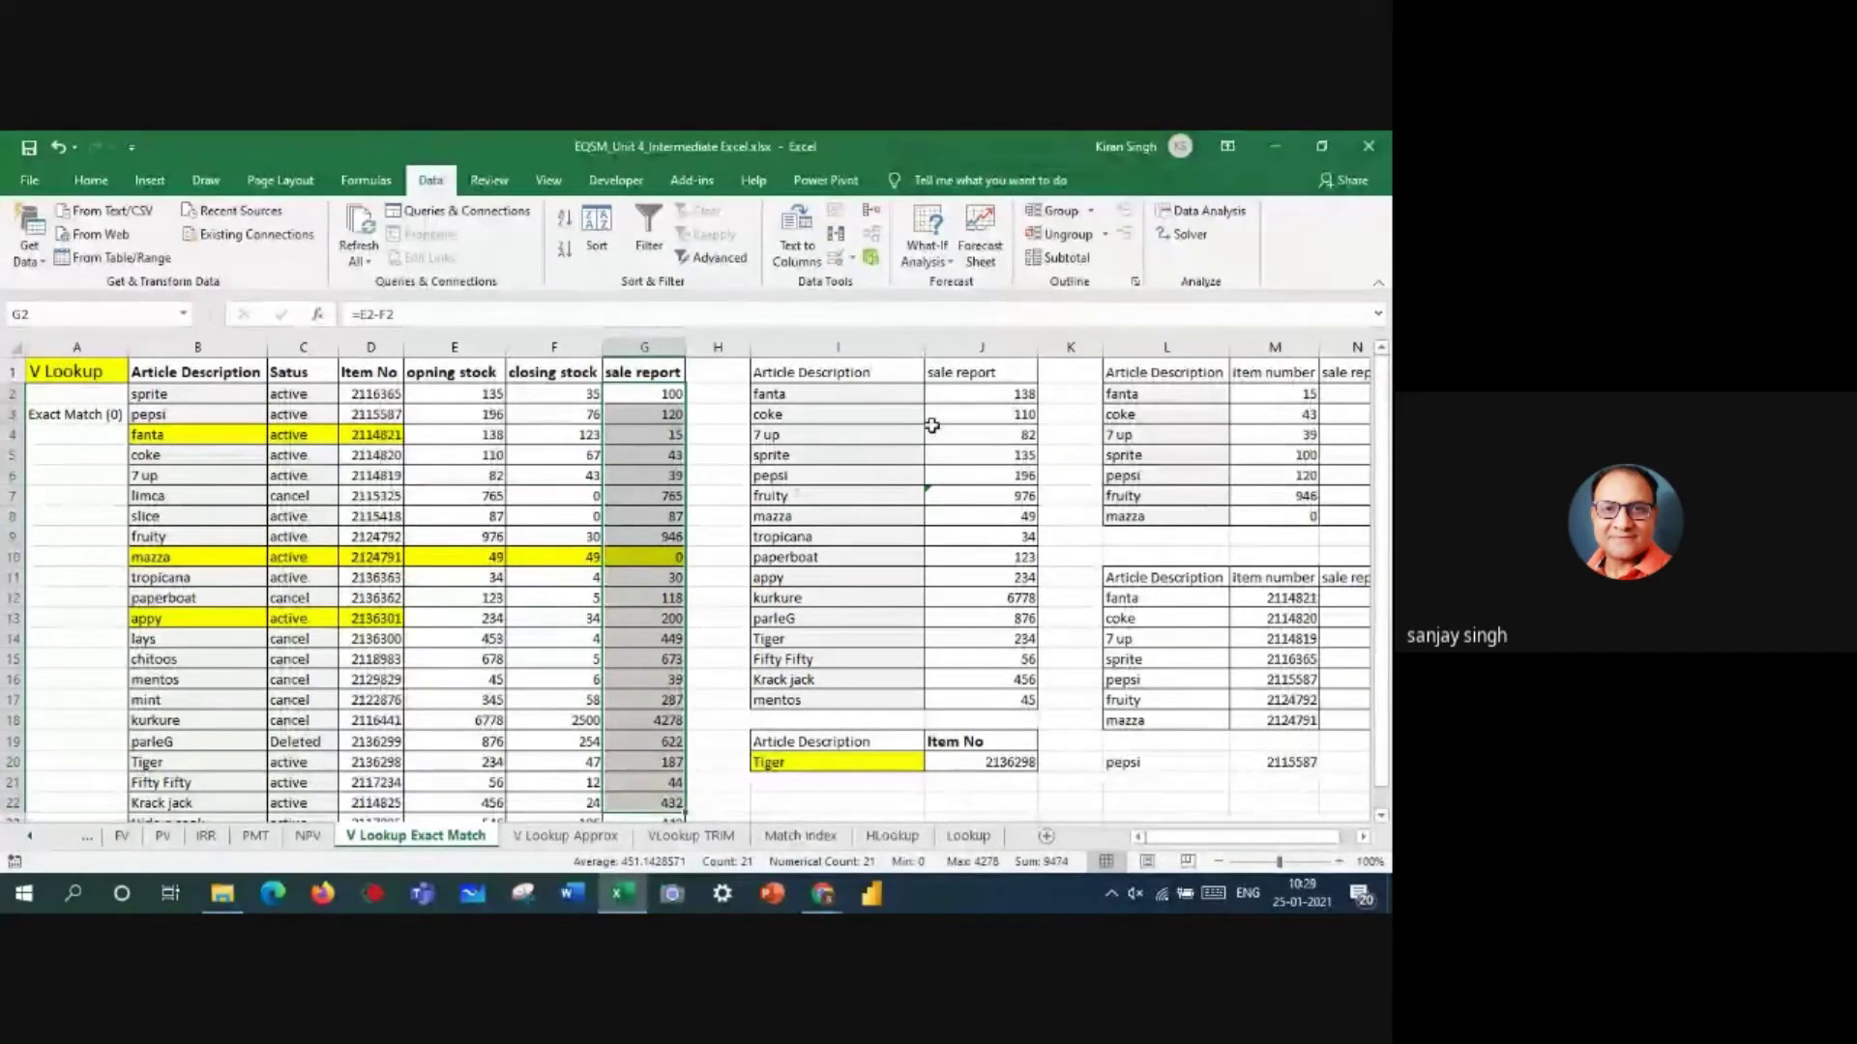
left_click_drag(817, 370, 974, 375)
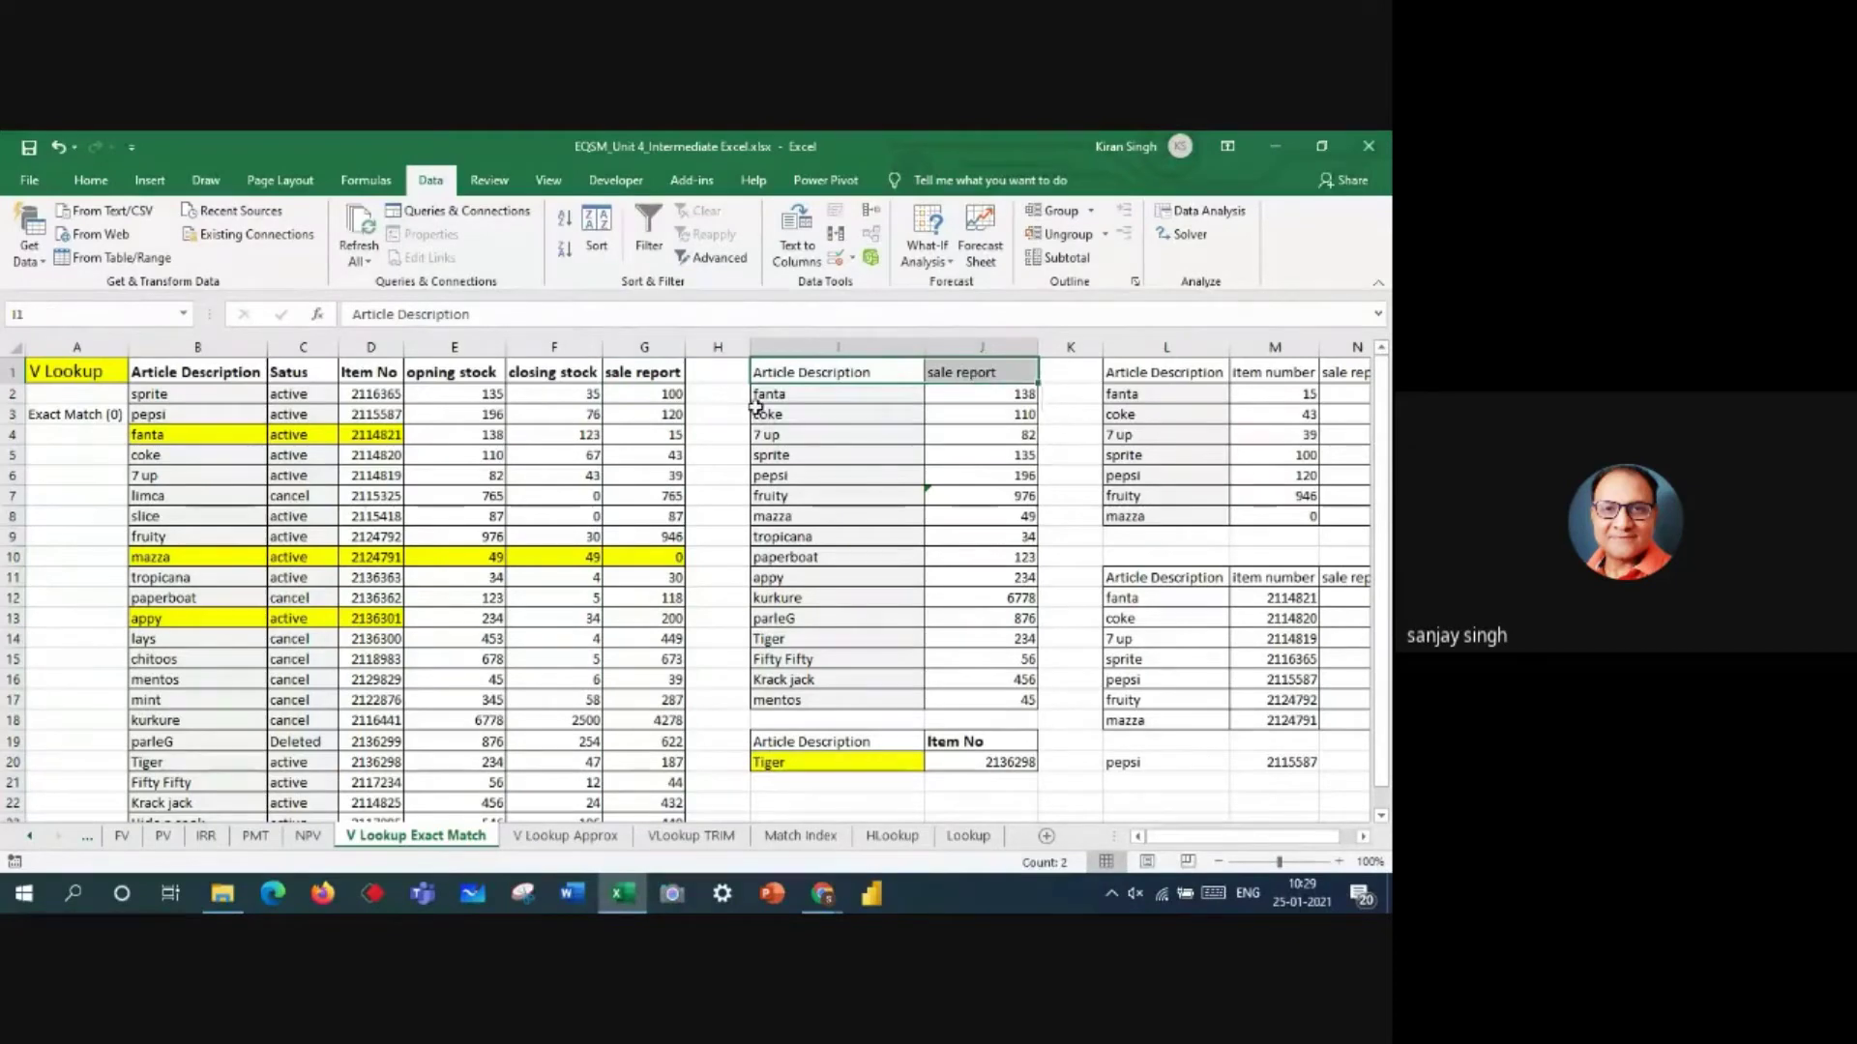
left_click_drag(760, 392, 760, 699)
left_click_drag(849, 393, 842, 700)
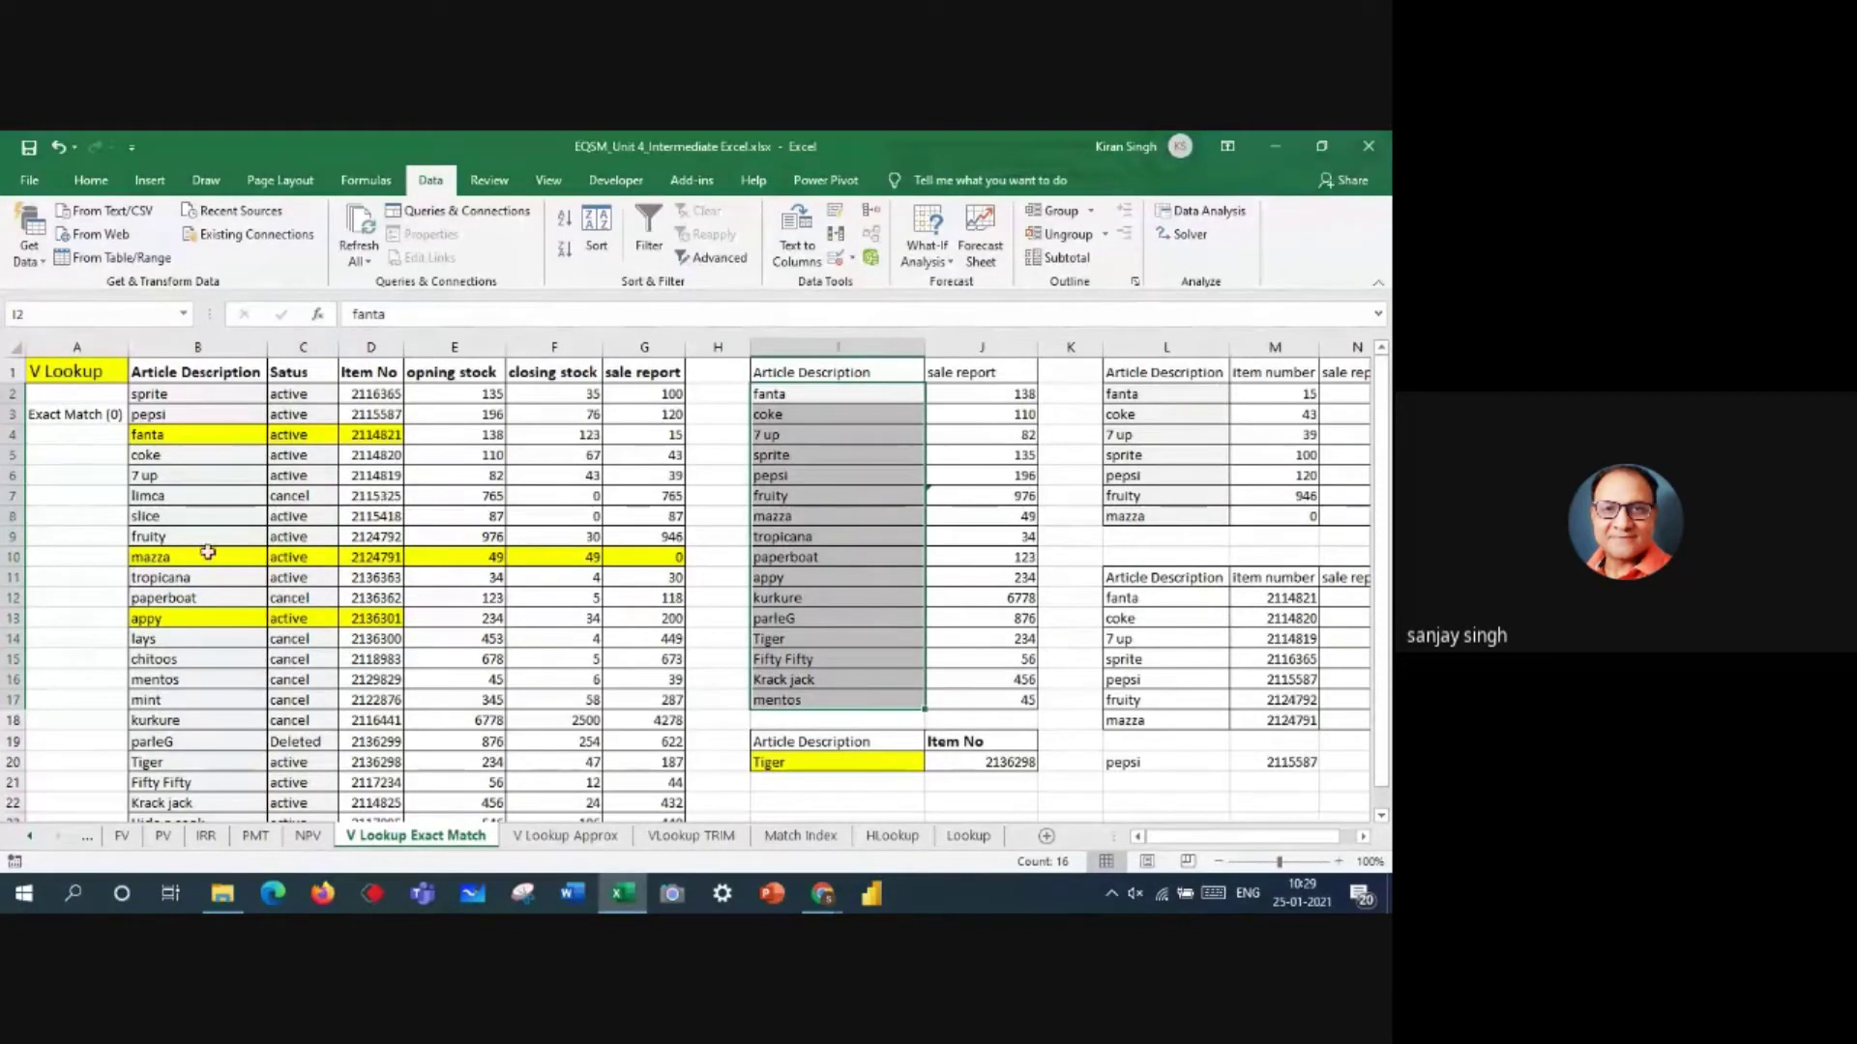
left_click(515, 682)
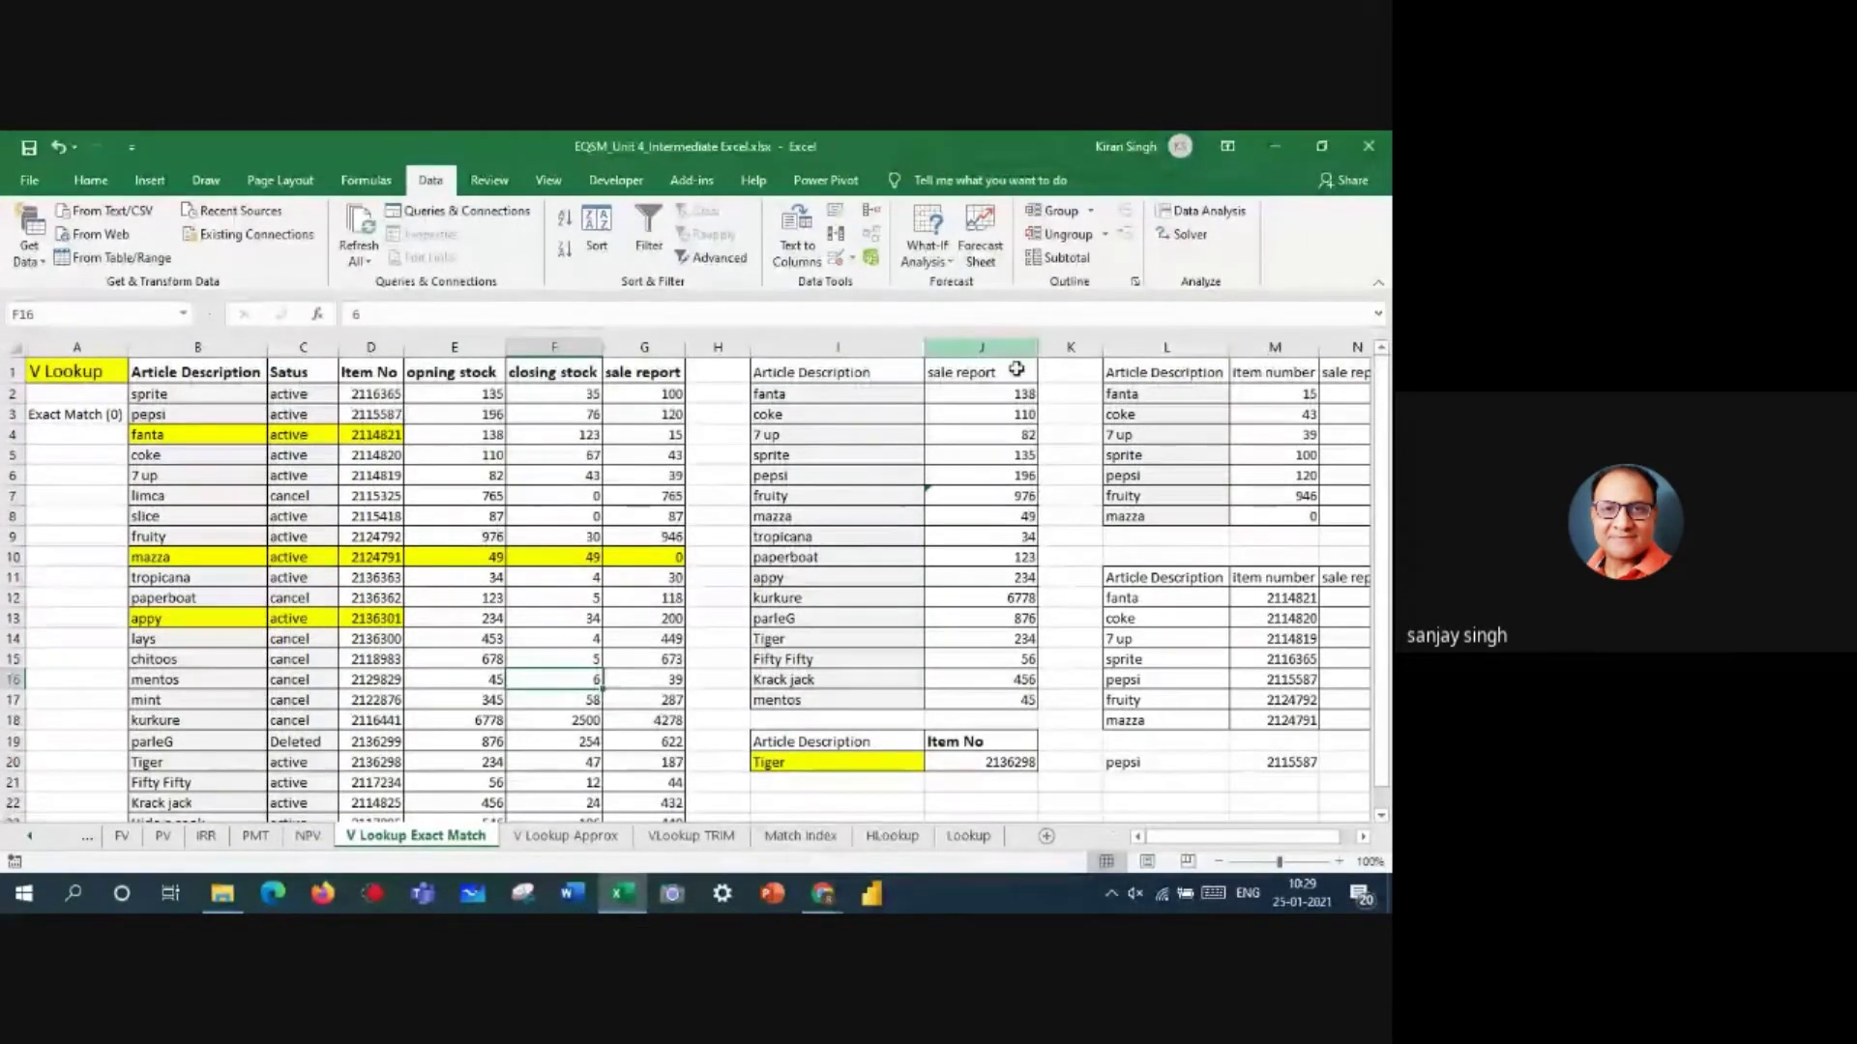
- Clear the sale report results in J2:J17 and start a VLOOKUP formula in J2 with I2:I17 as the lookup value
left_click_drag(1006, 397, 970, 702)
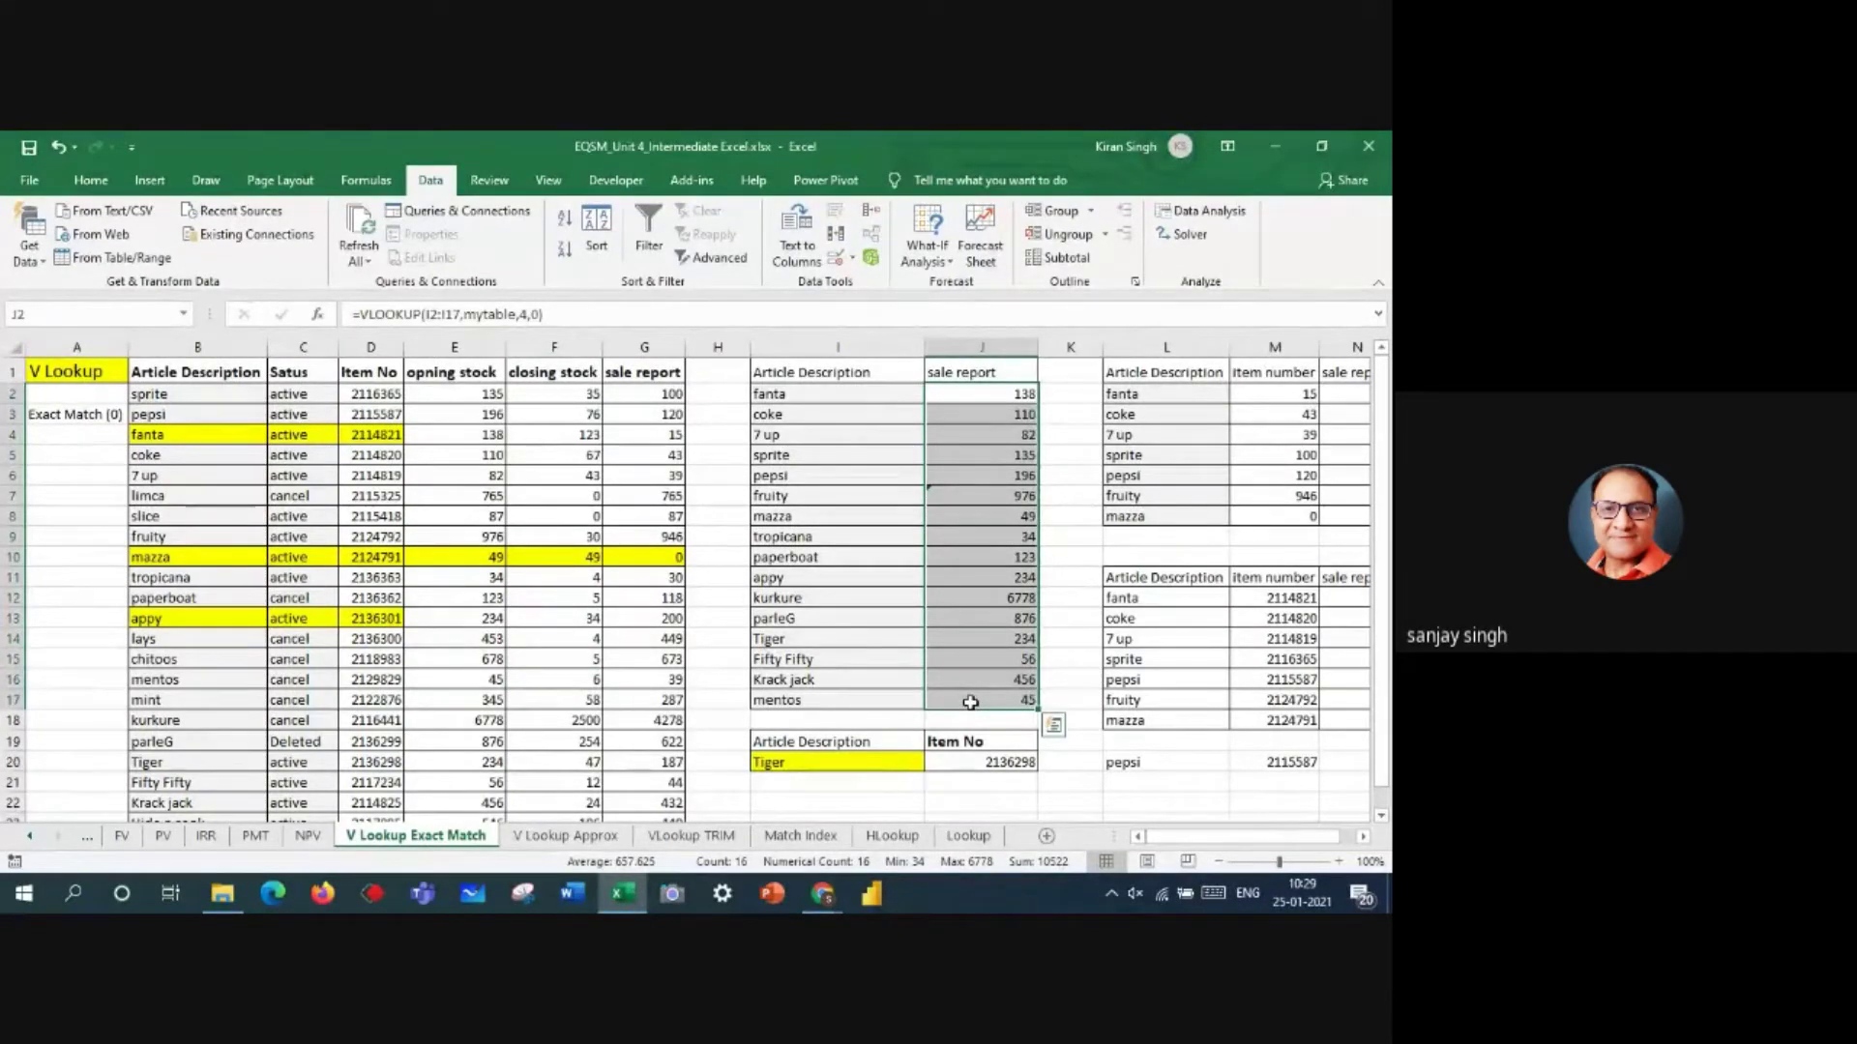
key("Delete")
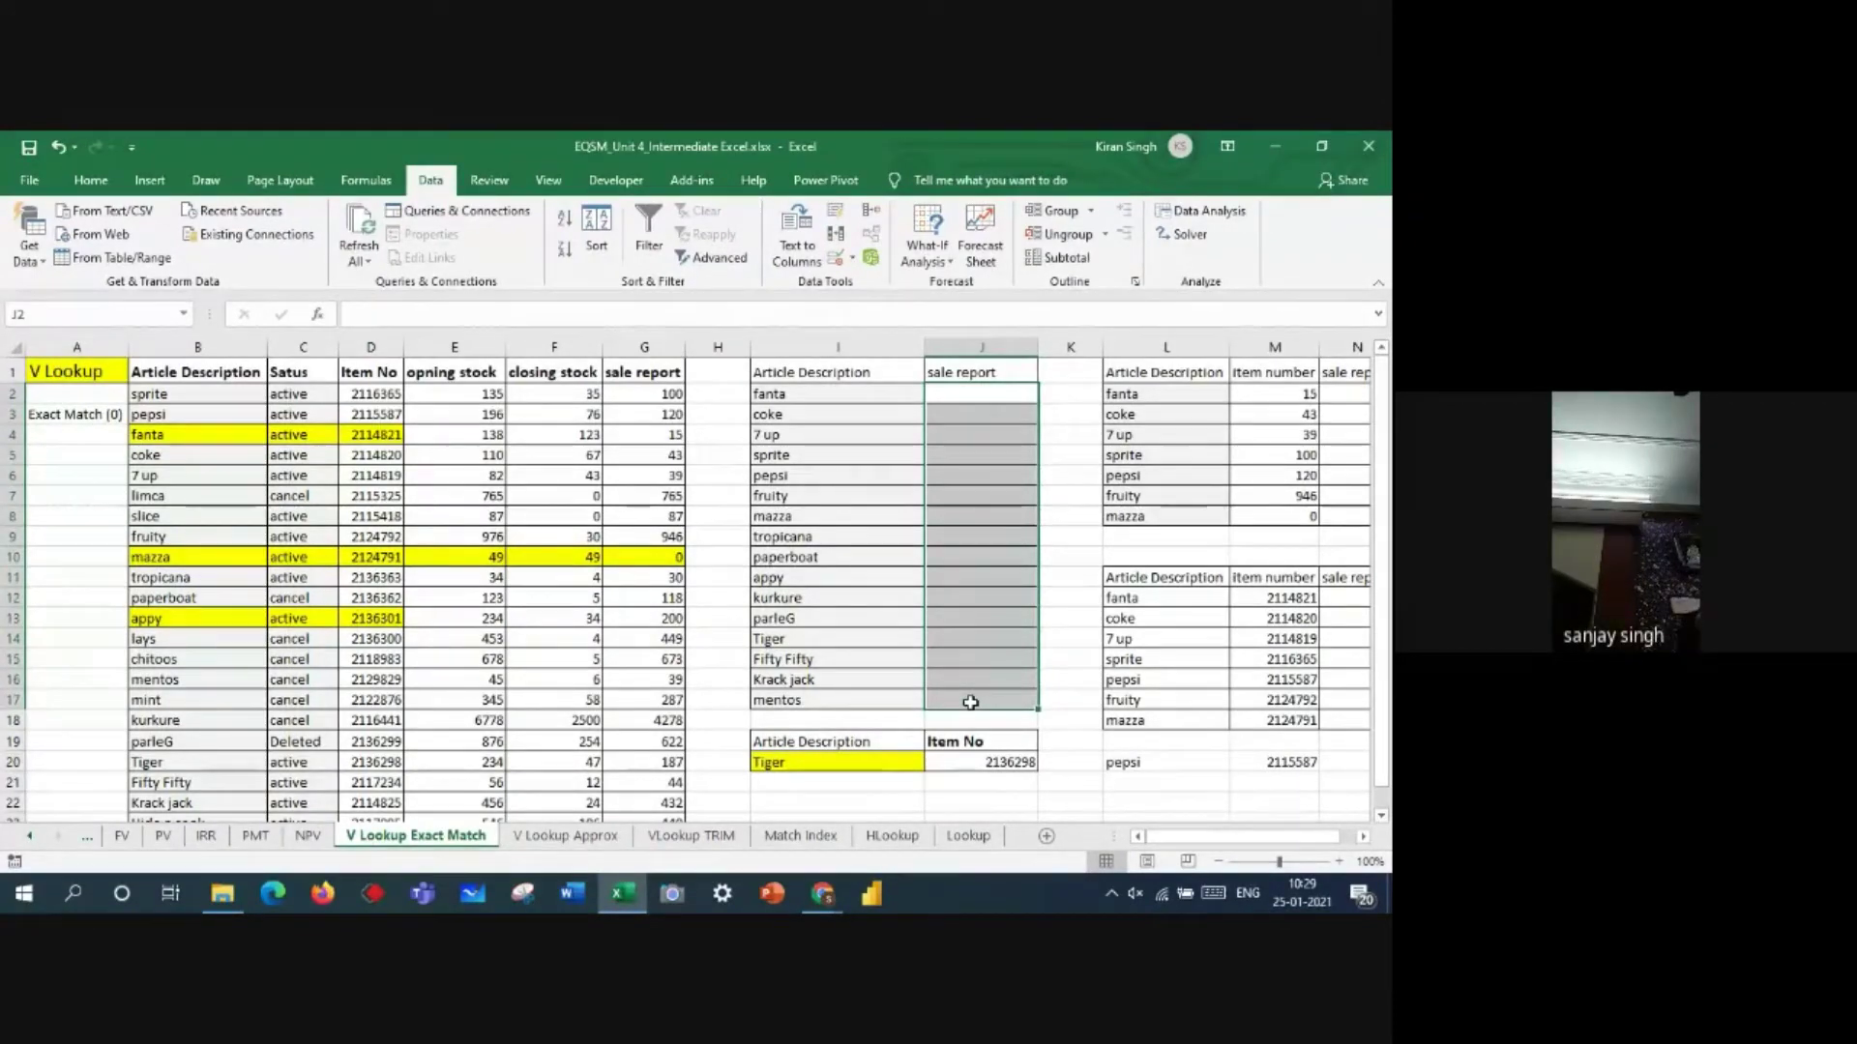
left_click(982, 393)
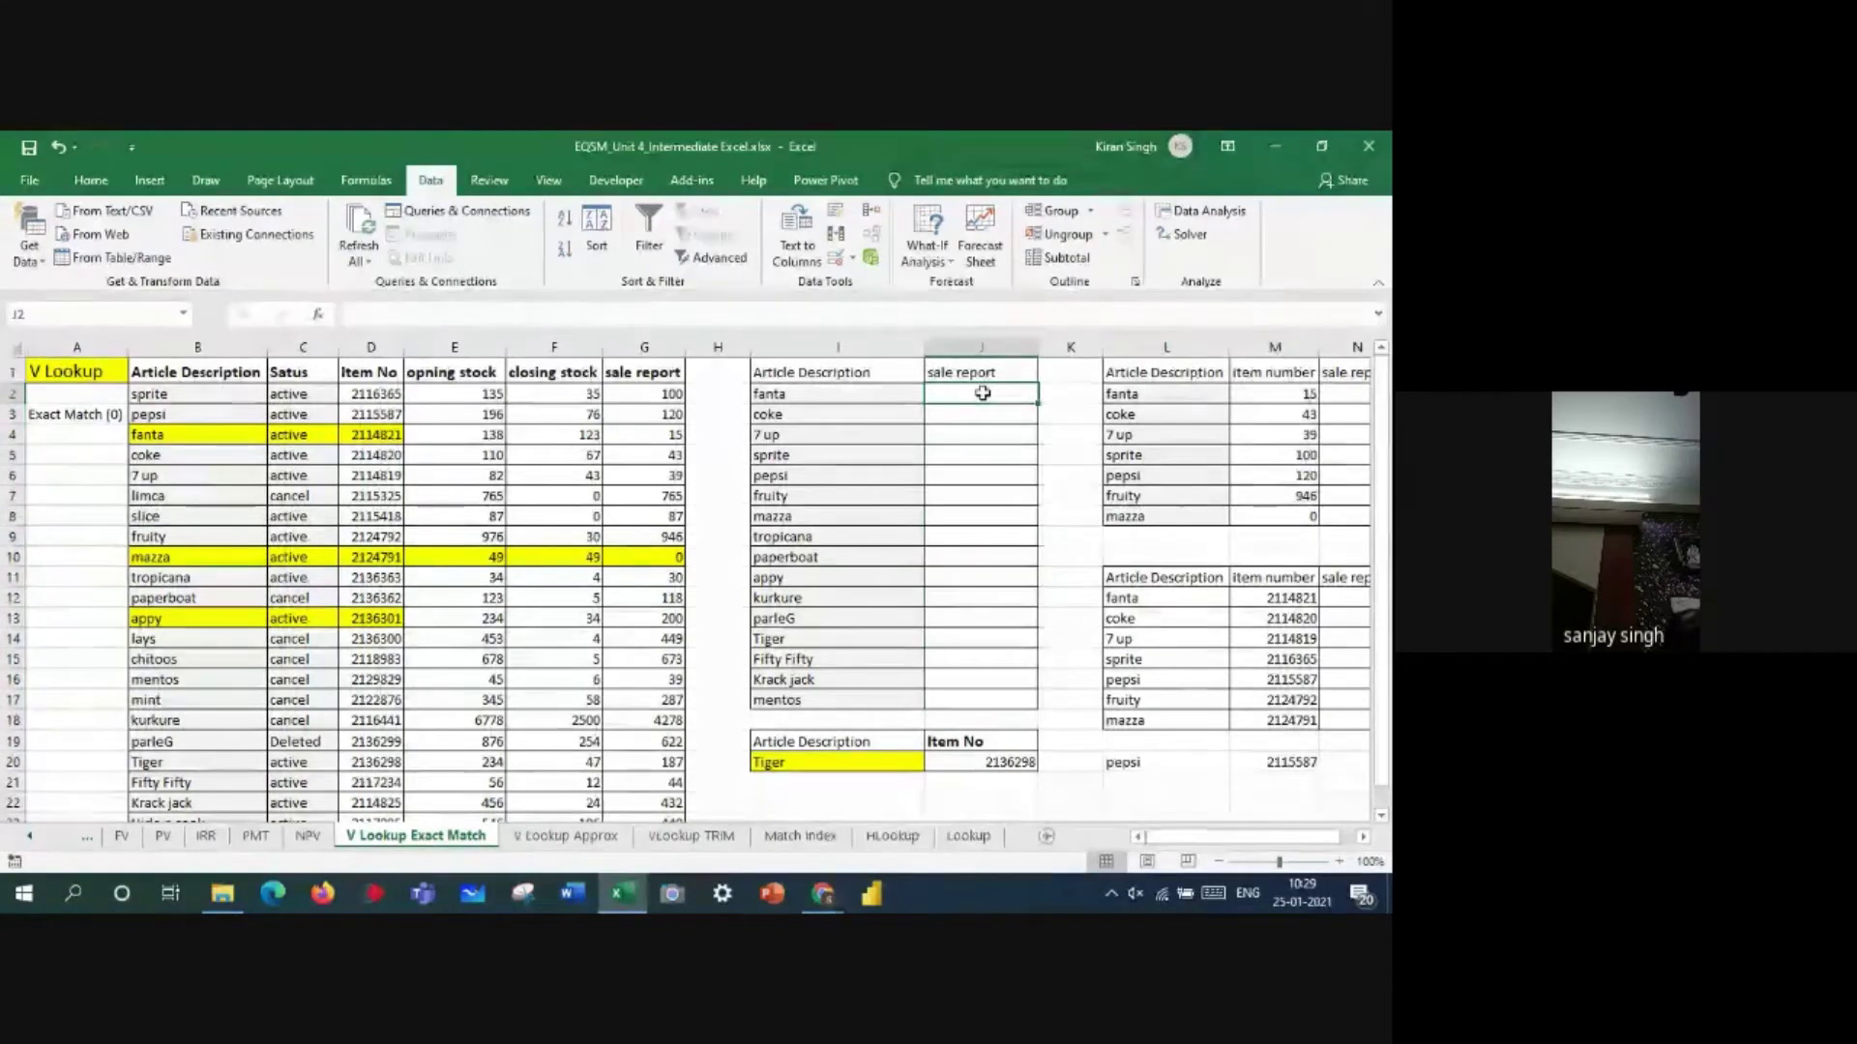
type("=")
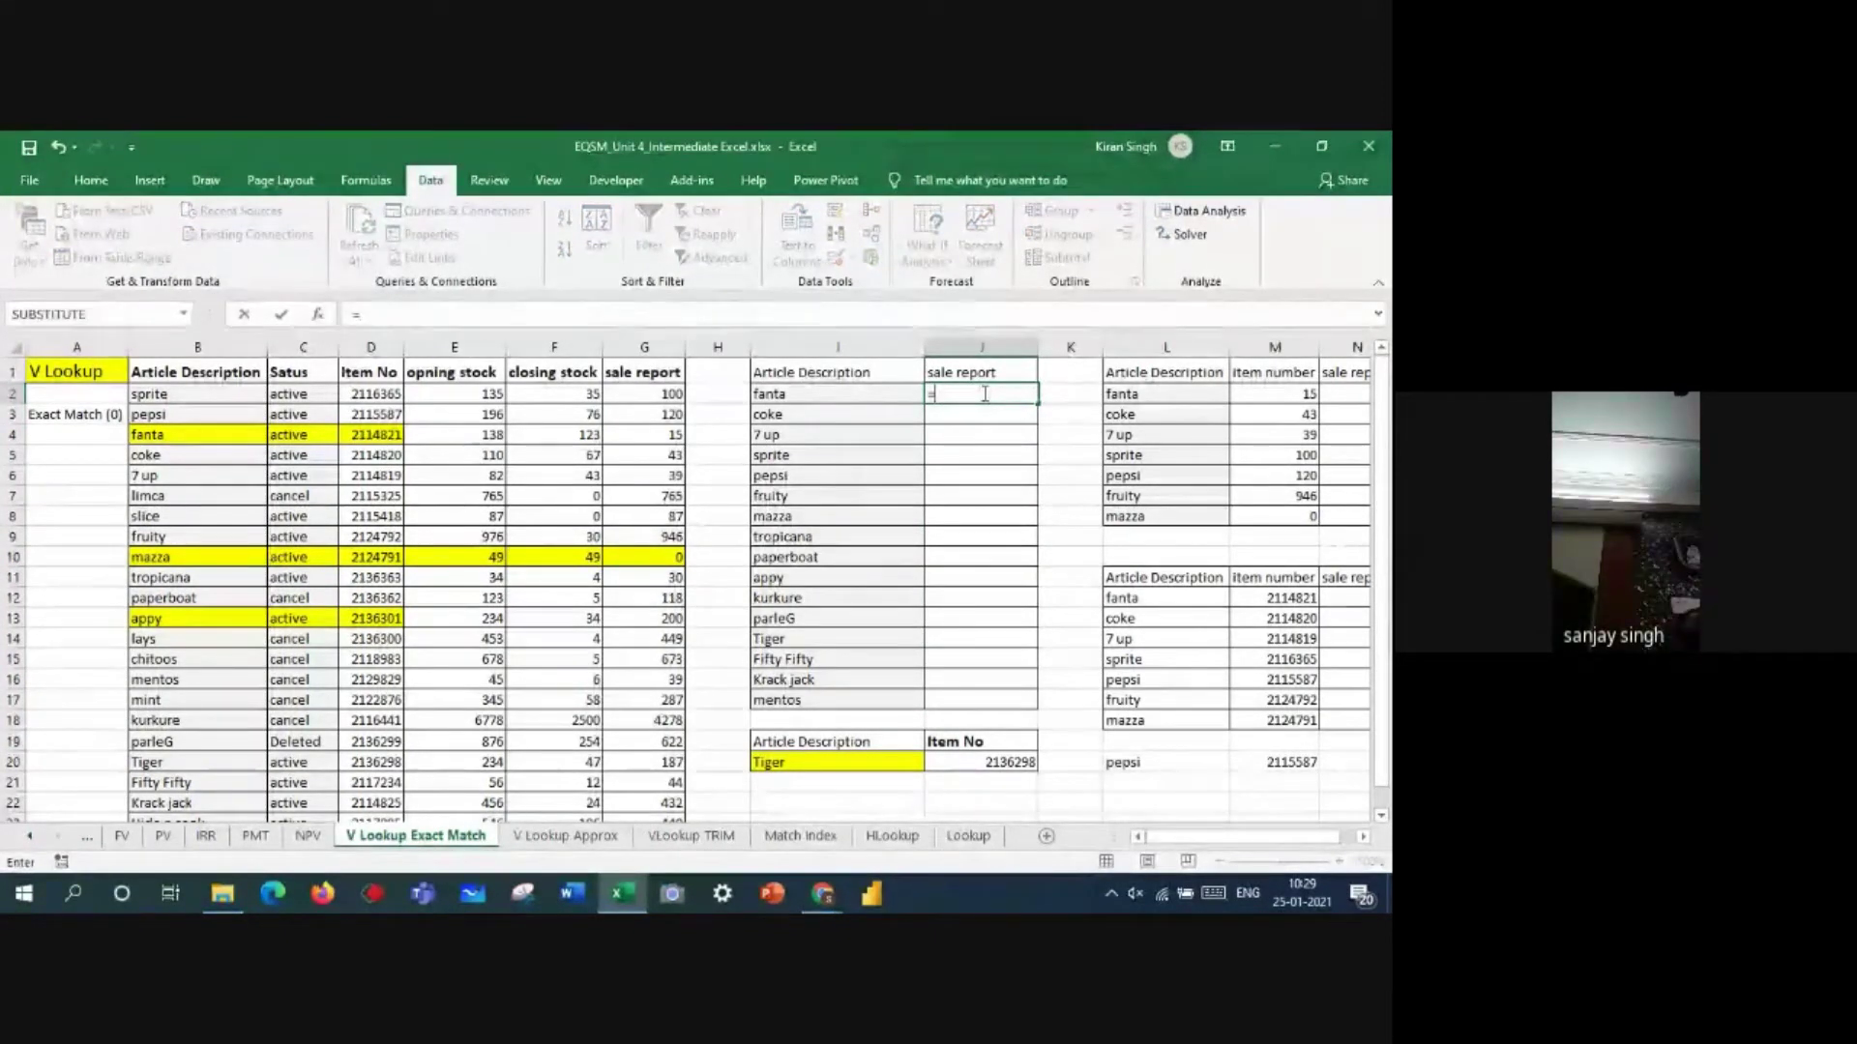
type("vlookup")
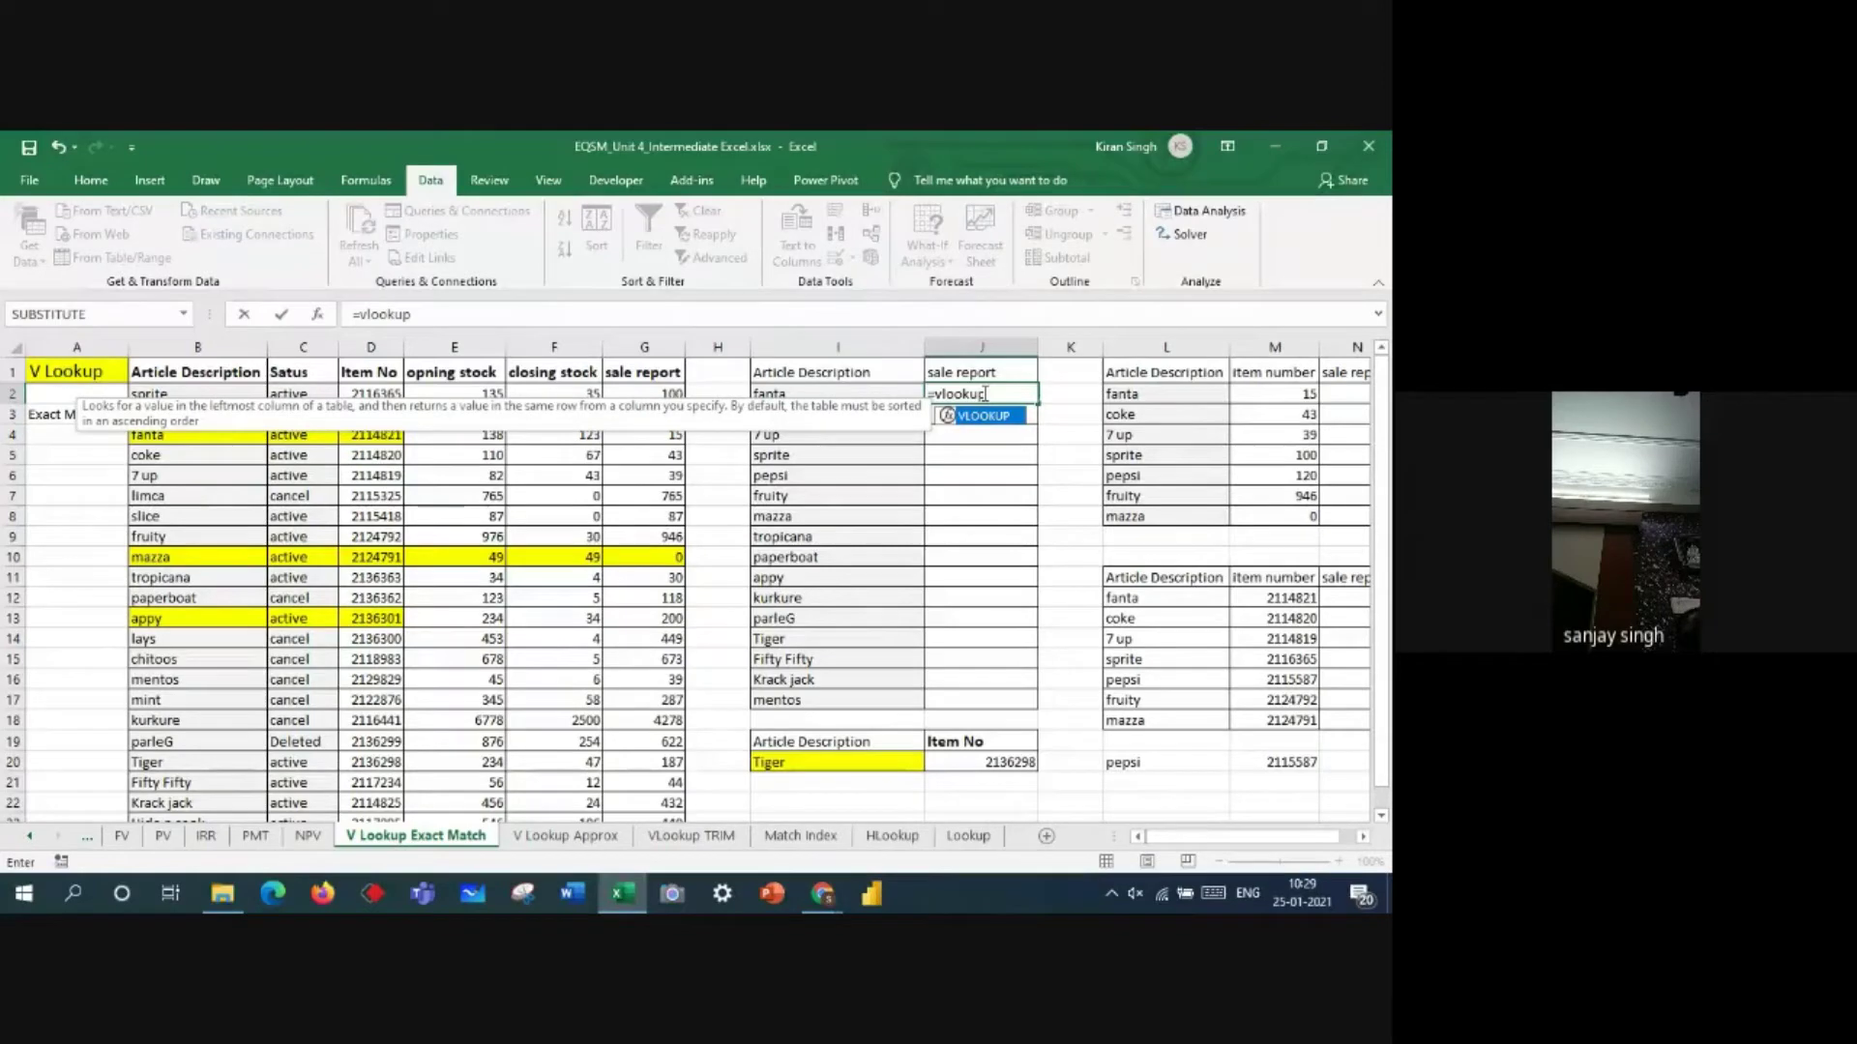
type("(")
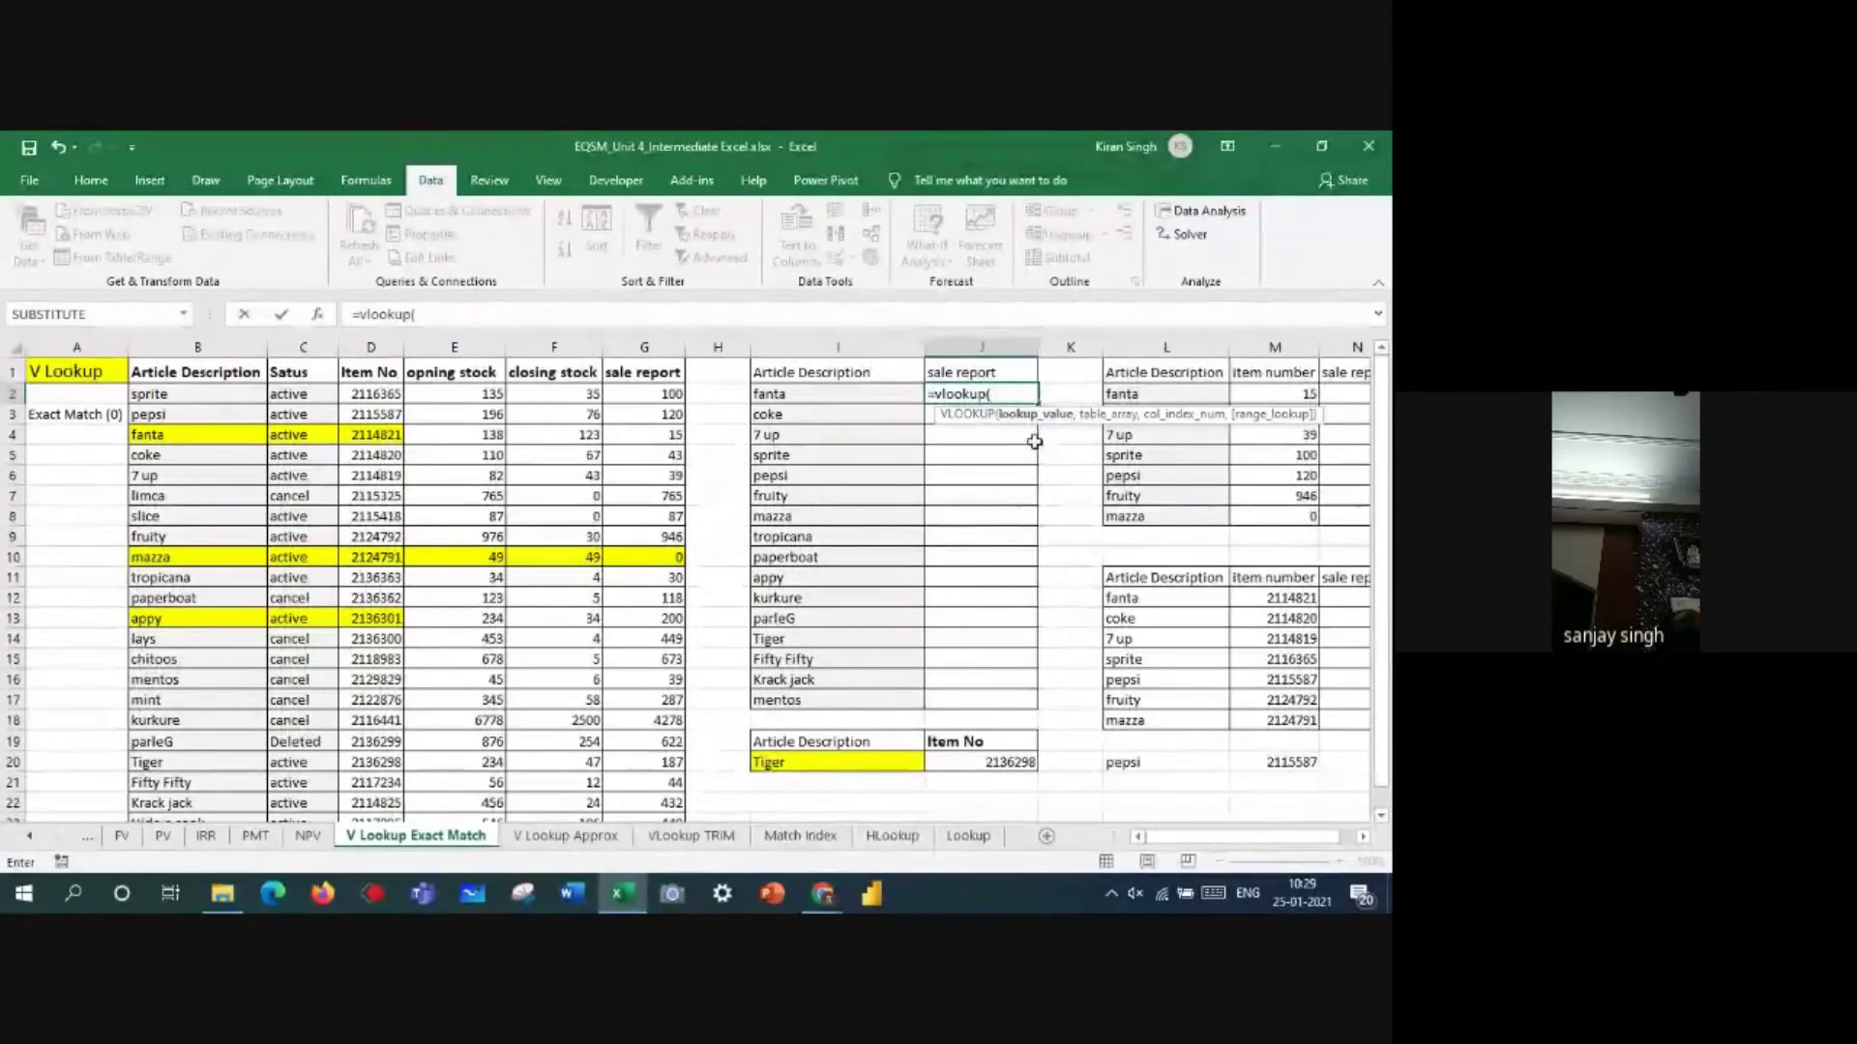
left_click_drag(819, 394, 797, 696)
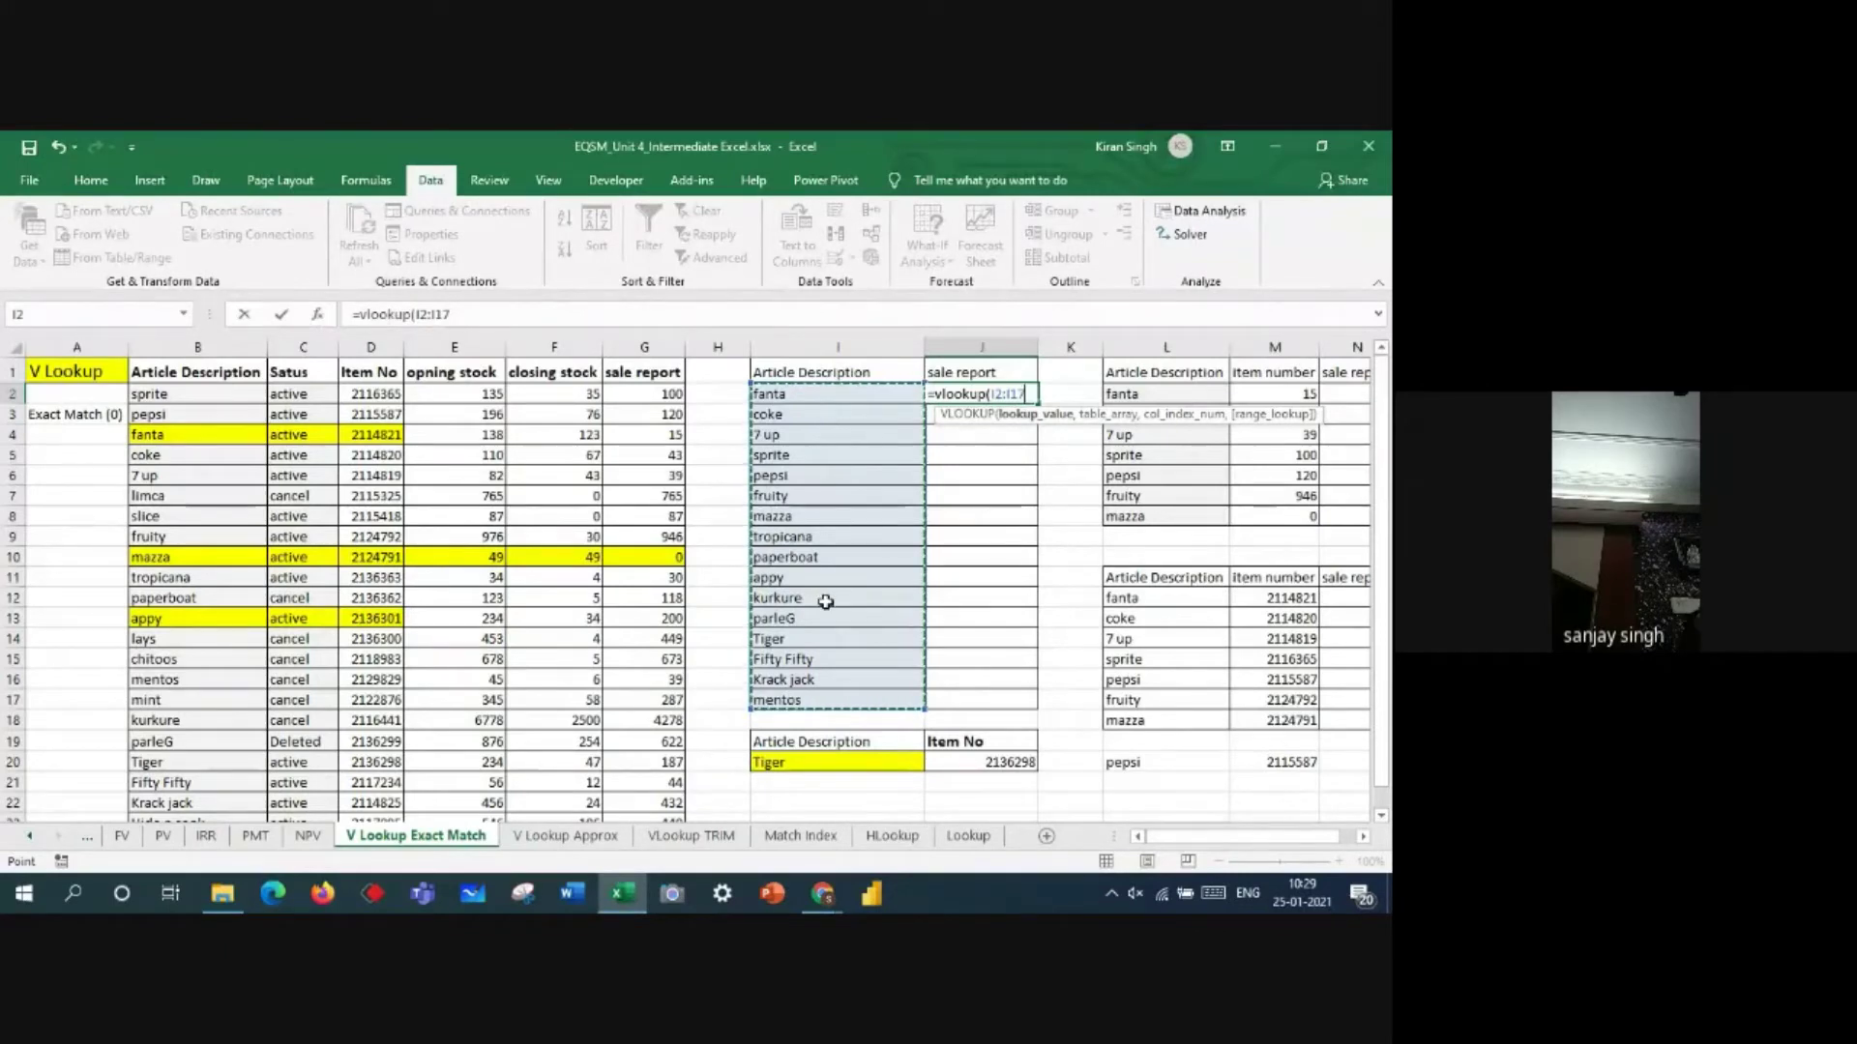
type(",")
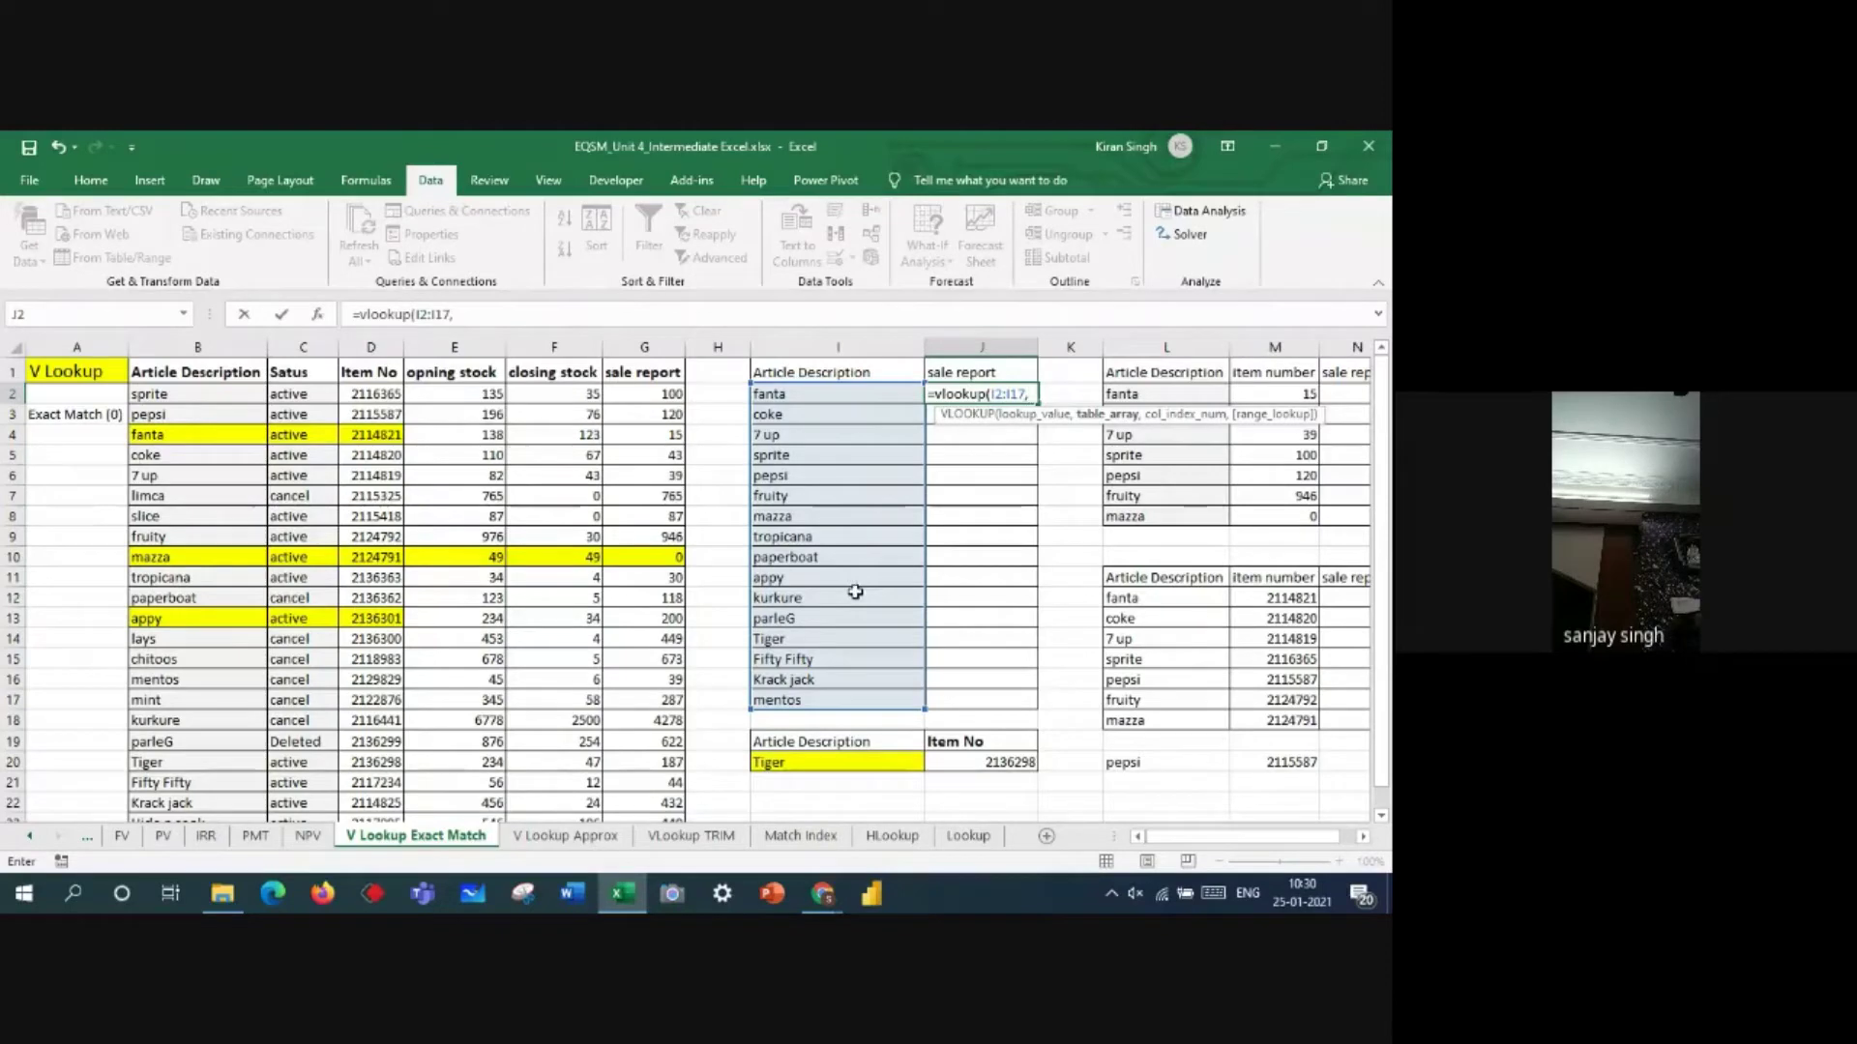
- Complete the J2 VLOOKUP with the table range mytable from B1 to G23, column index 6 and match type 0
left_click_drag(179, 372, 613, 758)
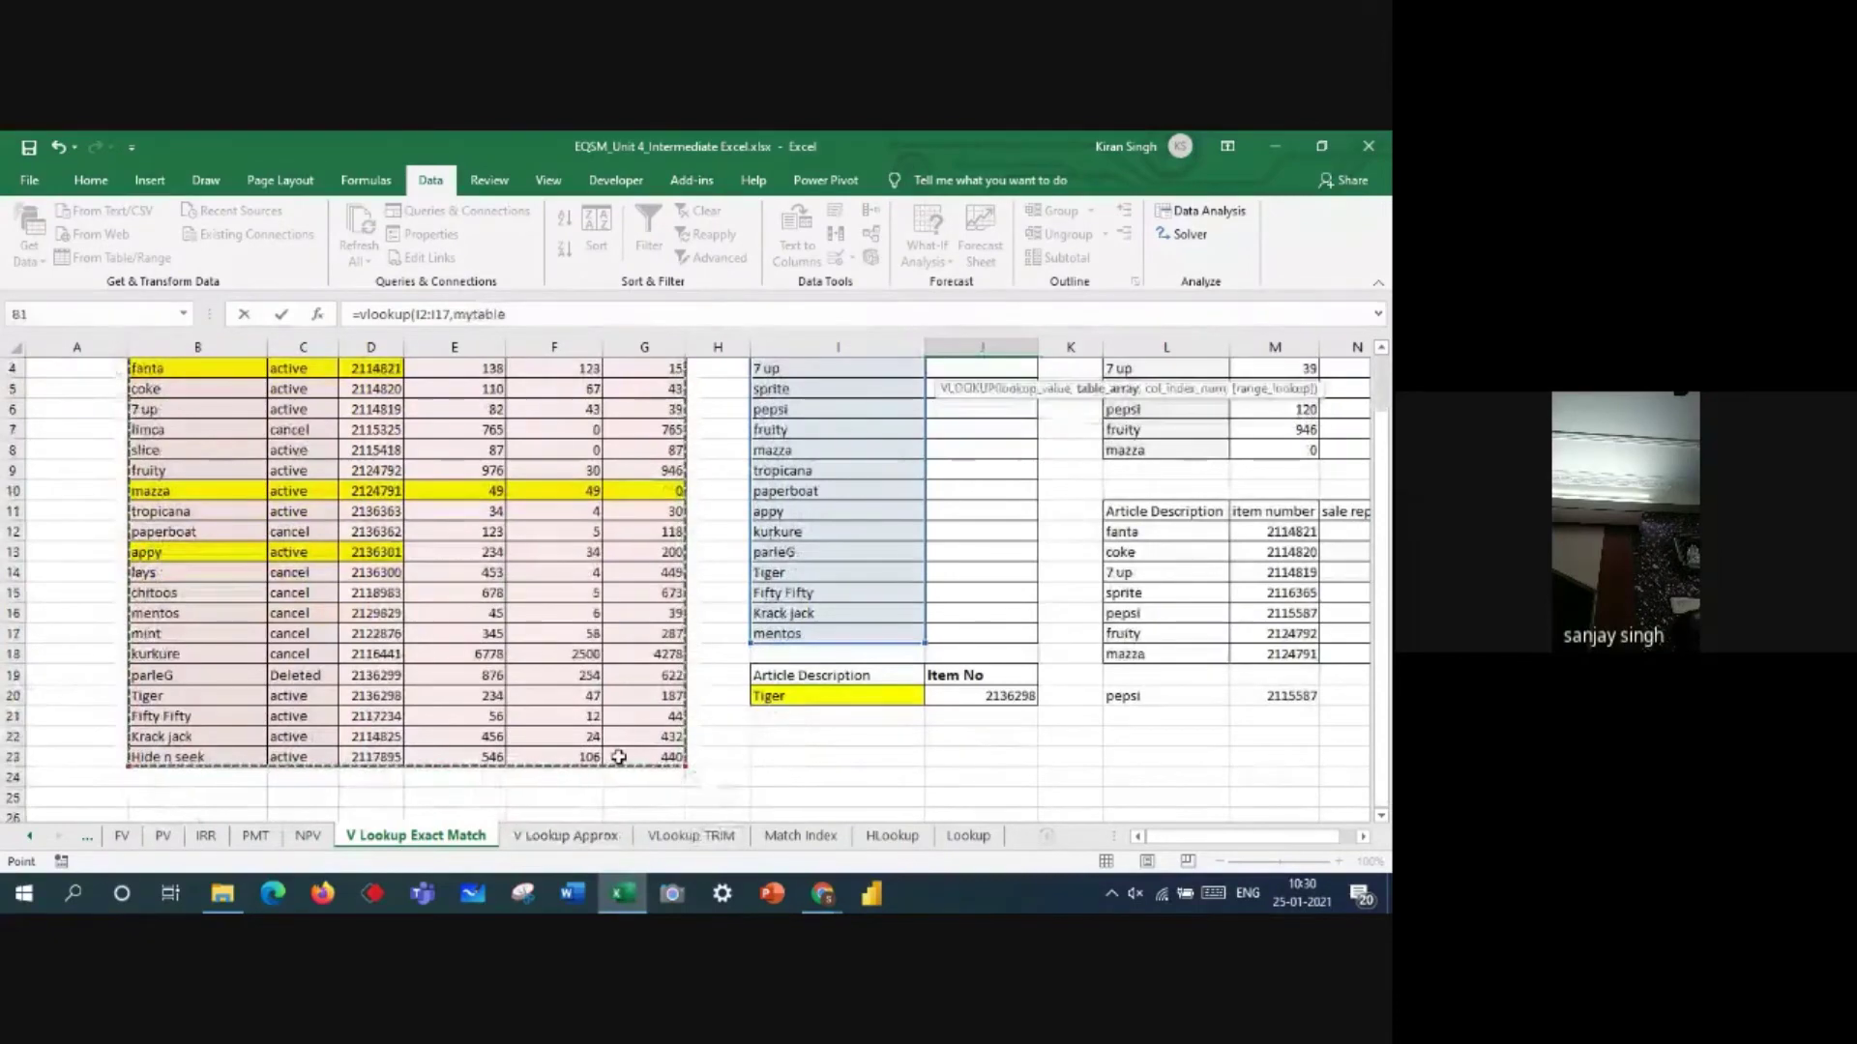
left_click(539, 317)
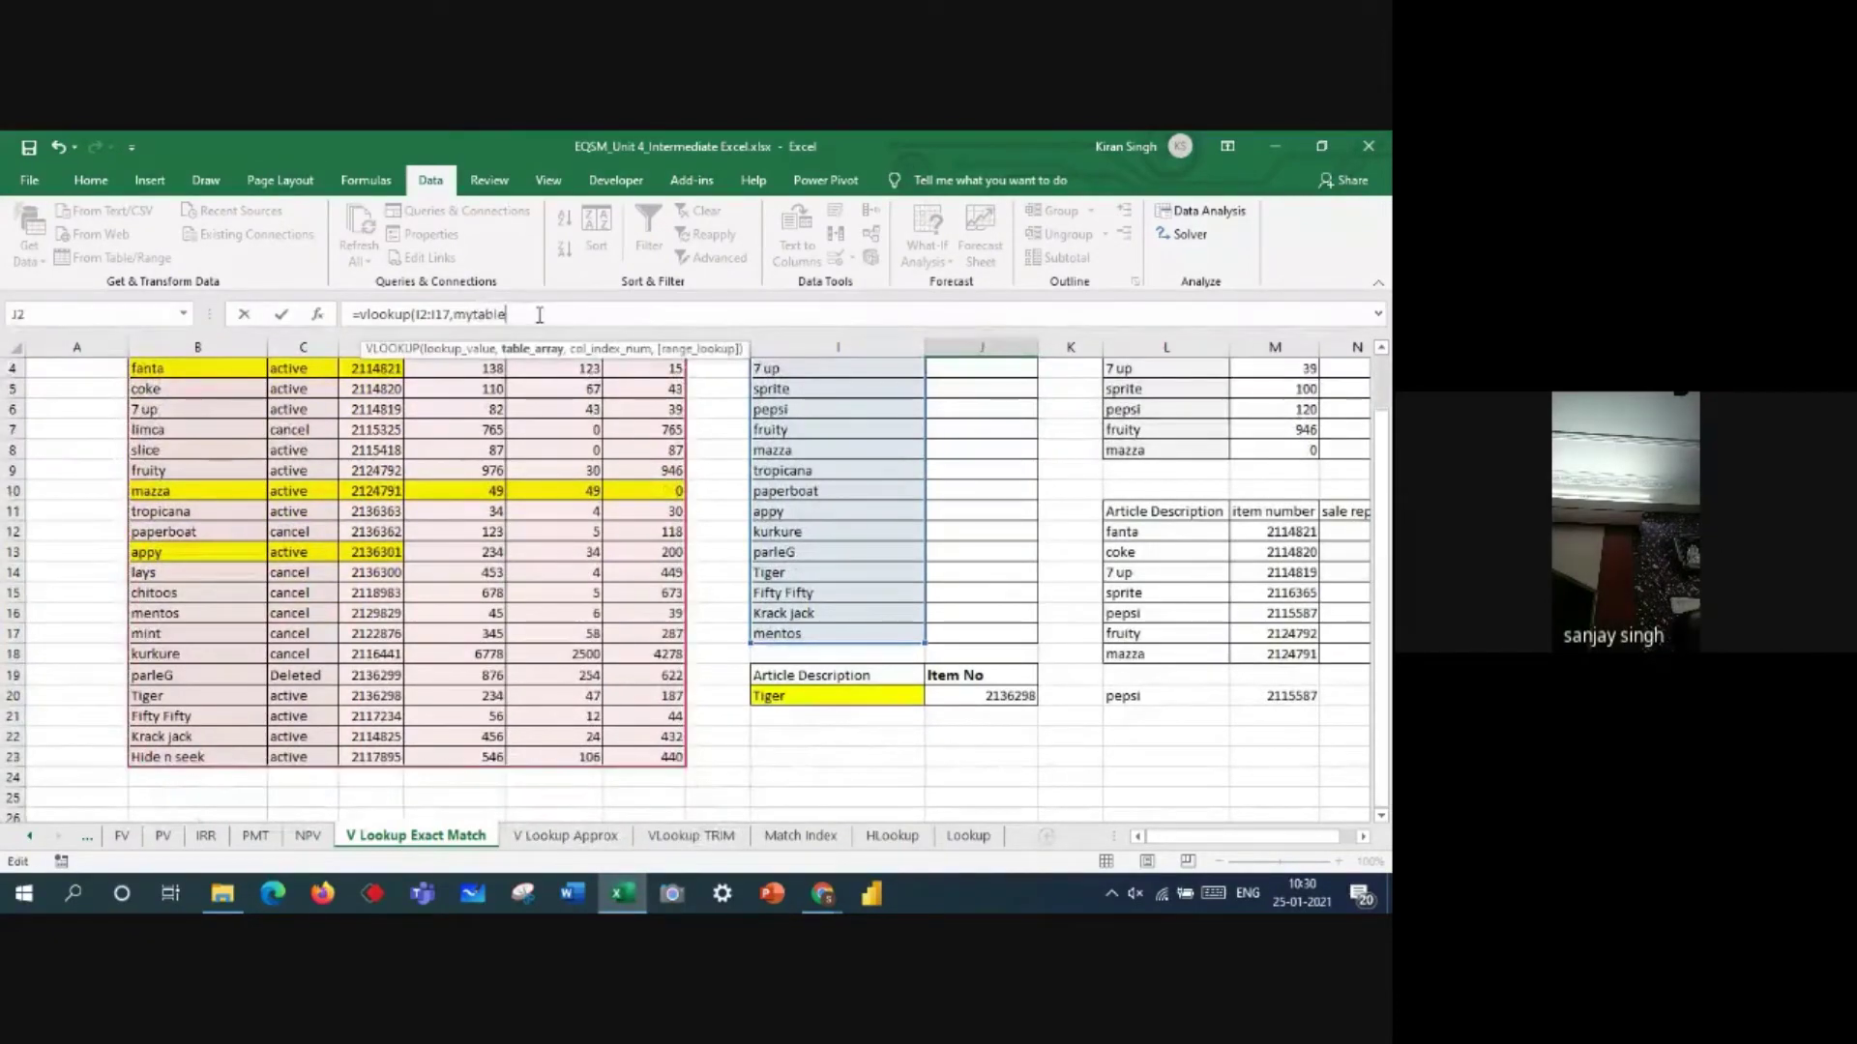
type(",")
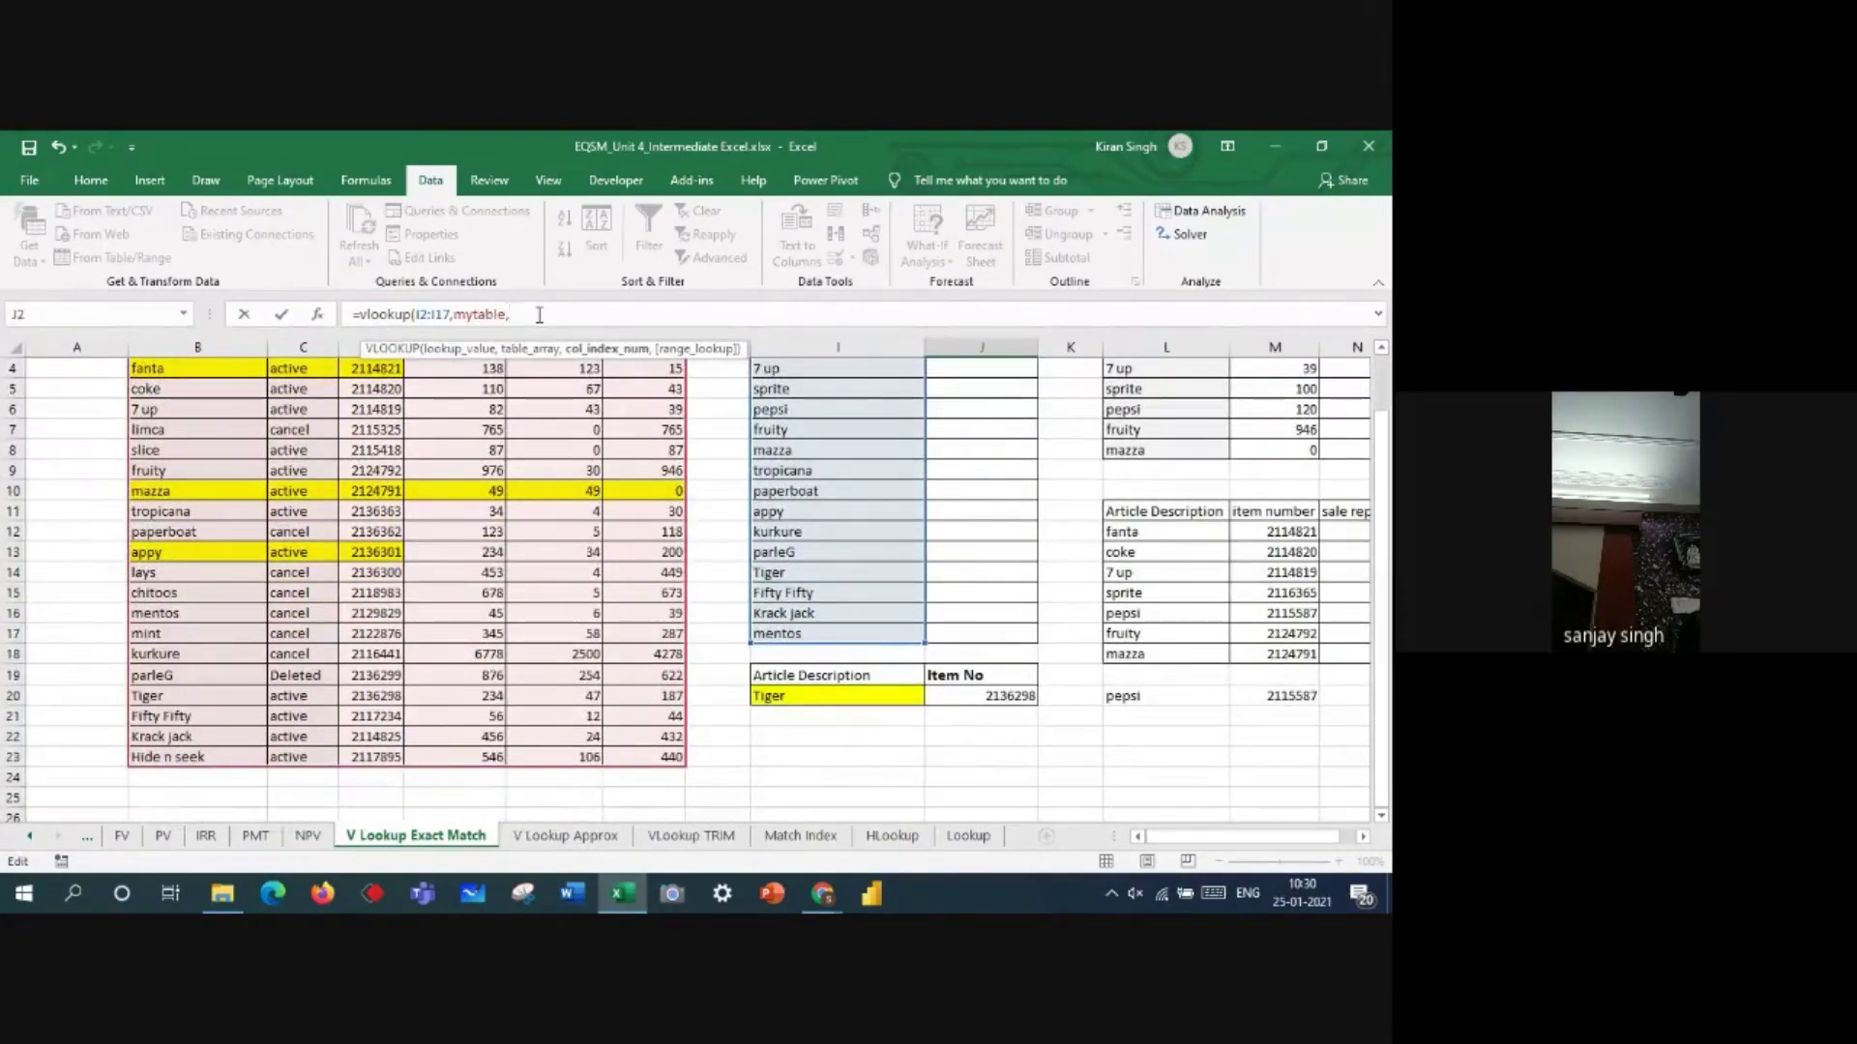
left_click_drag(1383, 505, 1391, 309)
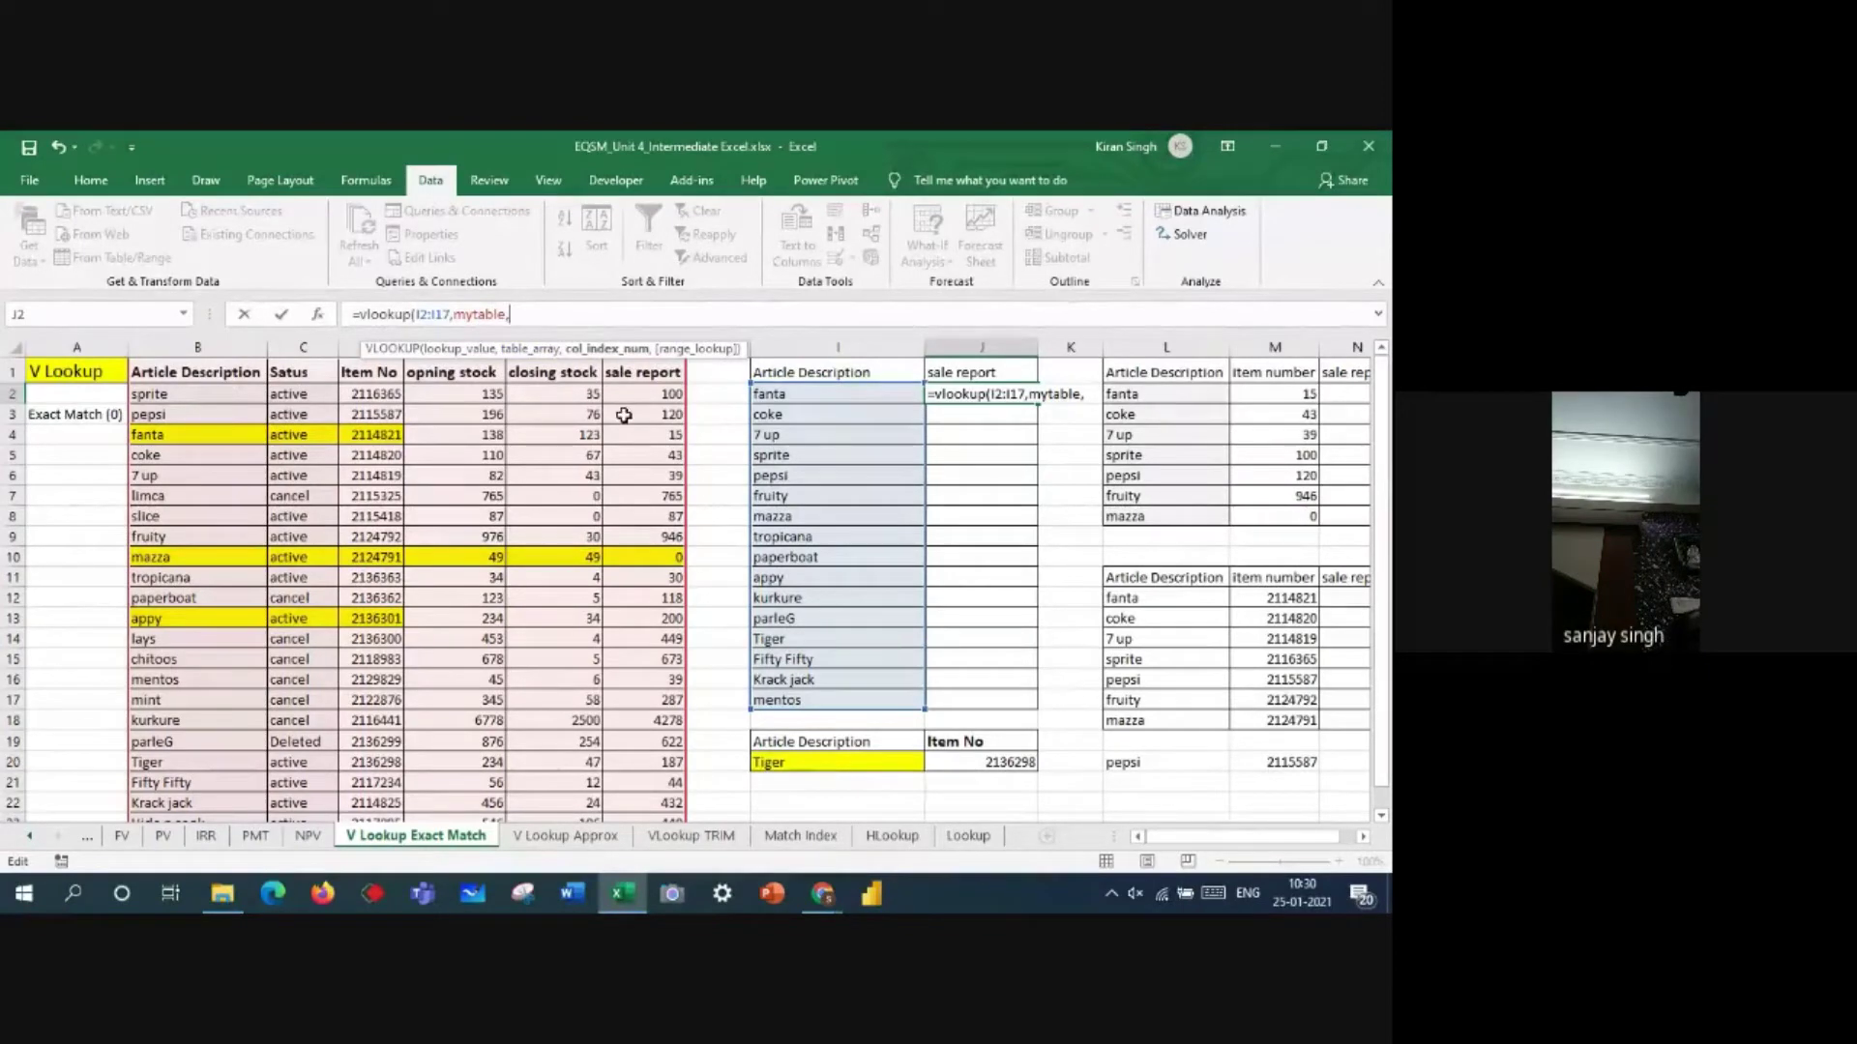
type("6,")
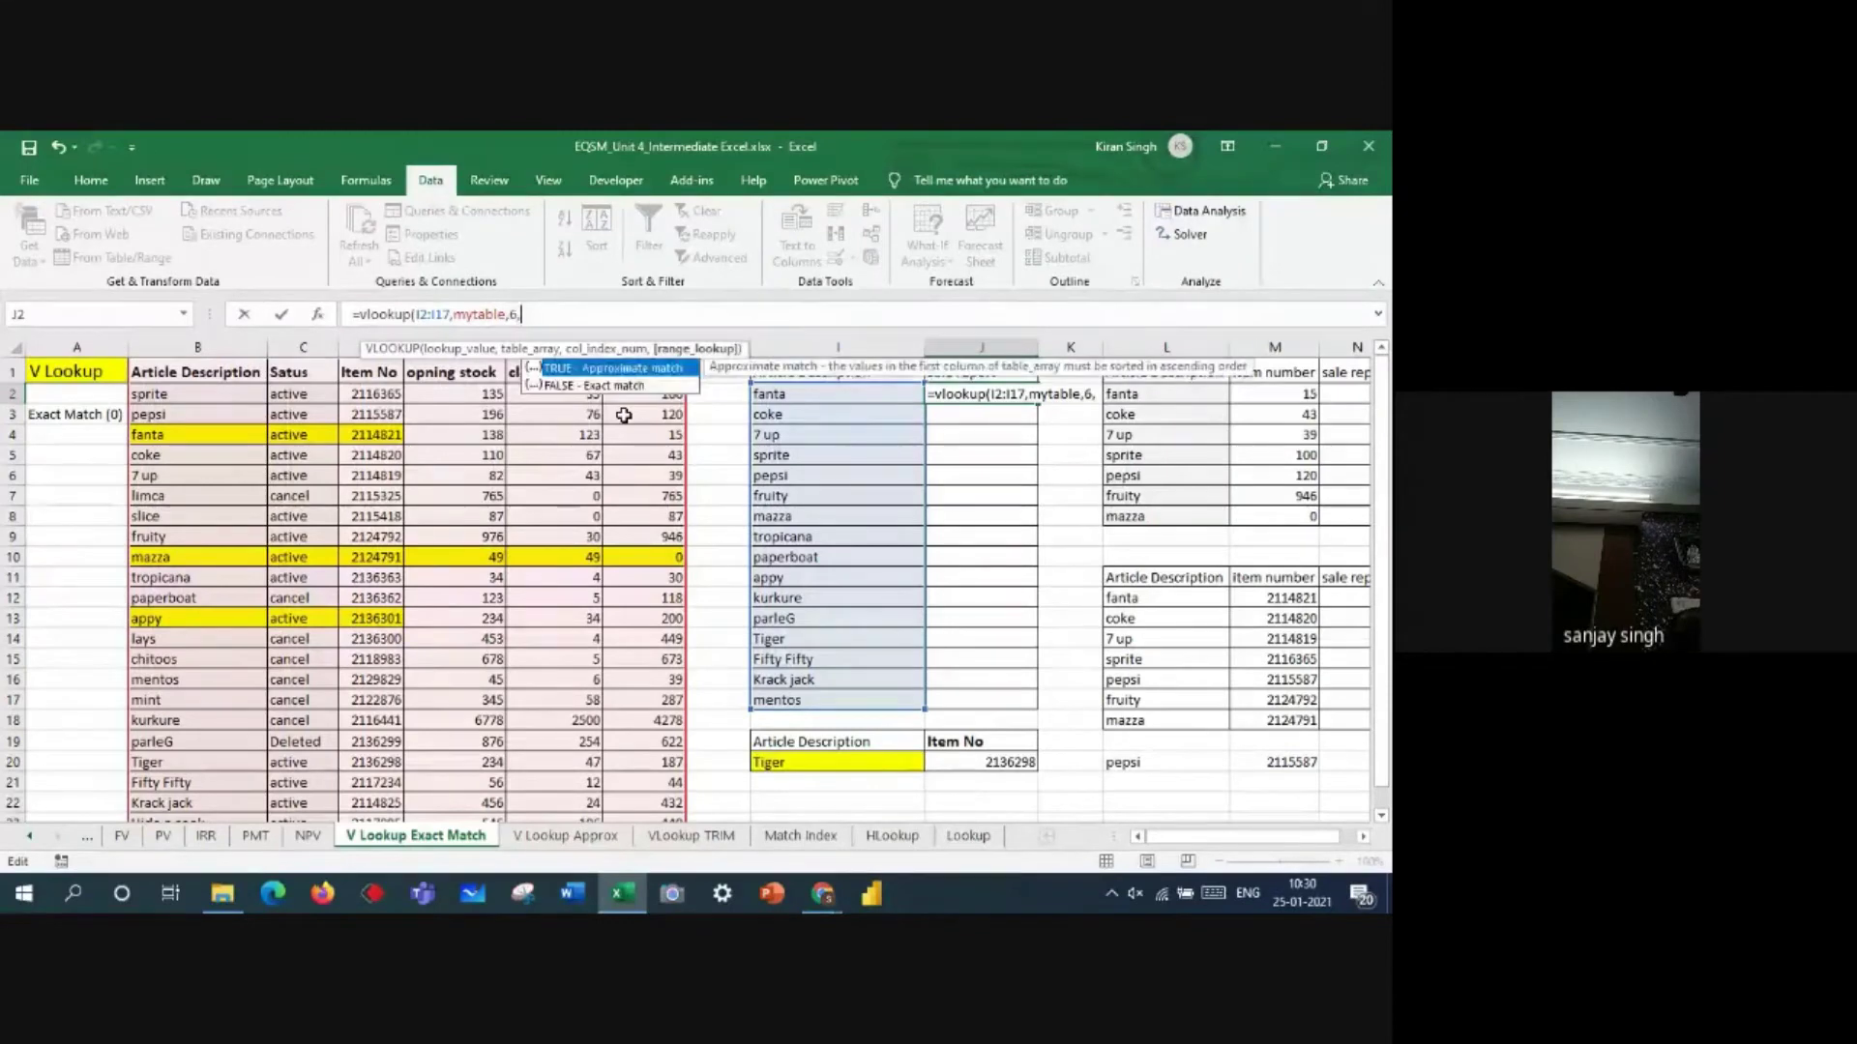
type("0")
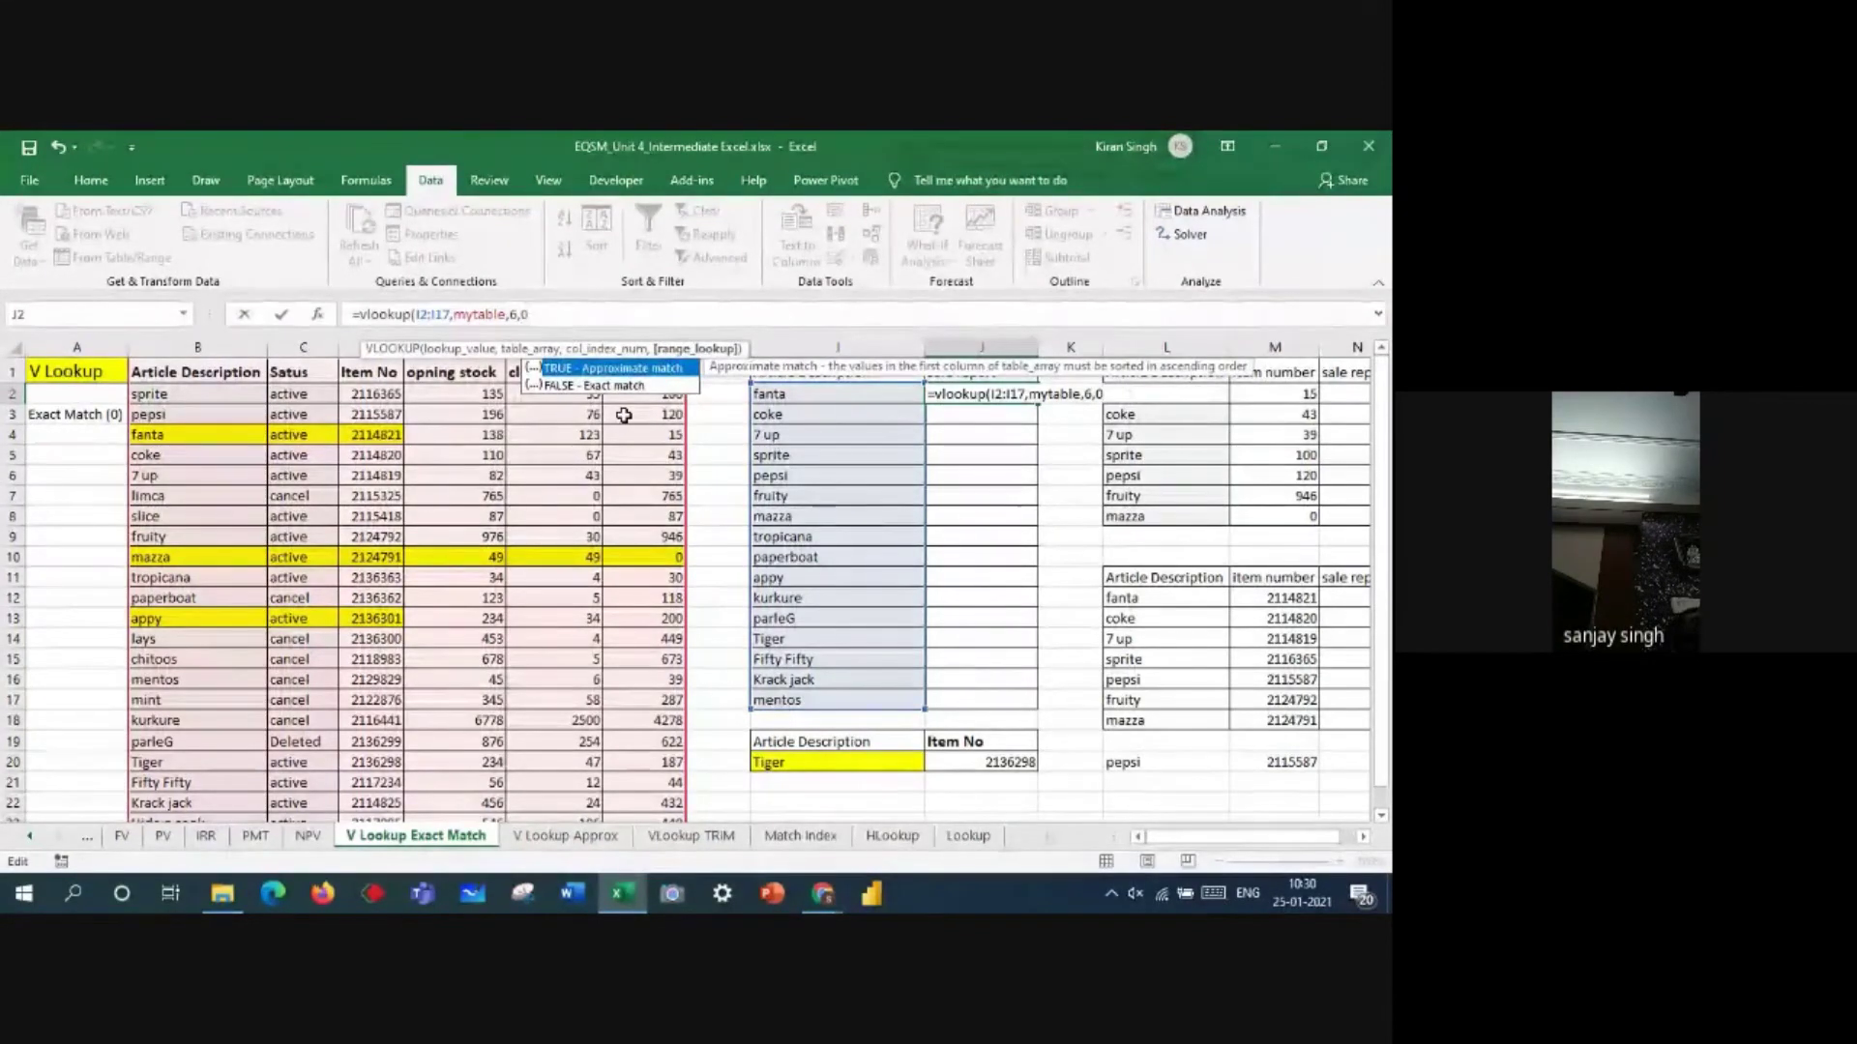
type(")")
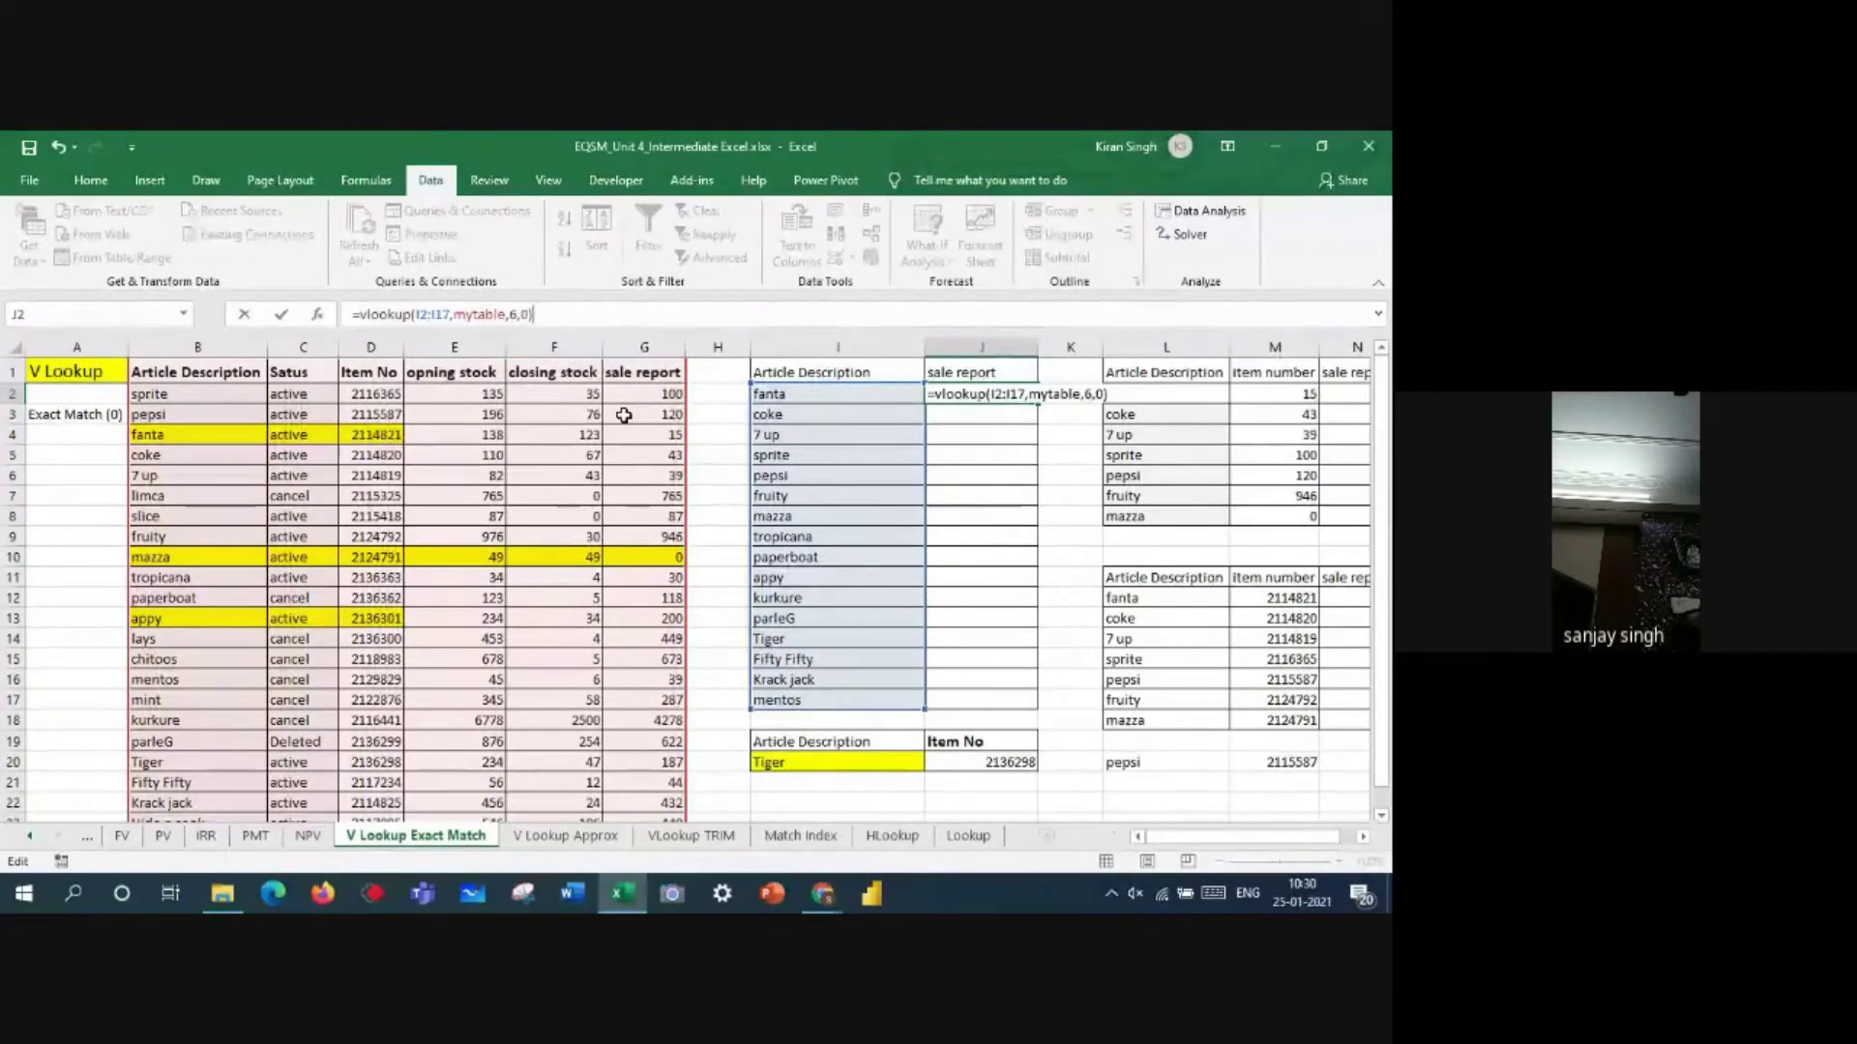
key("ctrl+Return")
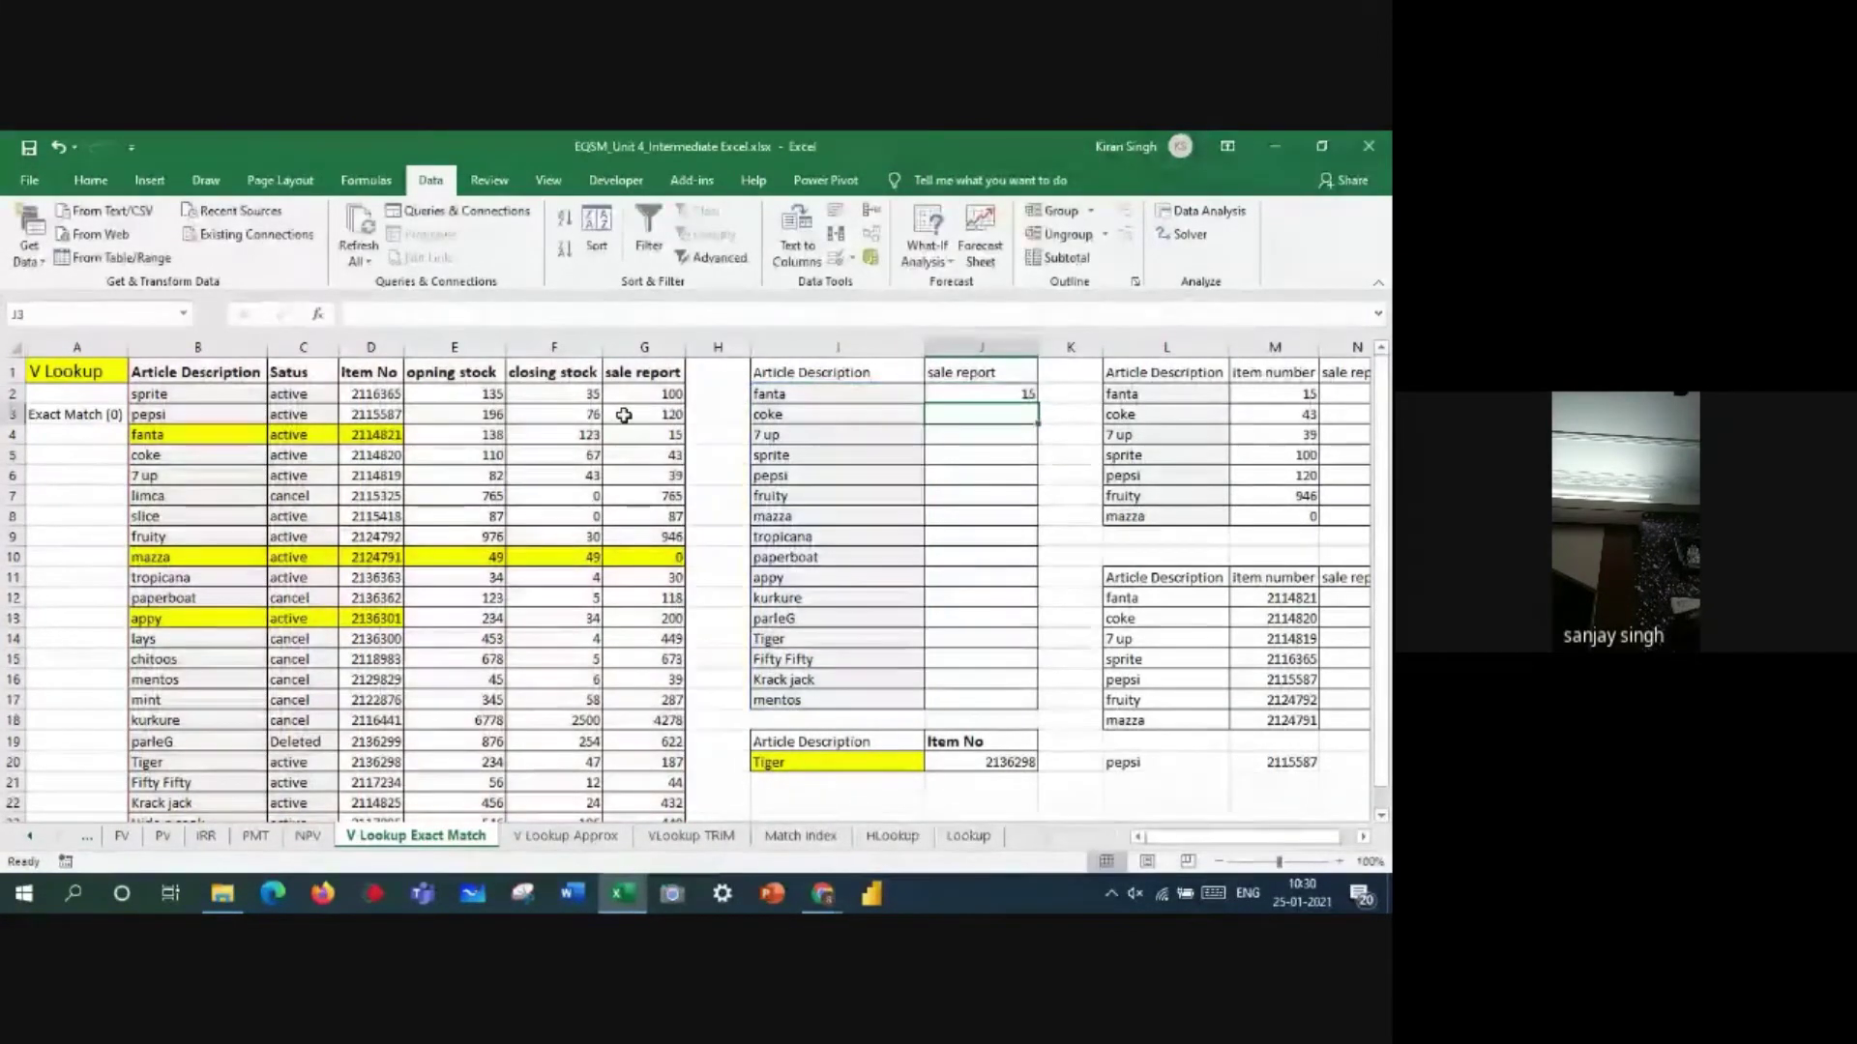
- Fill the fanta record in B4:G4 of the source table with light blue to compare it with the J2 result
left_click(855, 393)
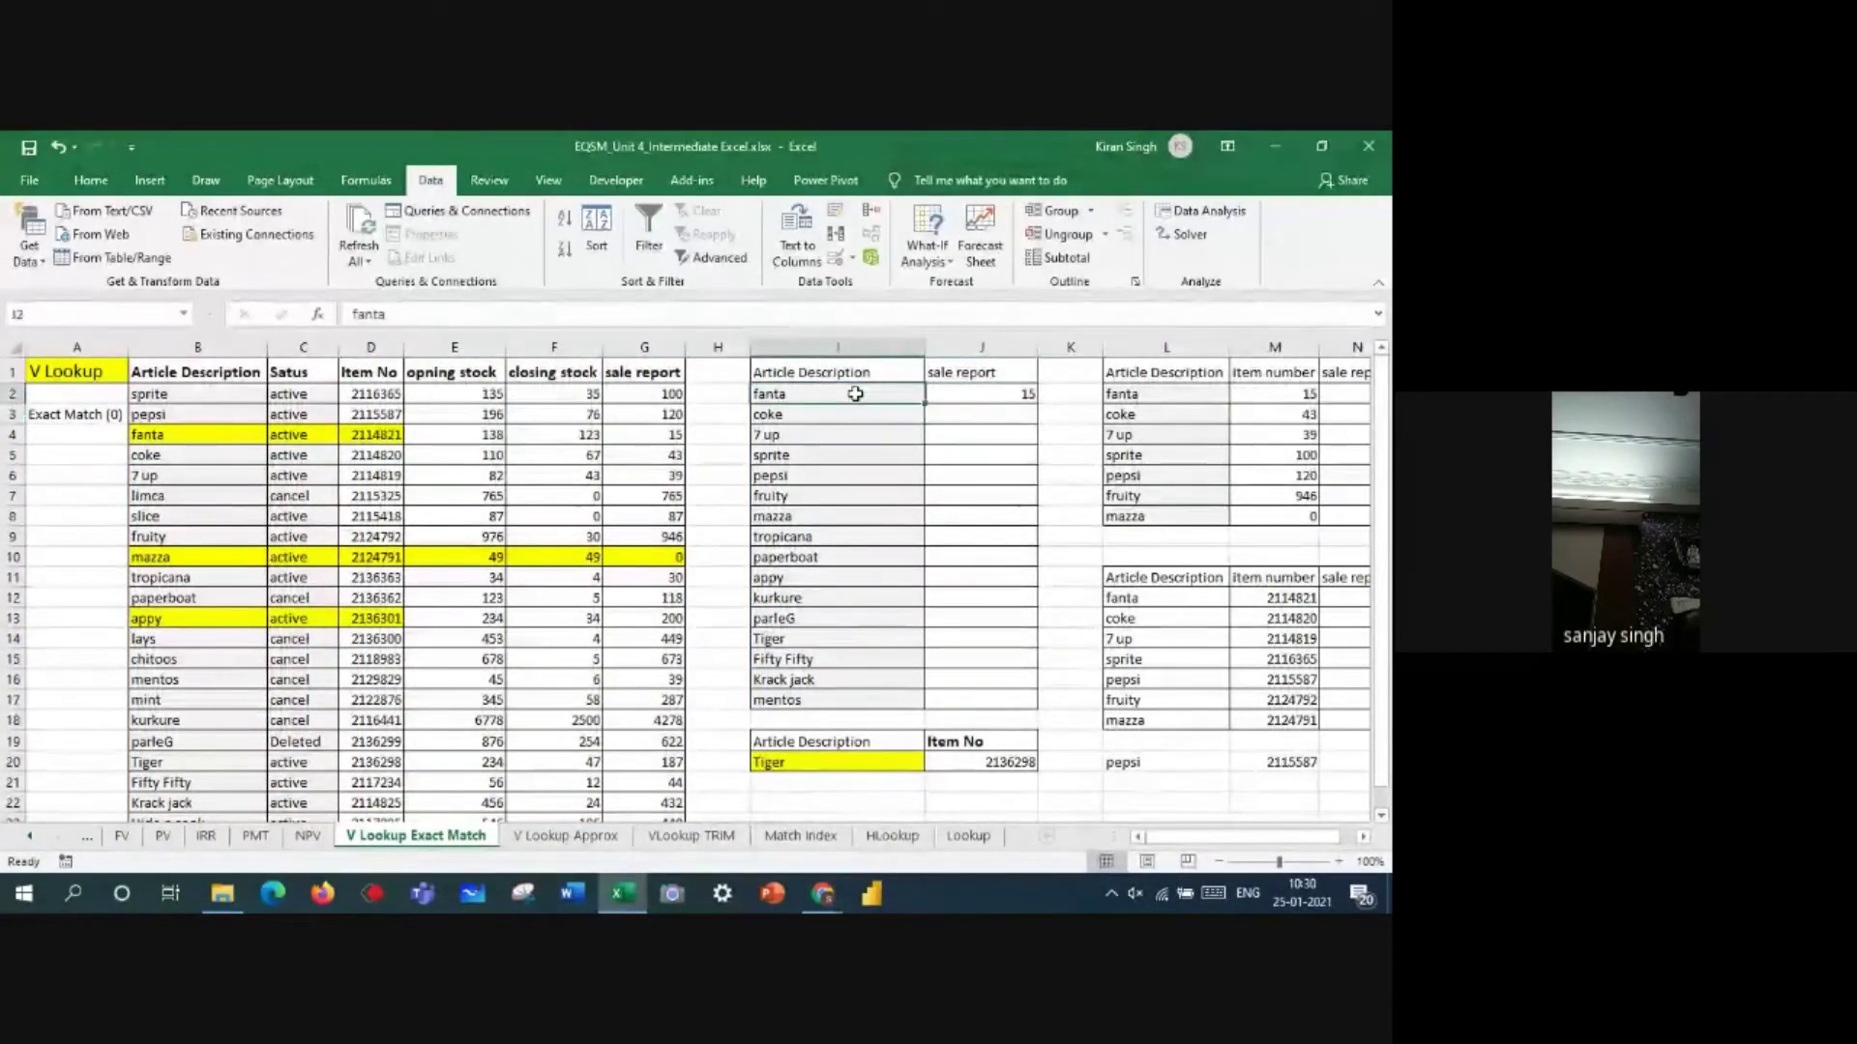
left_click(988, 394)
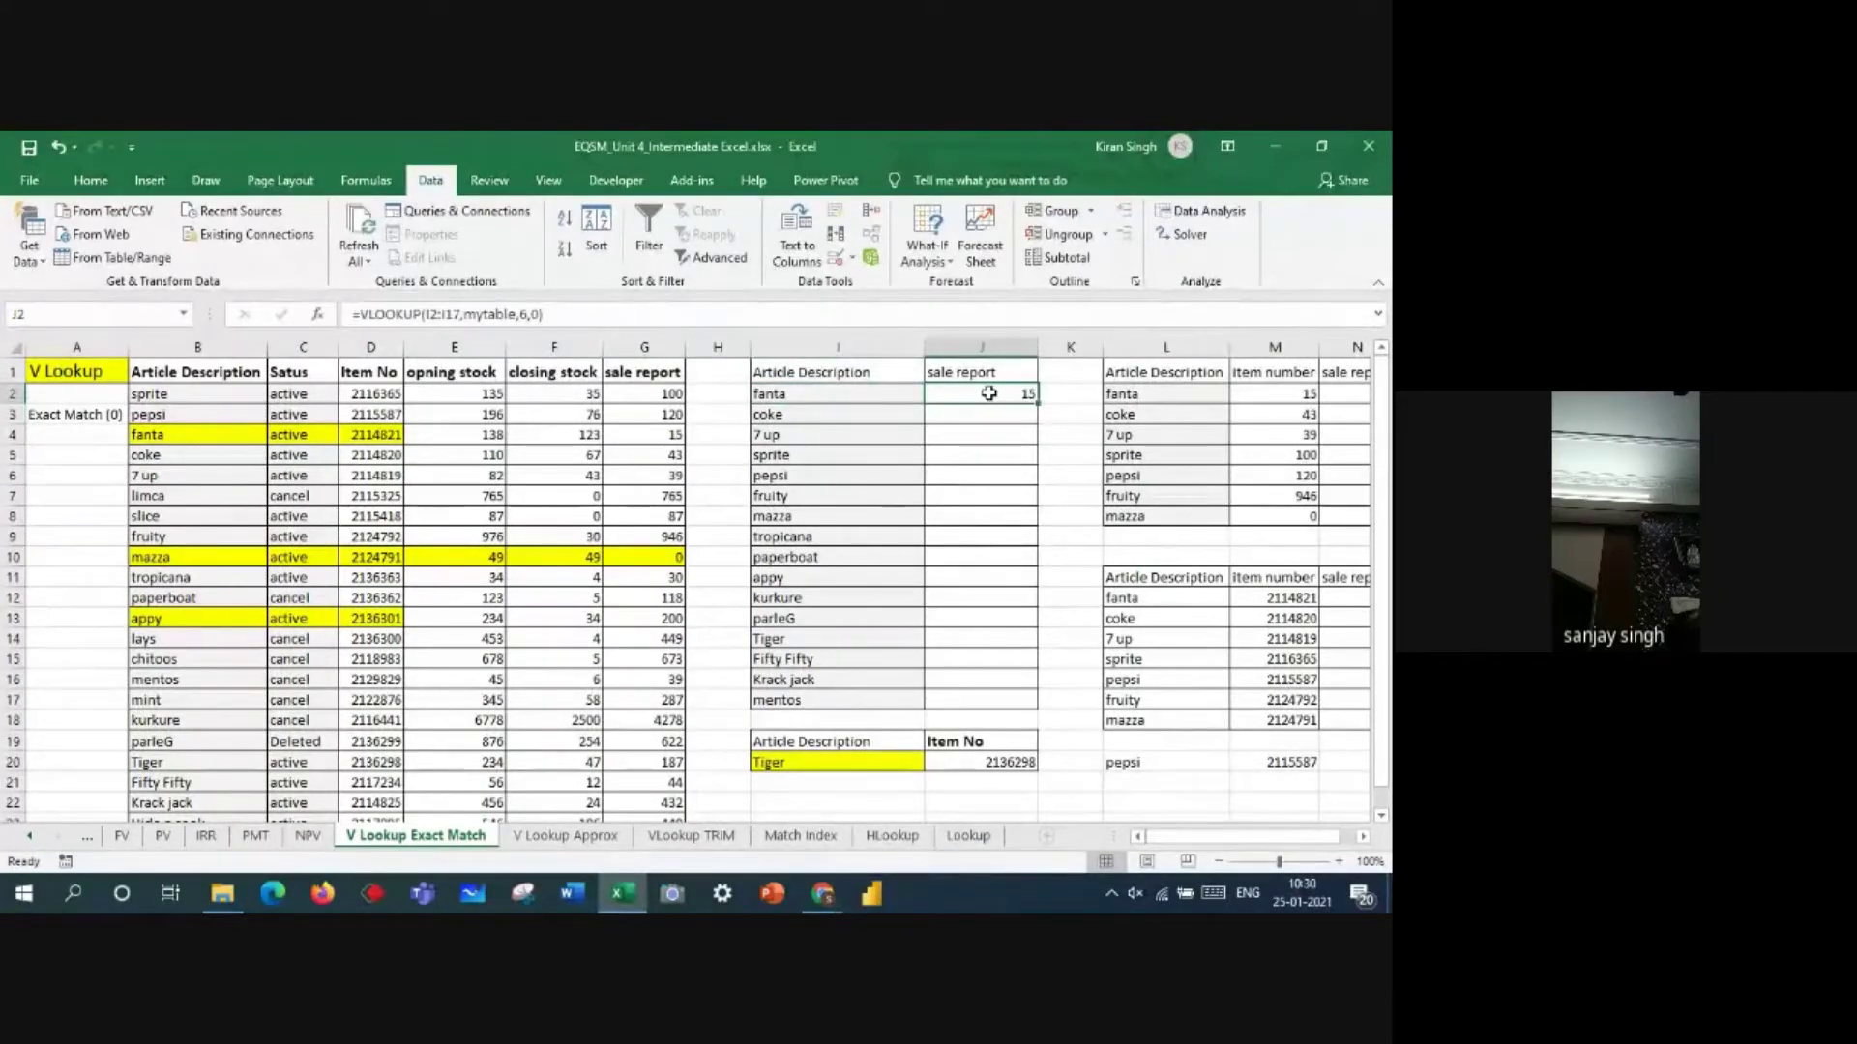
left_click(185, 434)
left_click_drag(191, 435, 643, 436)
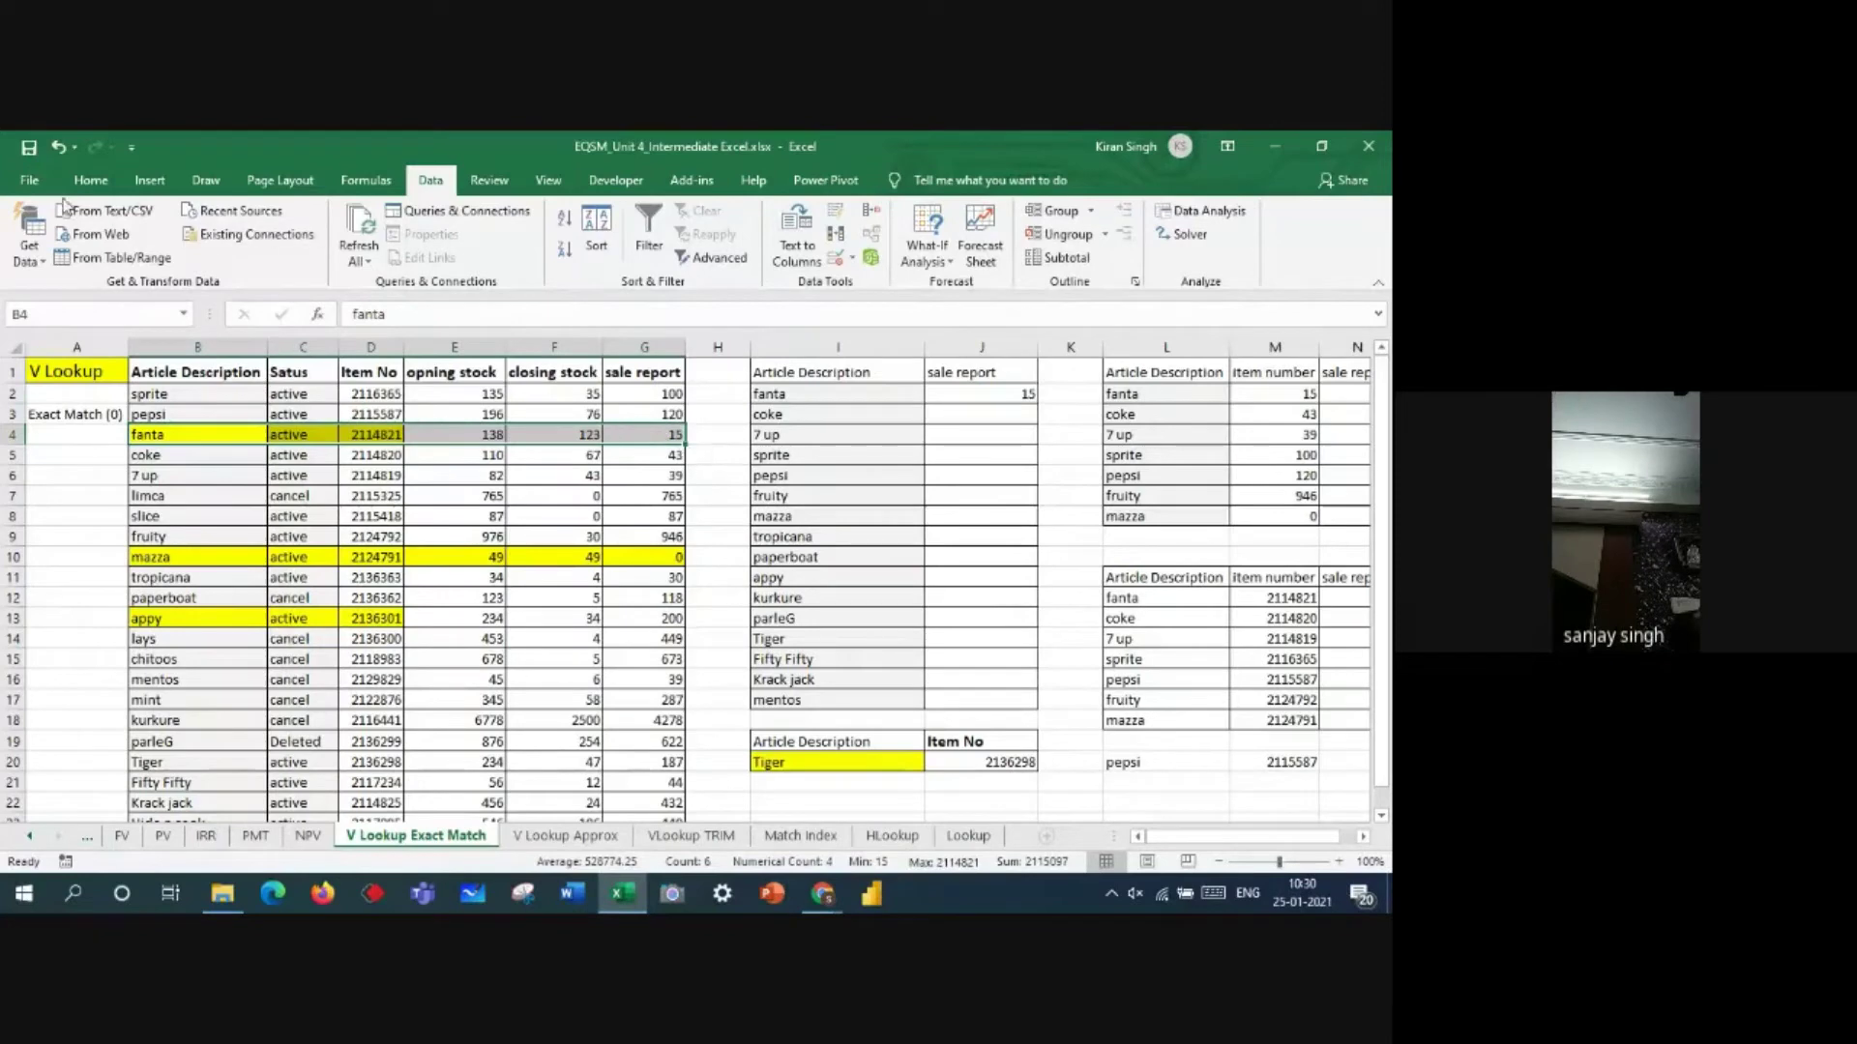
left_click(91, 180)
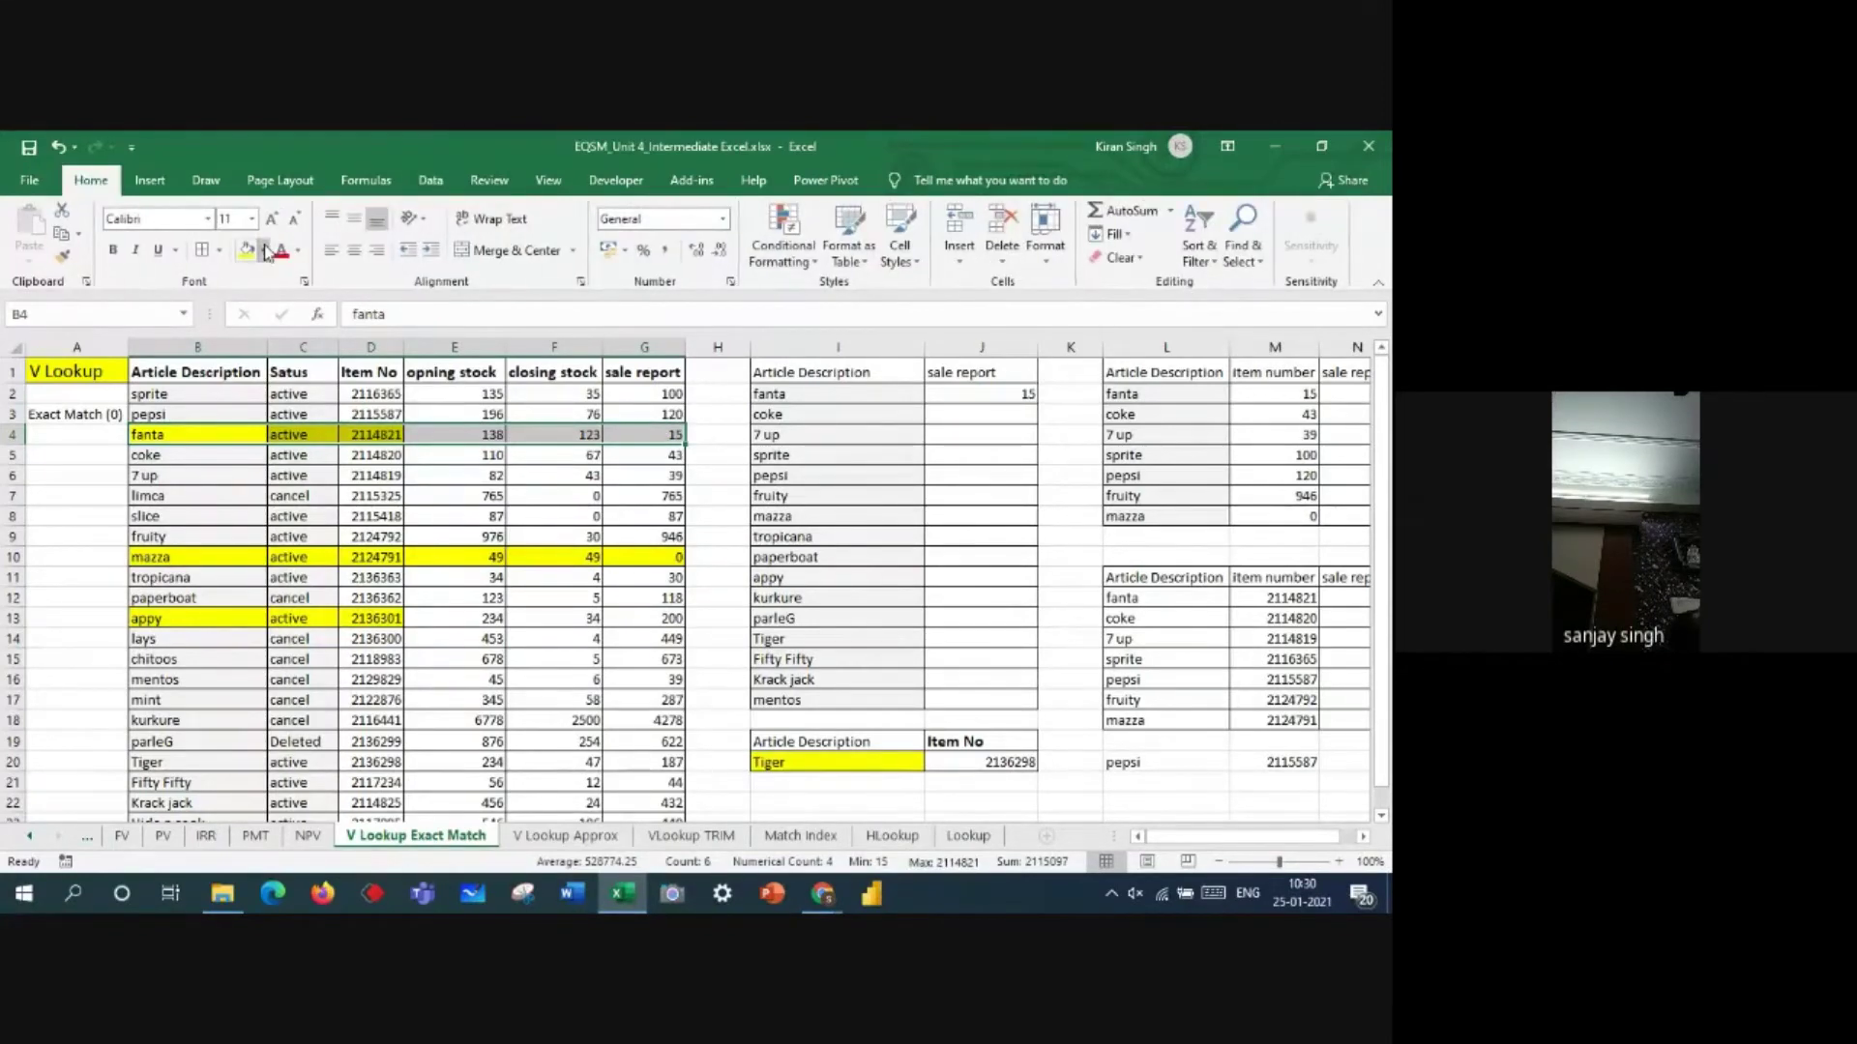
left_click(265, 251)
left_click(290, 416)
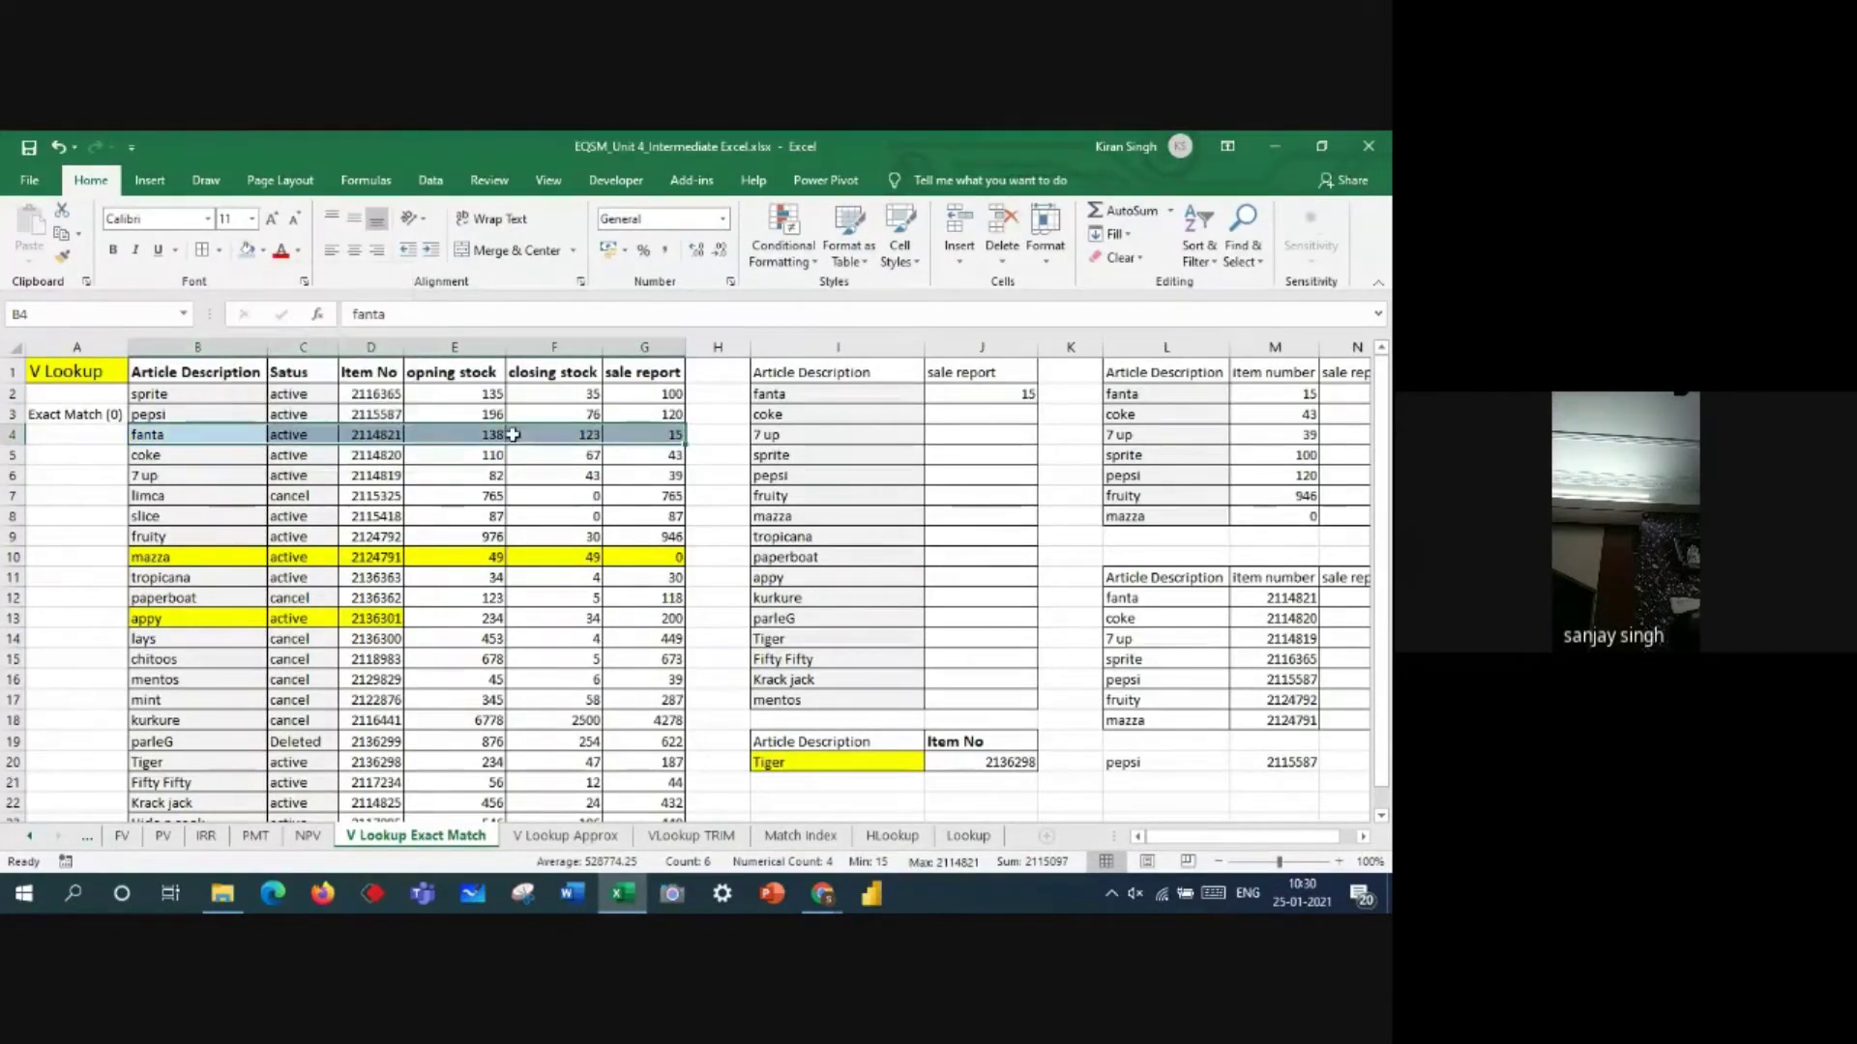
left_click(369, 494)
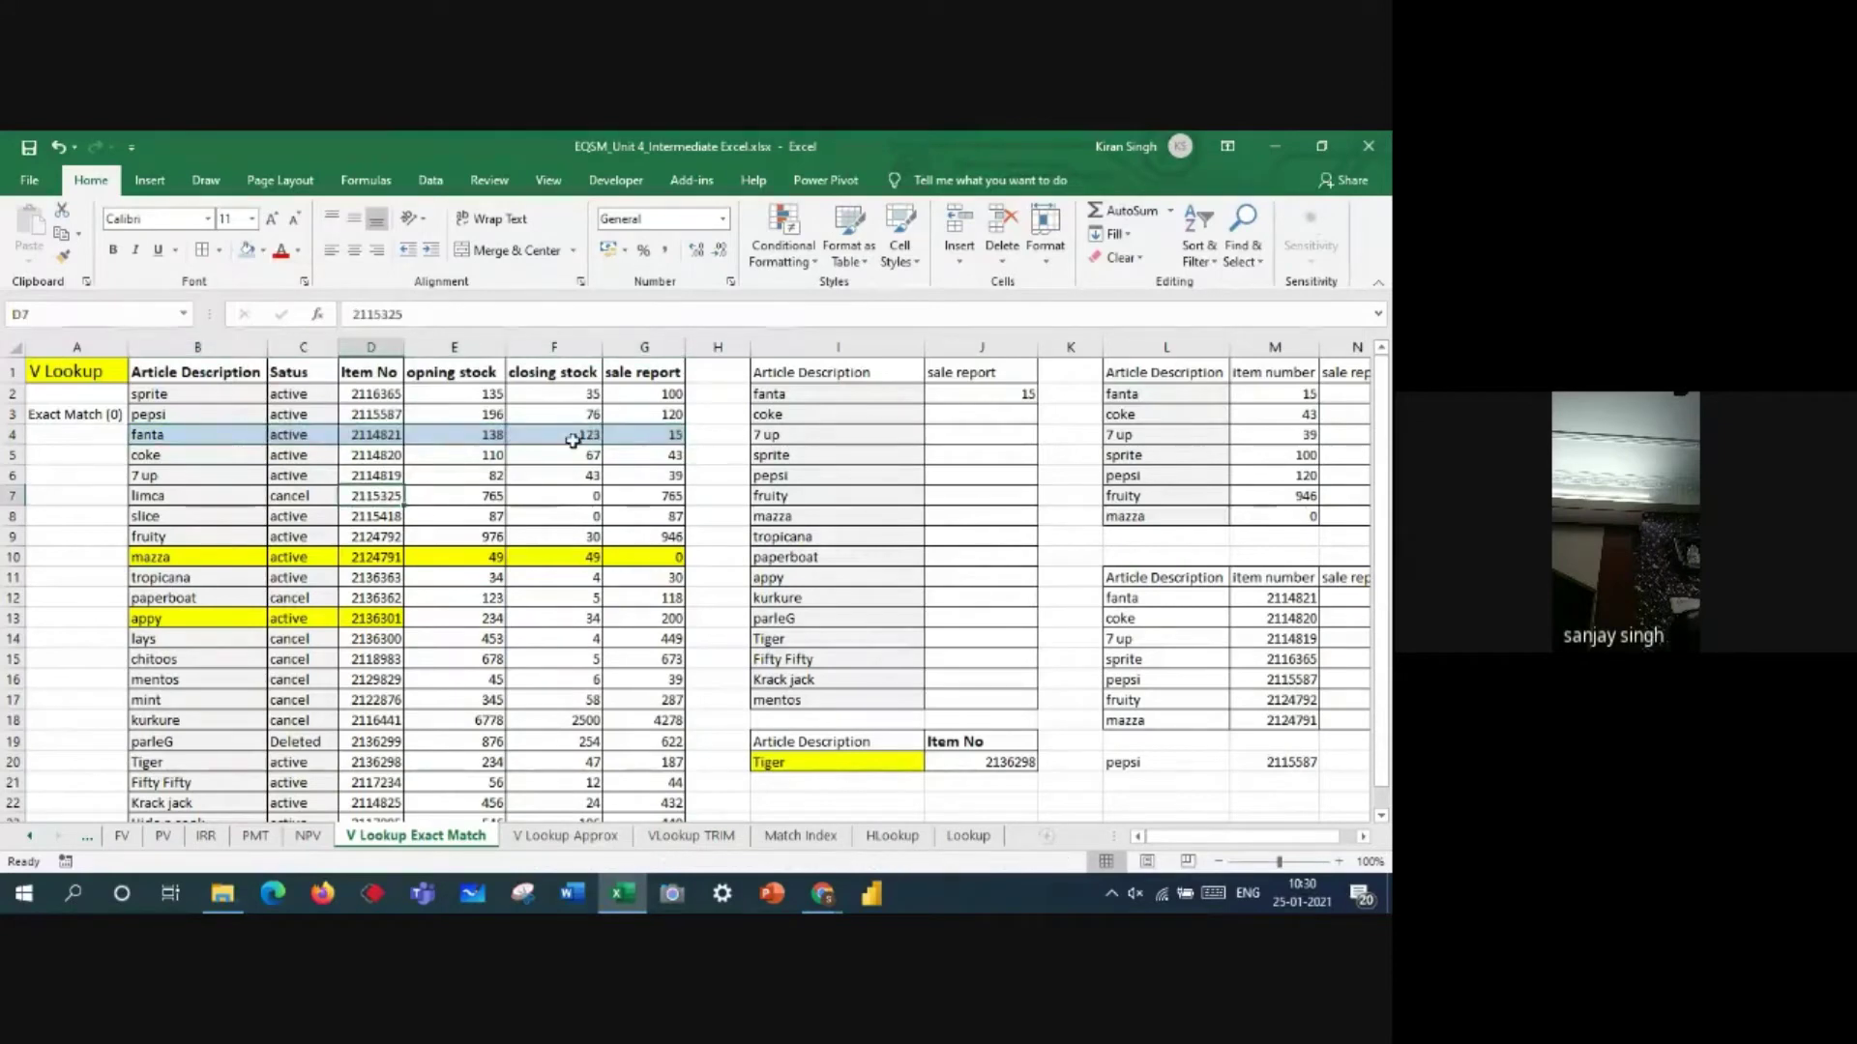
left_click(662, 436)
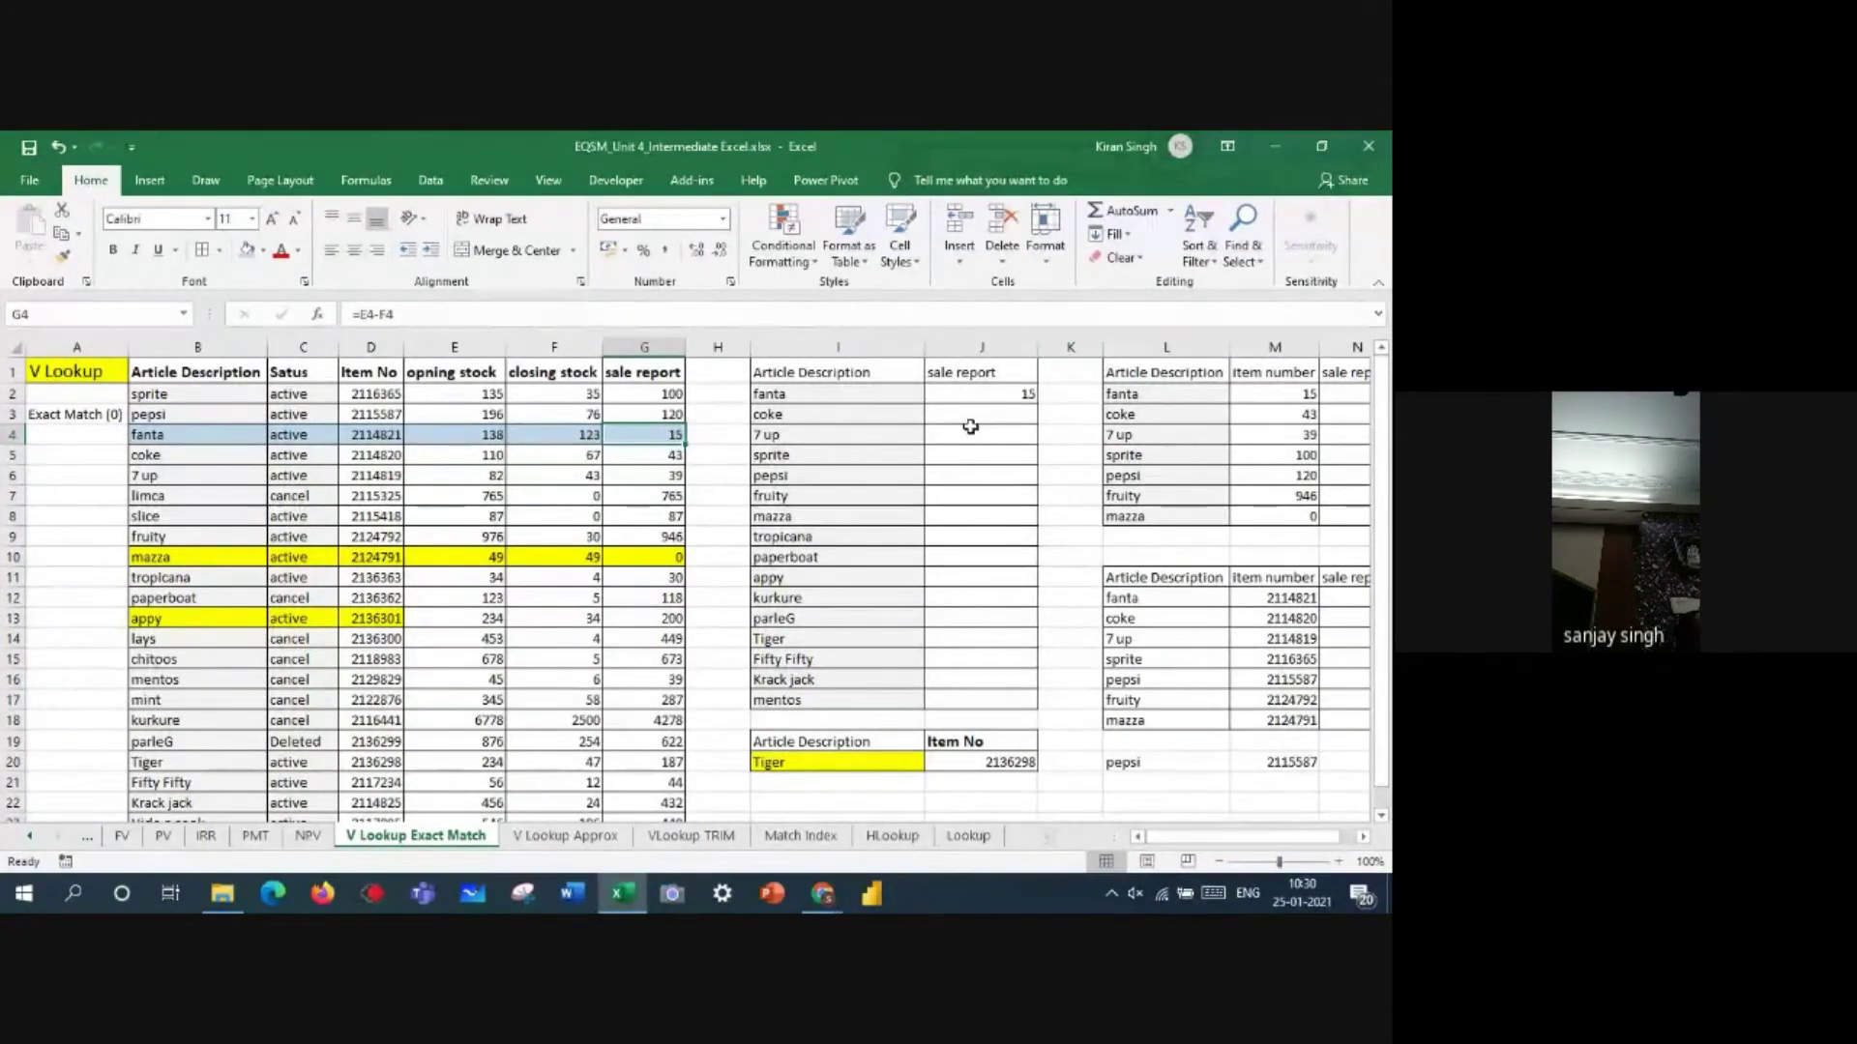
- Copy the VLOOKUP formula from J2 down through J17 for the remaining articles
left_click(1019, 391)
left_click_drag(1036, 406, 1035, 710)
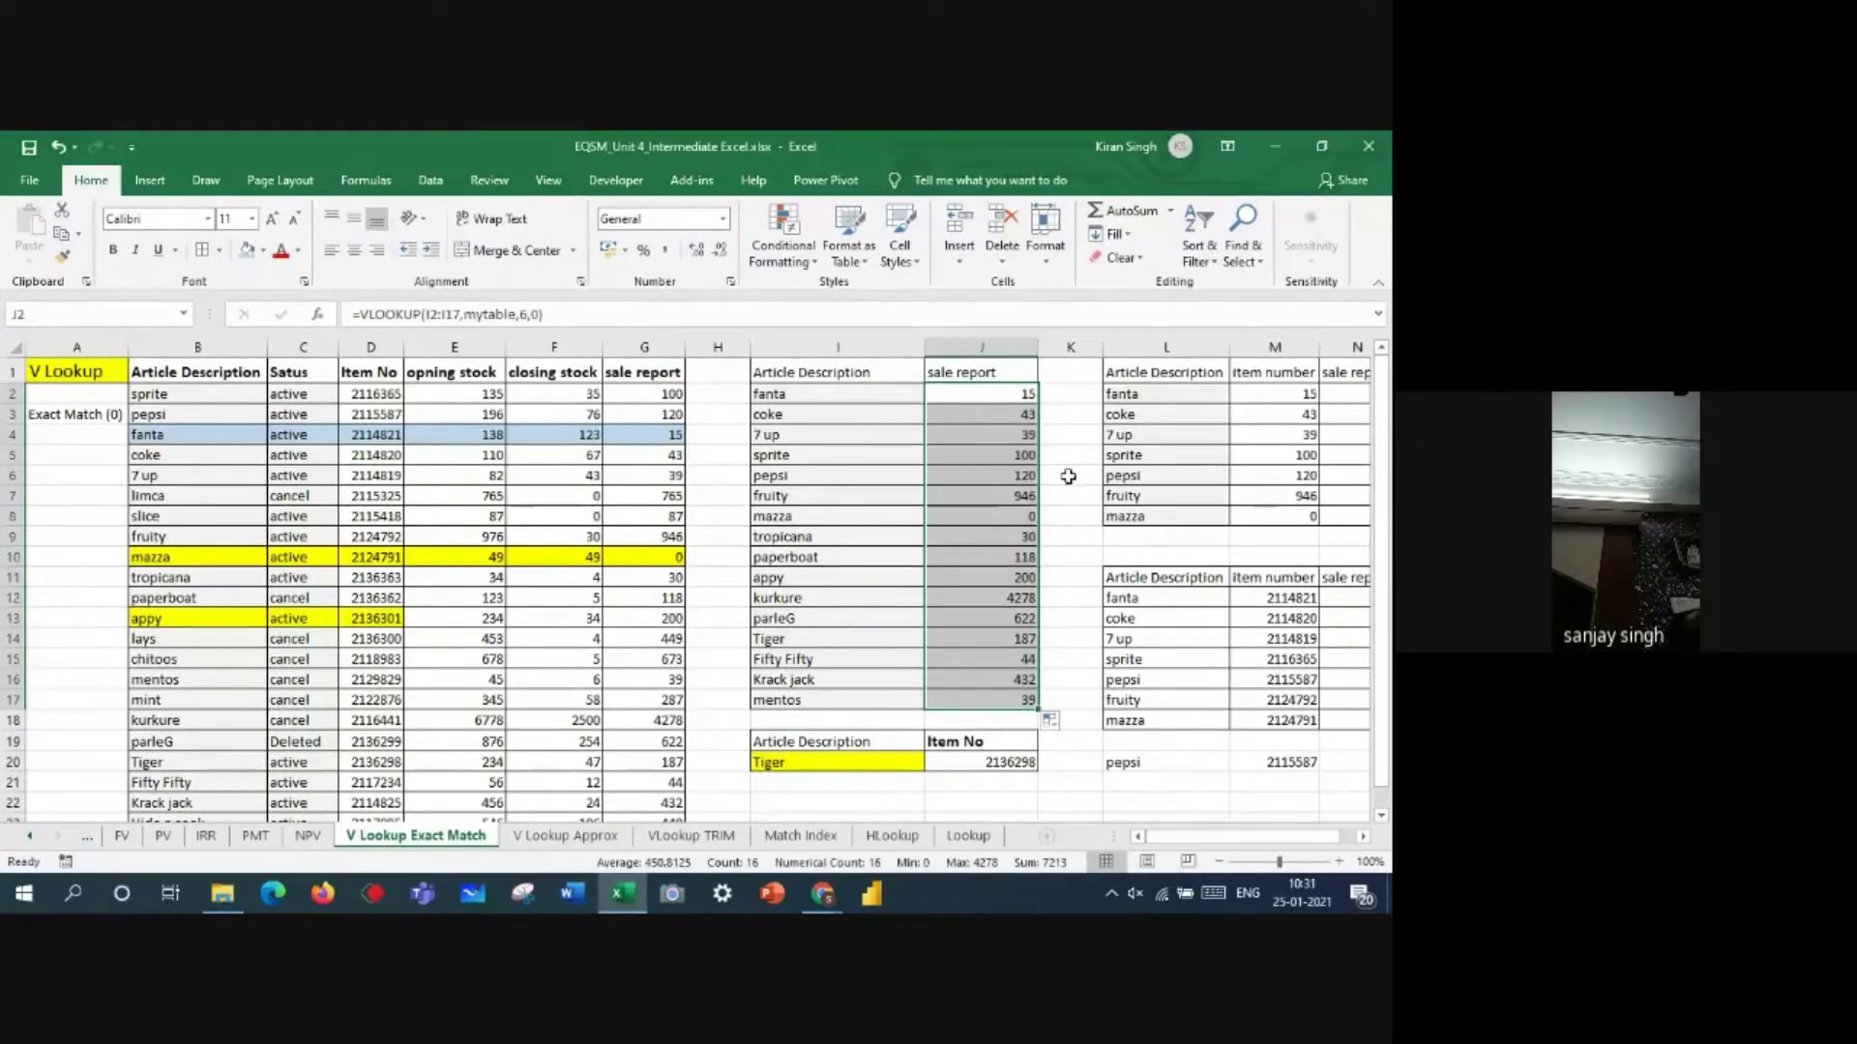
- Copy the fanta row's light blue formatting onto the coke record in B5:G5
left_click(778, 416)
left_click(638, 455)
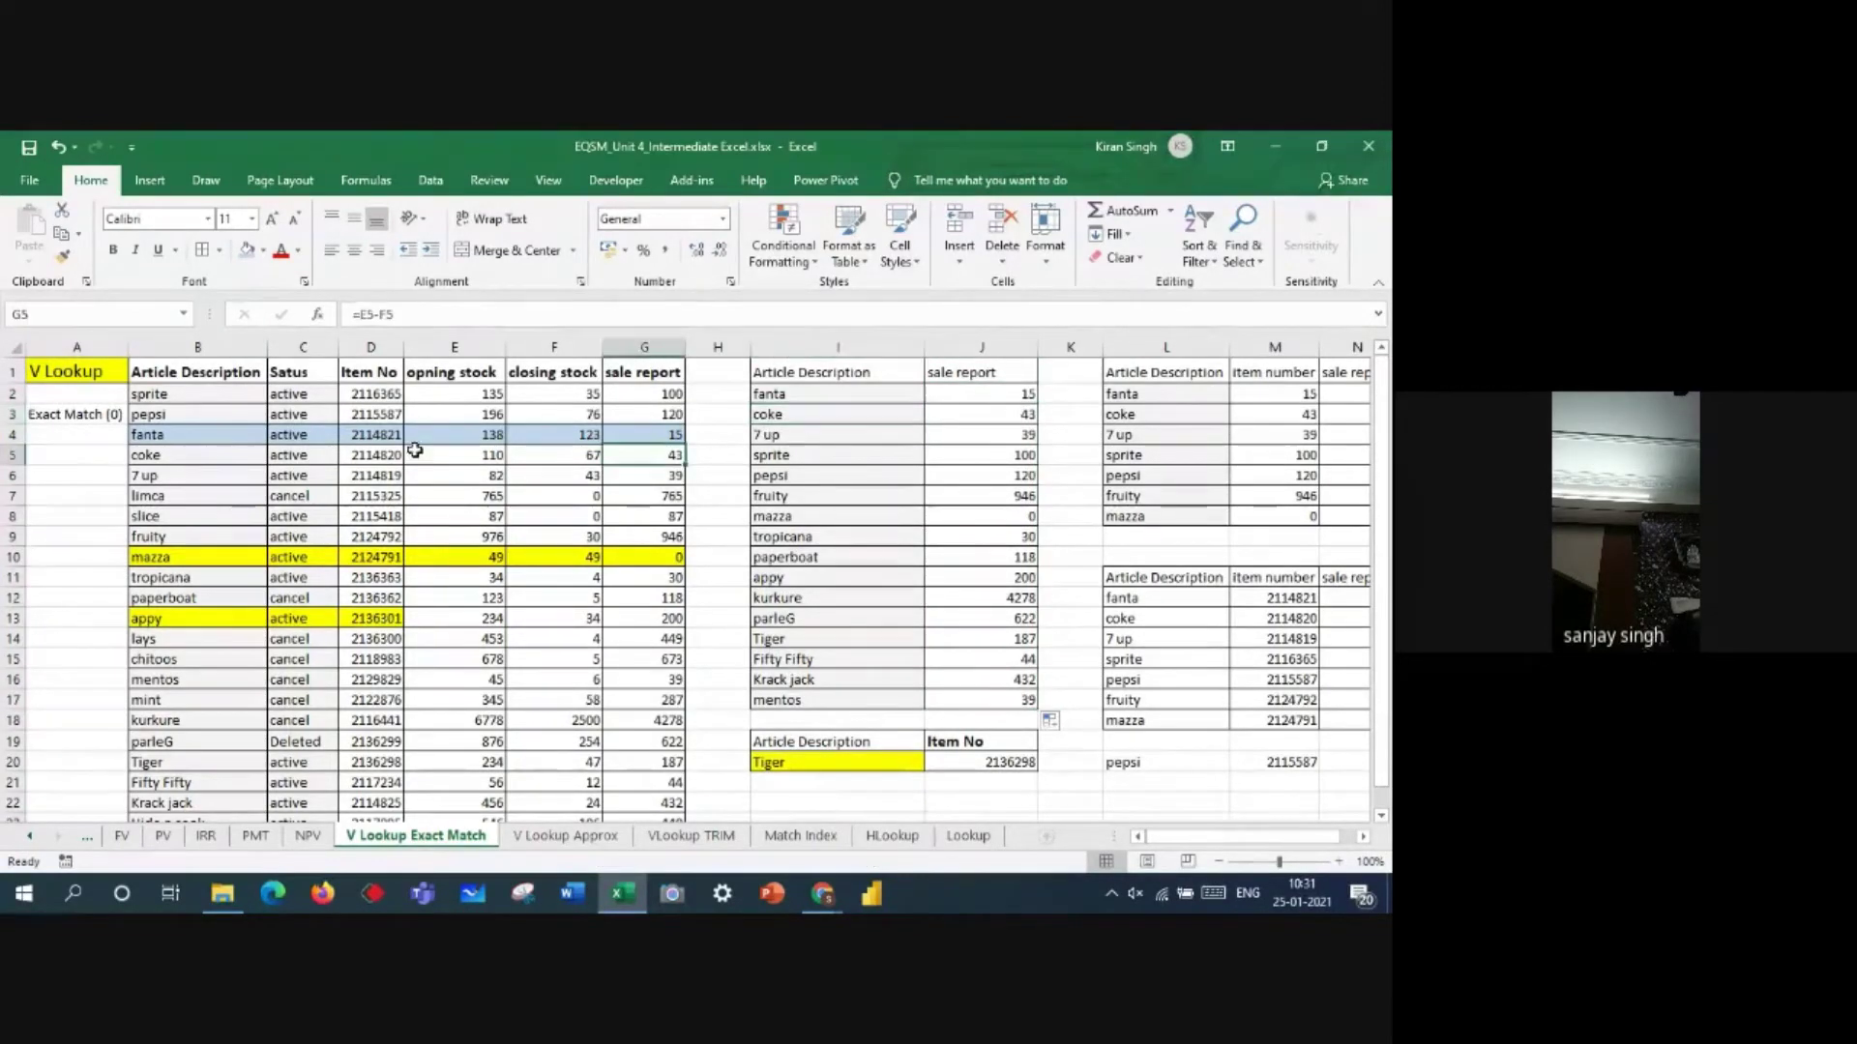
left_click_drag(183, 435, 677, 436)
left_click(62, 256)
left_click_drag(149, 453, 665, 453)
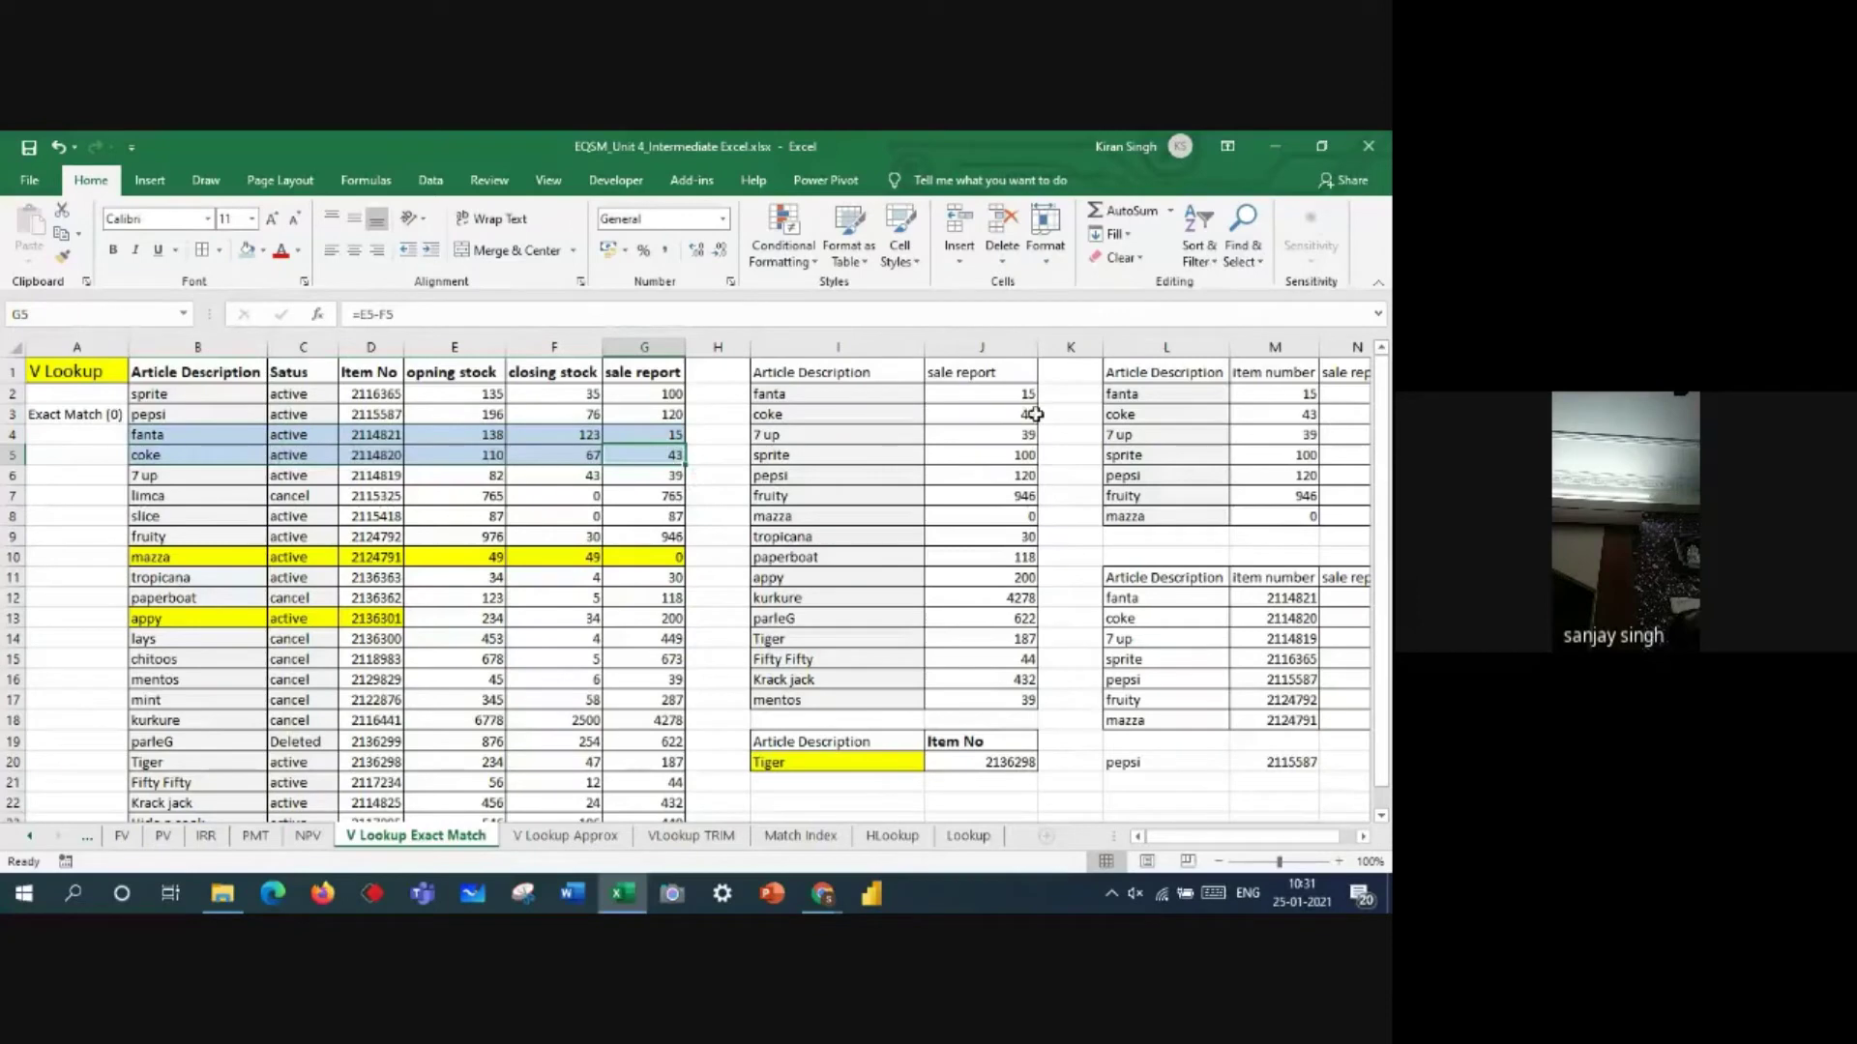
- Examine how the lookup range reference shifts in the copied VLOOKUP formulas from J2 down to J16
left_click(1033, 414)
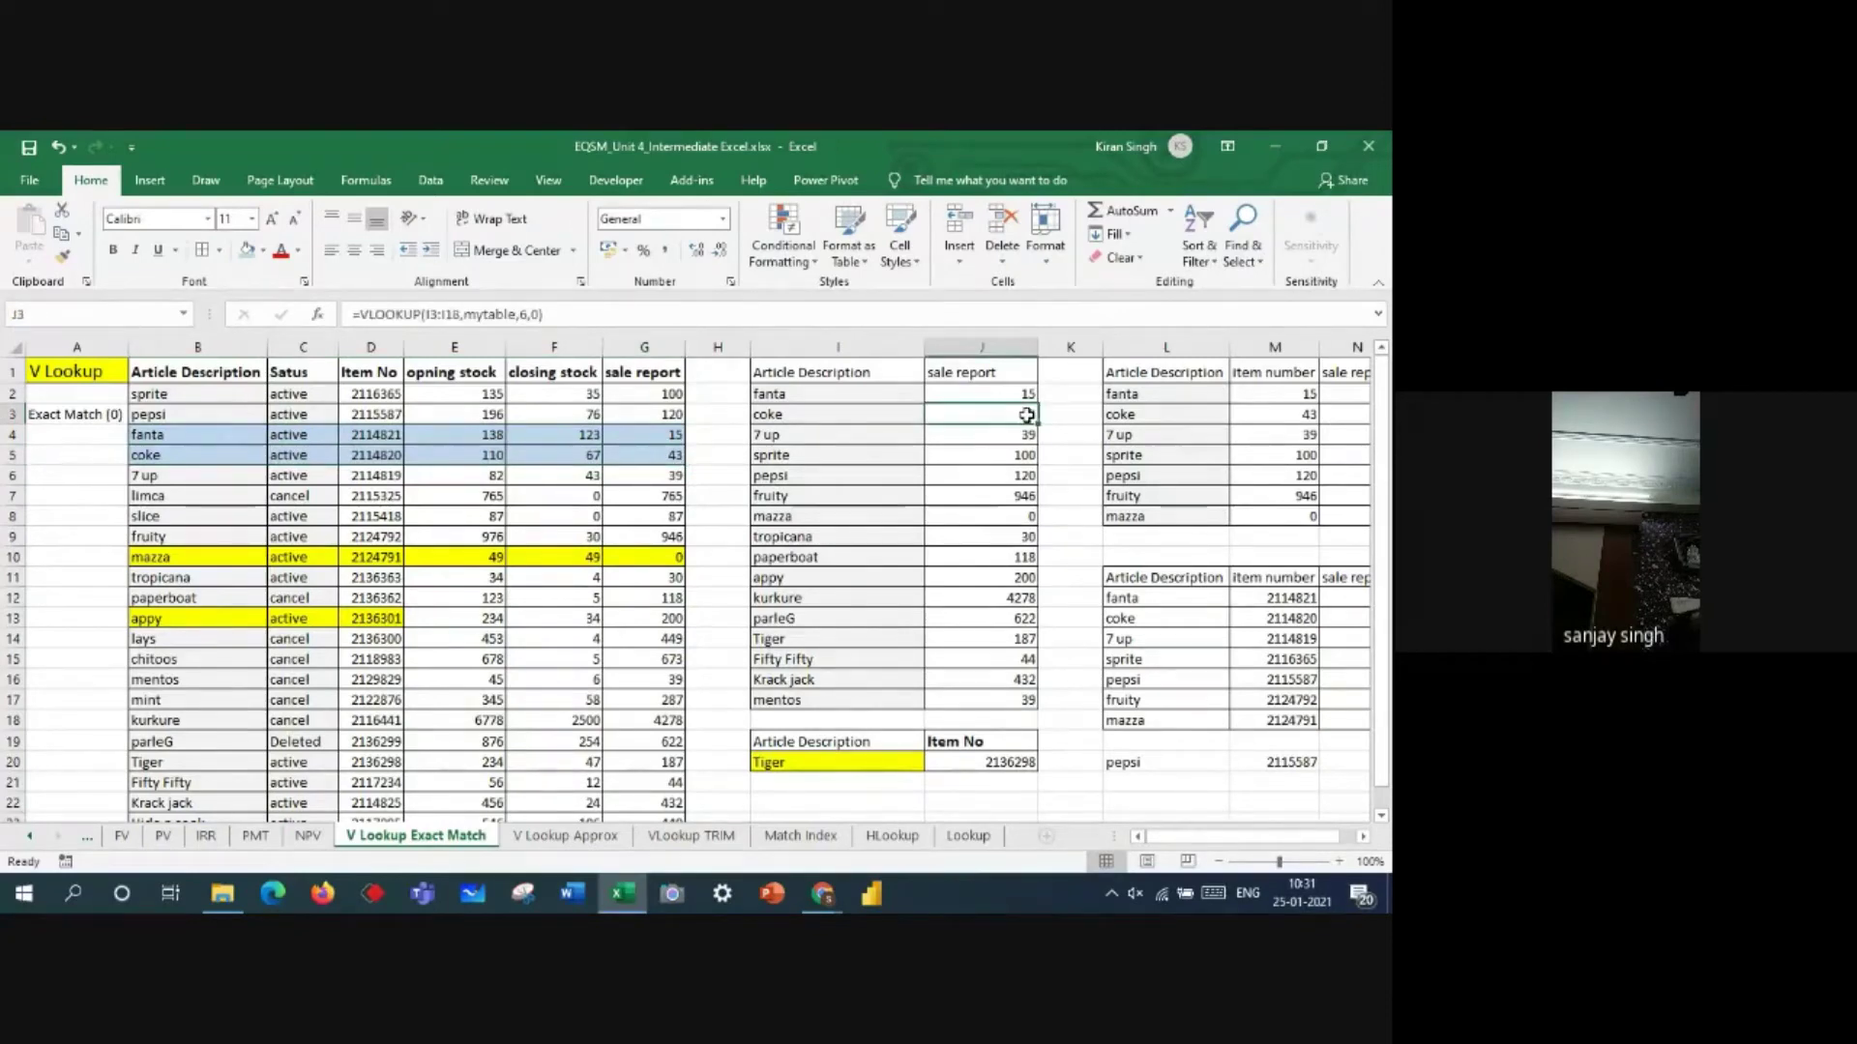
left_click(1002, 394)
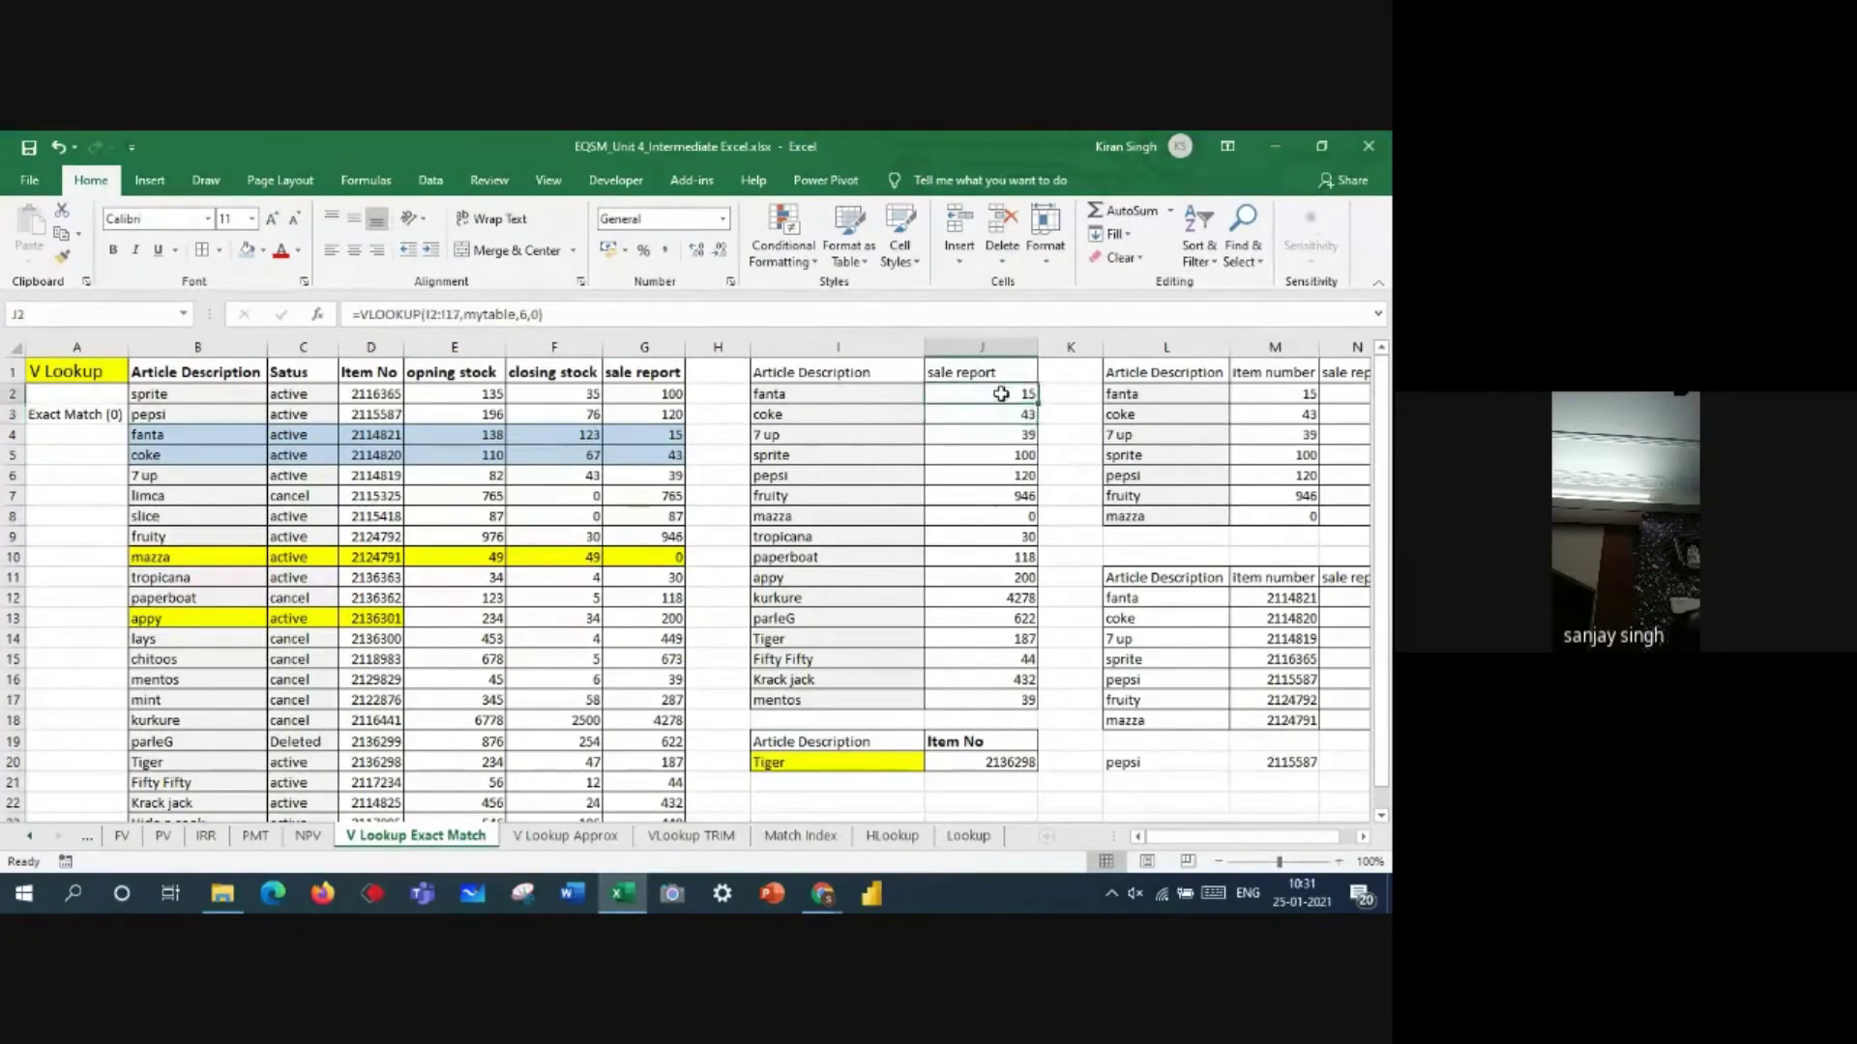
double_click(1001, 393)
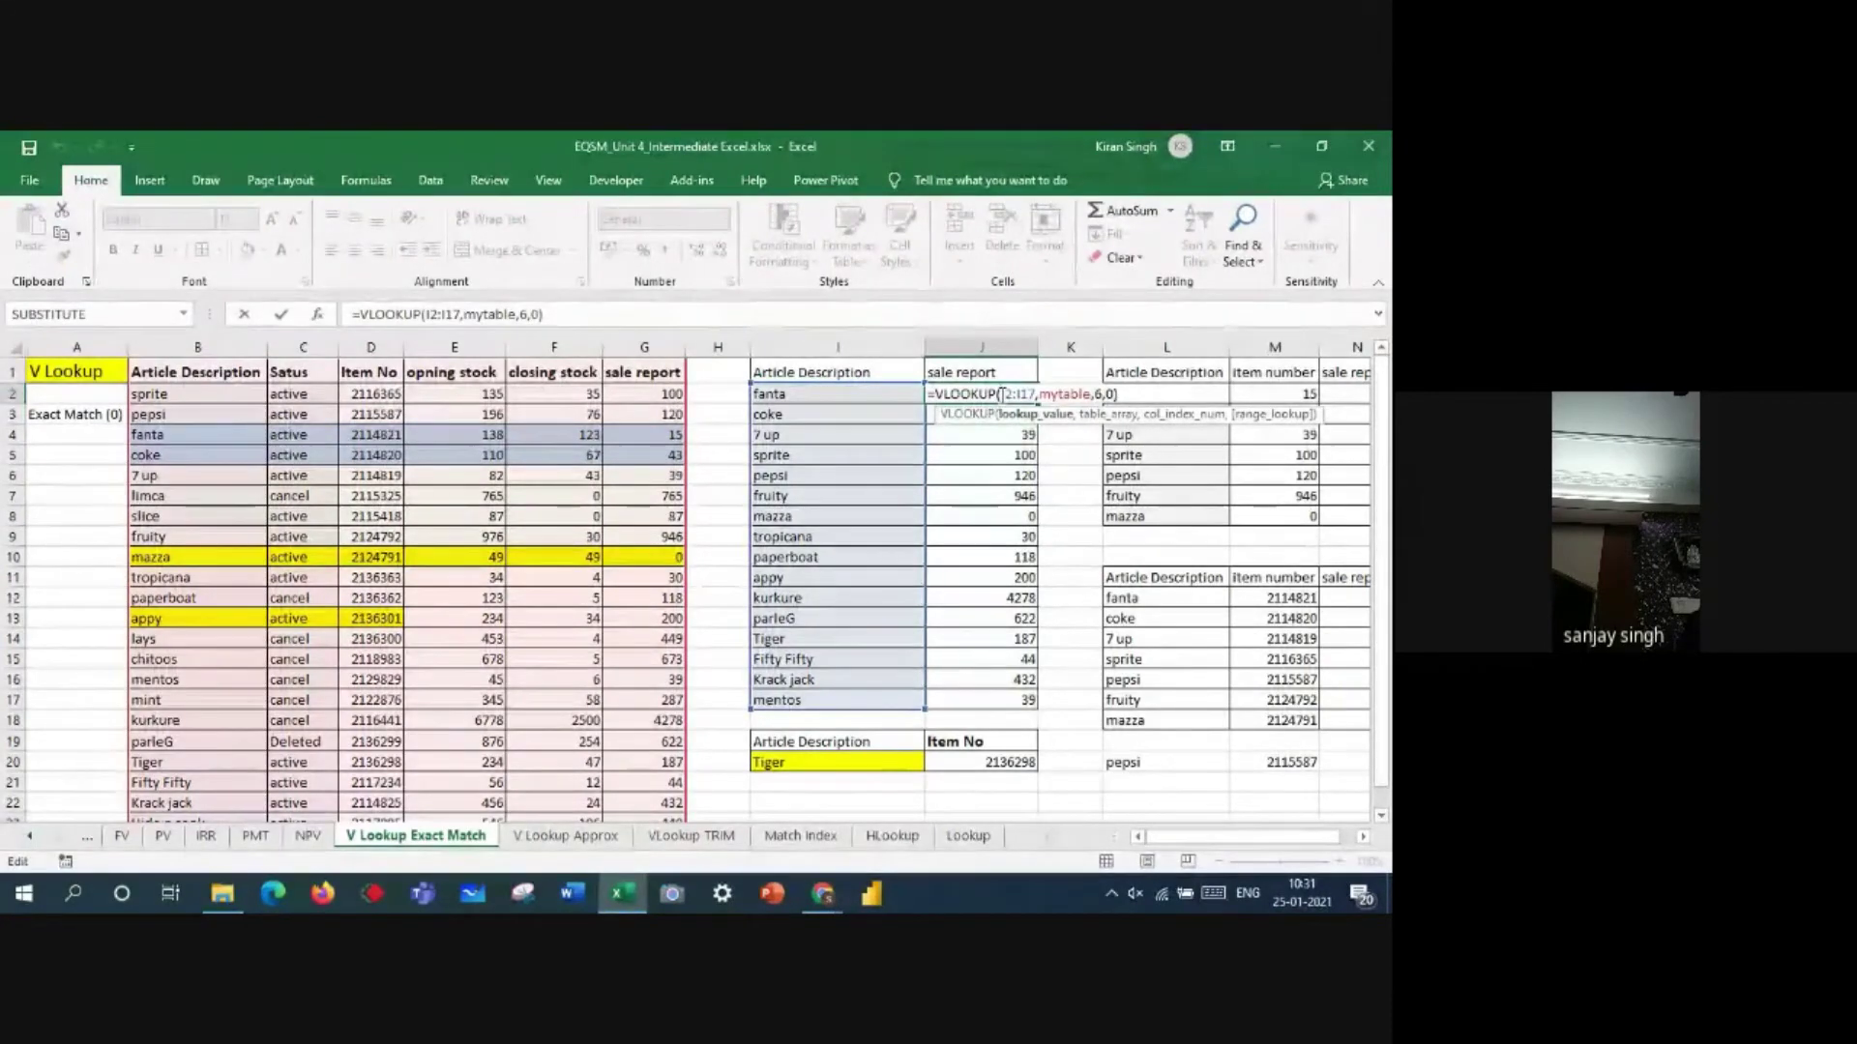
key("Return")
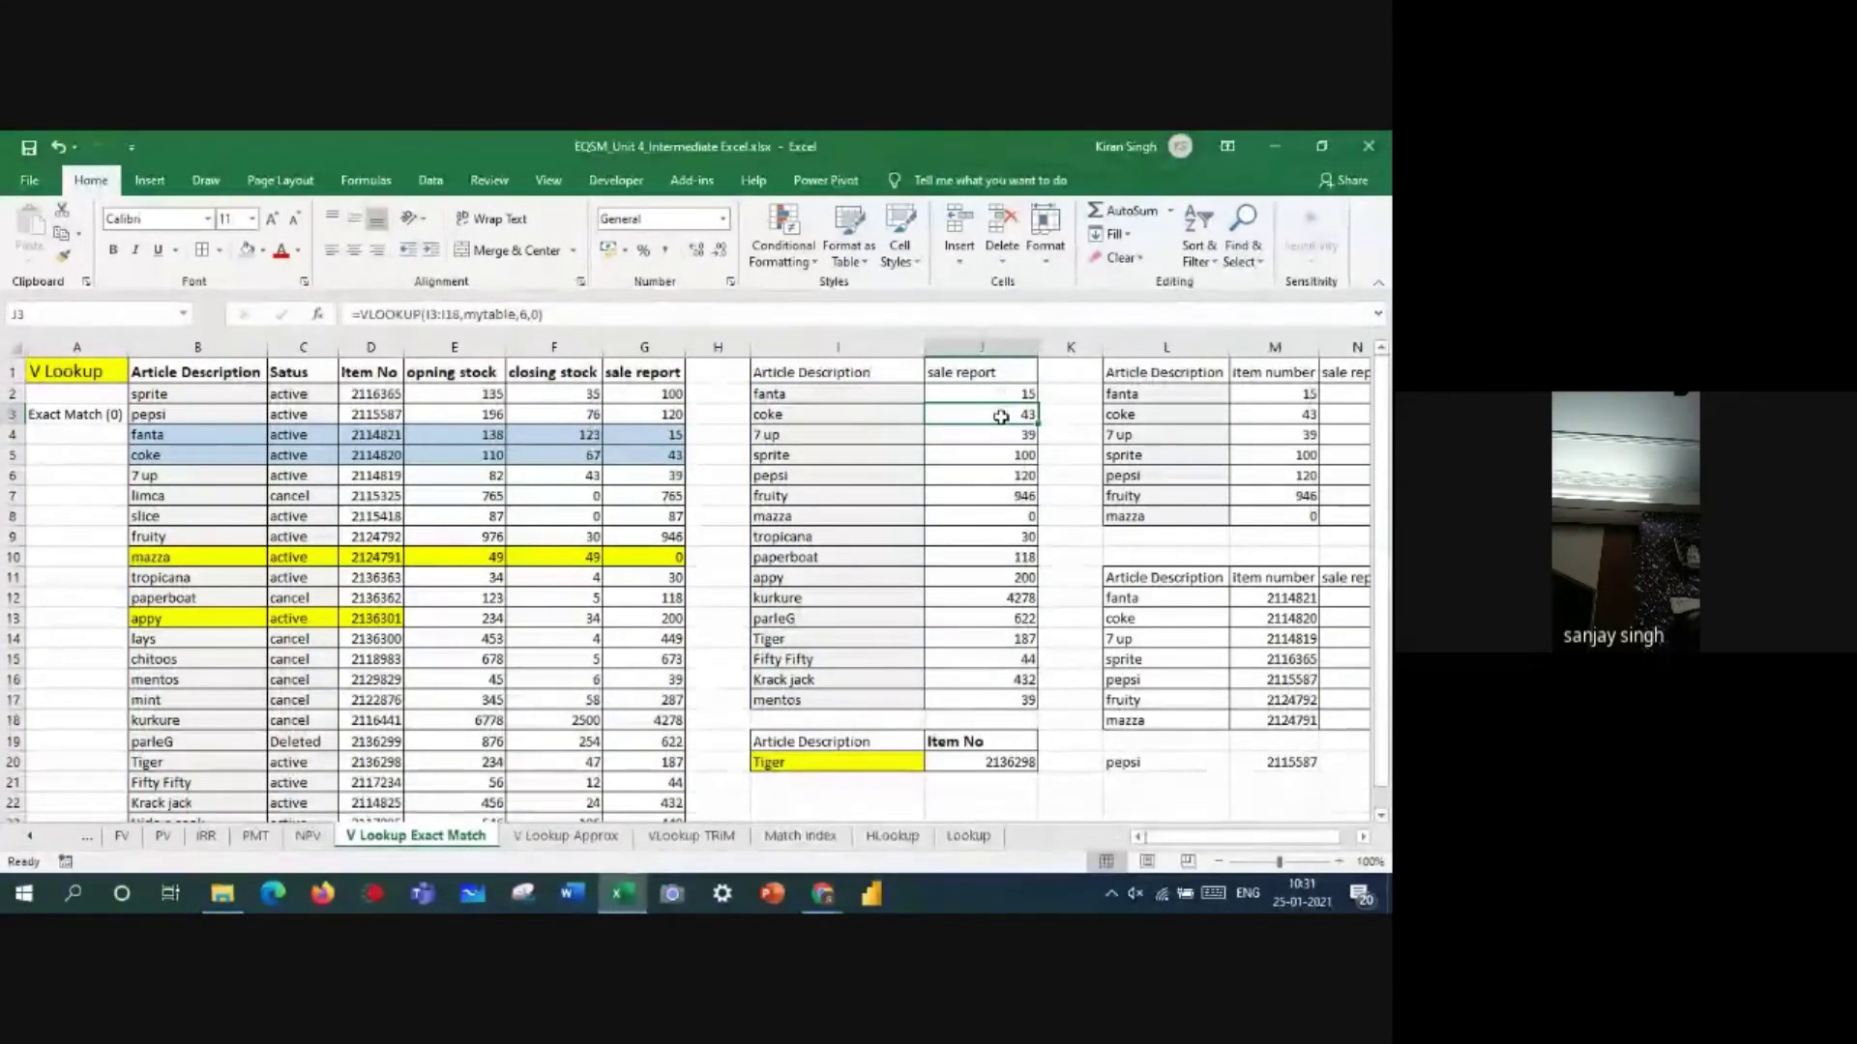
double_click(1001, 417)
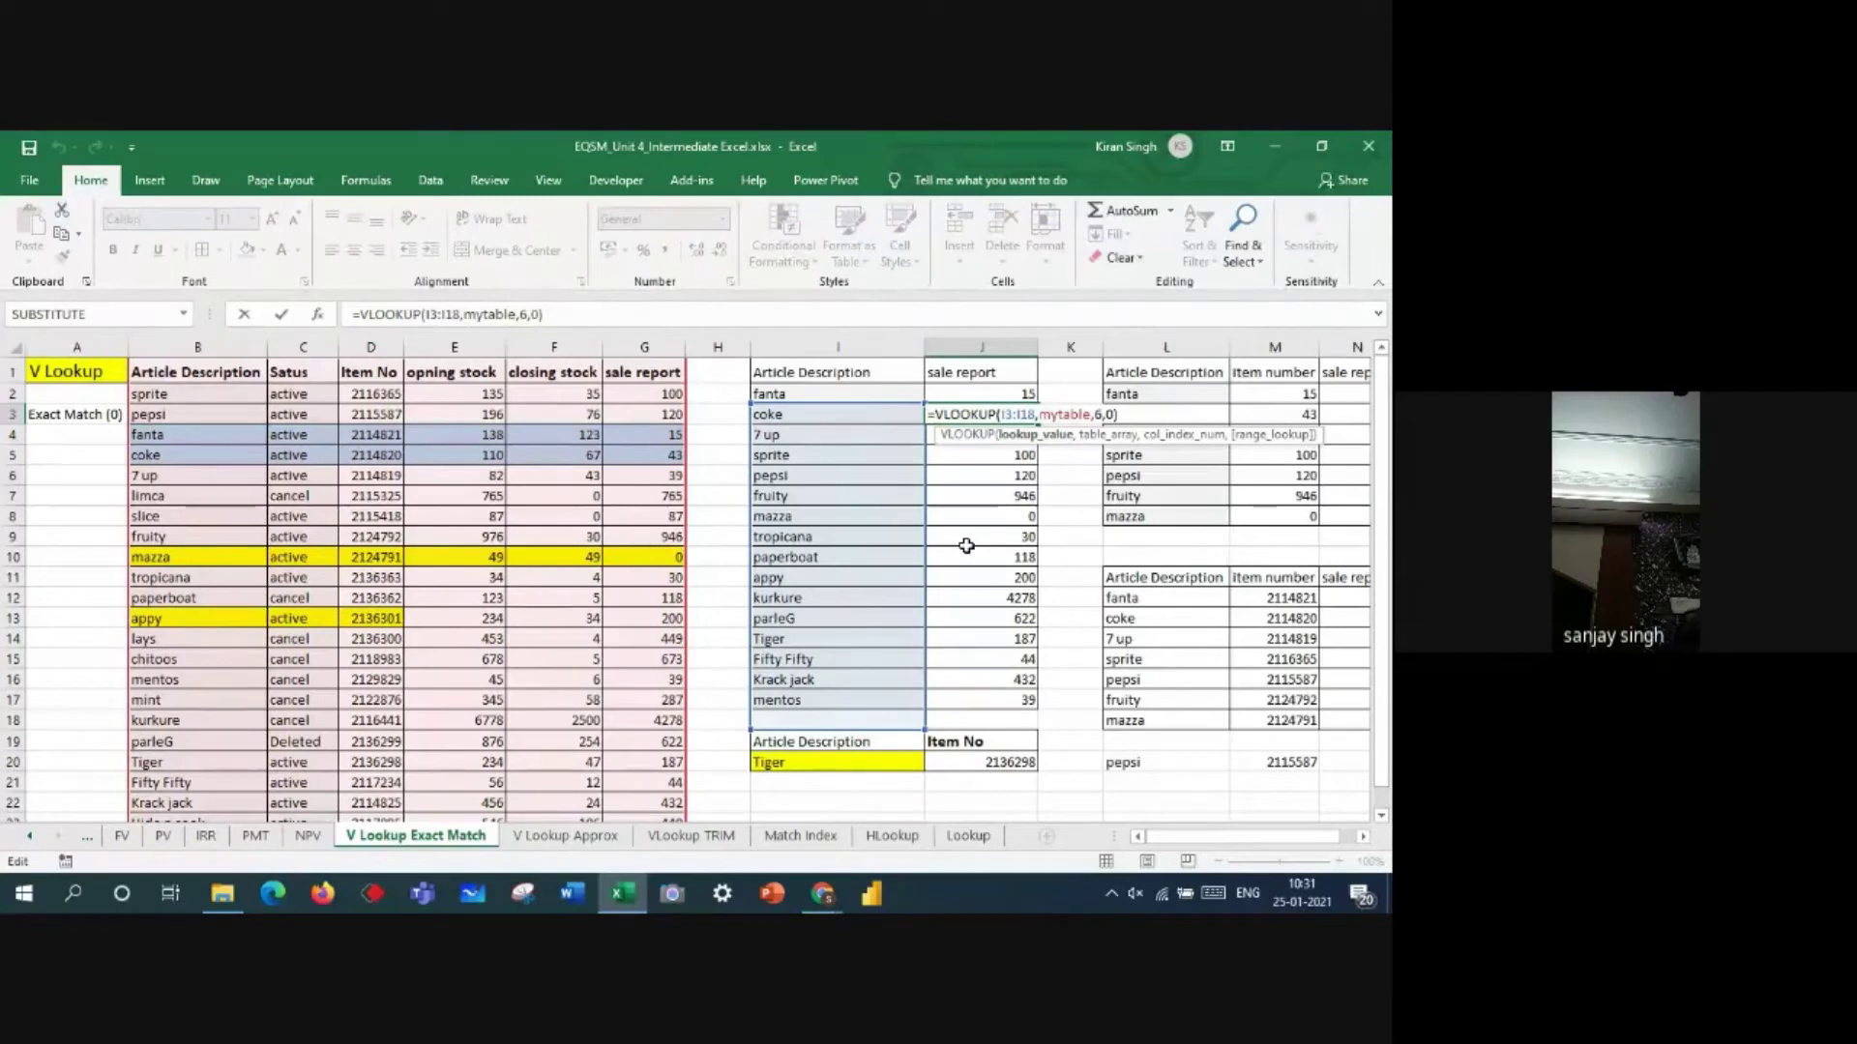
key("Return")
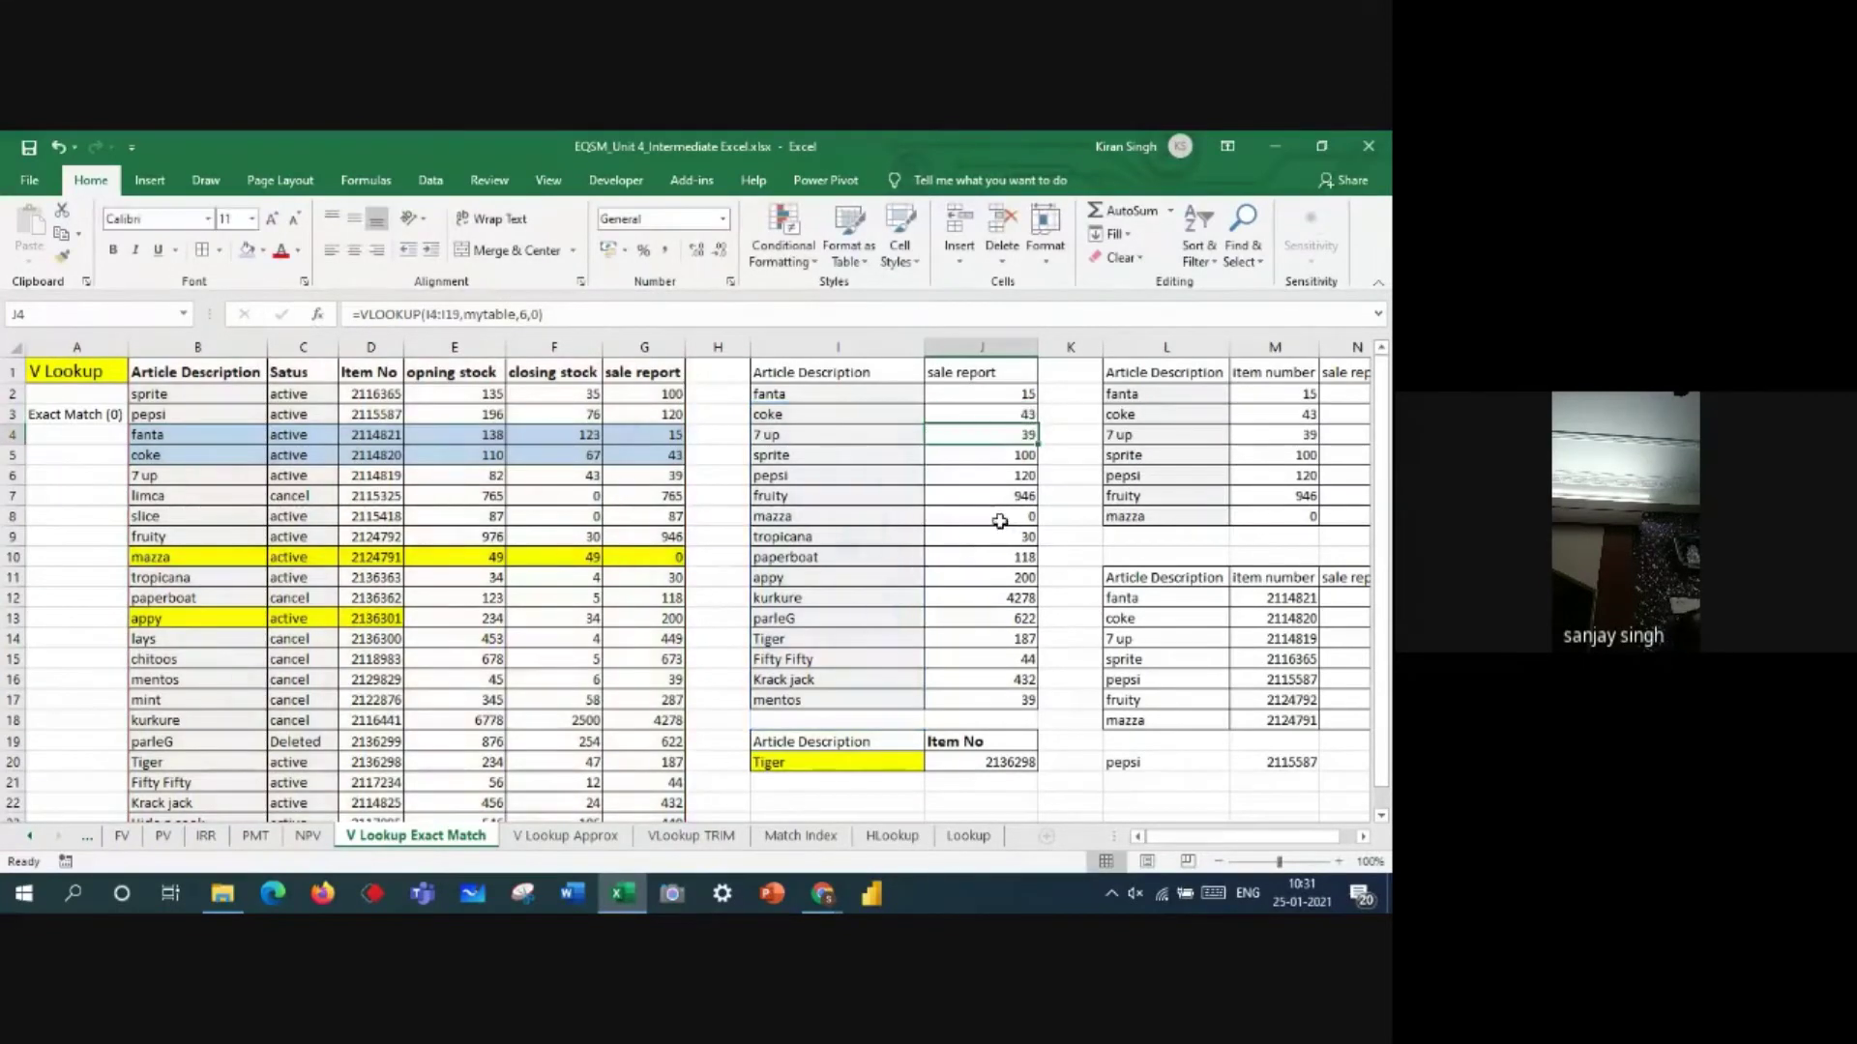
double_click(999, 522)
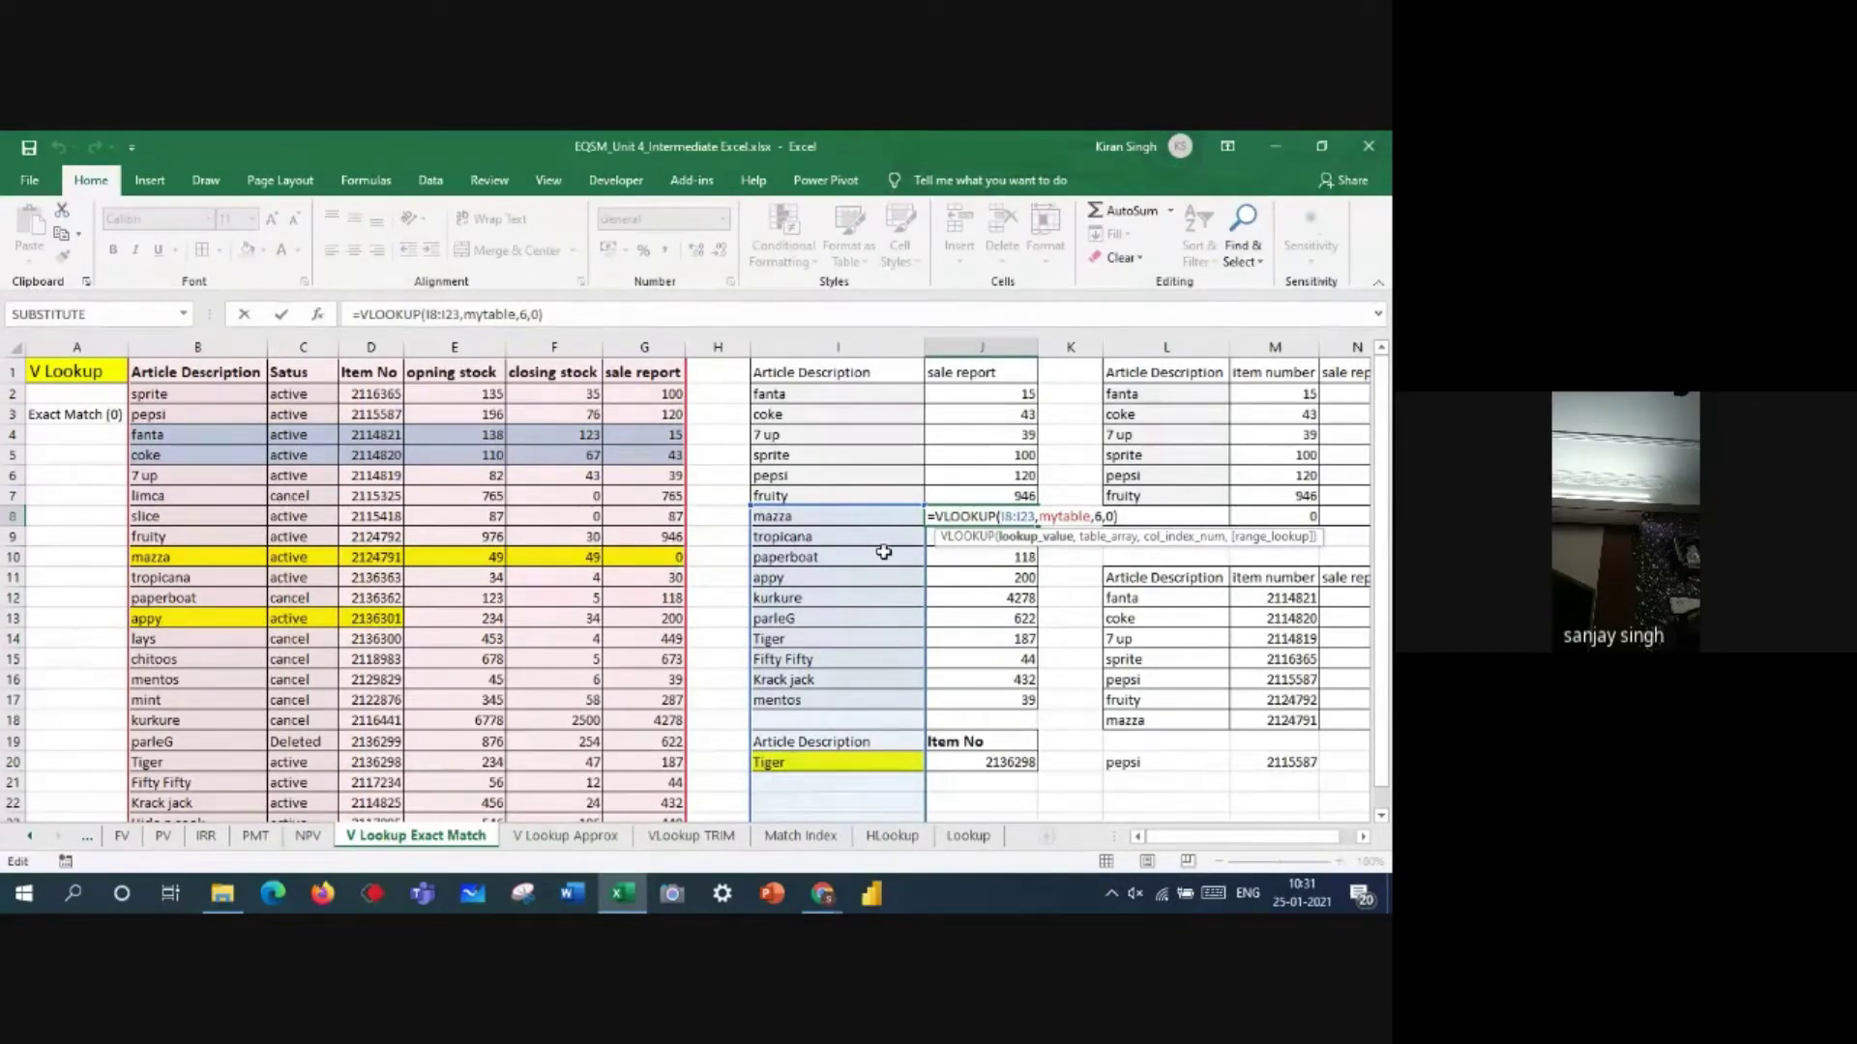
key("Return")
key("Down")
key("Down")
key("Down")
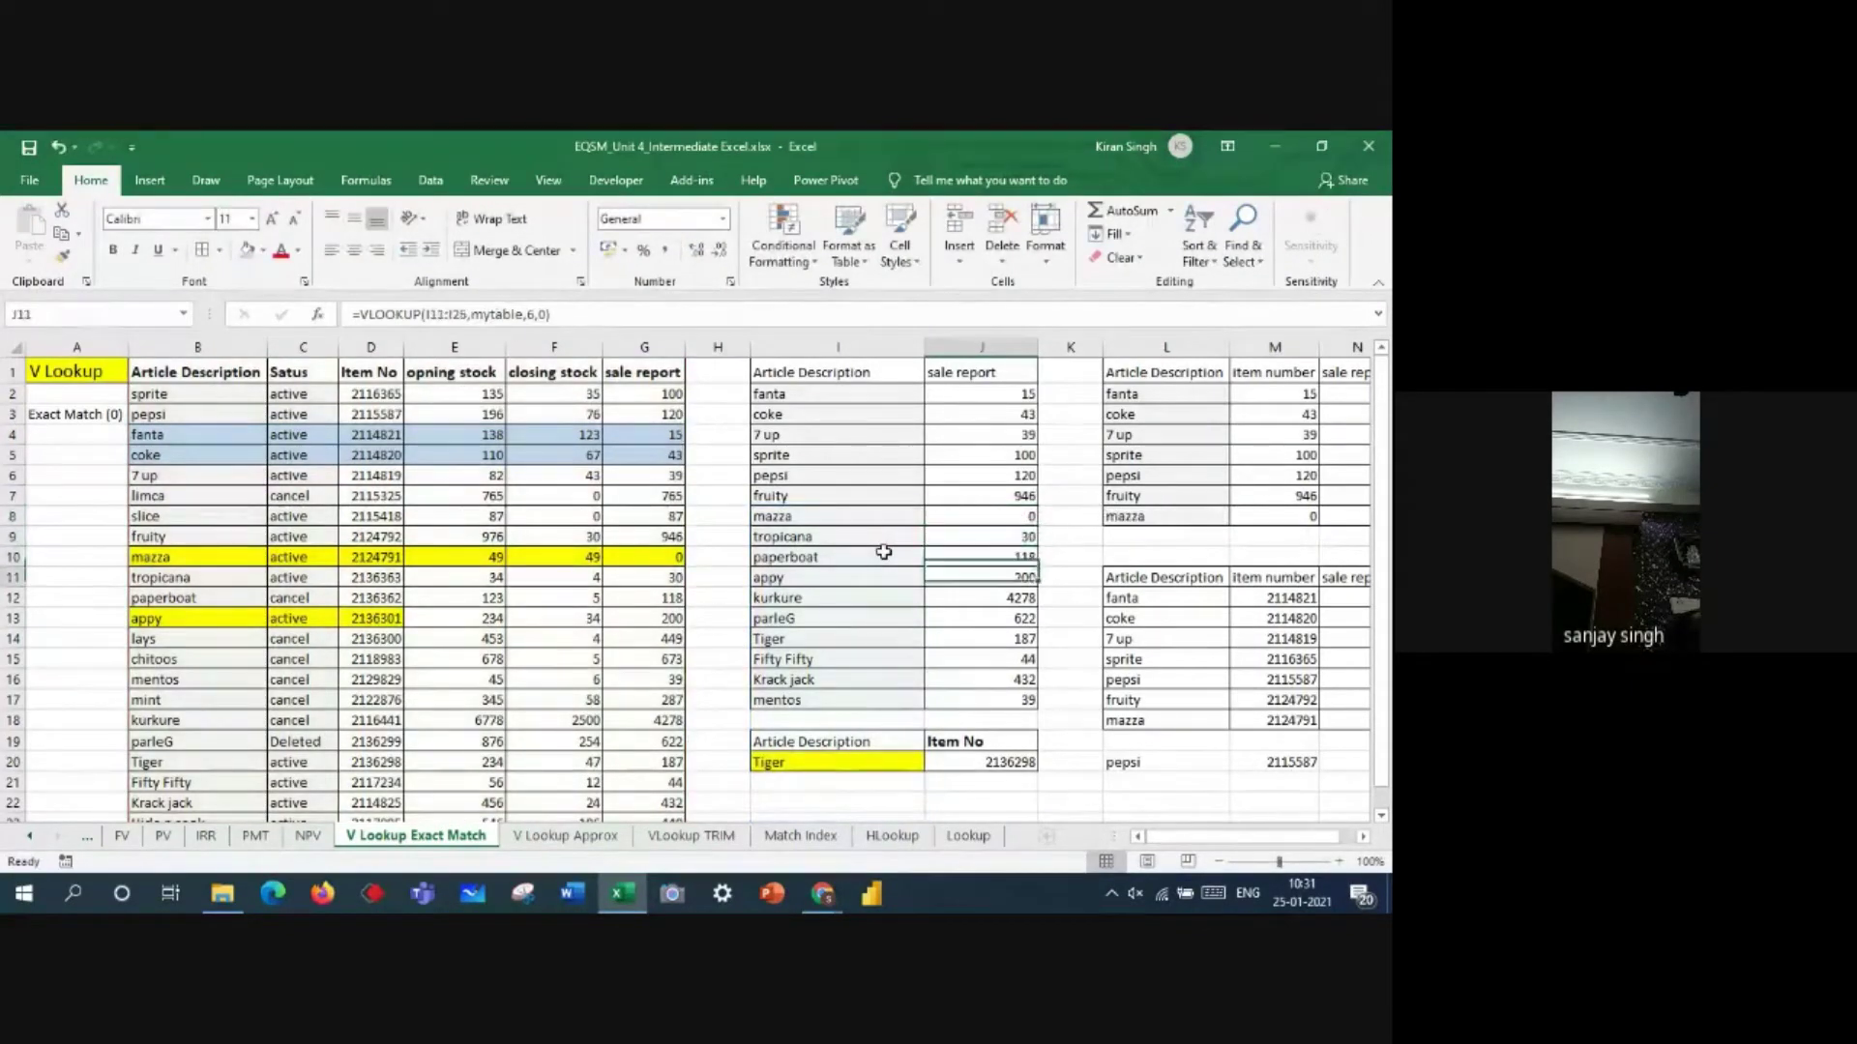
key("Down")
key("Down")
key("Down")
key("Down")
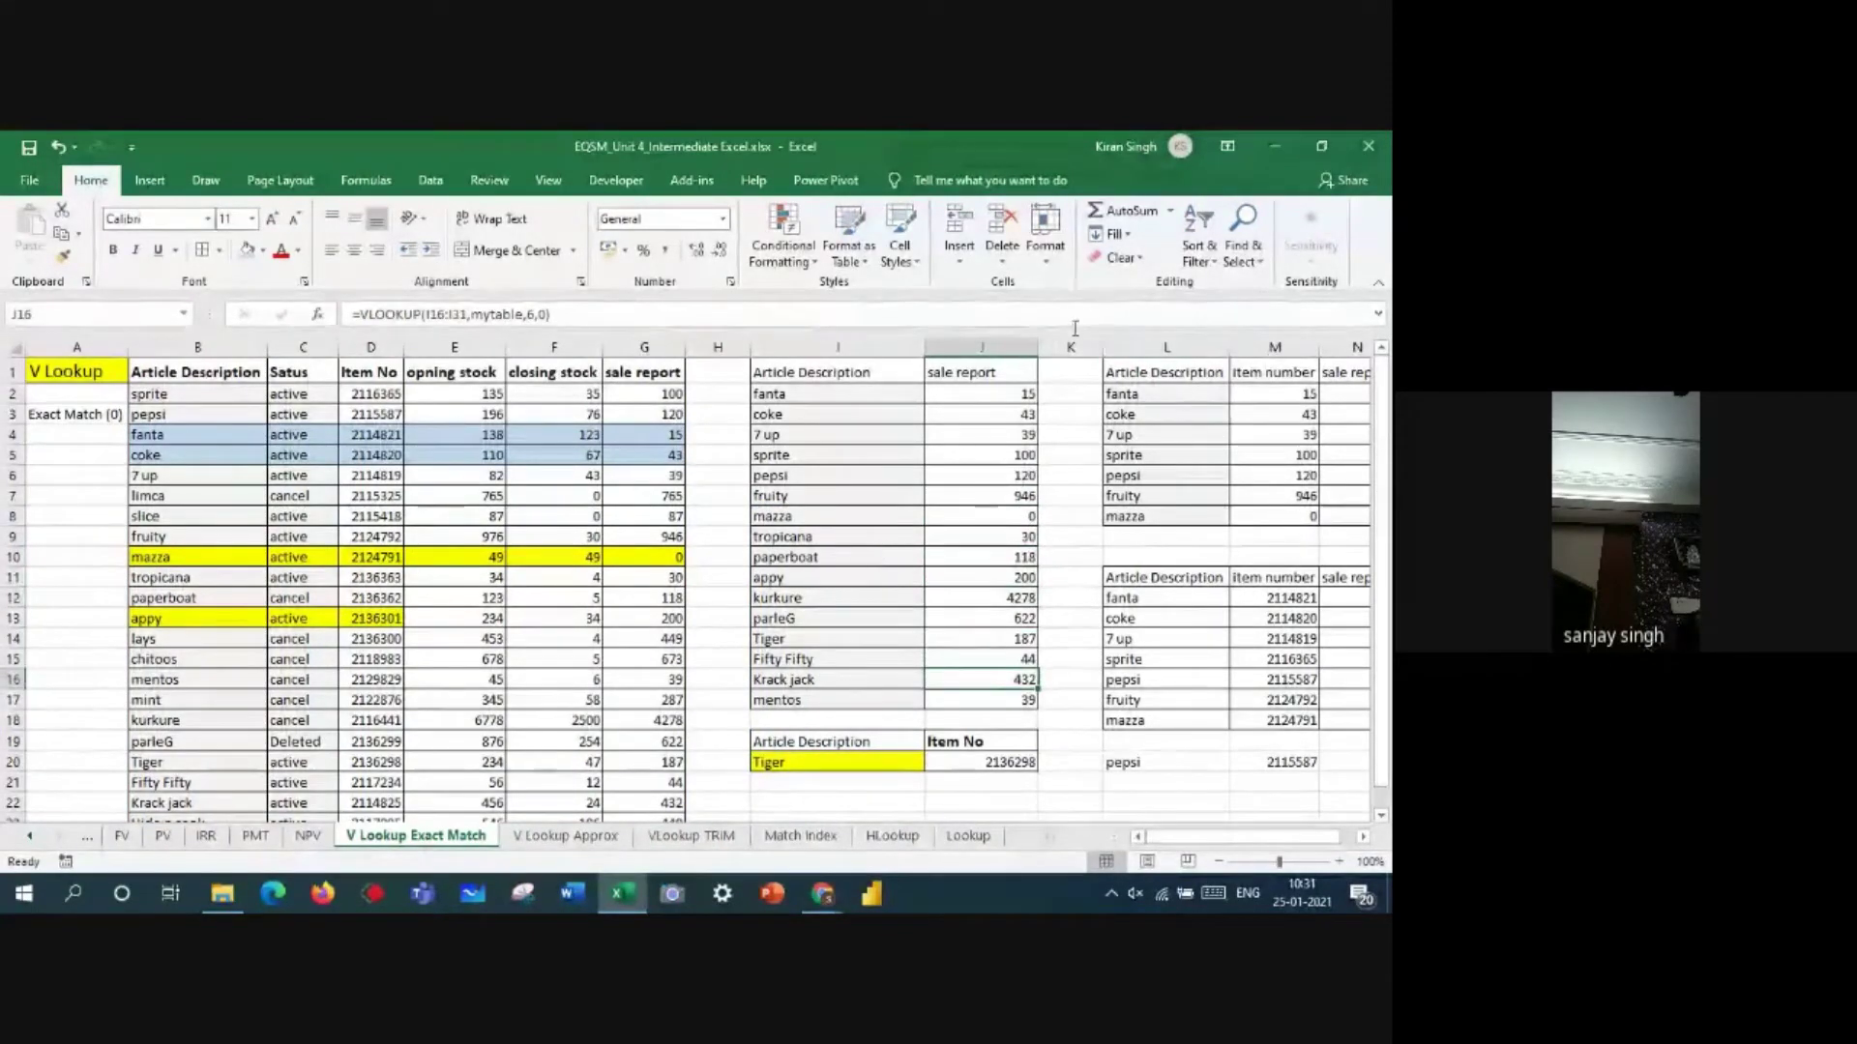
- Make the lookup range in J2's formula absolute as $I$2:$I$17 and copy the formula down to J17, checking the copied references
left_click(994, 392)
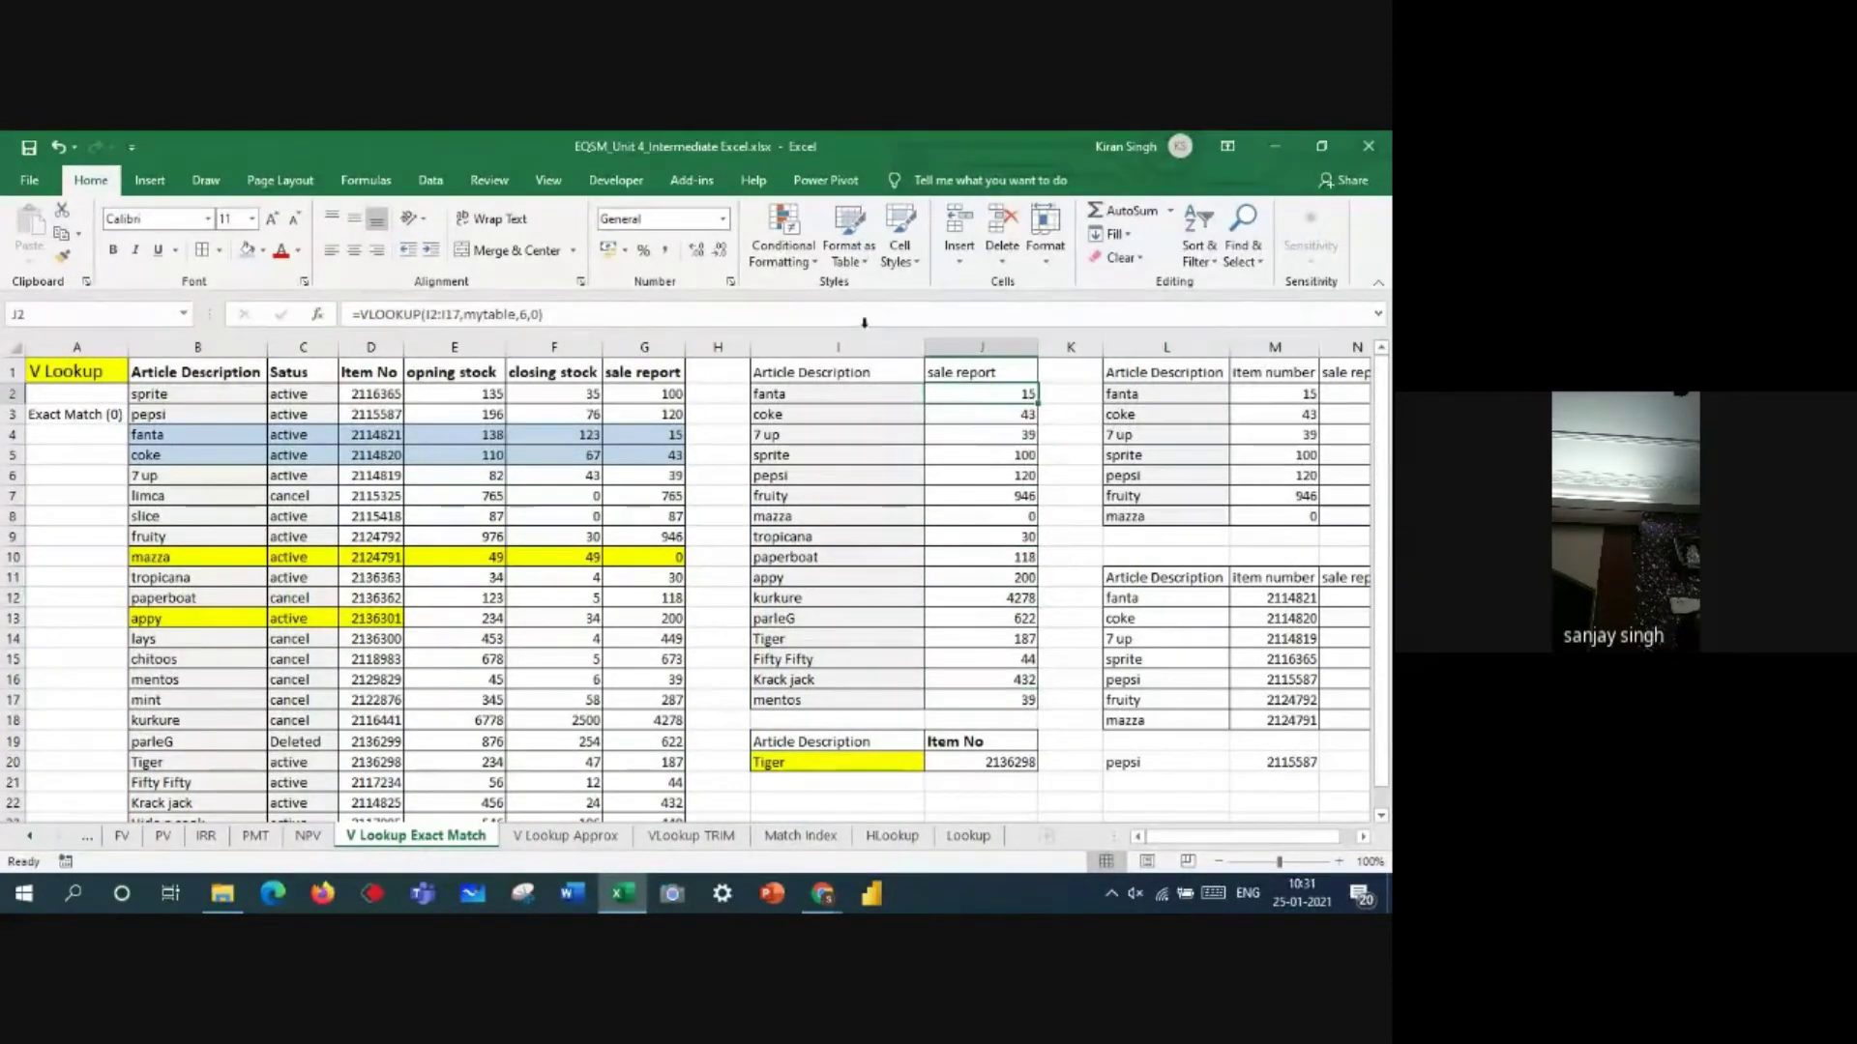
left_click(441, 314)
left_click_drag(427, 314, 463, 316)
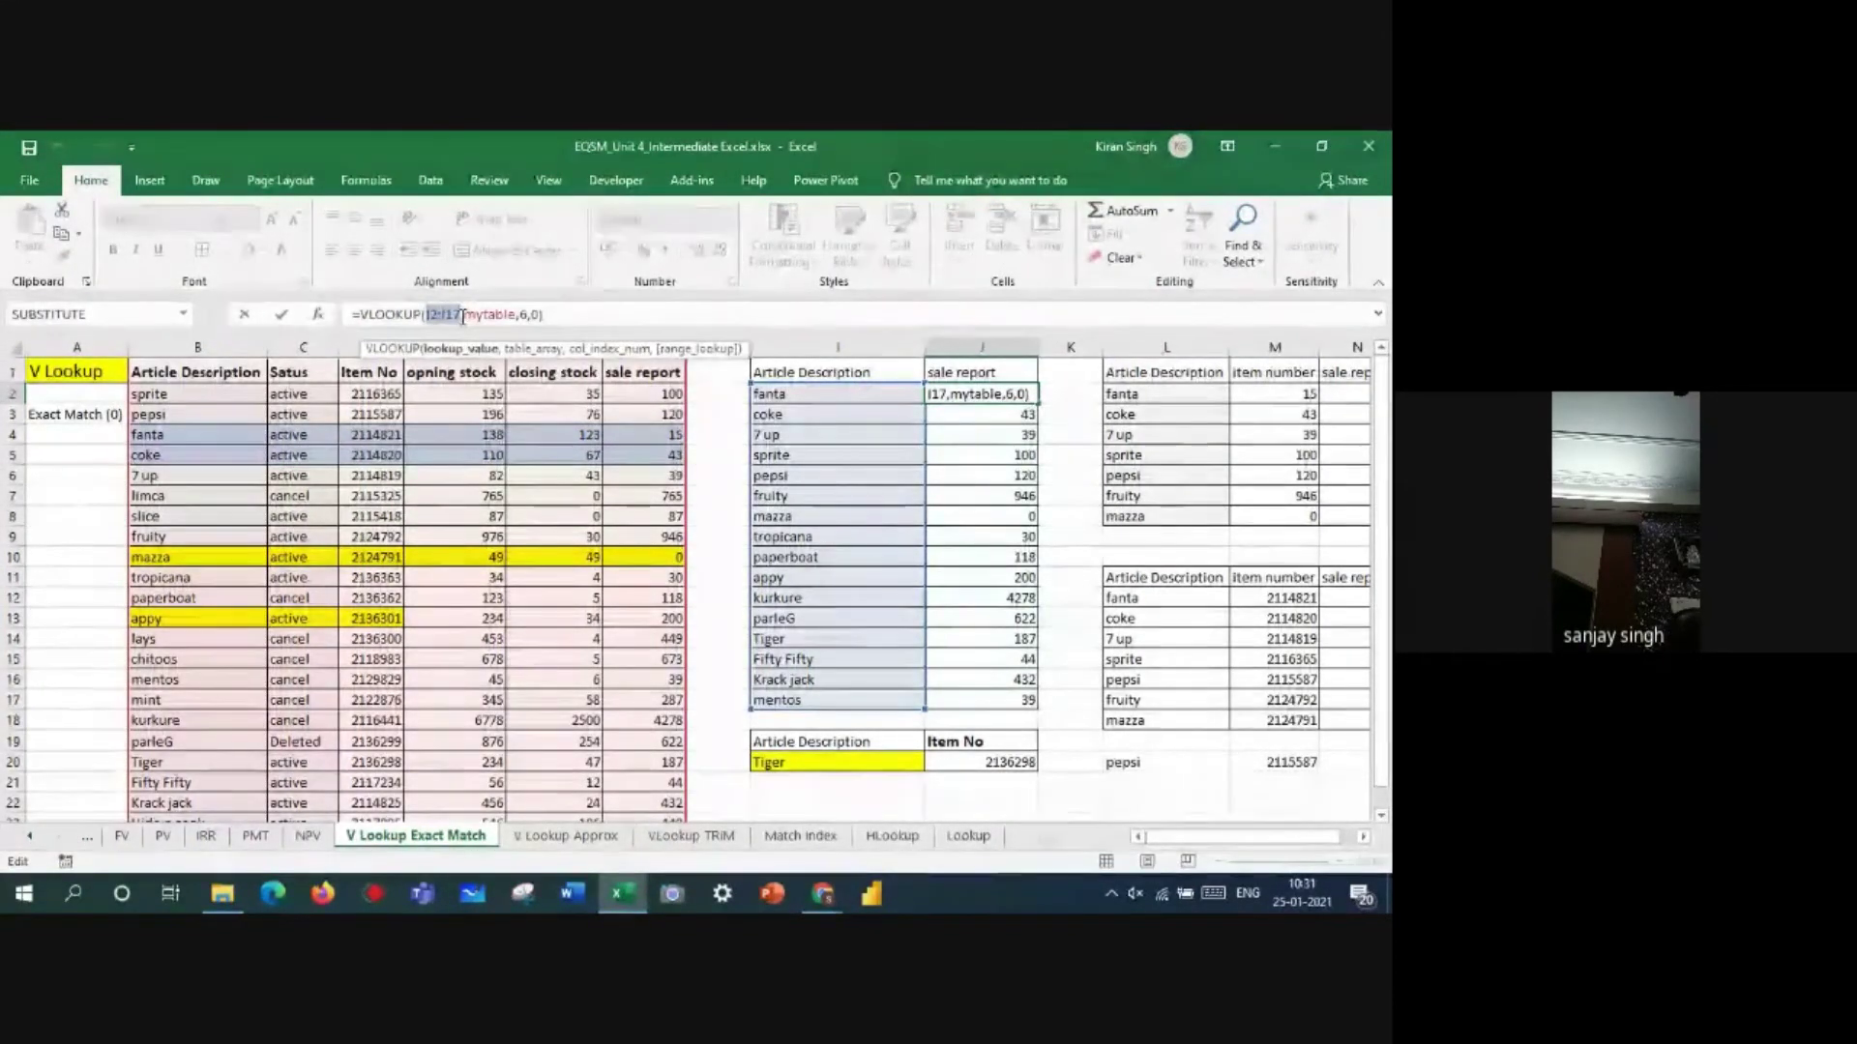
key("F4")
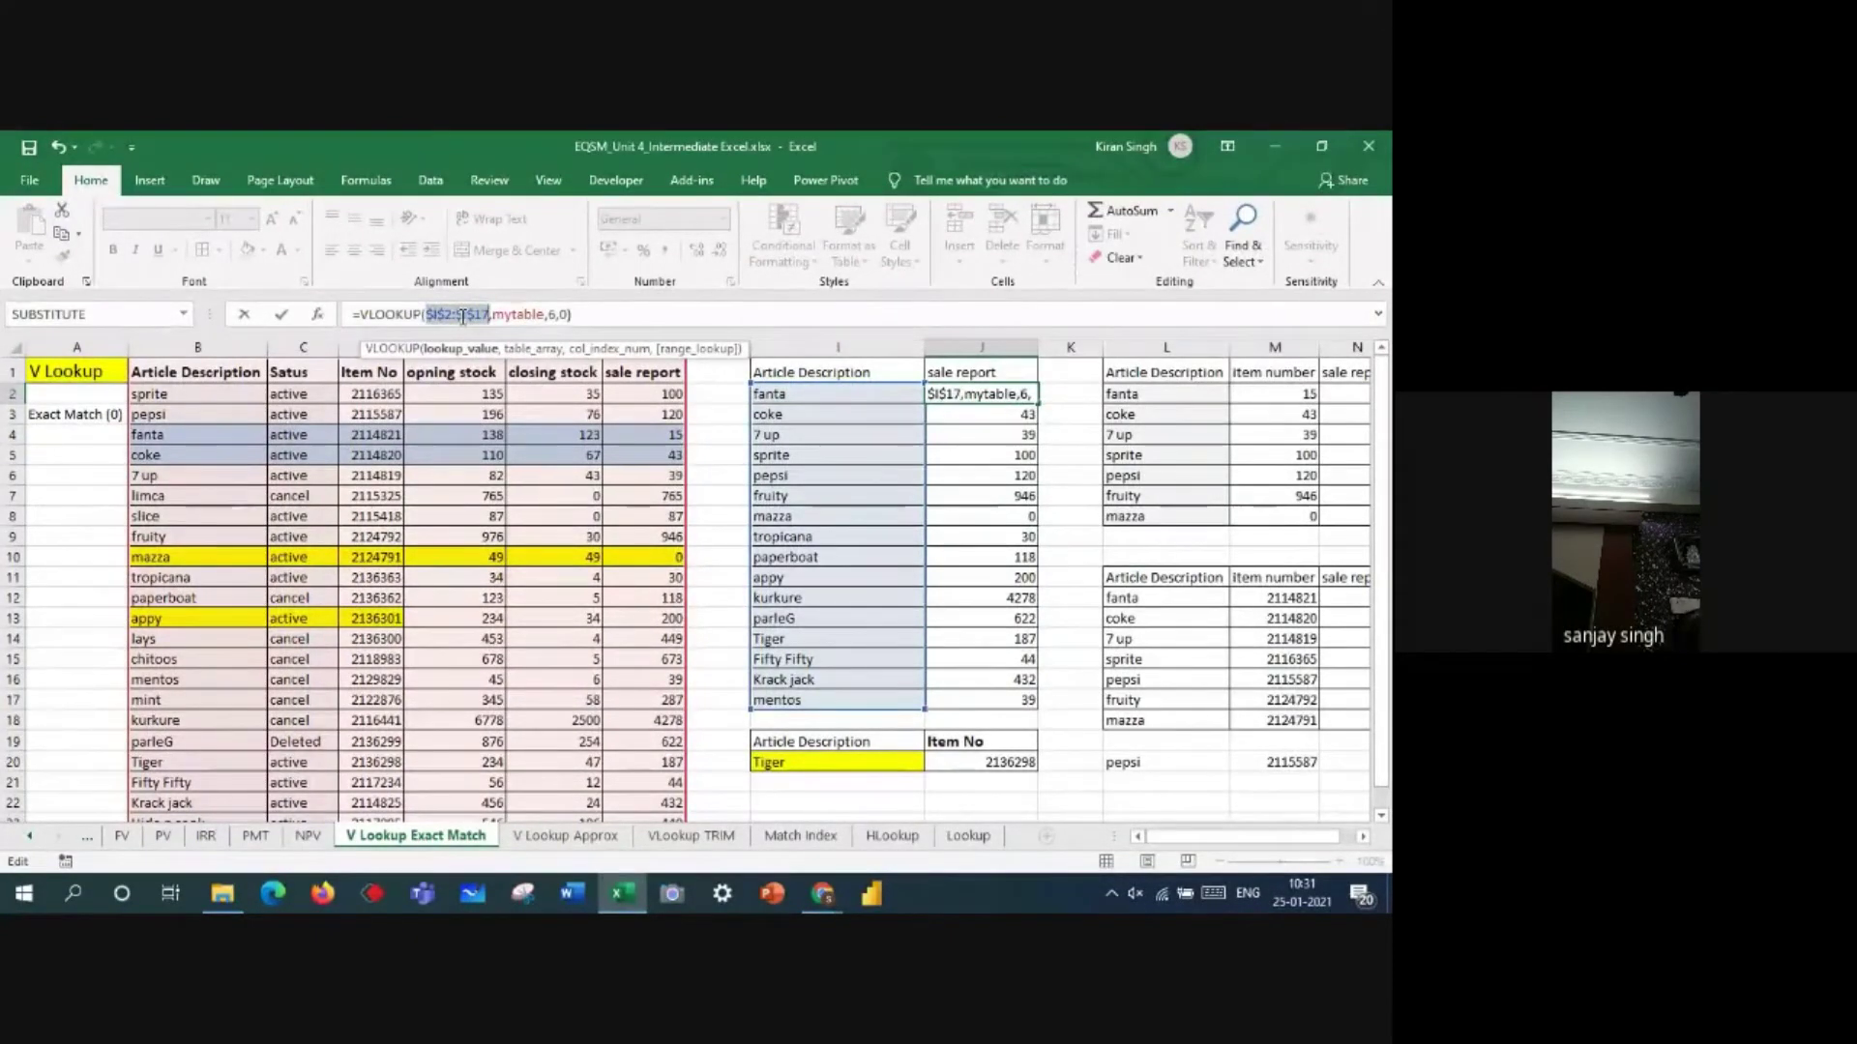
key("Return")
left_click(1018, 394)
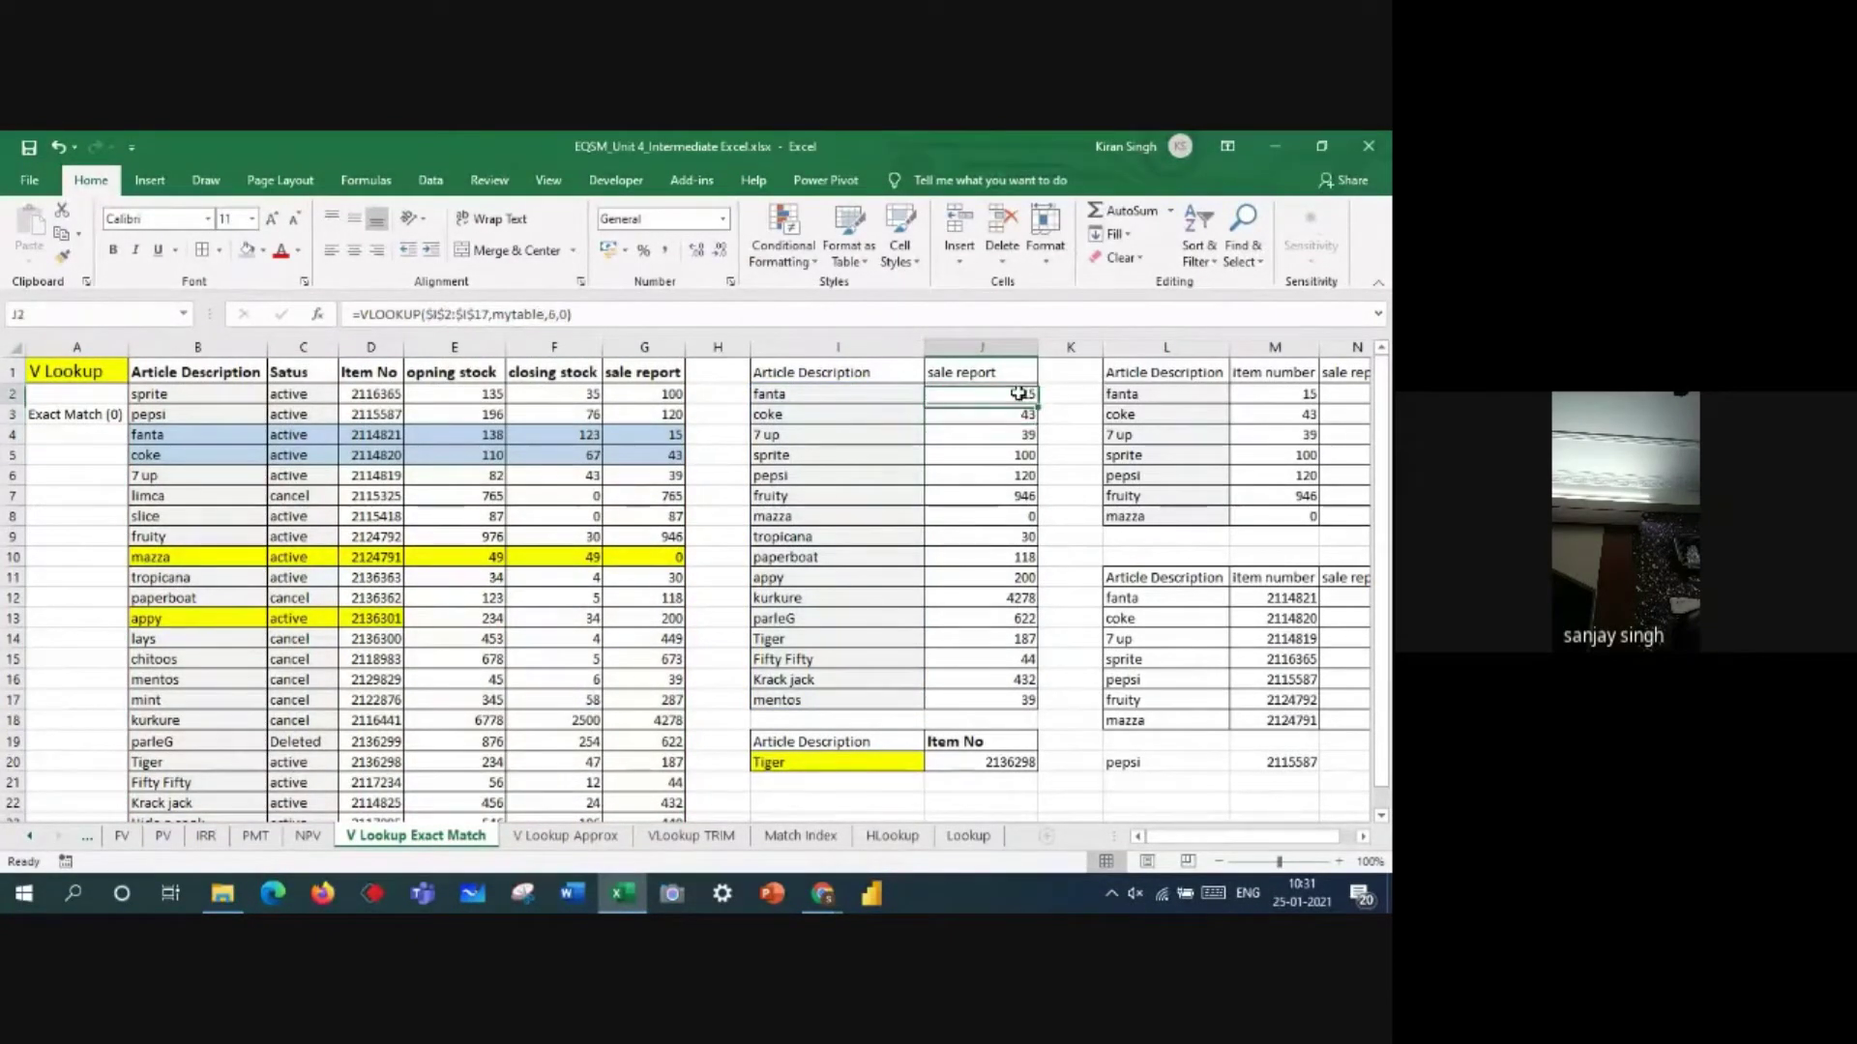
left_click_drag(1039, 404, 1038, 706)
double_click(961, 397)
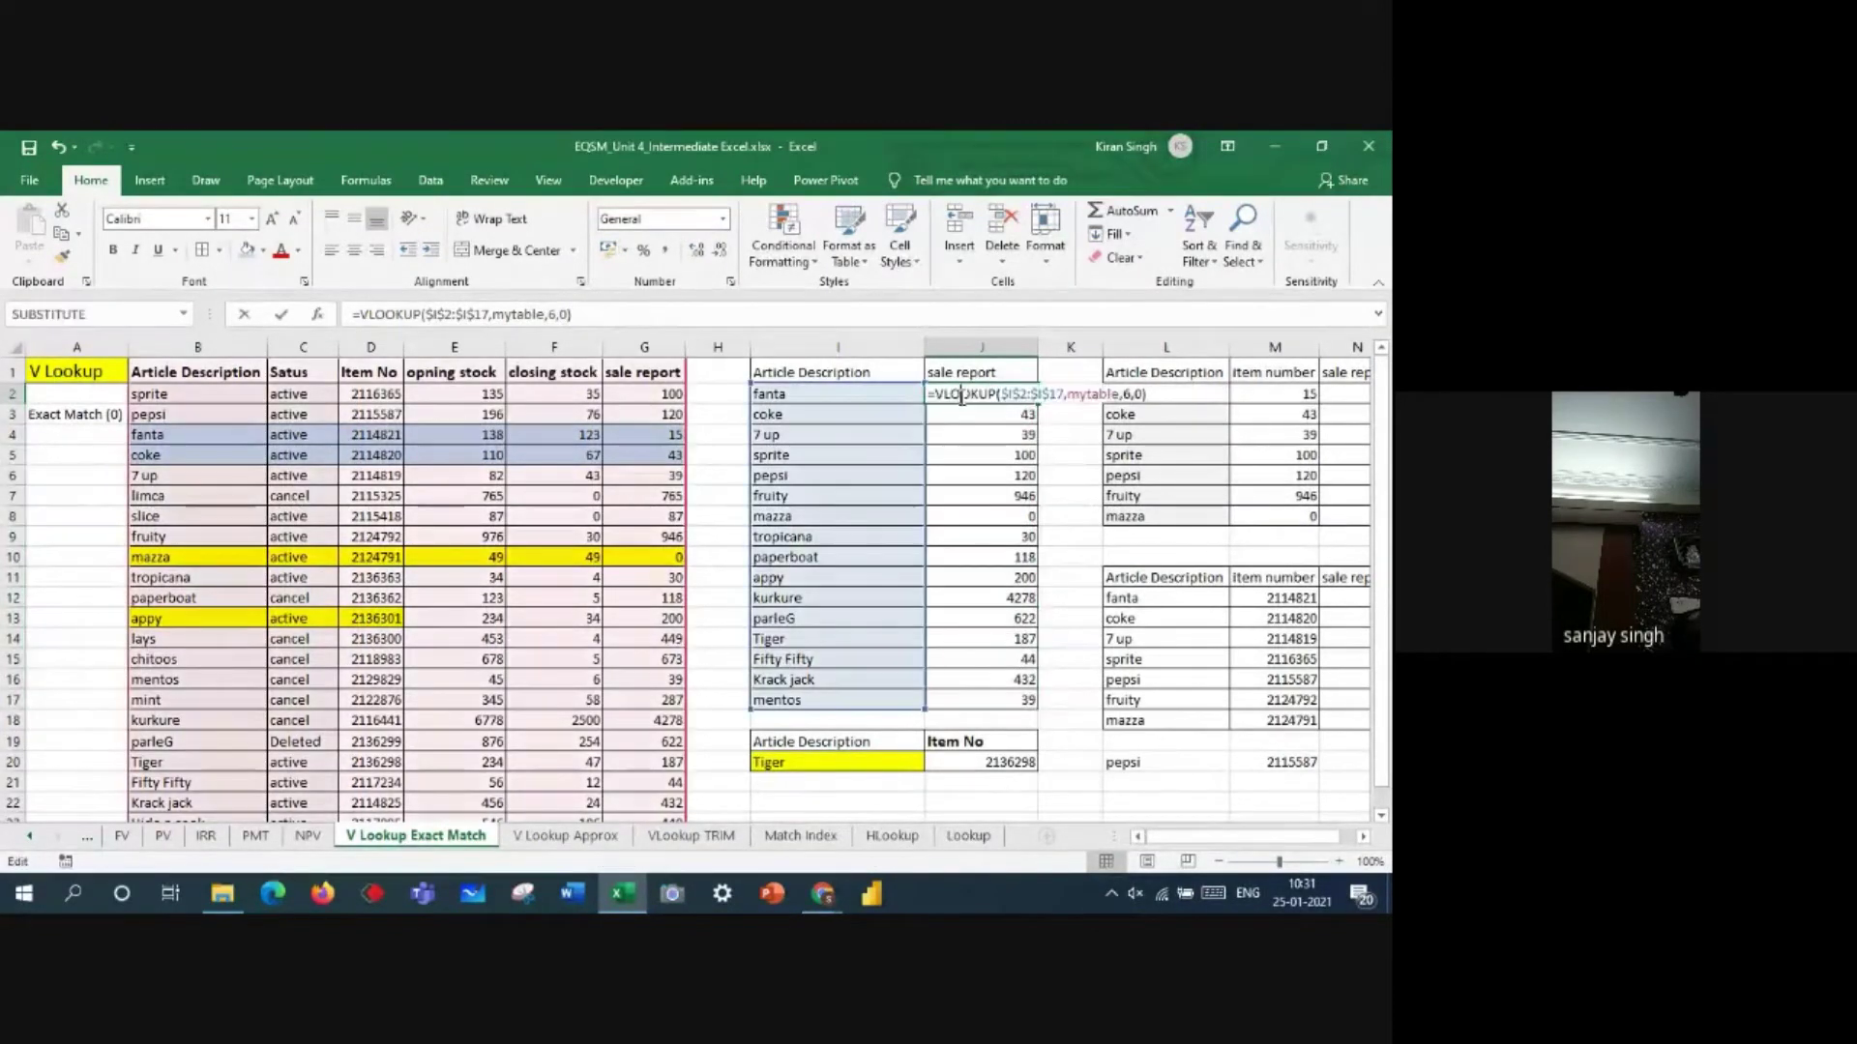
key("Return")
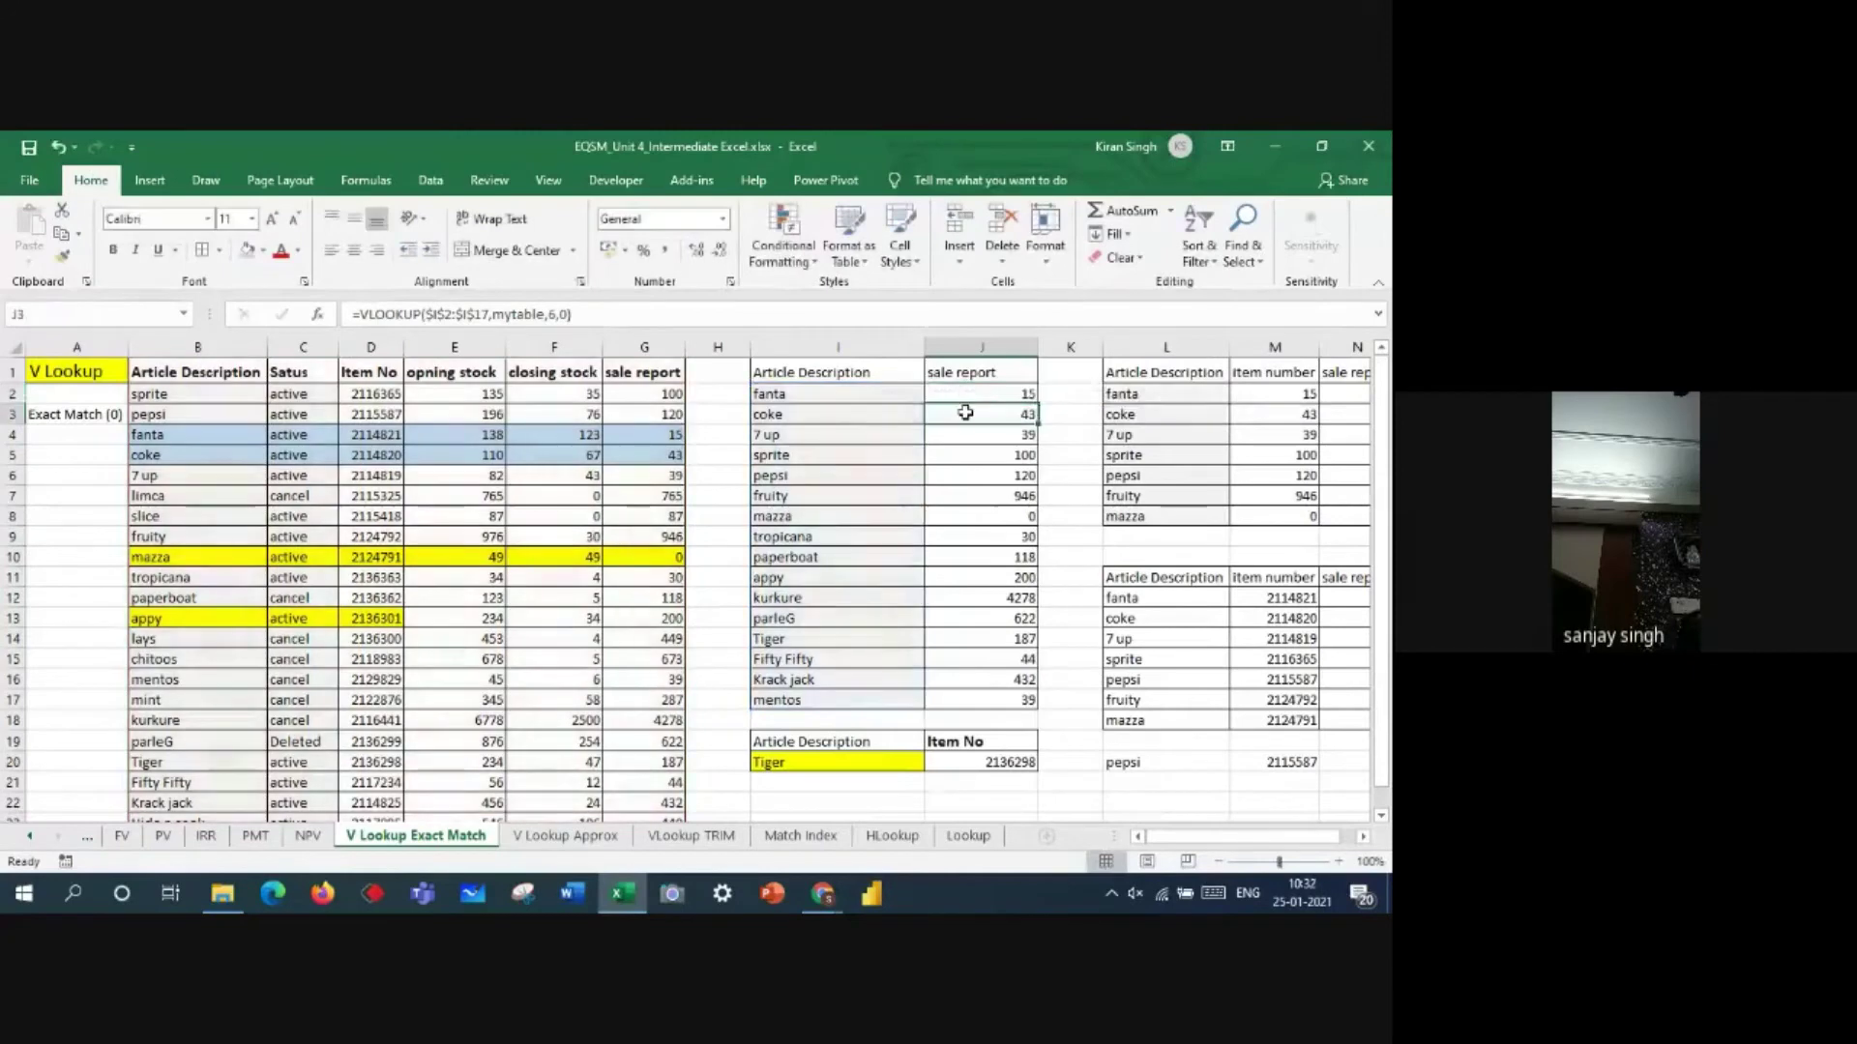
double_click(998, 498)
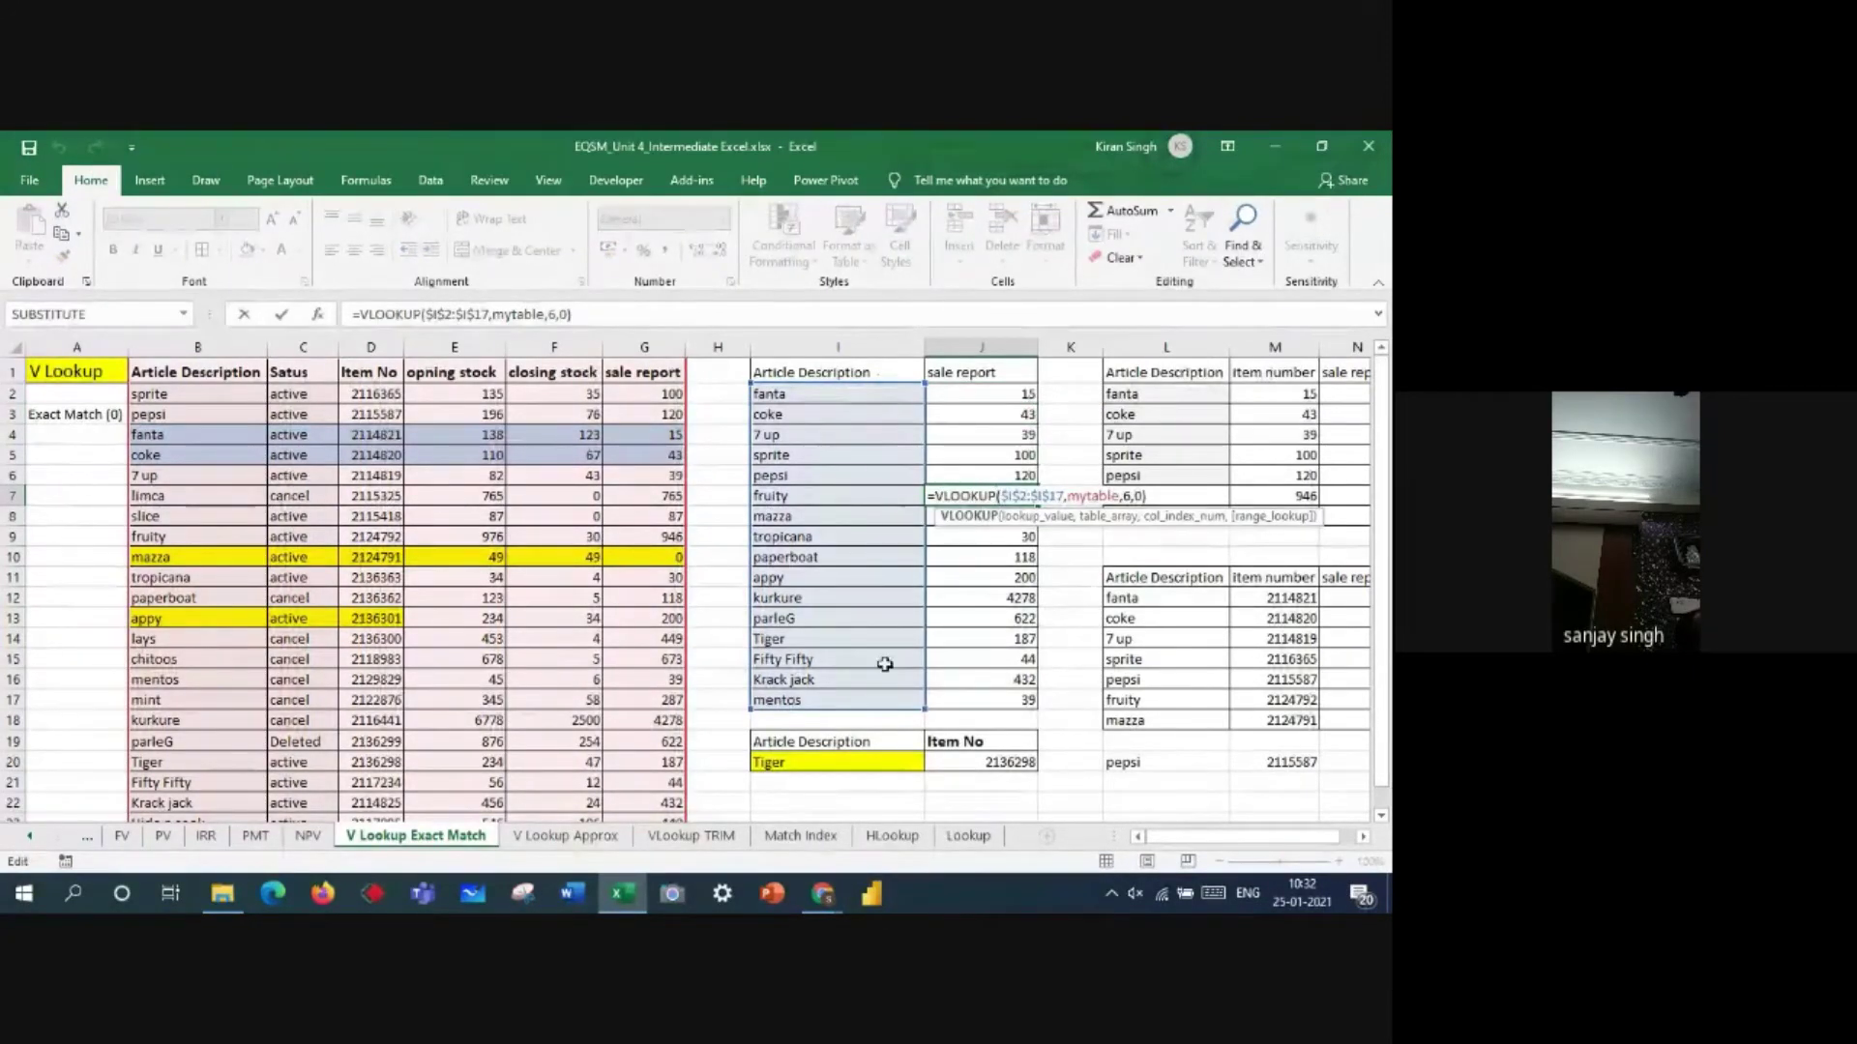
key("Return")
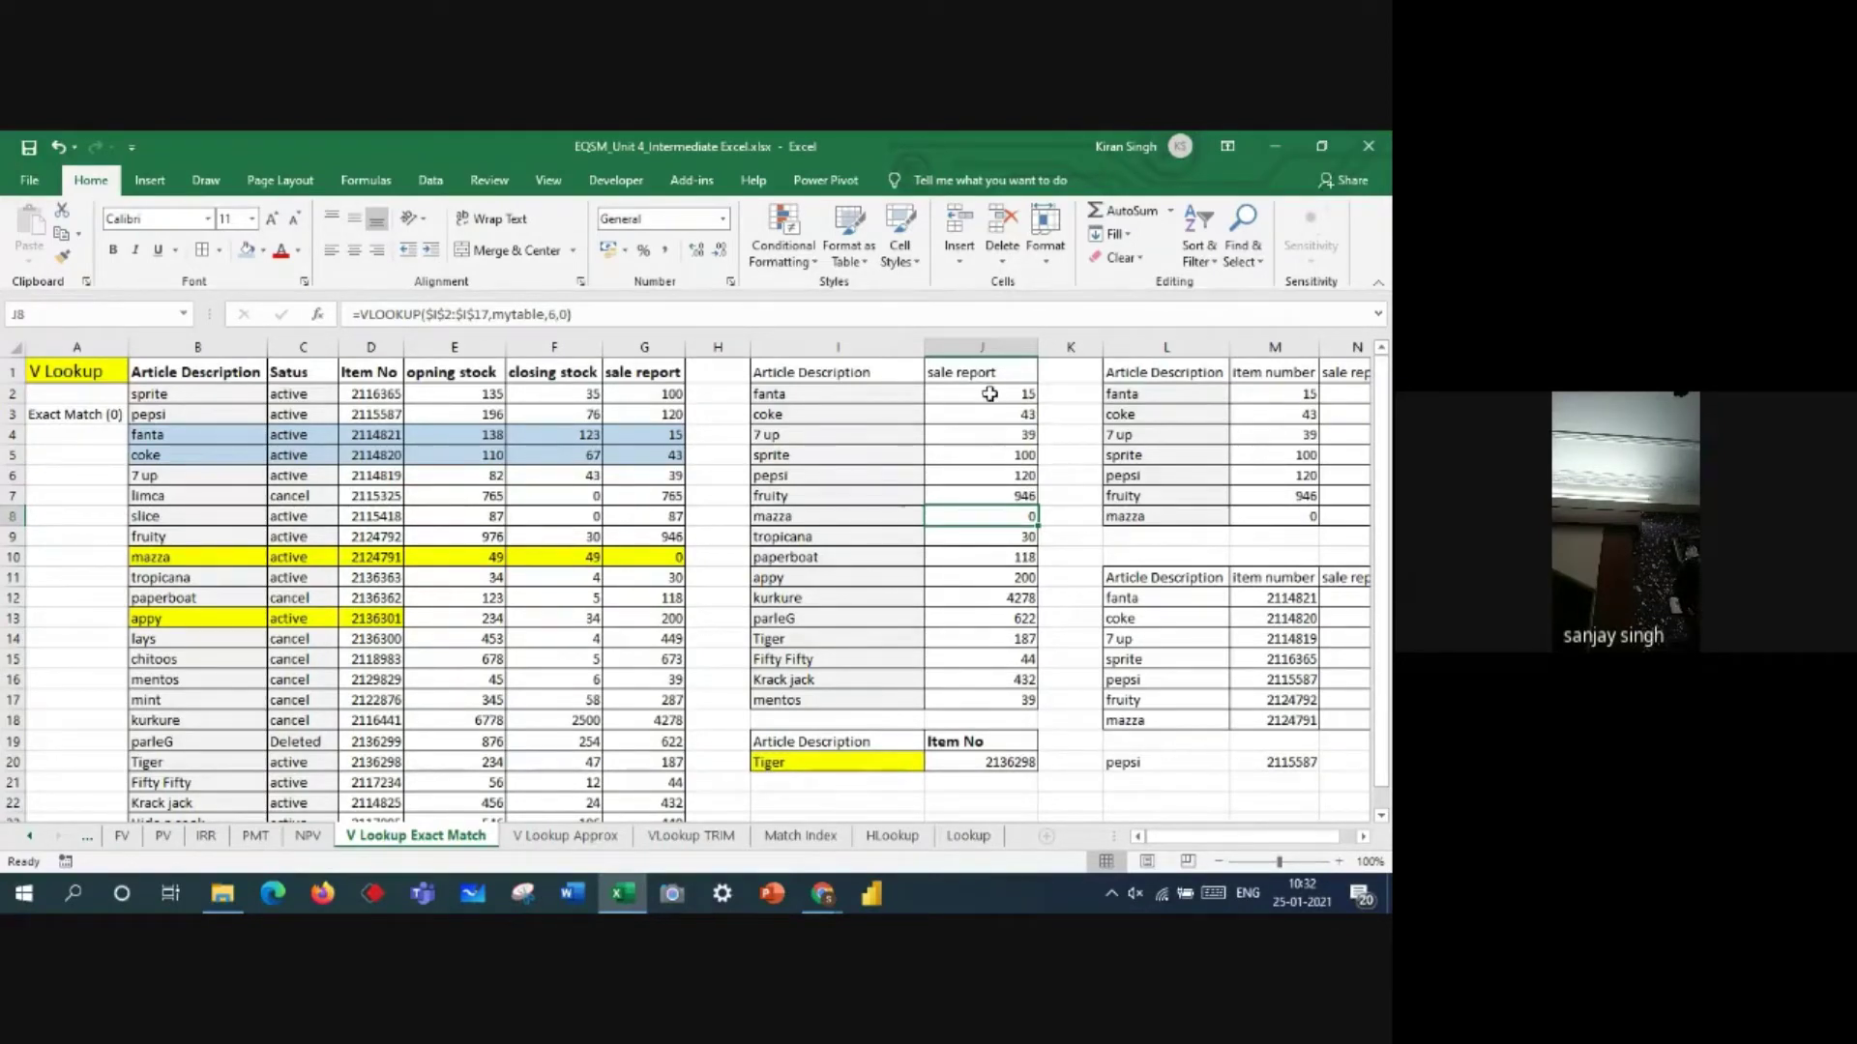
- Clear the sale report results in J2:J17
left_click_drag(990, 394, 981, 702)
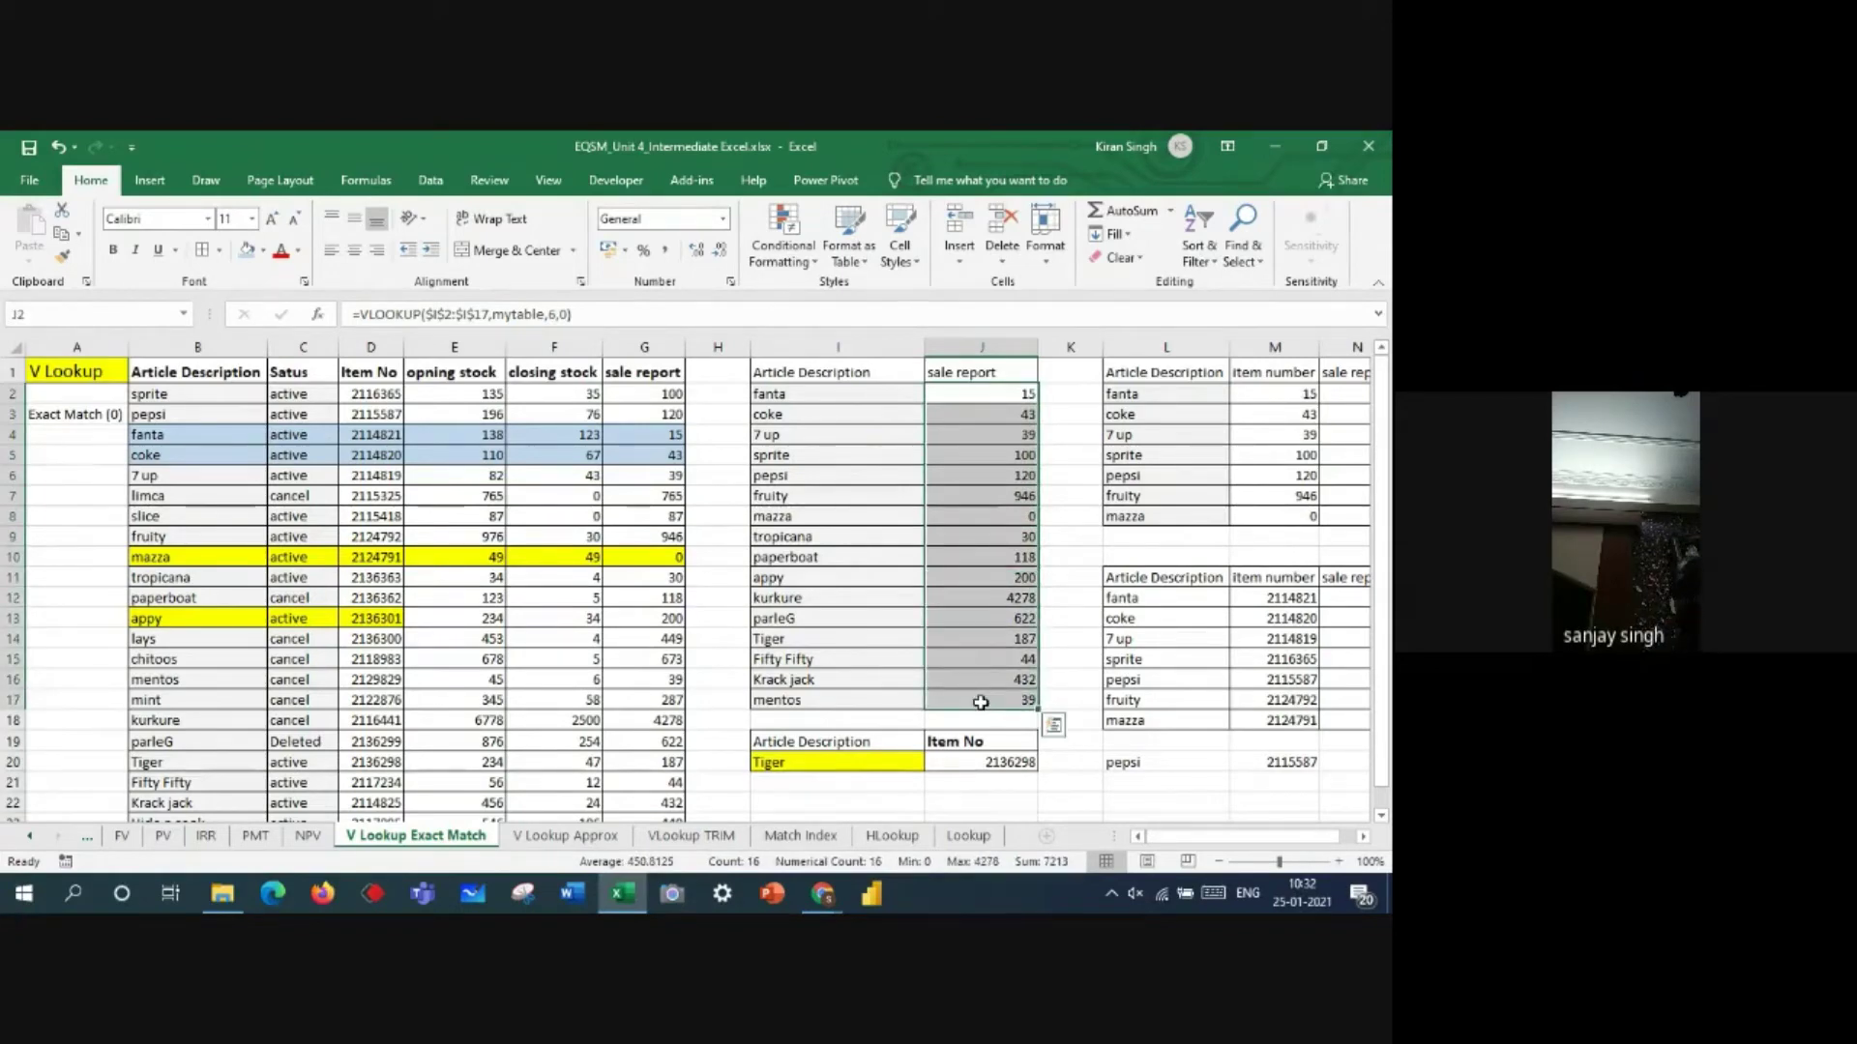
key("Delete")
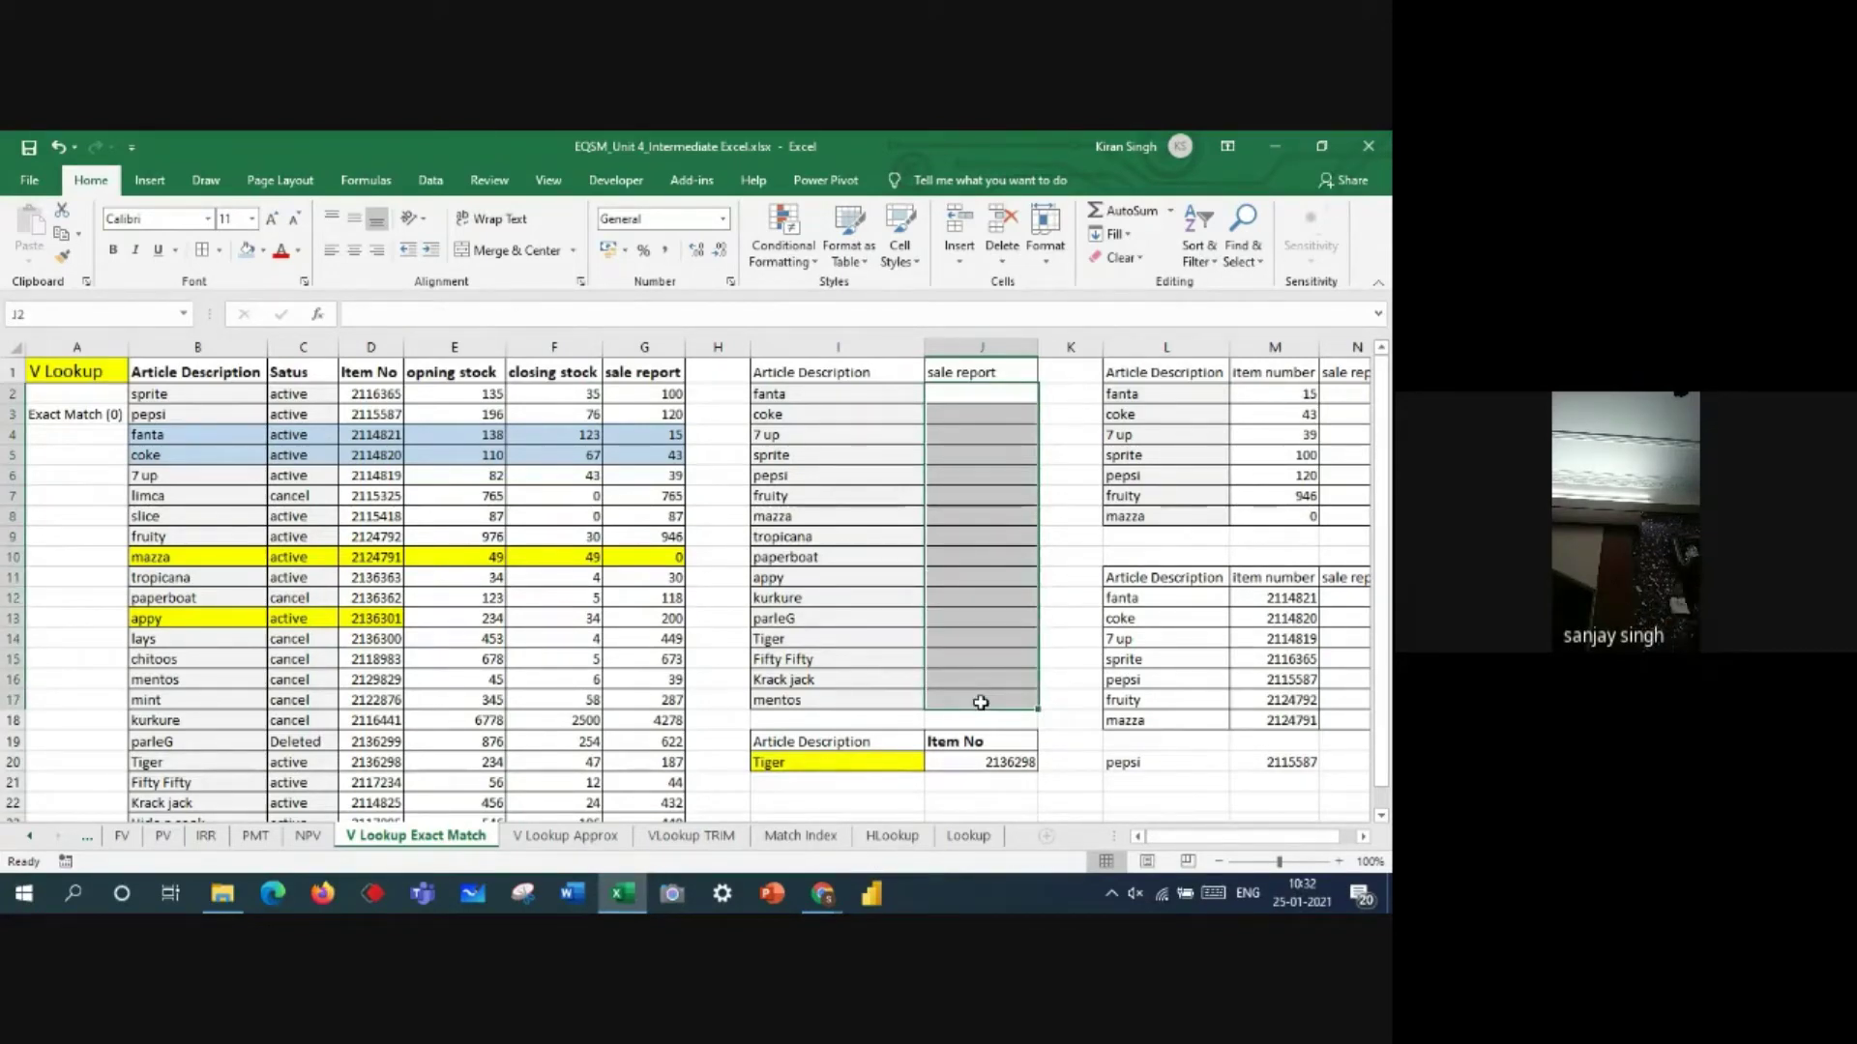
- Find VLOOKUP in the function list and open its arguments for cell J2
left_click(975, 398)
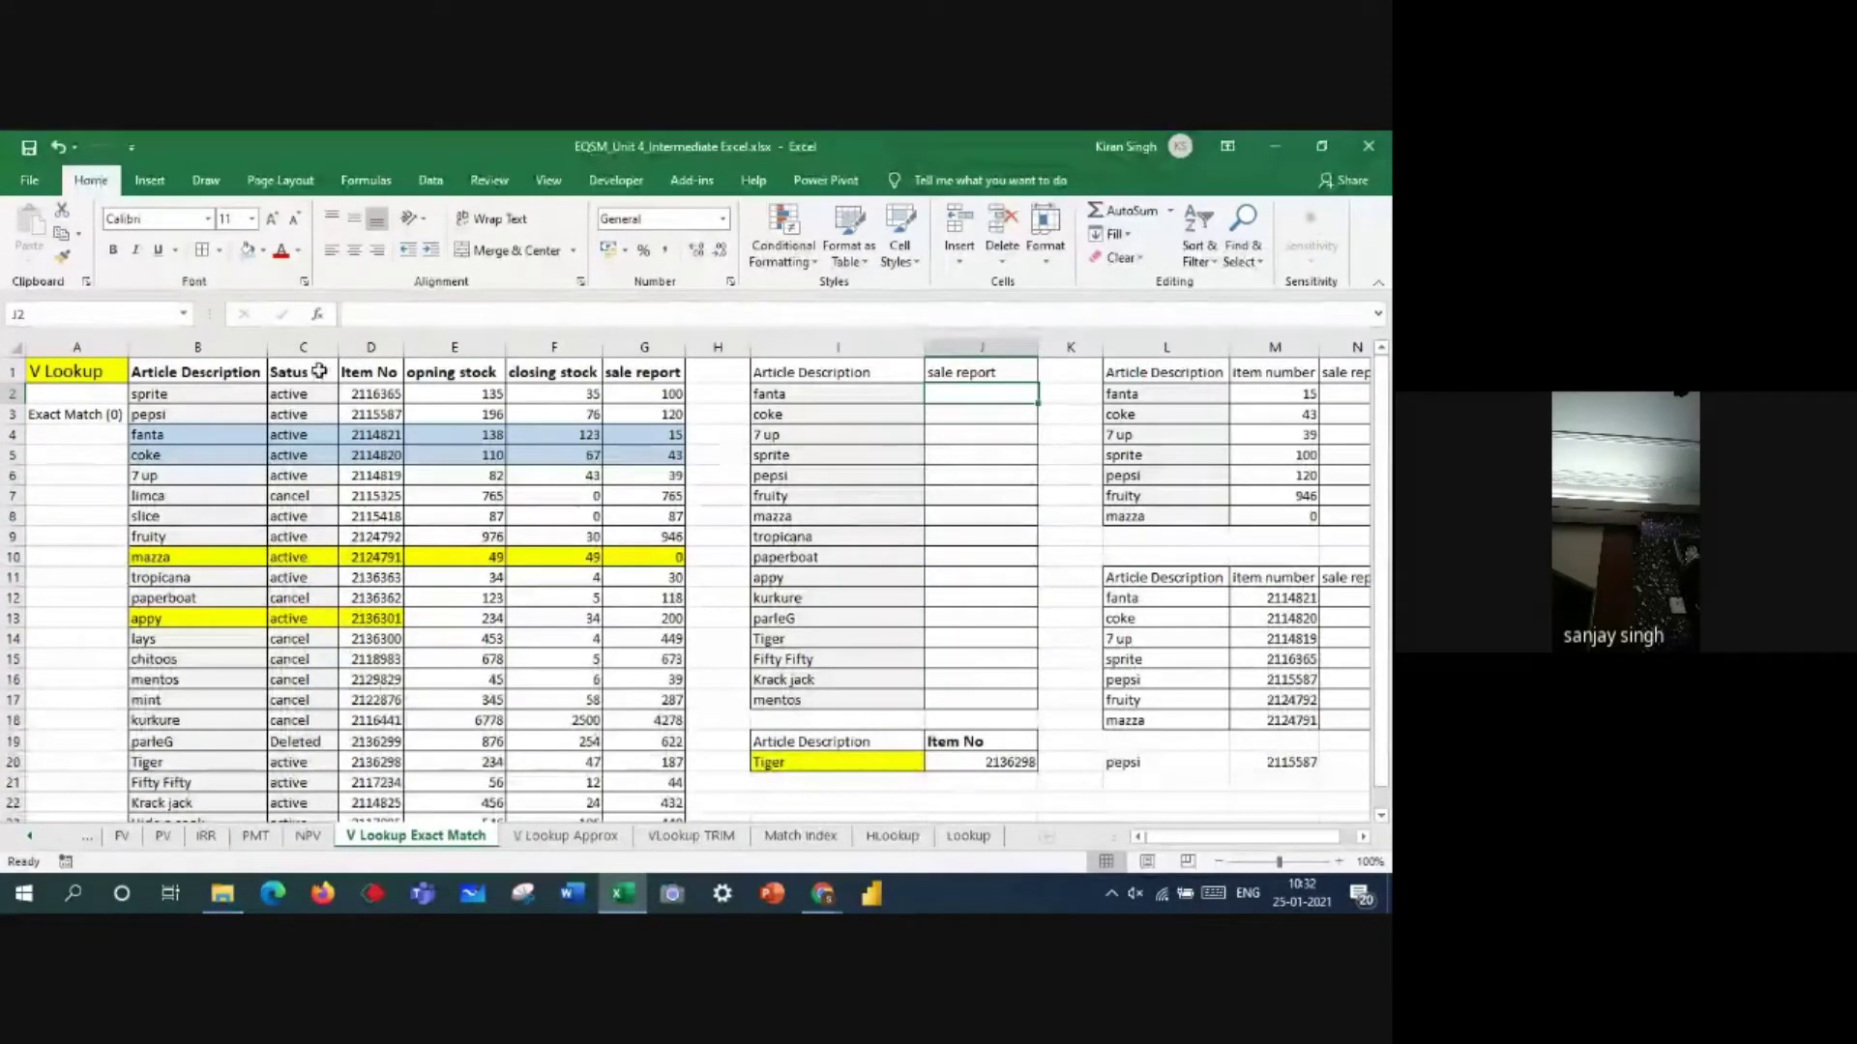
left_click(317, 314)
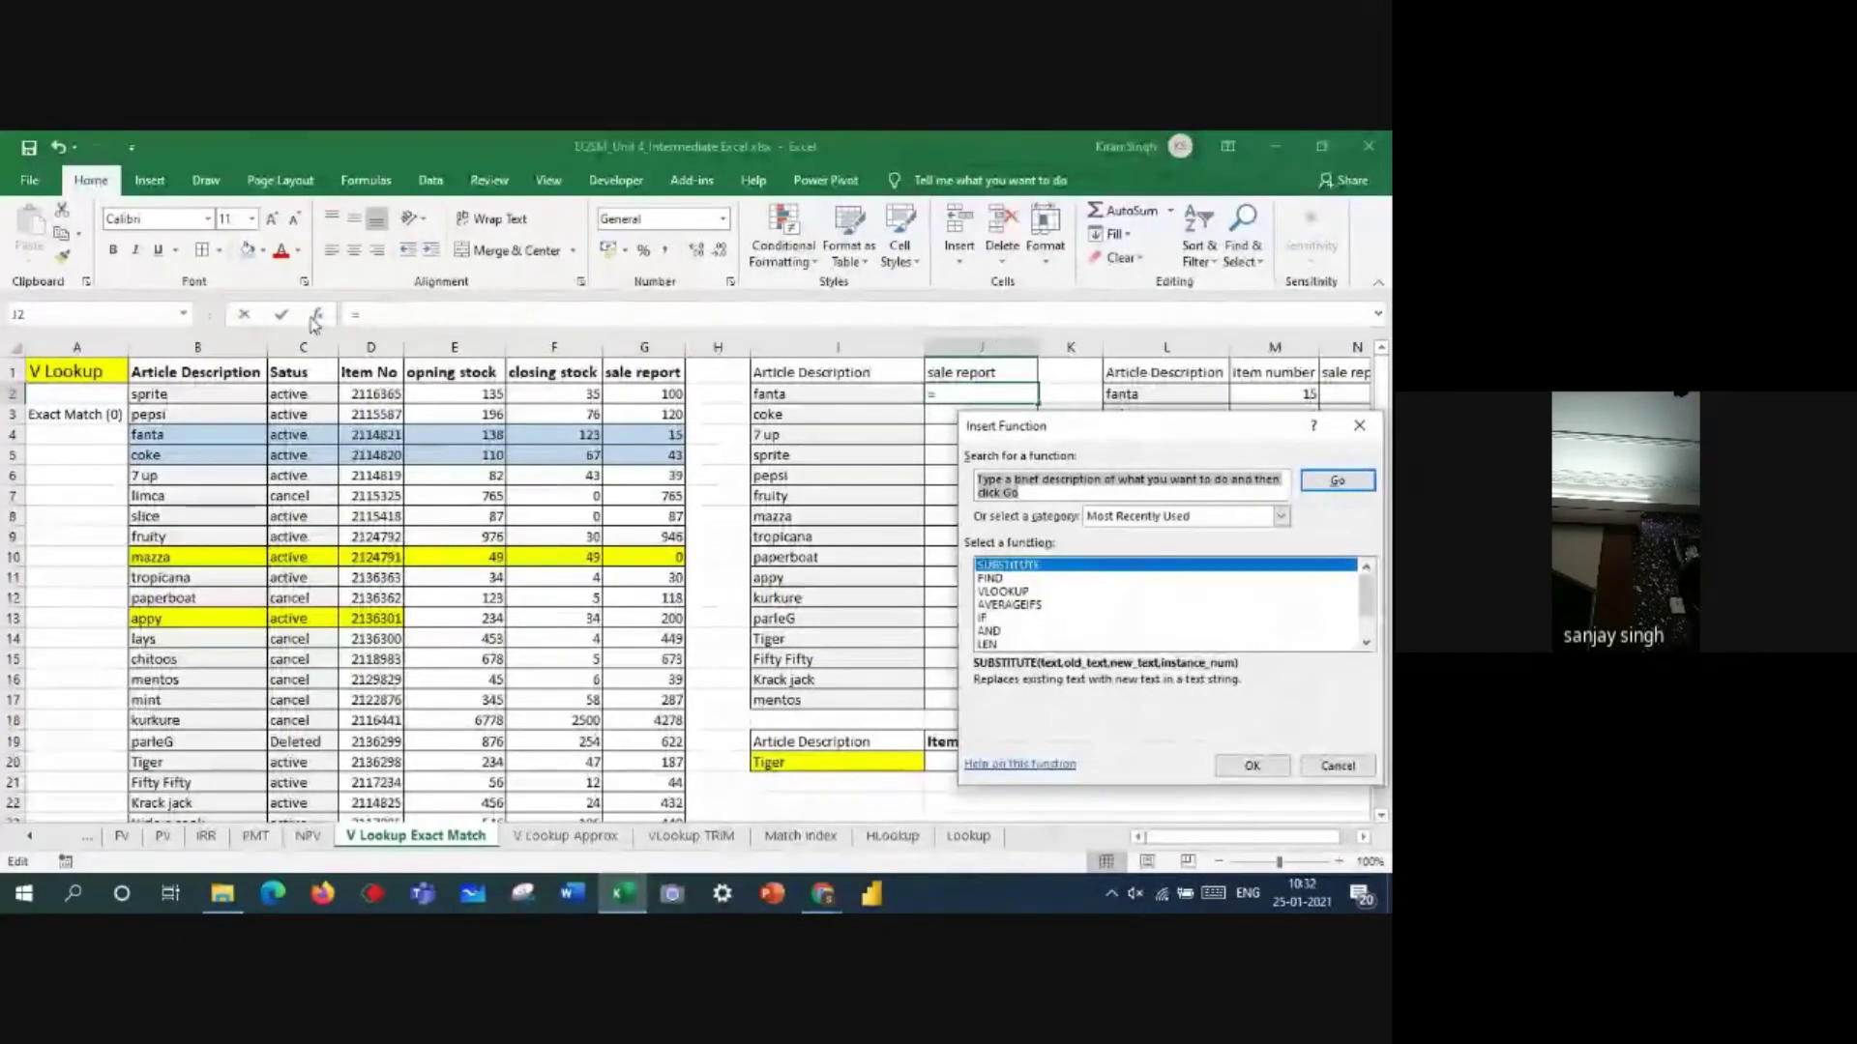
left_click(1036, 493)
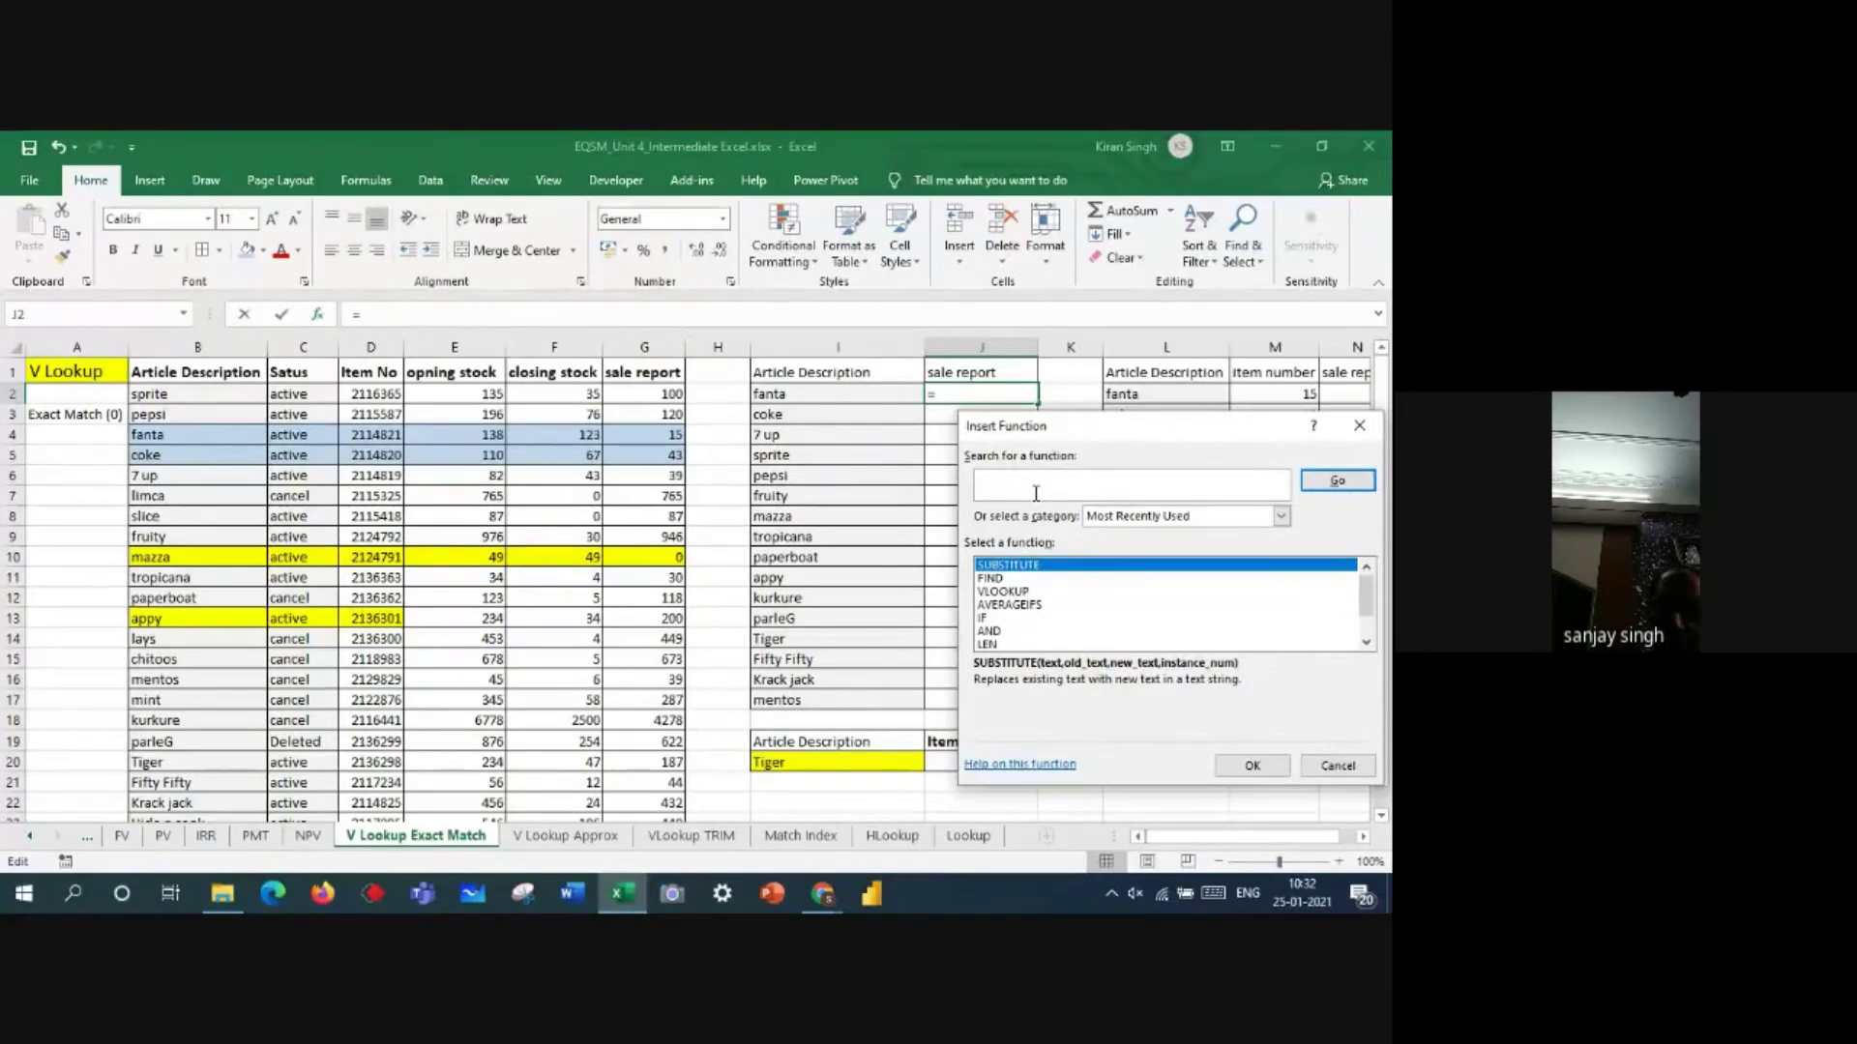
type("vlook")
left_click(1029, 592)
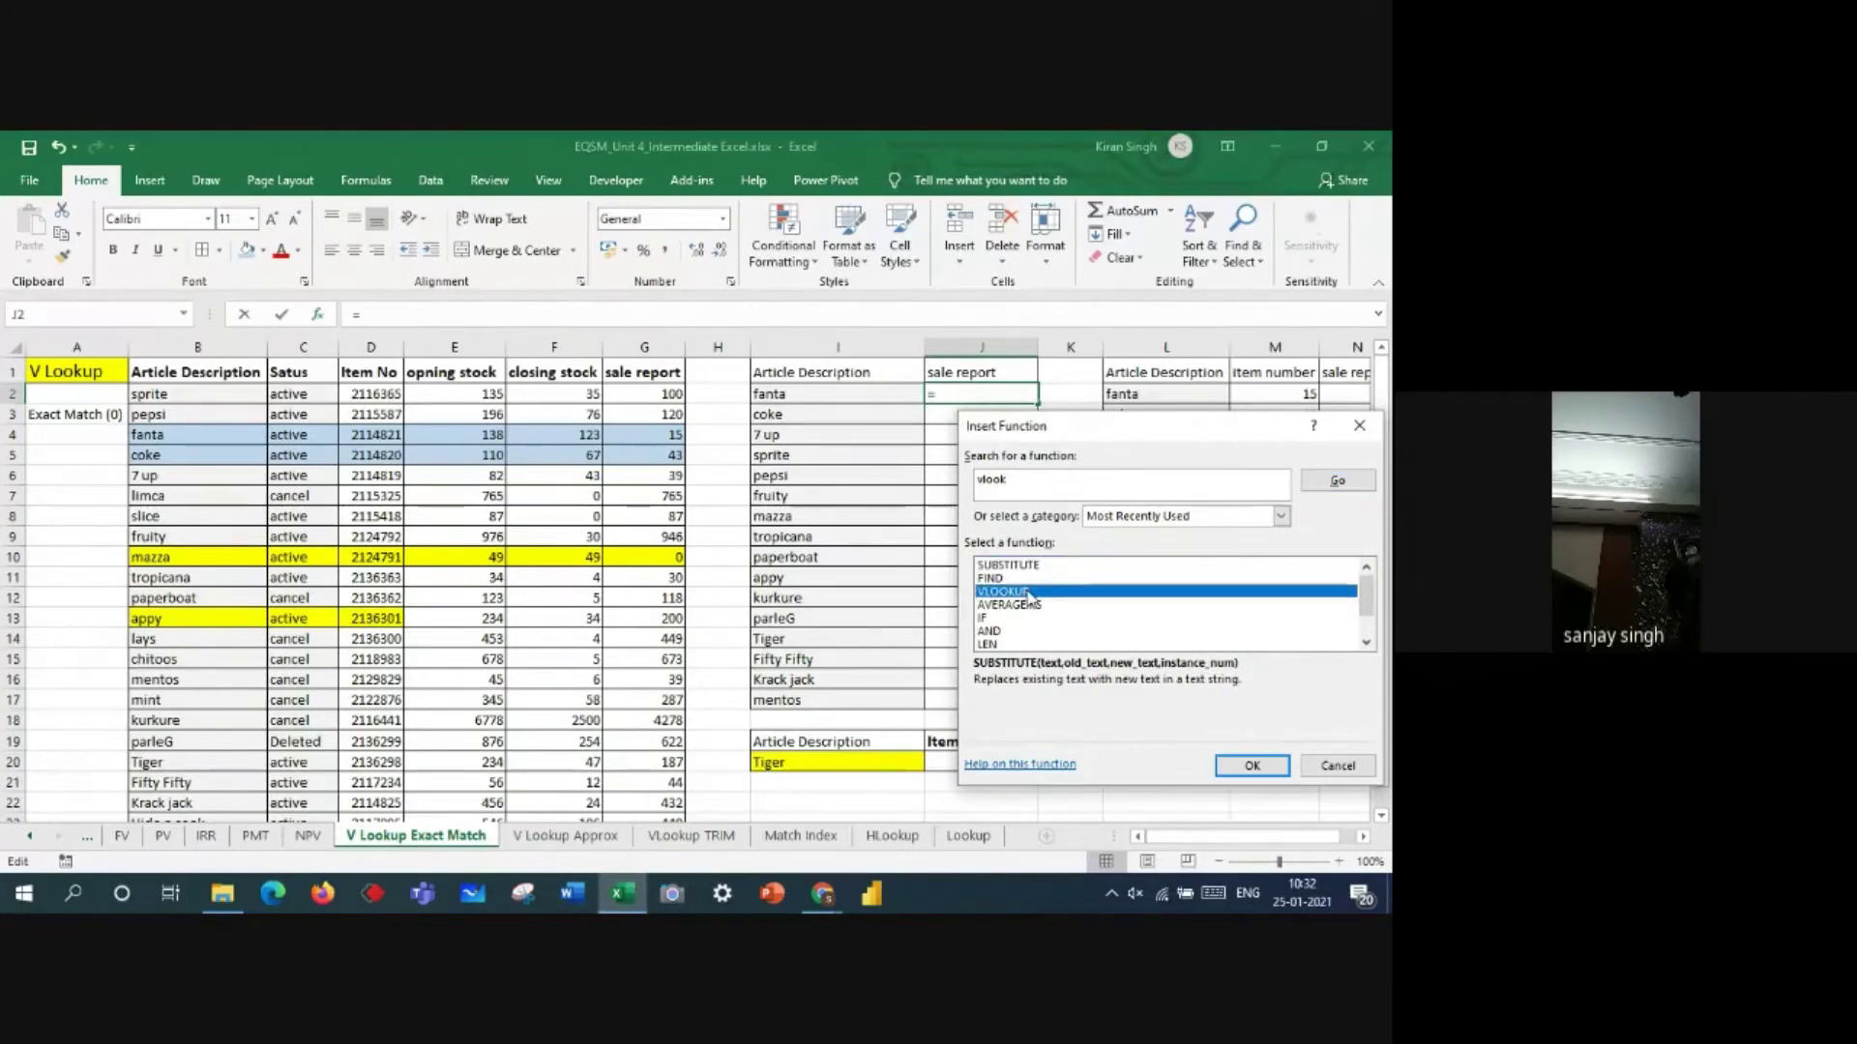
double_click(1029, 593)
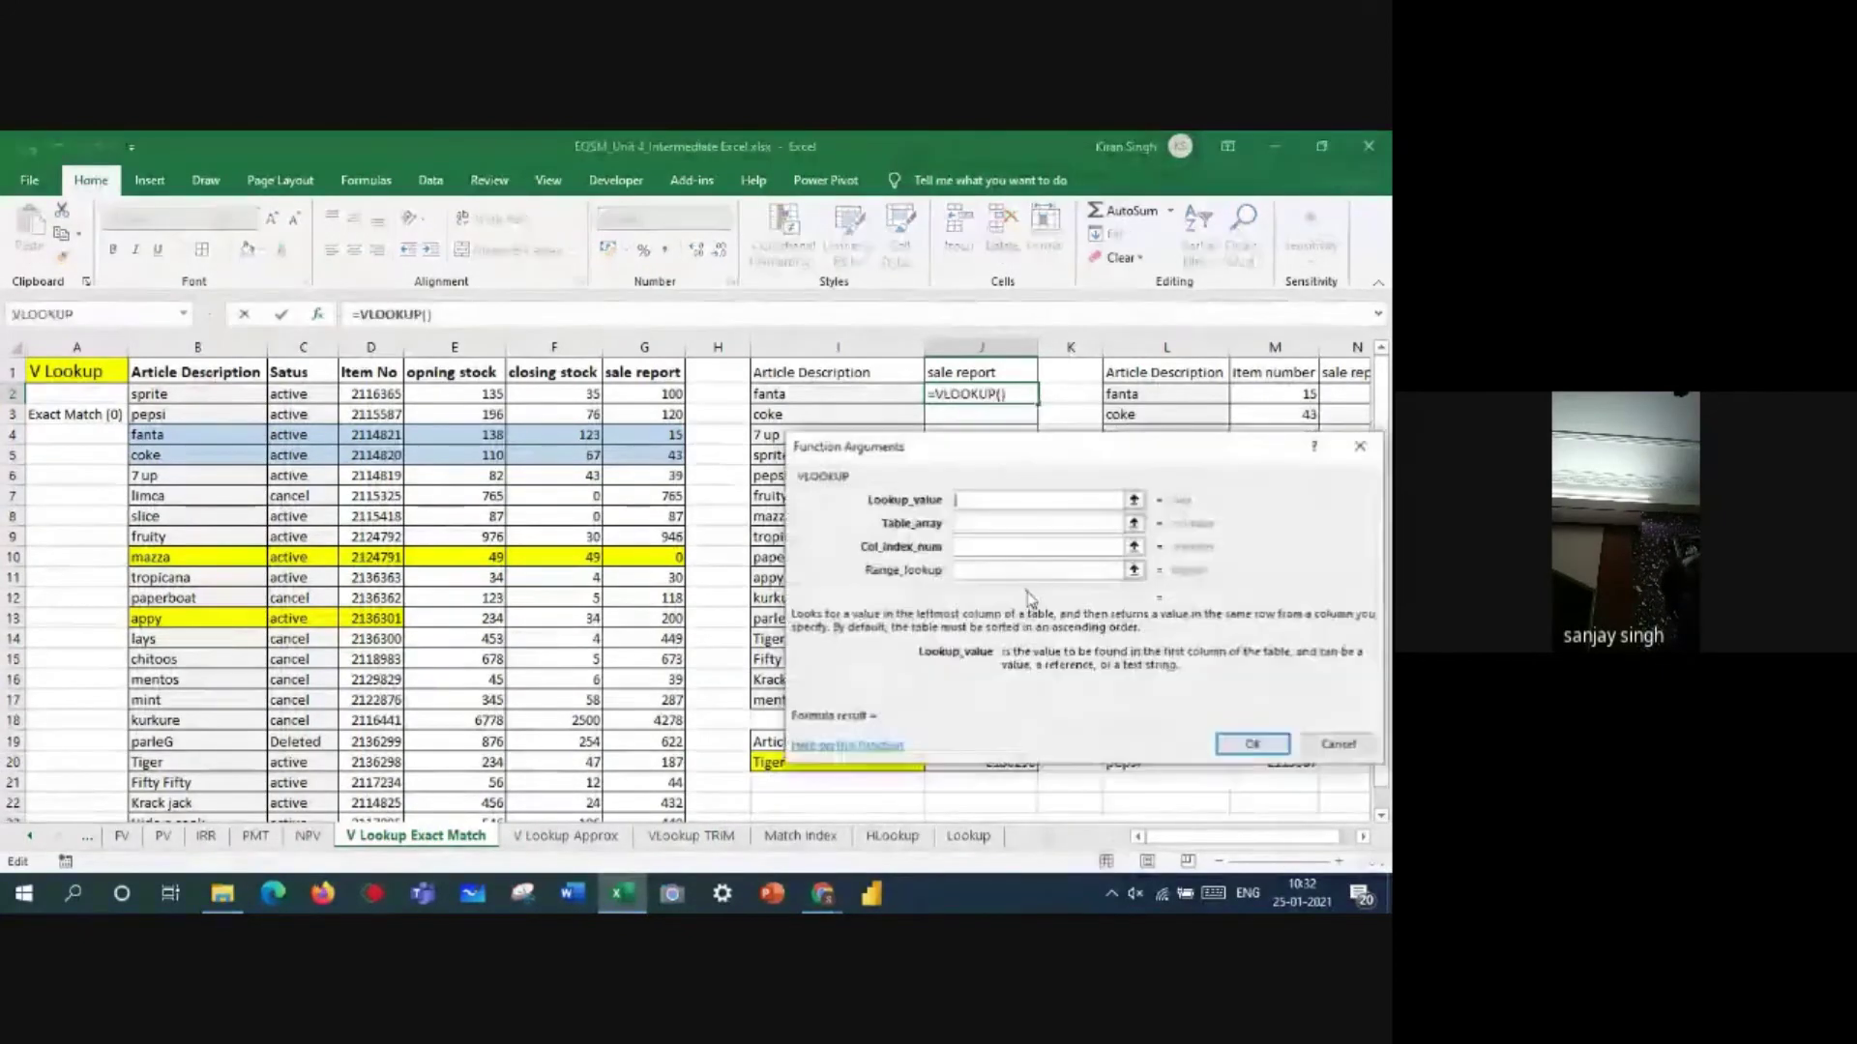
- Fill in J2's VLOOKUP arguments with lookup value I2:I17, the mytable source table, column index 6 and range lookup 0
left_click_drag(1107, 450, 1100, 213)
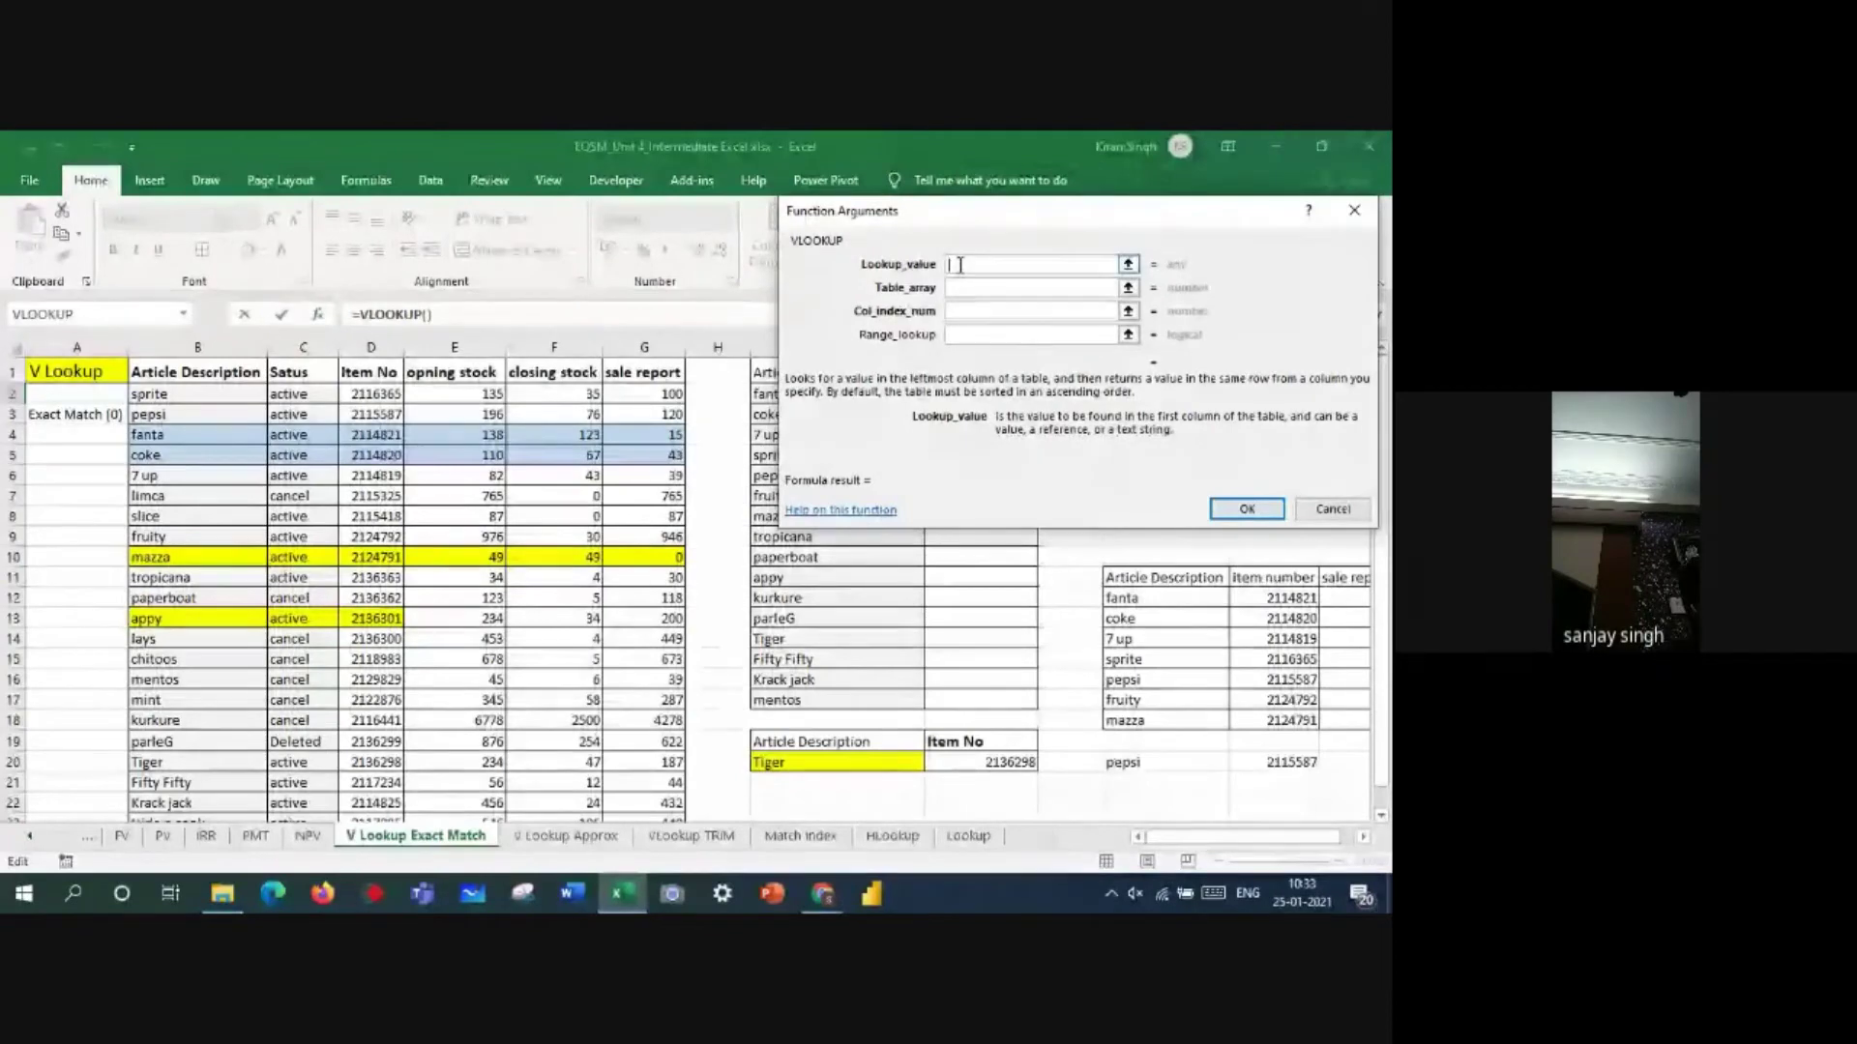
left_click_drag(1071, 219, 314, 196)
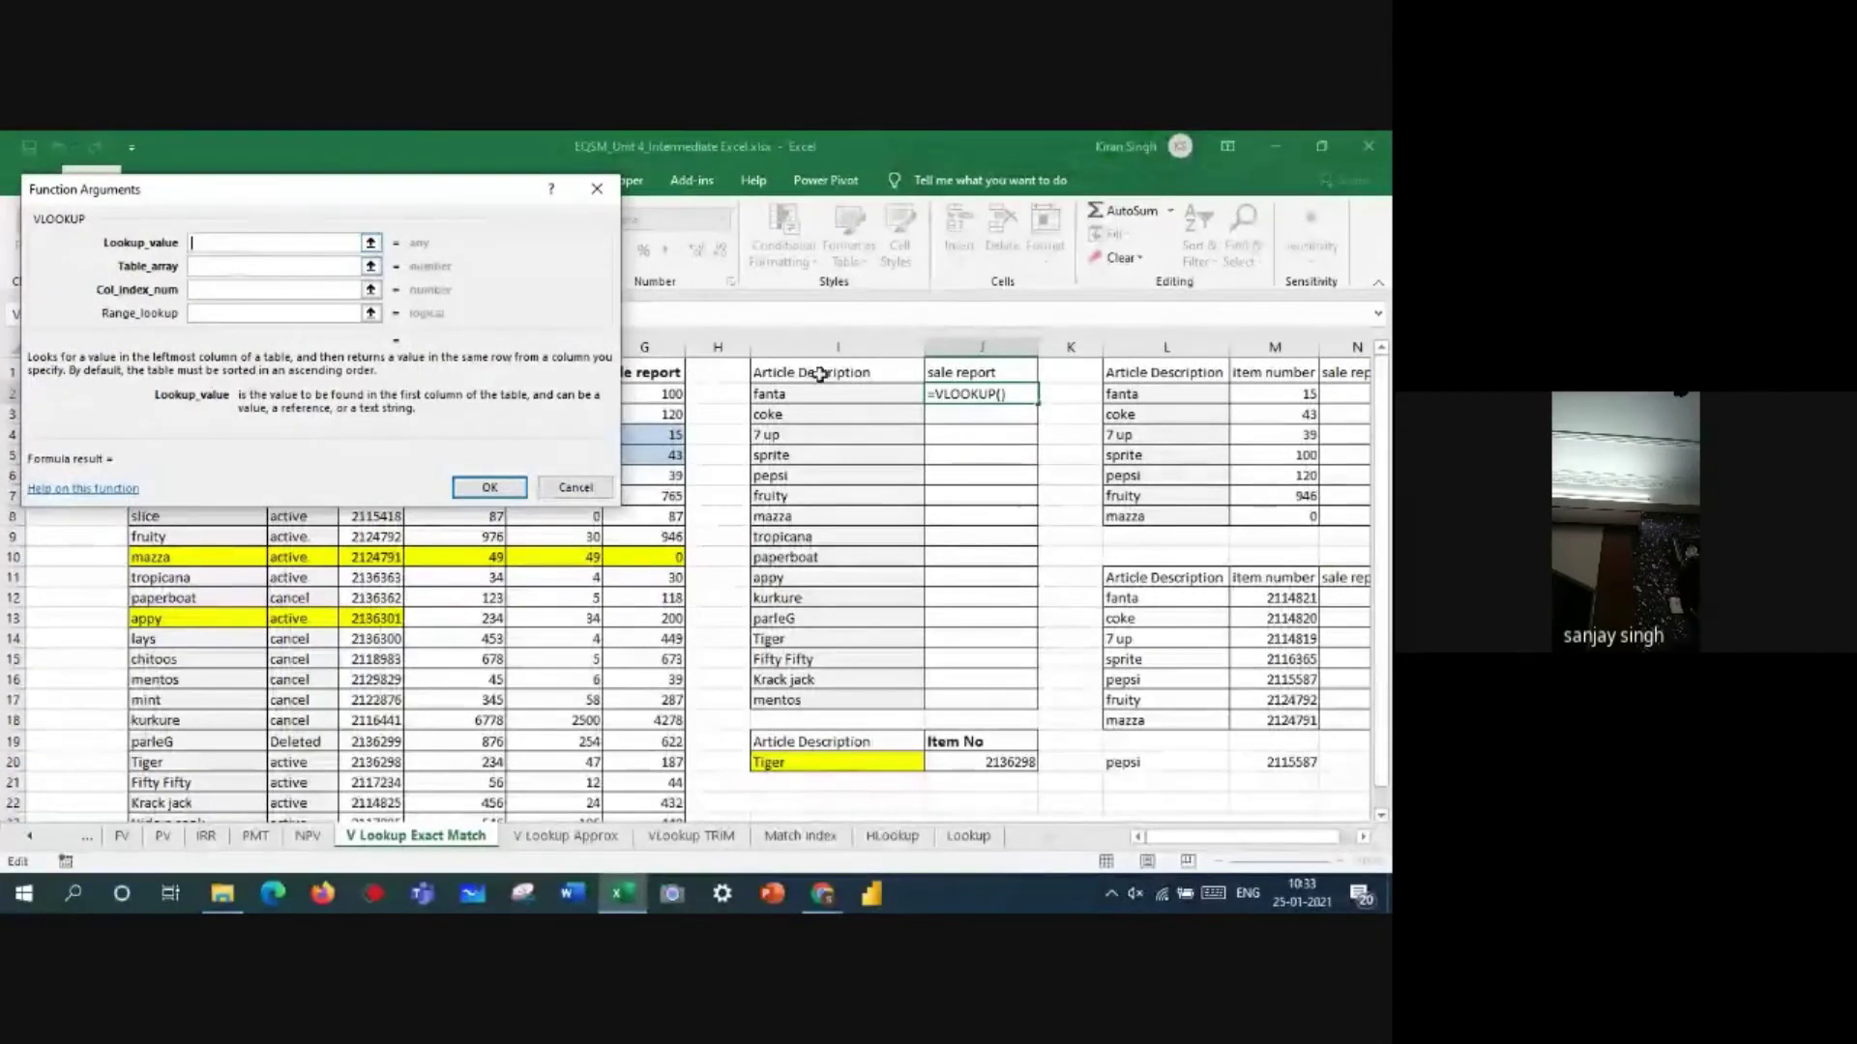
left_click_drag(818, 396, 828, 698)
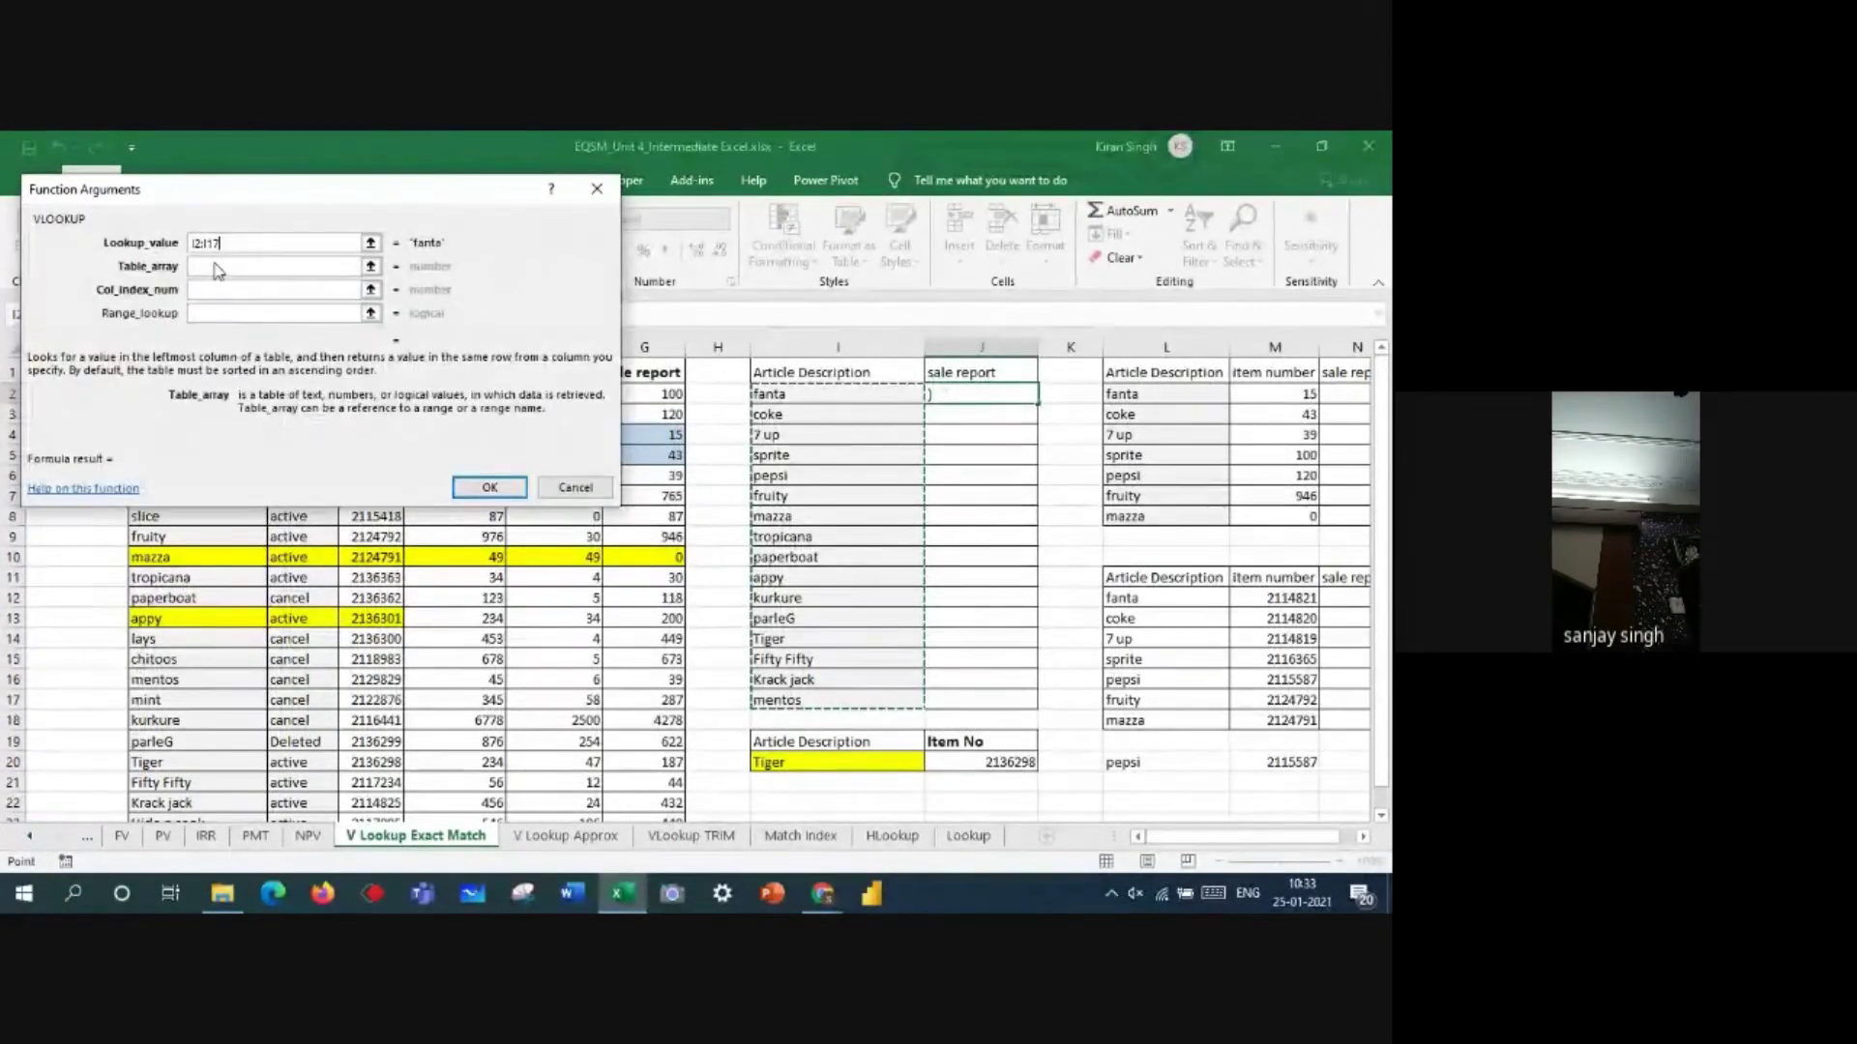
left_click_drag(209, 198, 963, 221)
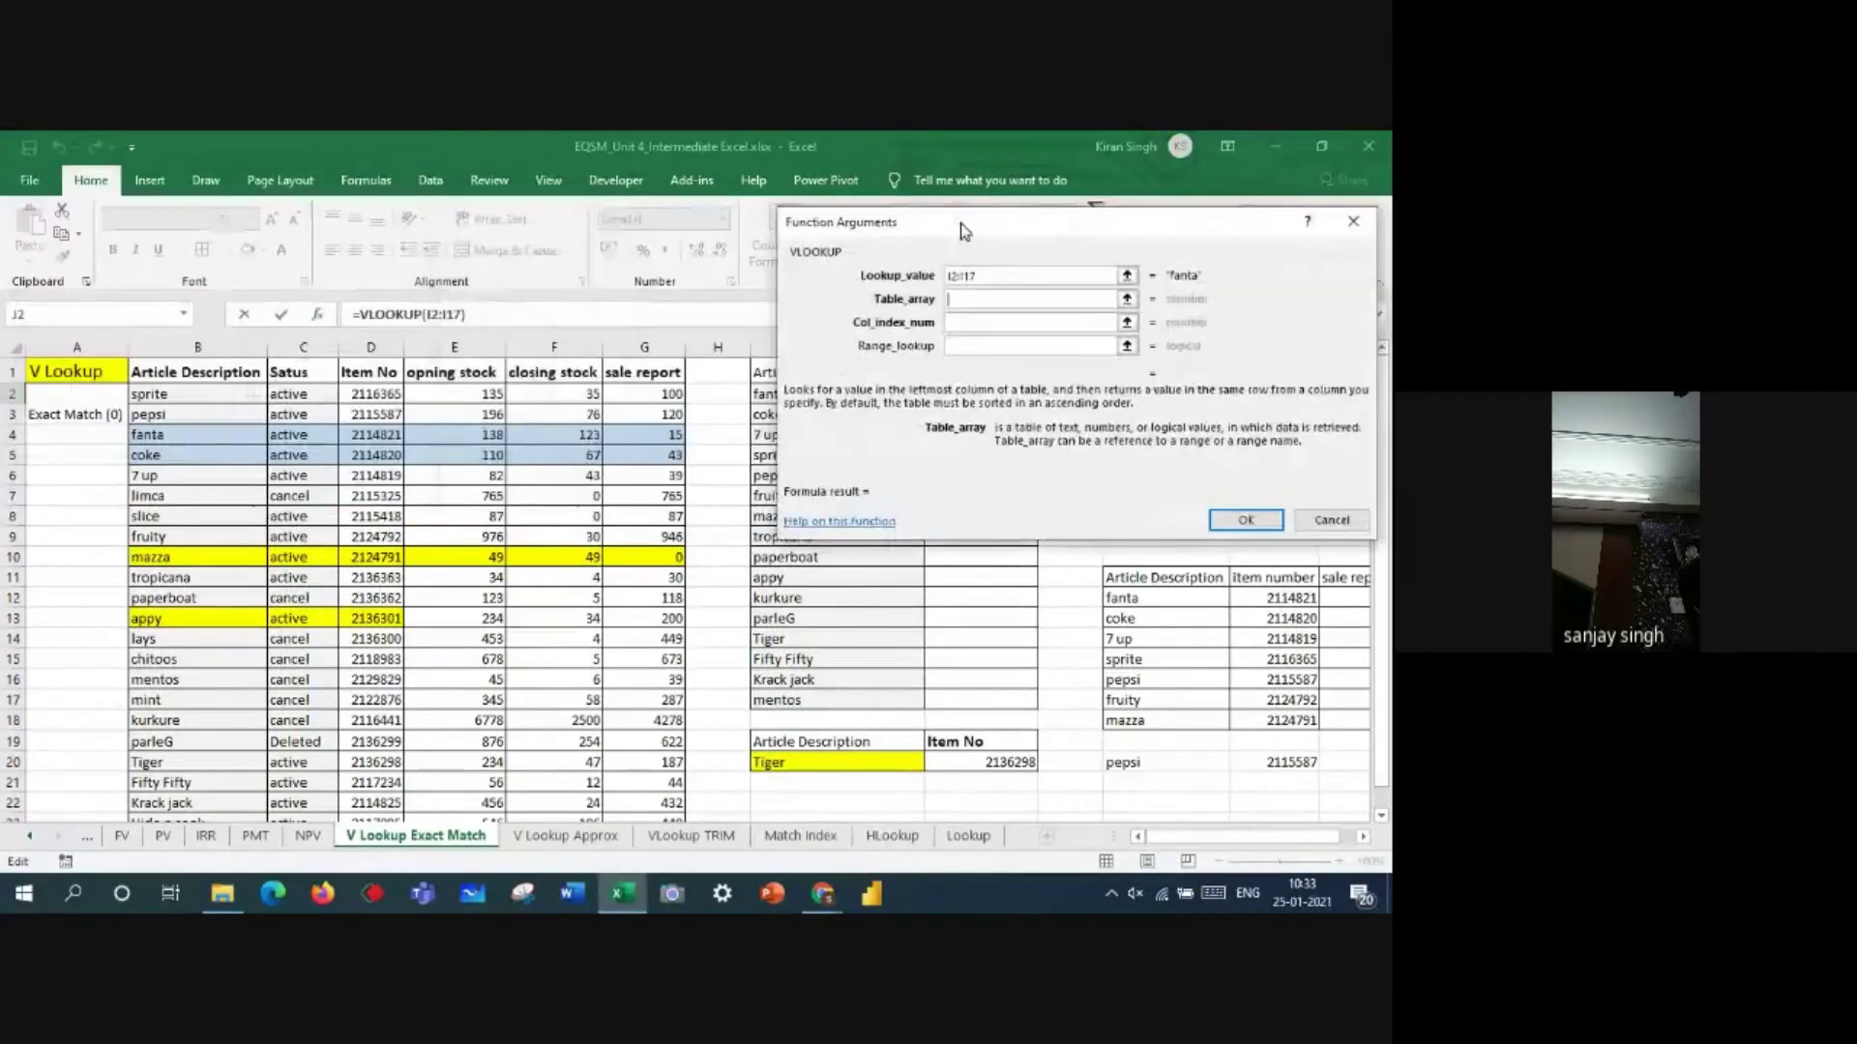
left_click_drag(186, 377, 668, 777)
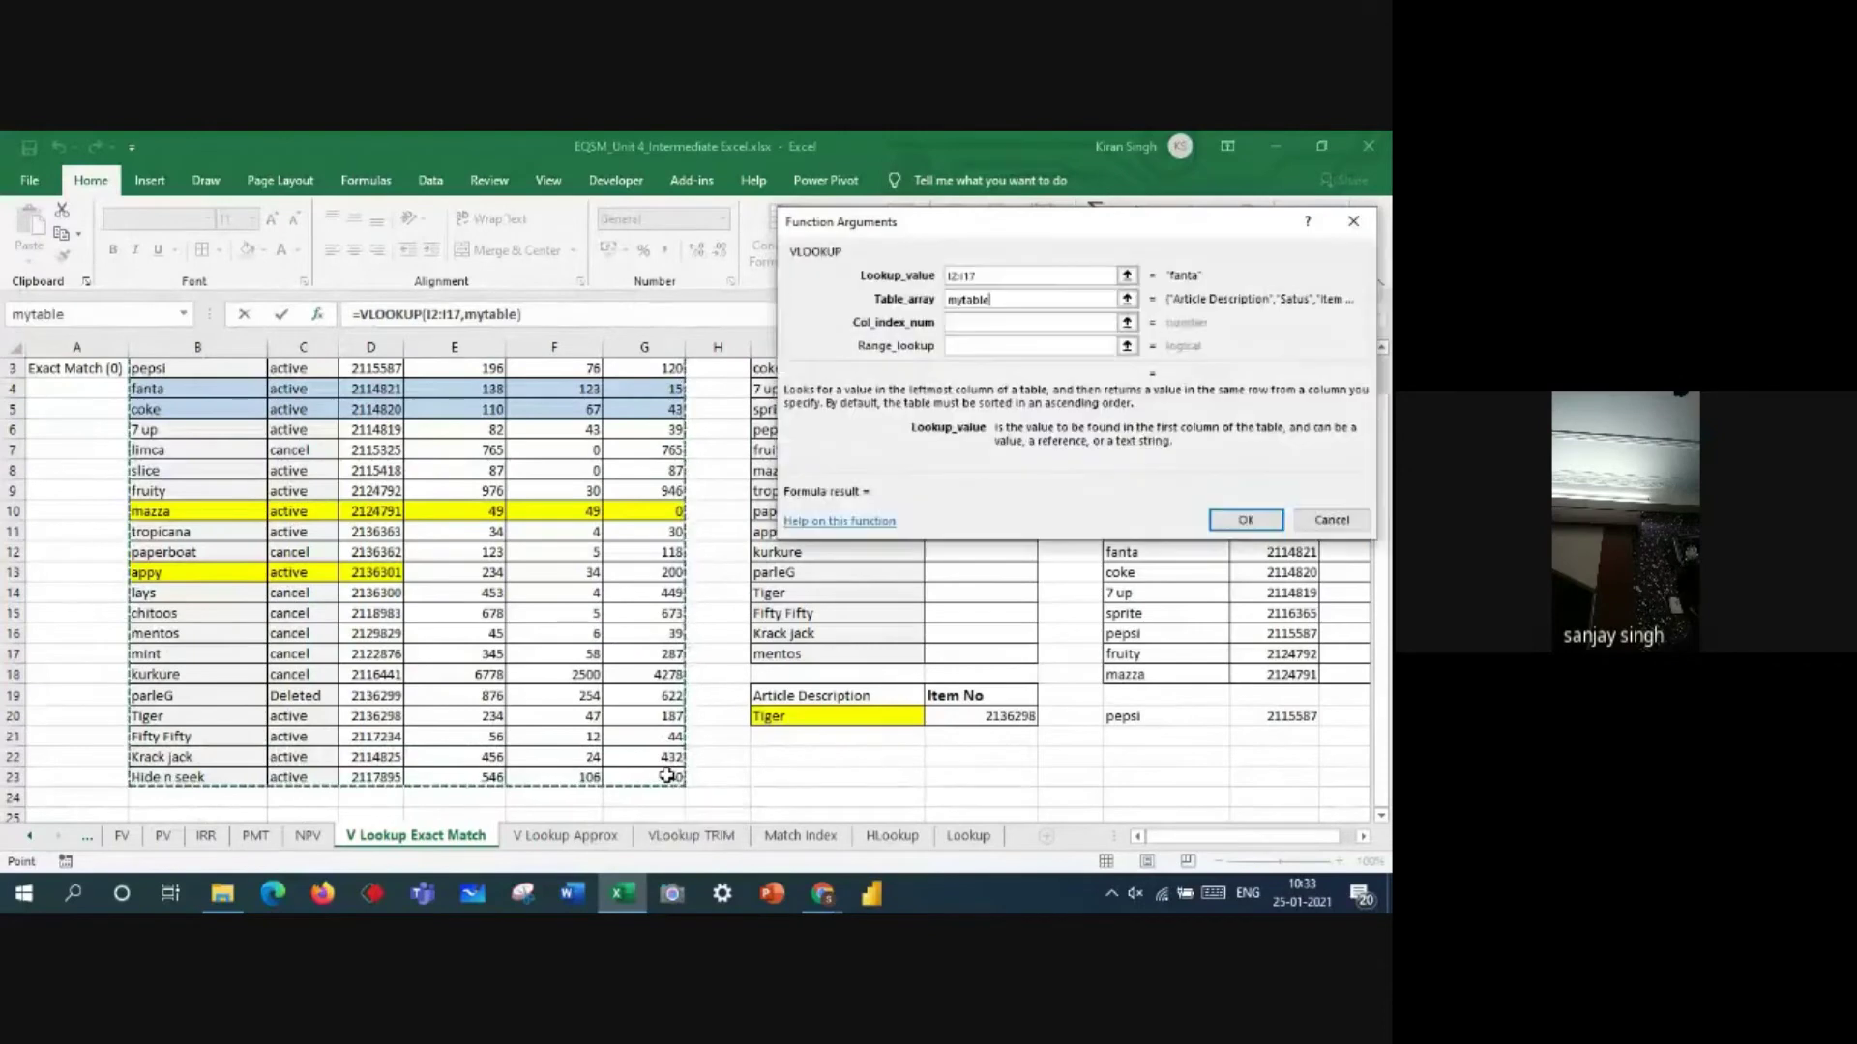
left_click(964, 325)
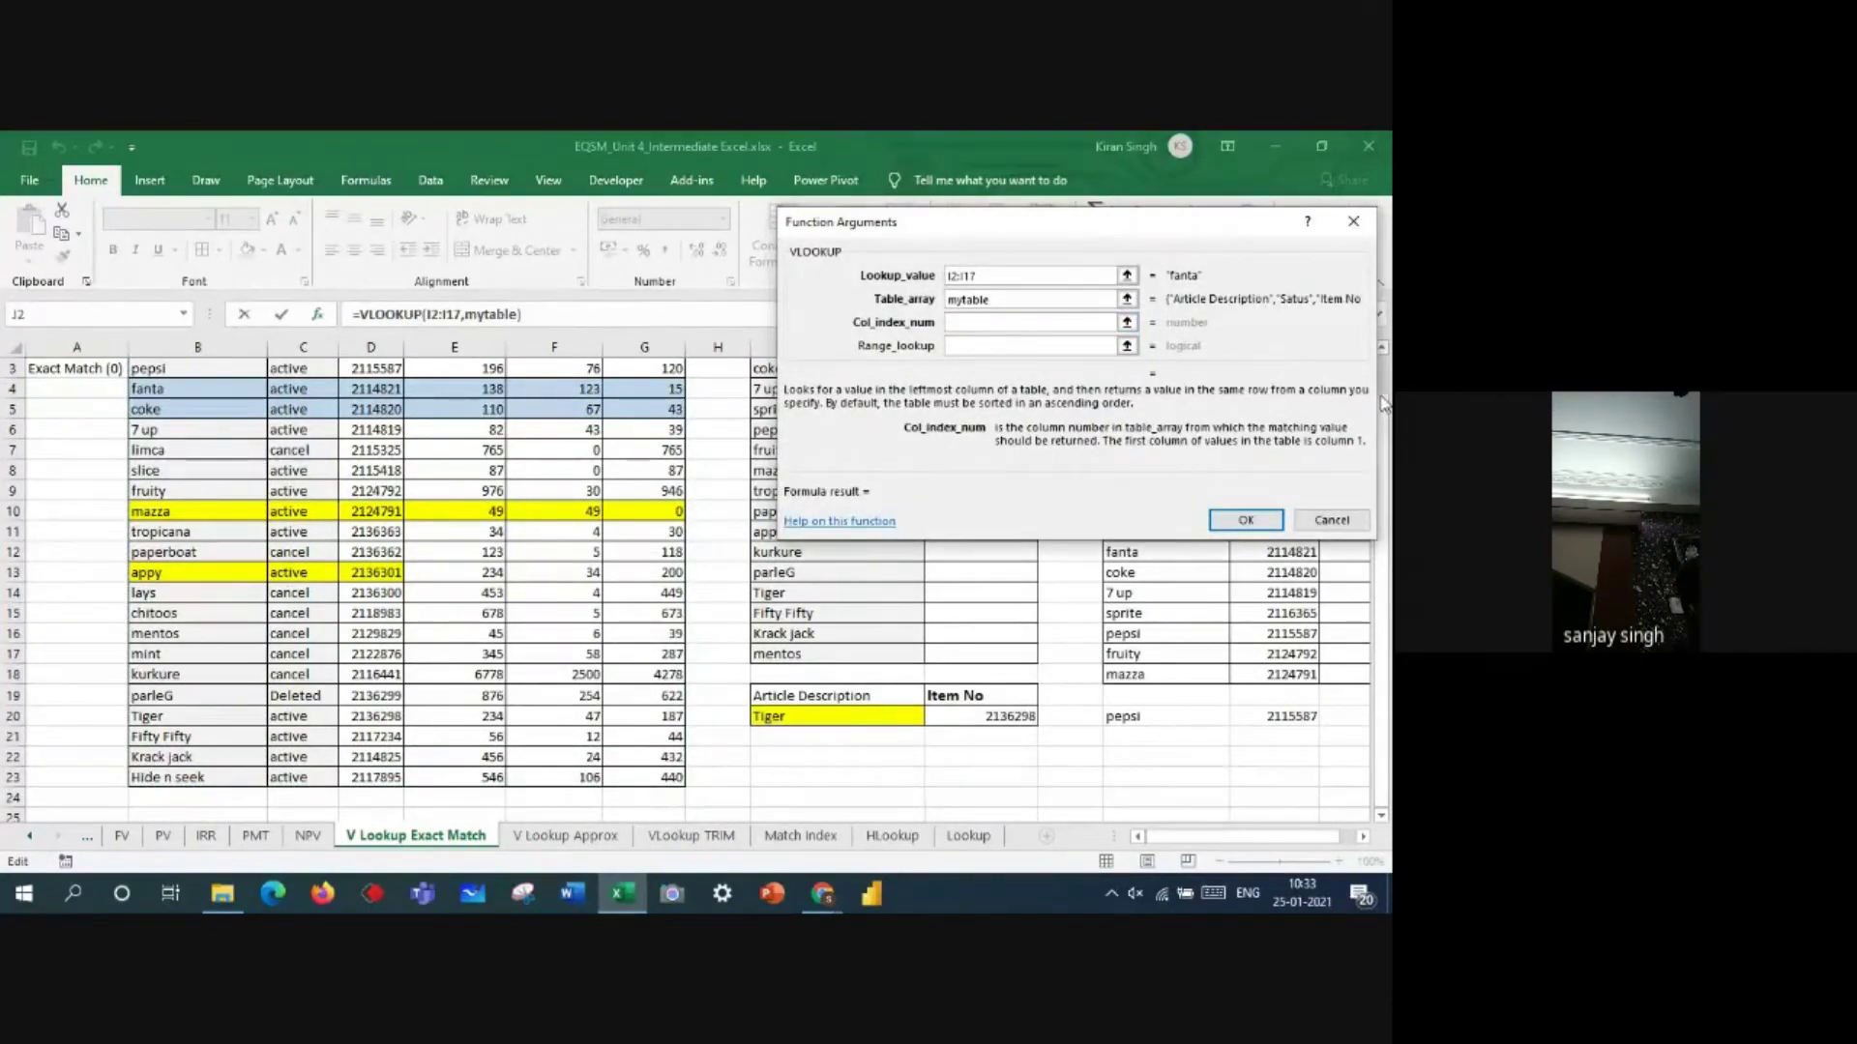
type("6")
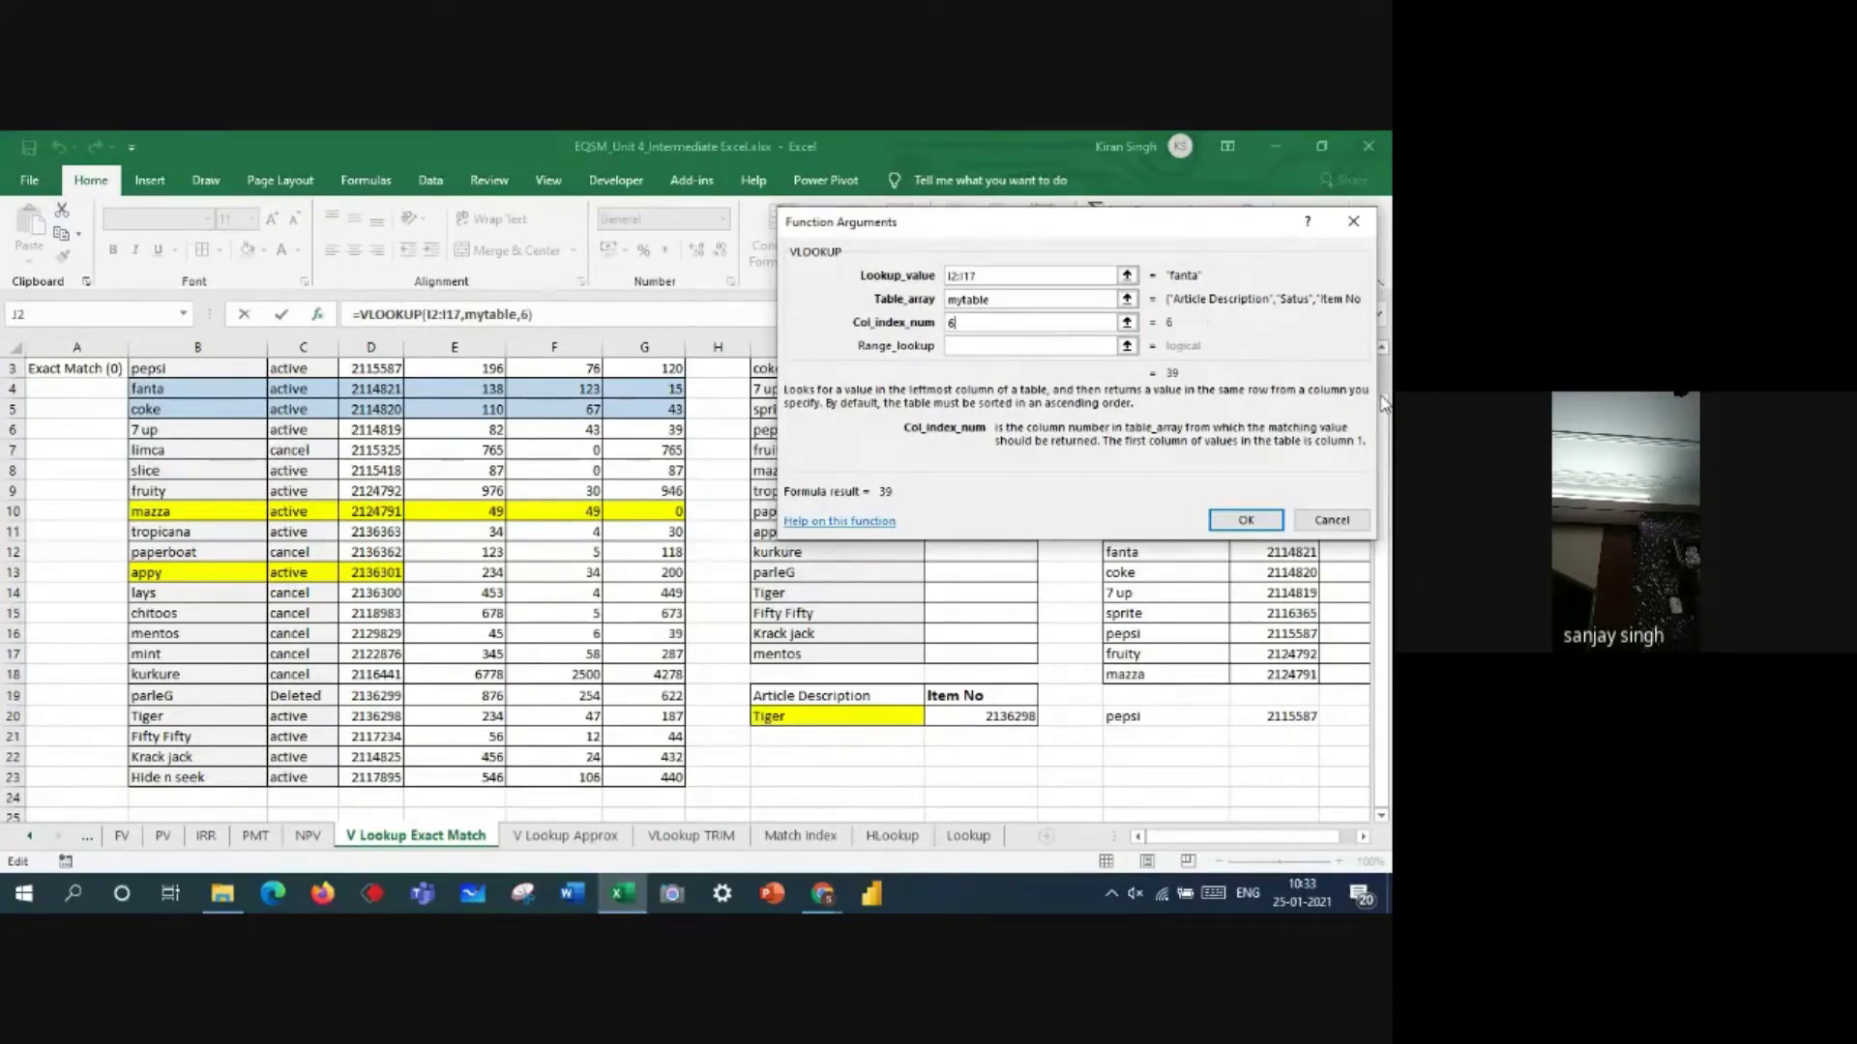
left_click(983, 347)
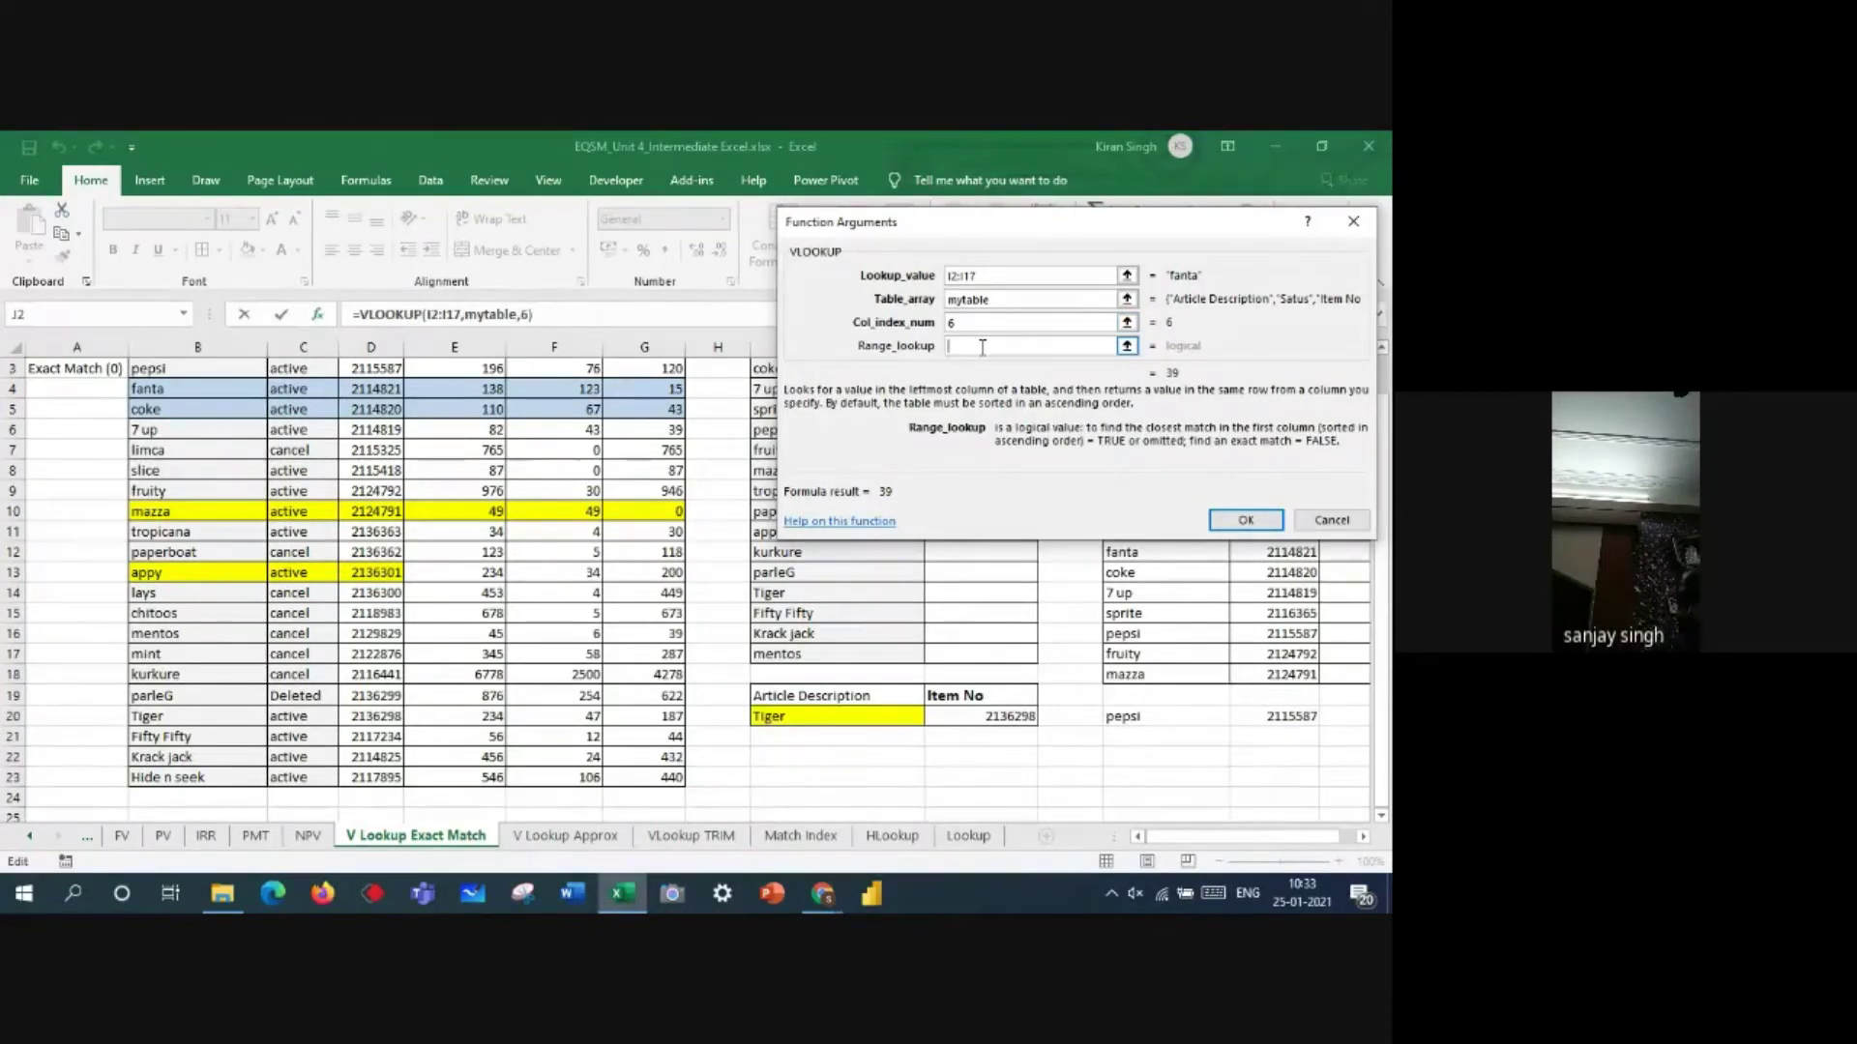
type("0)")
- Reject the suggested formula correction, remove the extra closing parenthesis and enter =VLOOKUP(I2:I17,mytable,6,0) in J2
key("Return")
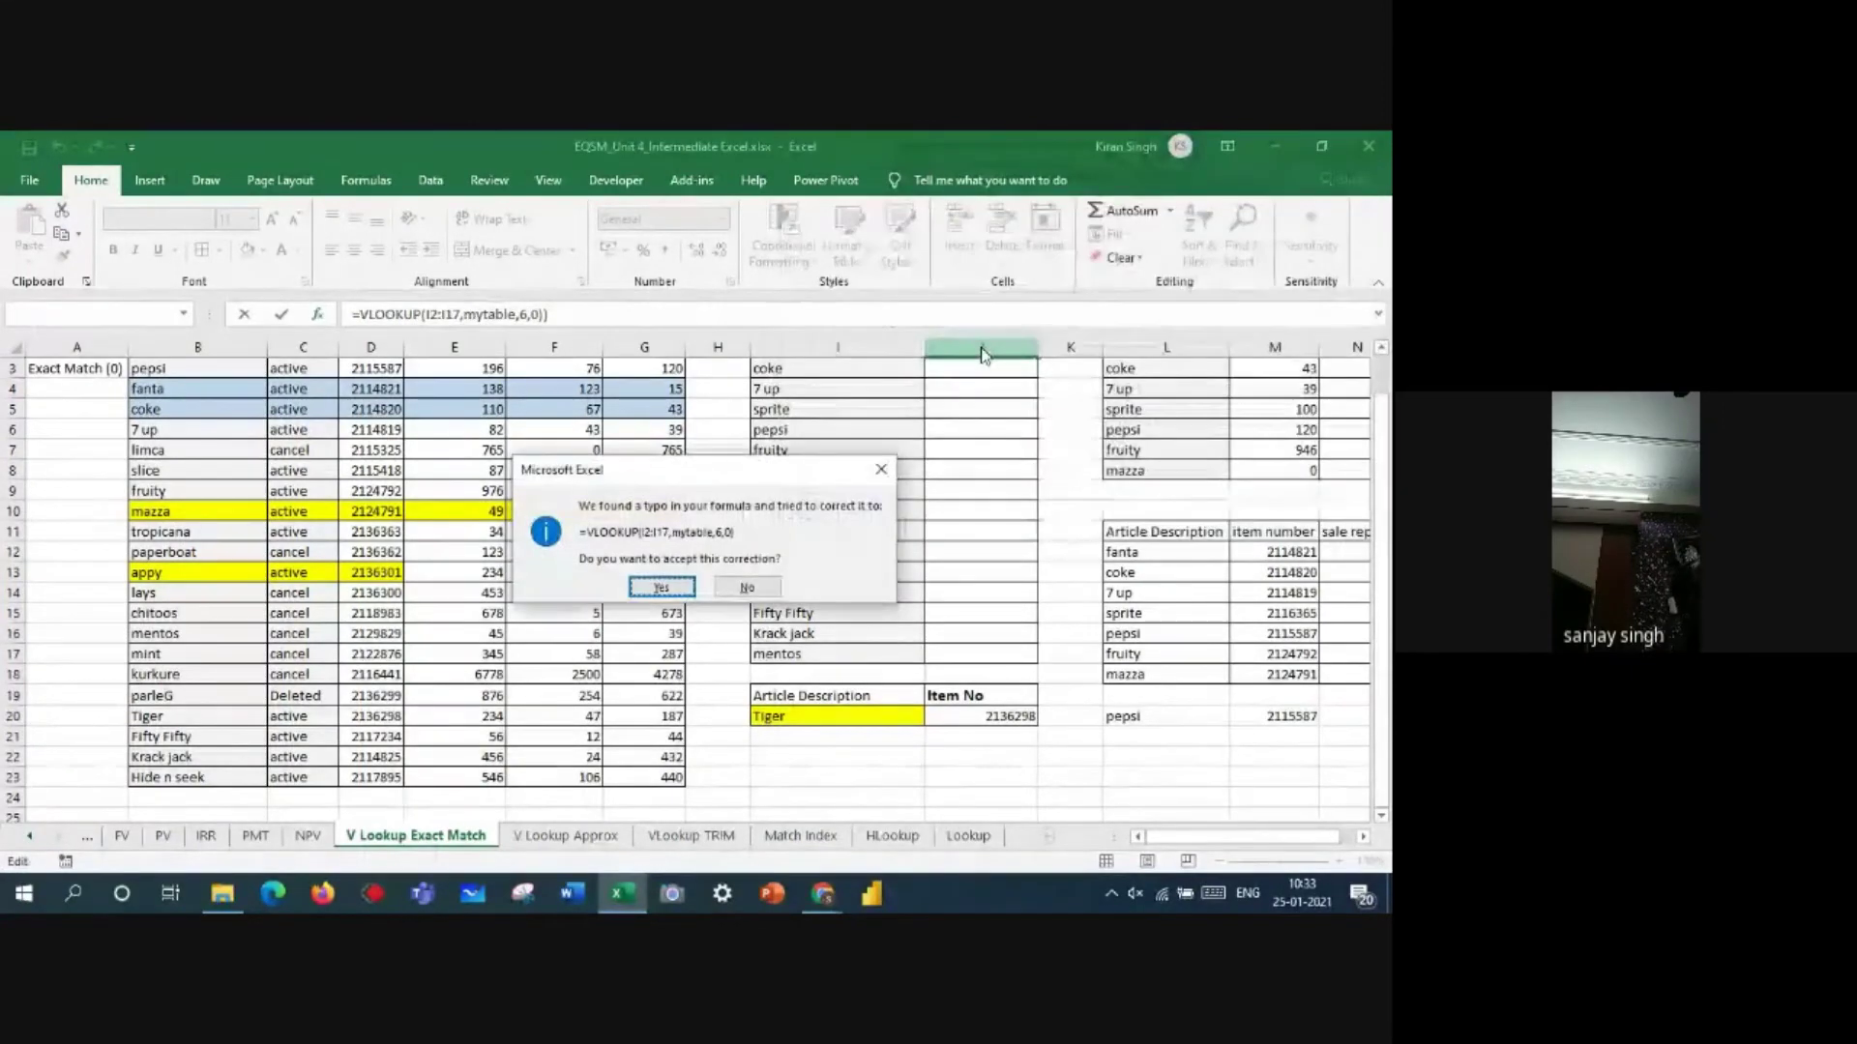
left_click(881, 471)
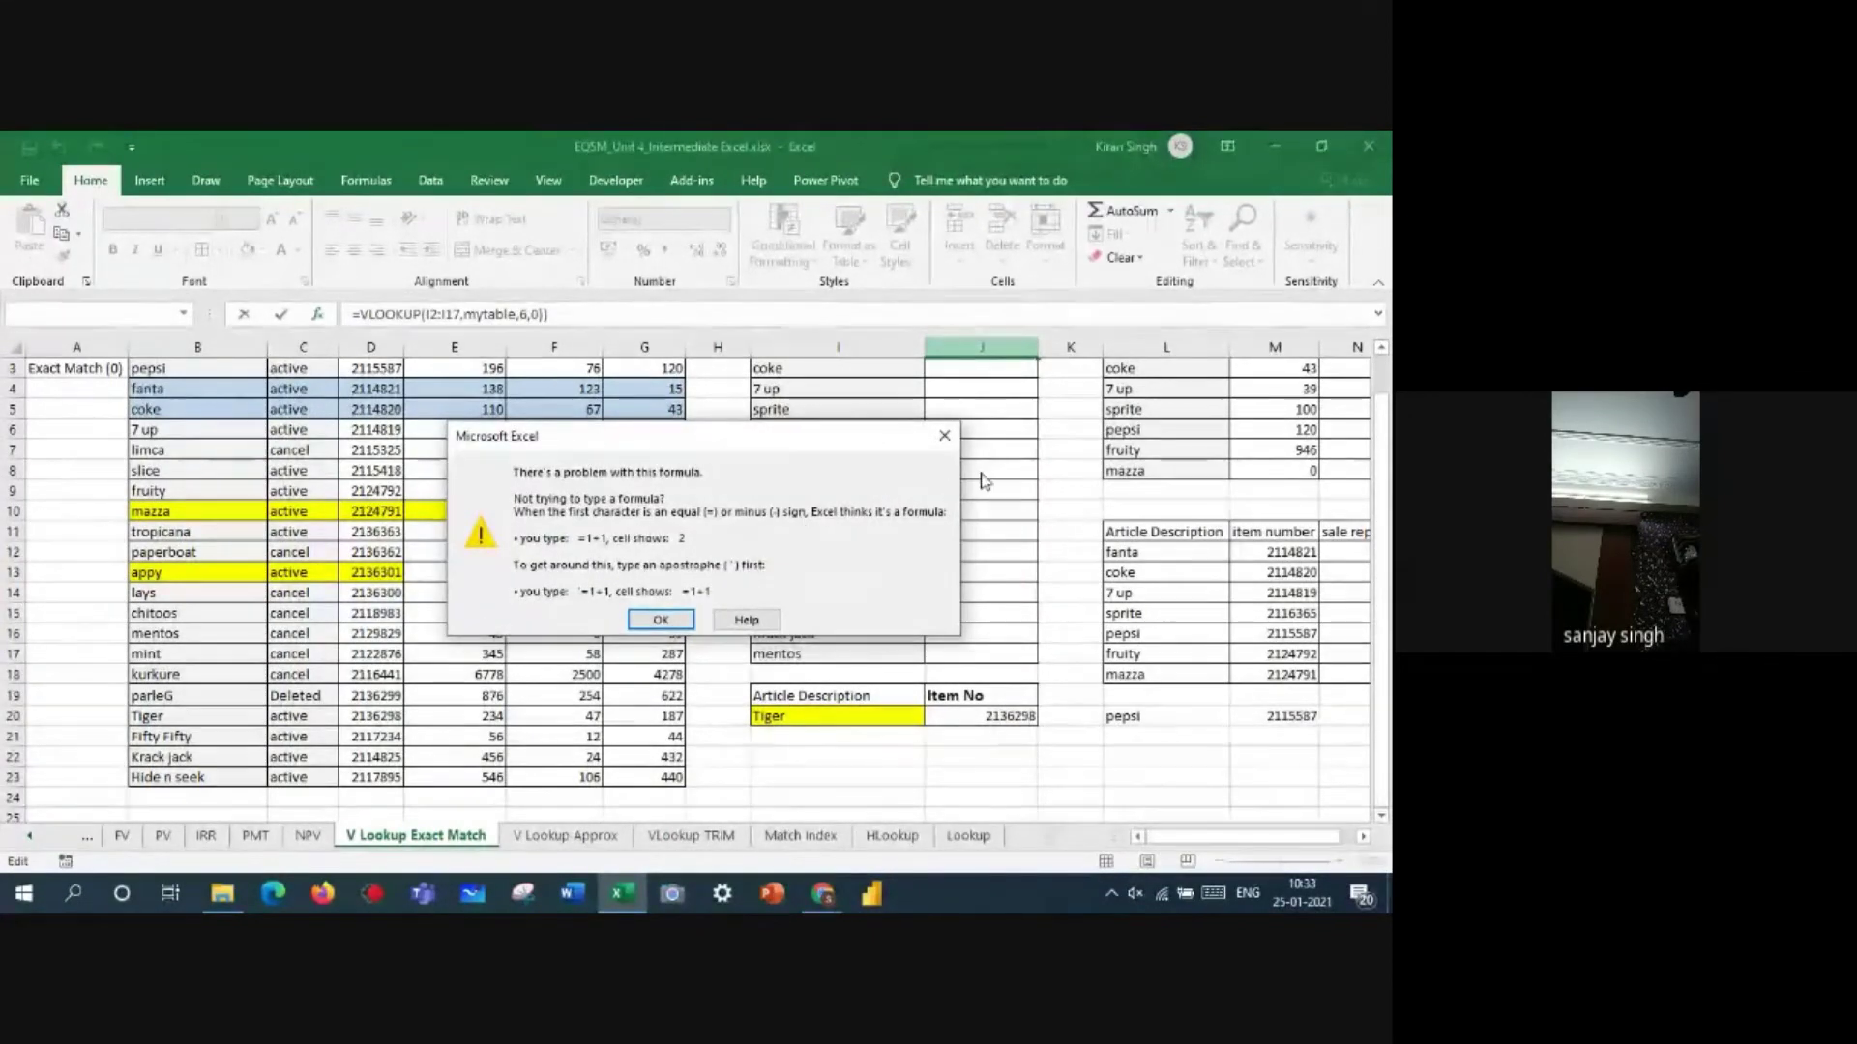
left_click(937, 437)
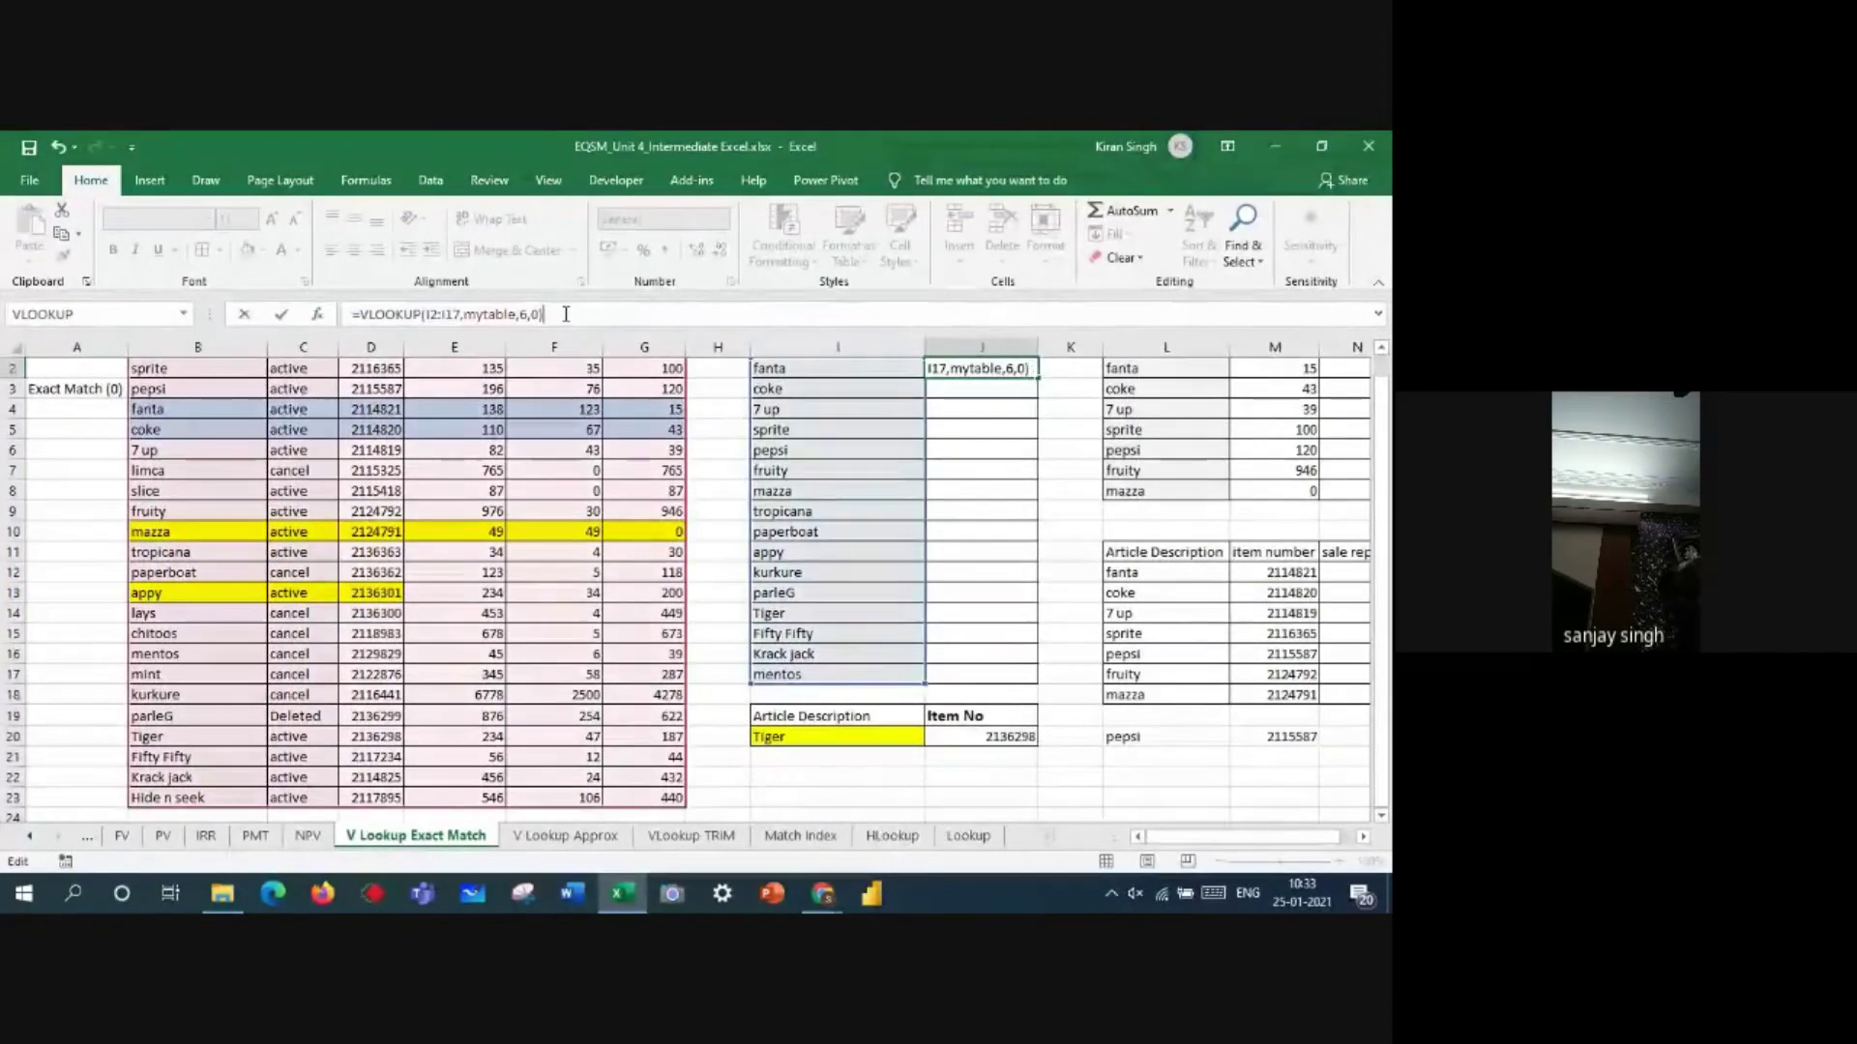
key("Return")
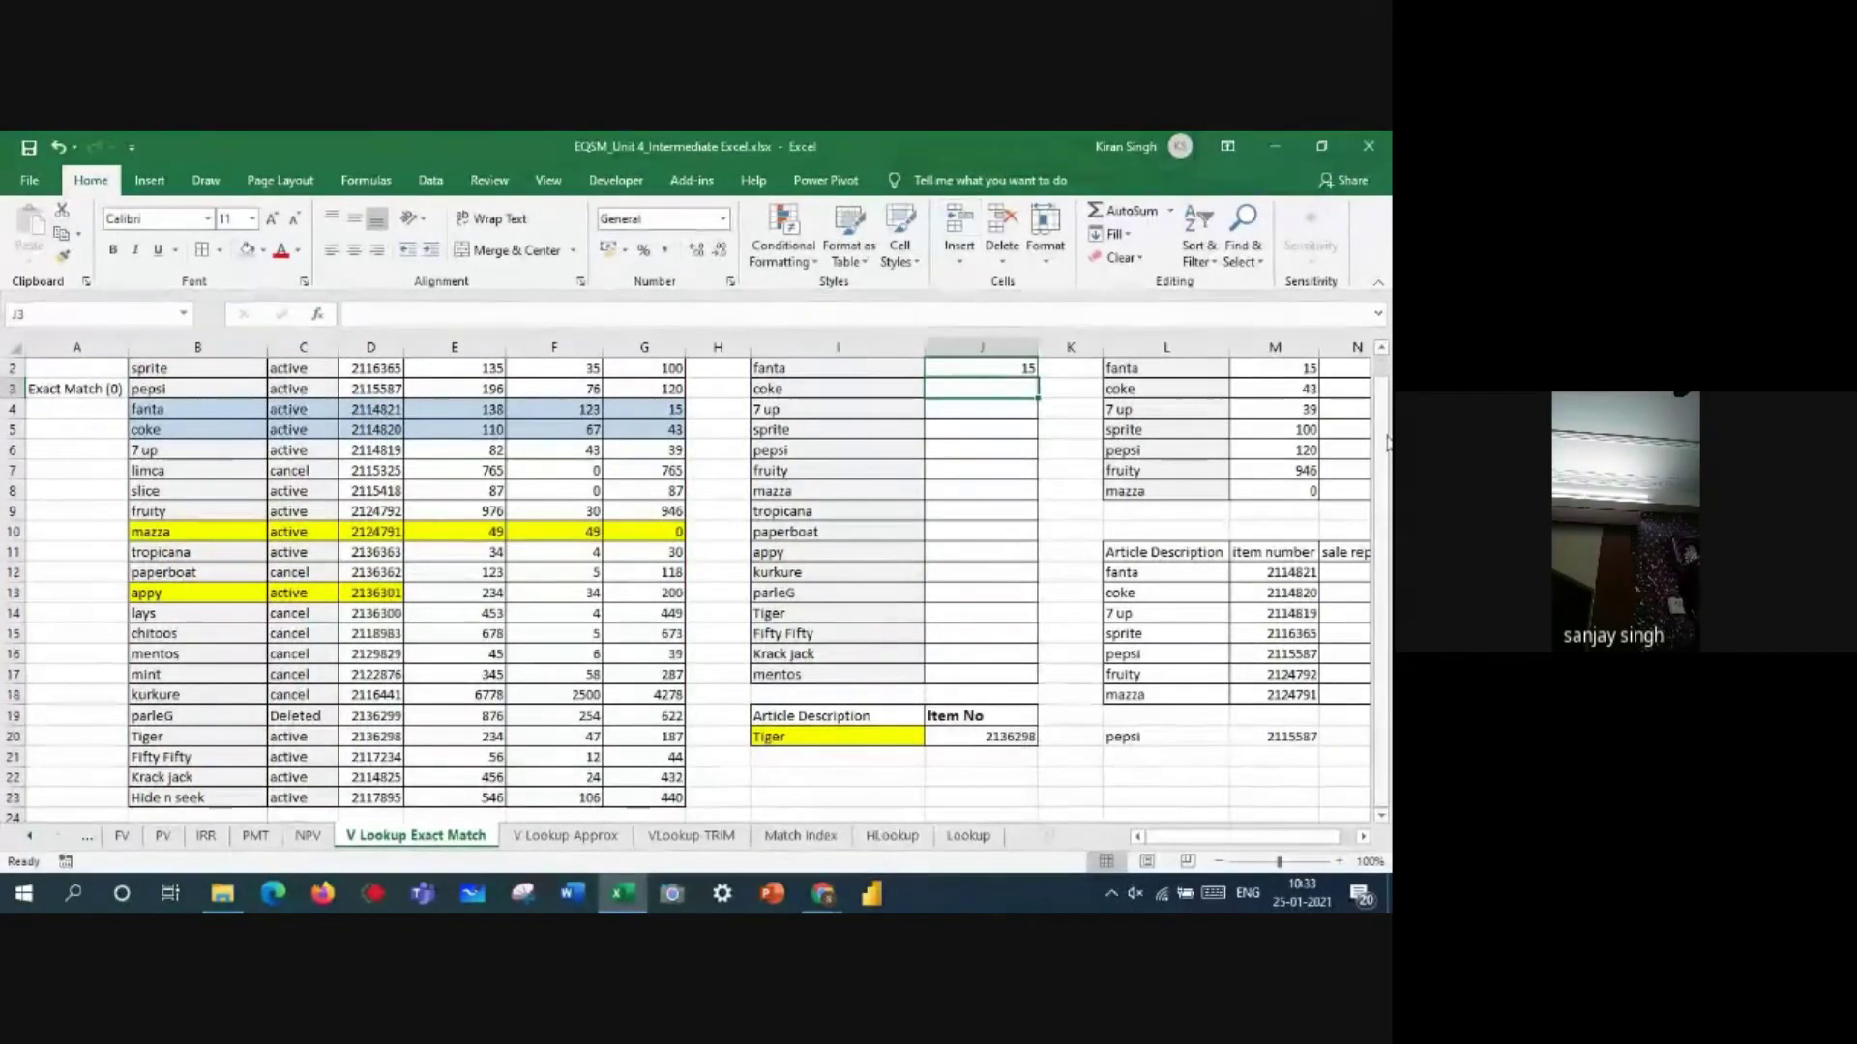
- Copy J2's VLOOKUP formula down through J17 and check the lookup range in the copied formulas
scroll(1373, 465, "up", 1)
left_click(967, 394)
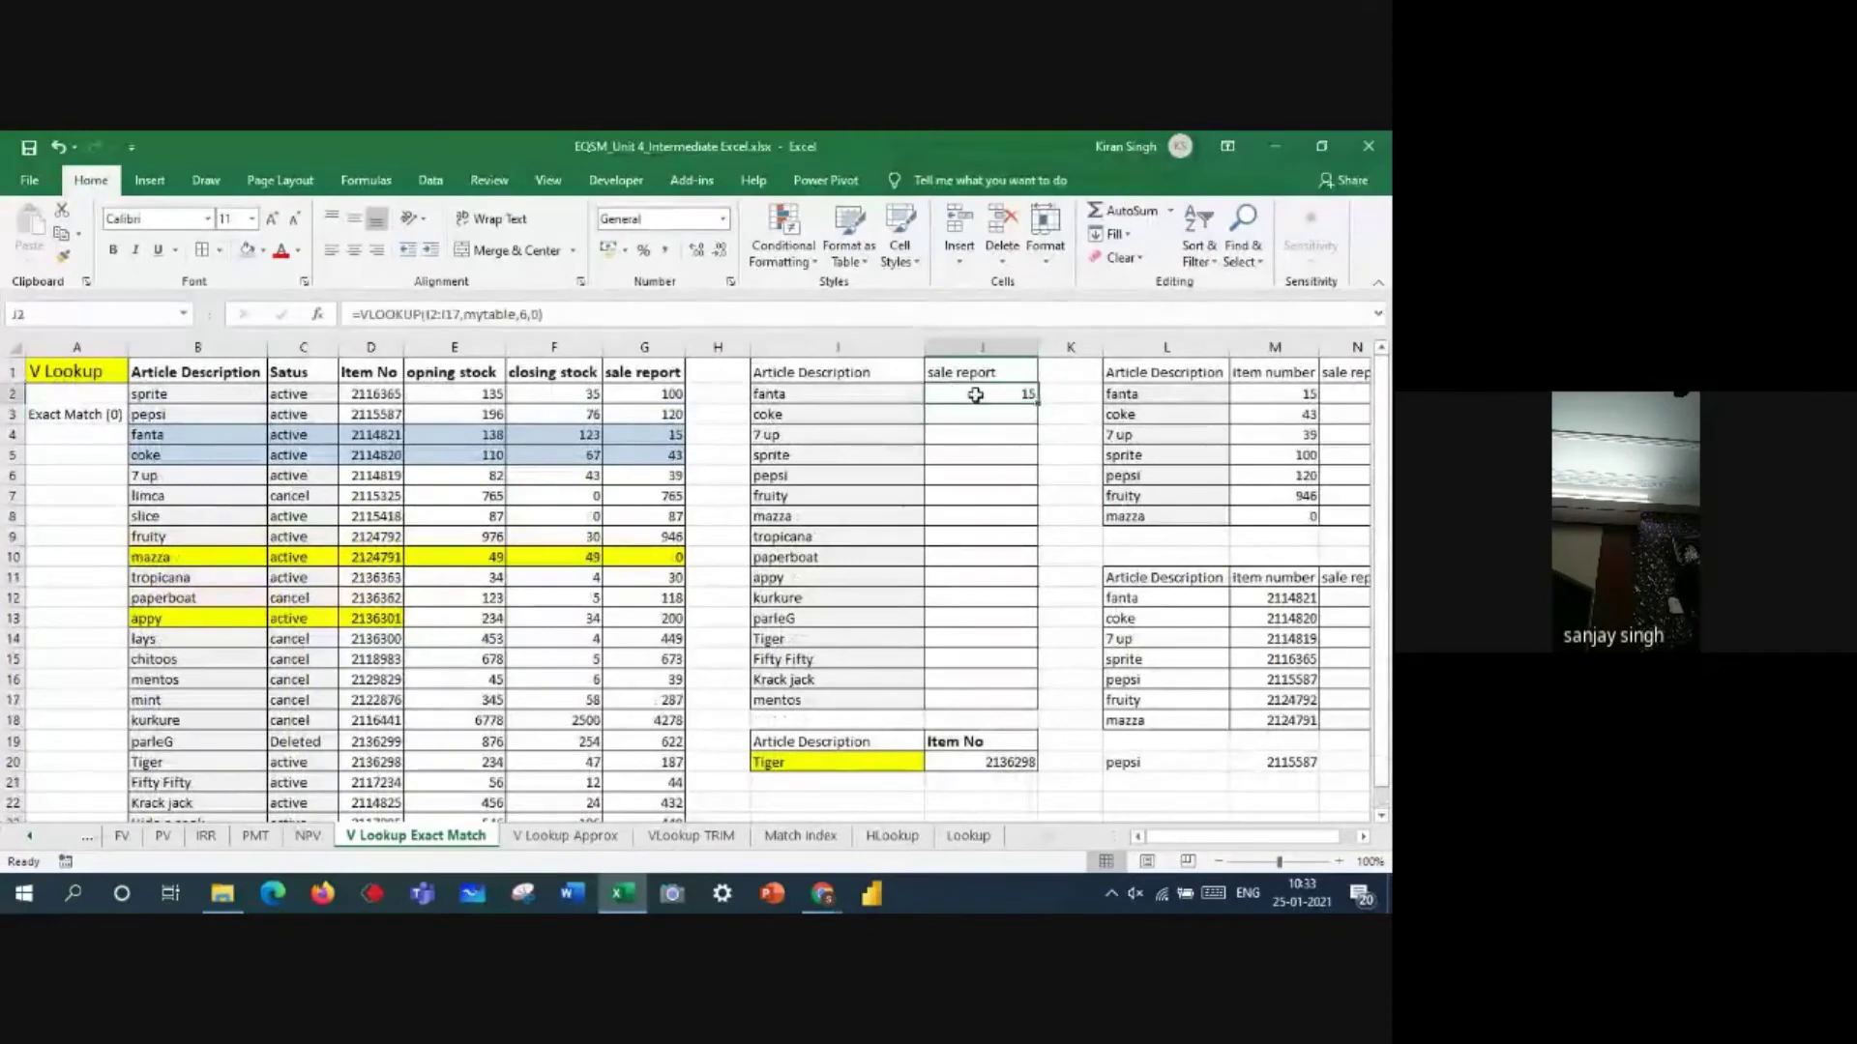
double_click(1037, 403)
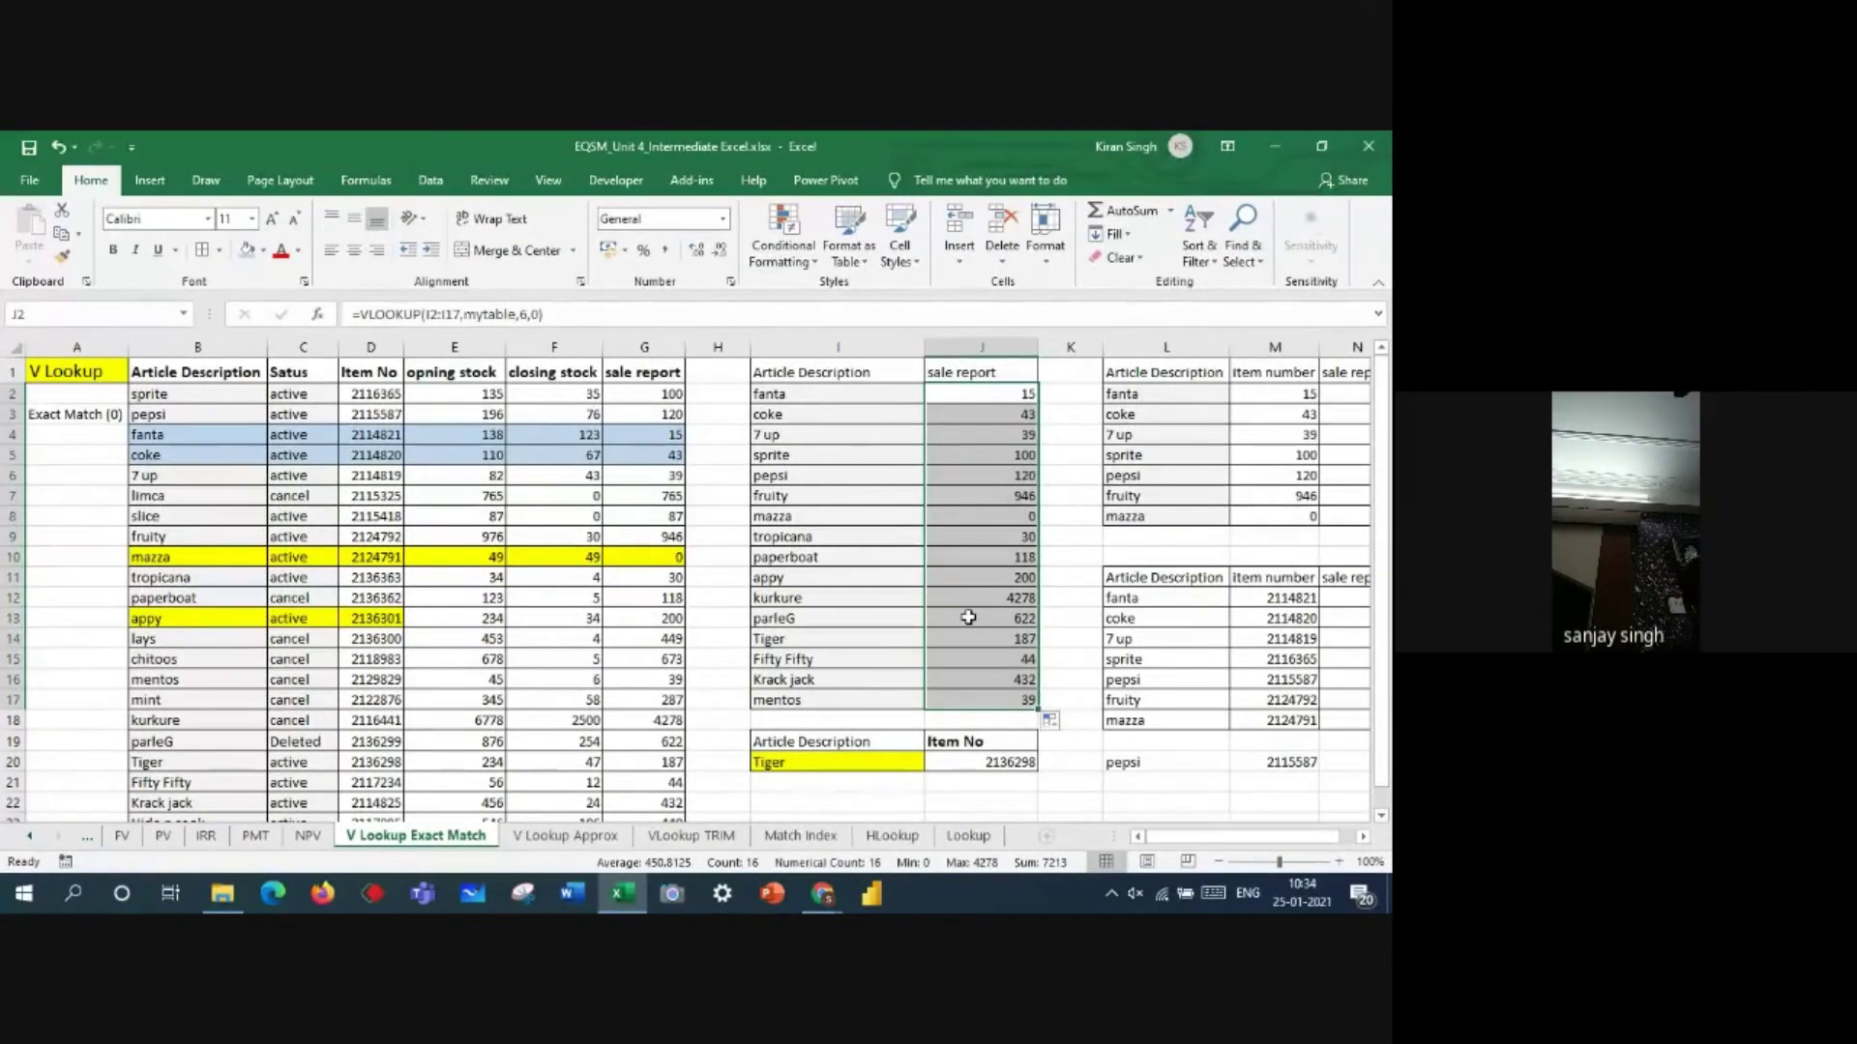
left_click(960, 558)
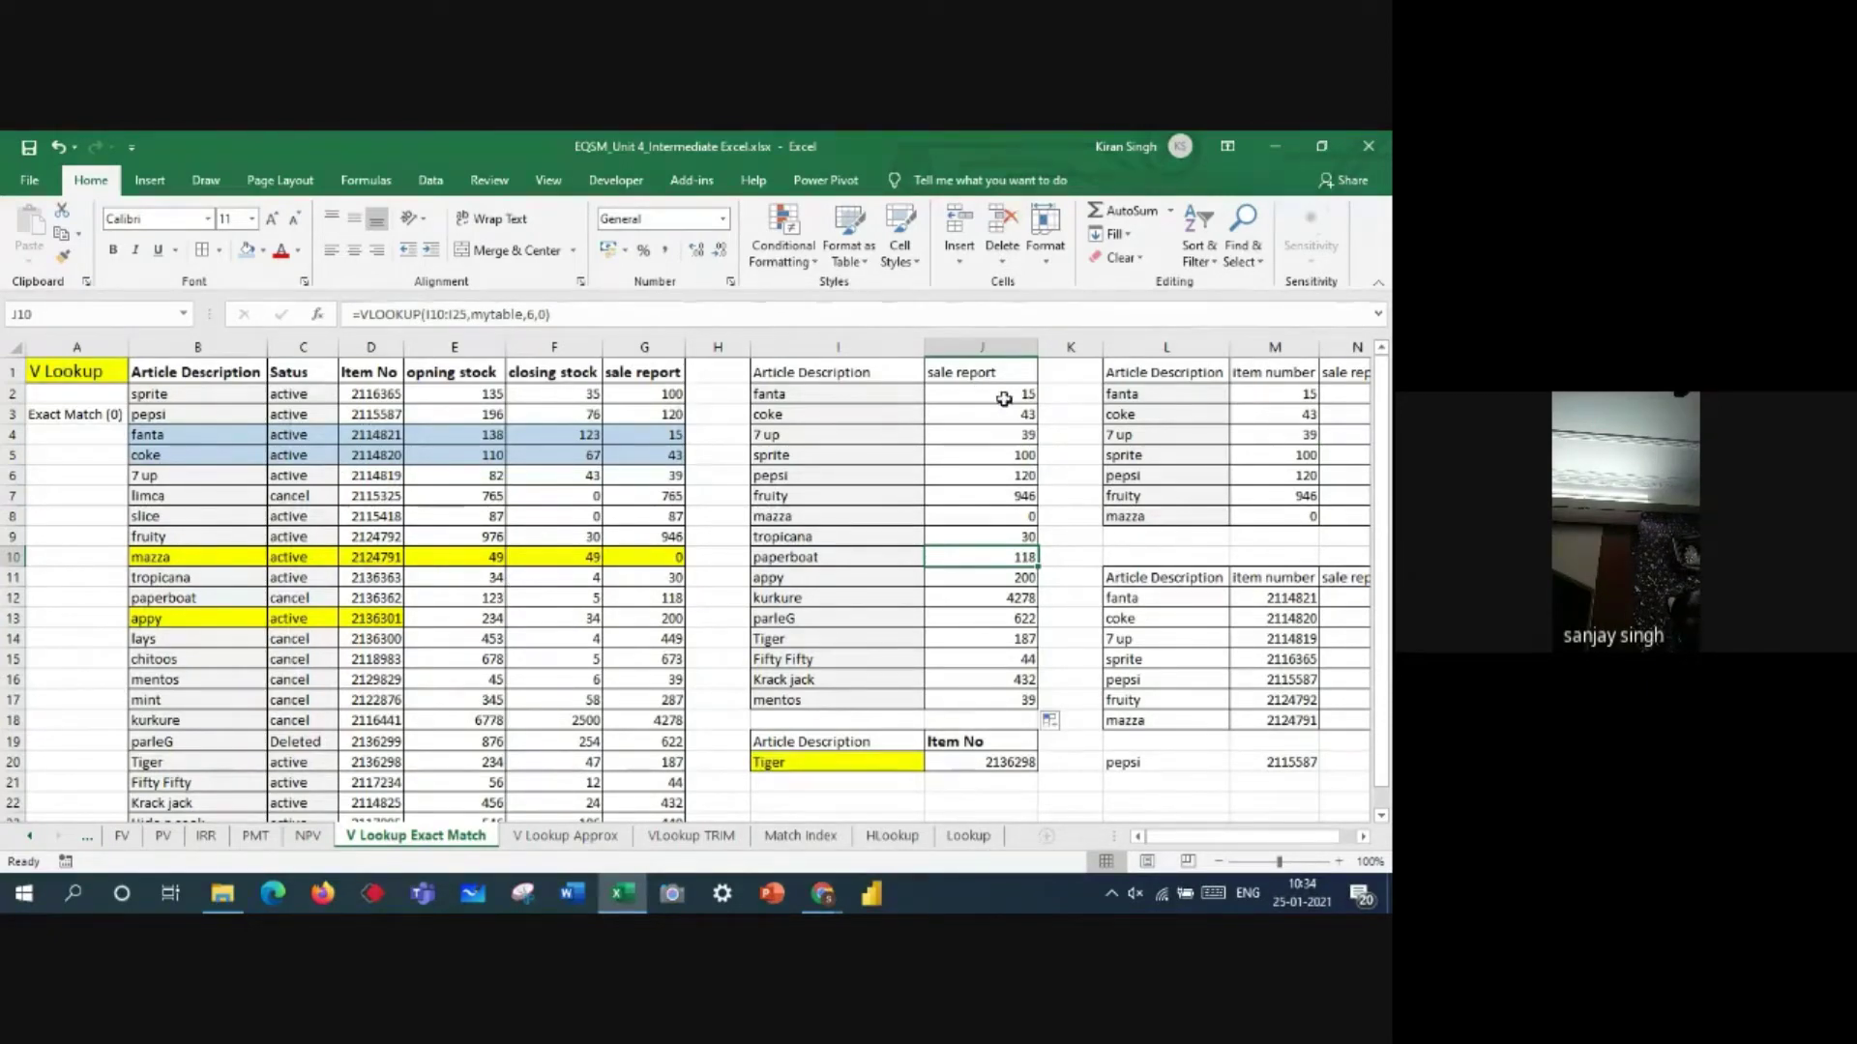
left_click_drag(992, 601, 992, 698)
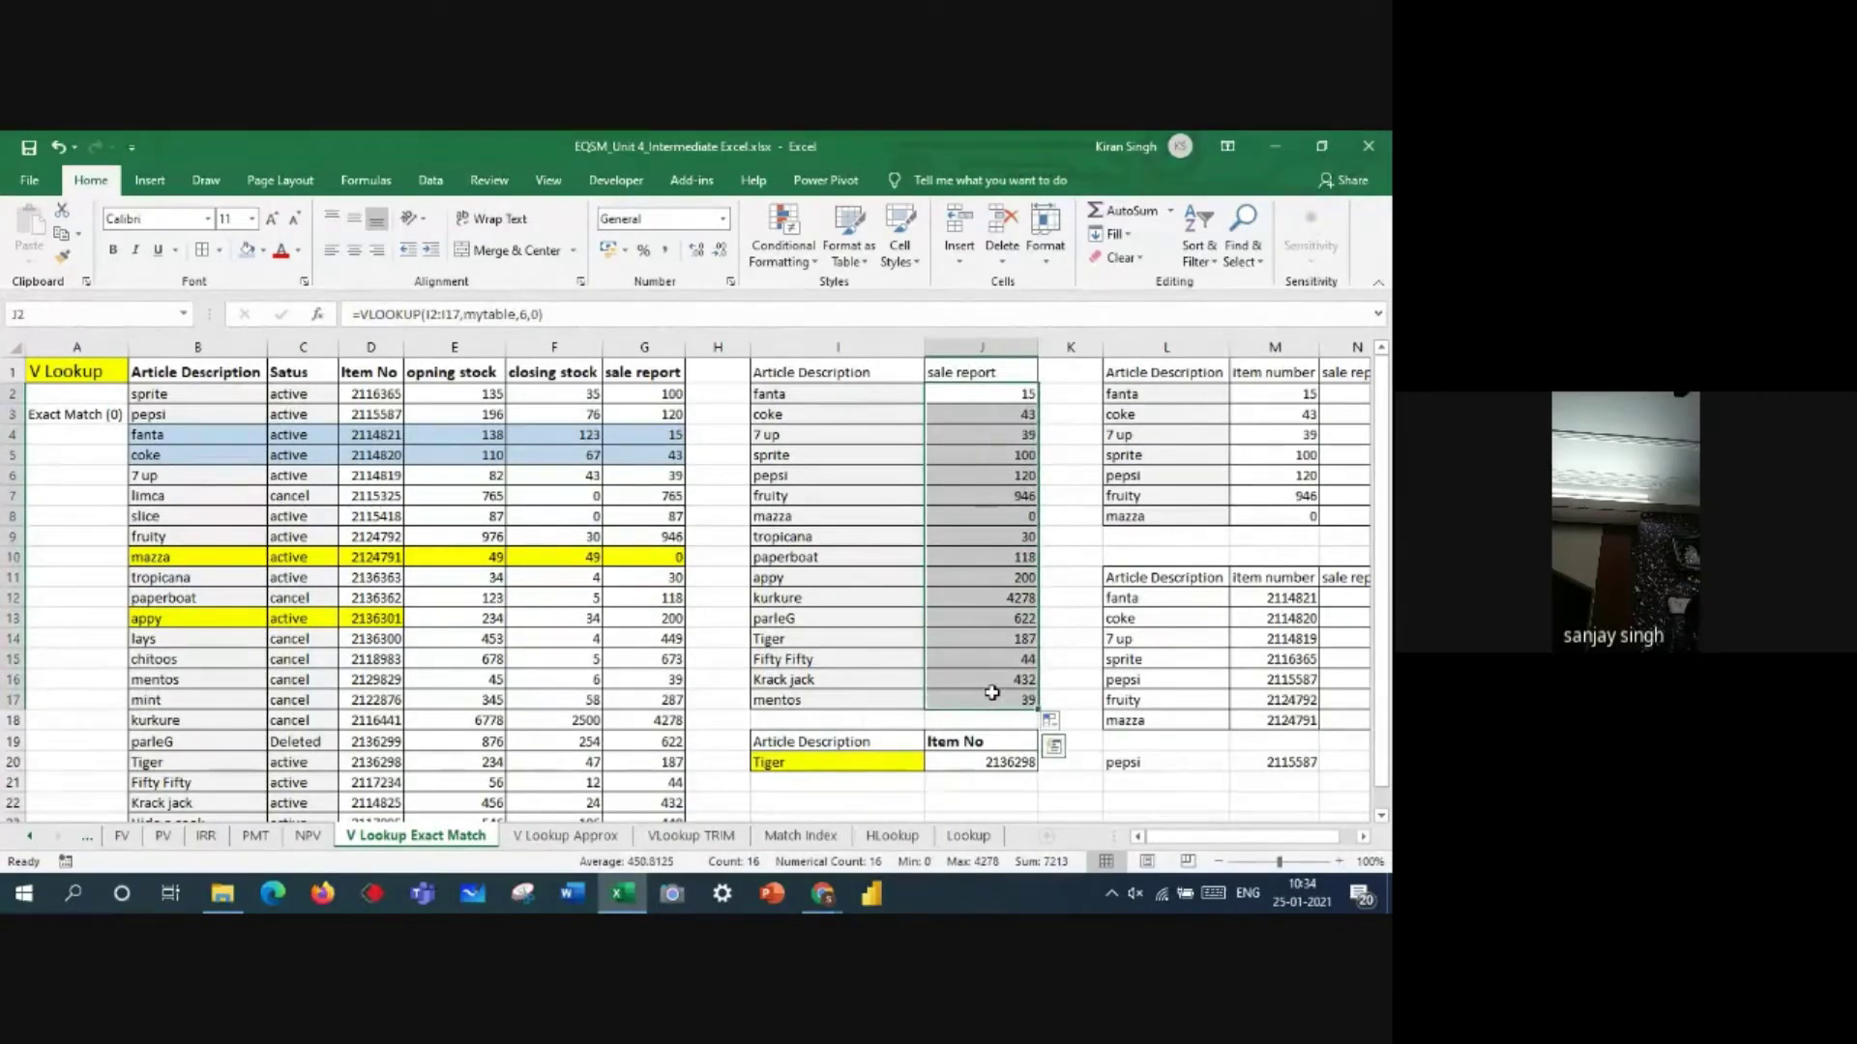
left_click(1006, 394)
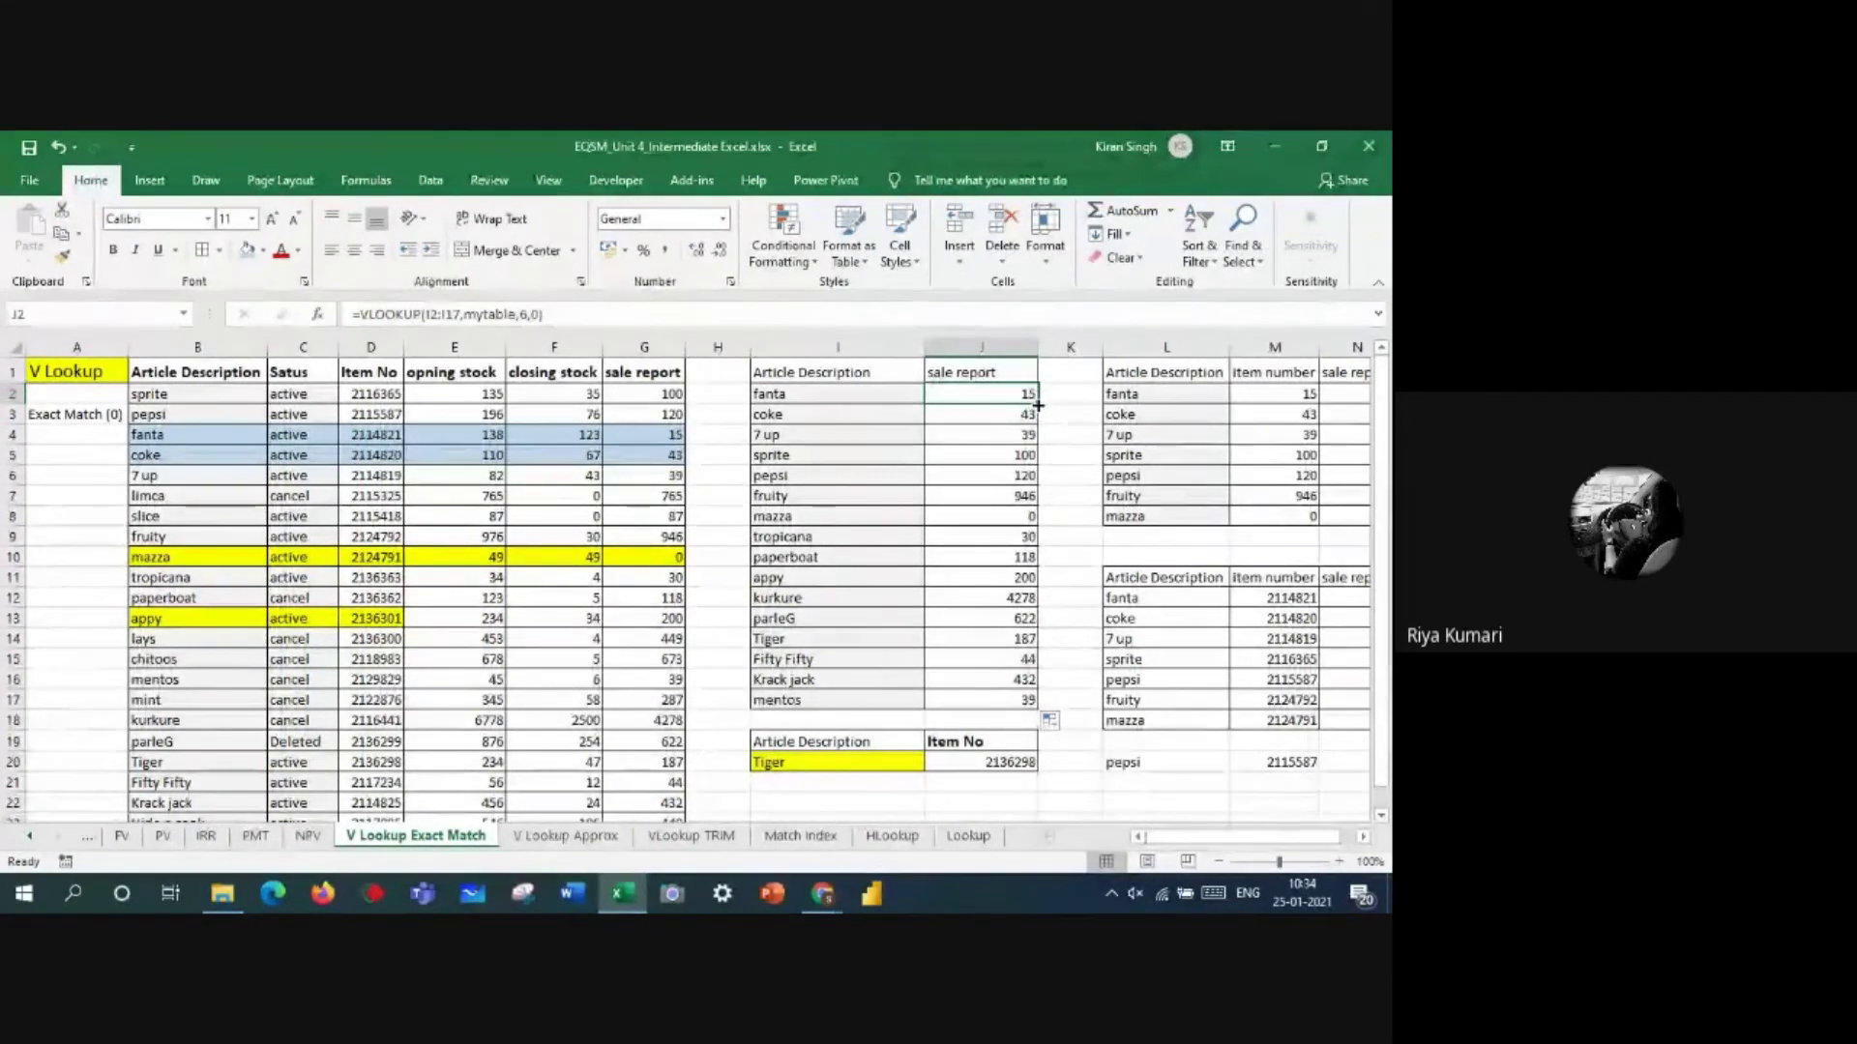
- Delete the copied VLOOKUP formulas from the sale report column, J2 through J17
left_click_drag(977, 392, 966, 692)
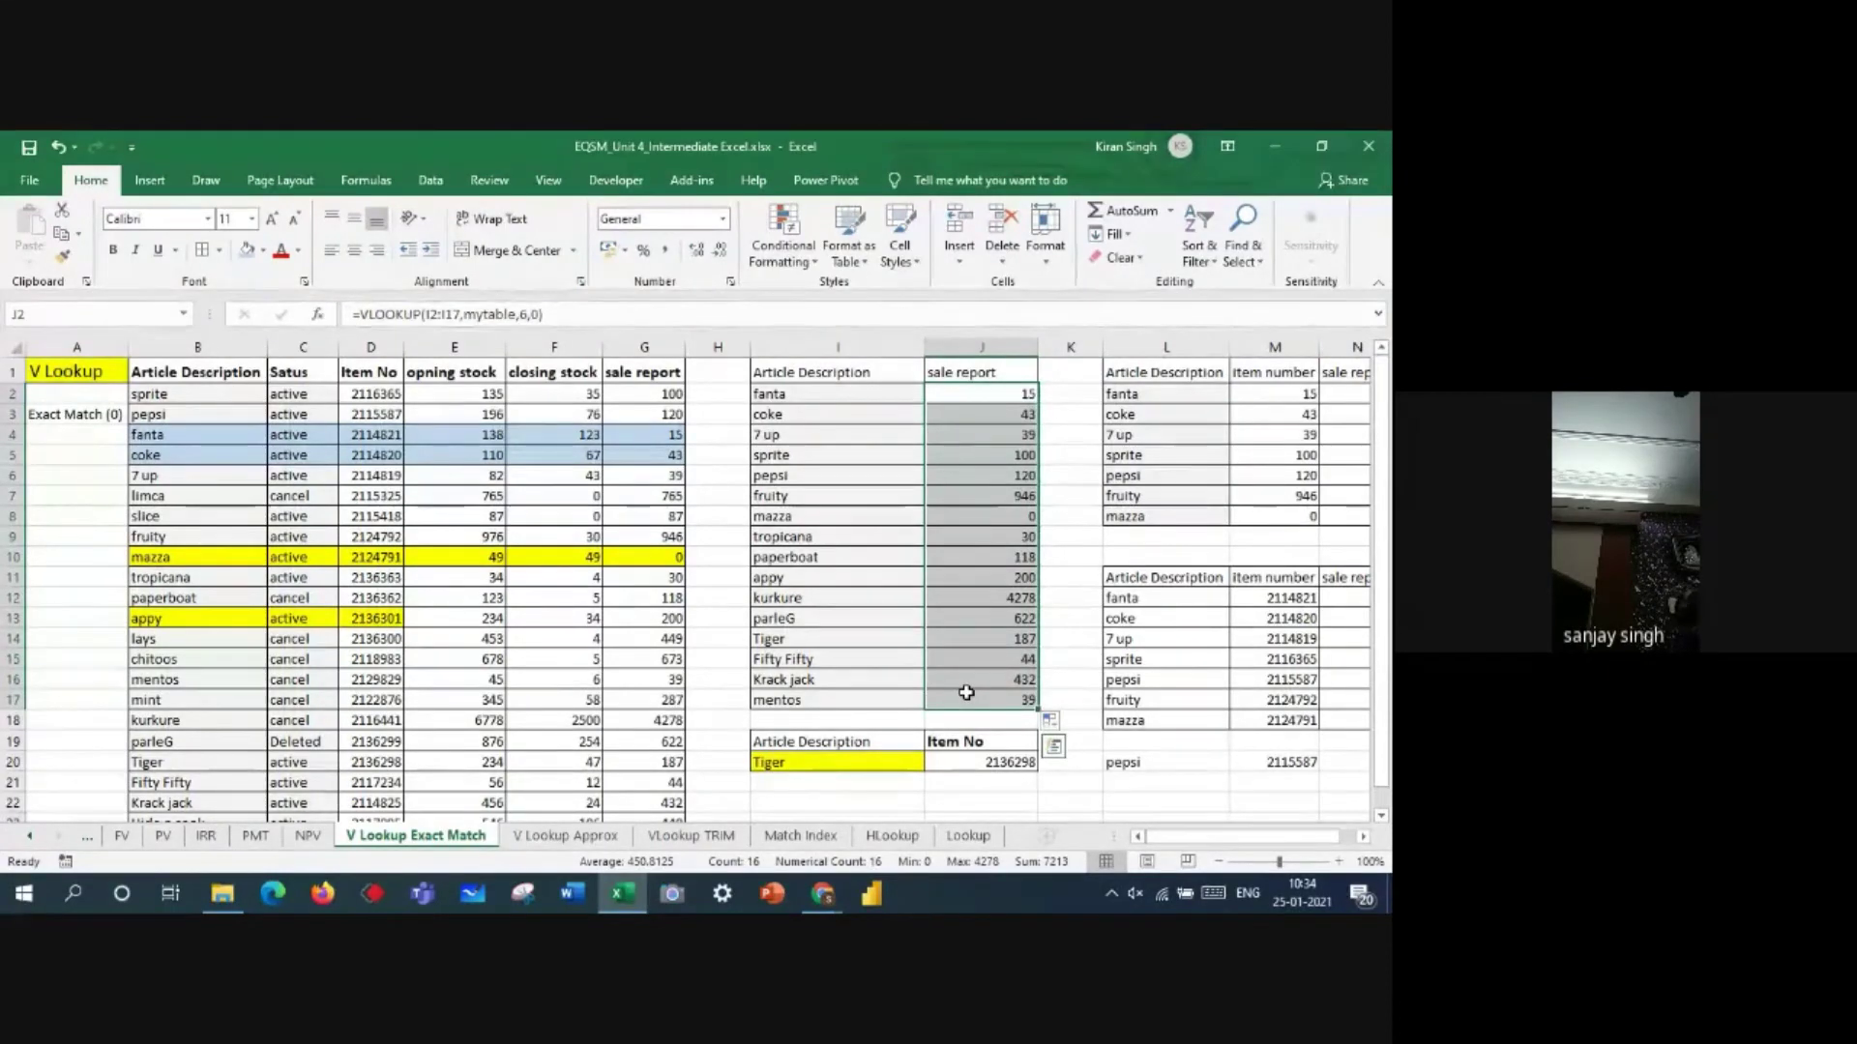
key("Delete")
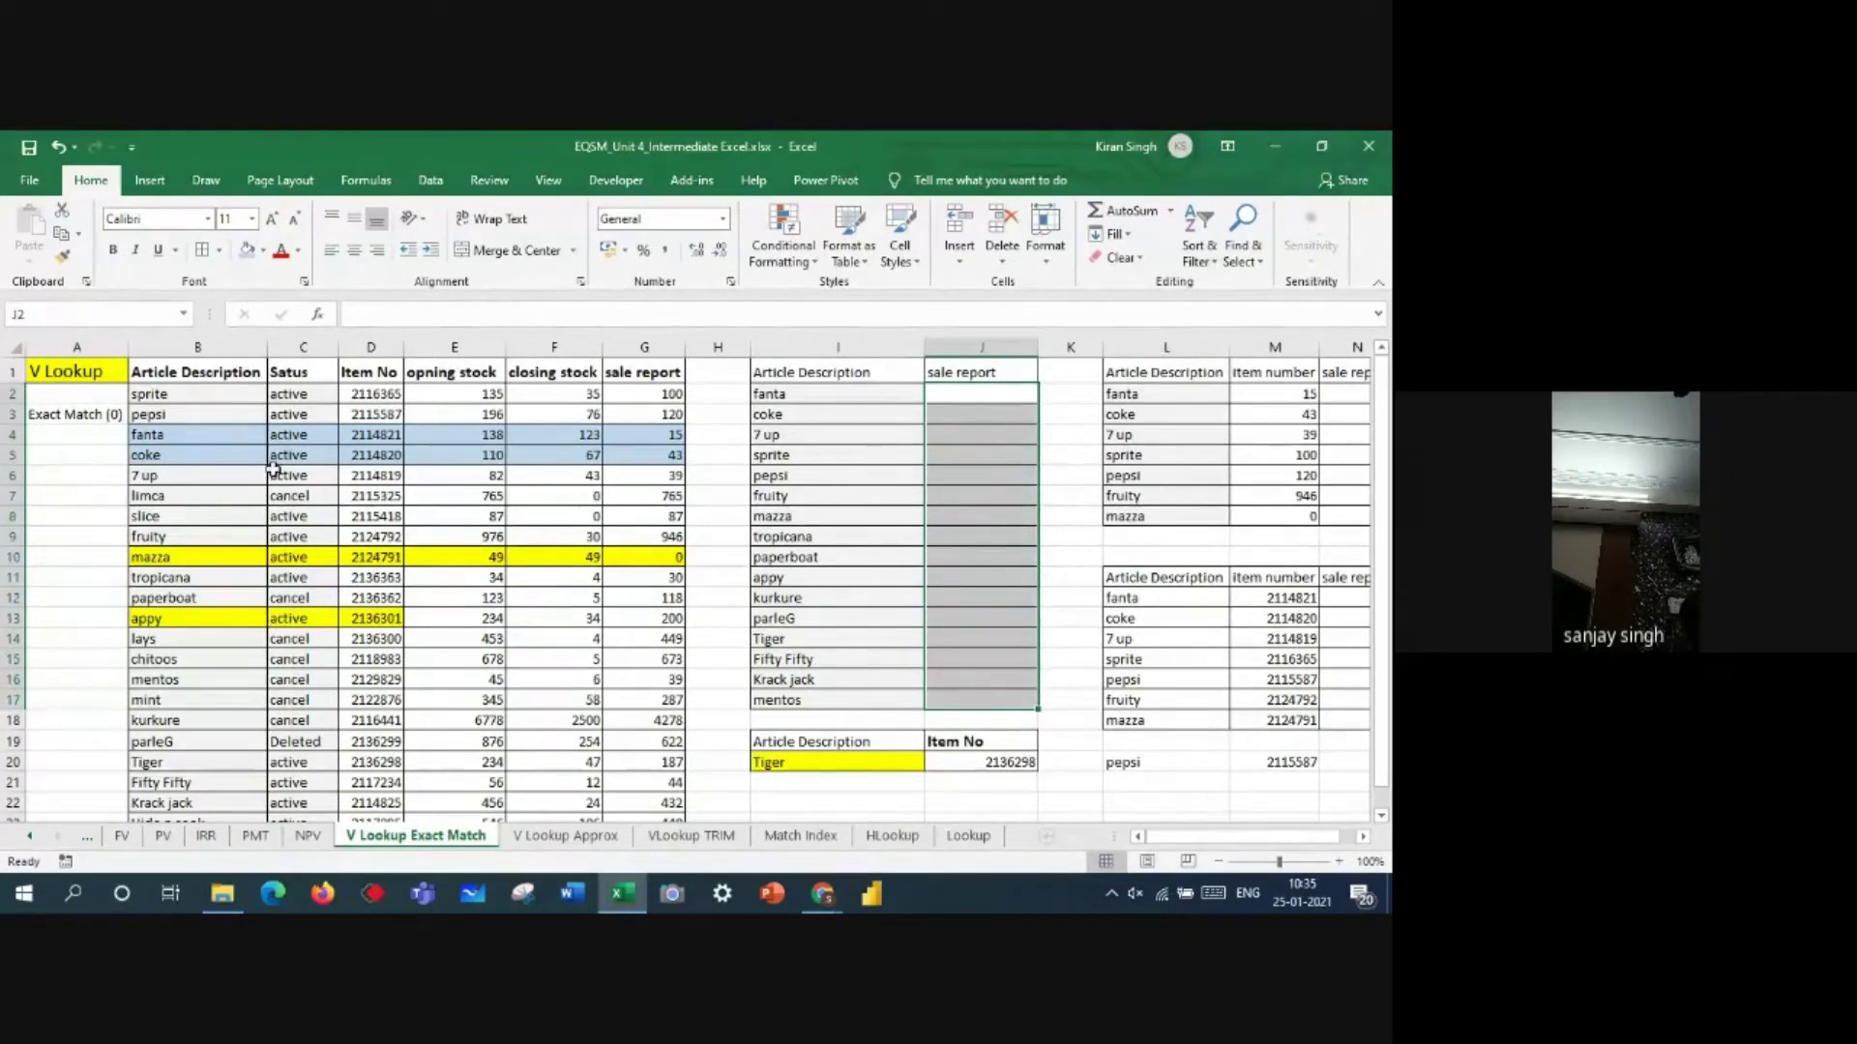
- Review the article names in column B and the source data table from Article Description to sale report
left_click_drag(155, 394, 170, 759)
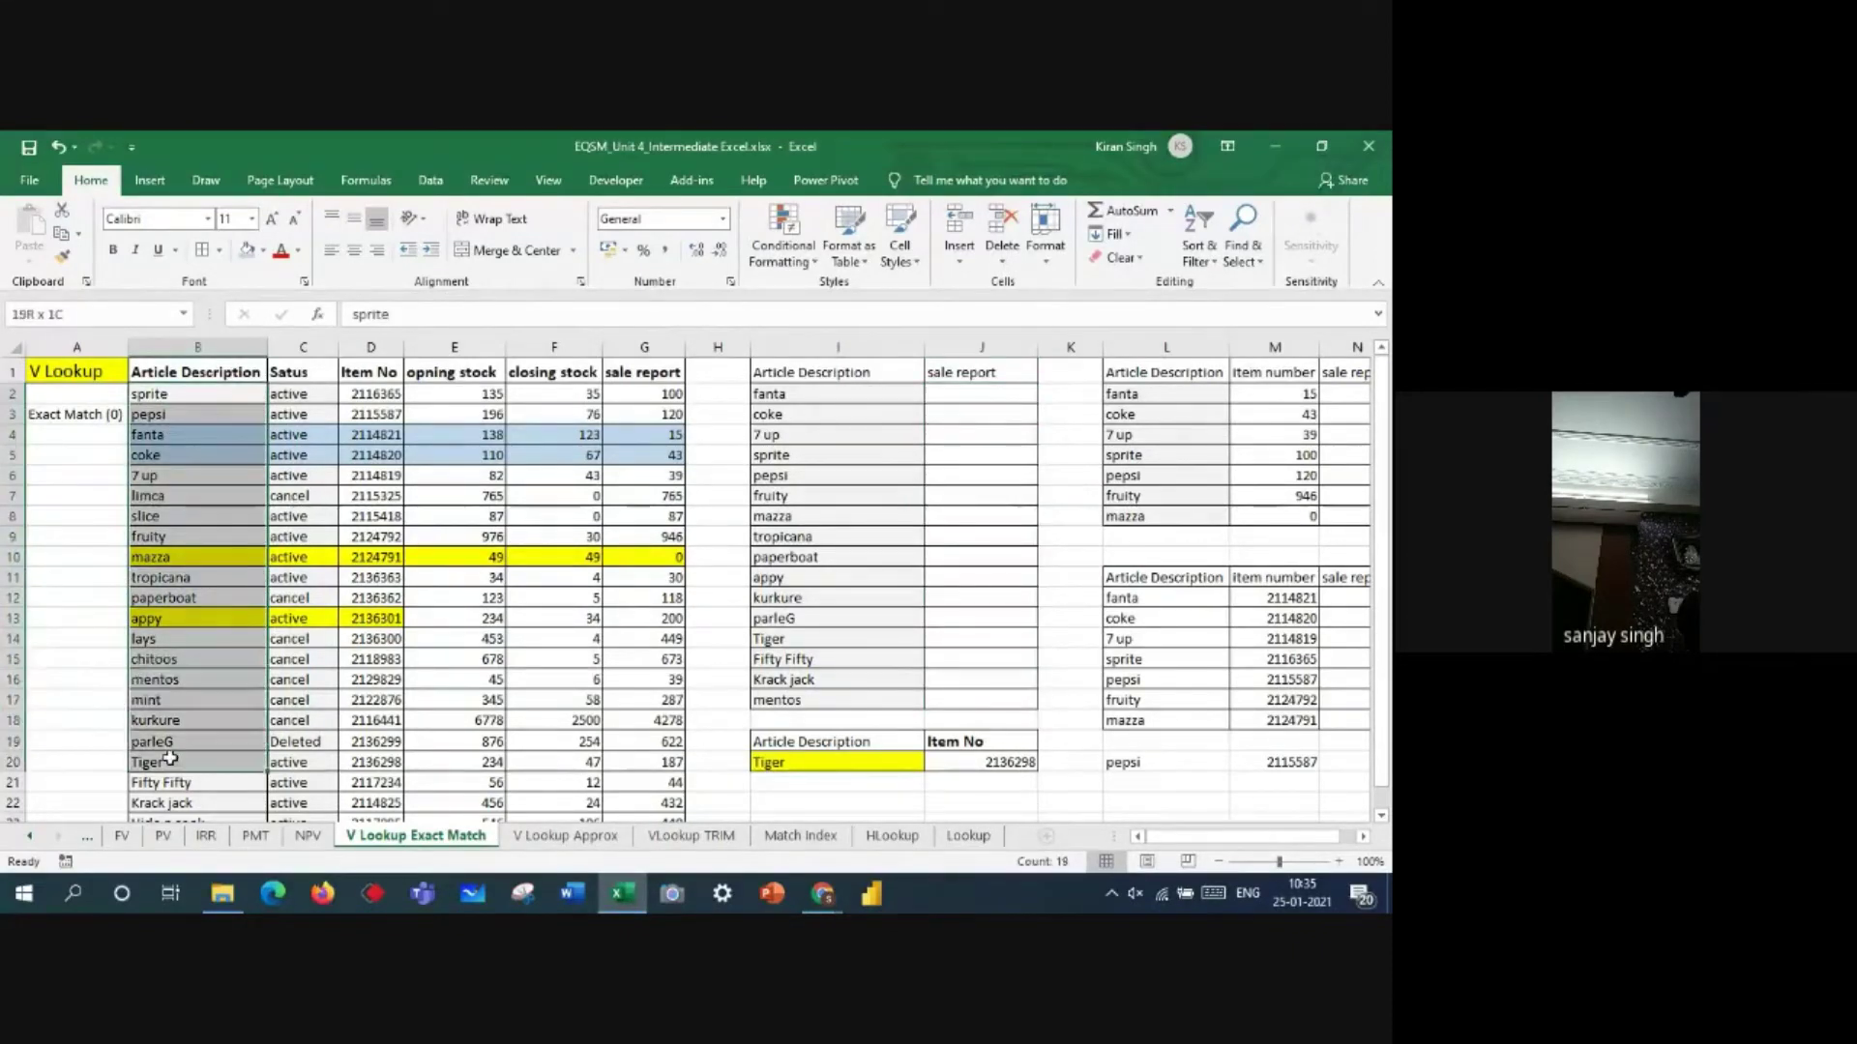
left_click(1008, 394)
left_click_drag(190, 367, 636, 694)
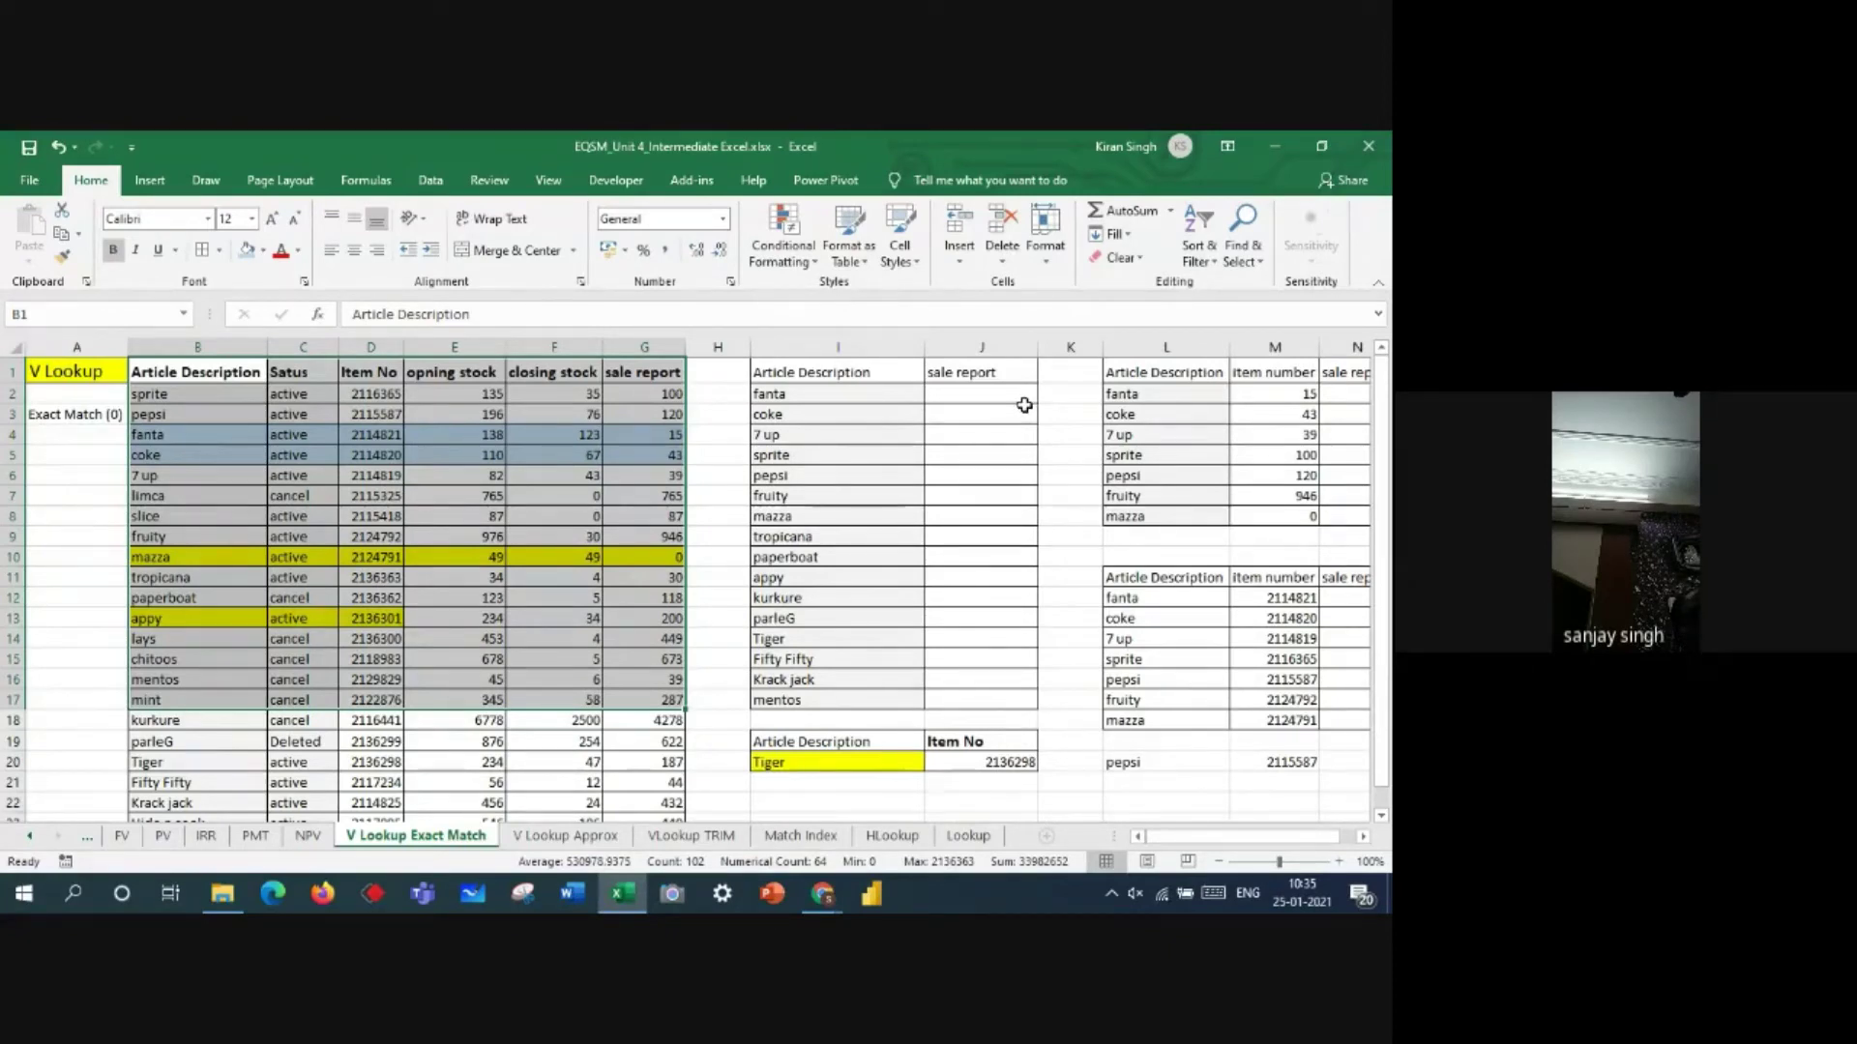
- Search for vlookup in the function list and insert the VLOOKUP function in J2
left_click(955, 393)
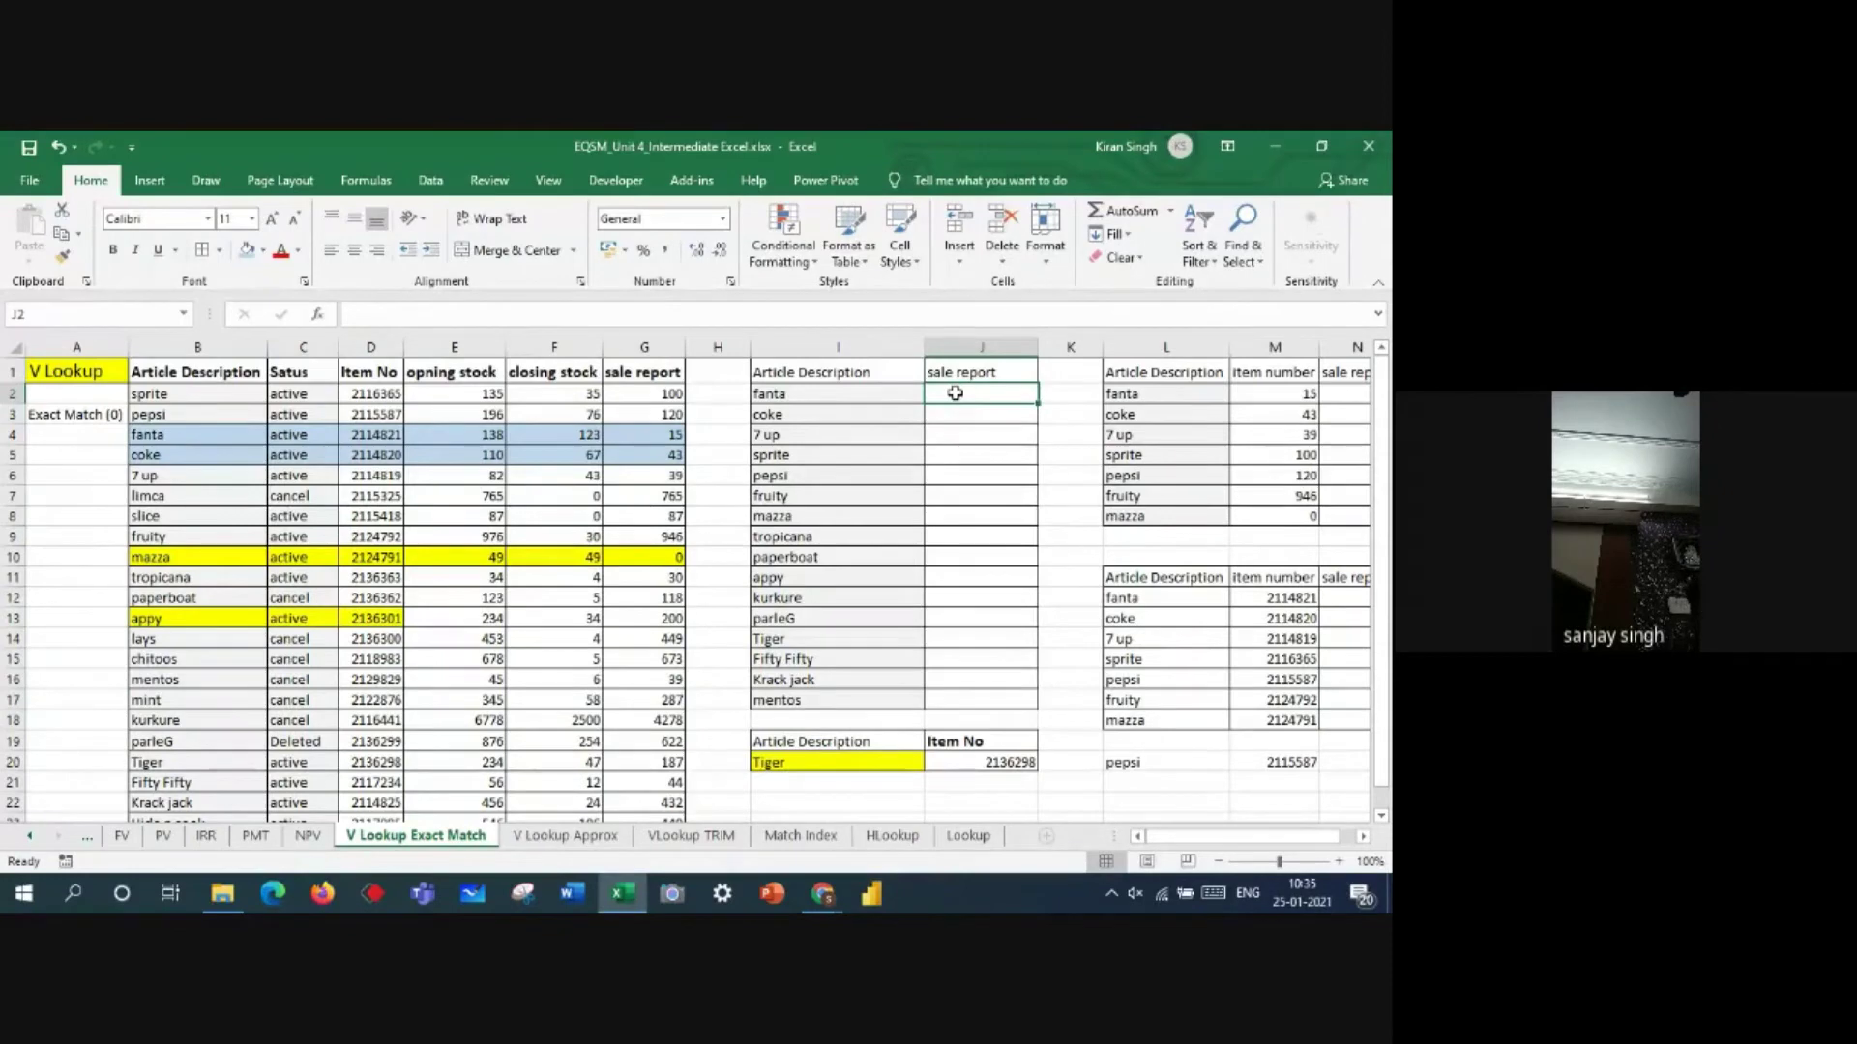
left_click(320, 315)
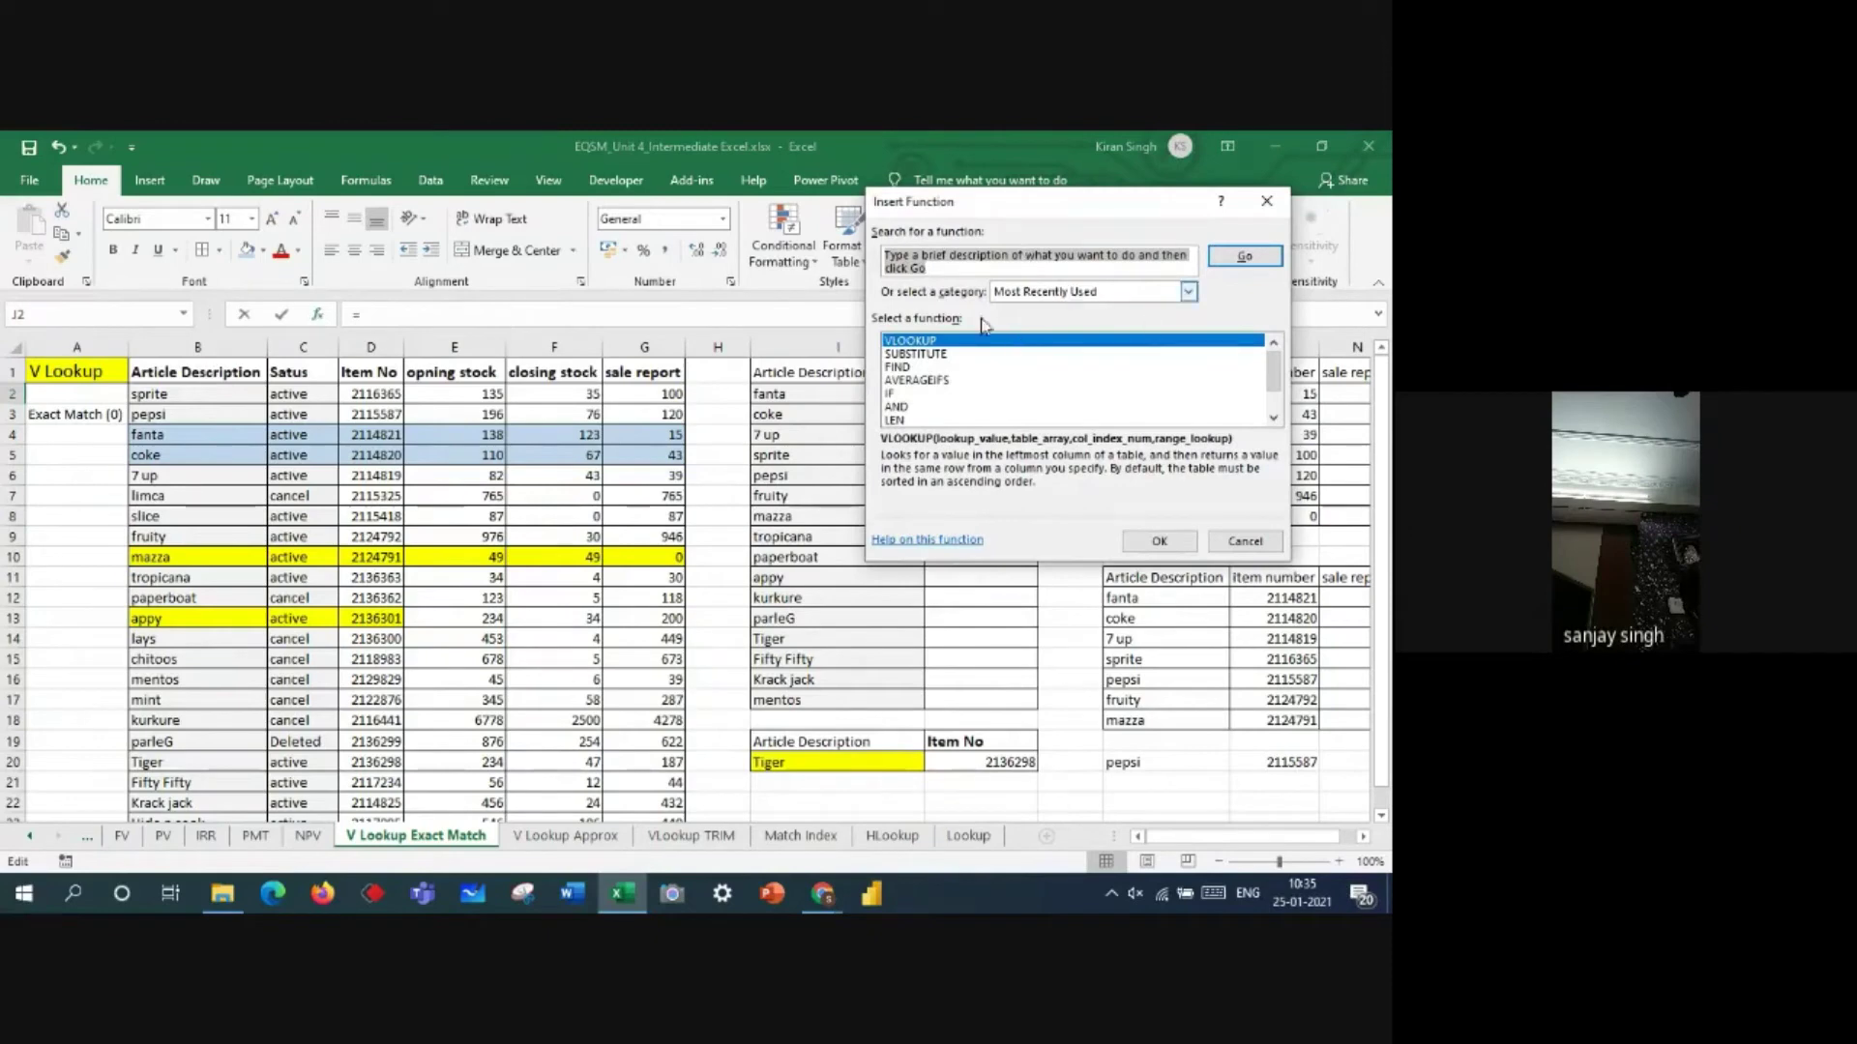
left_click_drag(935, 267, 886, 255)
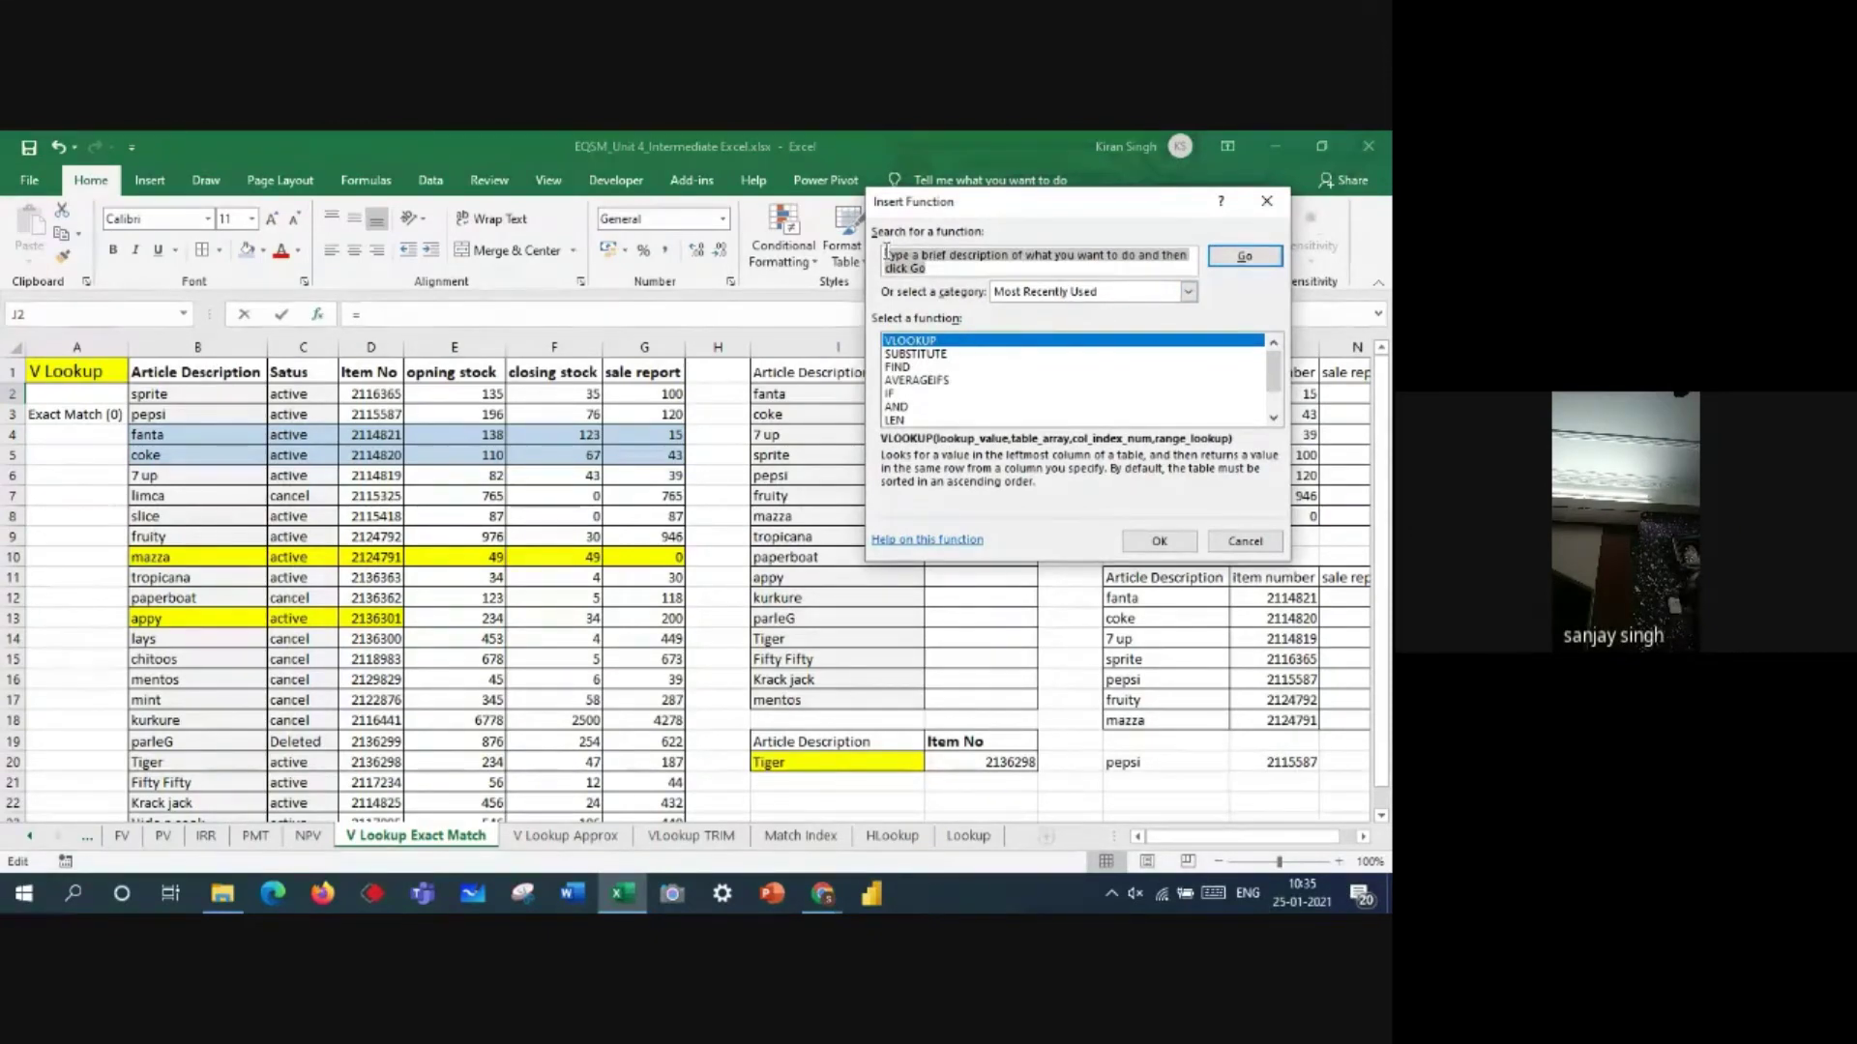
key("BackSpace")
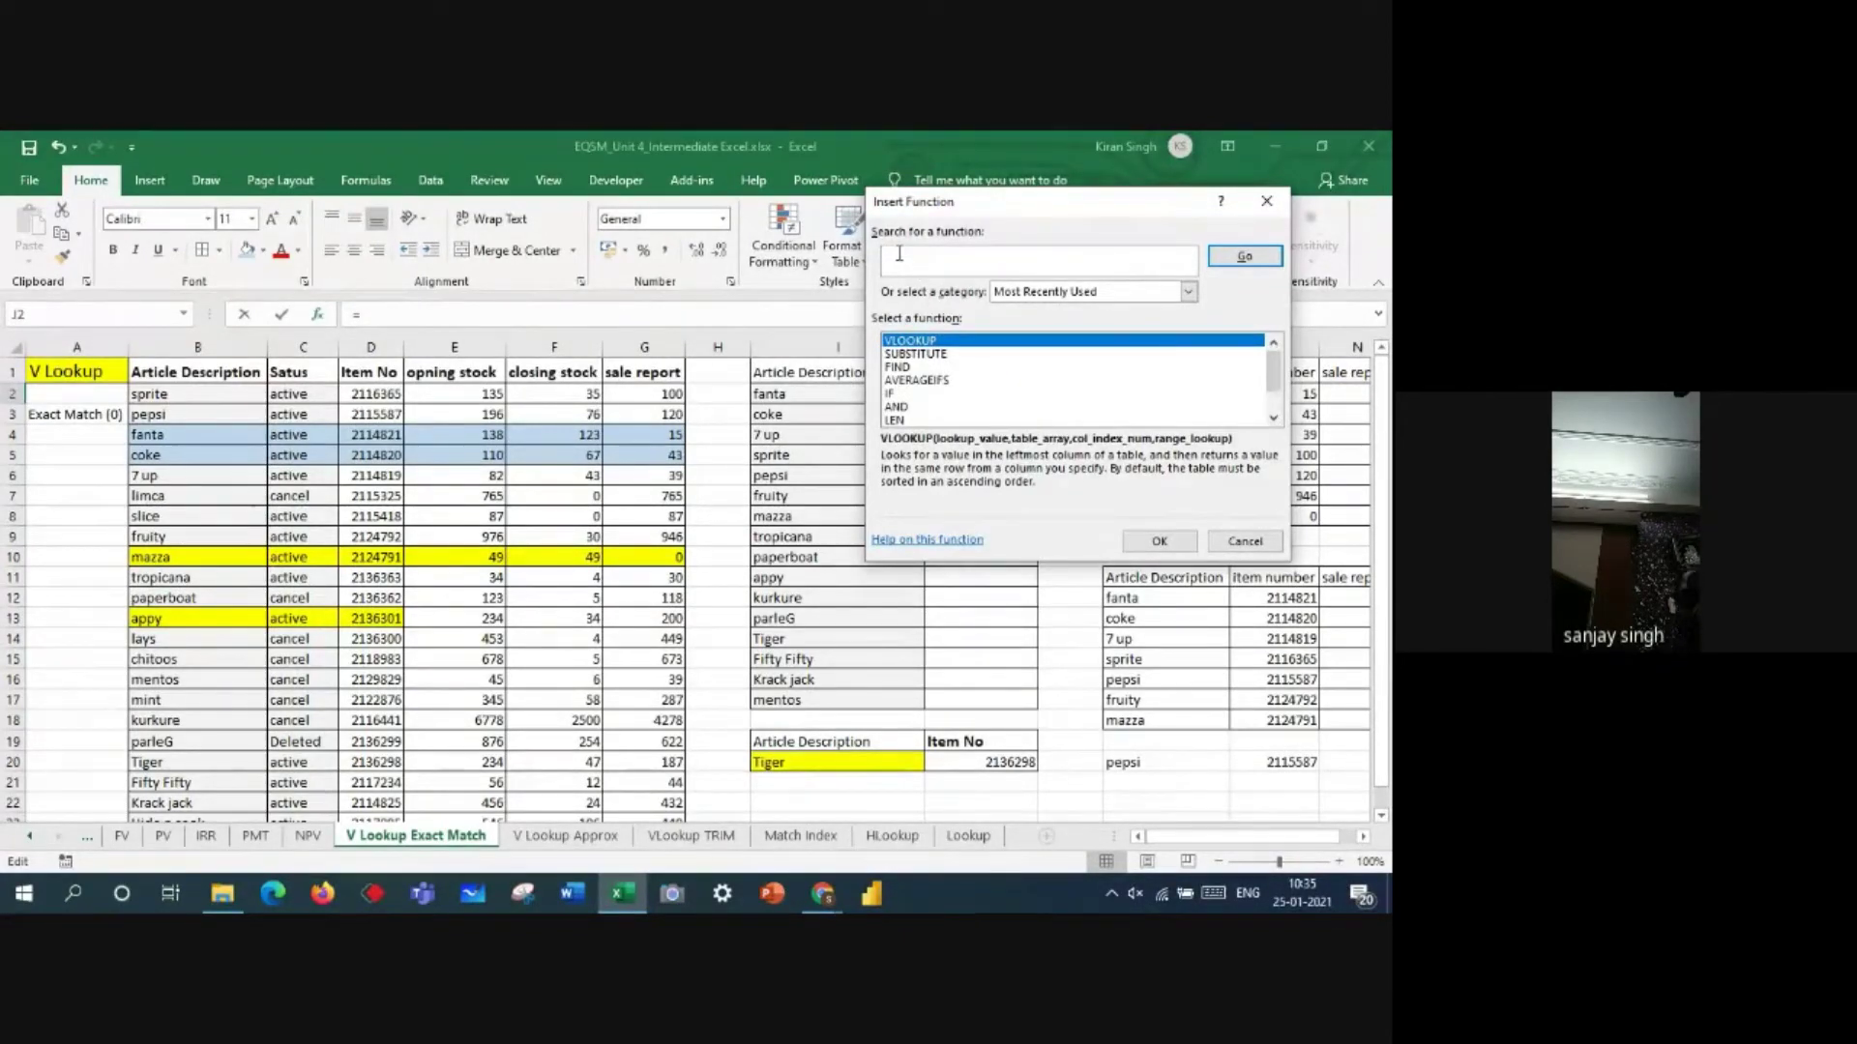
type("vlookup")
left_click(1160, 542)
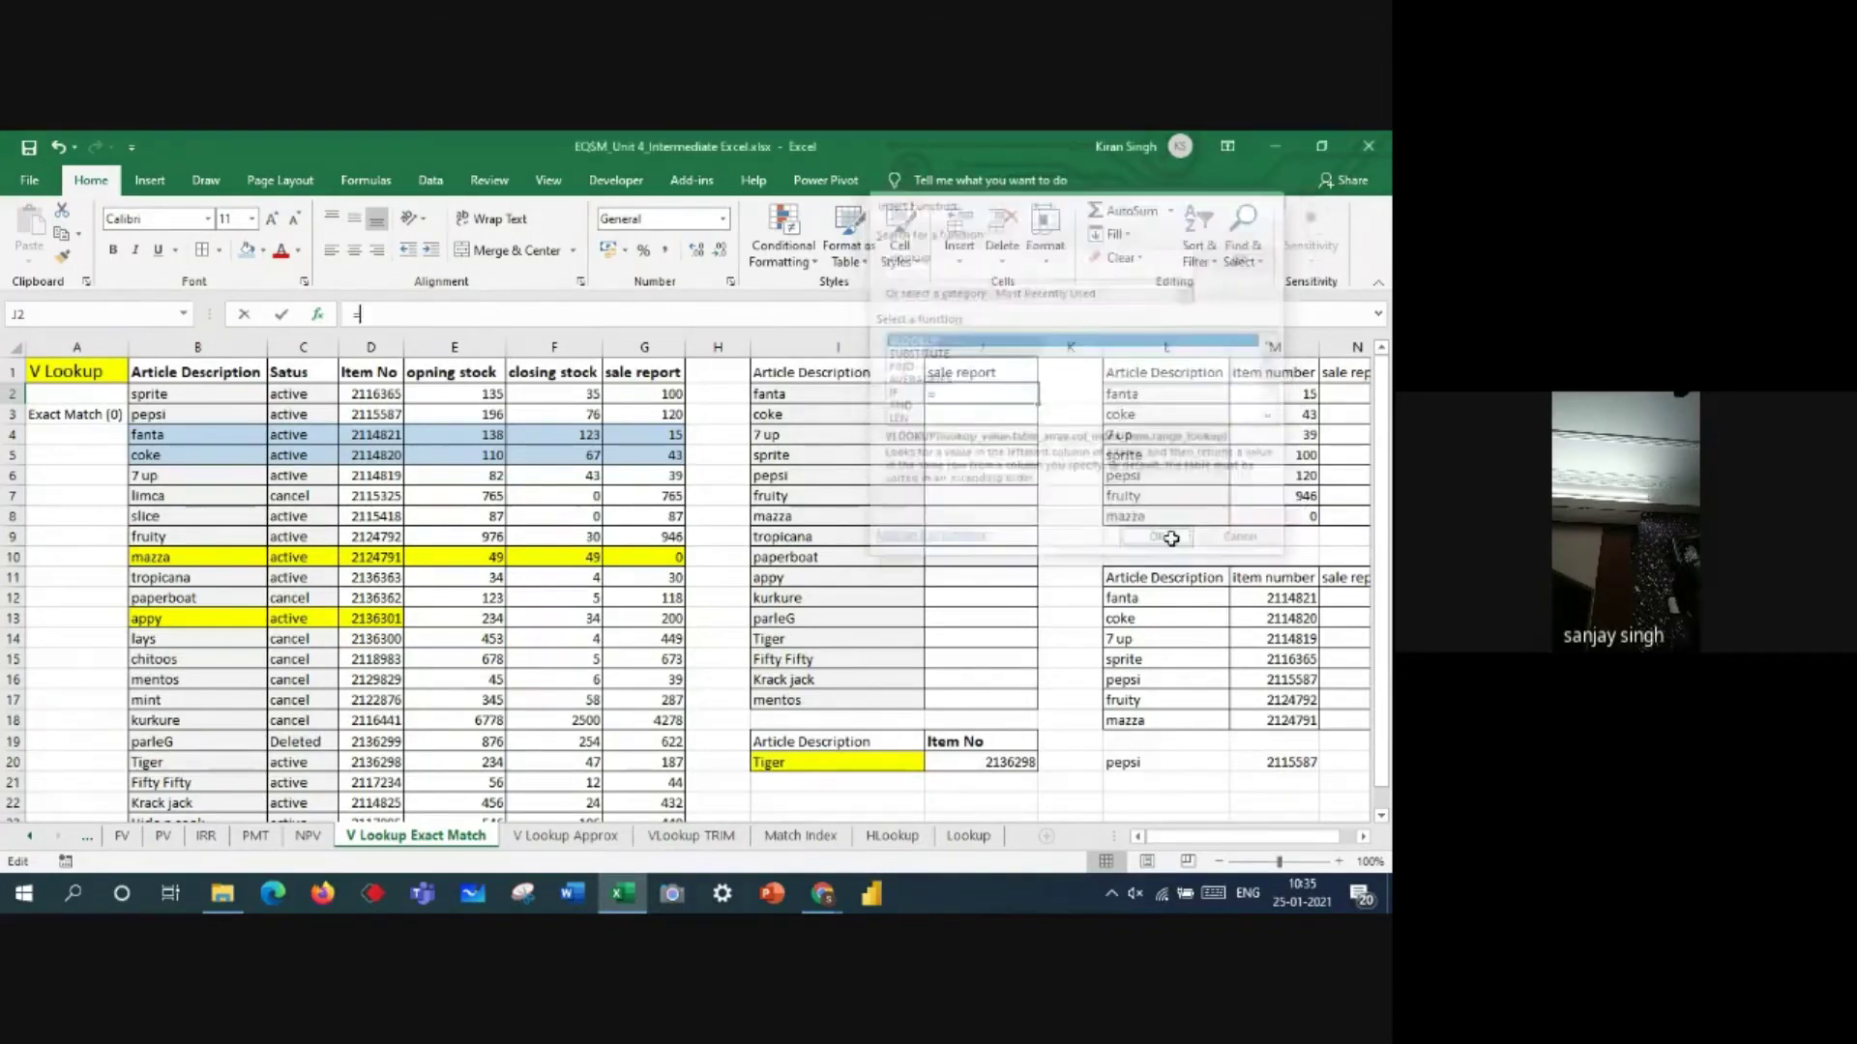
- Set the VLOOKUP lookup value to I2:I17 and the table array to mytable, the full source table in columns B through G
left_click_drag(1013, 222, 1052, 220)
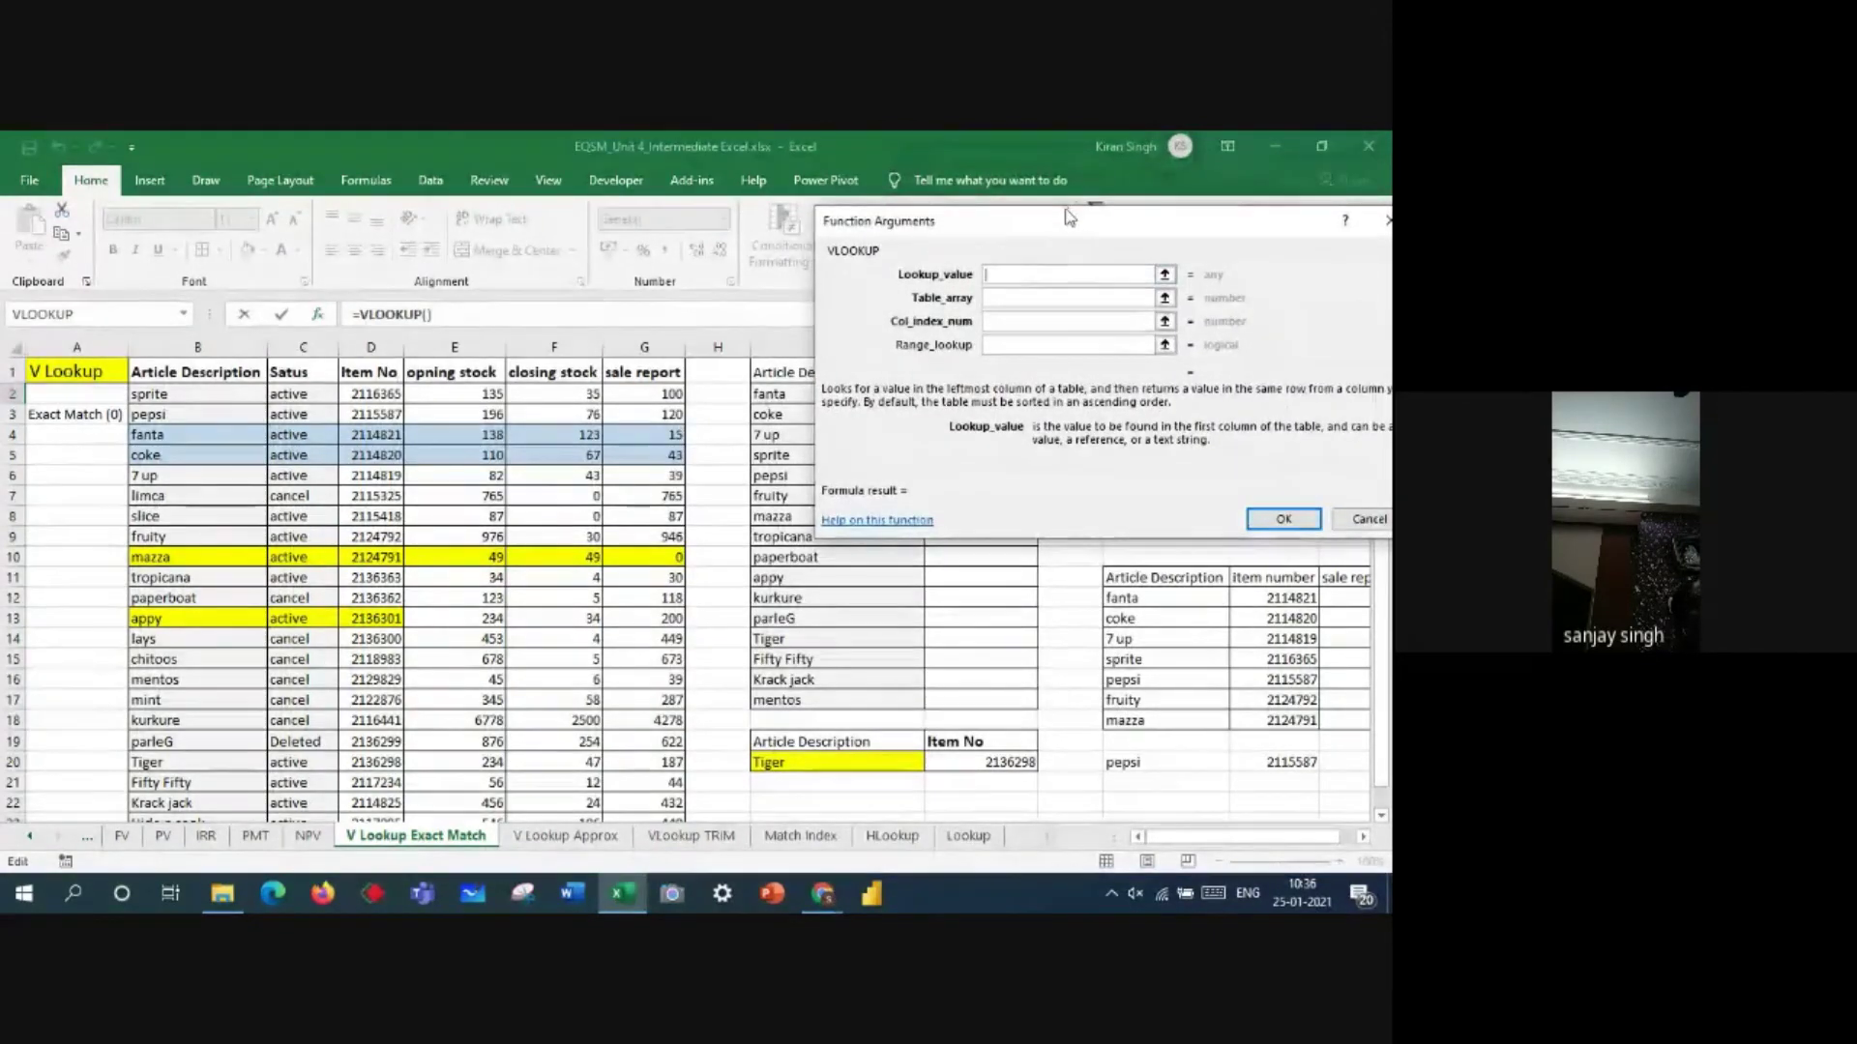
left_click_drag(1072, 229, 355, 314)
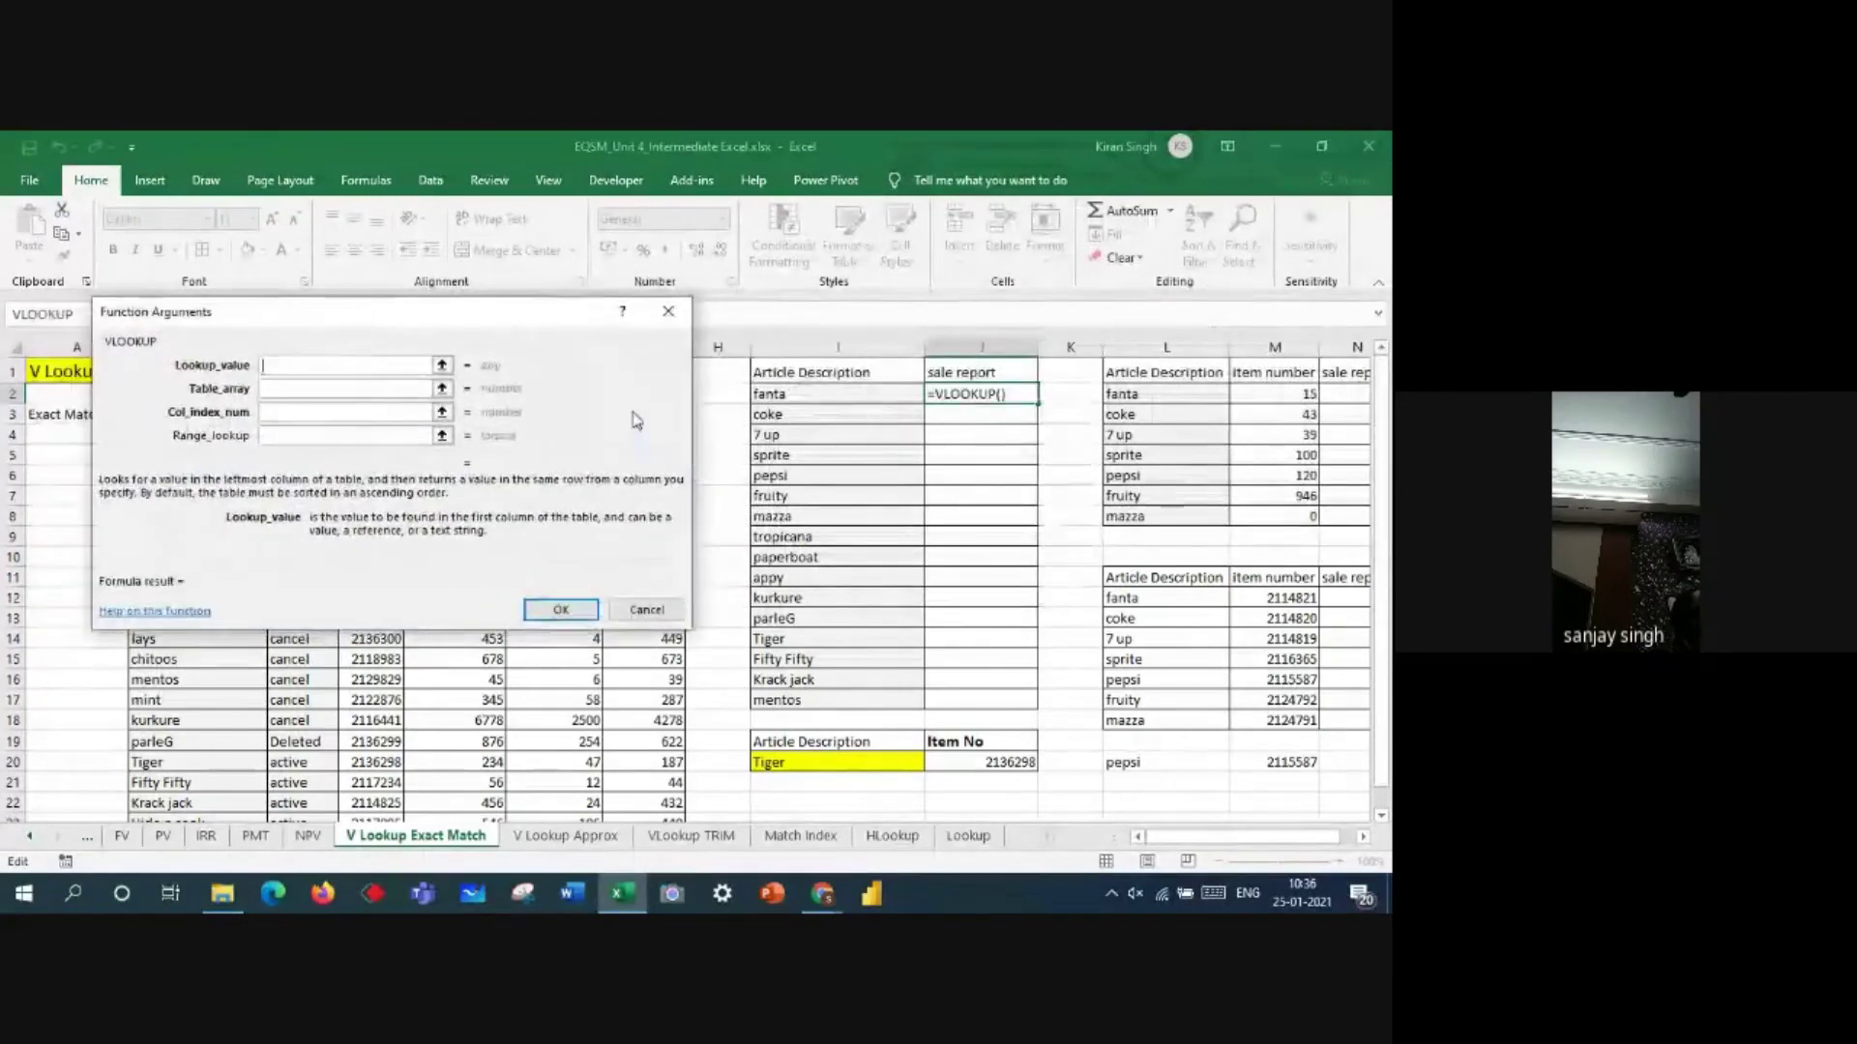
left_click_drag(809, 395, 809, 699)
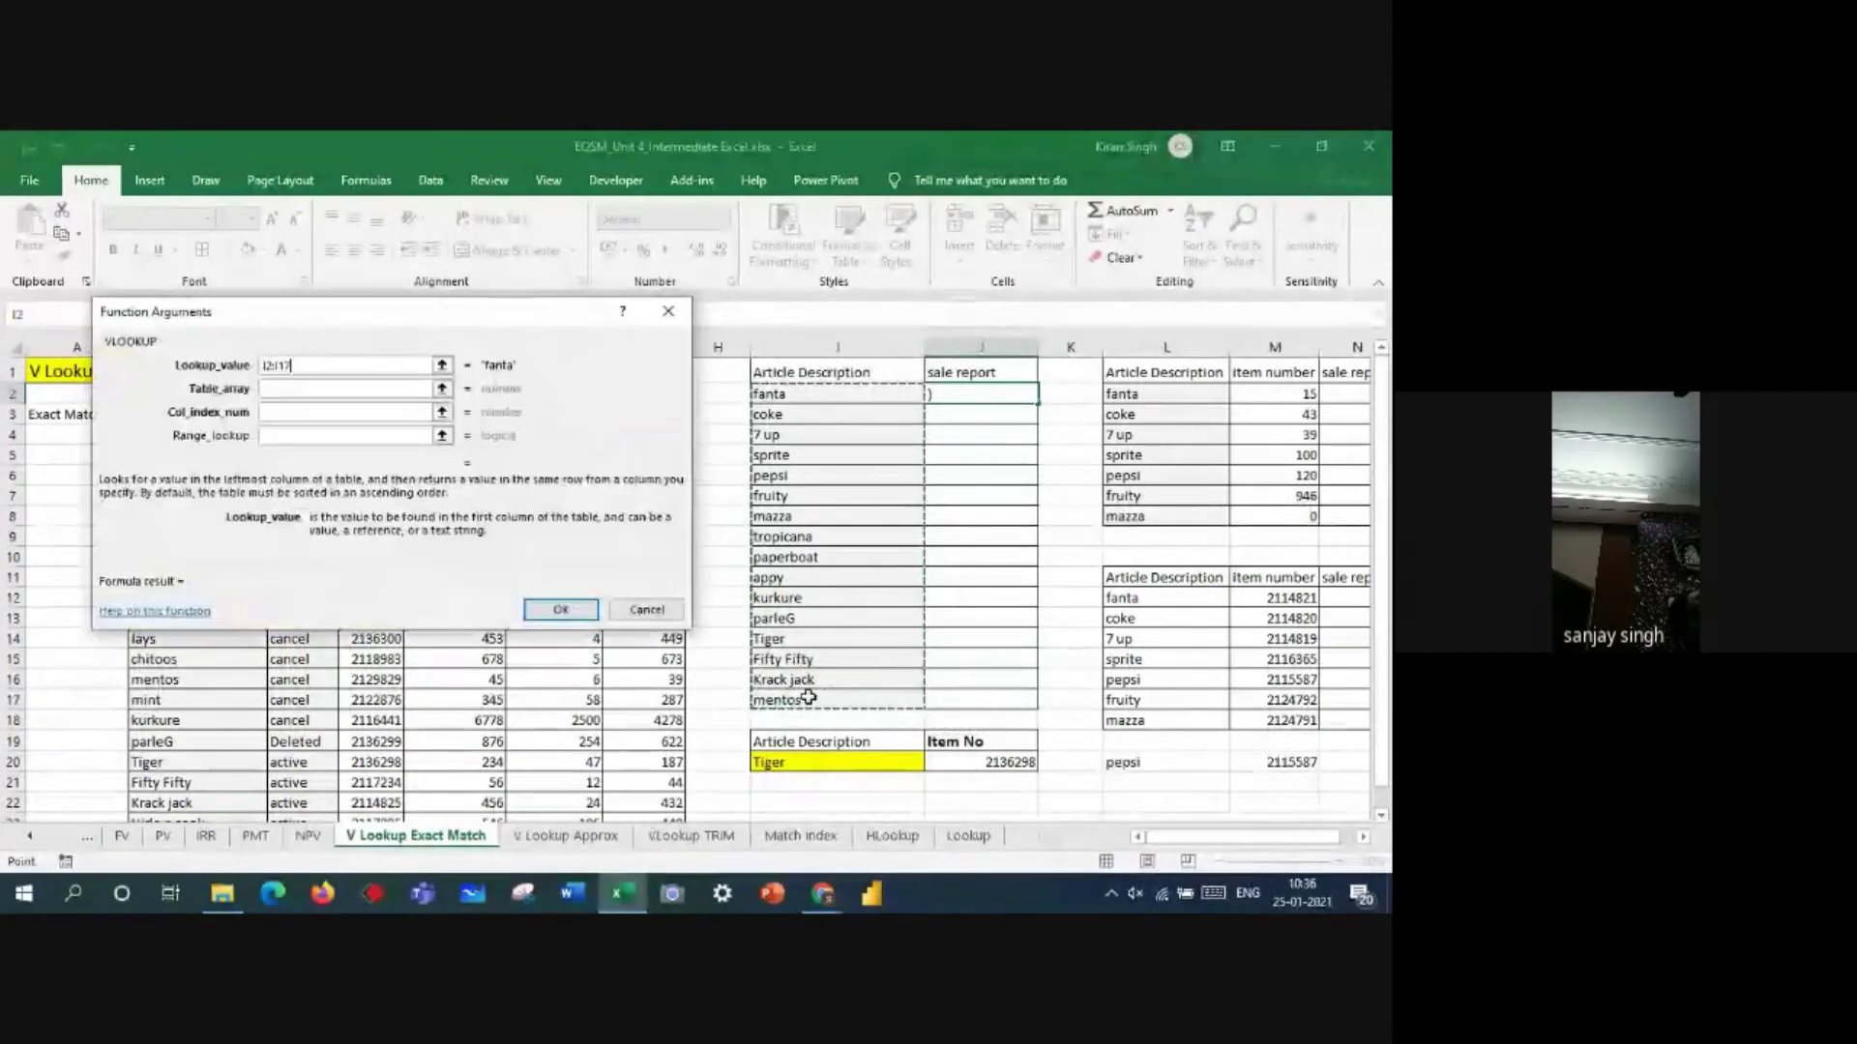
left_click(279, 389)
left_click_drag(324, 330, 1164, 265)
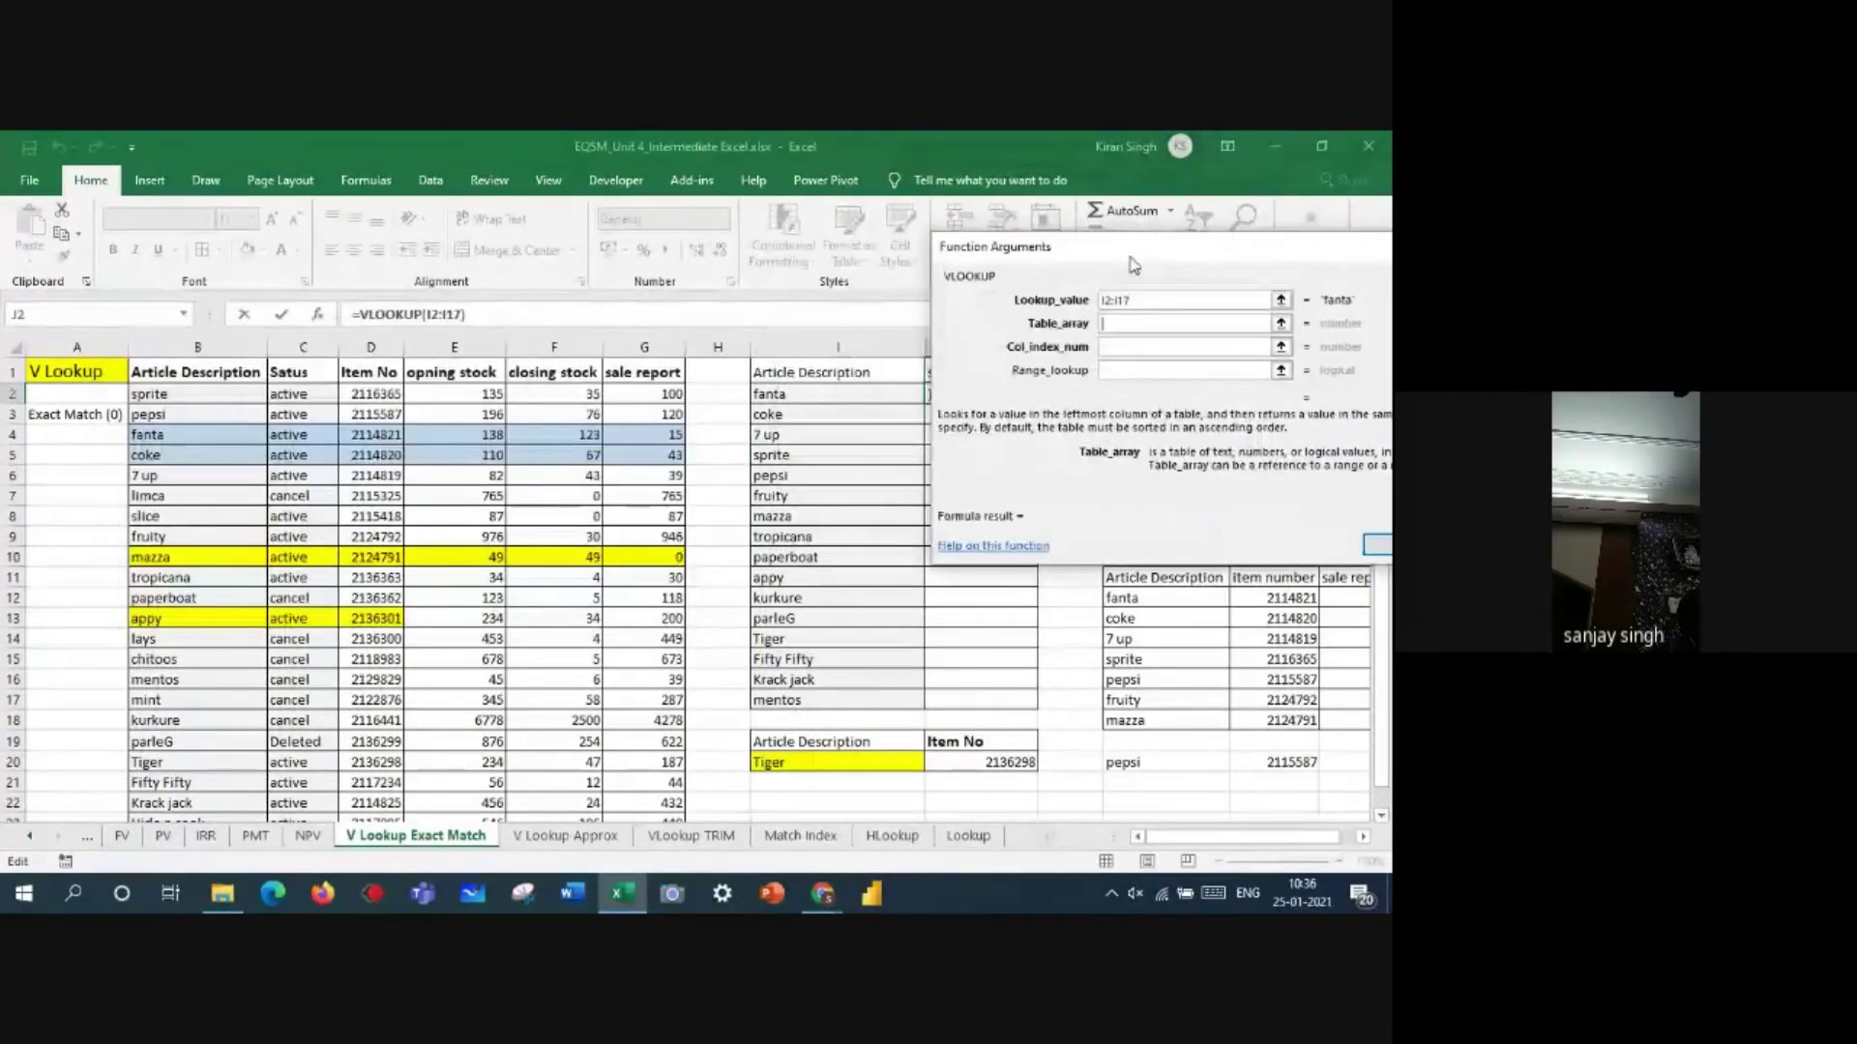
left_click_drag(181, 373, 613, 774)
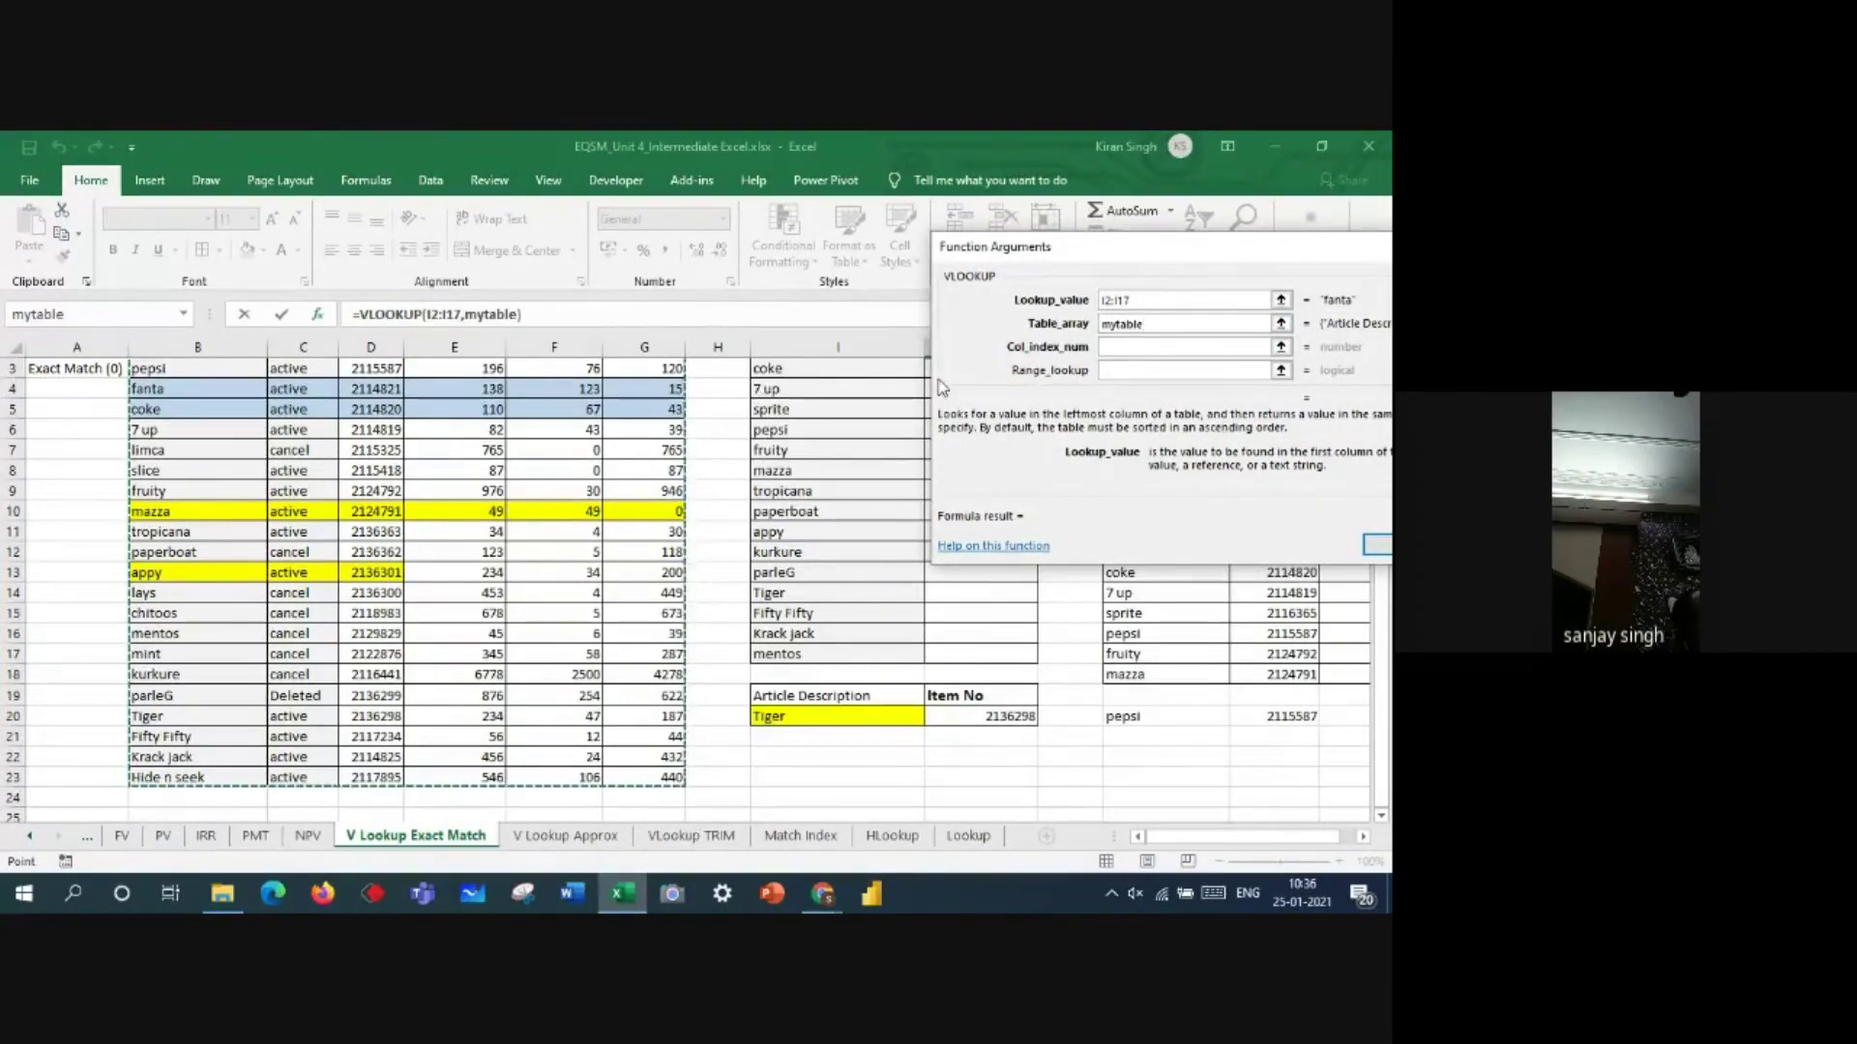
- Set the column index number to 2 and the range lookup to 0, and enter the VLOOKUP in J2
left_click(1122, 346)
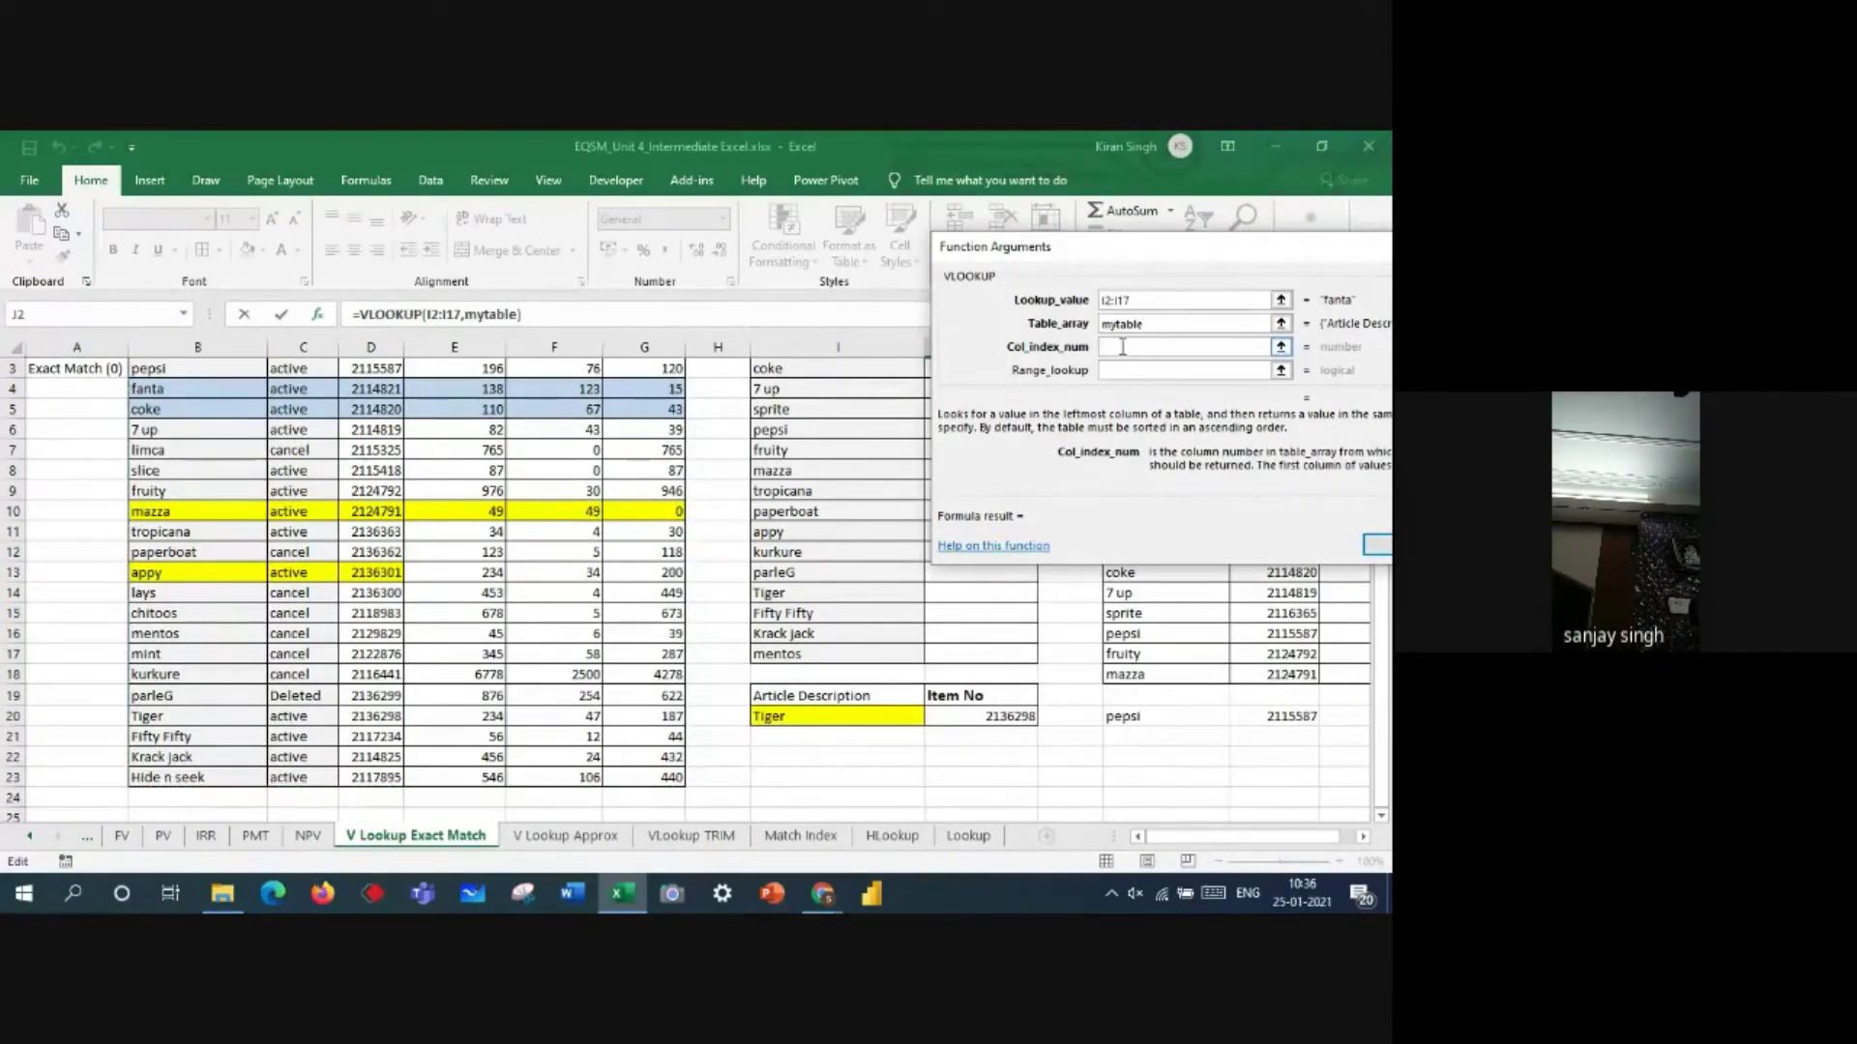
type("2")
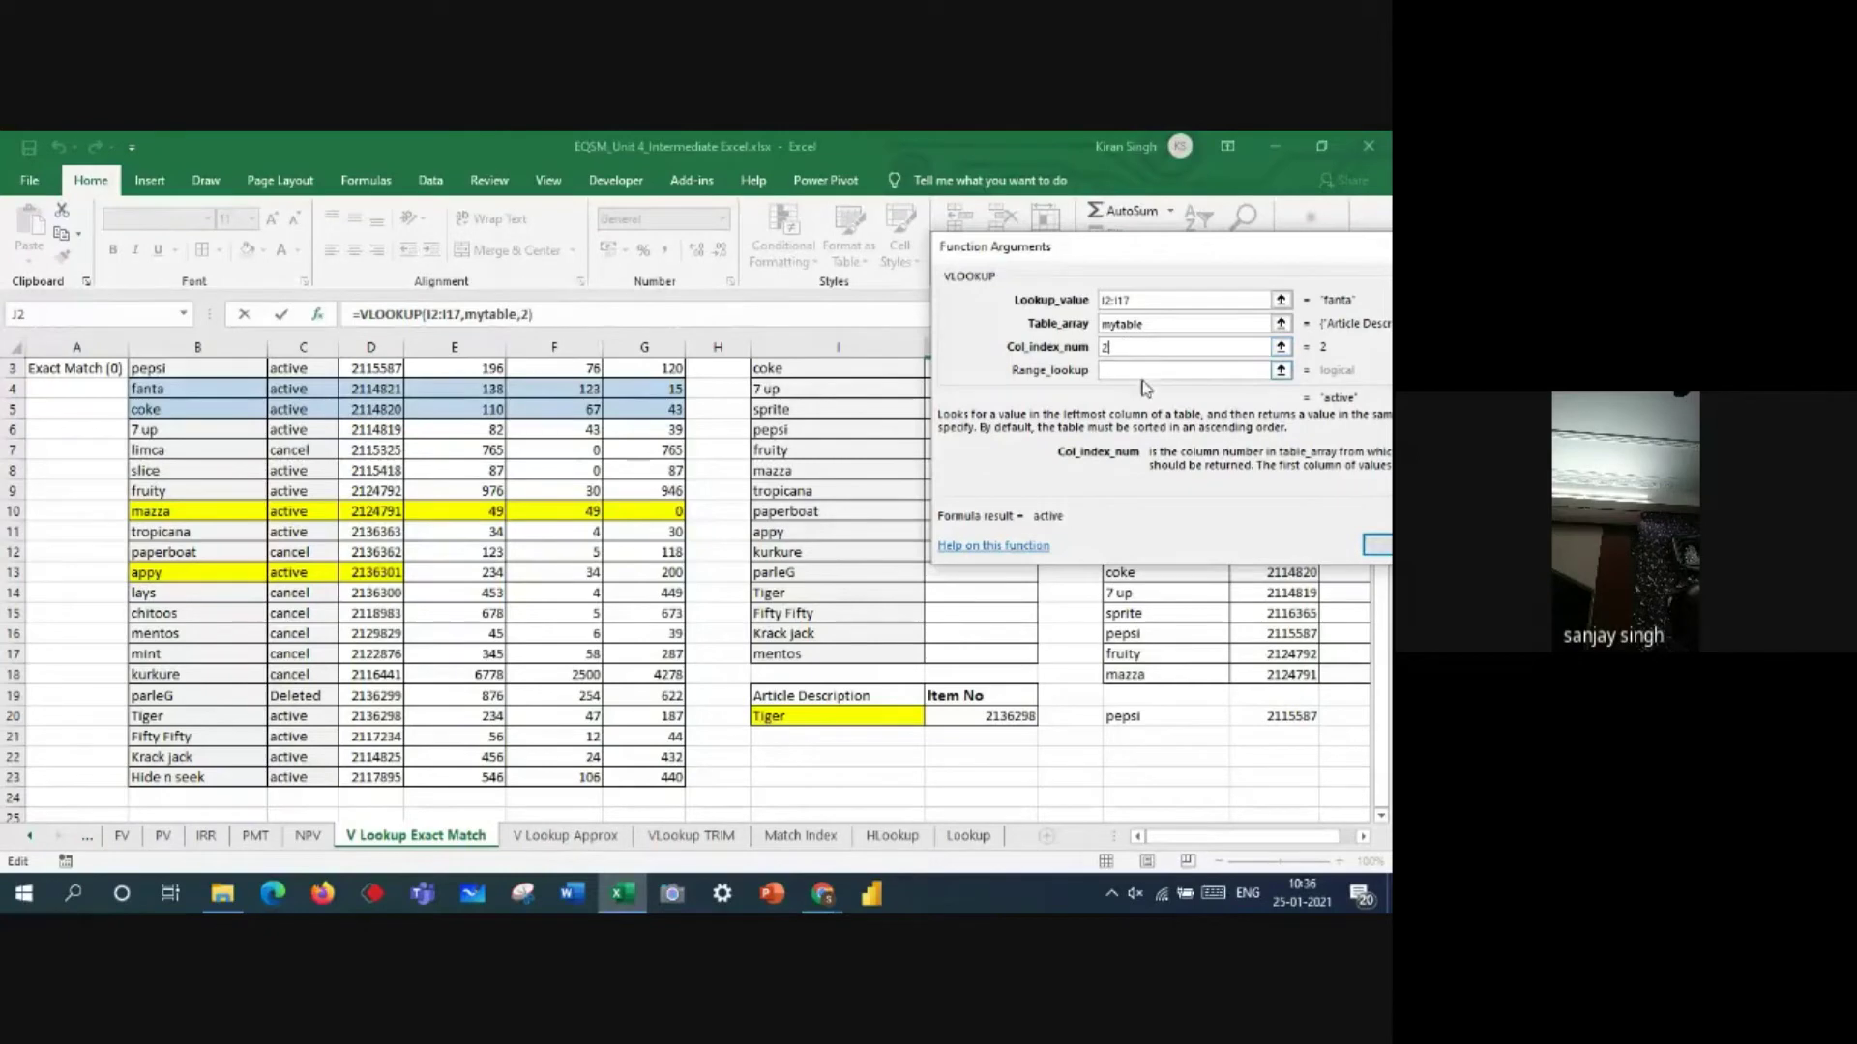
left_click(1112, 371)
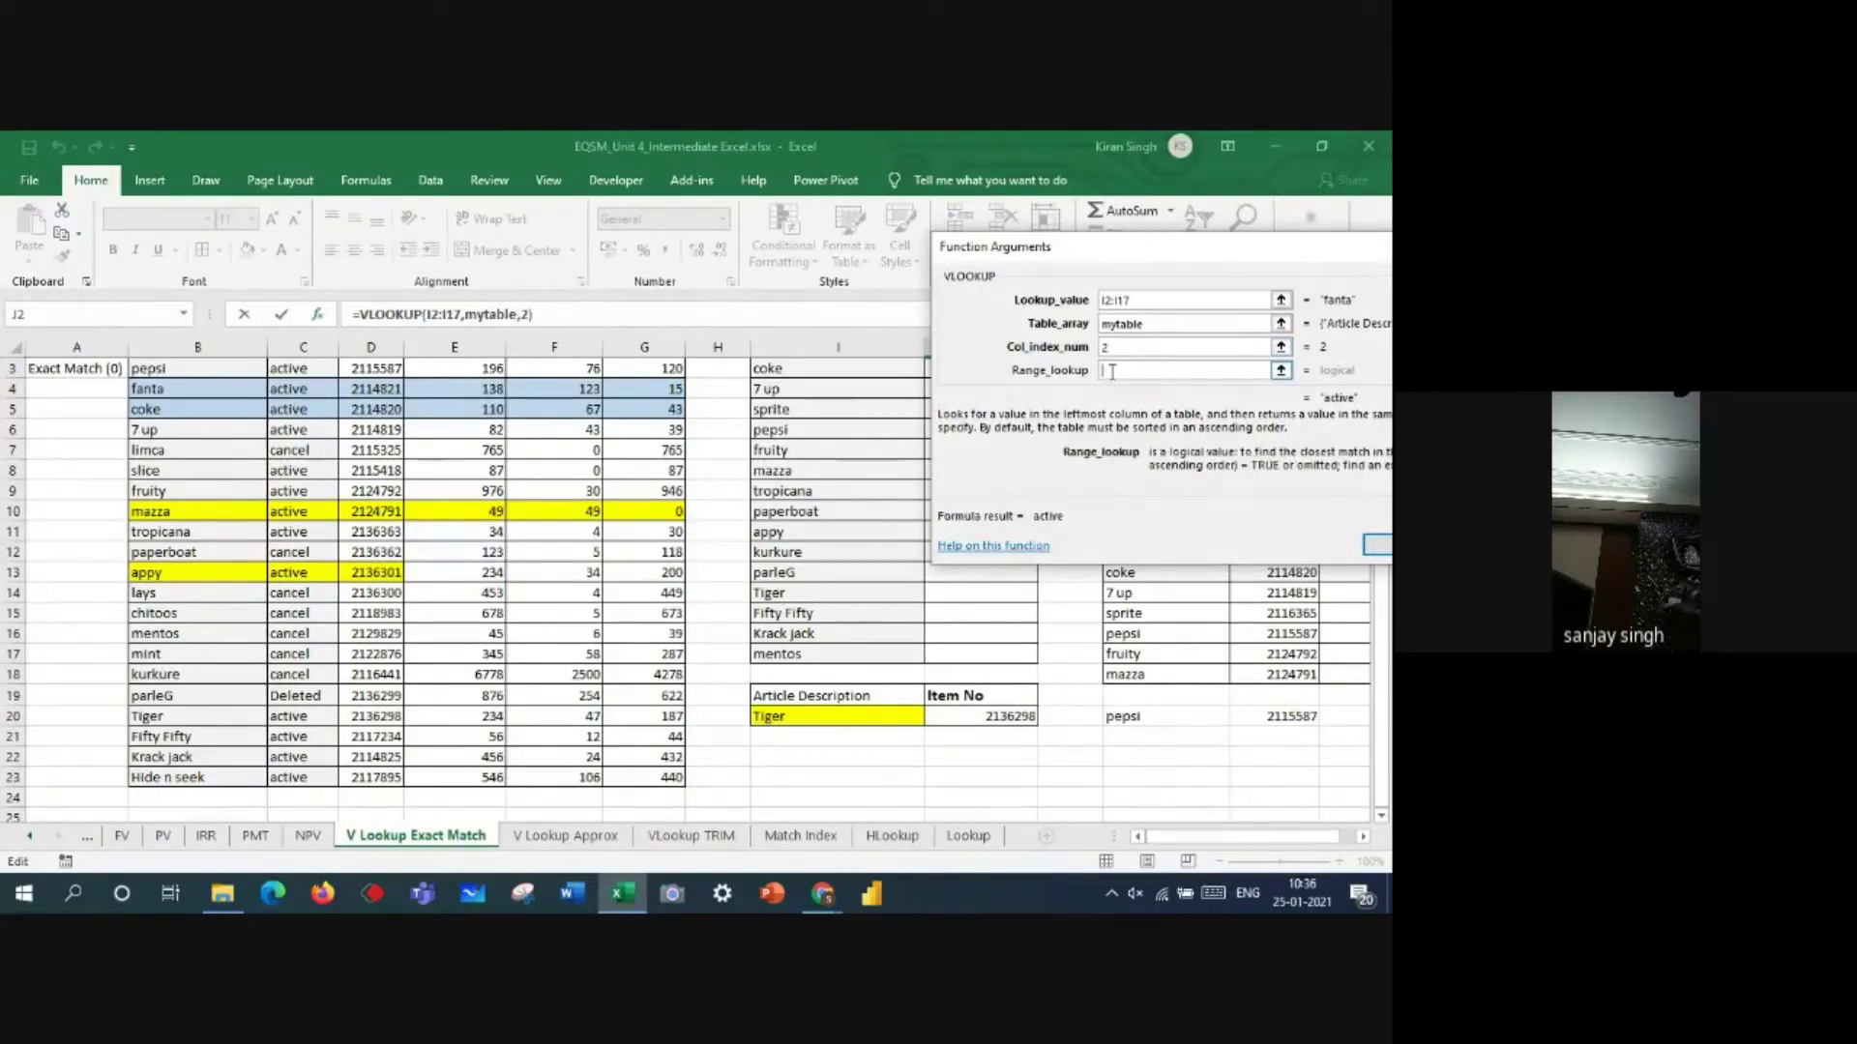
type("0")
left_click_drag(1283, 261, 1059, 269)
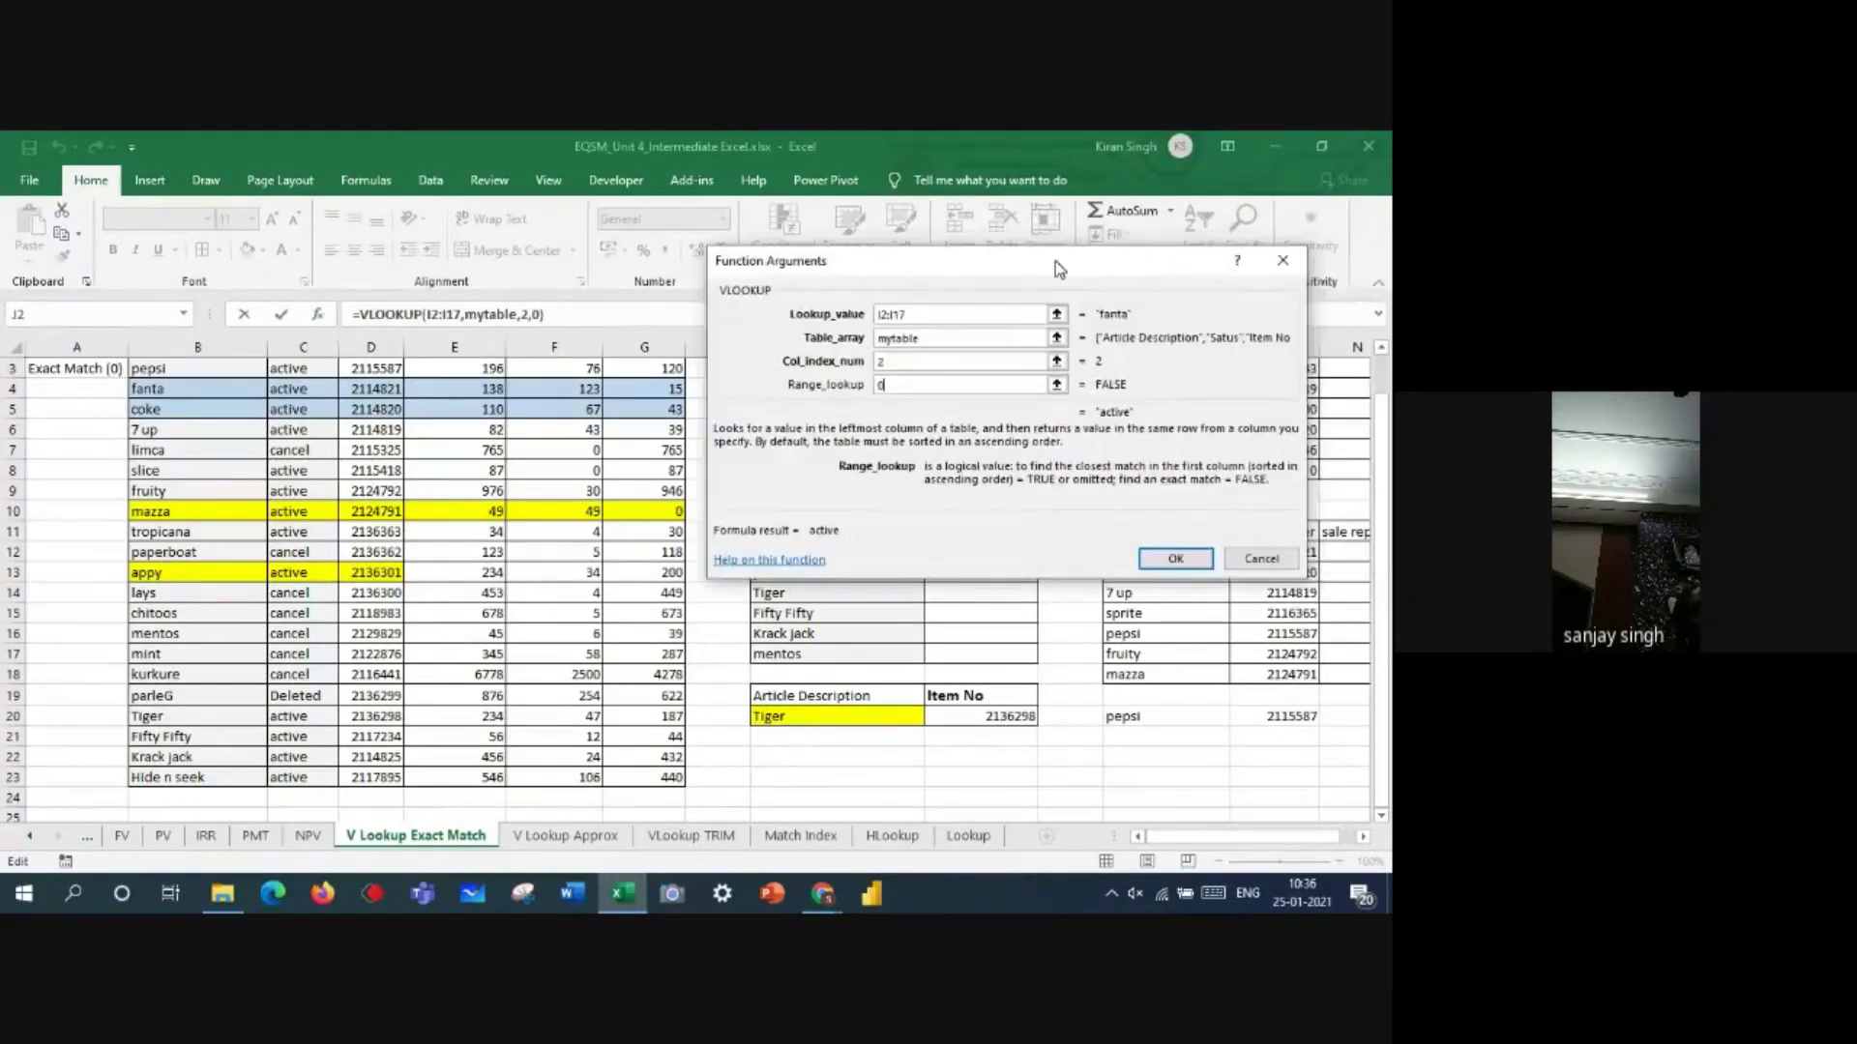
left_click(1176, 558)
- Check fanta's status in the source table and fill J2's formula down through J17
scroll(1311, 465, "up", 1)
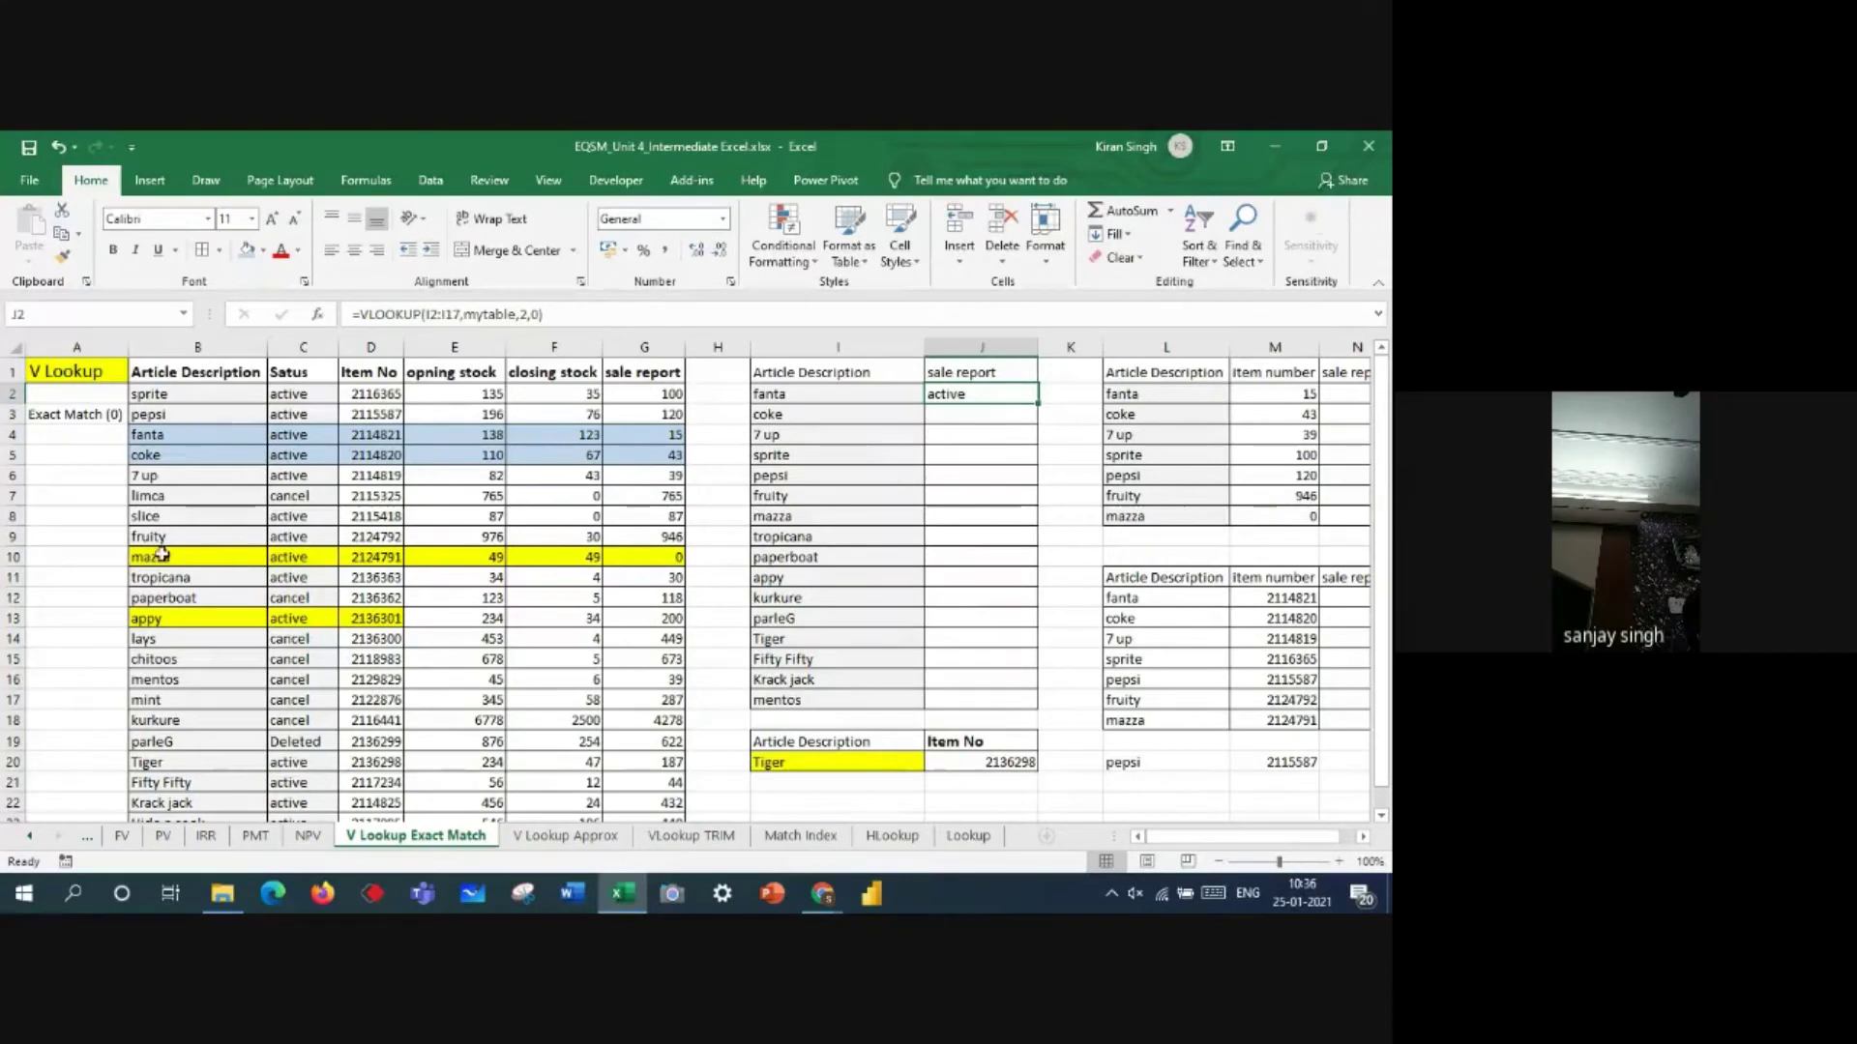
left_click_drag(175, 436, 309, 434)
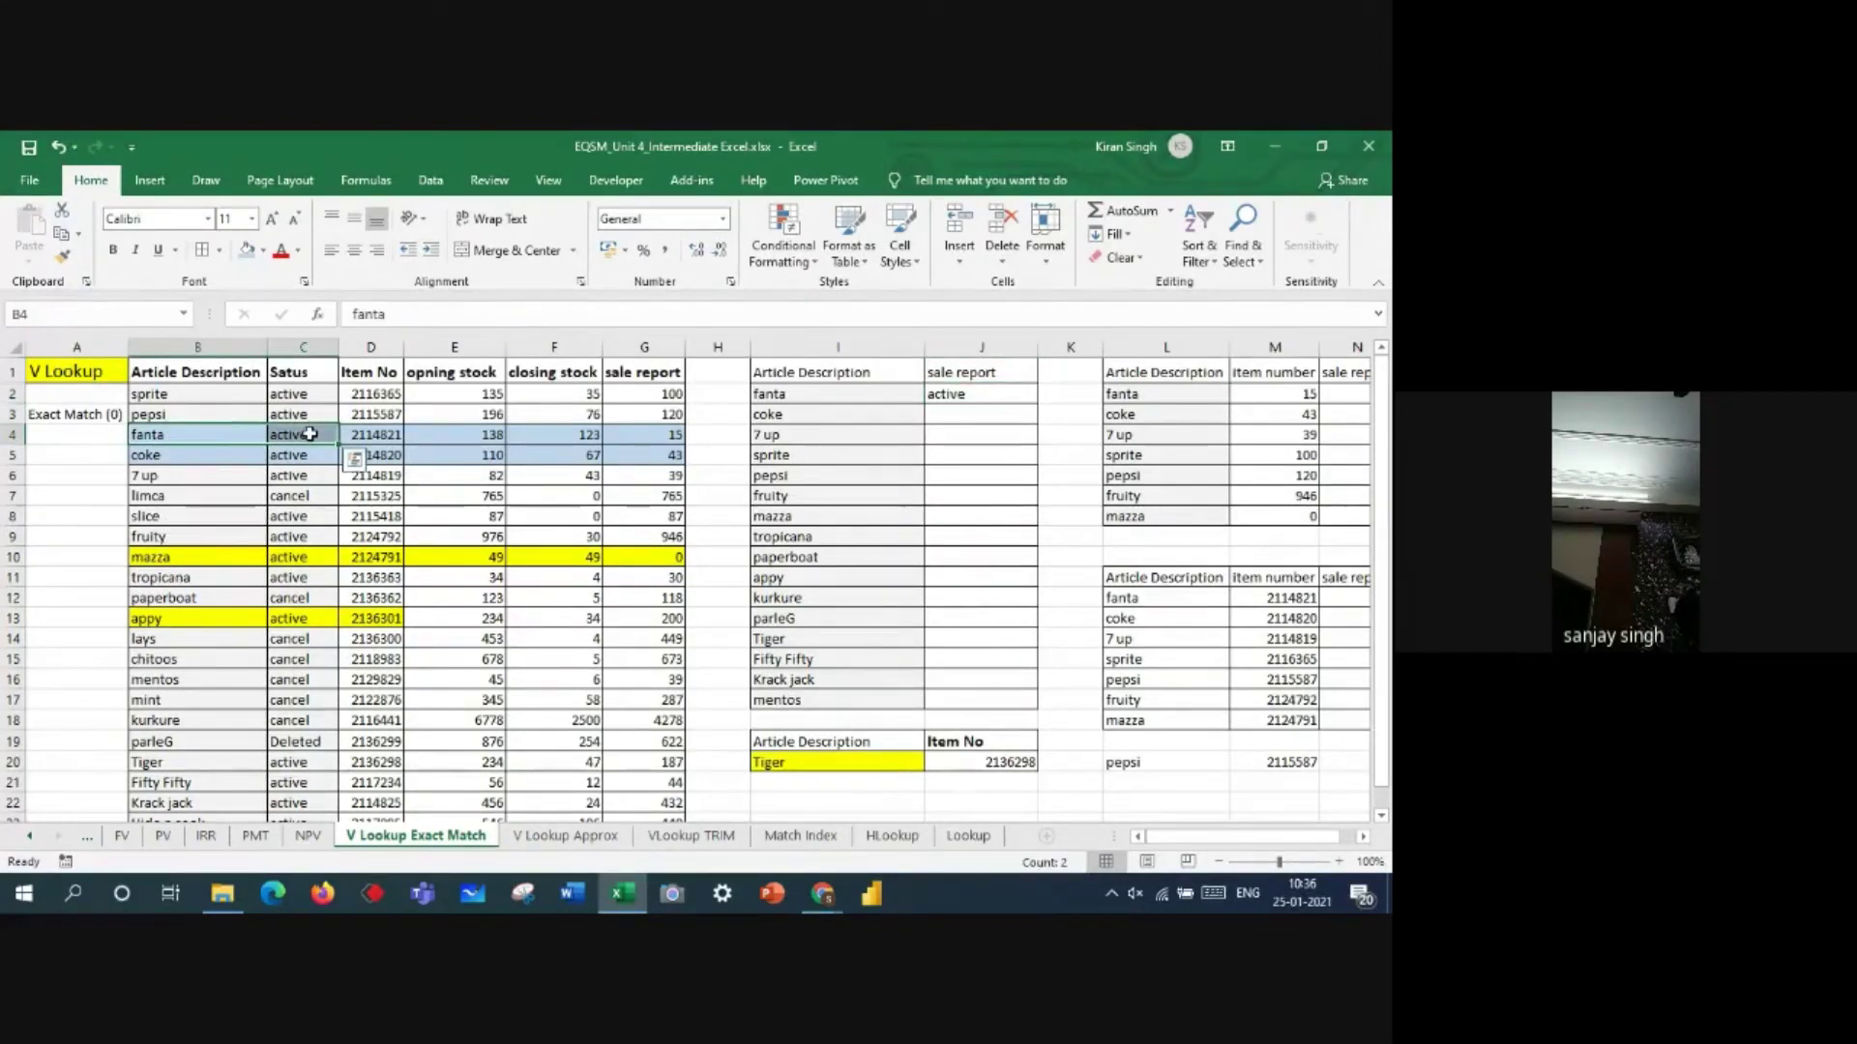
left_click(1013, 395)
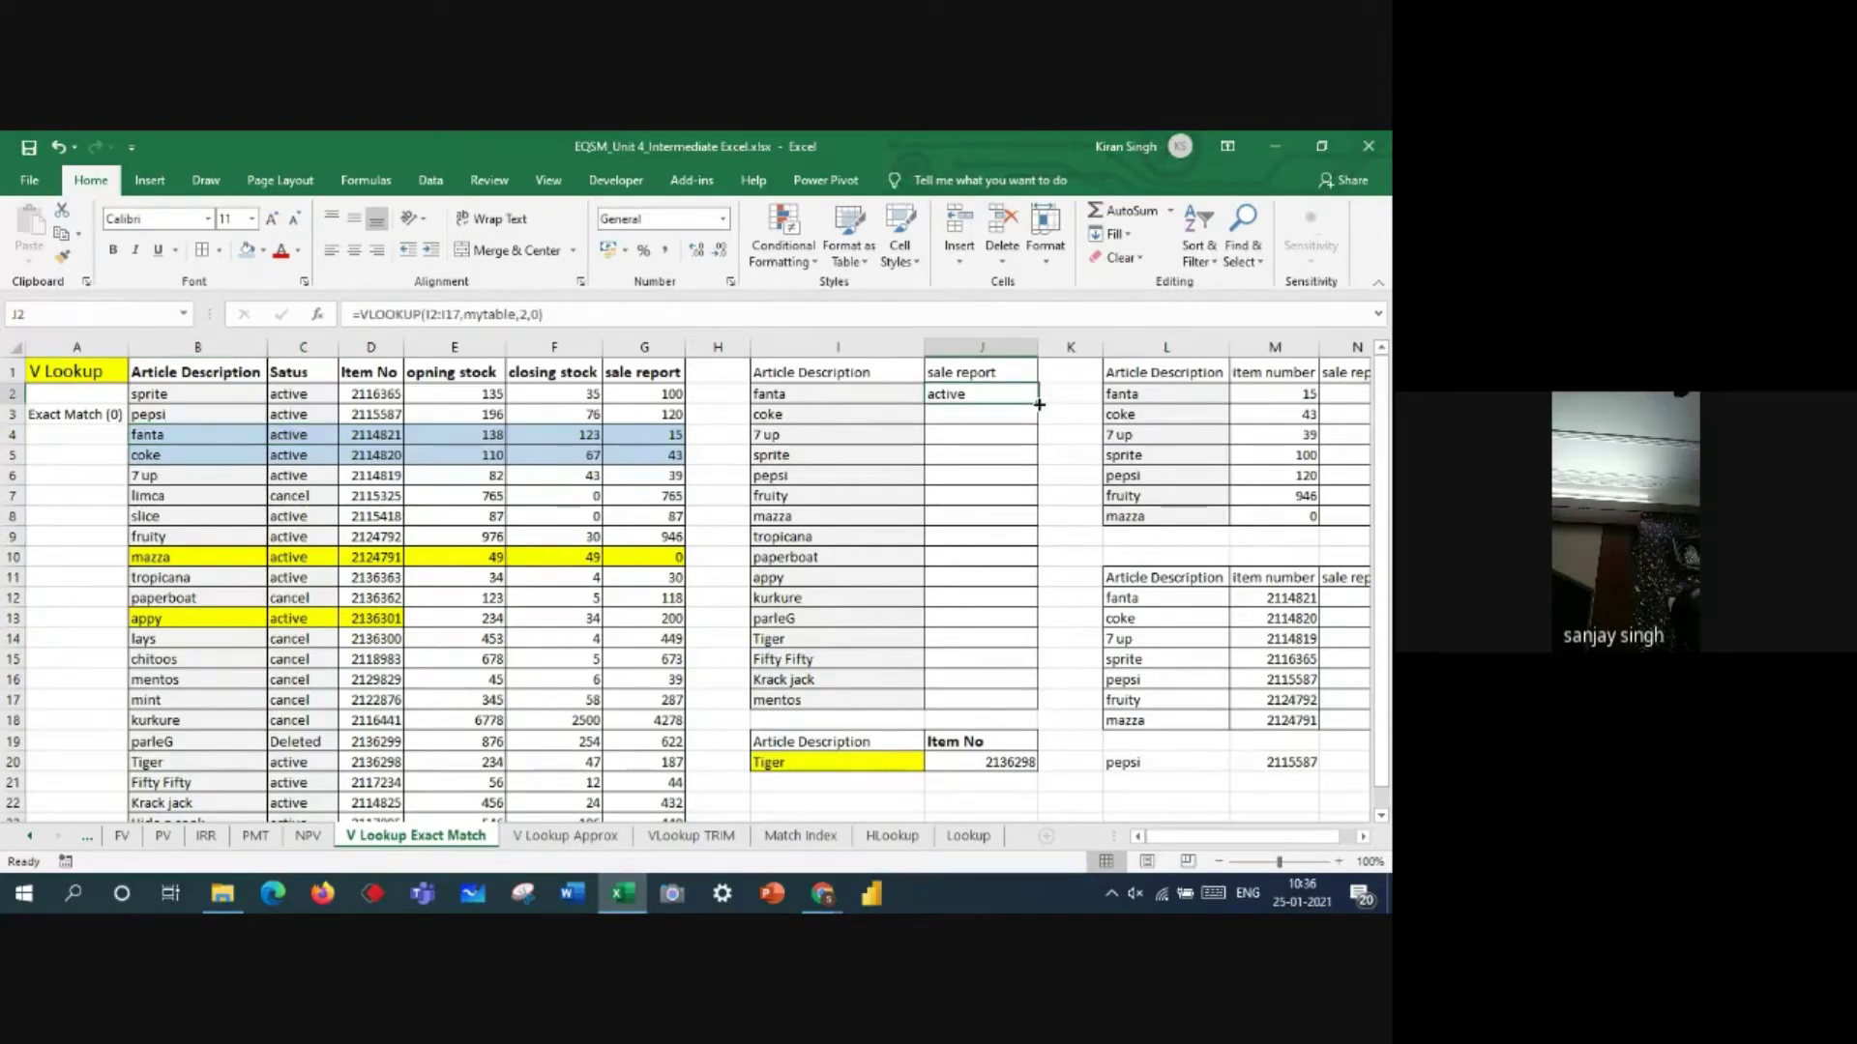
double_click(1039, 404)
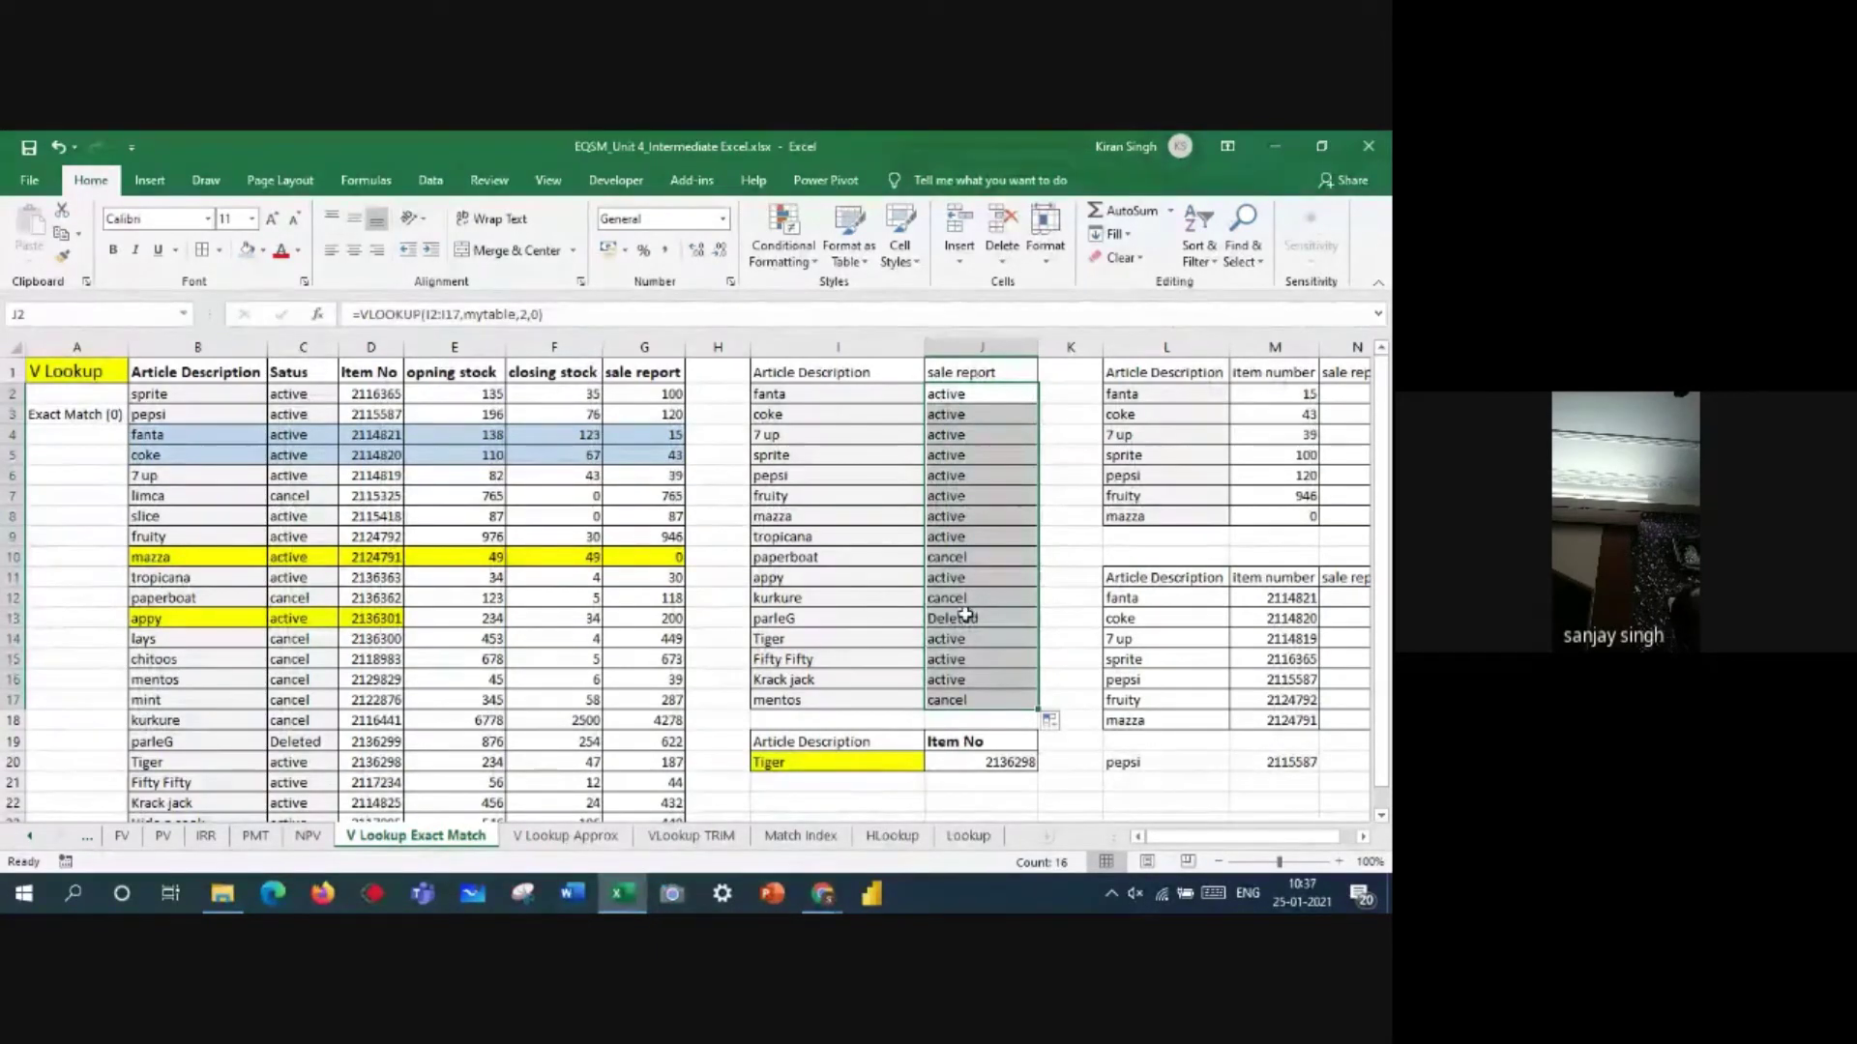
- Compare the statuses of coke and parleG in the source table with the looked-up values in column J
left_click(242, 454)
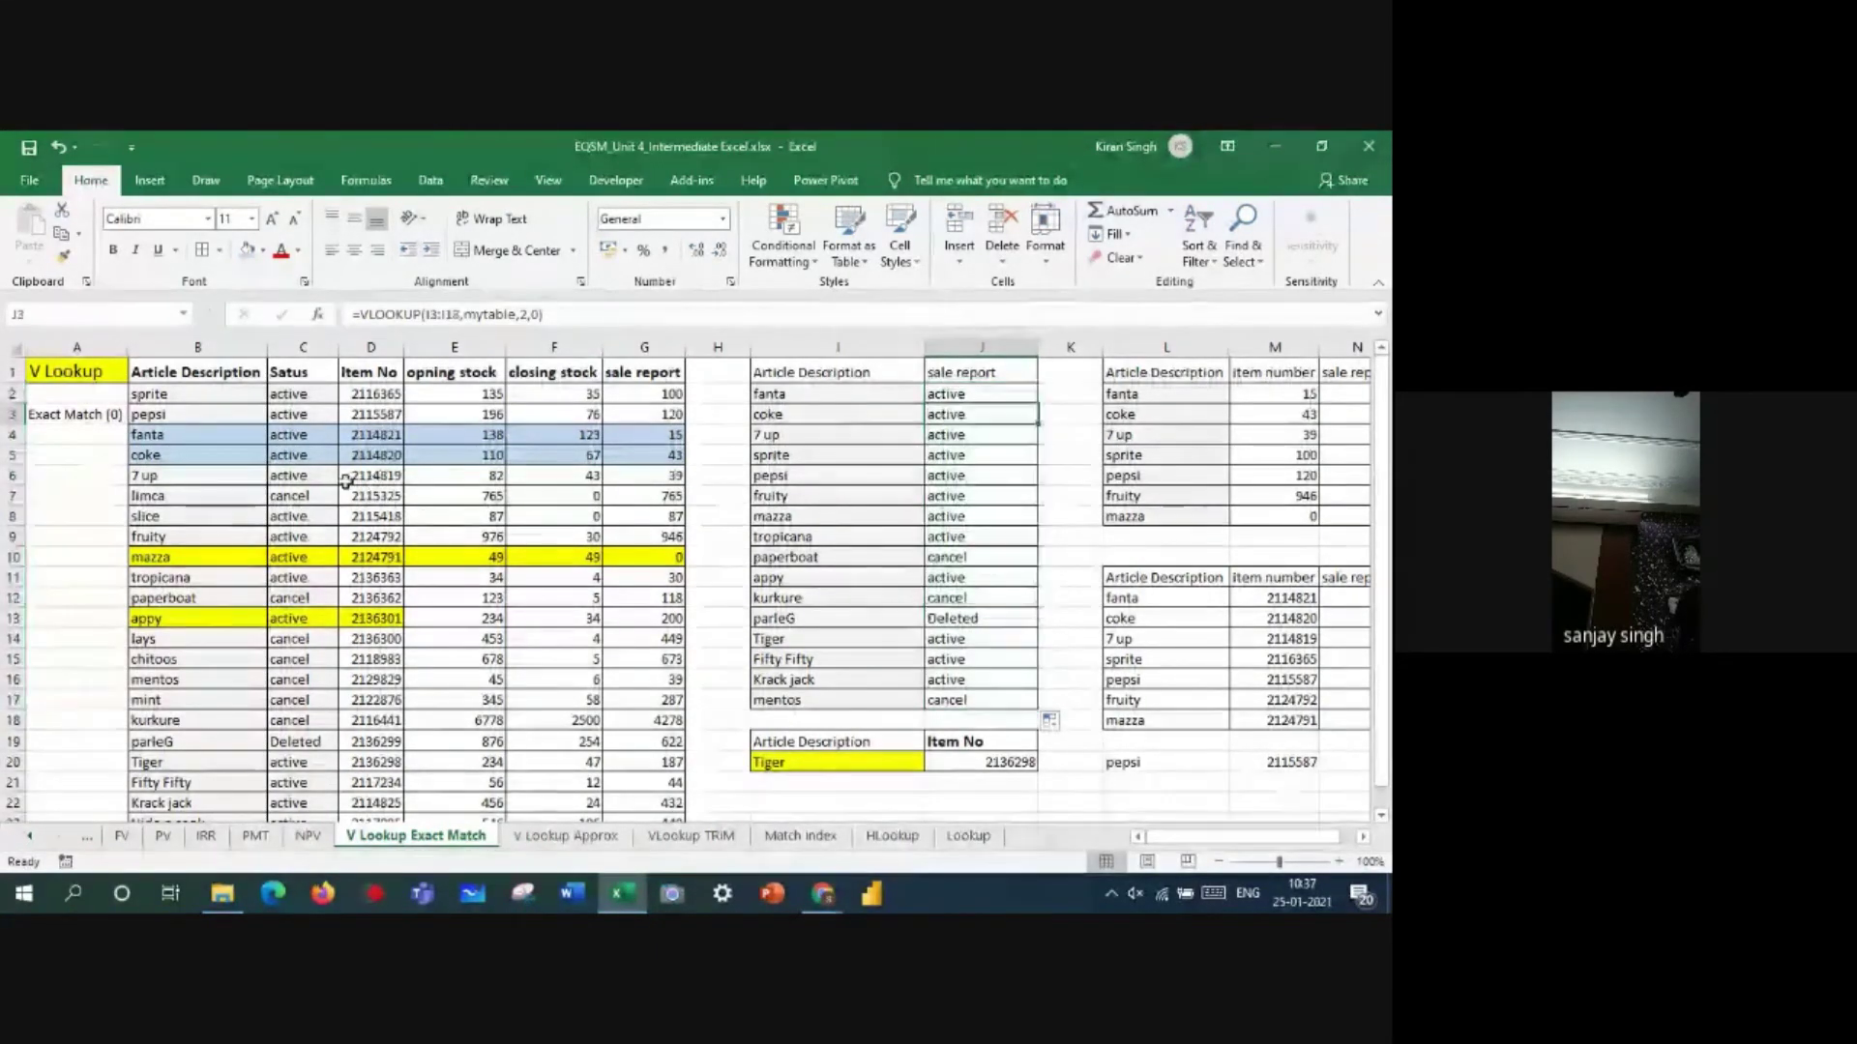
left_click(278, 454)
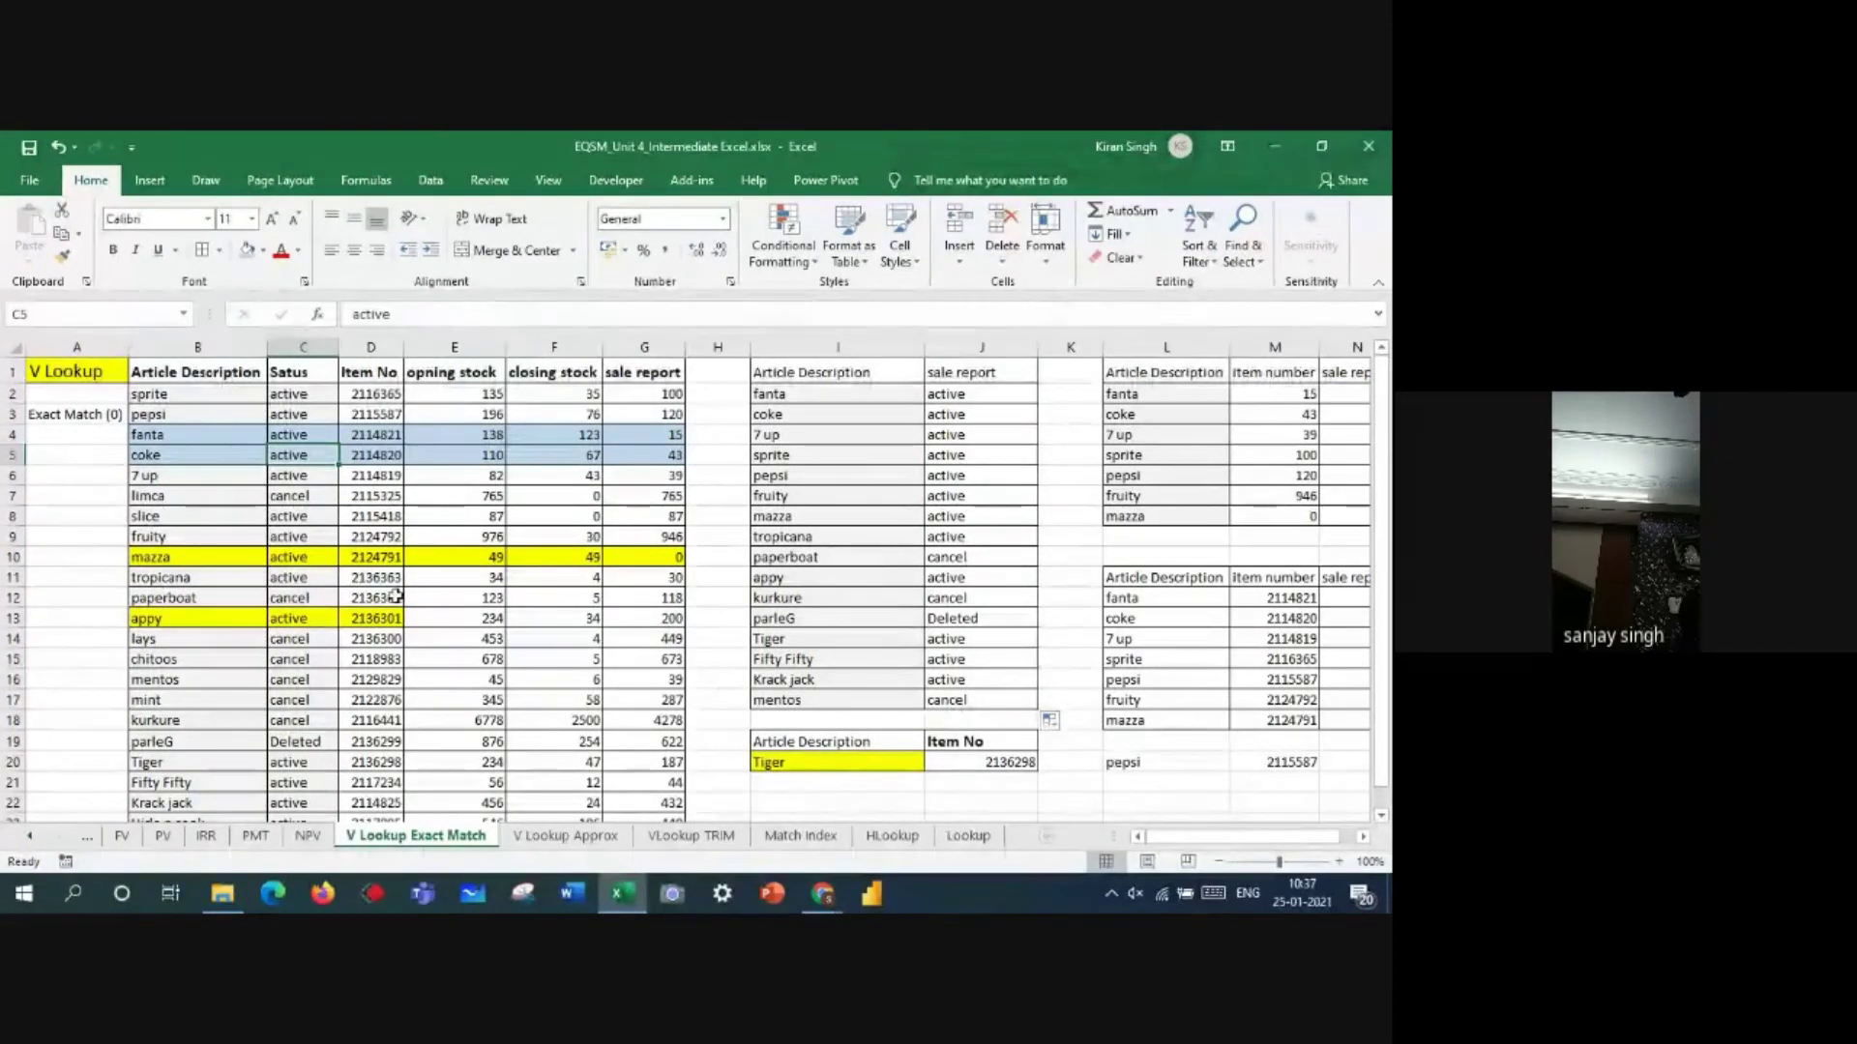
left_click_drag(172, 743, 638, 756)
left_click(306, 738)
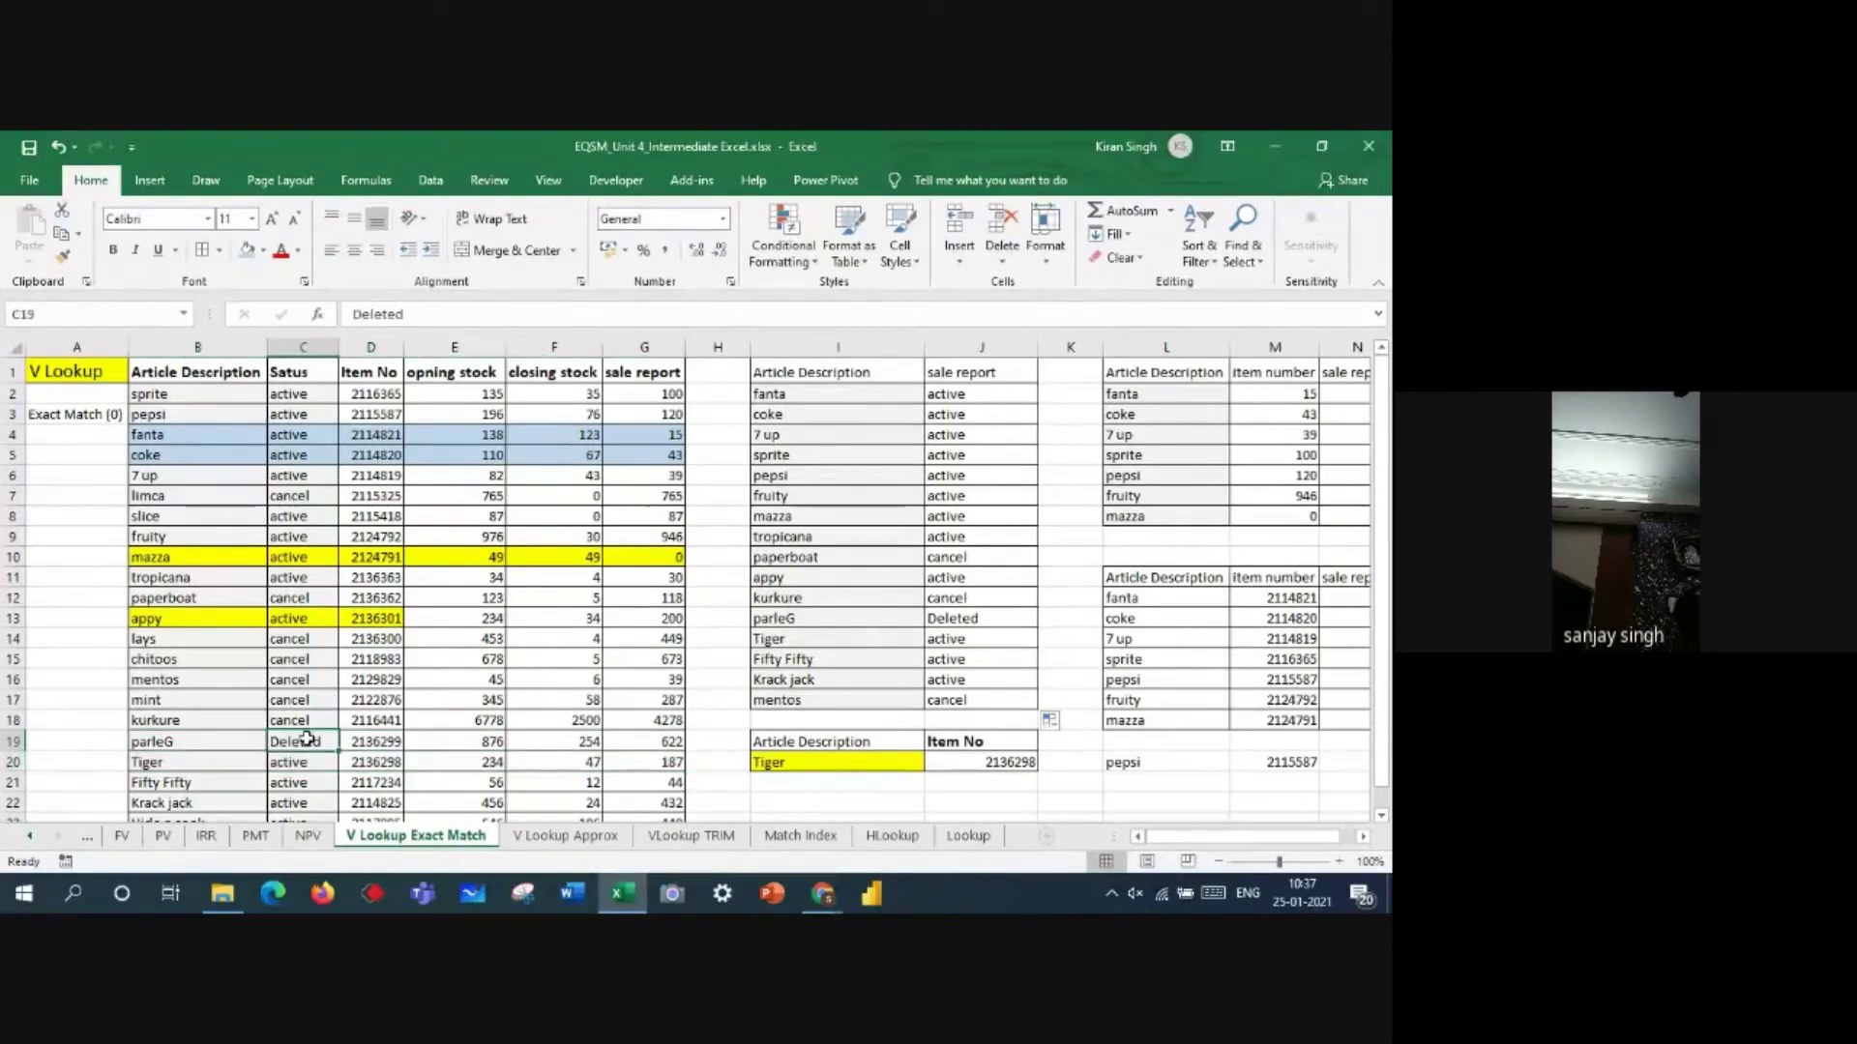
left_click(966, 617)
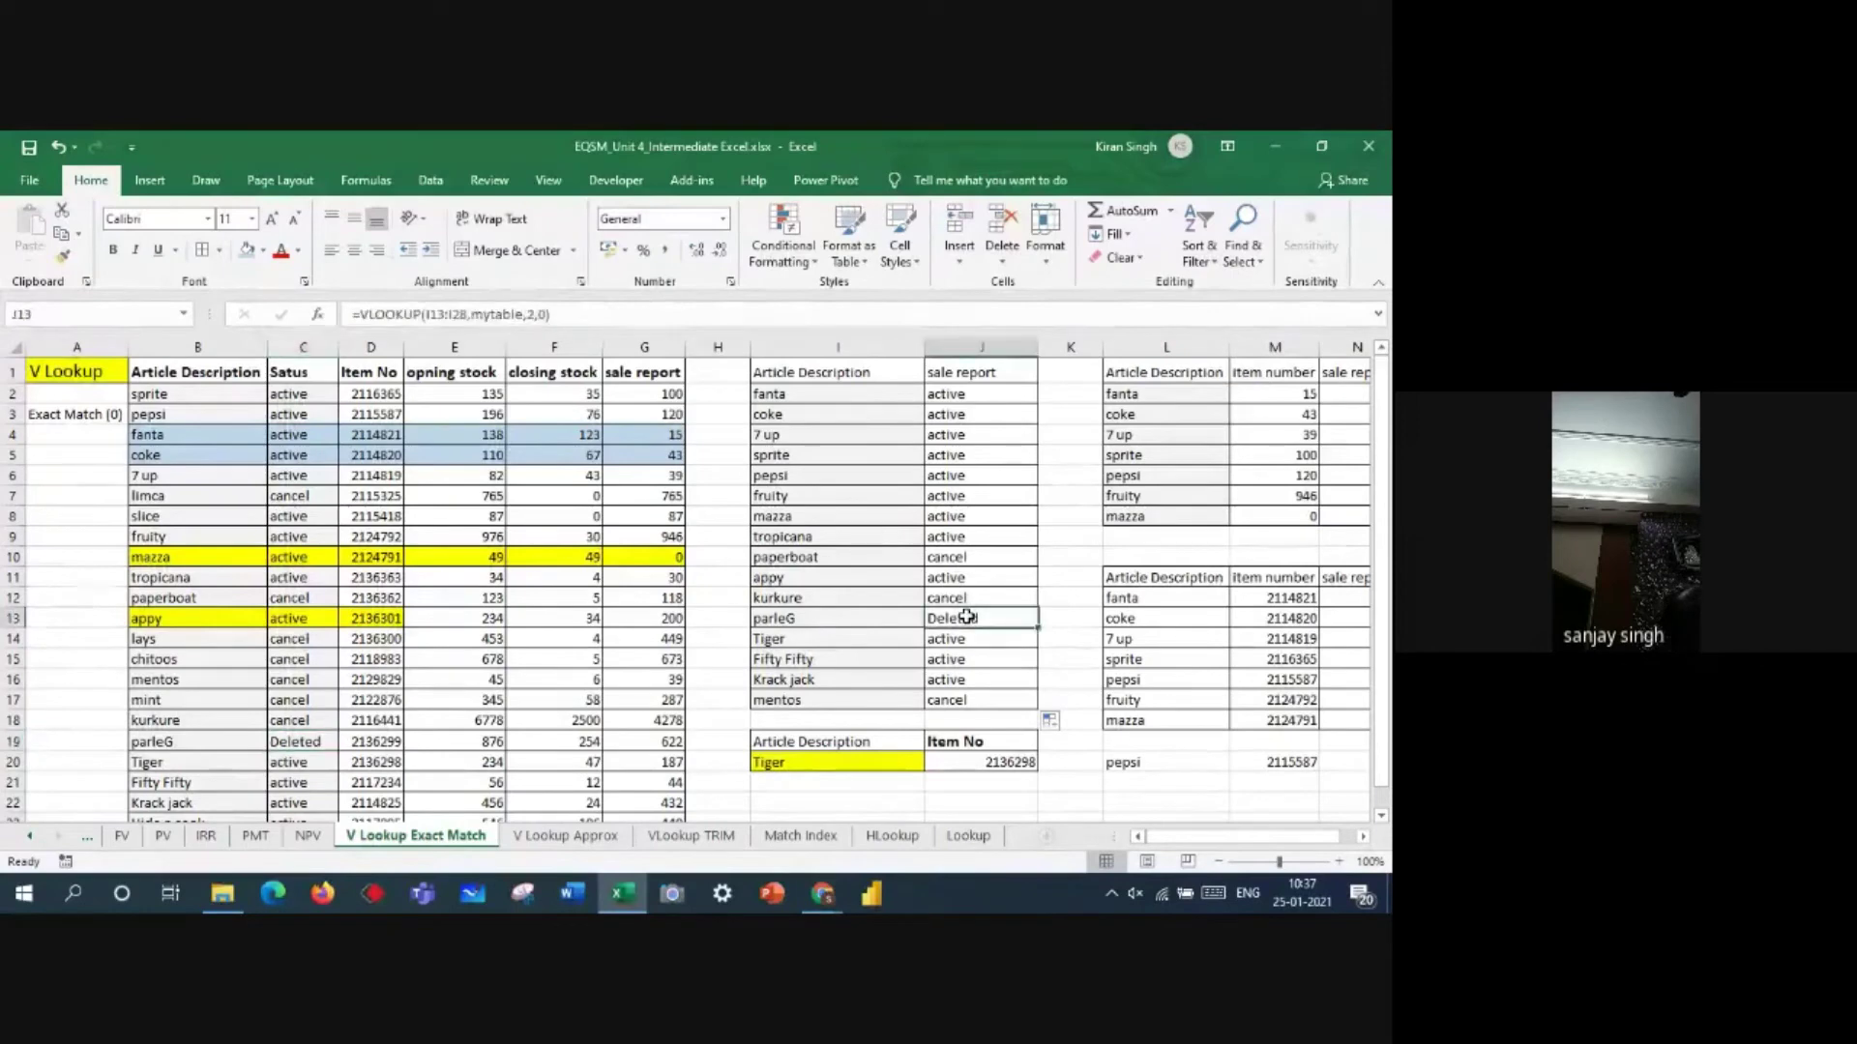
- Change the header in J1 to Status
left_click(972, 372)
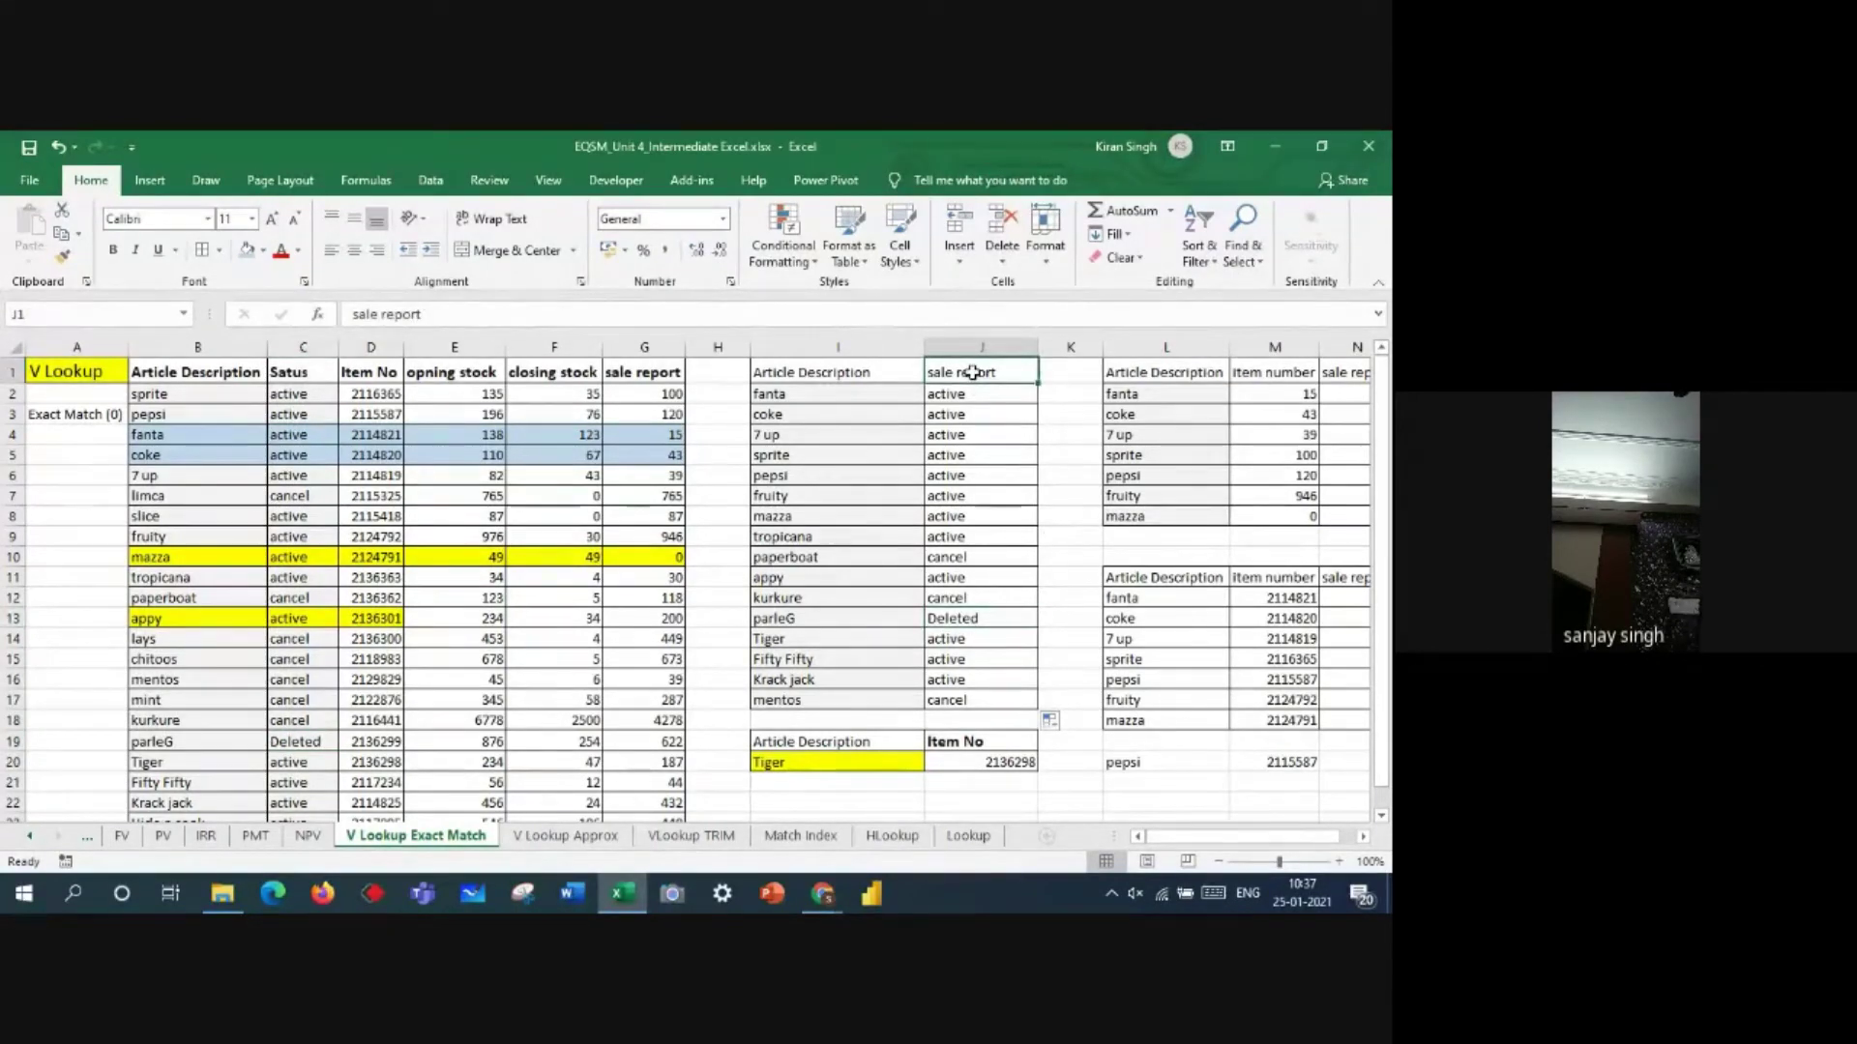
type("Sta")
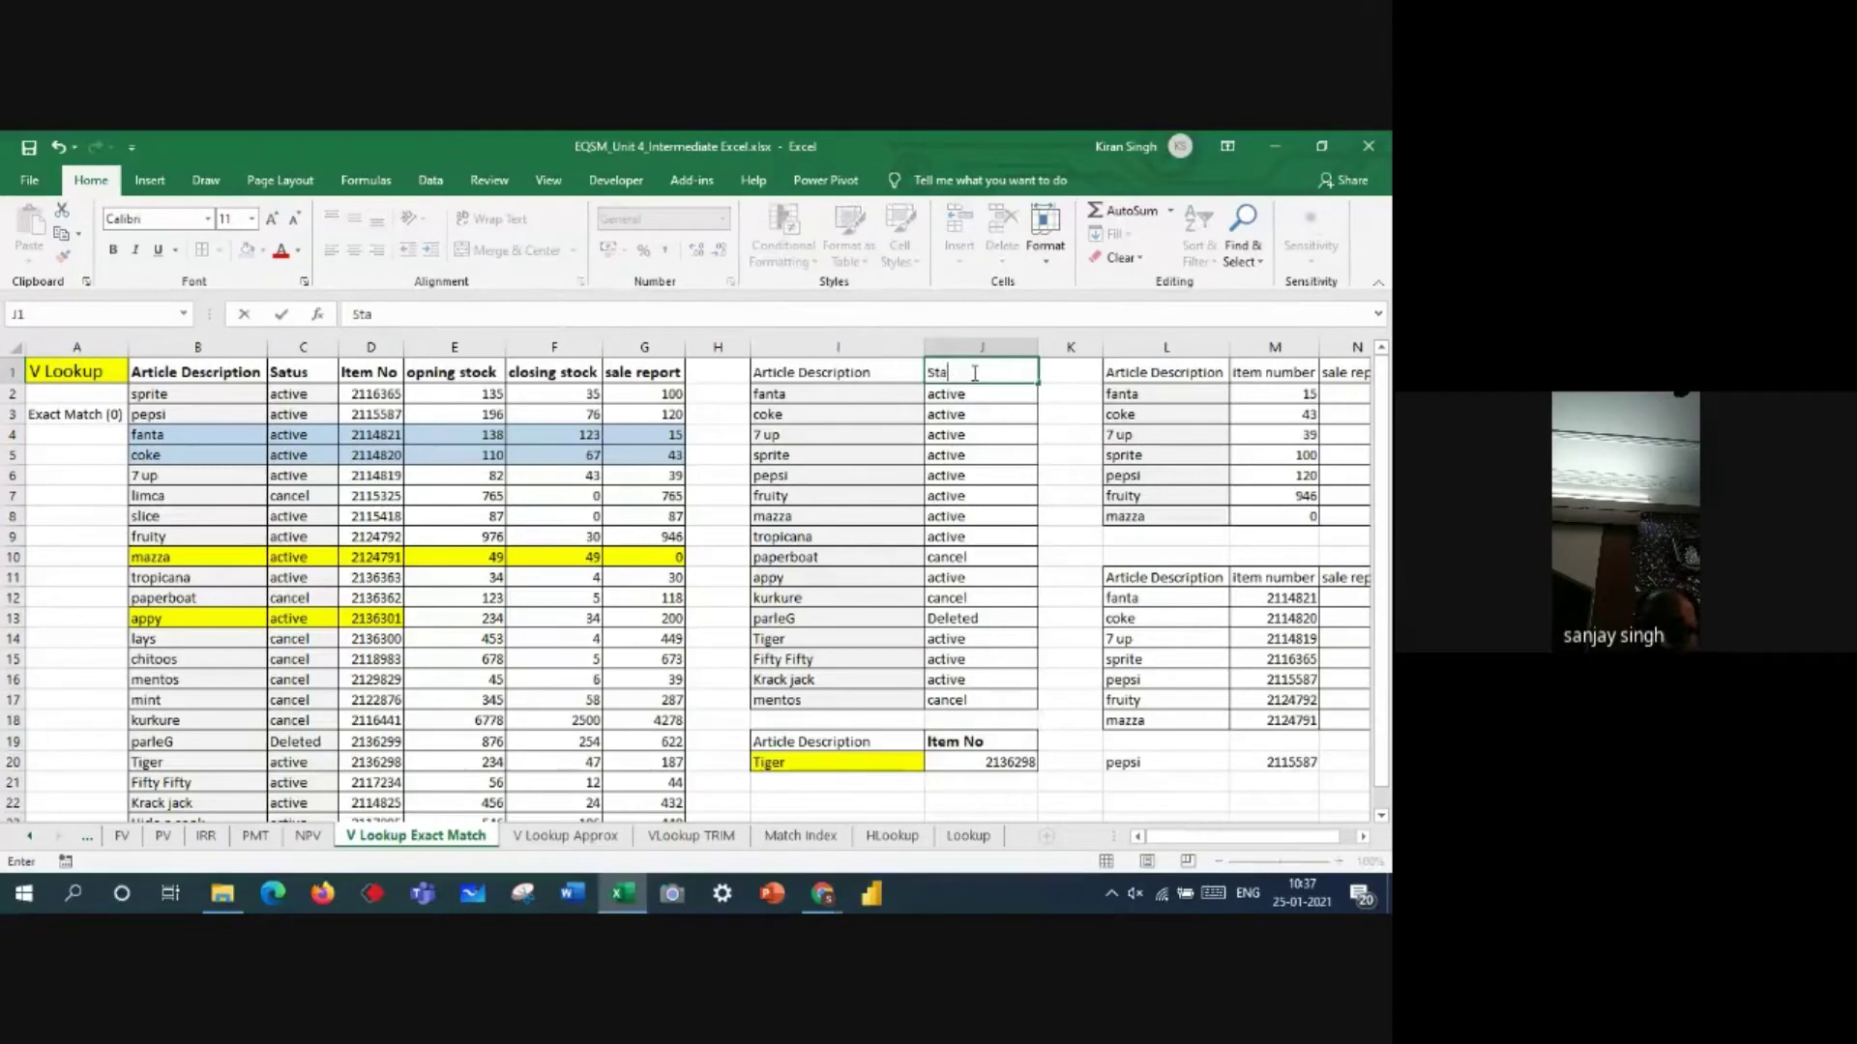
type("tus")
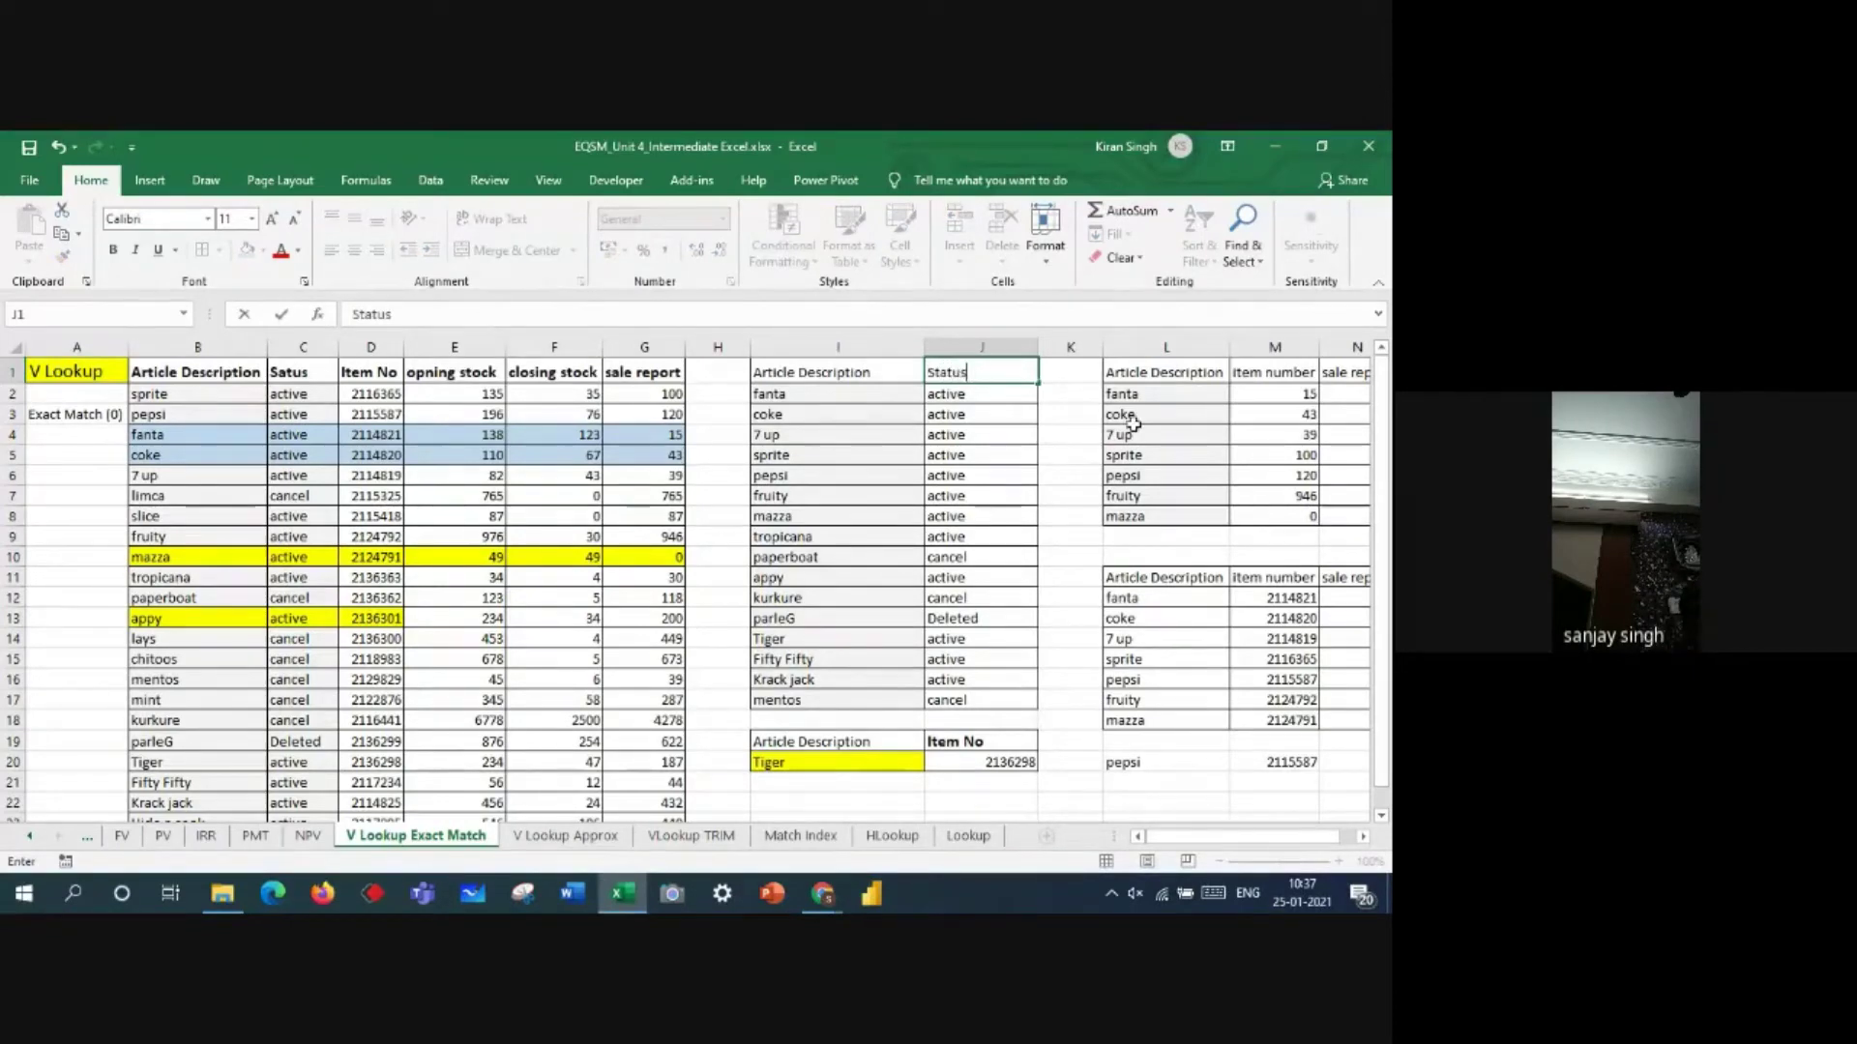
key("Return")
- Change the header in J1 to Item Number
left_click(968, 371)
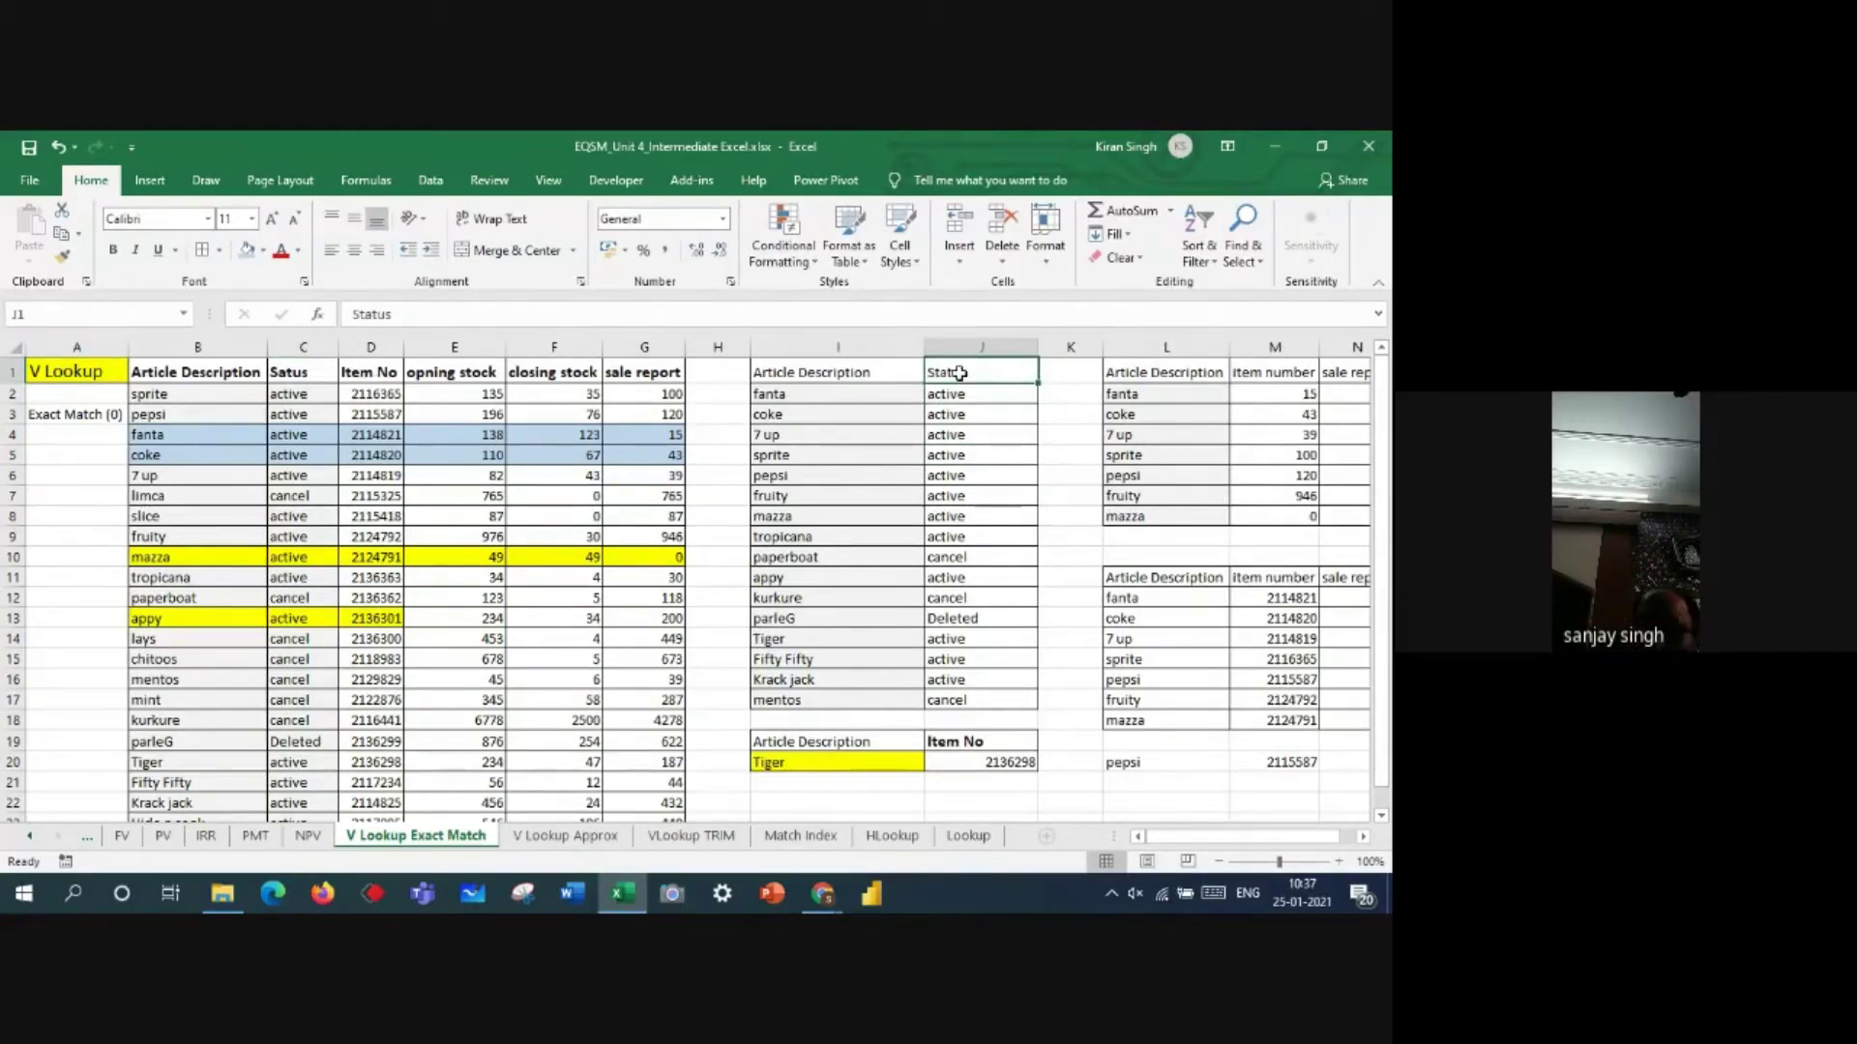
type("Item Number")
key("Return")
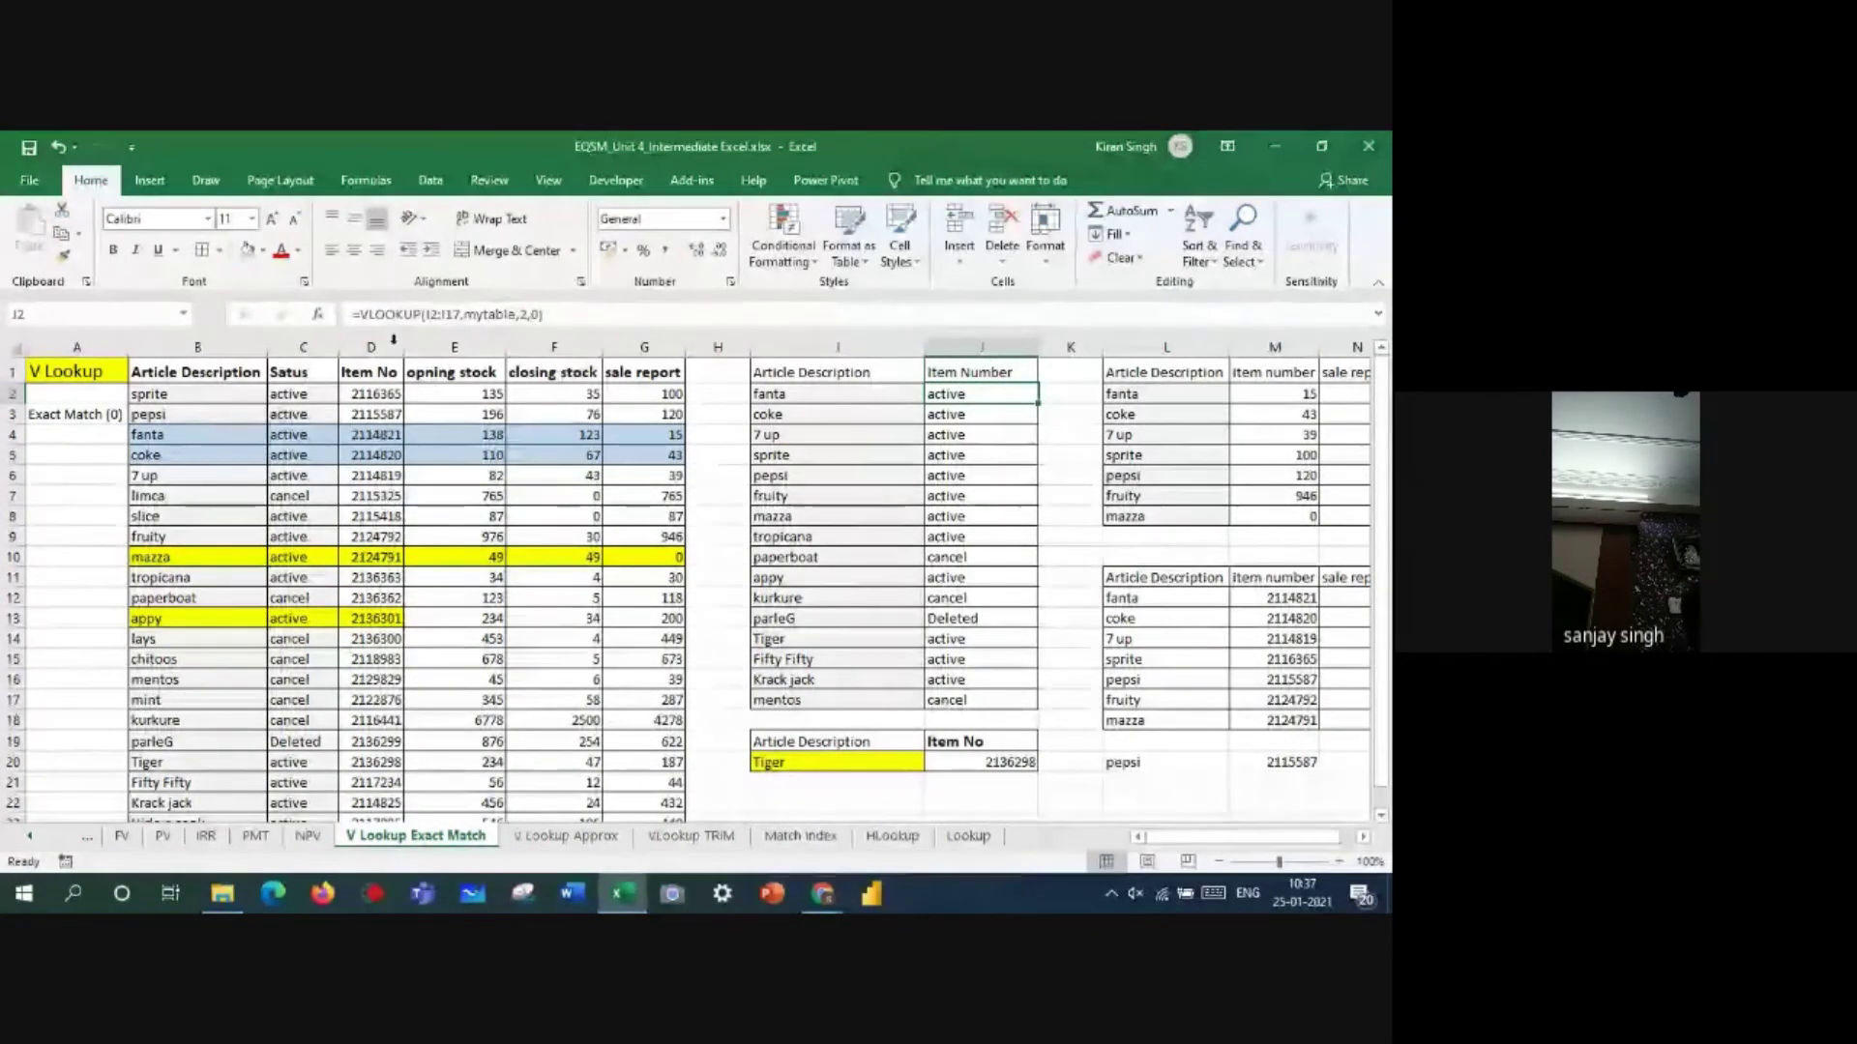
- Set the column index in J2's VLOOKUP to 3, removing the stray backslash, so the formula reads =VLOOKUP(I2:I17,mytable,3,0)
left_click(527, 314)
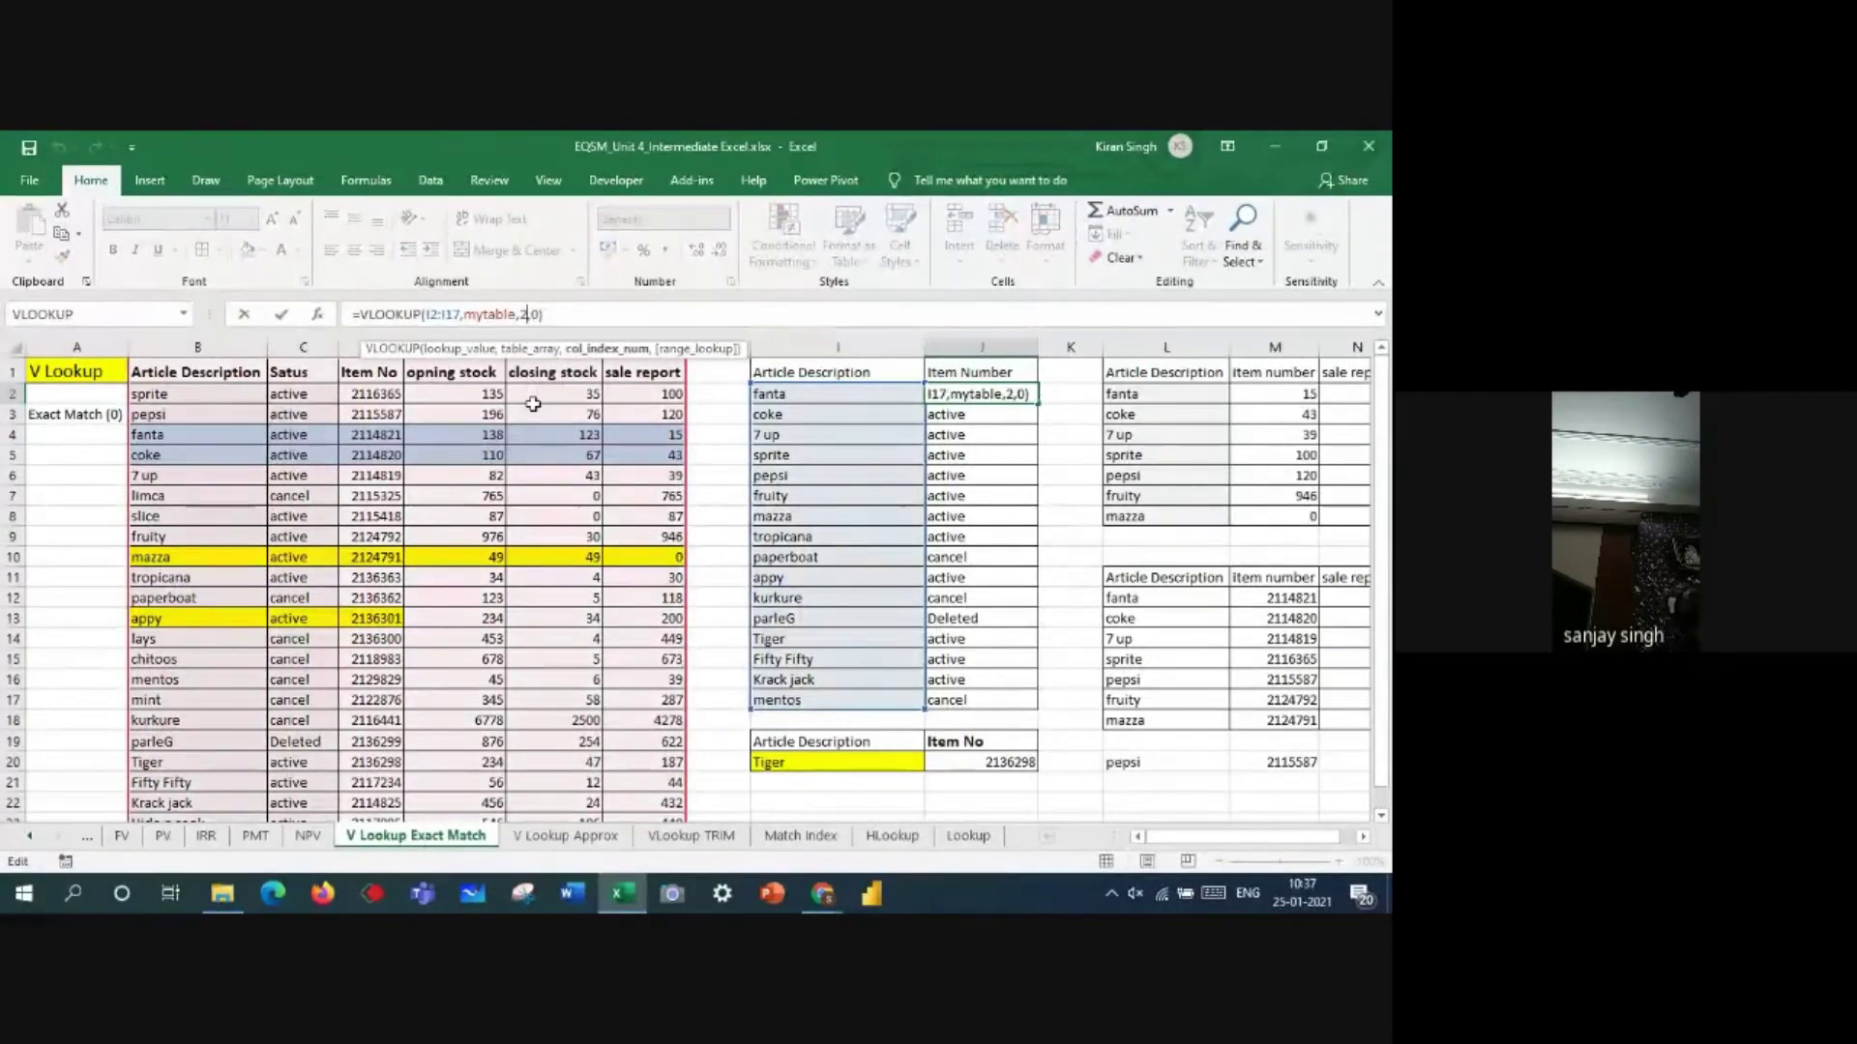
key("BackSpace")
type("\\")
key("Return")
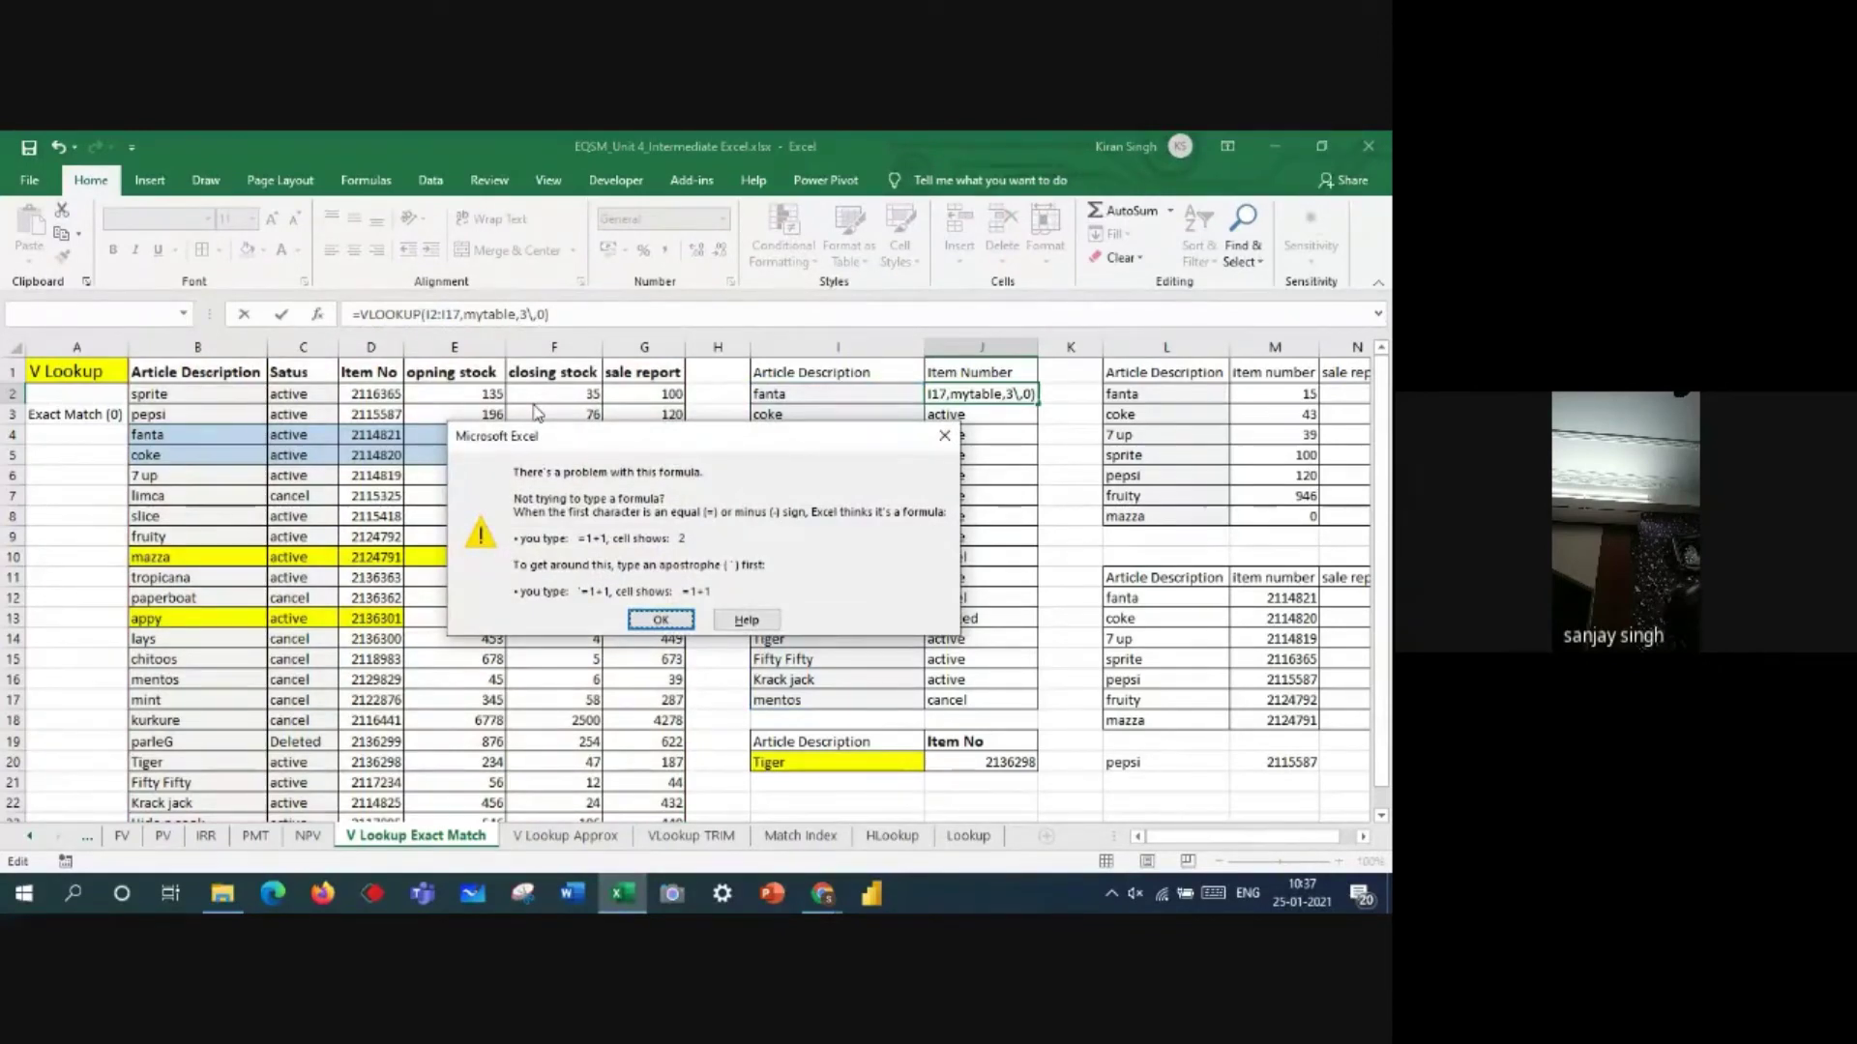
left_click(660, 620)
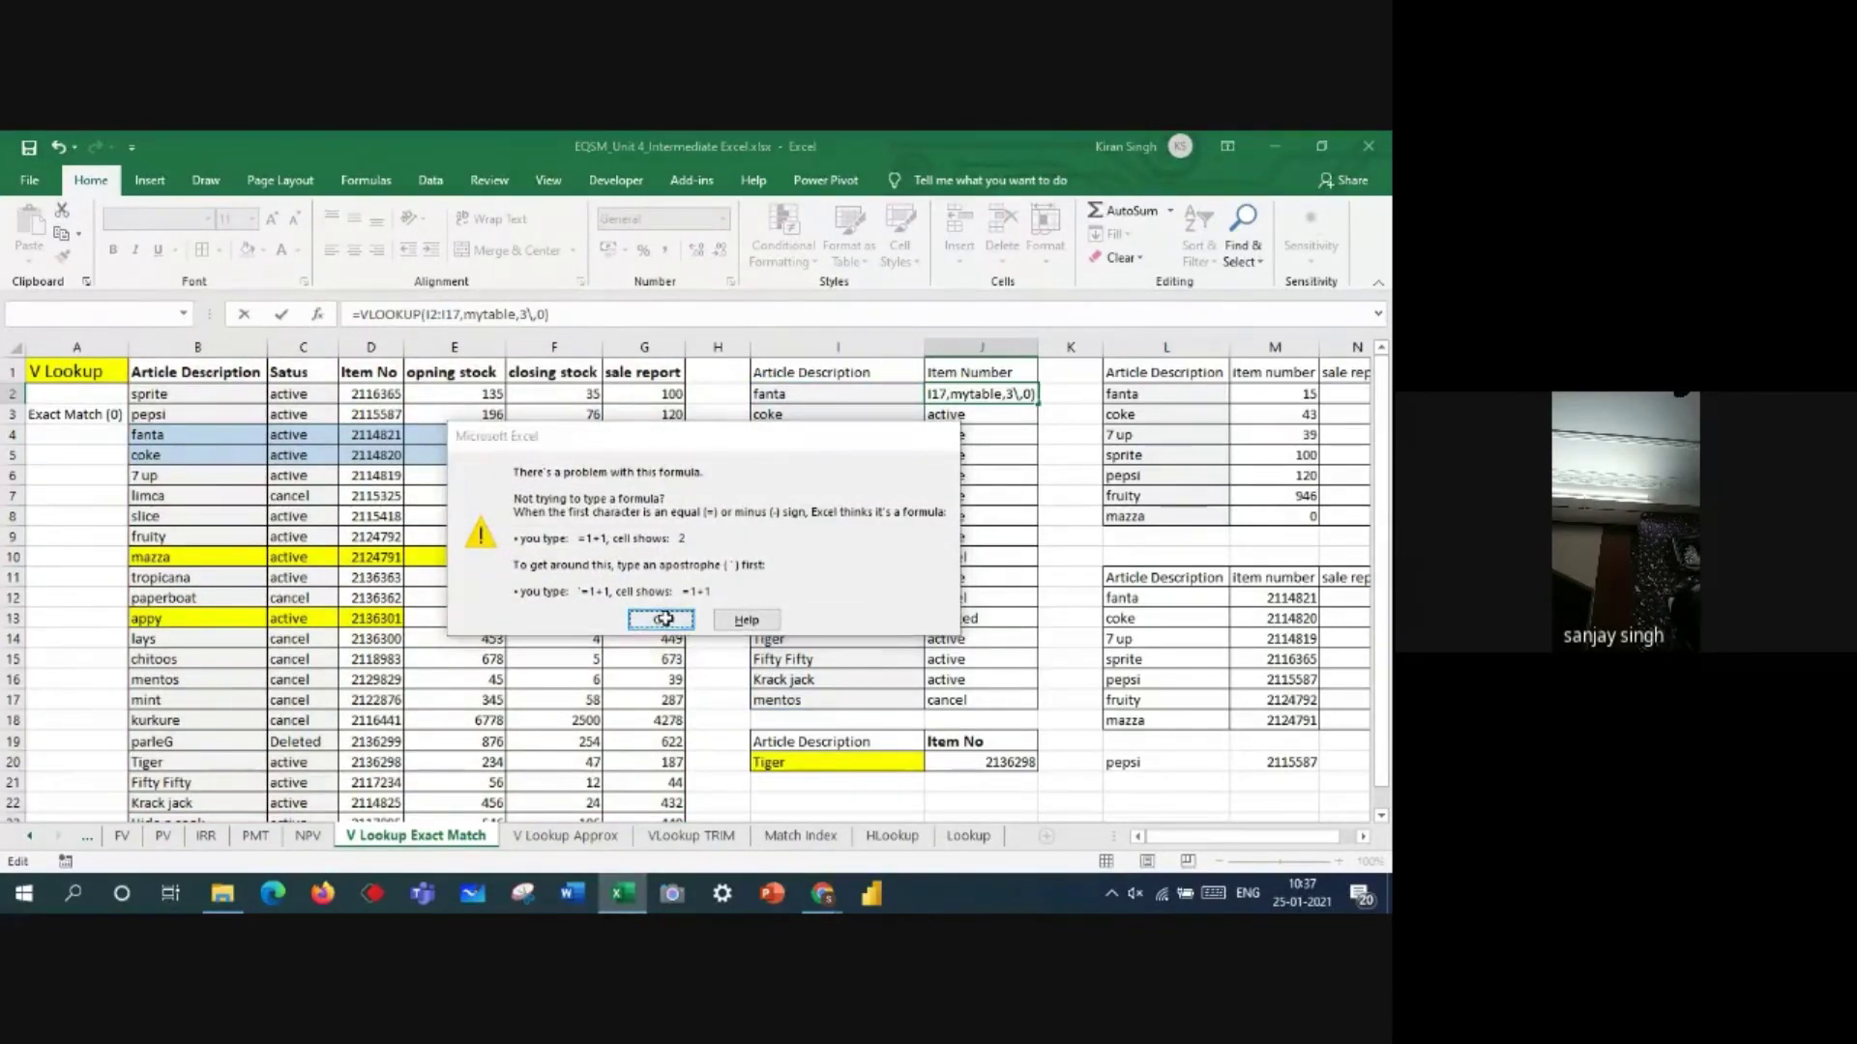
left_click(1018, 392)
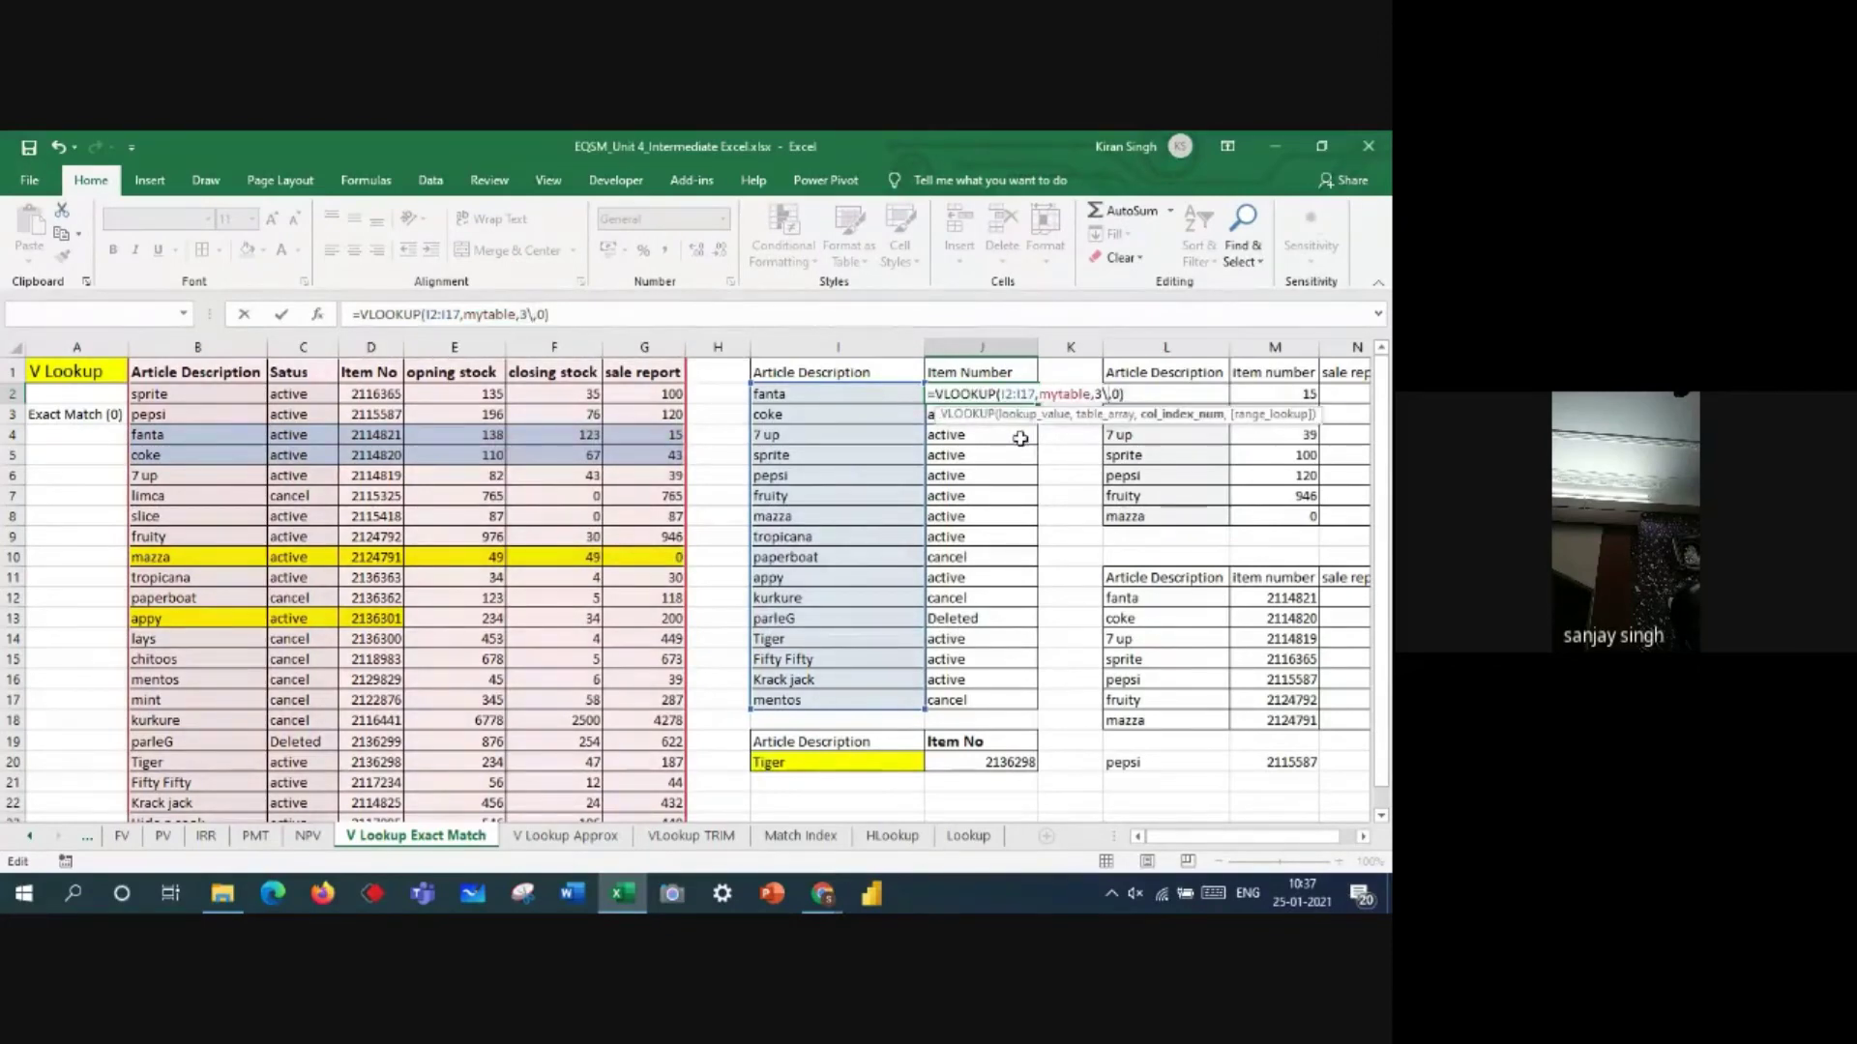
key("BackSpace")
key("Return")
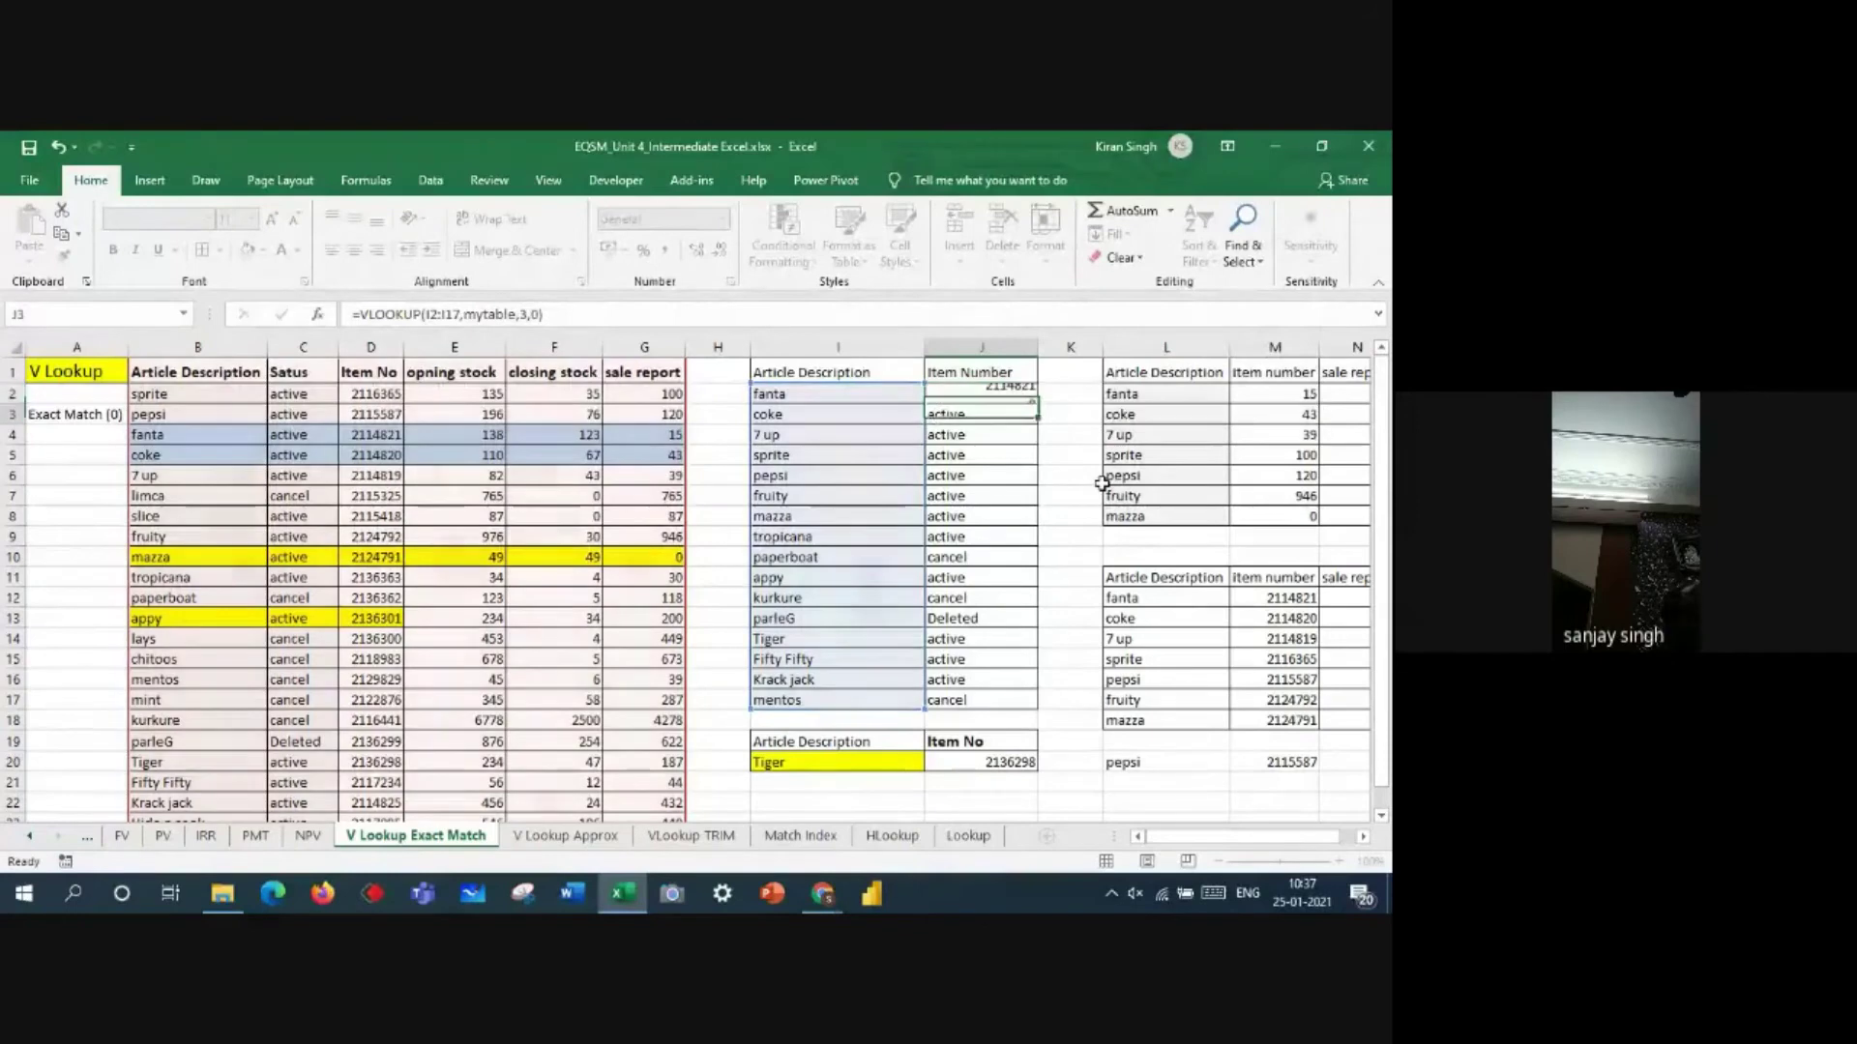
- Fill J2's updated formula down through J17 and review the item numbers and their header in column J
left_click(1023, 396)
double_click(1041, 406)
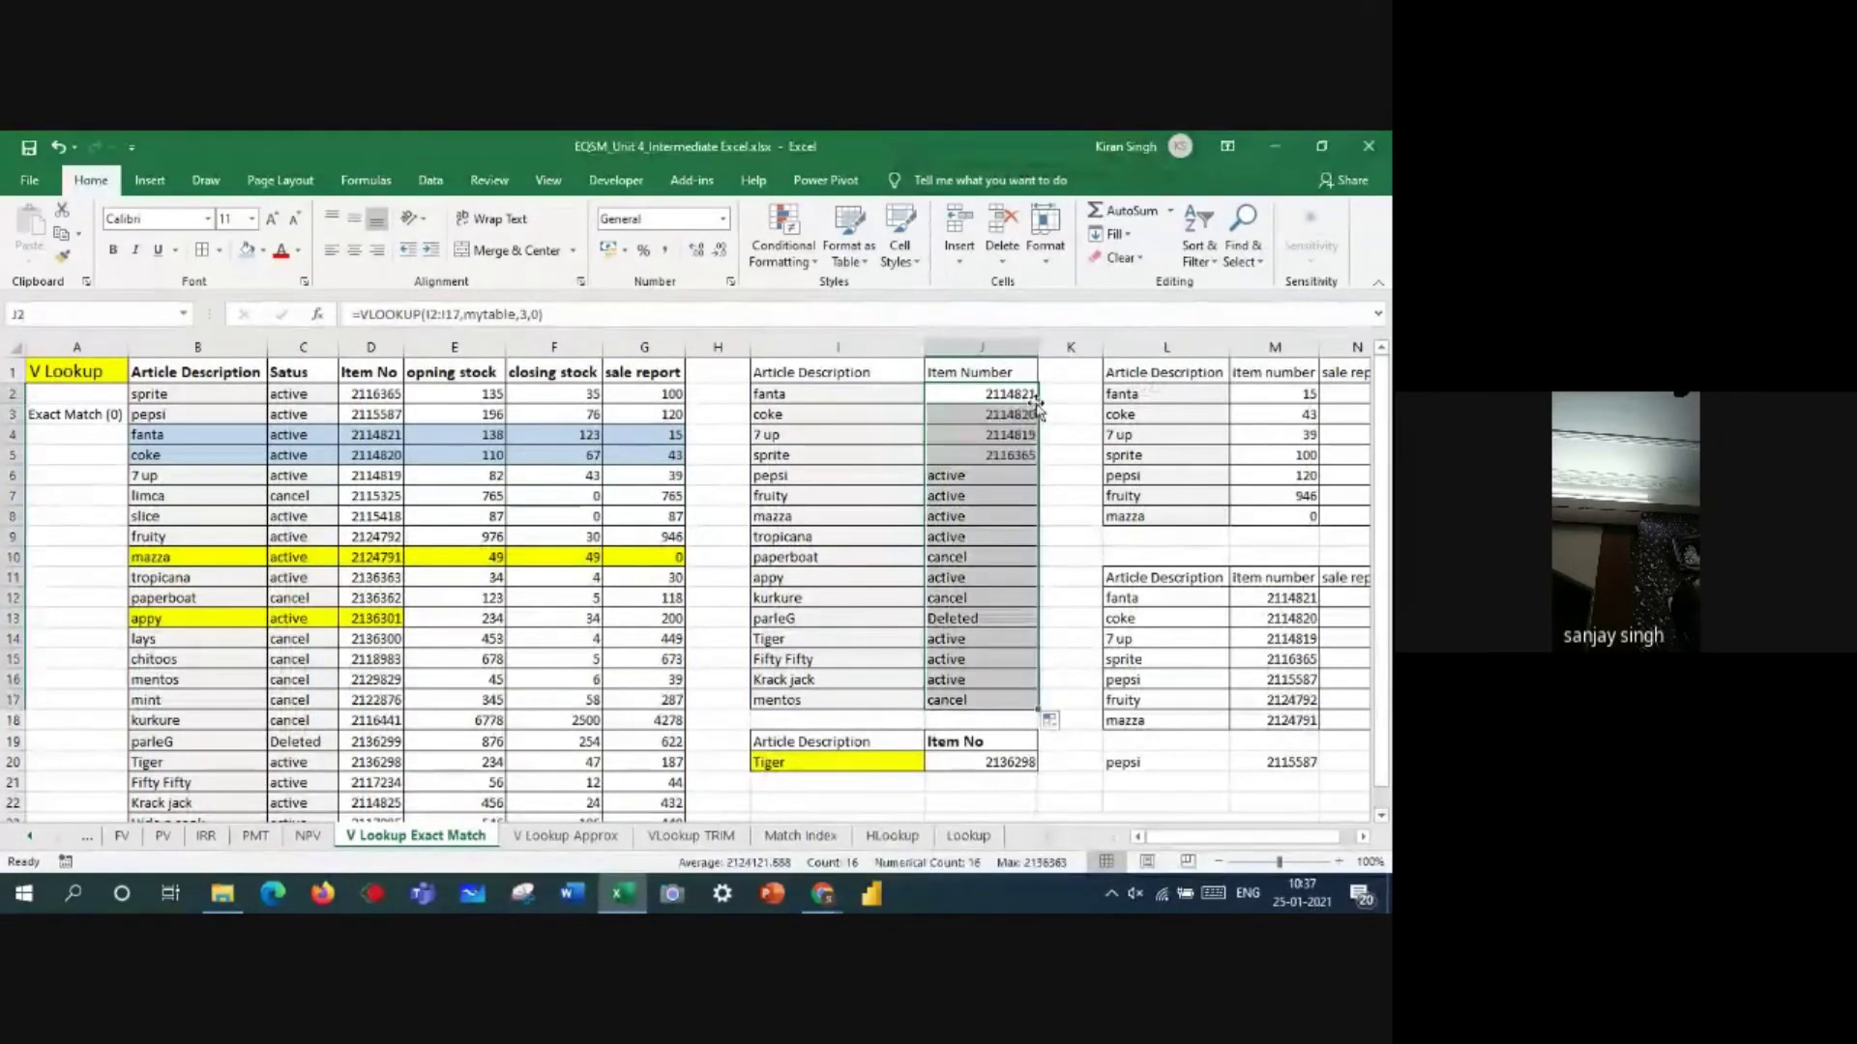
left_click_drag(990, 399, 958, 705)
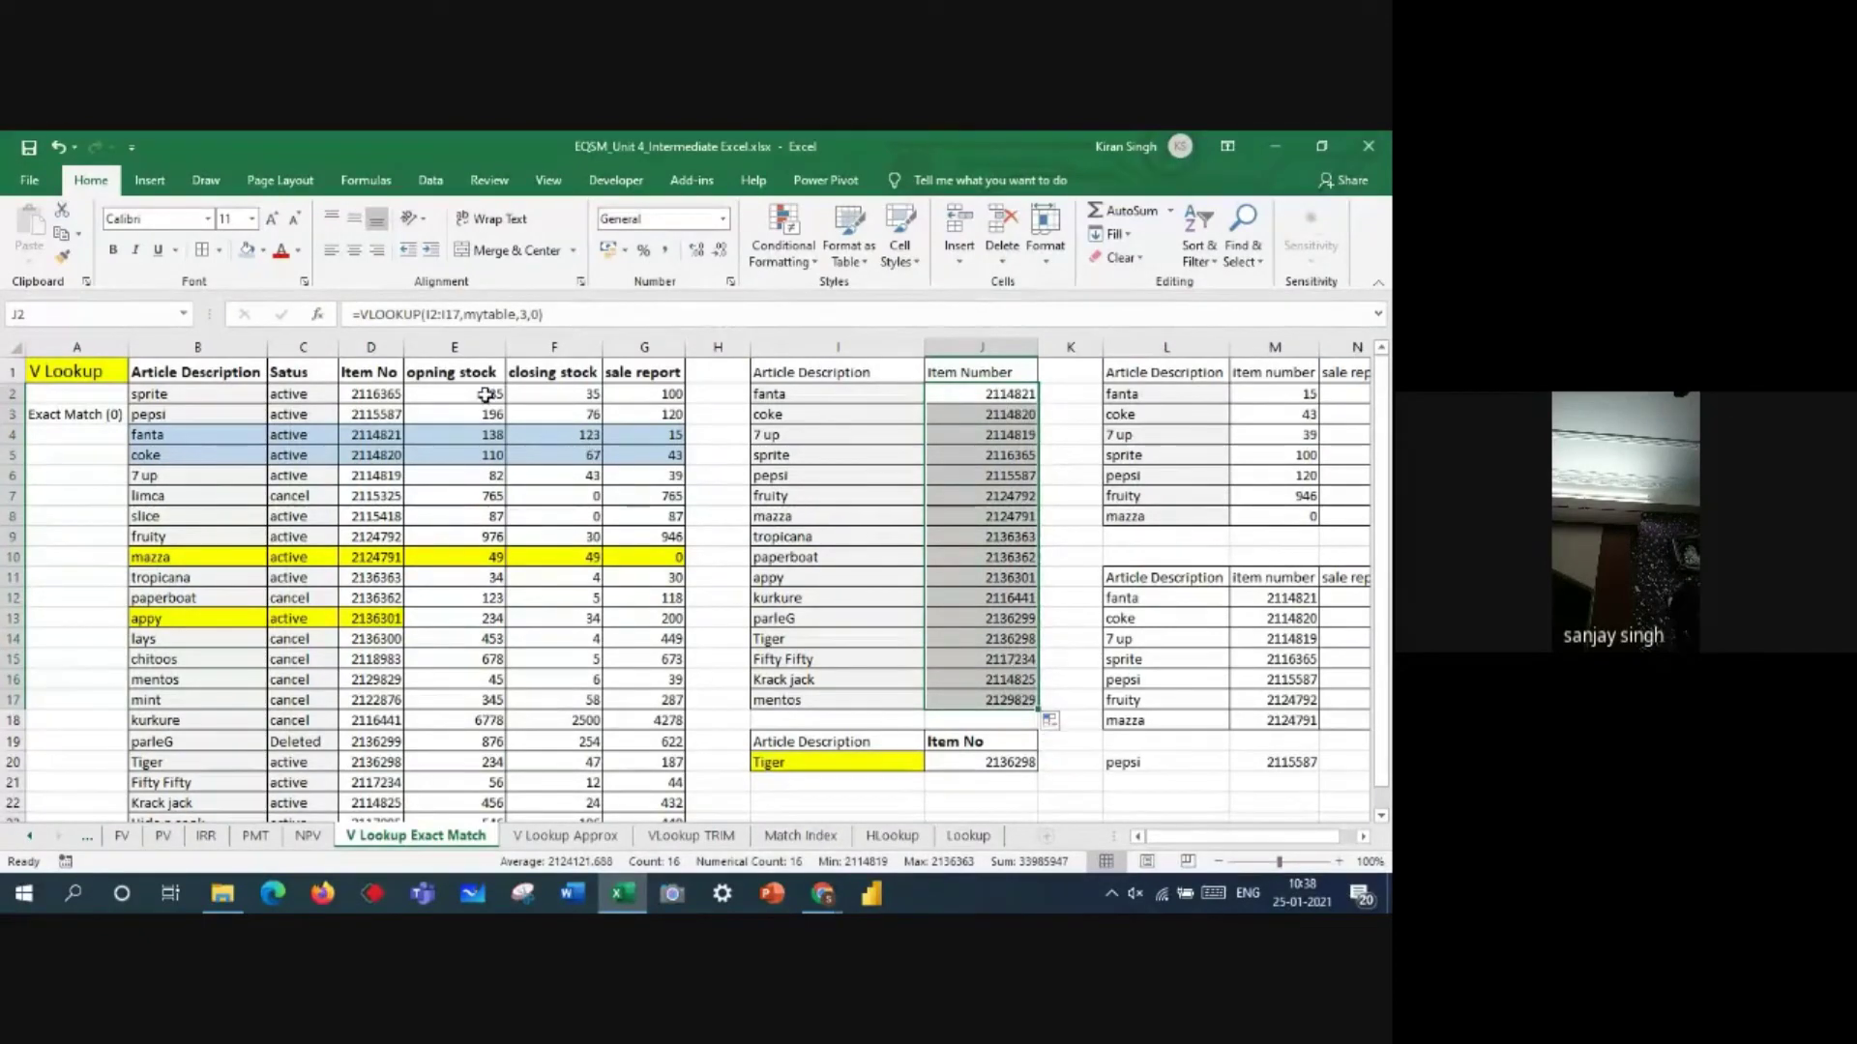
left_click(979, 368)
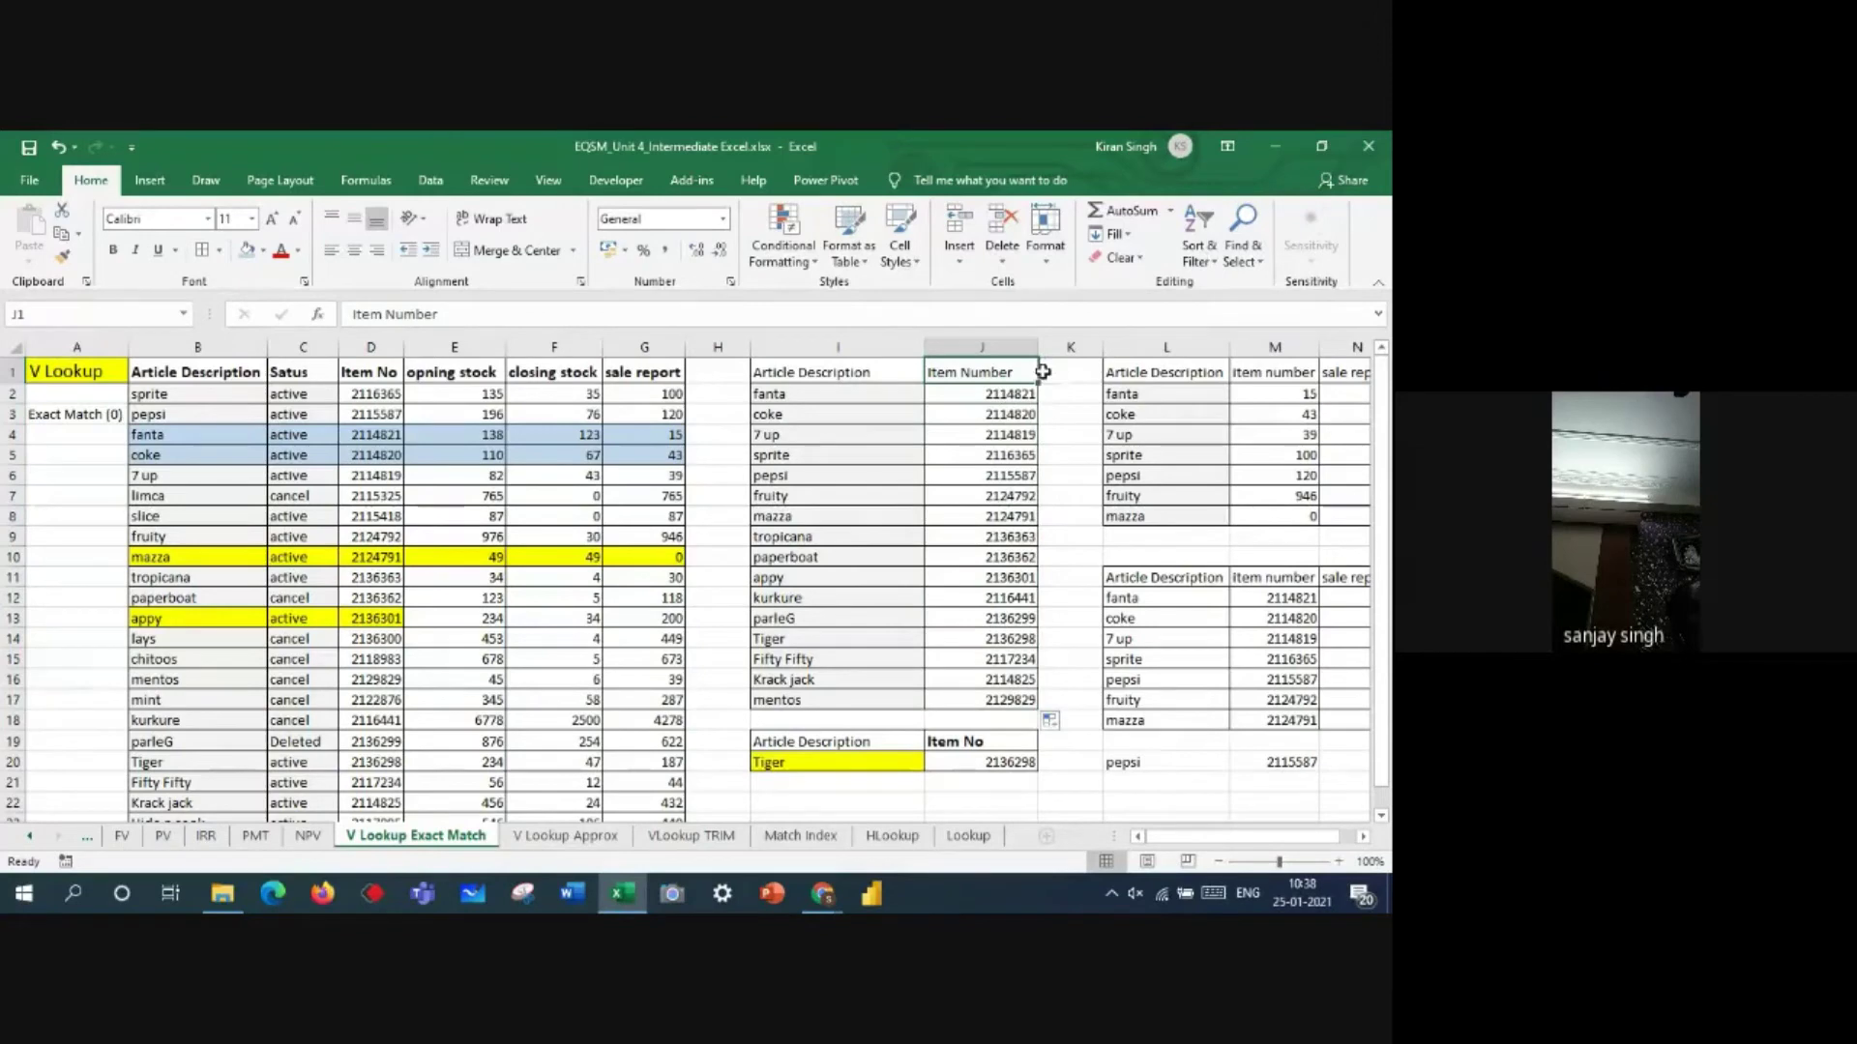
- Change the header in J1 to Opening Stock
double_click(1022, 371)
left_click_drag(1021, 370, 909, 367)
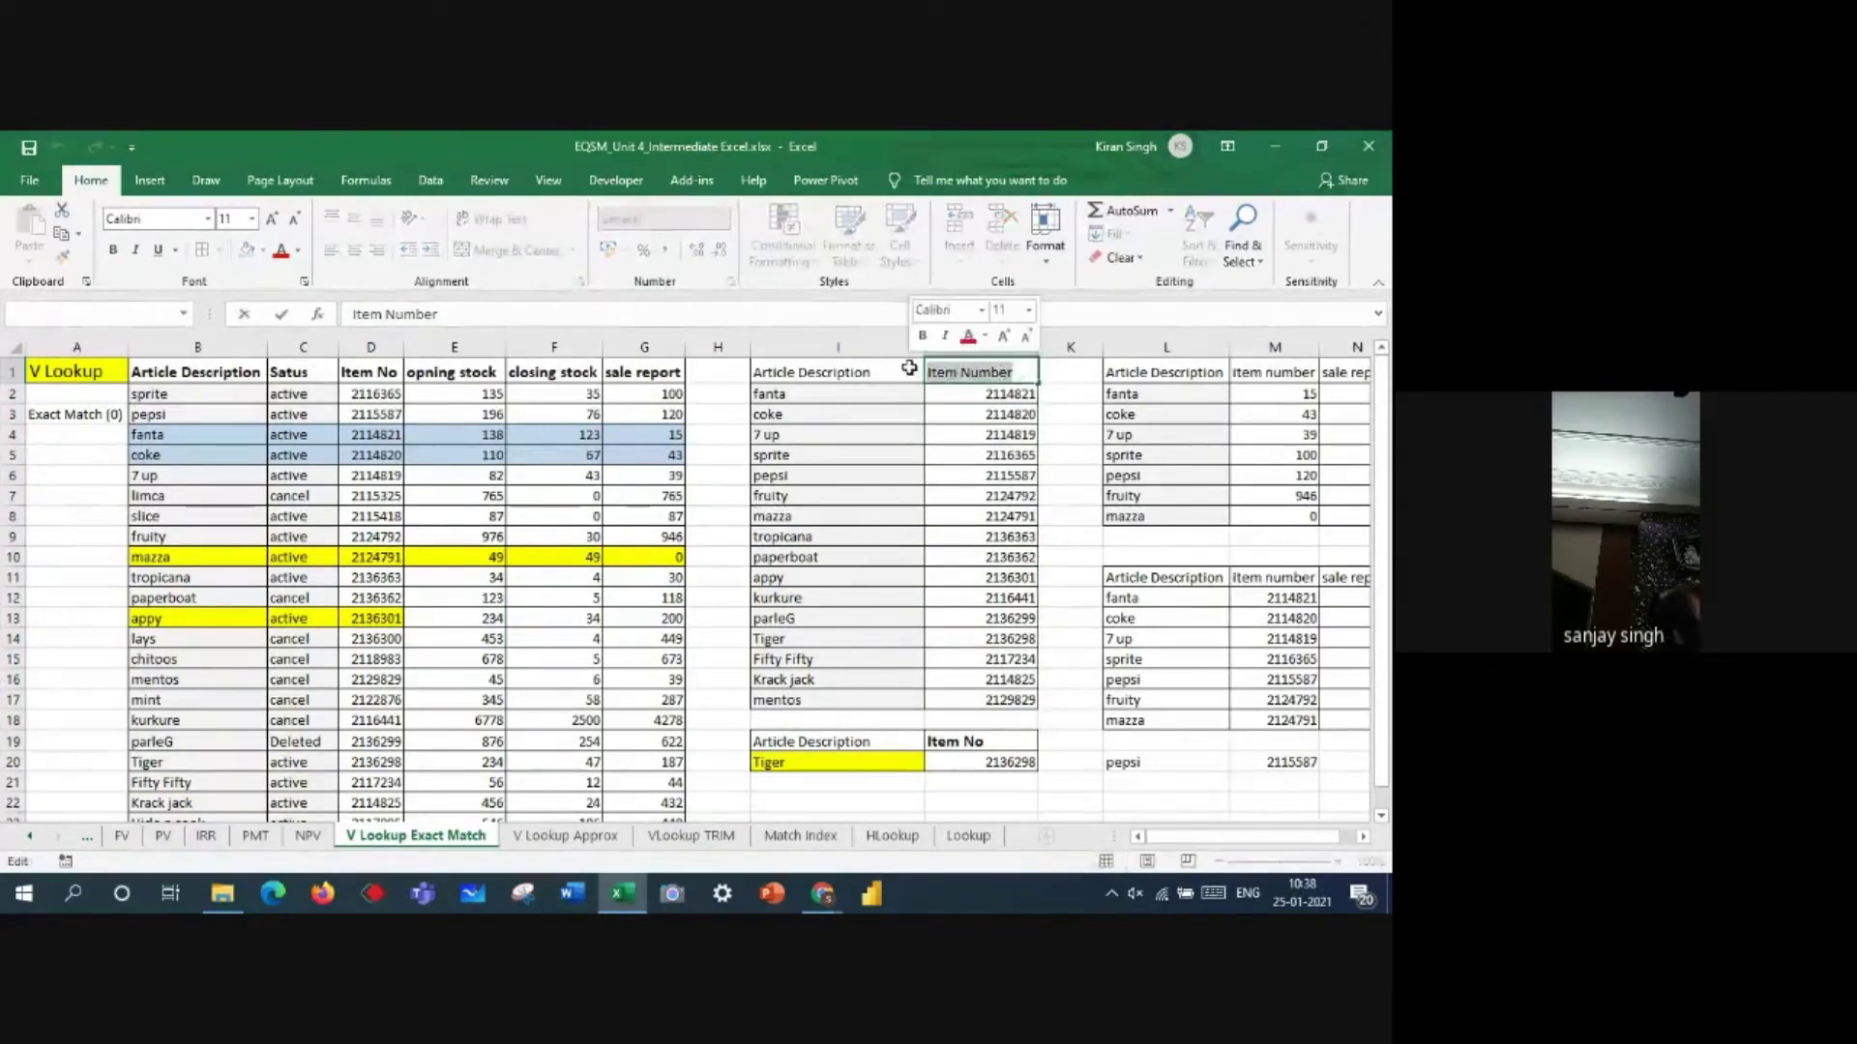
key("BackSpace")
type("Opening St")
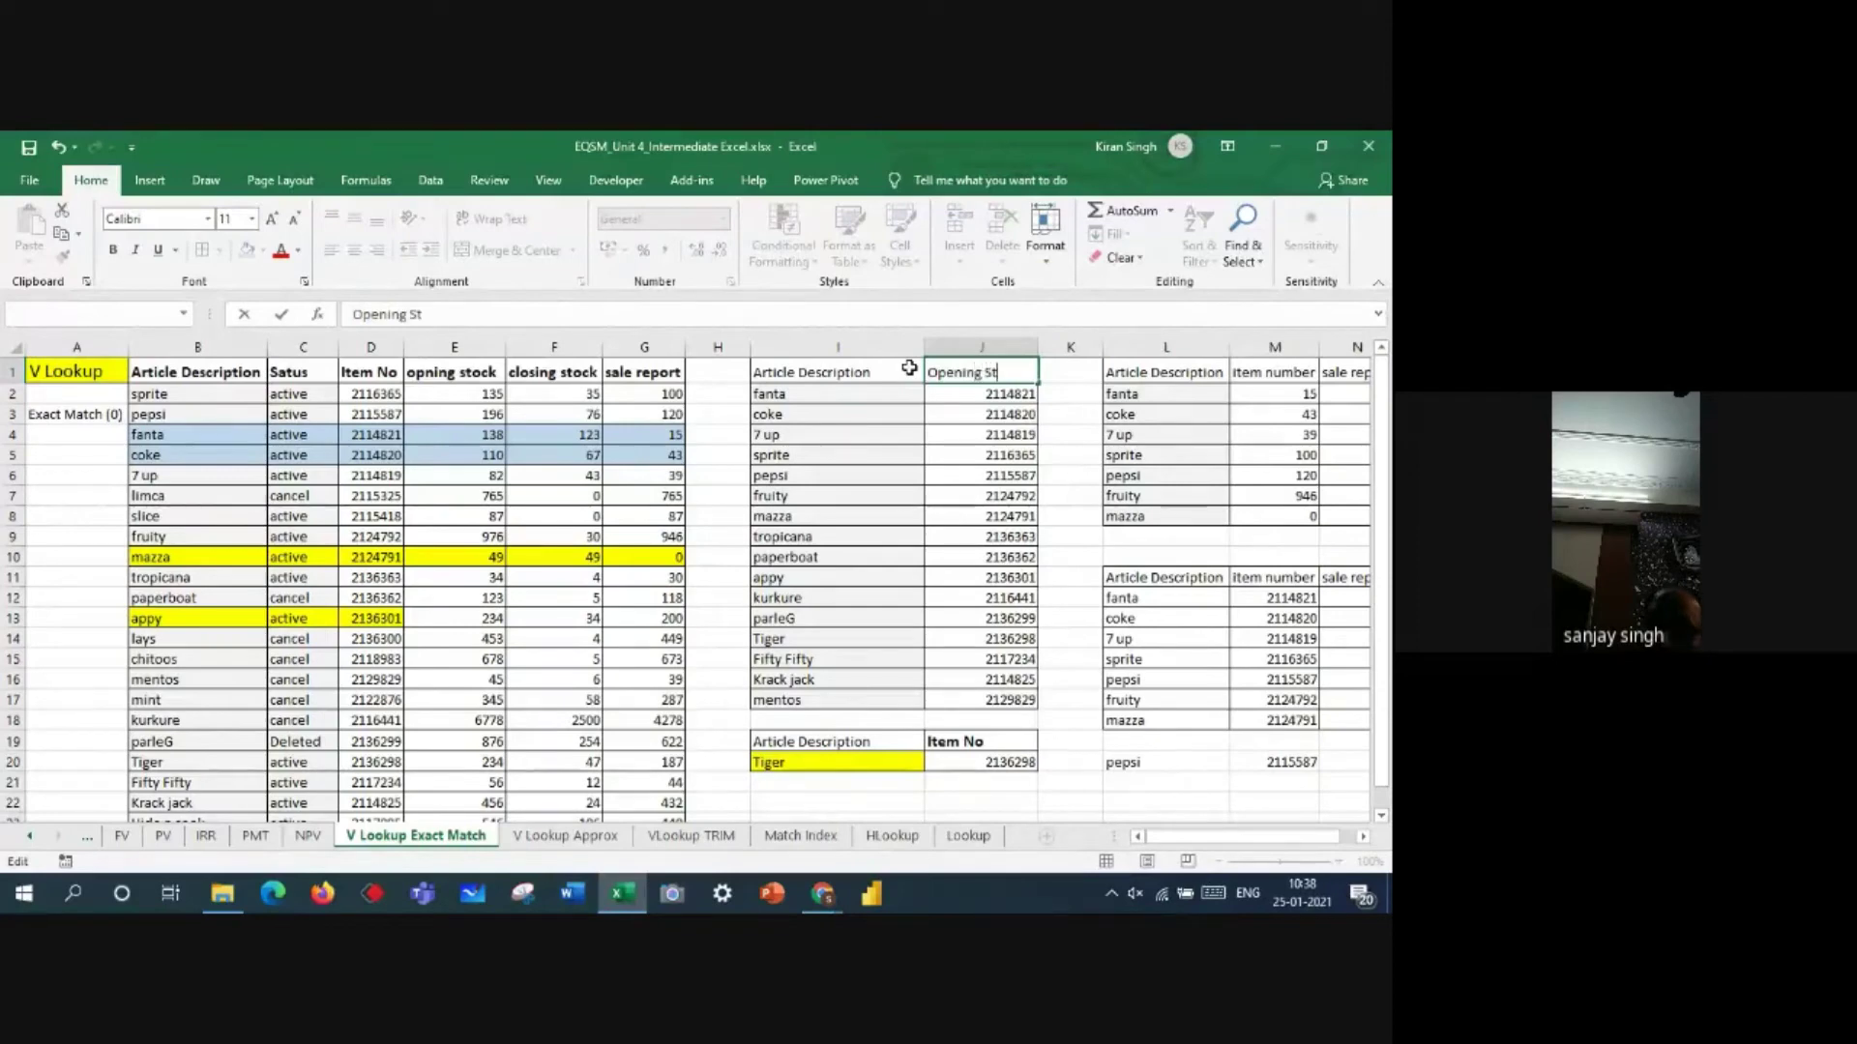
type("ock")
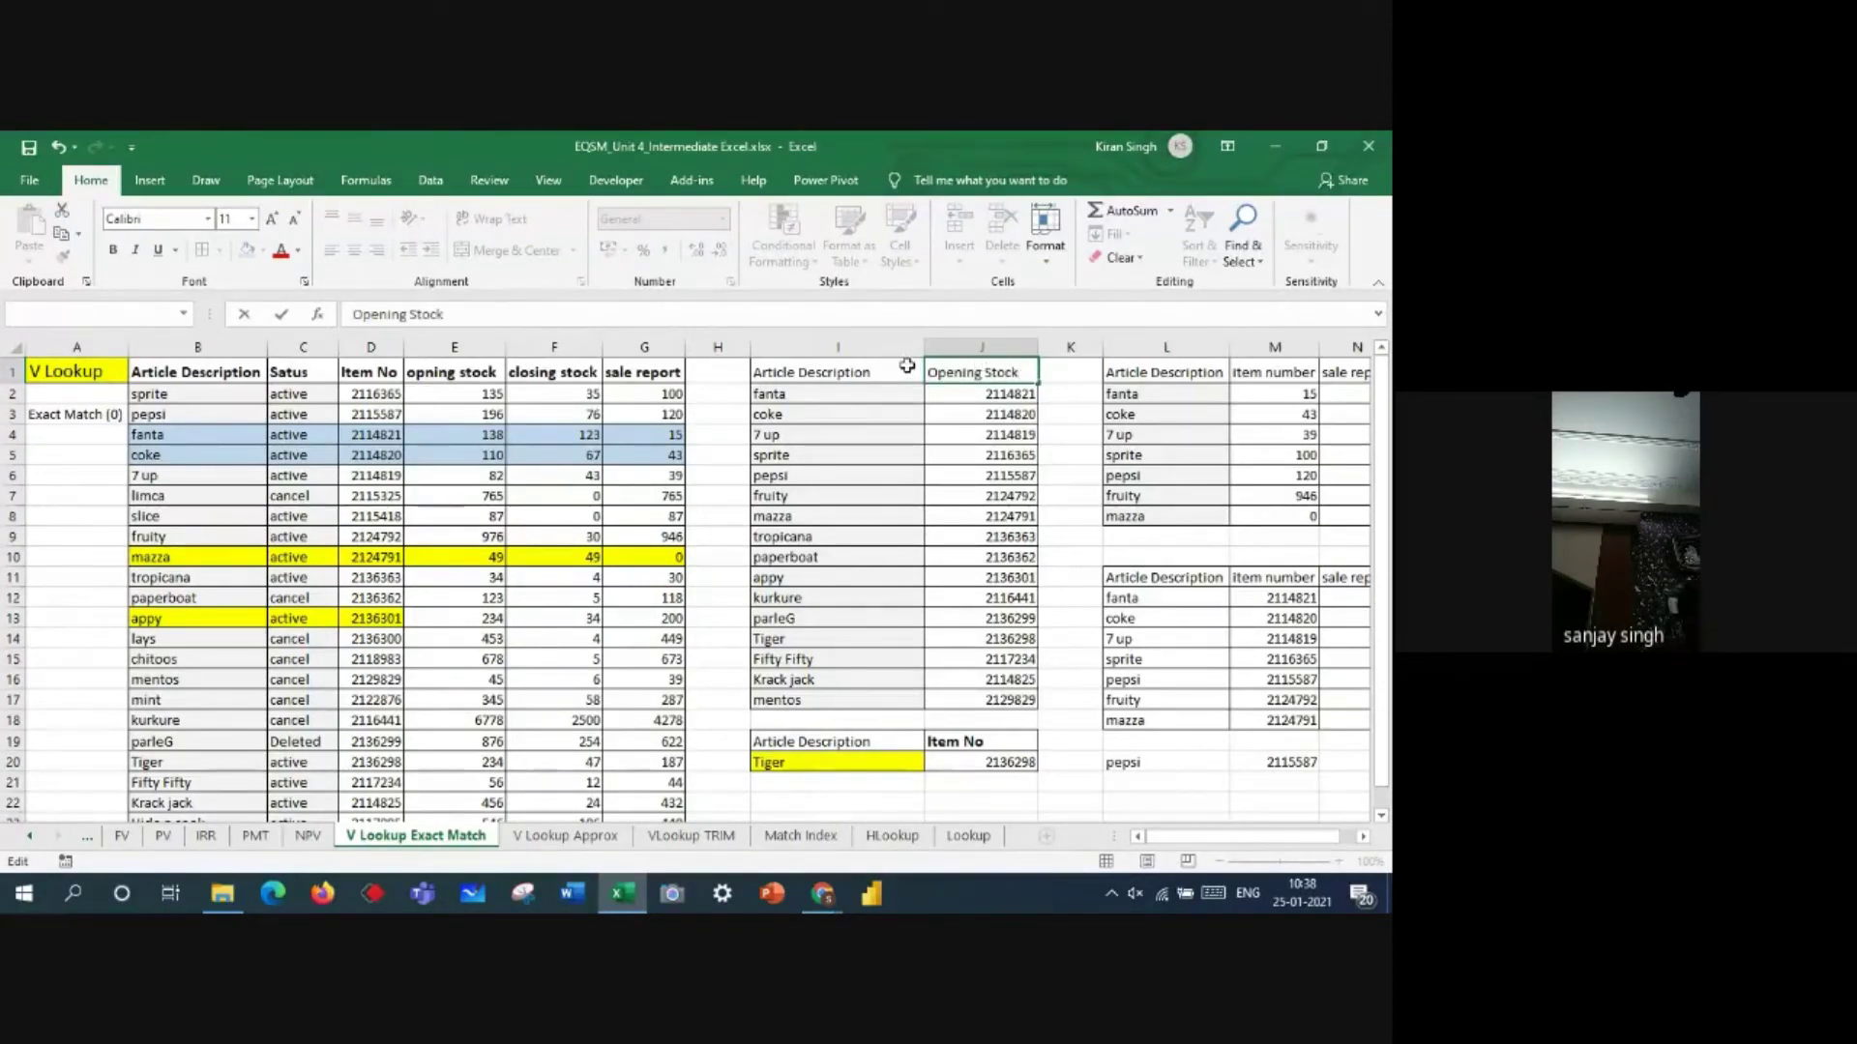
key("Return")
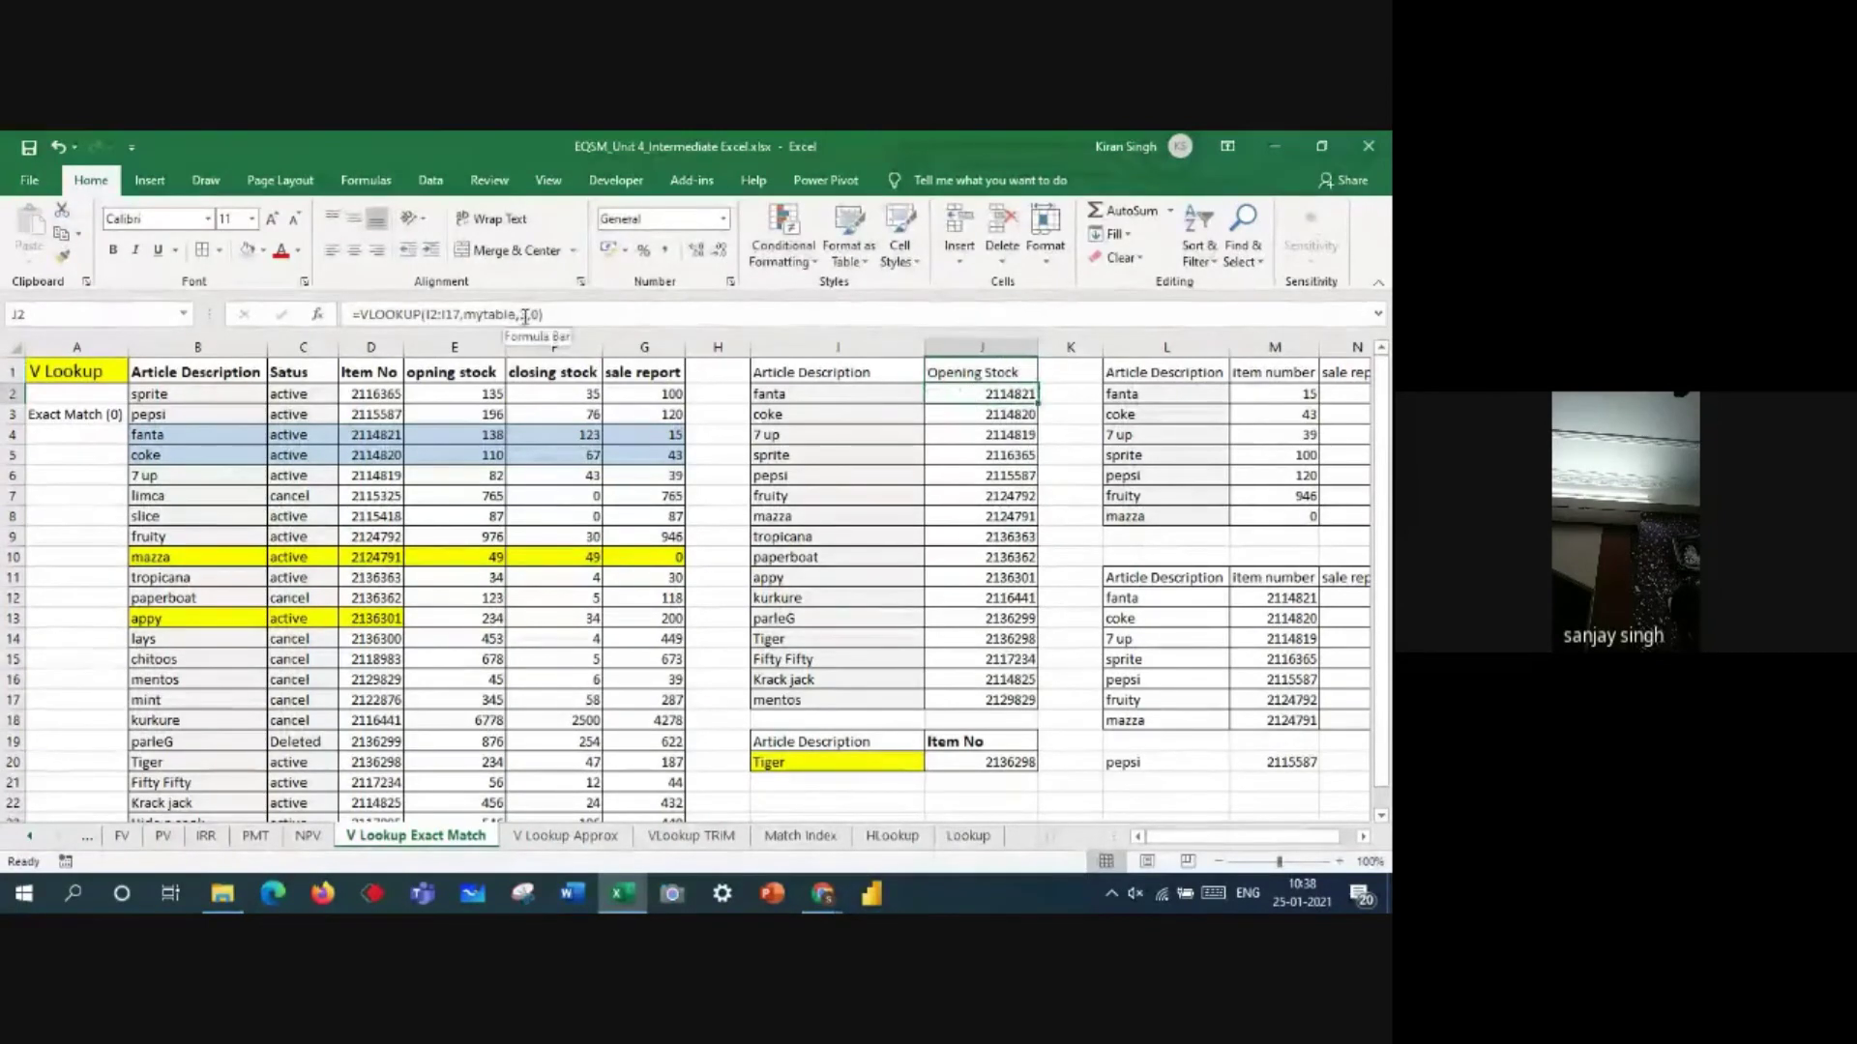
- Set the column index in J2's VLOOKUP to 4, so the formula reads =VLOOKUP(I2:I17,mytable,4,0)
left_click(527, 314)
key("BackSpace")
type("4")
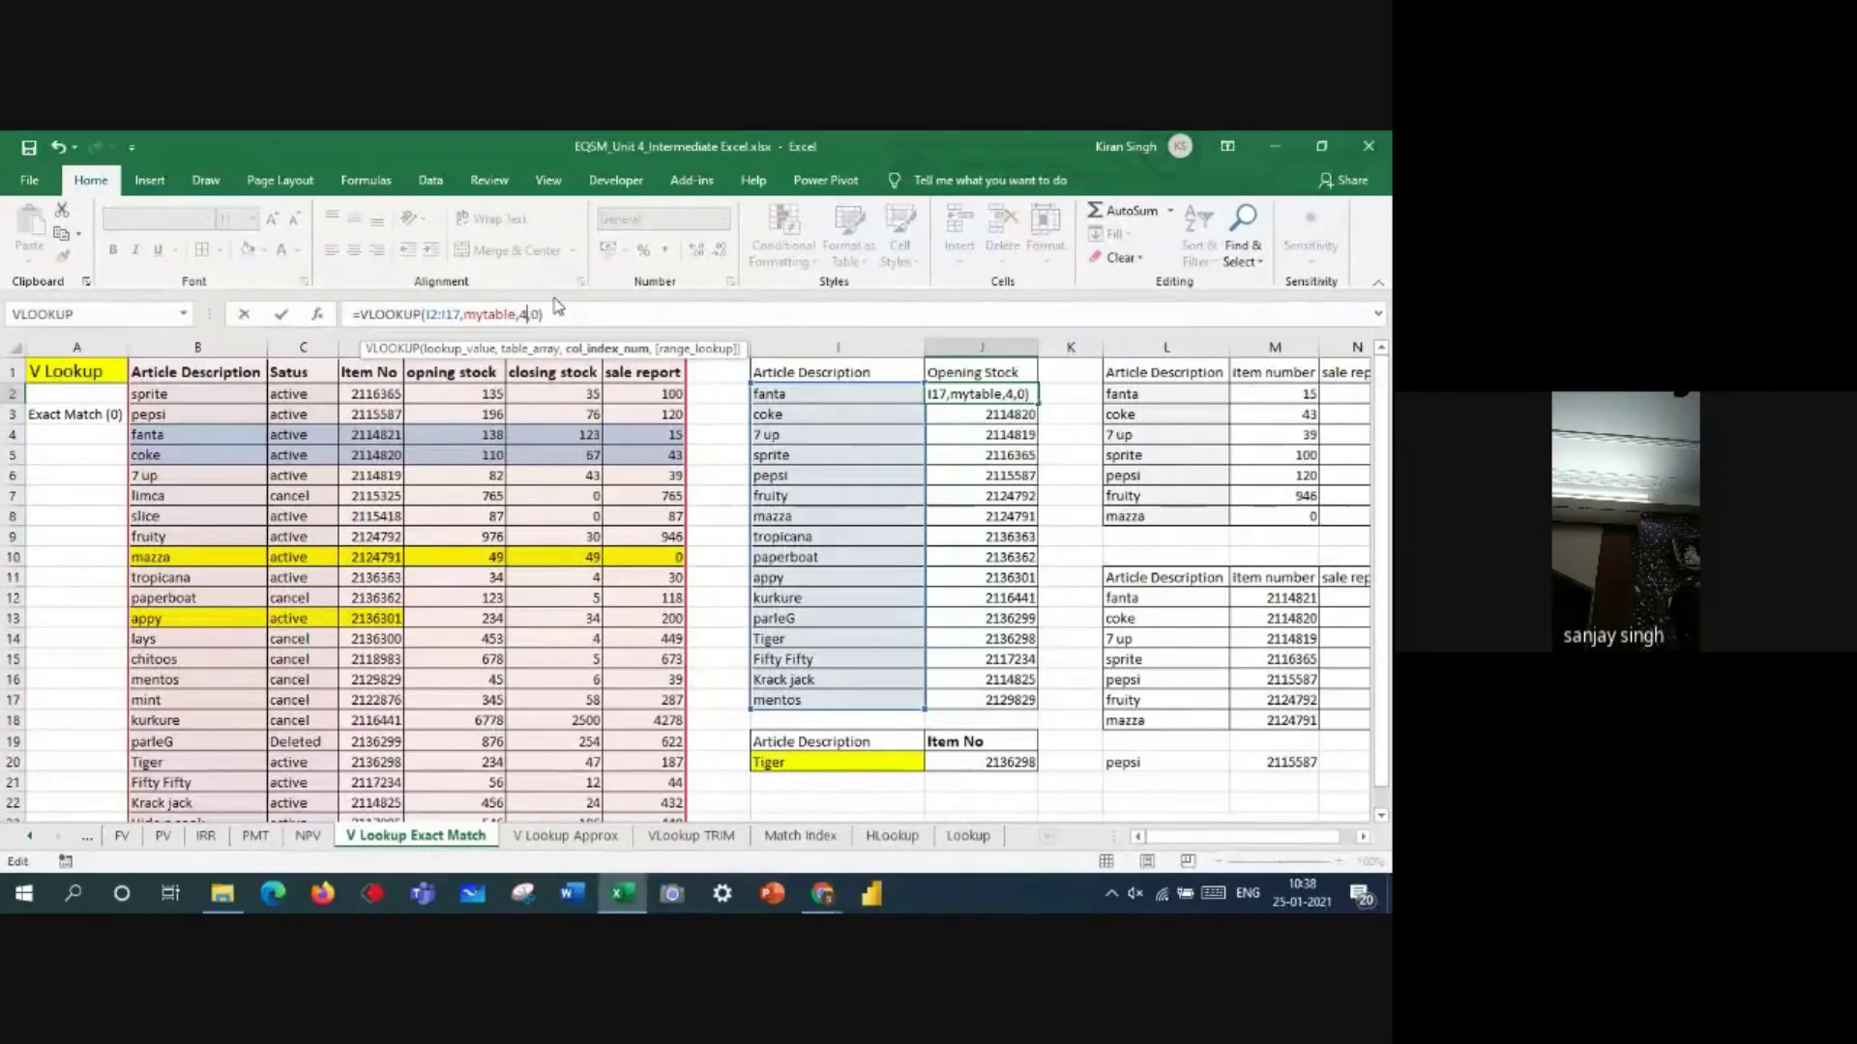
left_click(557, 314)
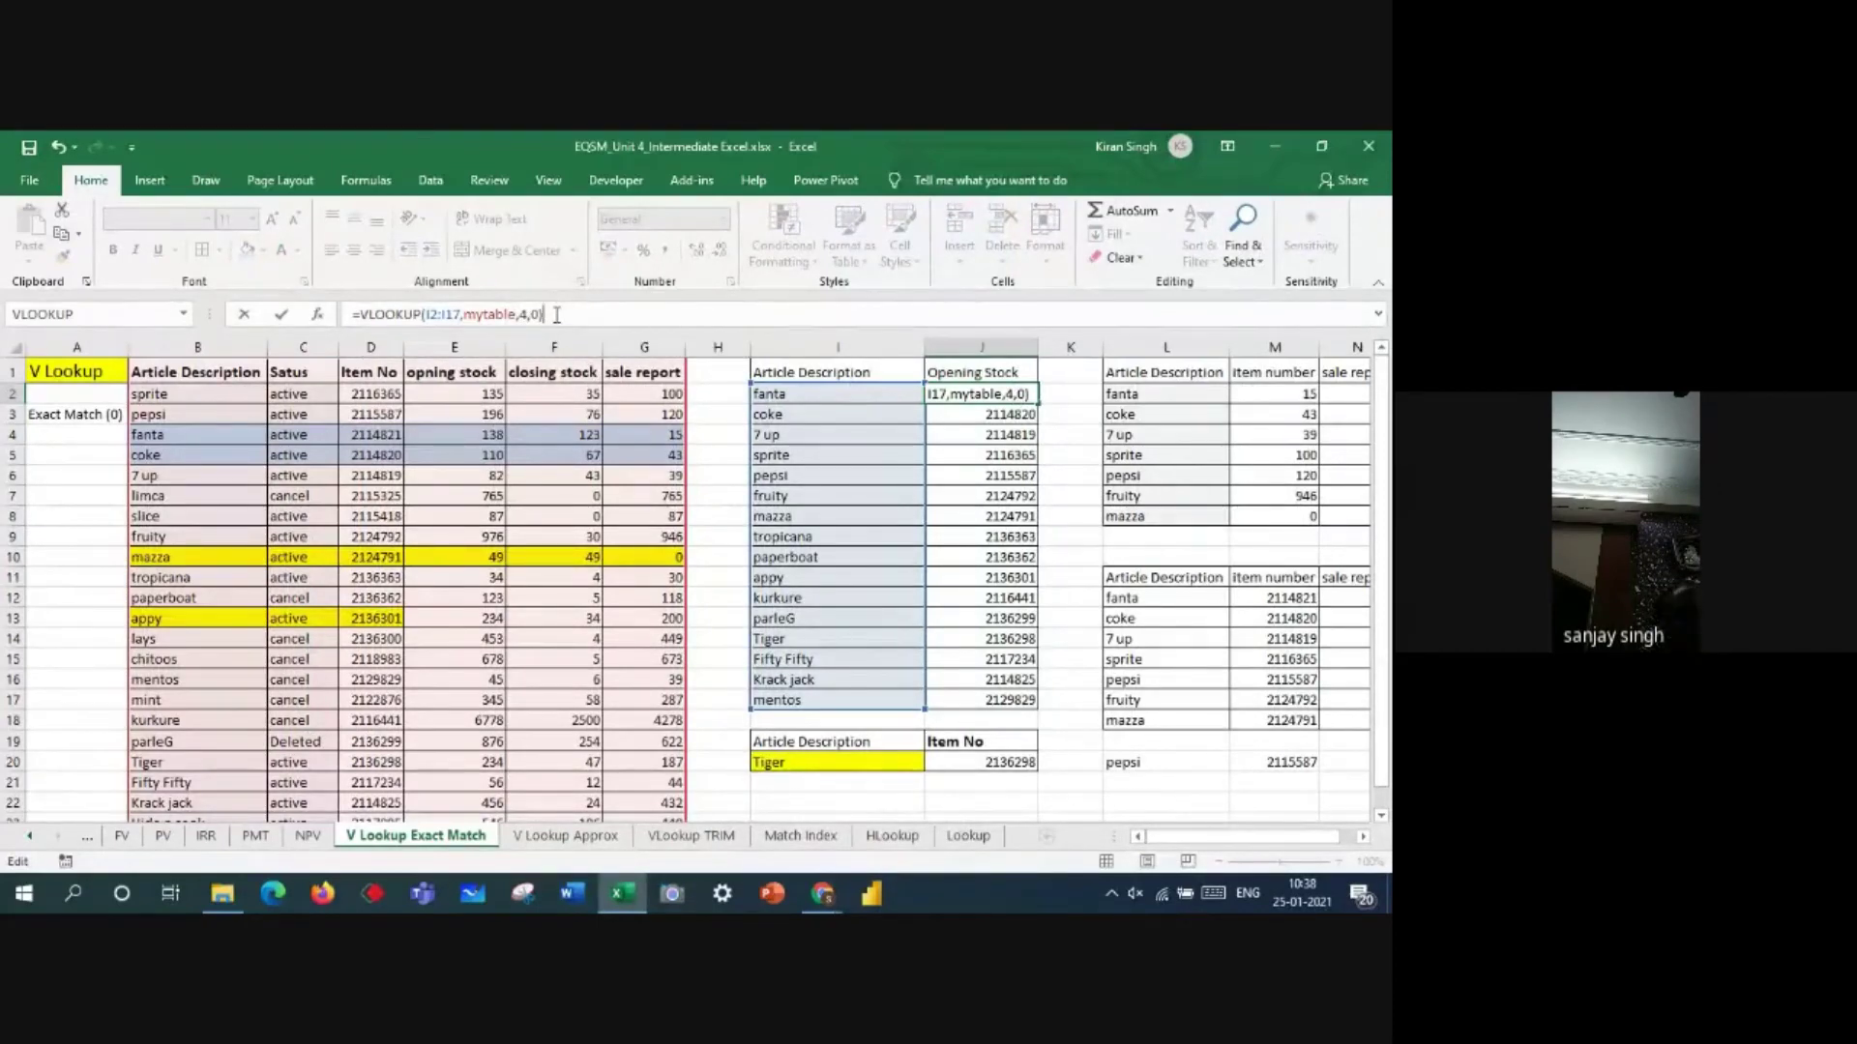
key("Return")
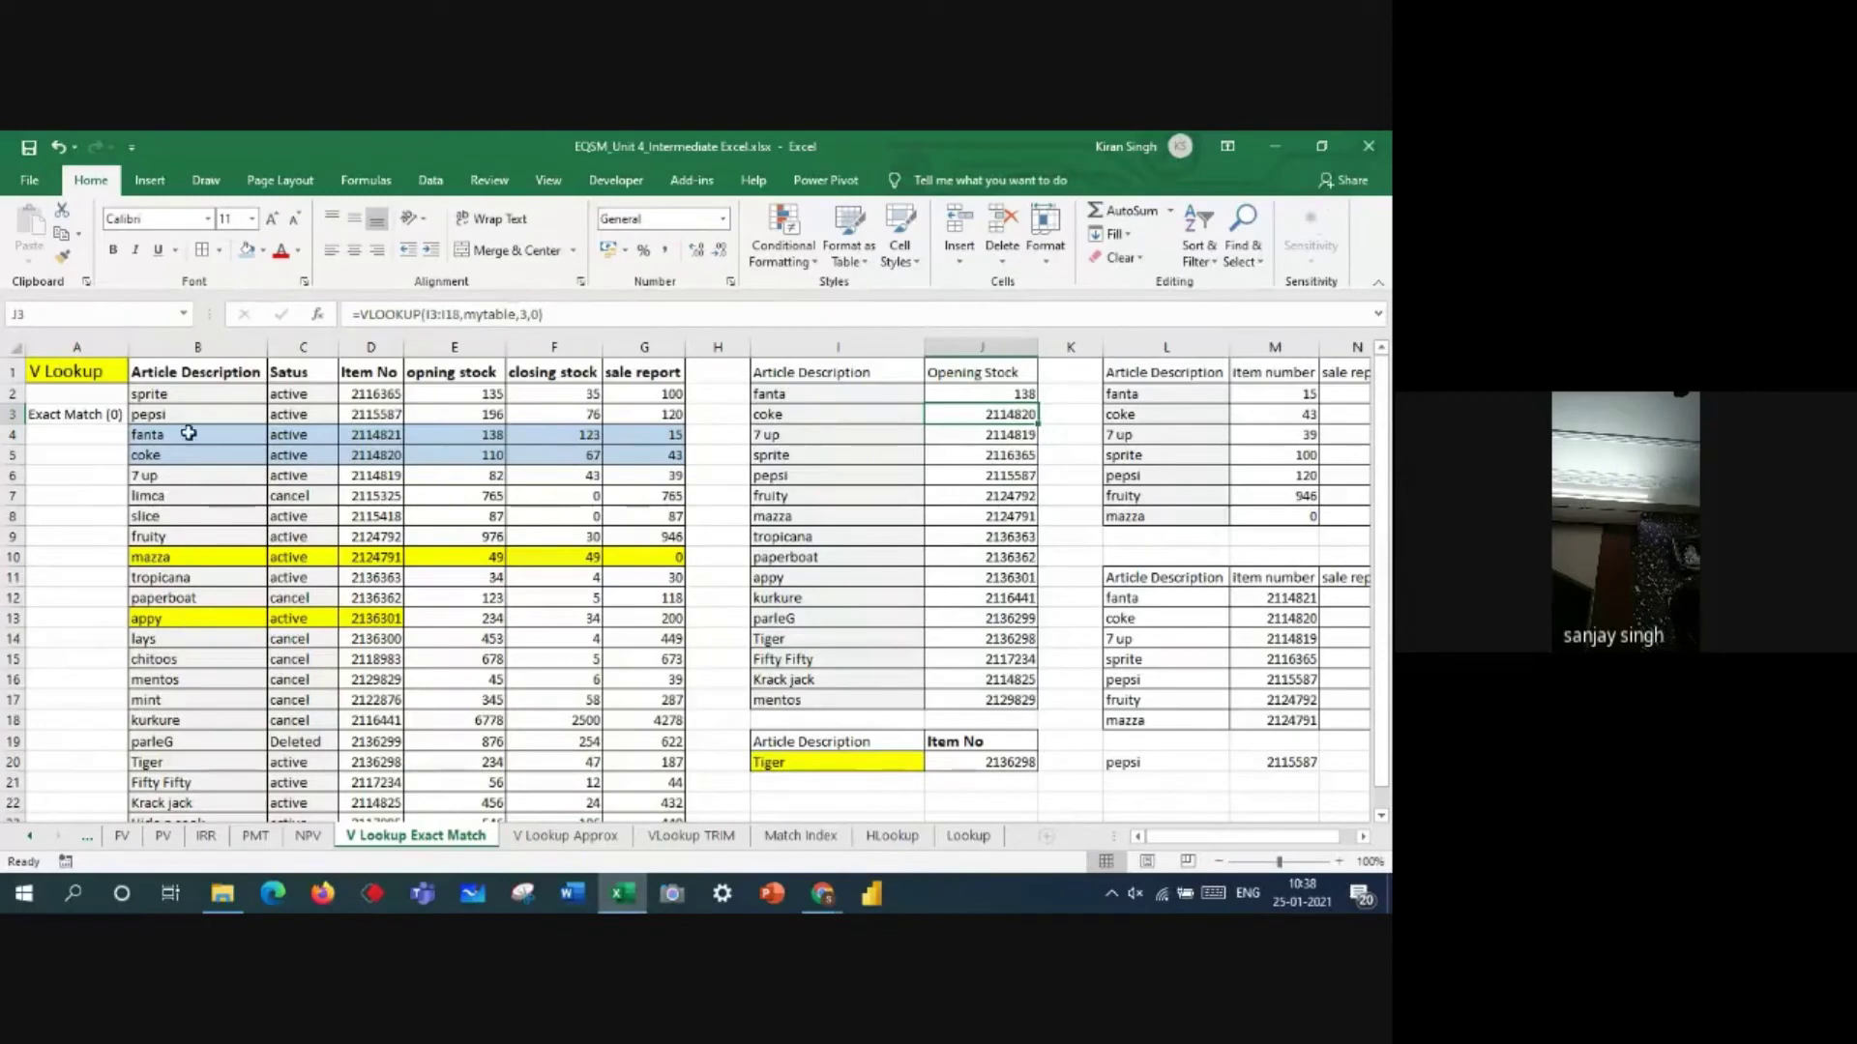
- Check fanta's opening stock in the source table and fill J2's updated formula down through J17
left_click(488, 436)
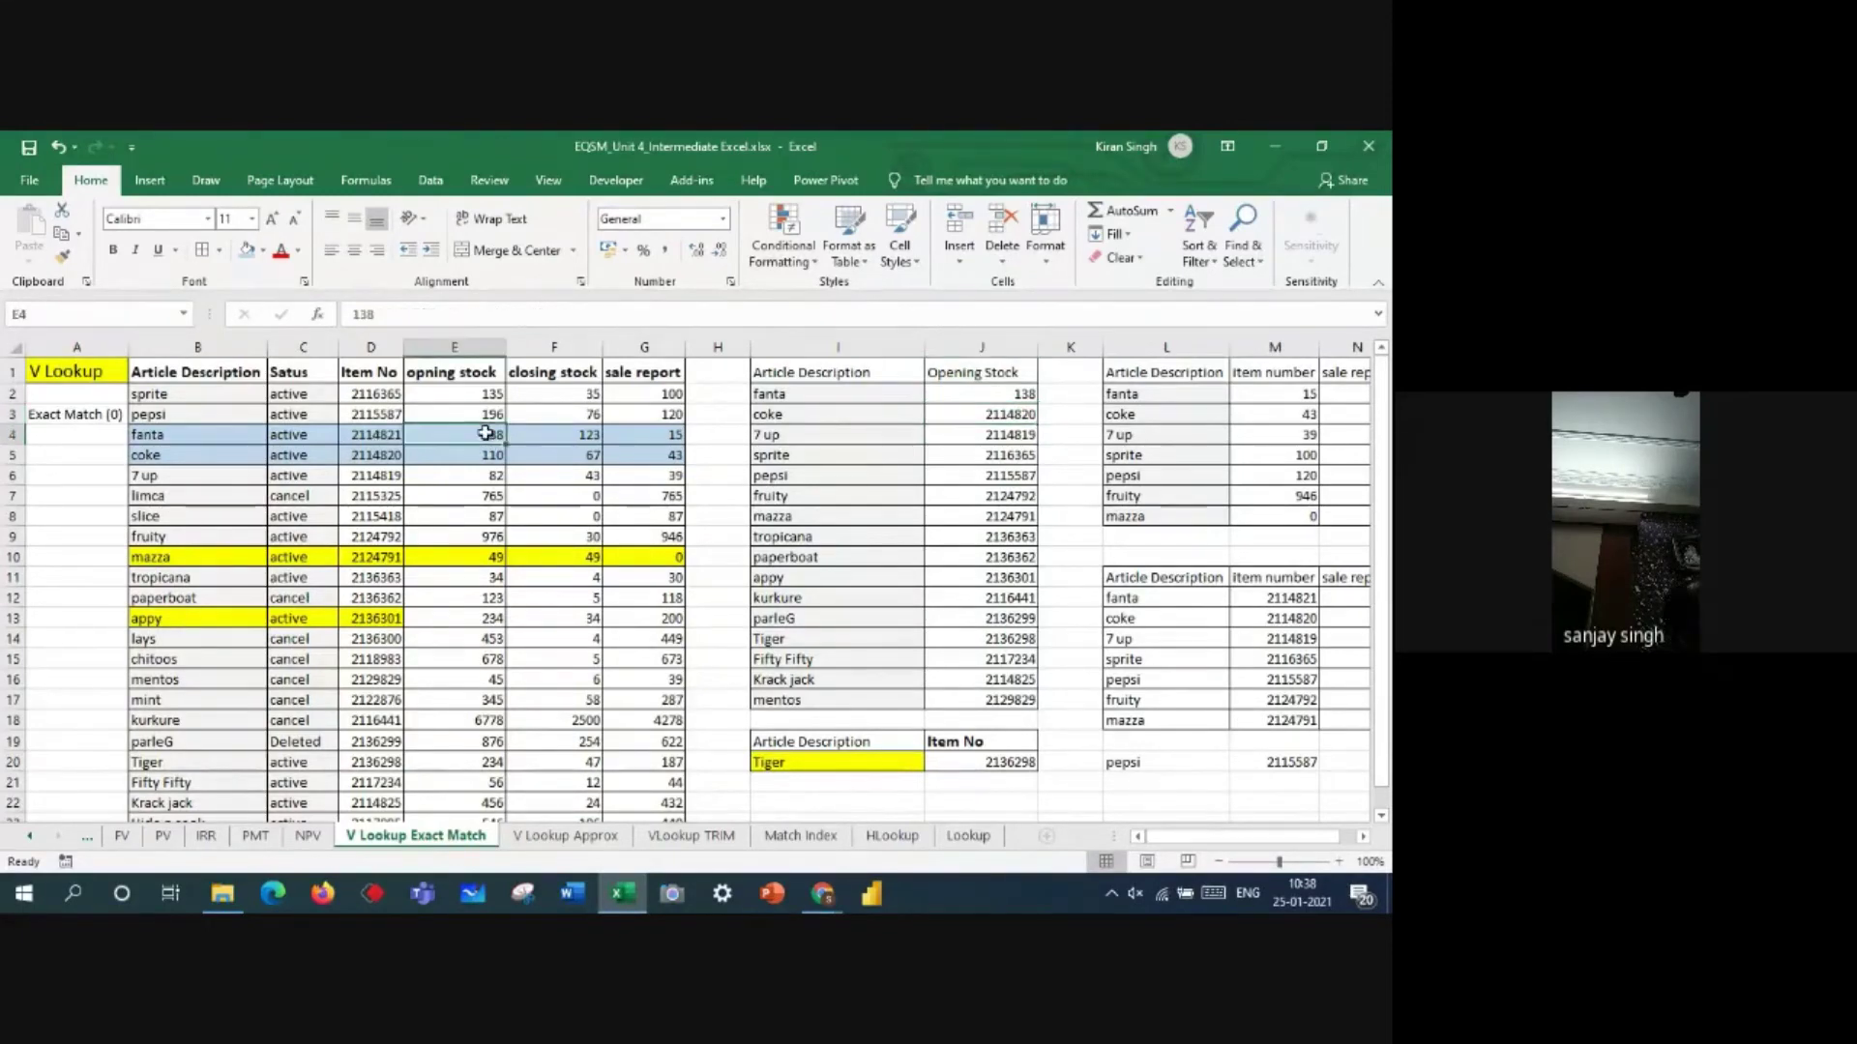
left_click(965, 396)
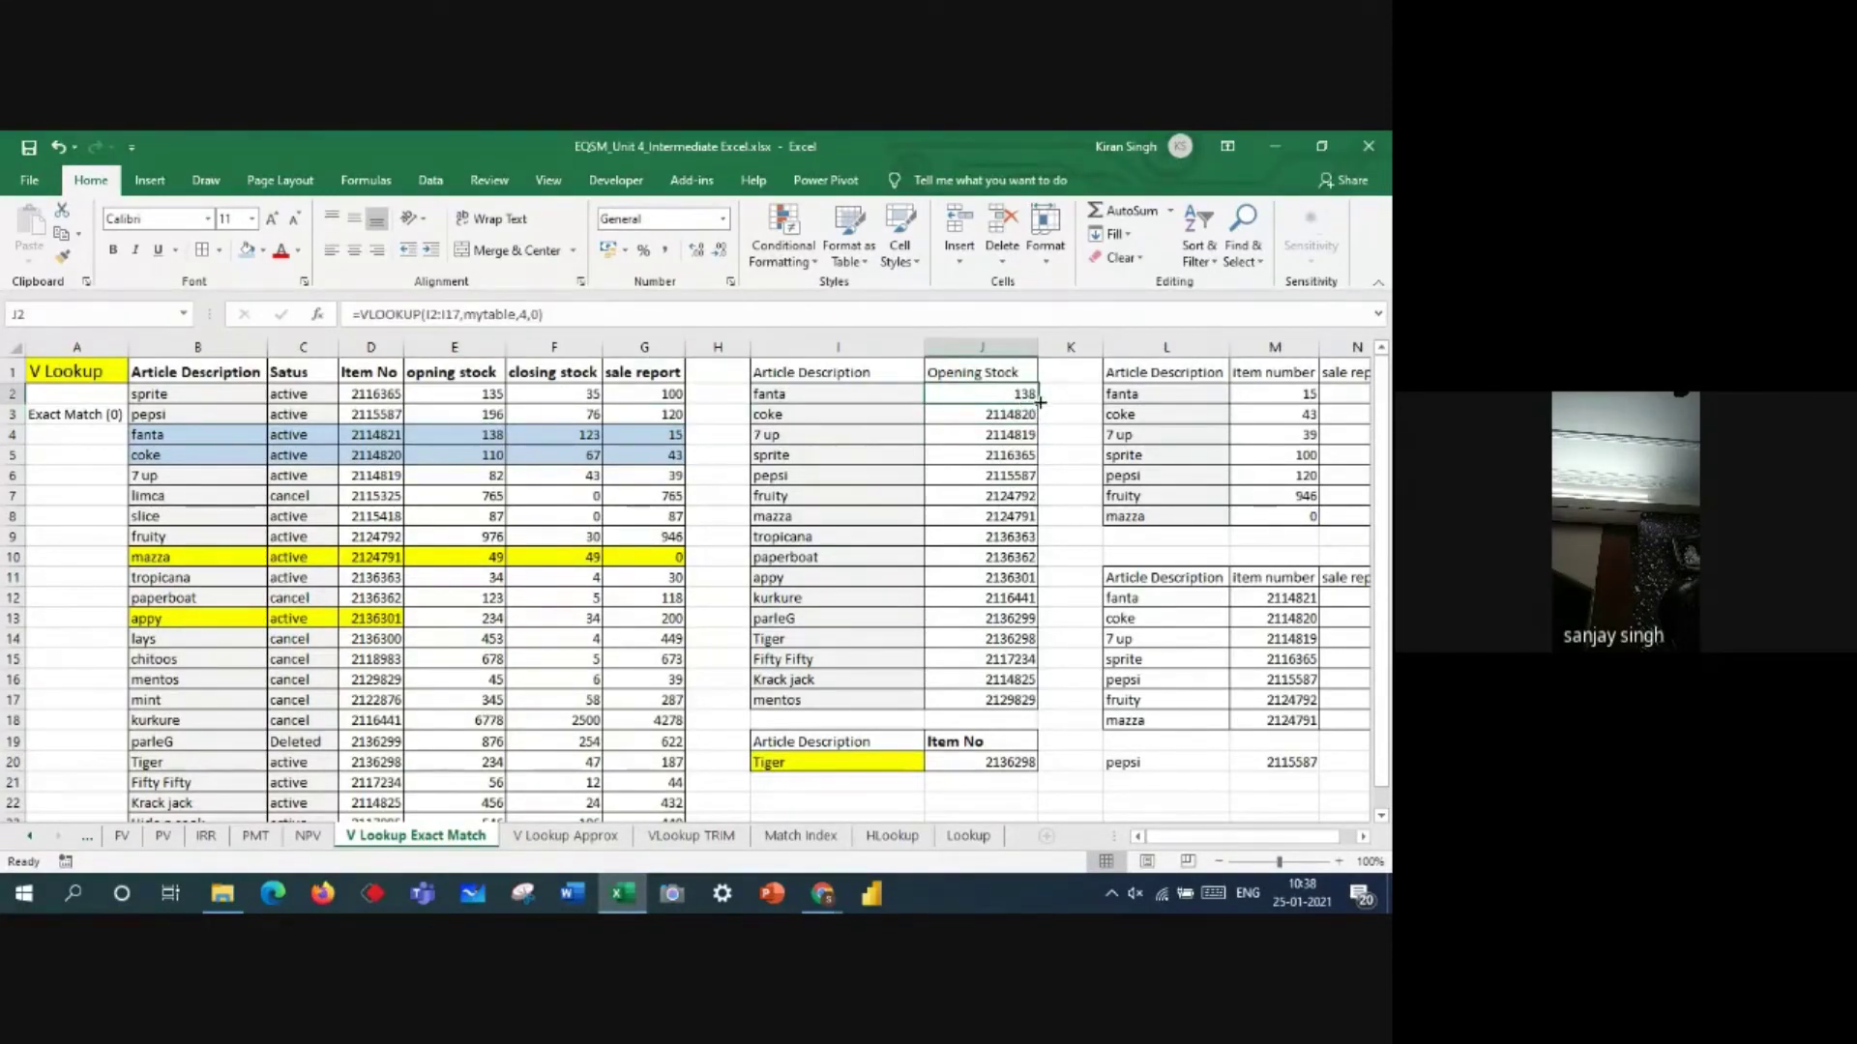
double_click(1039, 402)
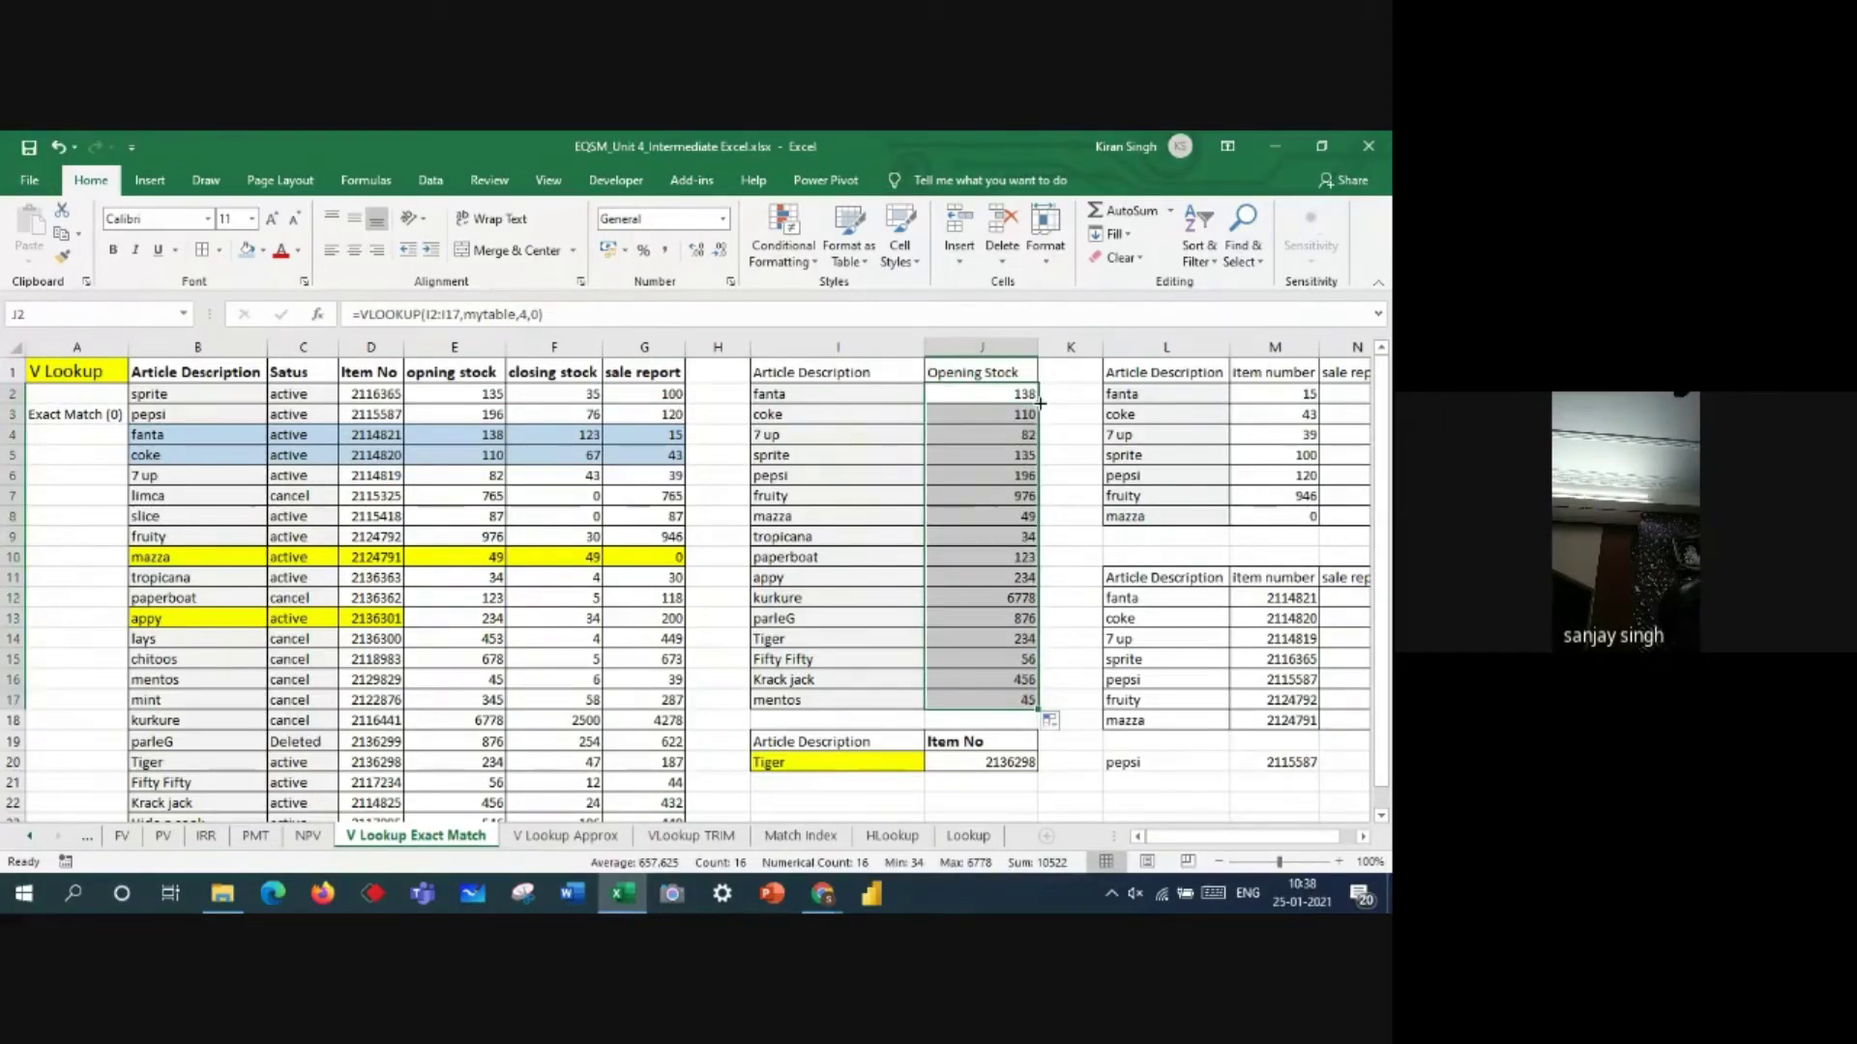
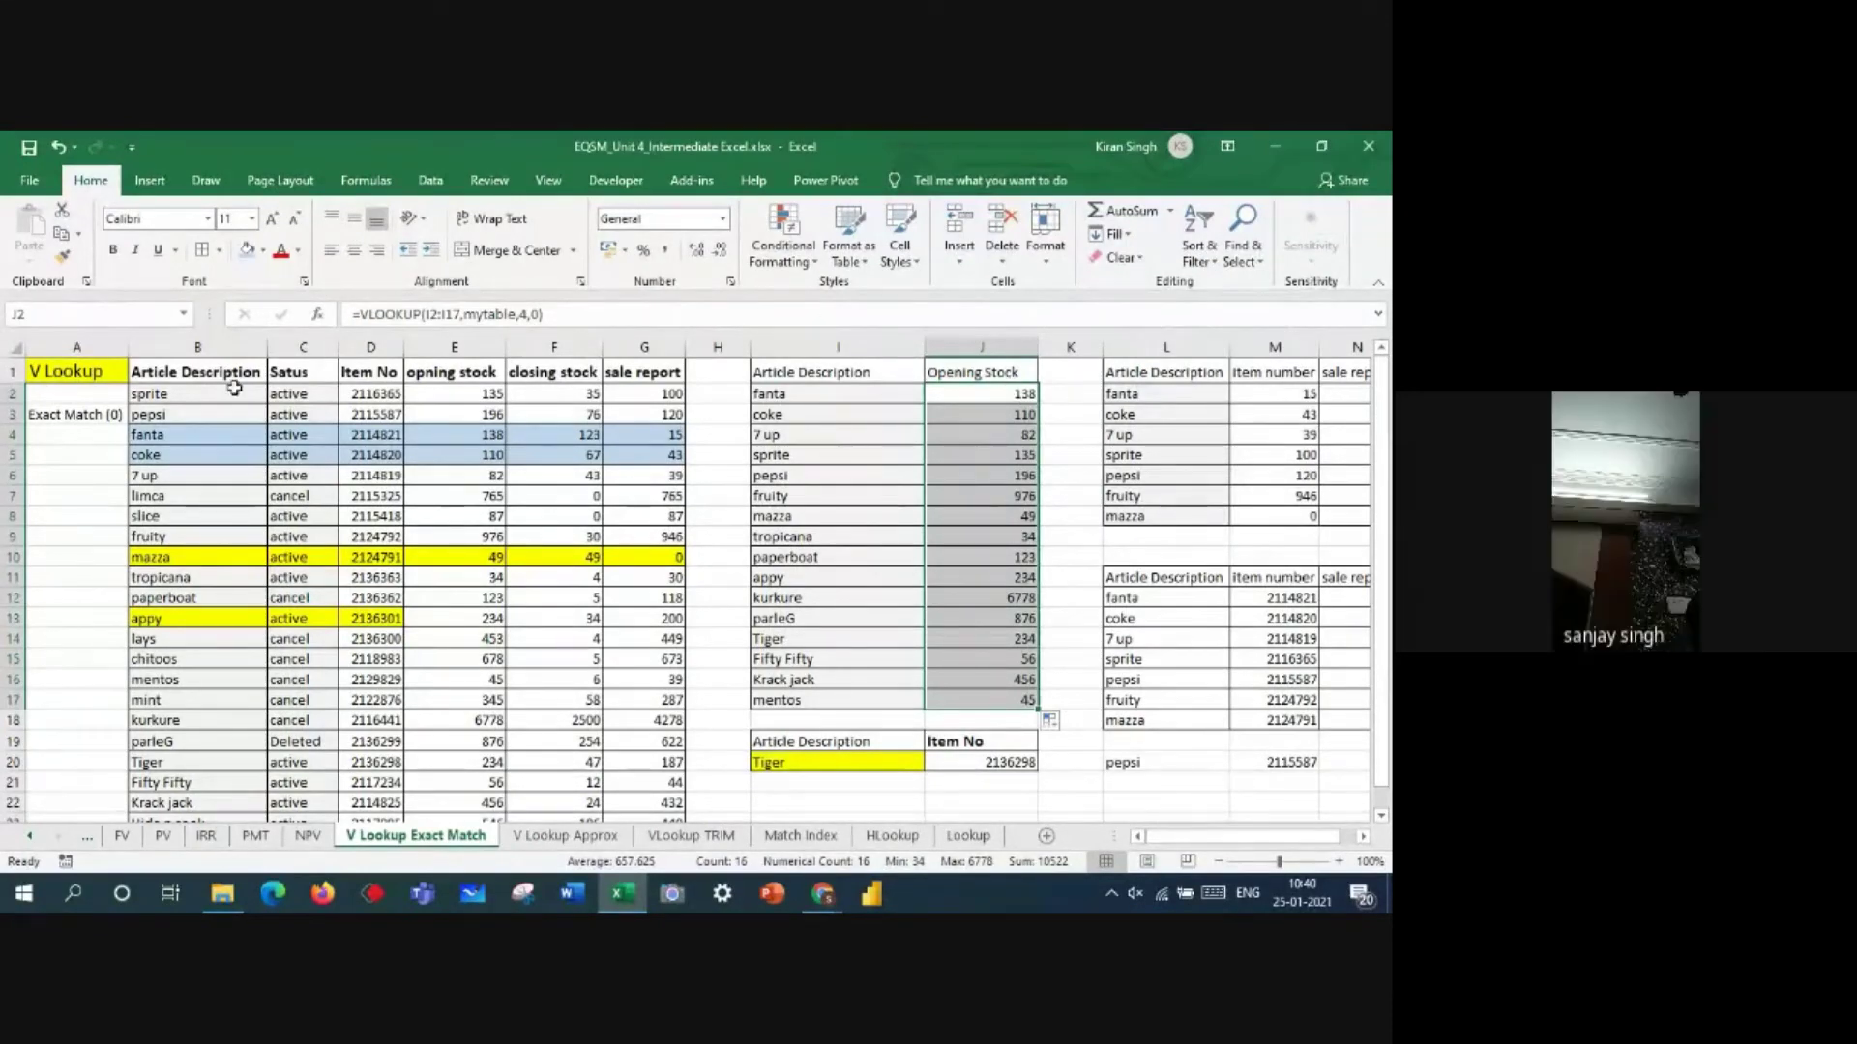
- Review the full source table range, and clear the header in J1 and the lookup formulas in J2:J17
left_click_drag(194, 372, 619, 761)
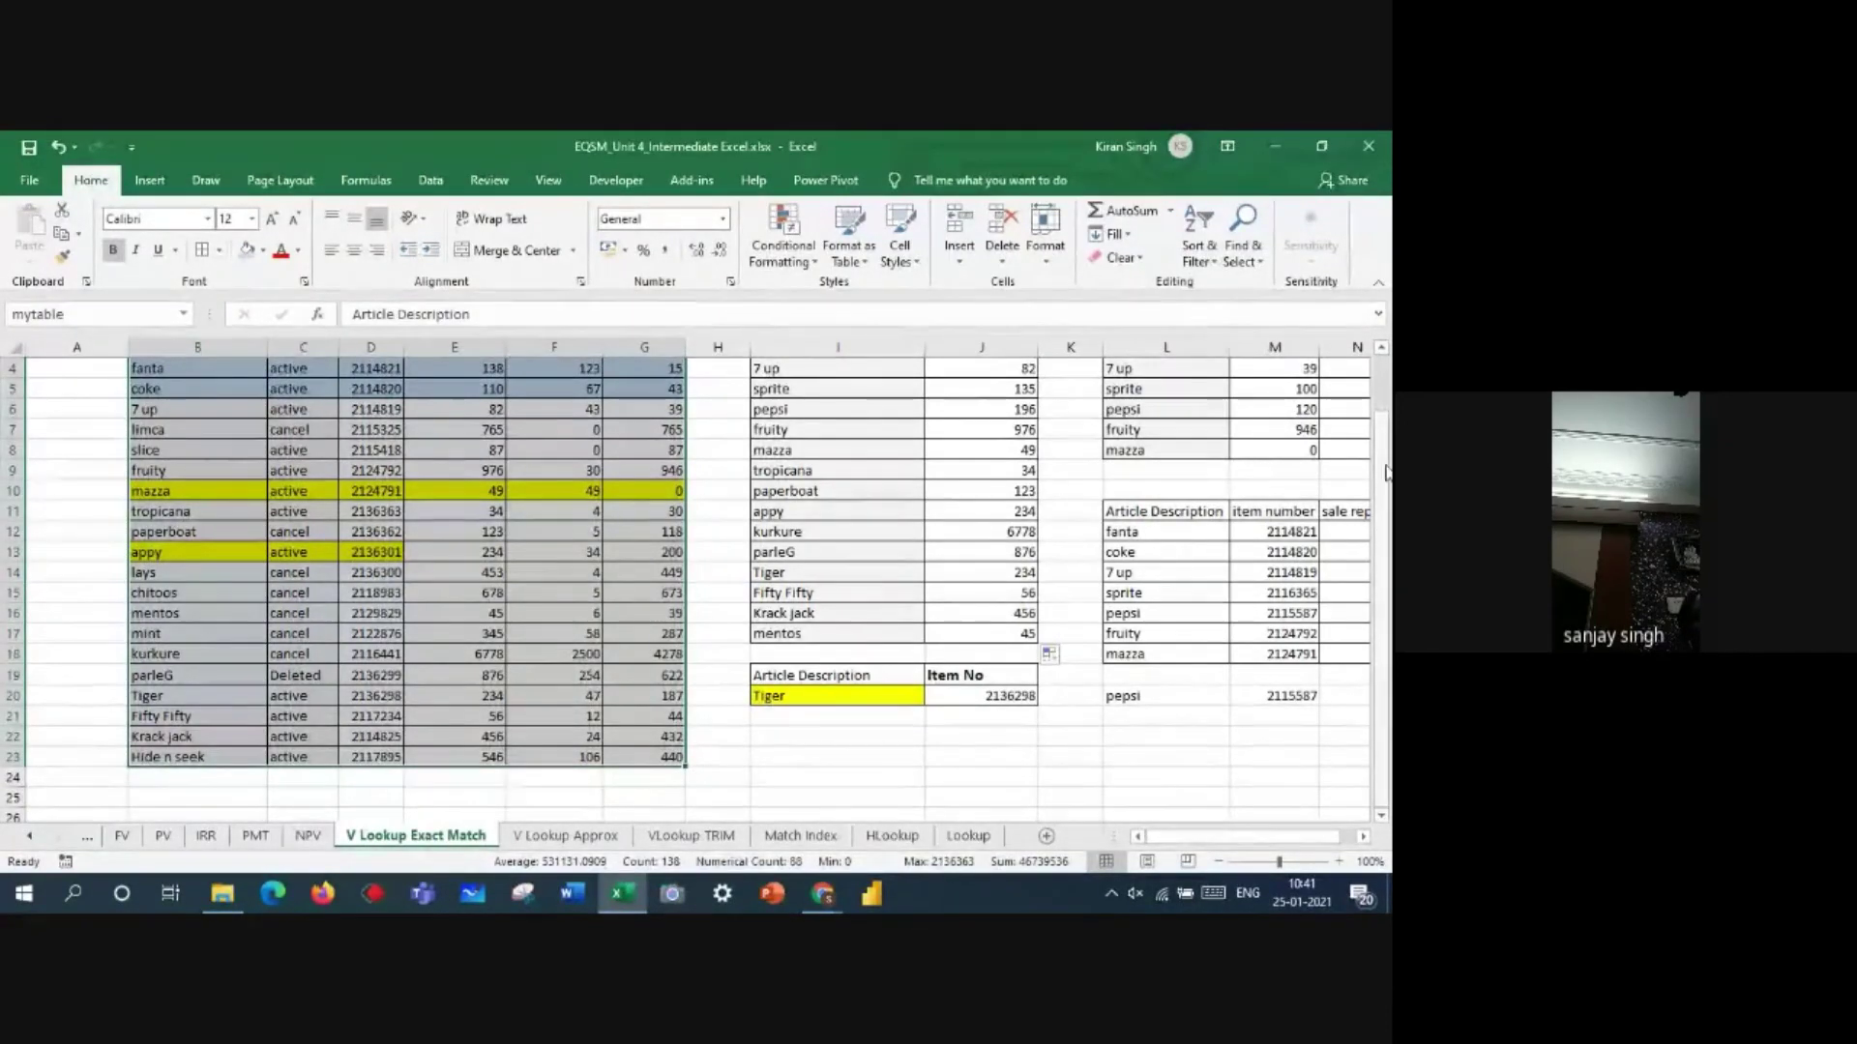
scroll(1385, 455, "up", 1)
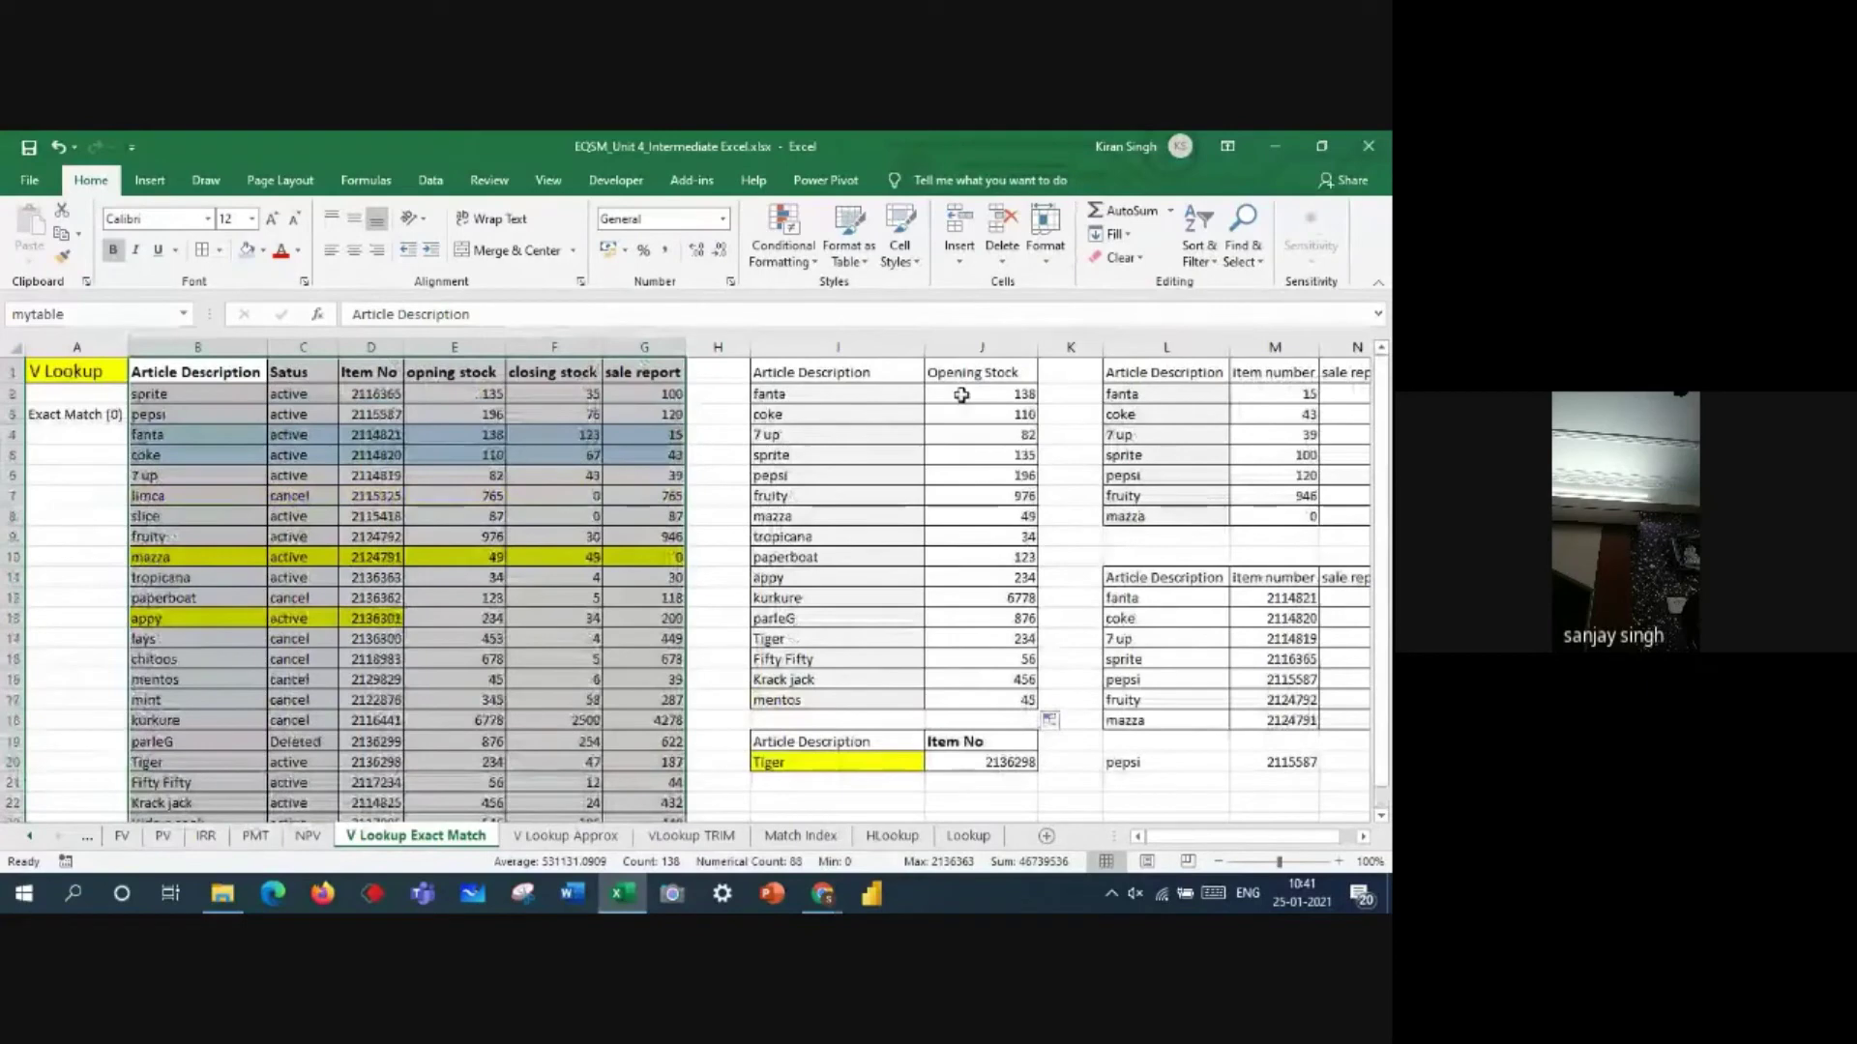
left_click_drag(964, 372, 957, 700)
key("BackSpace")
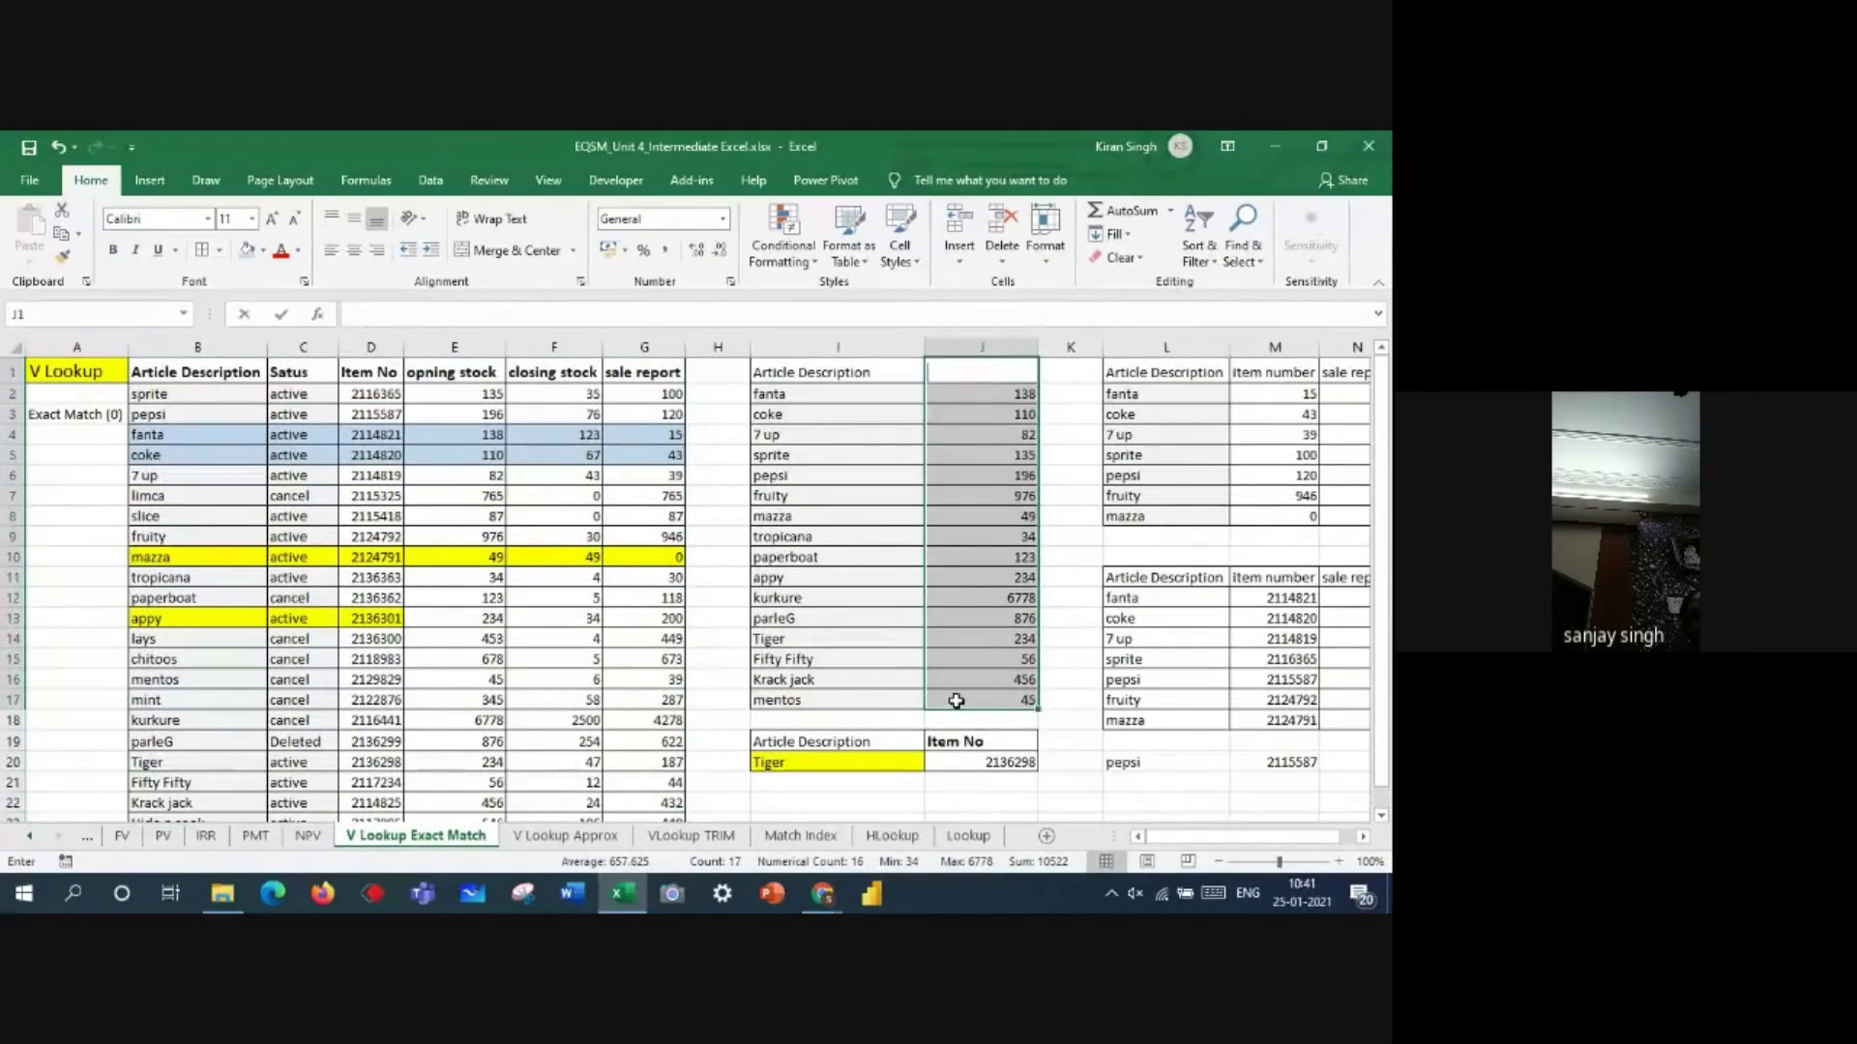
left_click(1050, 601)
left_click_drag(1007, 396, 988, 700)
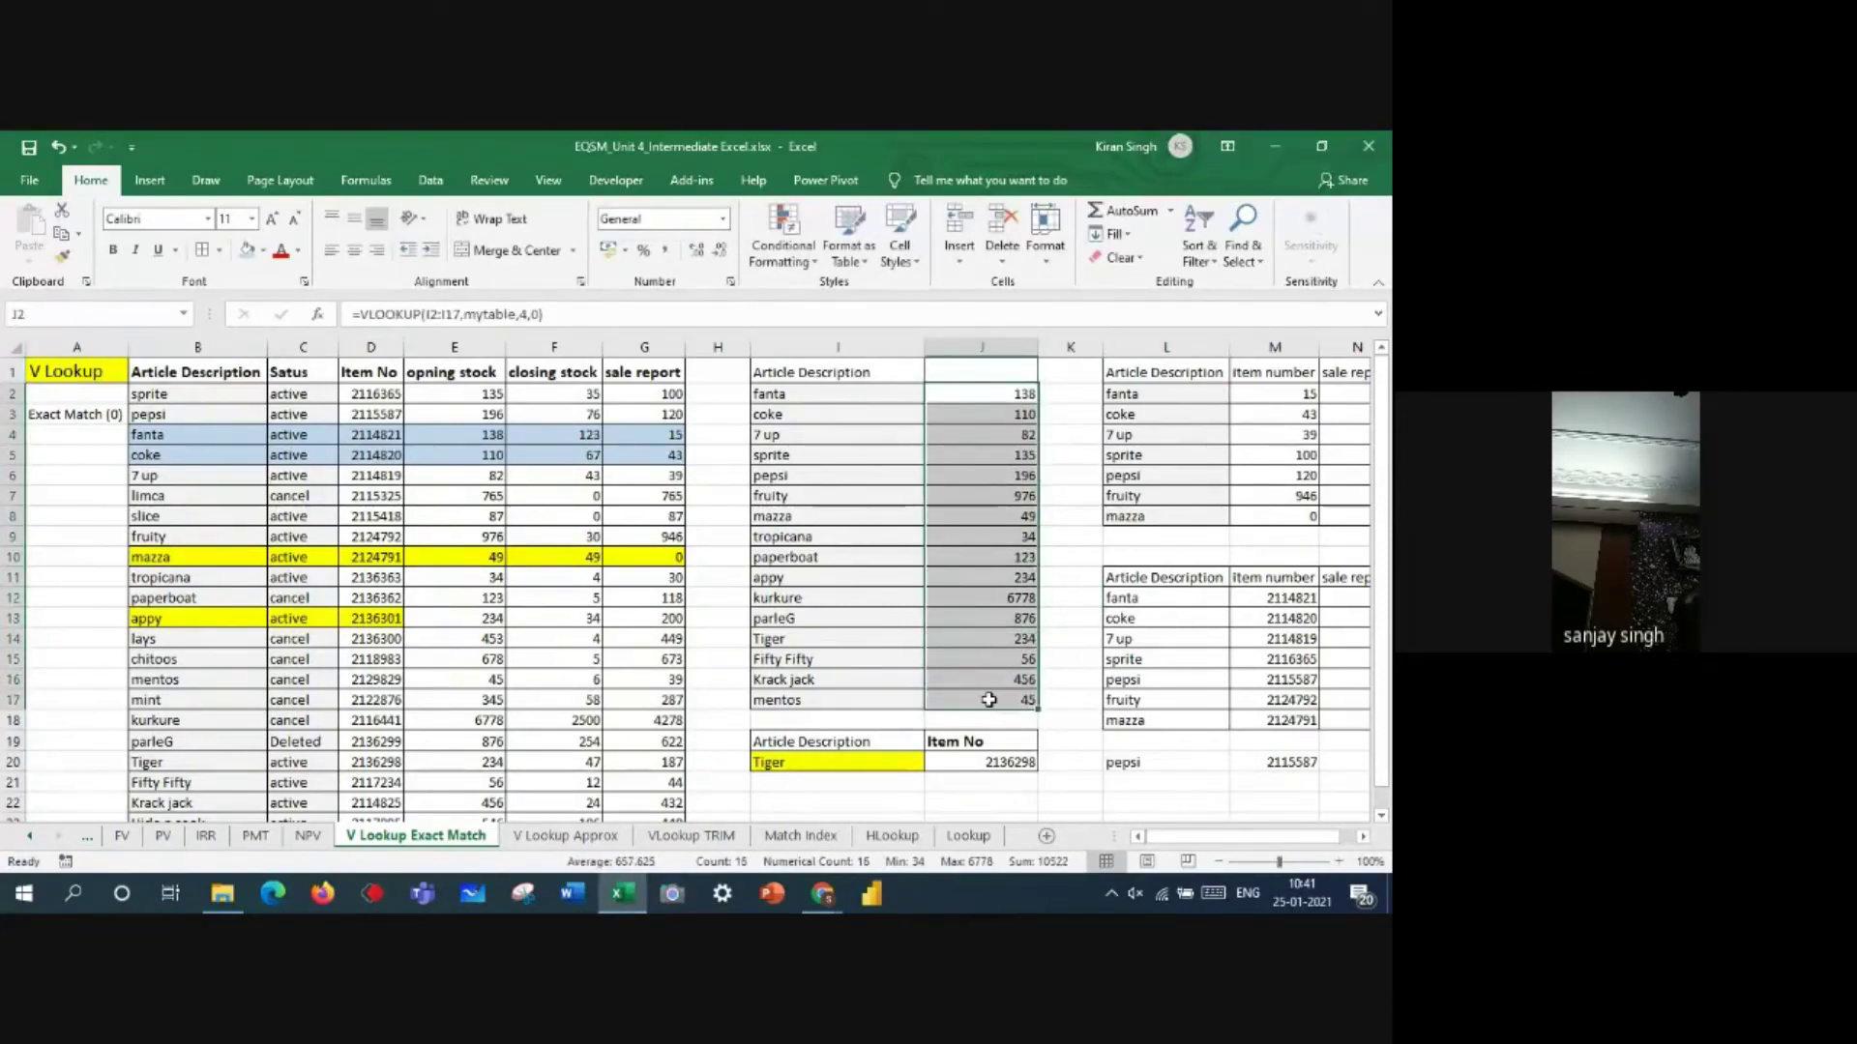
key("Delete")
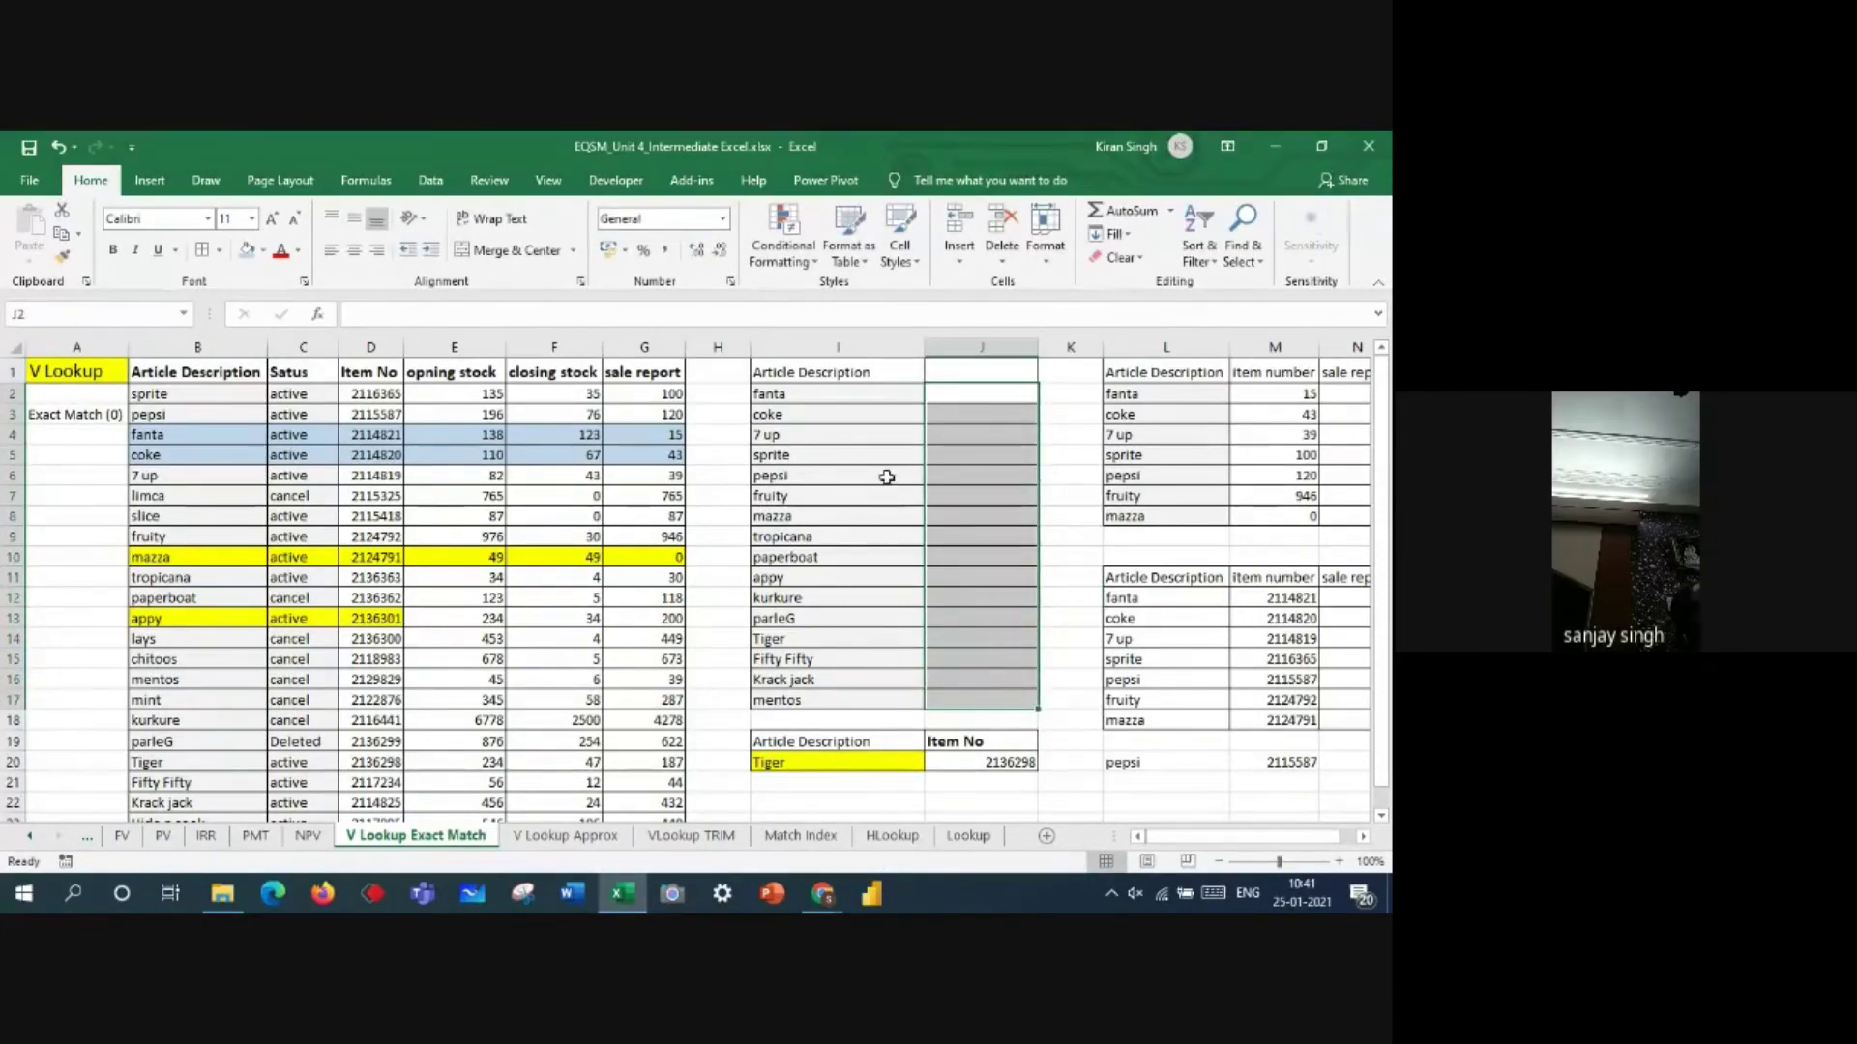
- Make the Article Description header in I1 bold and enter closing Stock as the header in J1
left_click(822, 377)
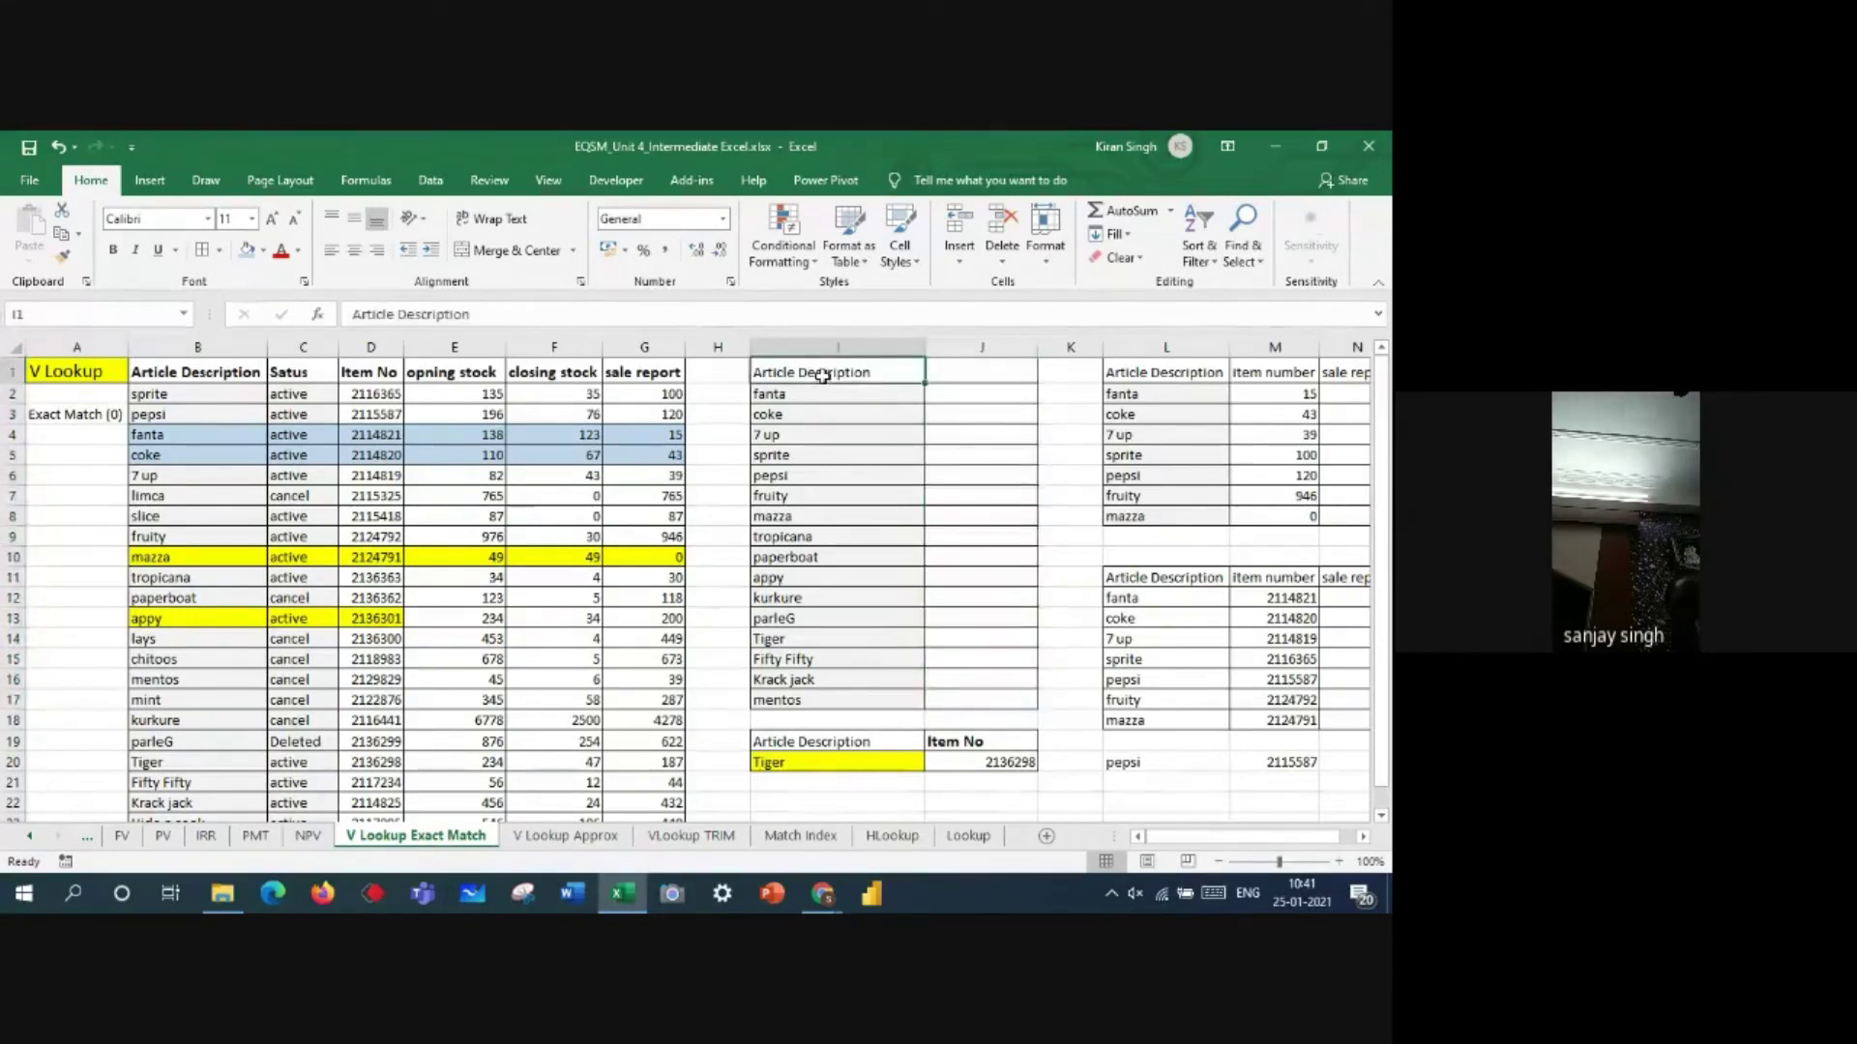
key("ctrl+b")
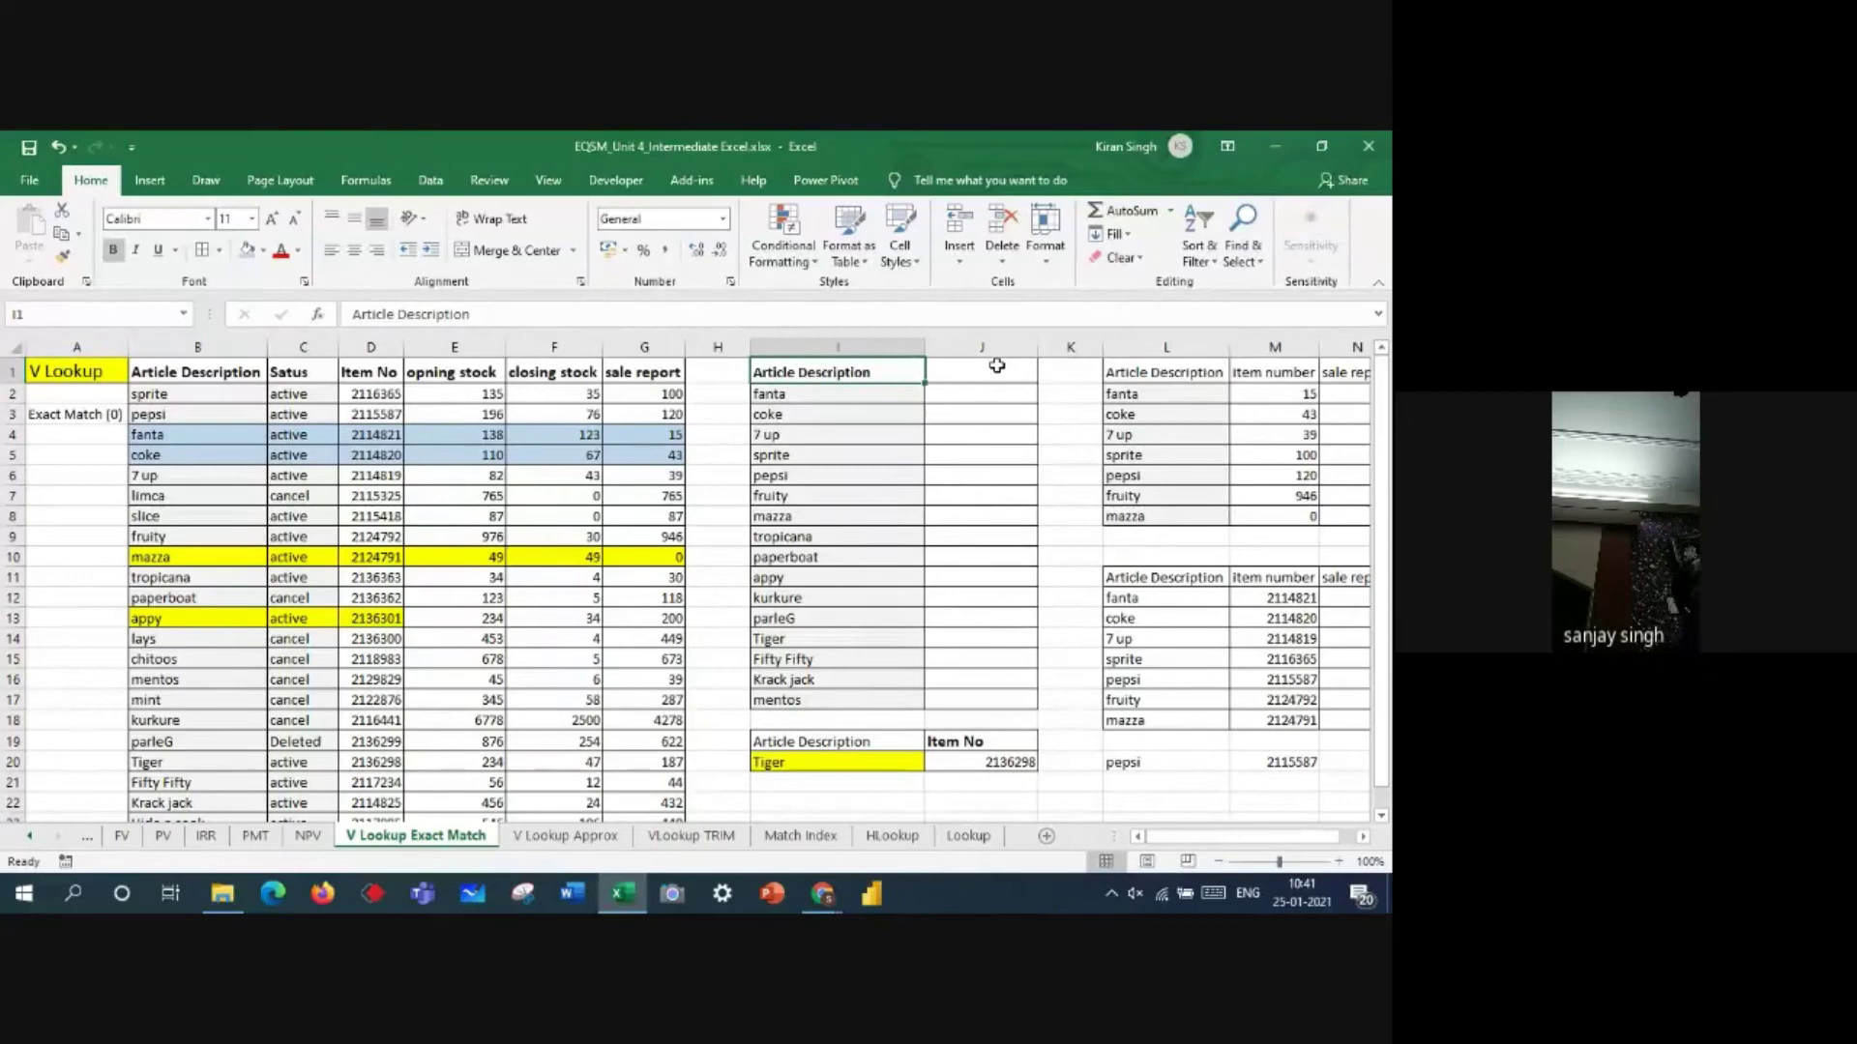
left_click(997, 366)
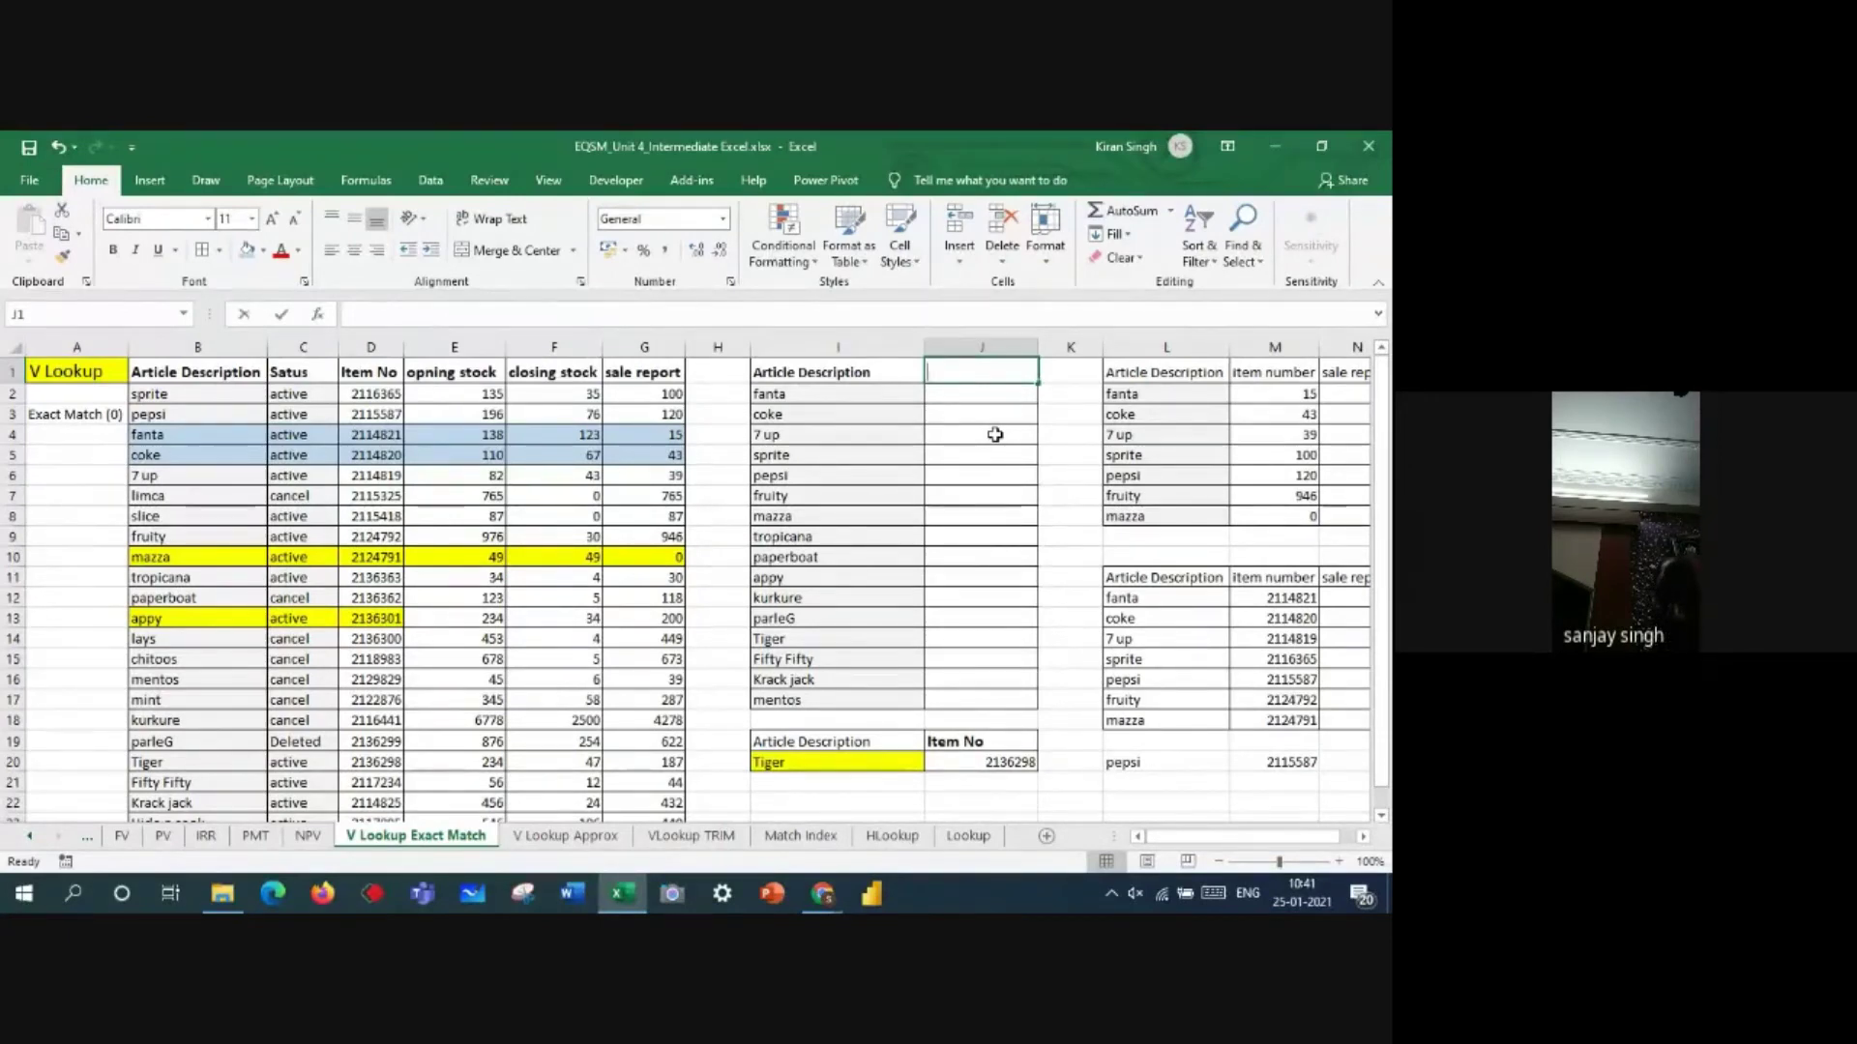
type("closin")
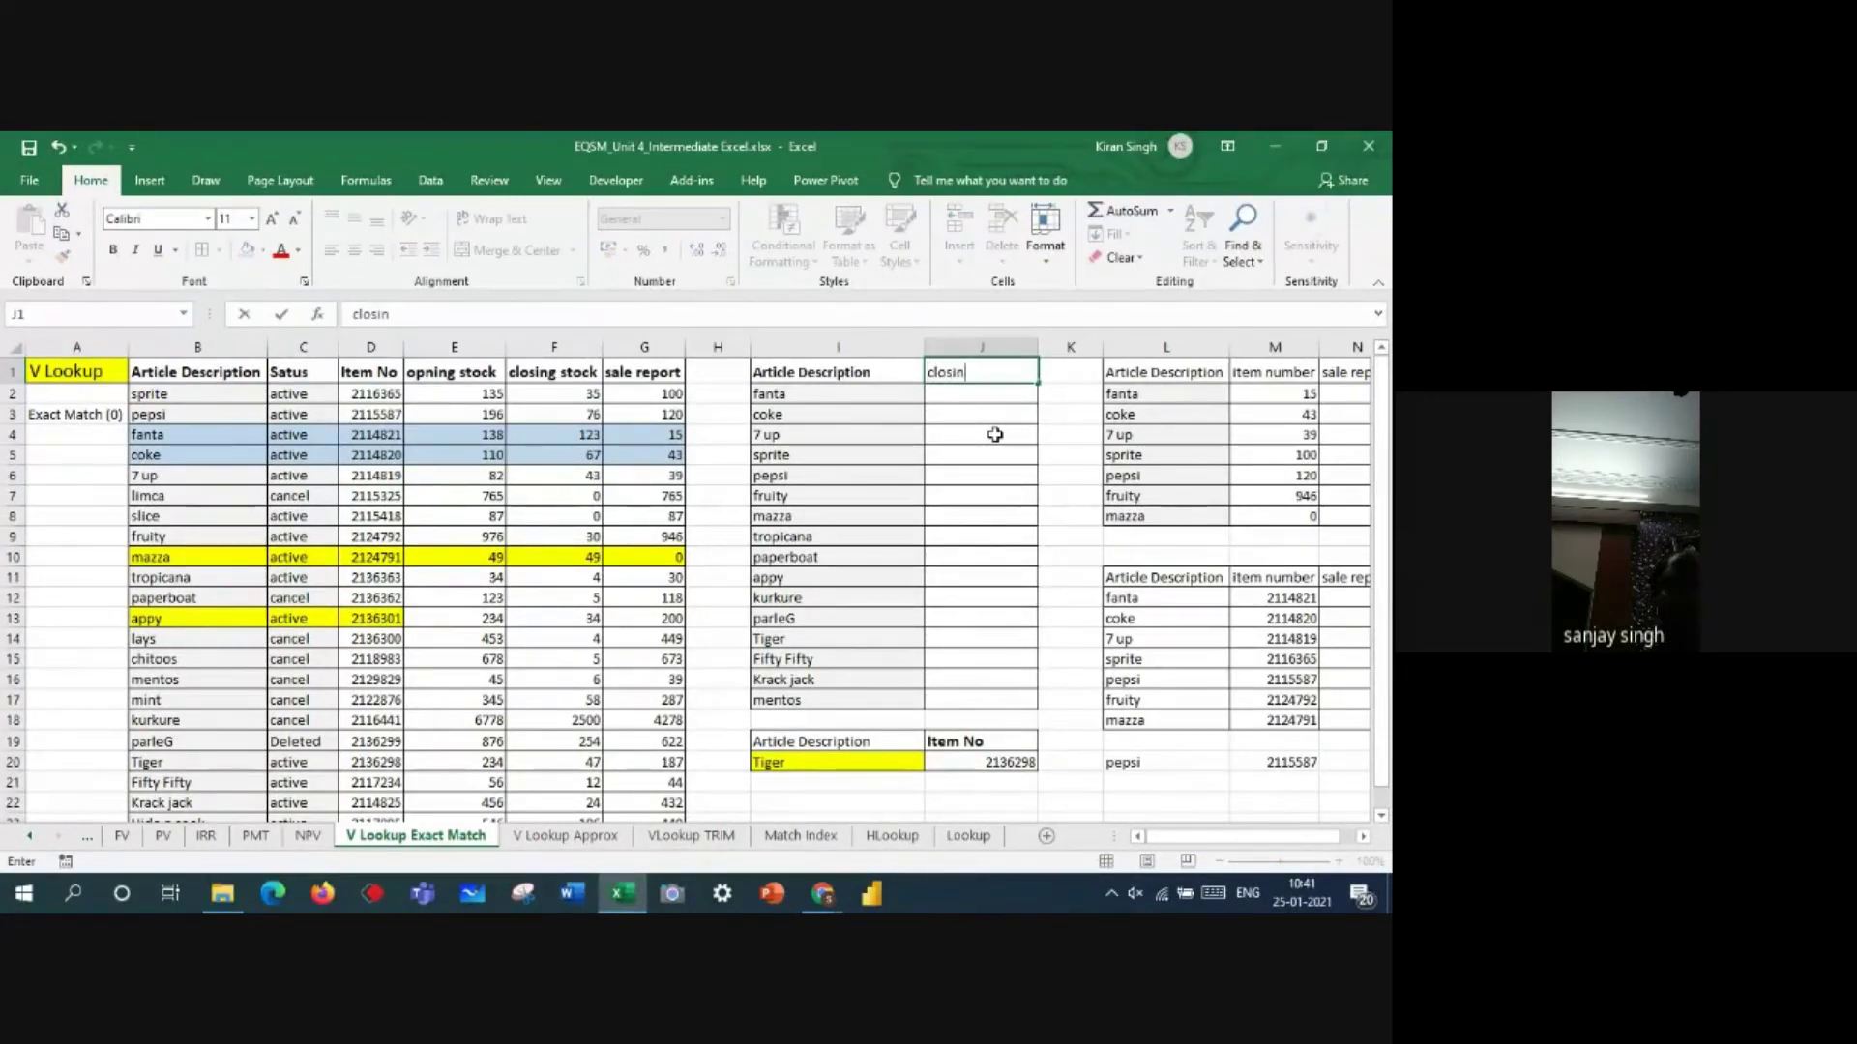
type("g Soc")
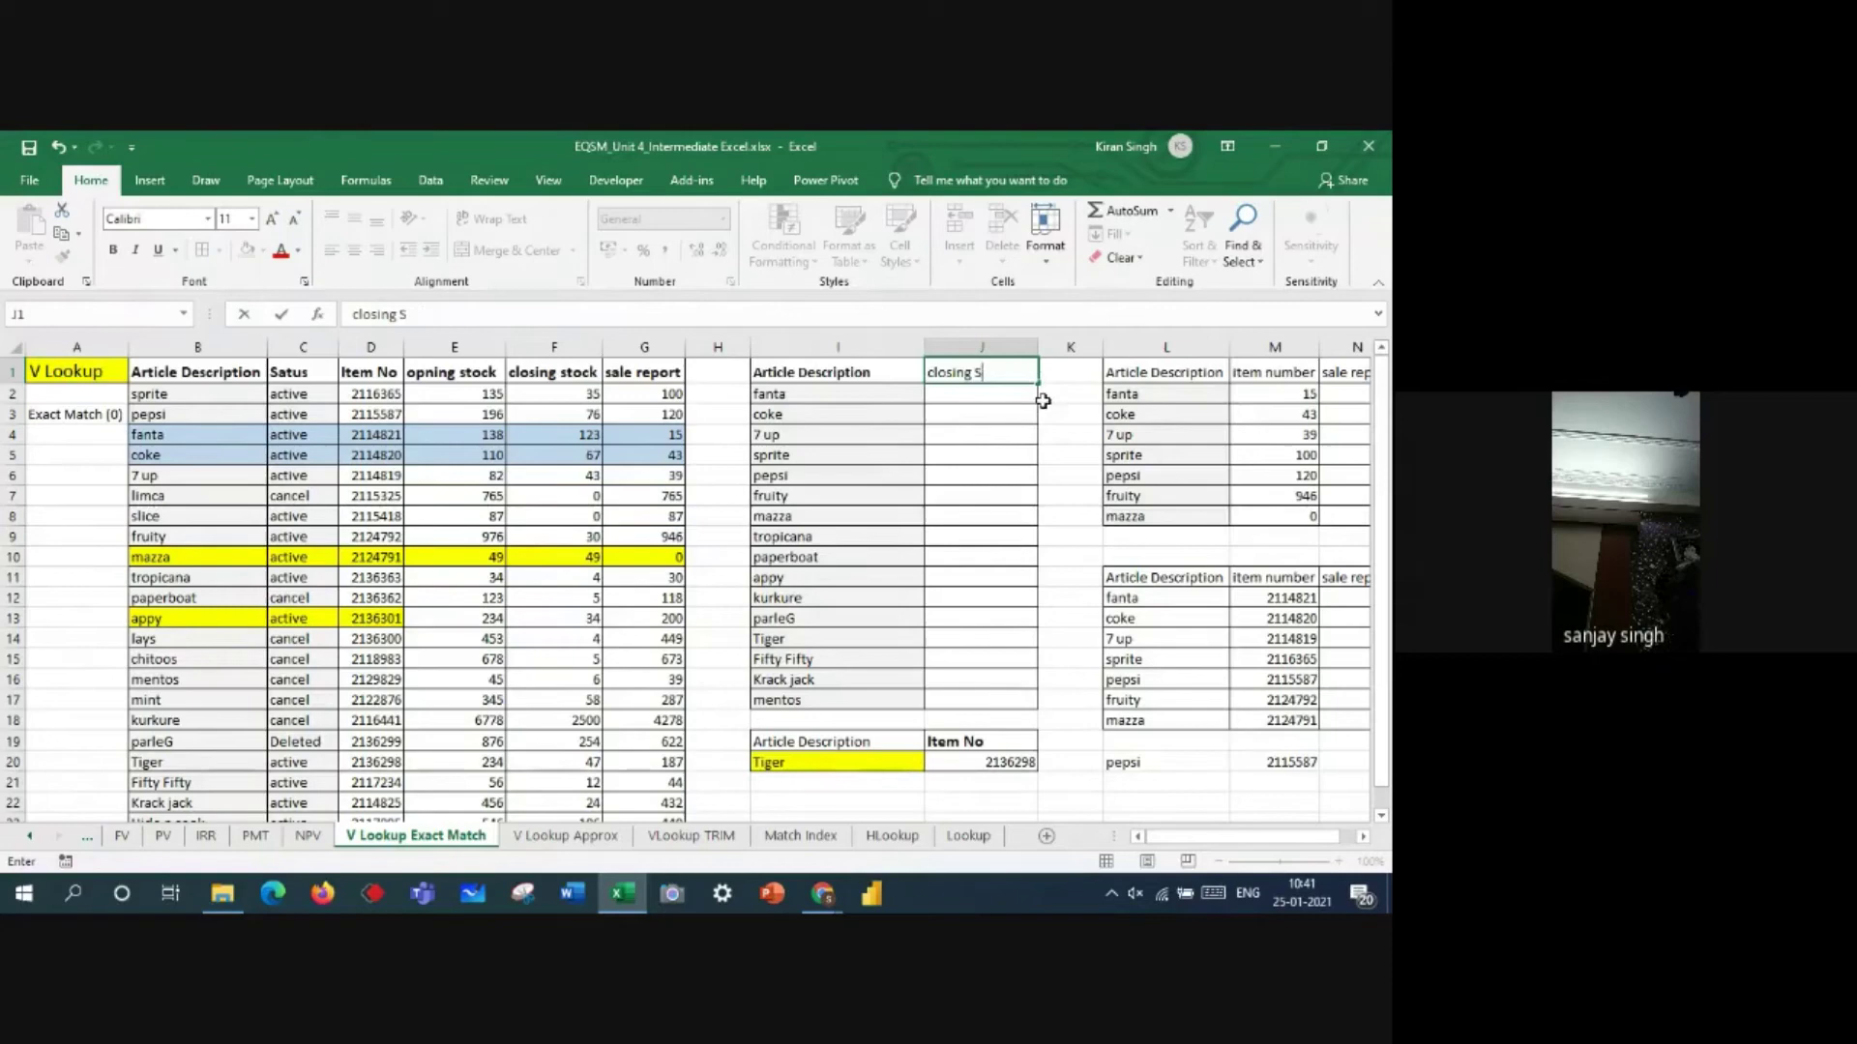
type("tock")
left_click(1061, 456)
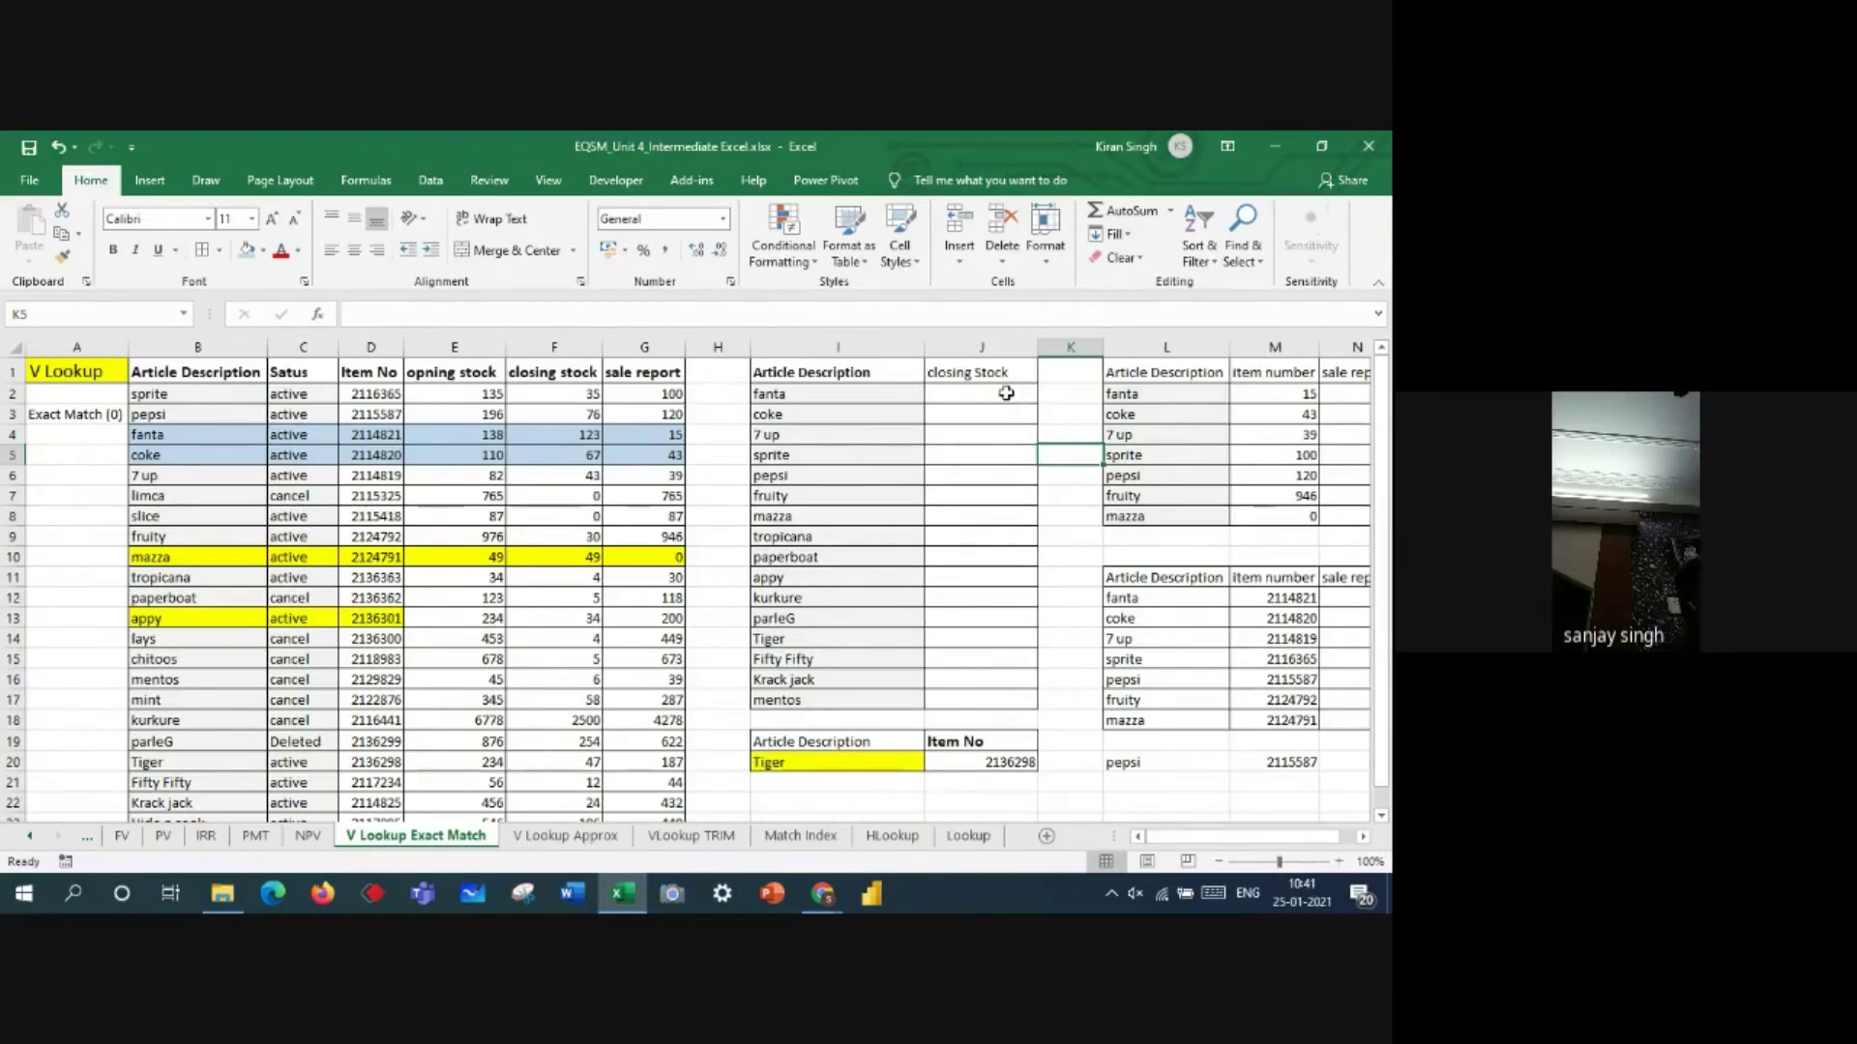
- Enter the exact-match formula =VLOOKUP(I2:I17,mytable,5,0) in J2, using the article list and the source table
left_click(965, 396)
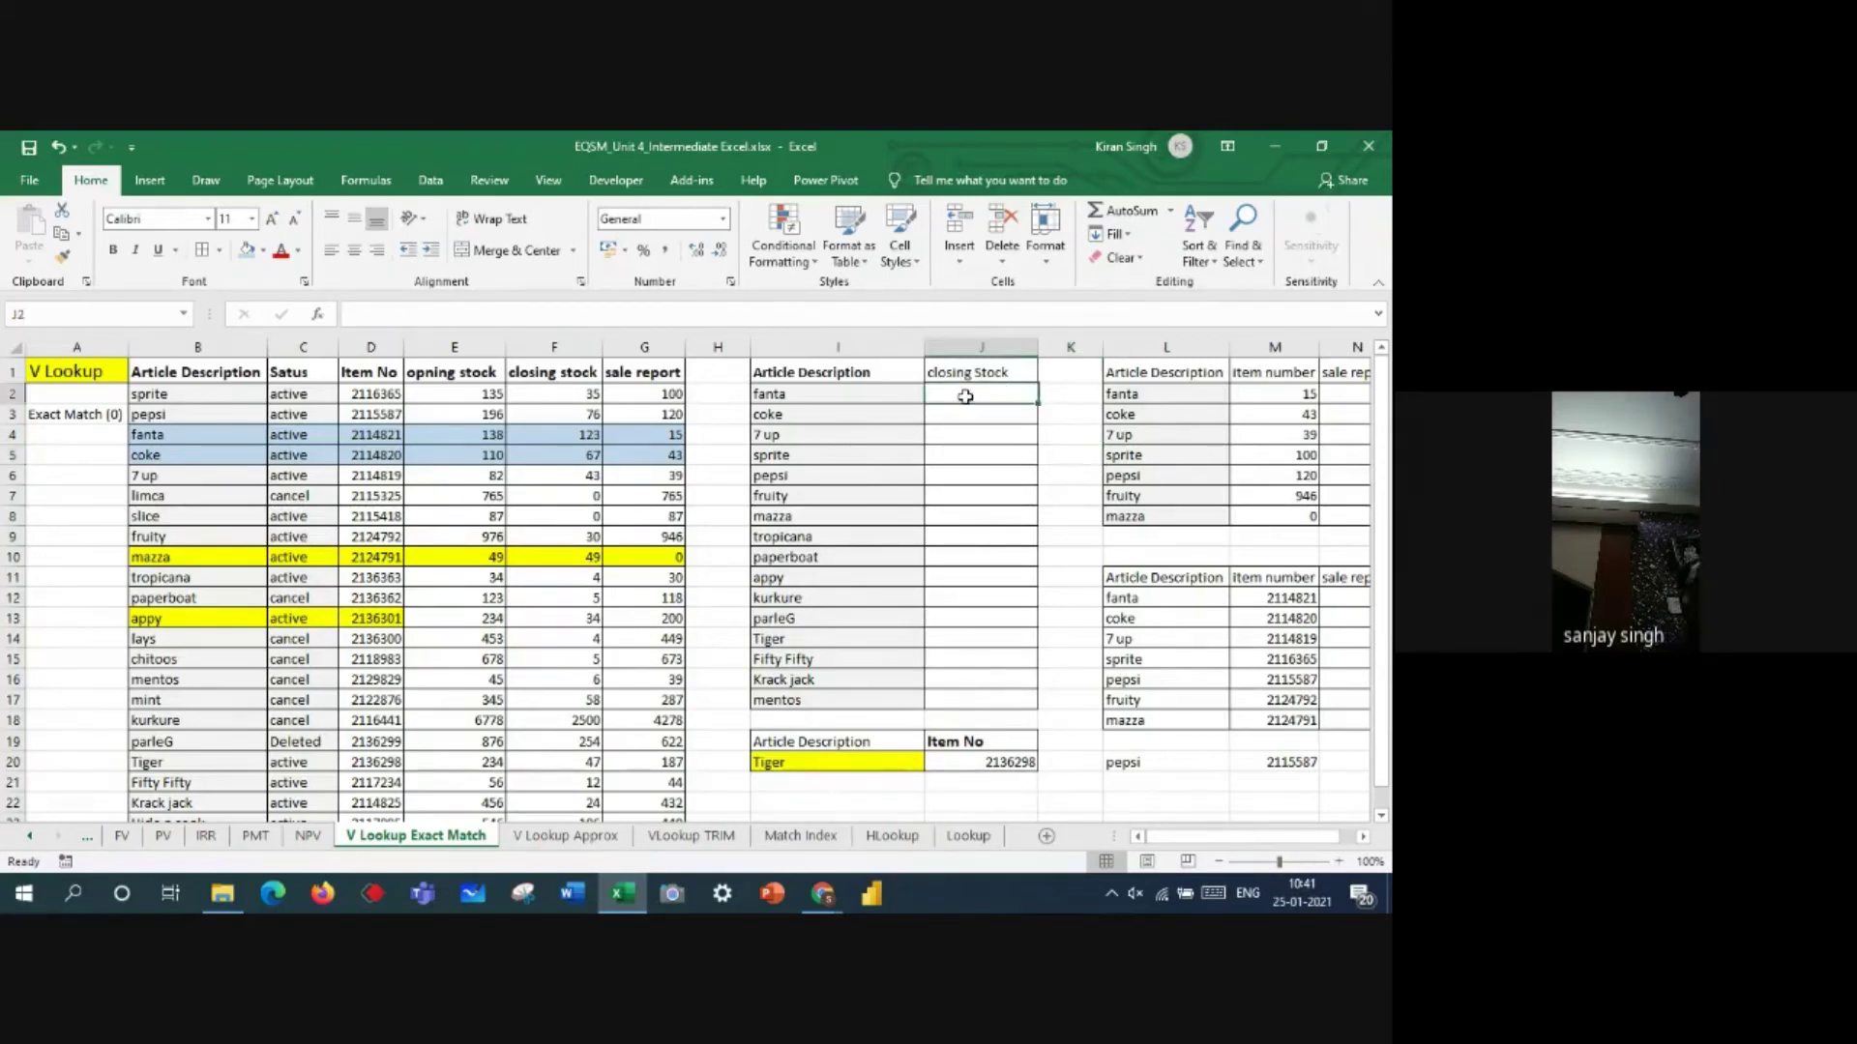
type("=vlookup")
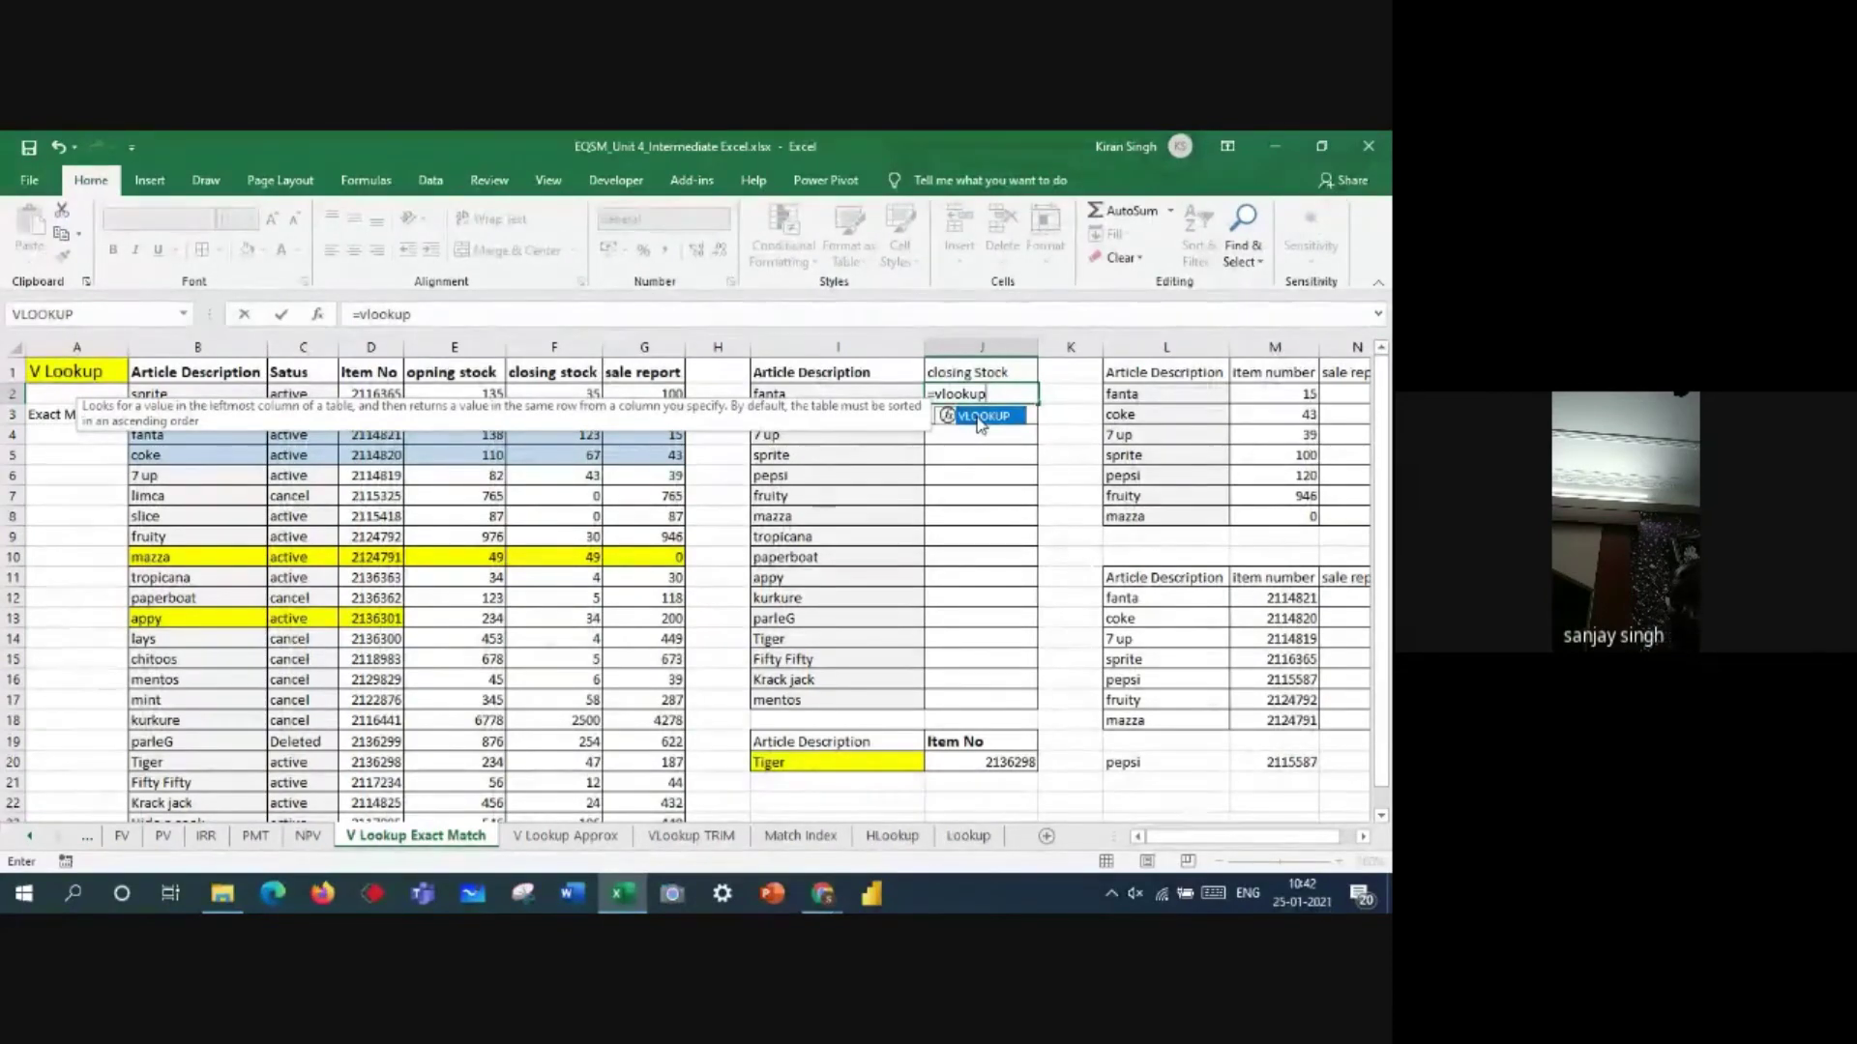
type("(")
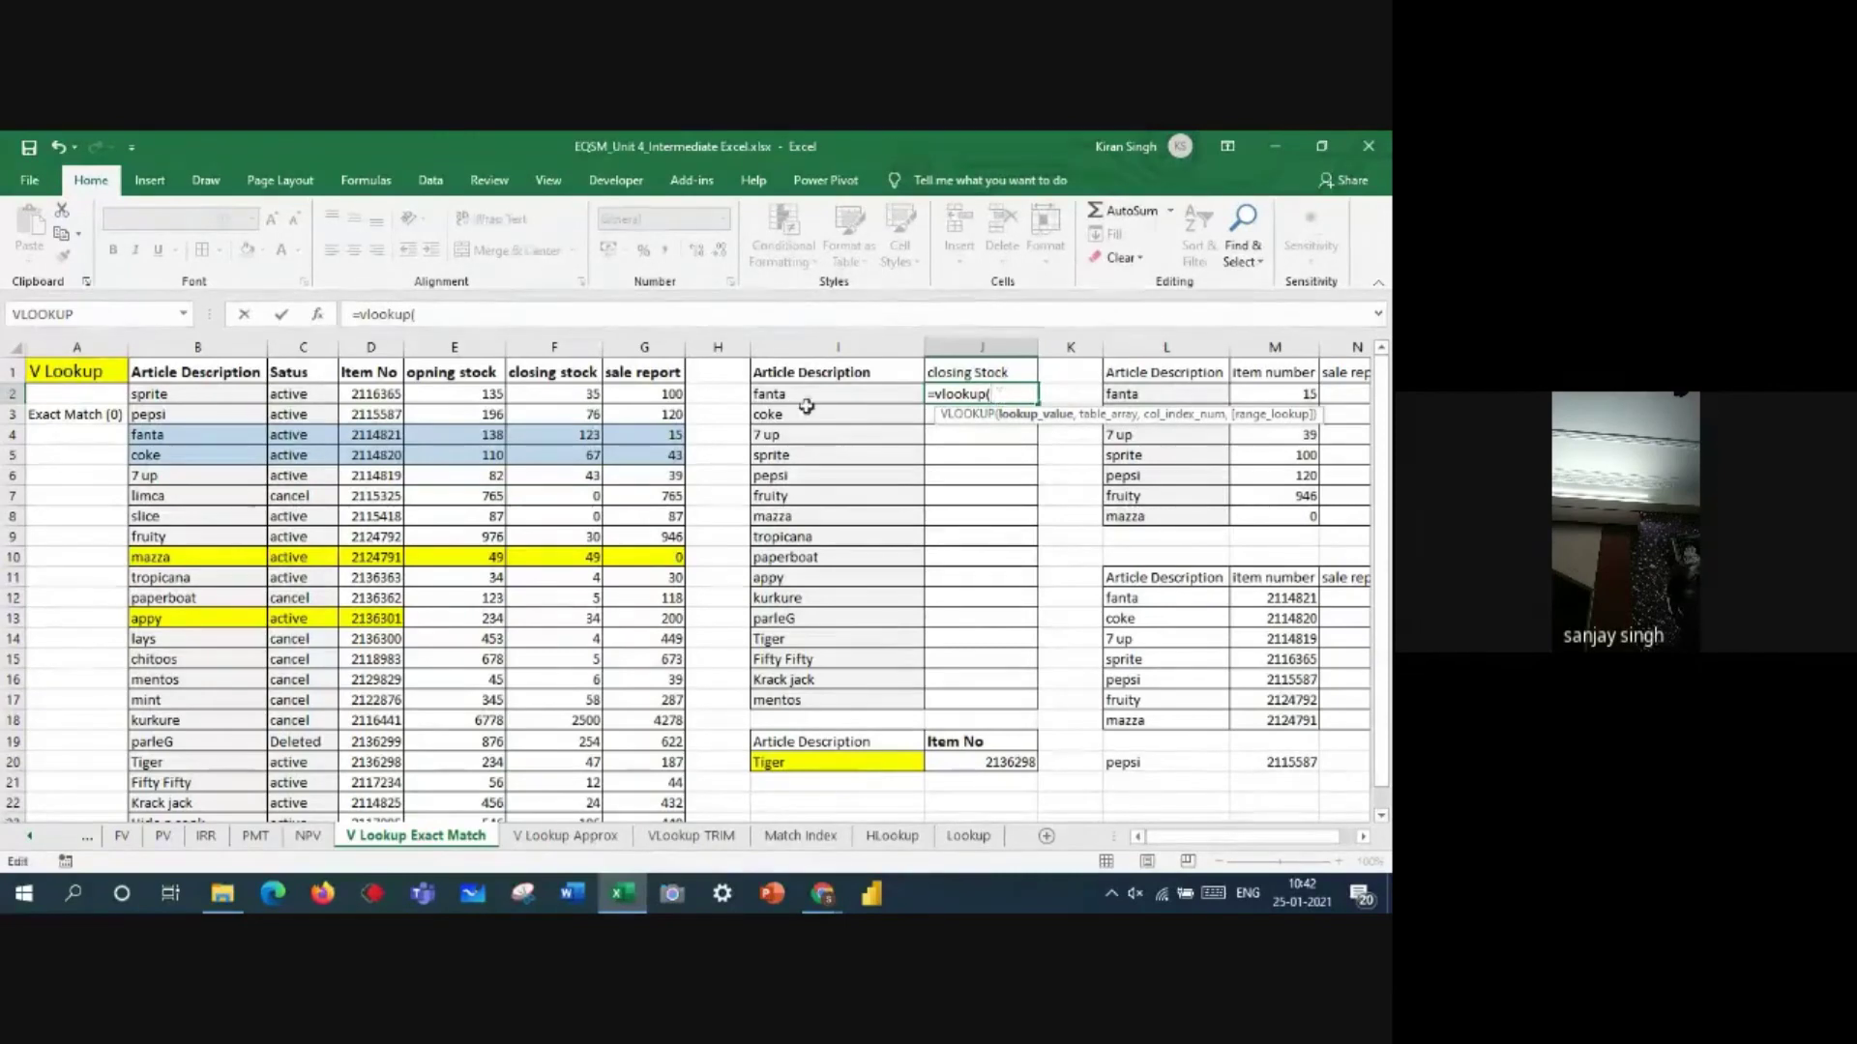
left_click_drag(795, 396, 782, 699)
type(",")
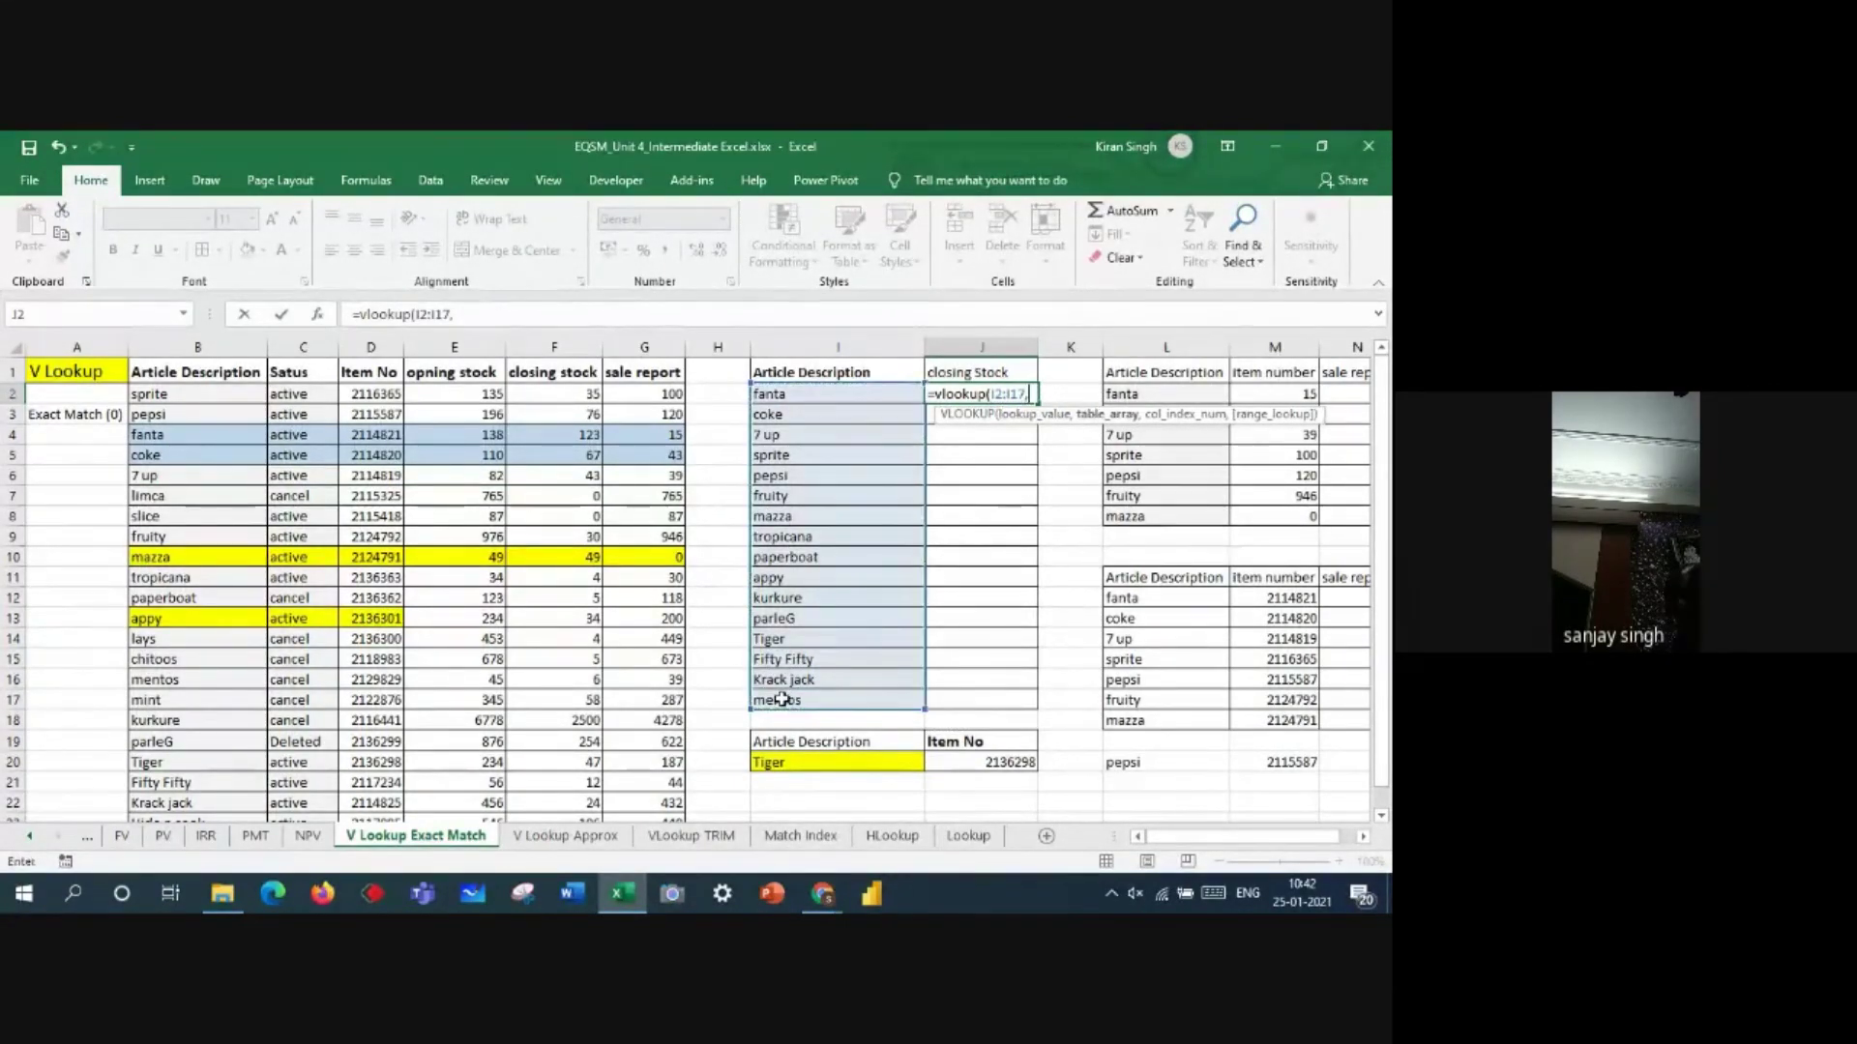
left_click_drag(163, 376, 667, 778)
type(",")
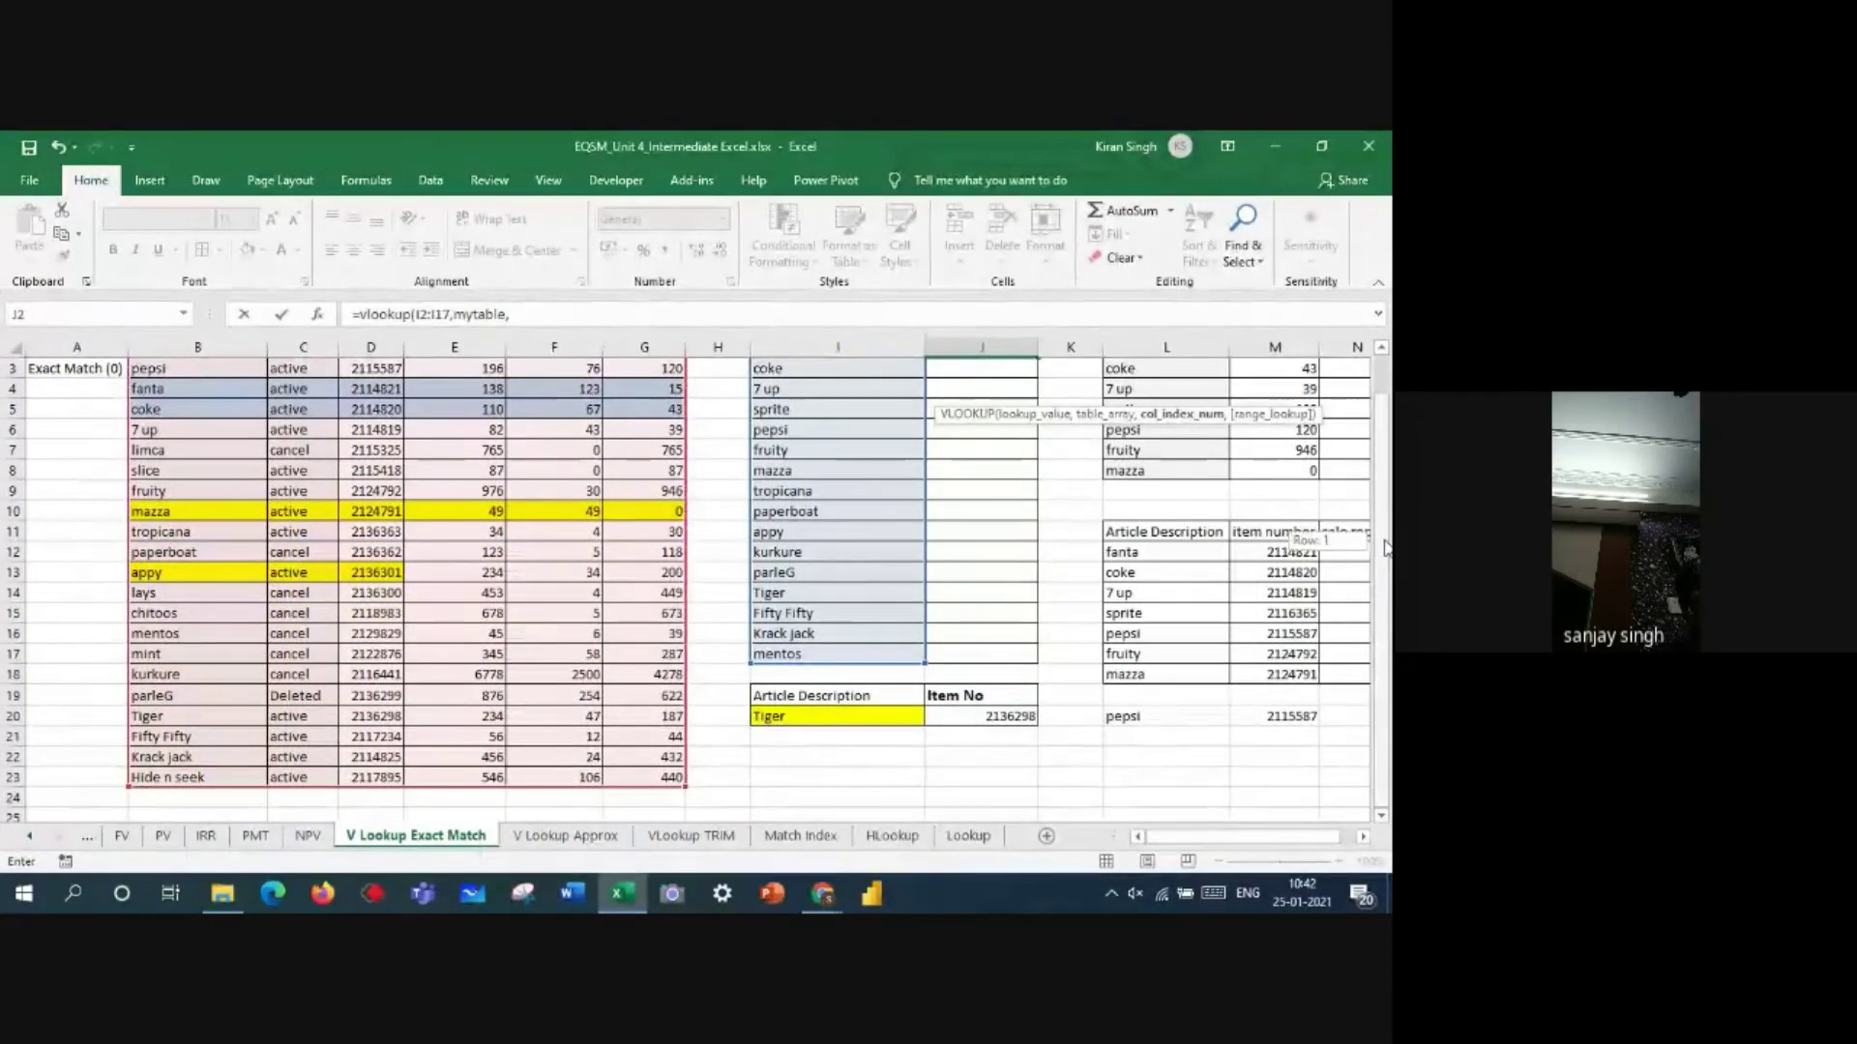
scroll(606, 423, "up", 1)
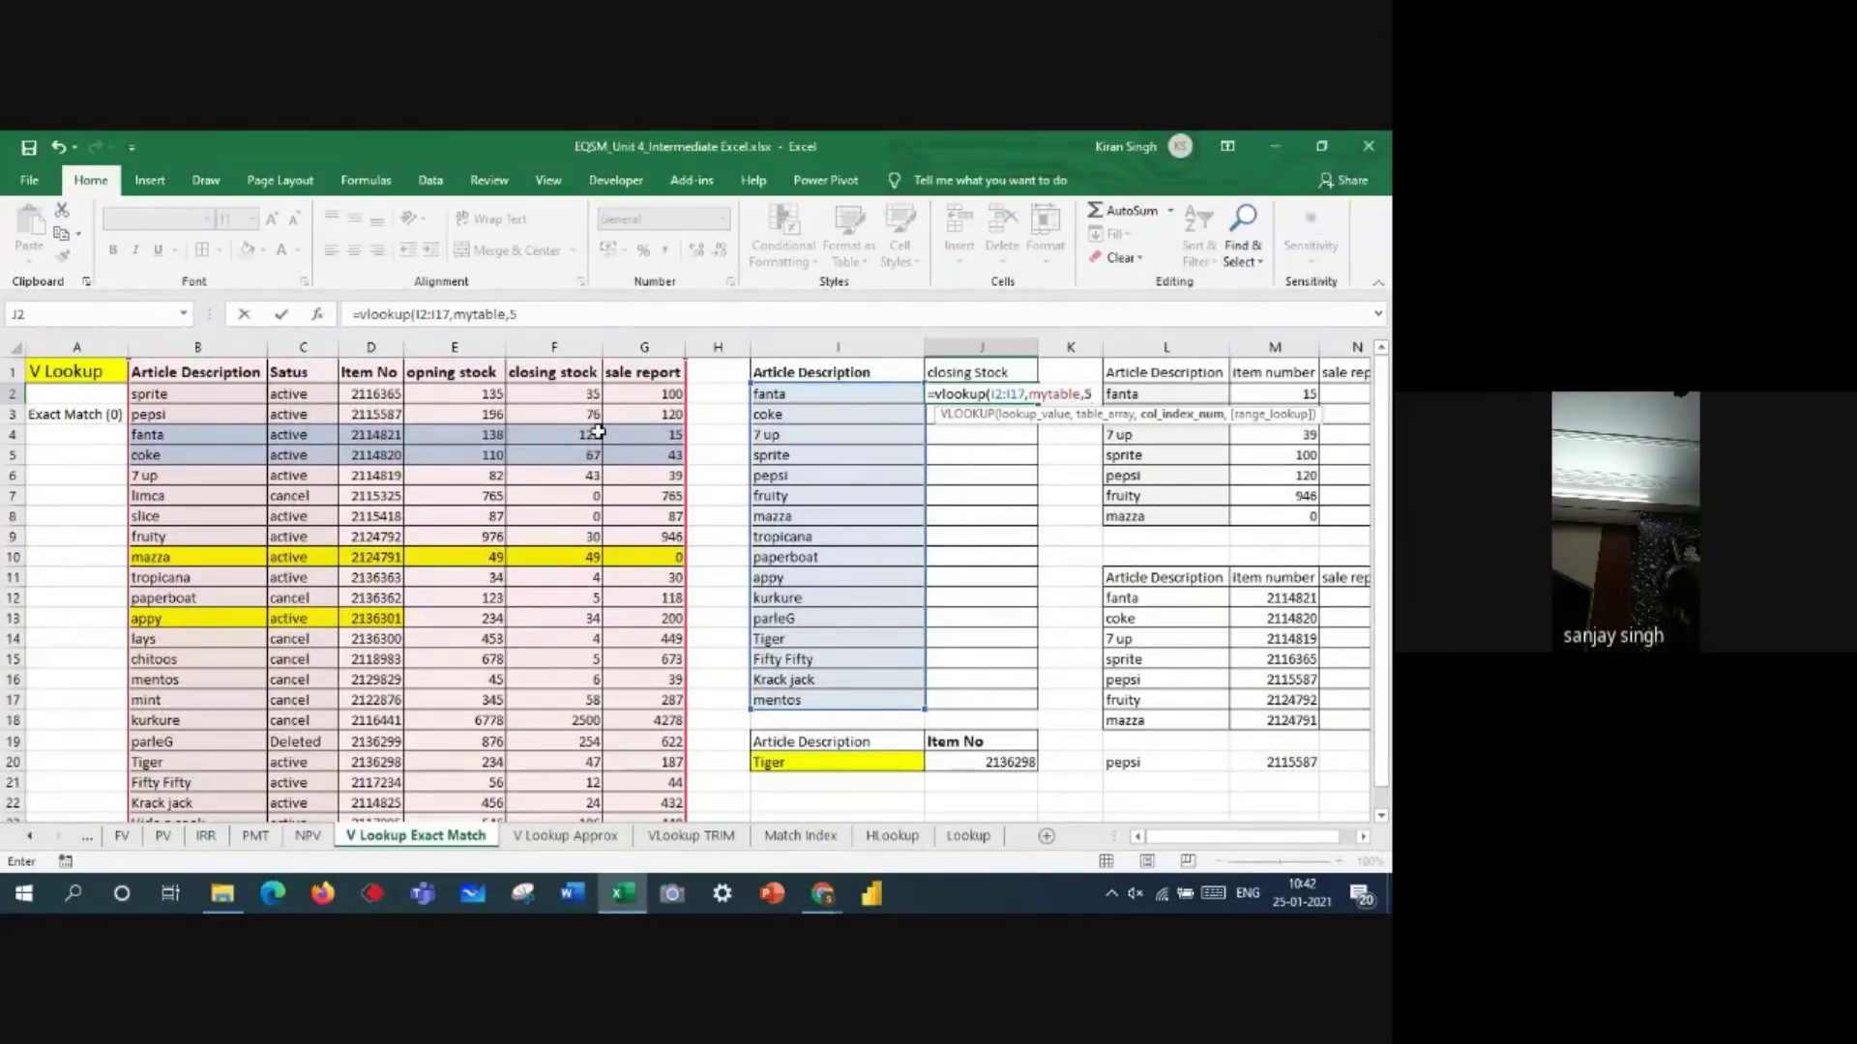
type(",0")
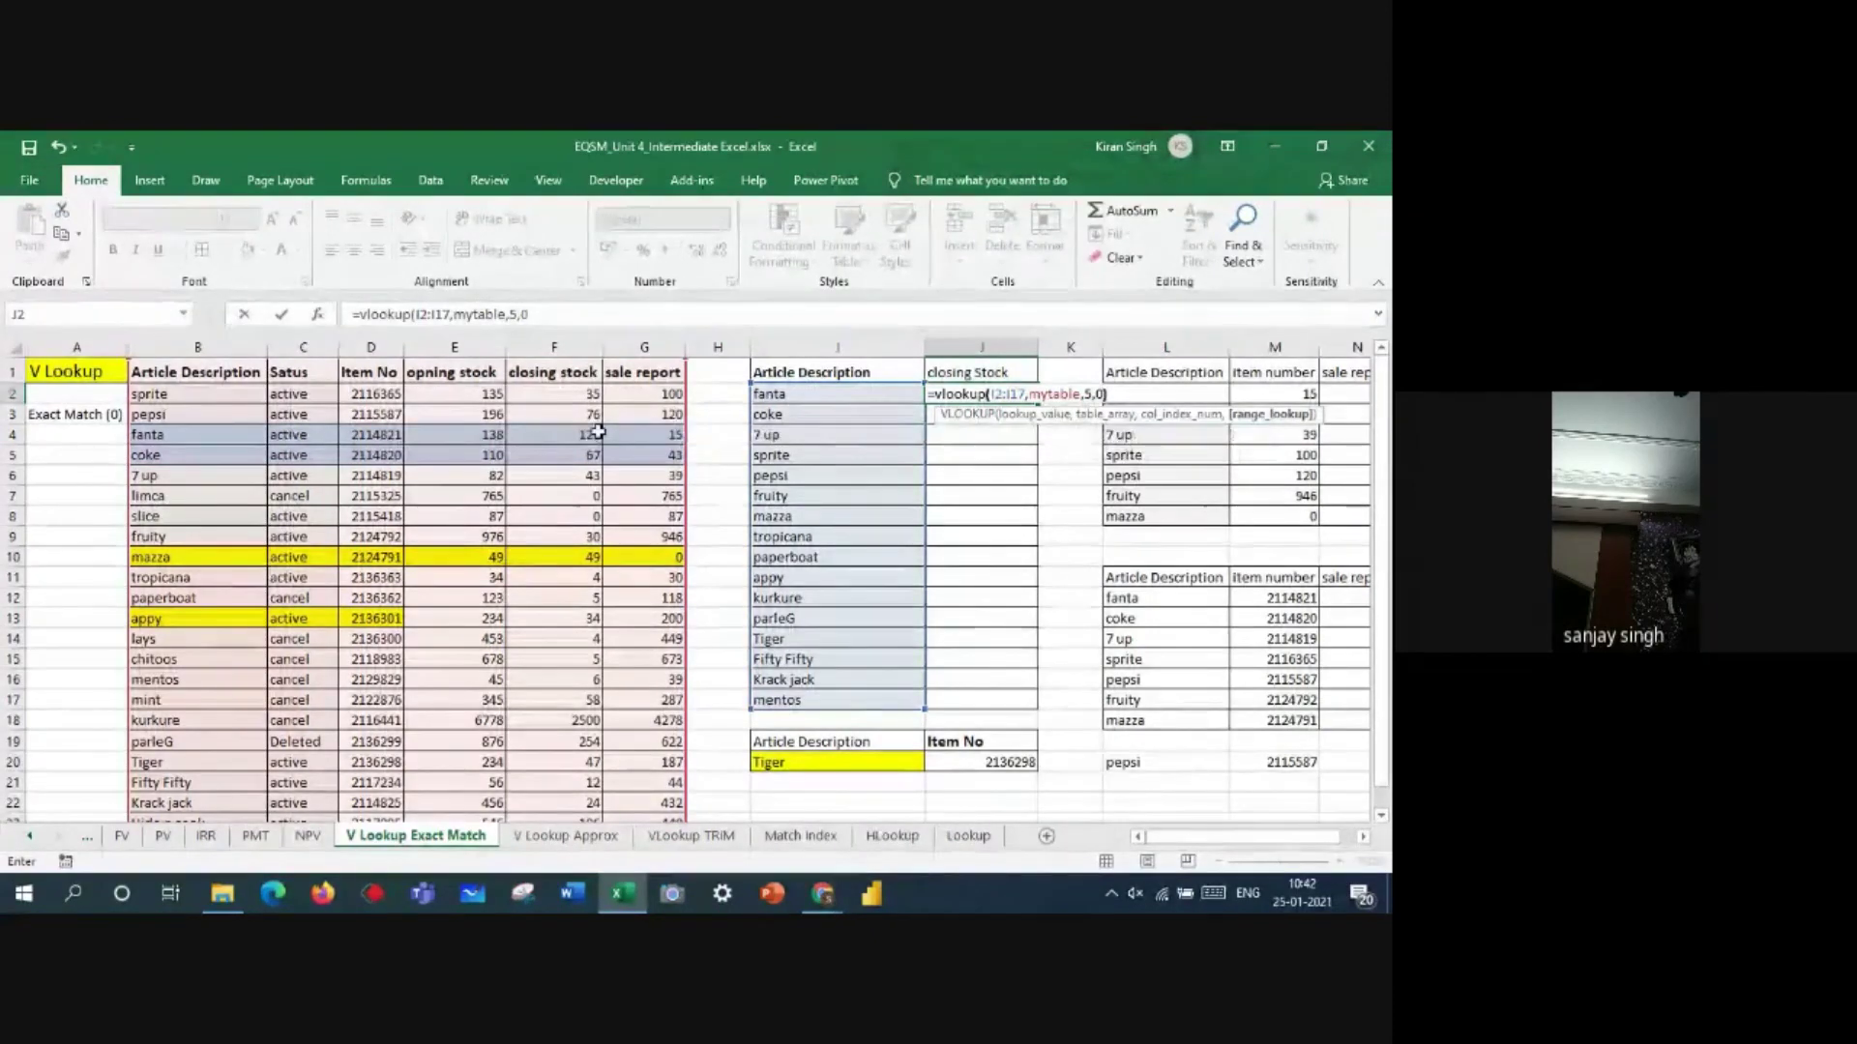
type(")")
key("Return")
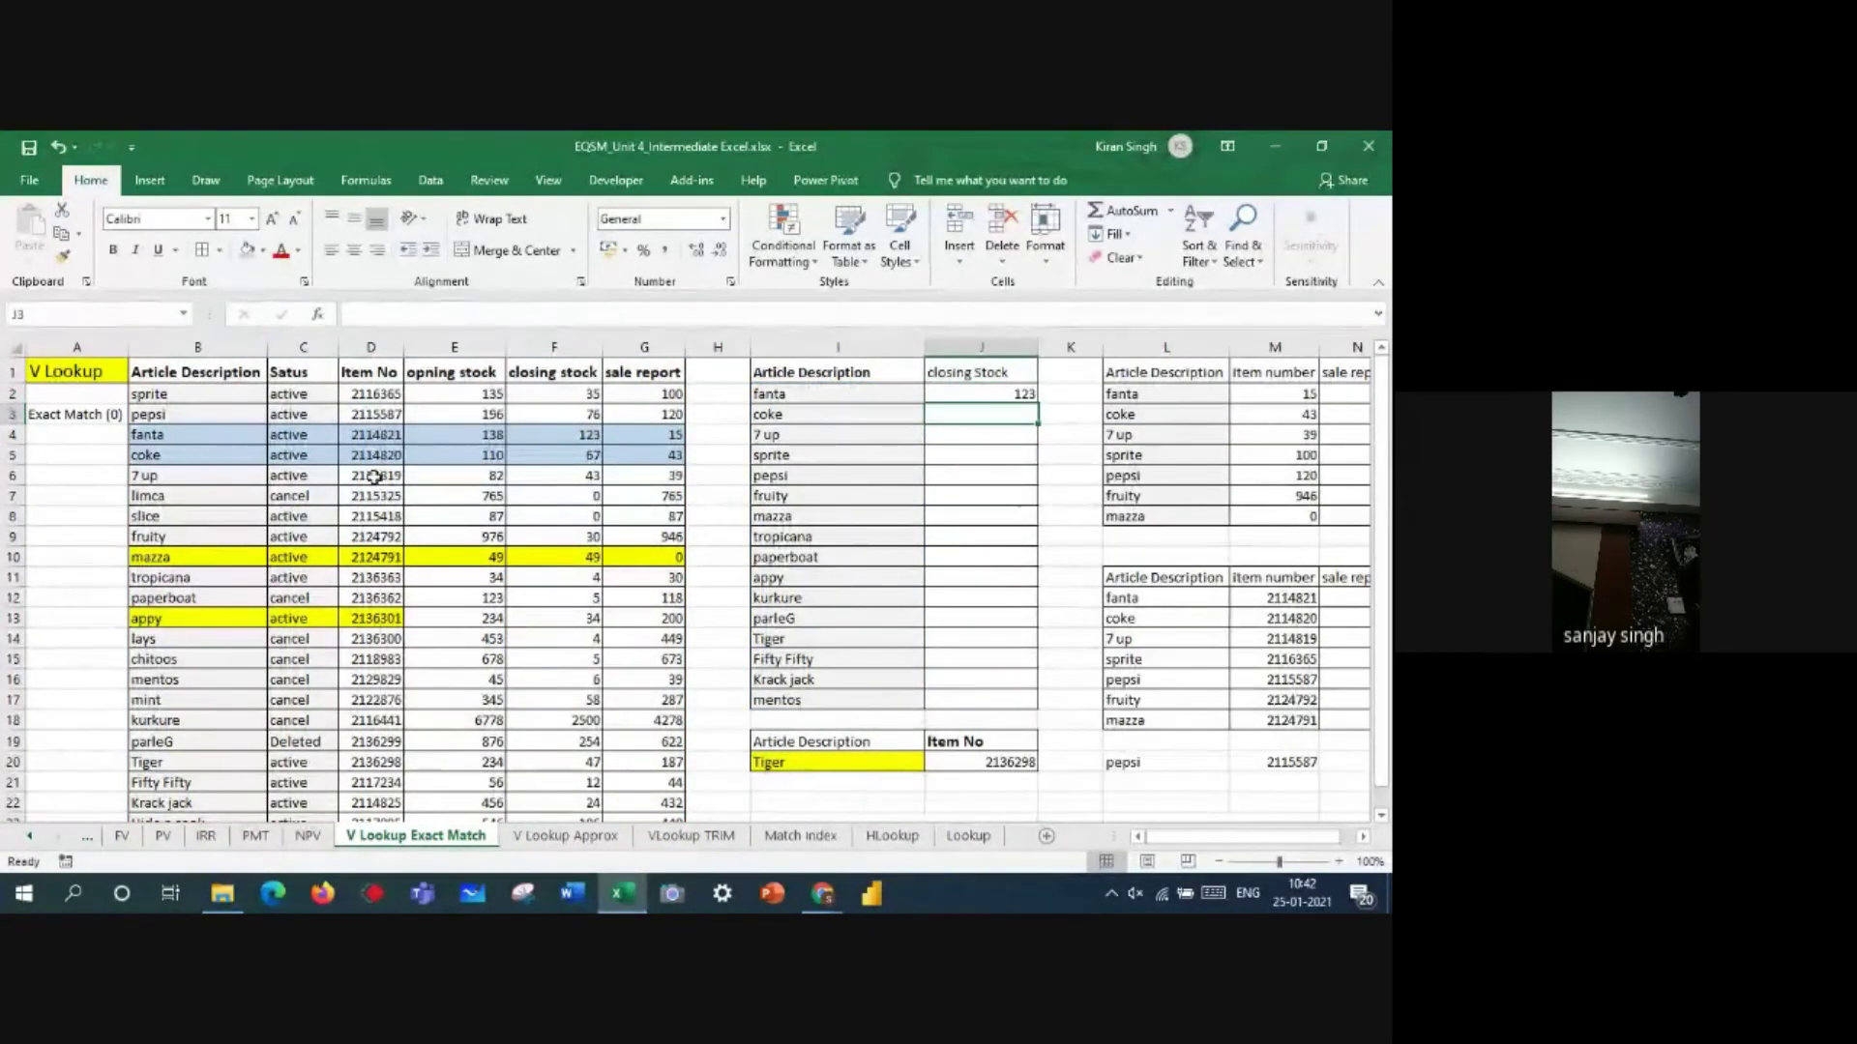
- Format fanta's closing stock value in F4 as red, bold text at font size 14
left_click(543, 434)
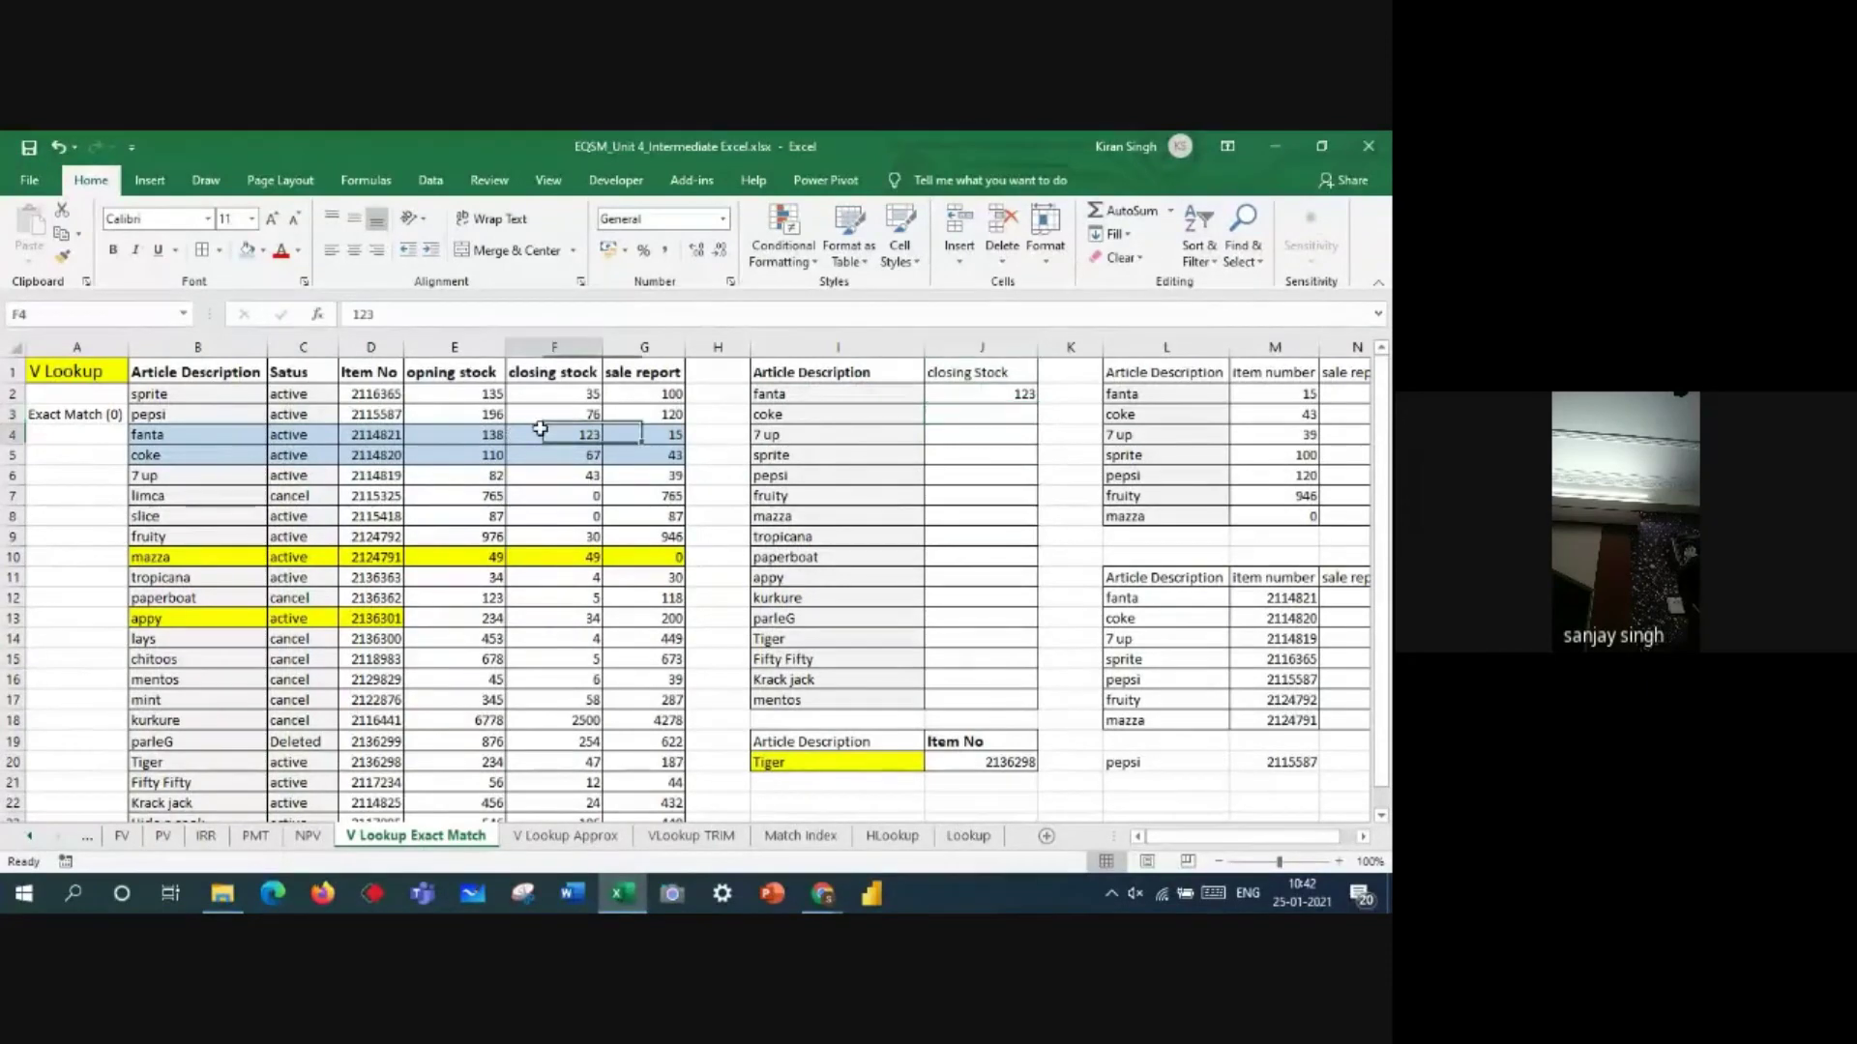
left_click(279, 253)
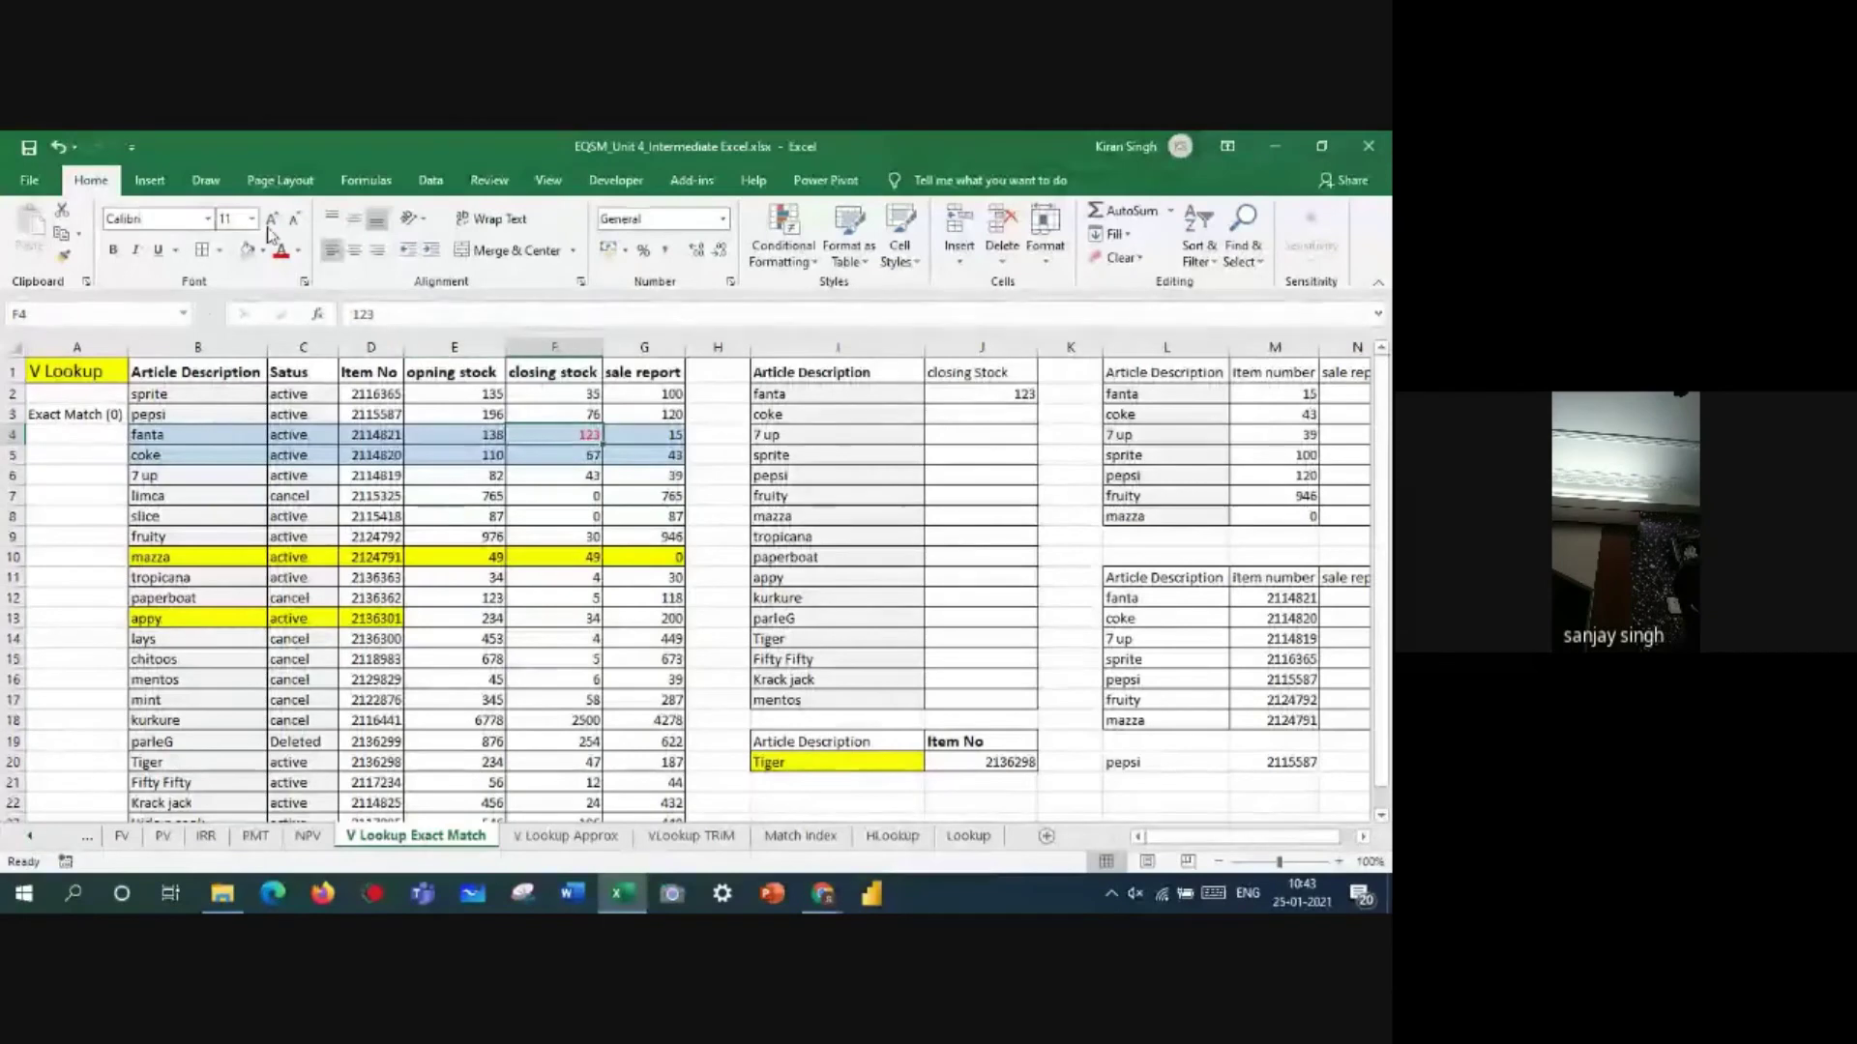
left_click(114, 256)
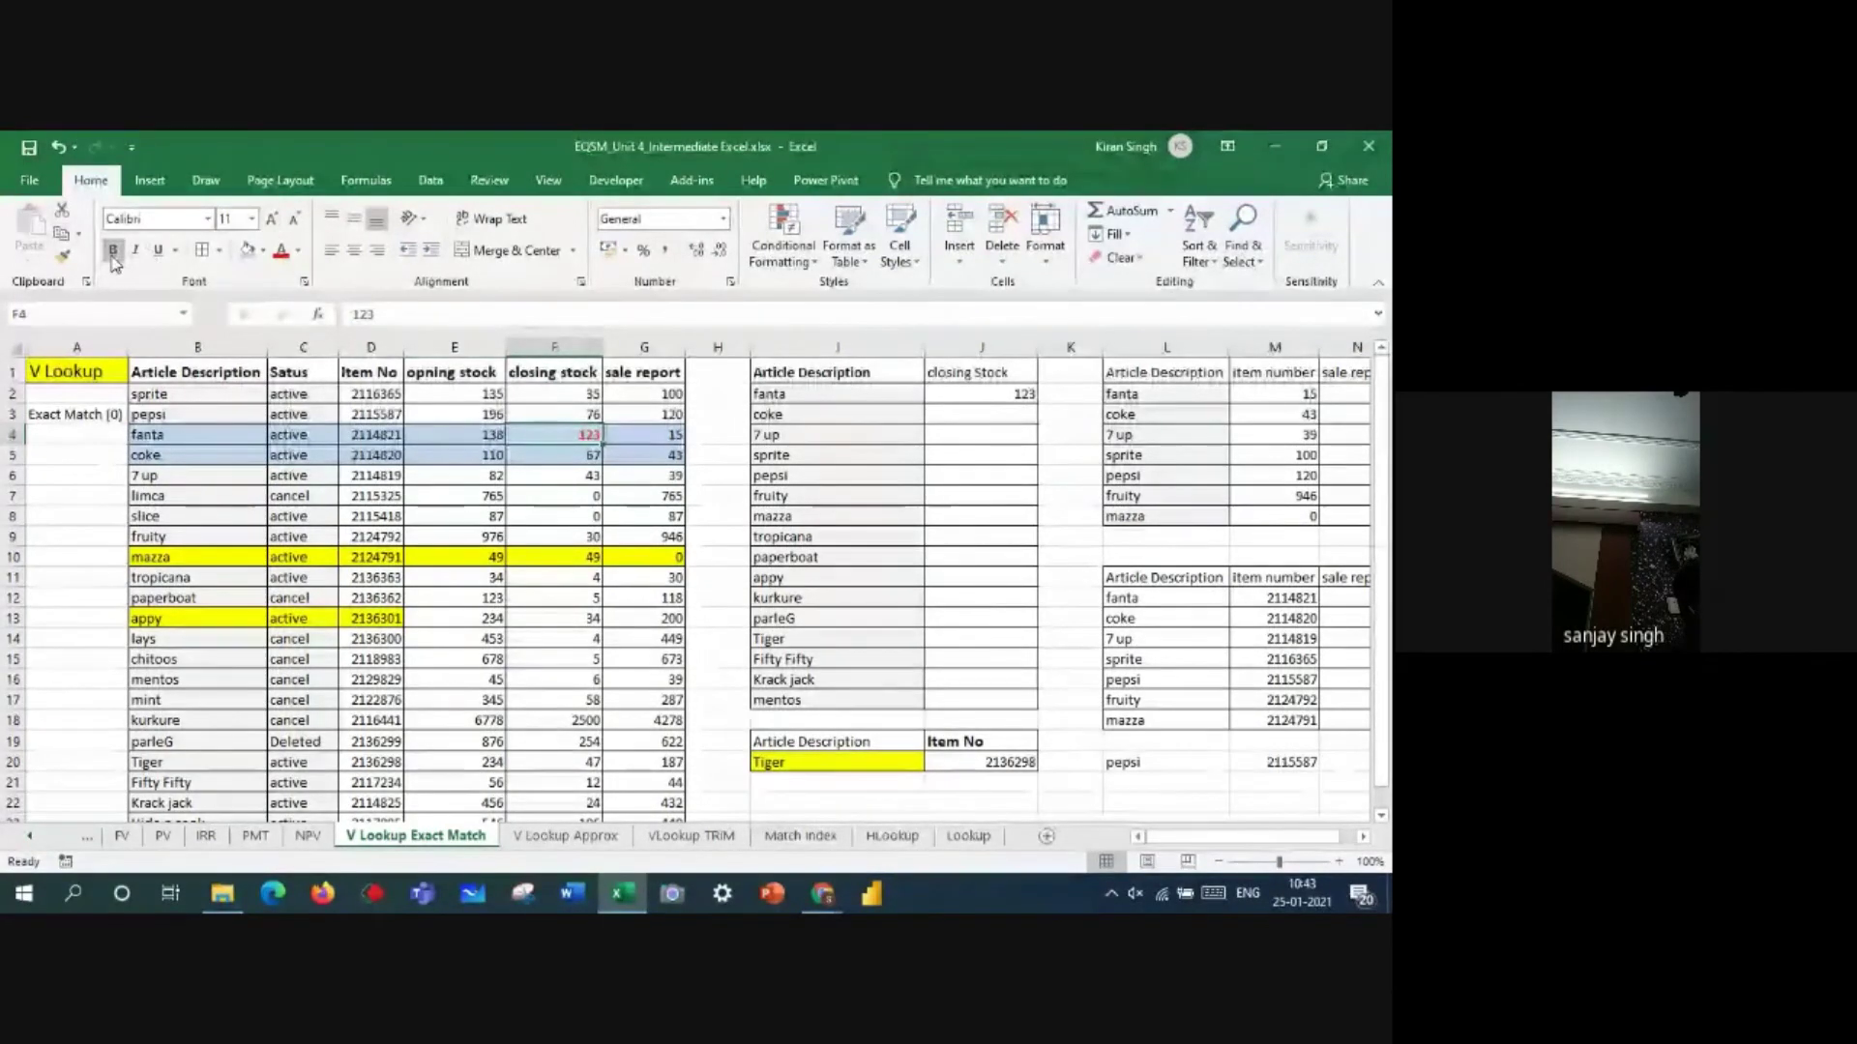
left_click(273, 219)
left_click(273, 218)
left_click(273, 219)
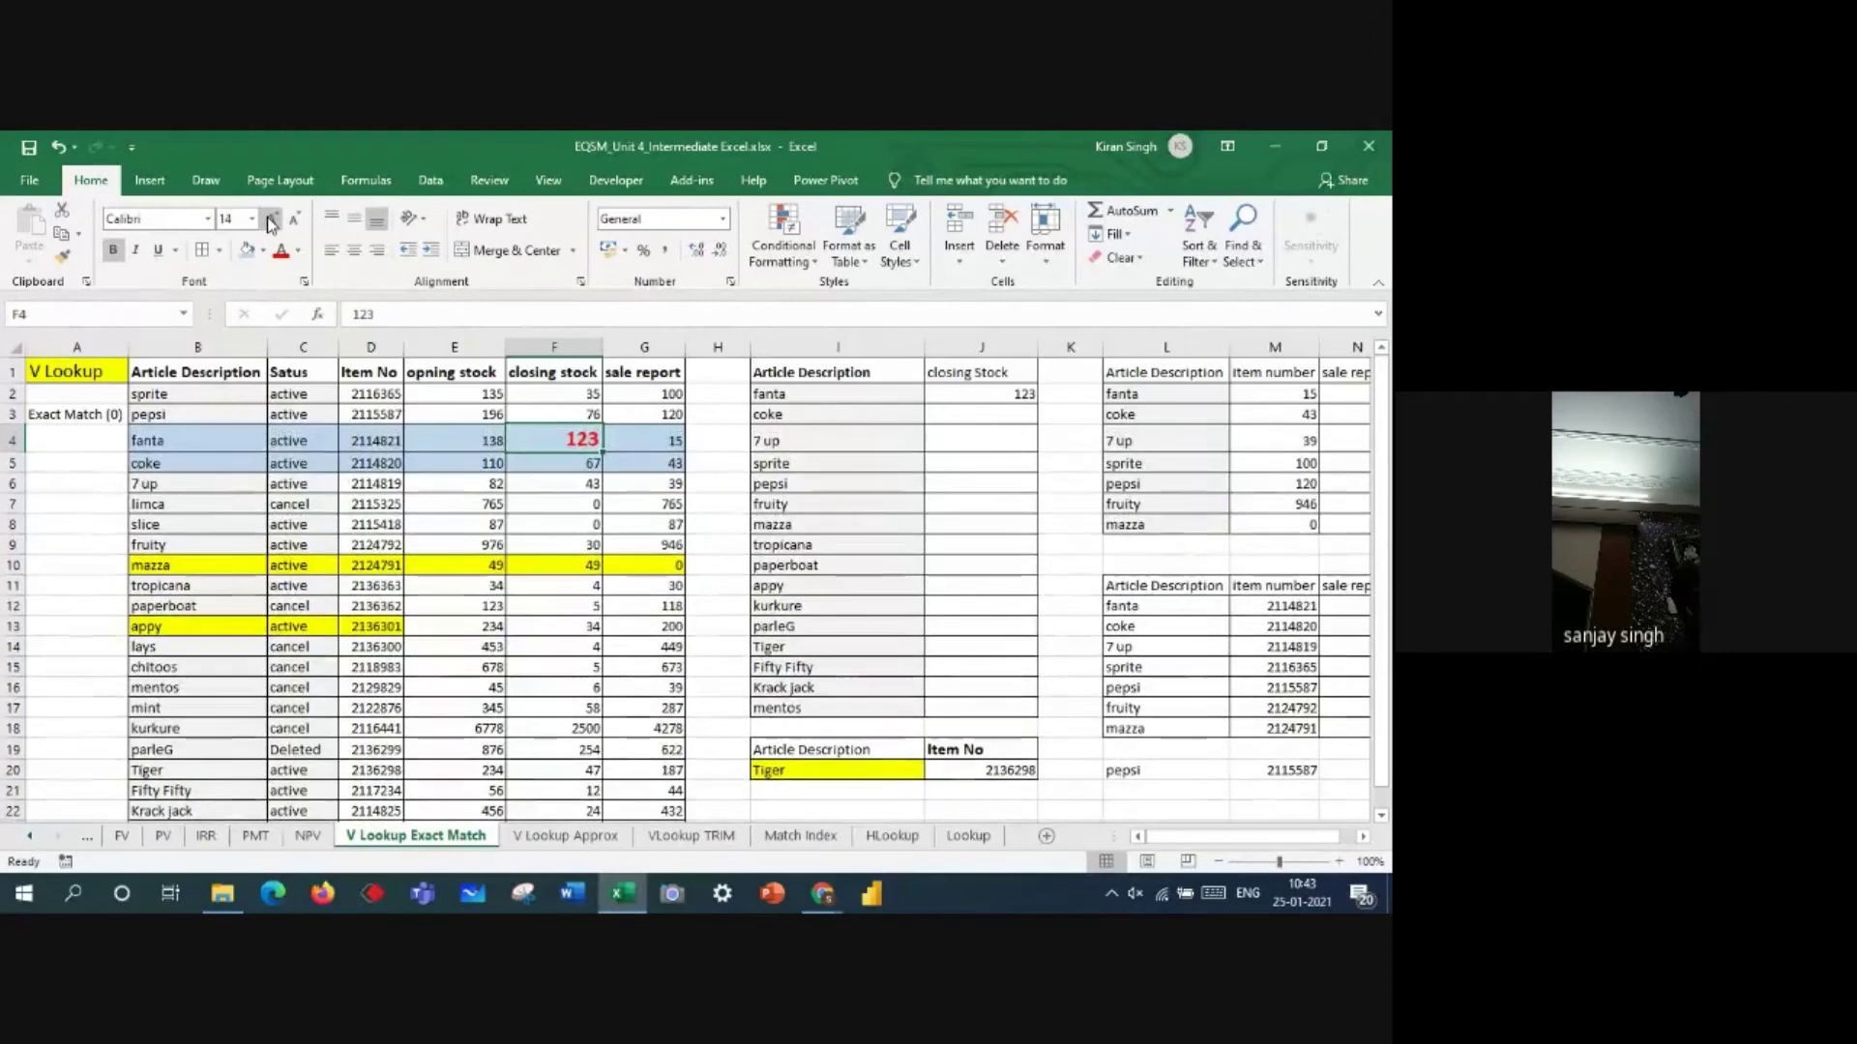
- Fill the closing stock lookup formula from J2 down through J17 and make the header in J1 bold
left_click(998, 390)
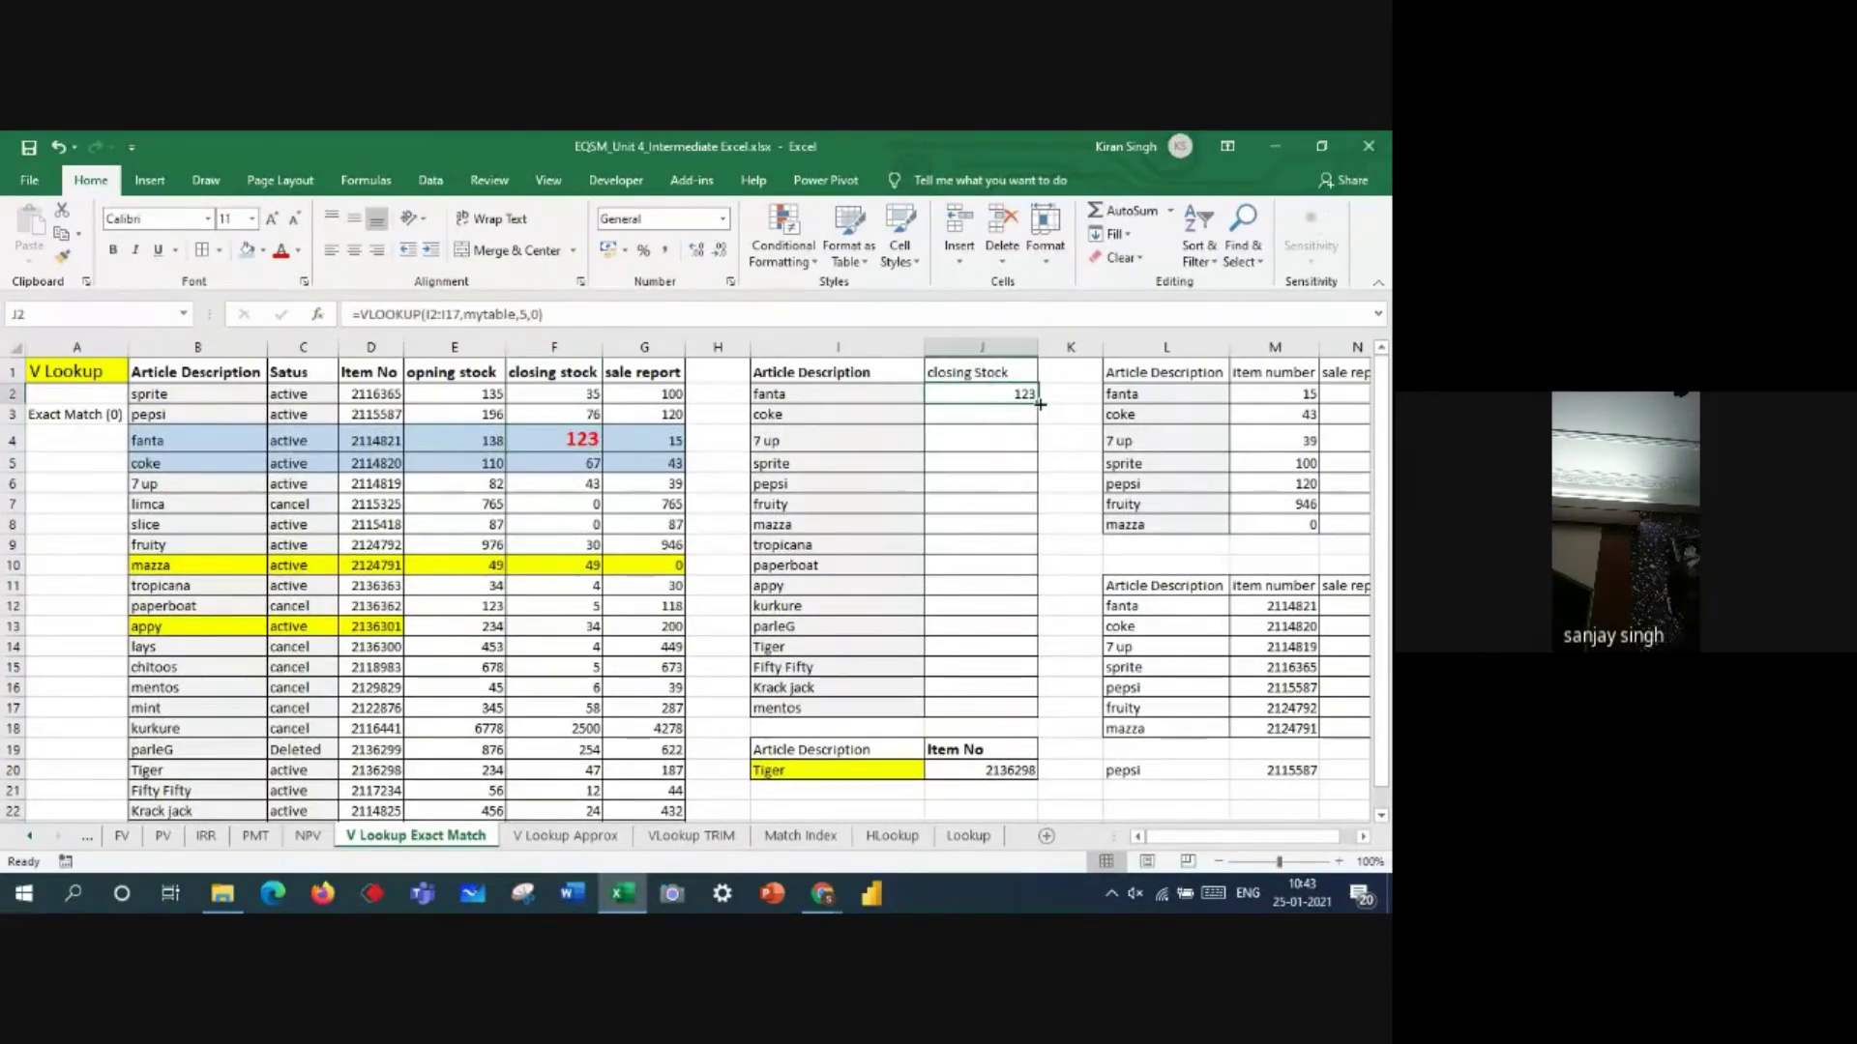
double_click(1039, 400)
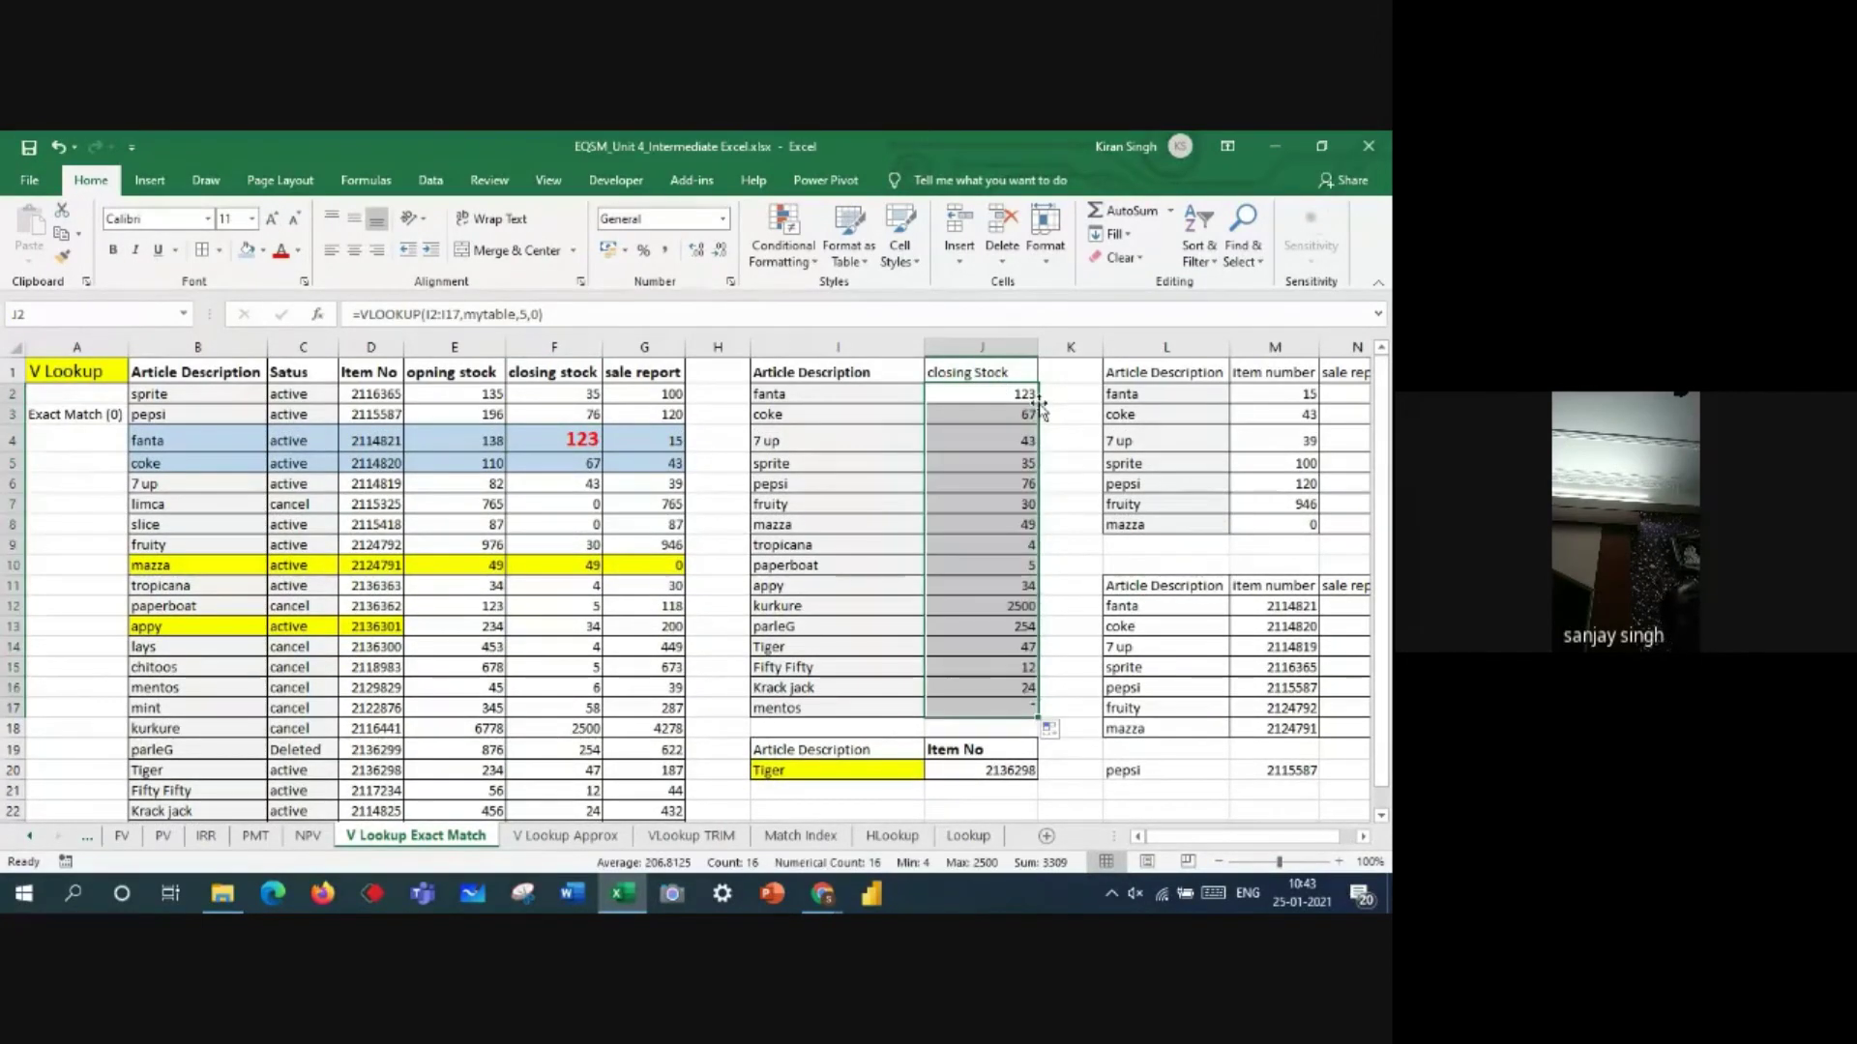
left_click(955, 369)
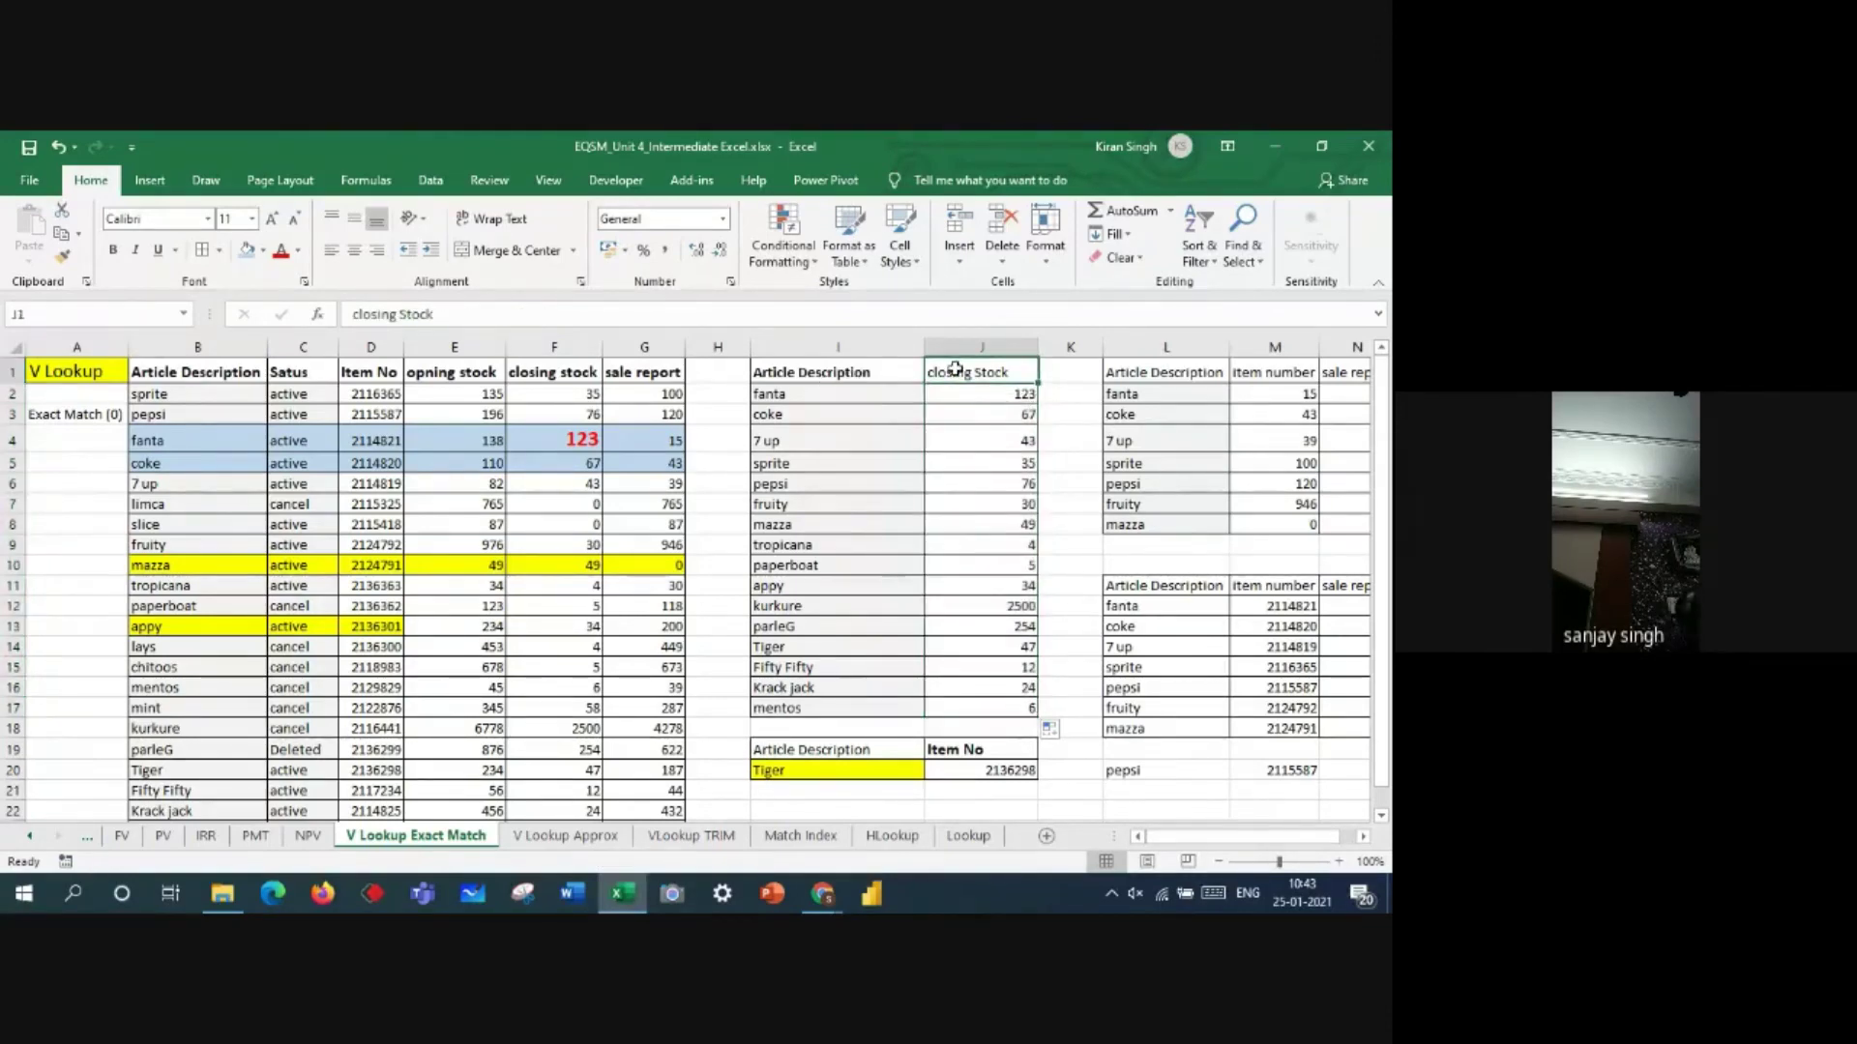
key("ctrl+b")
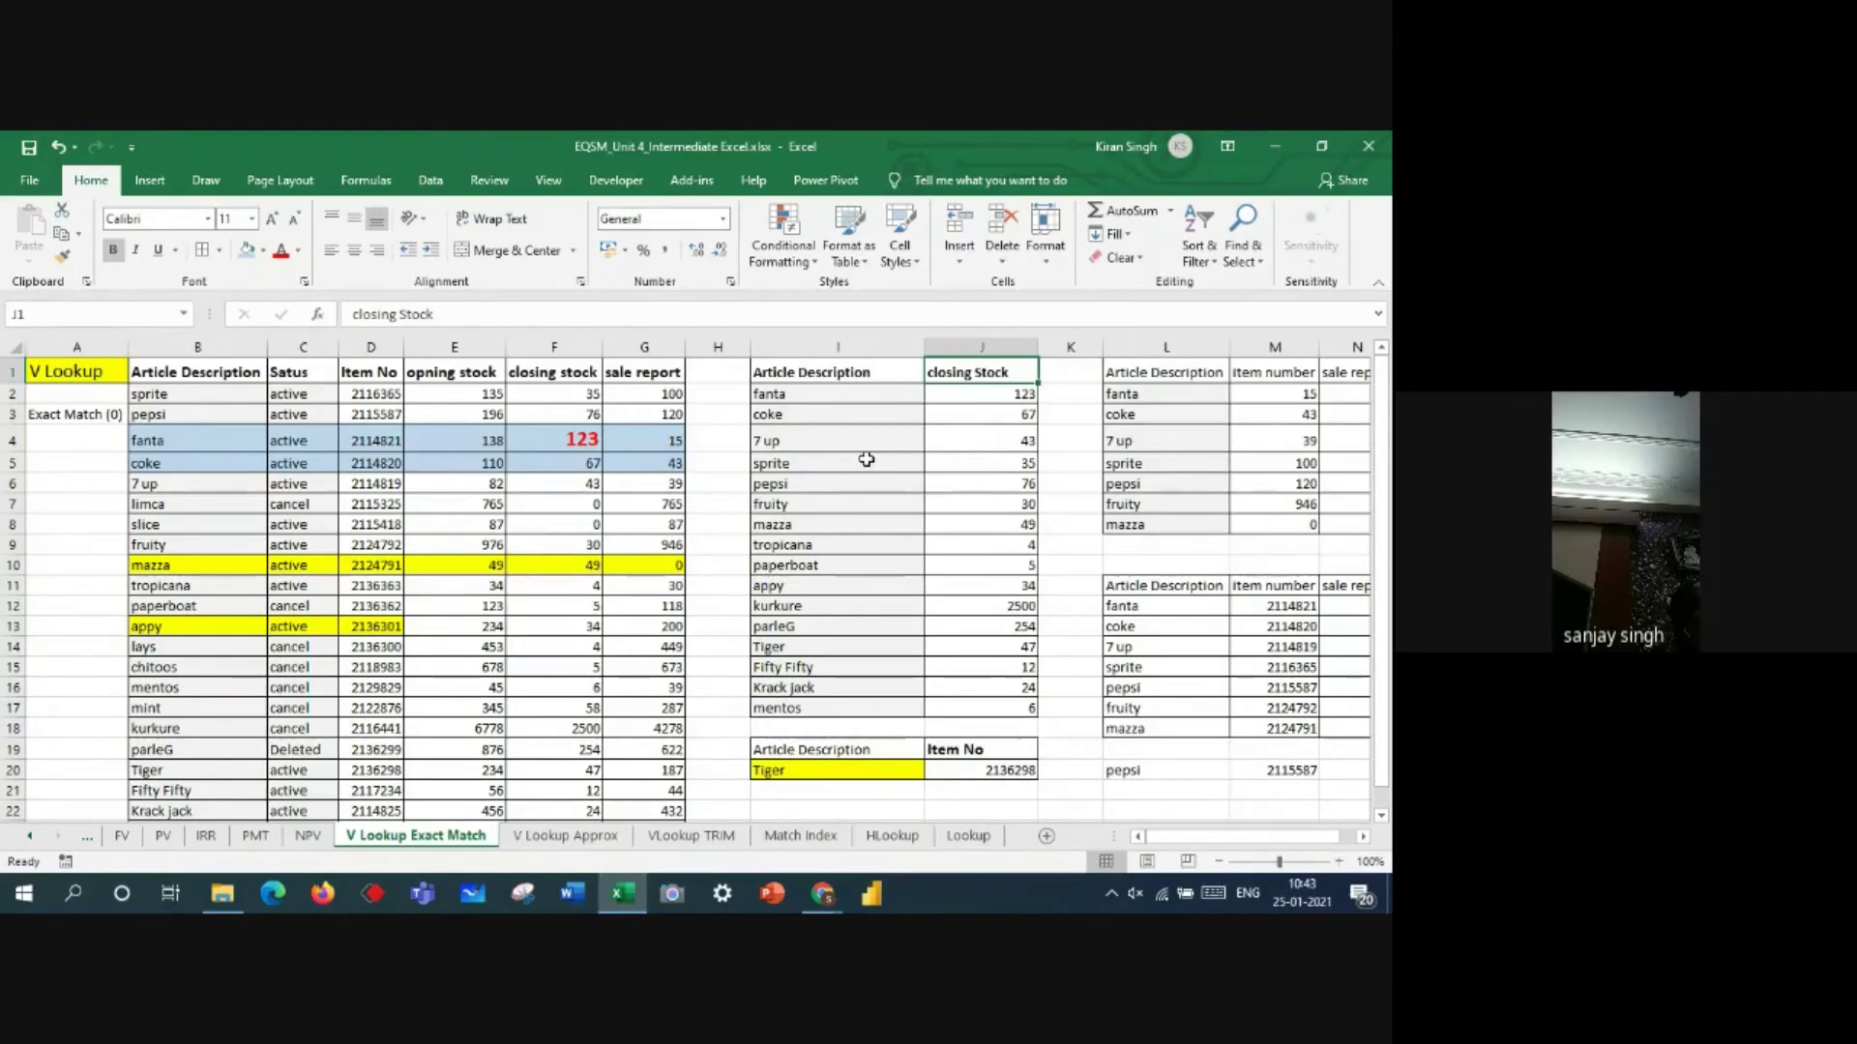
- Reduce the font size of fanta's closing stock value in F4 to 11
left_click(545, 449)
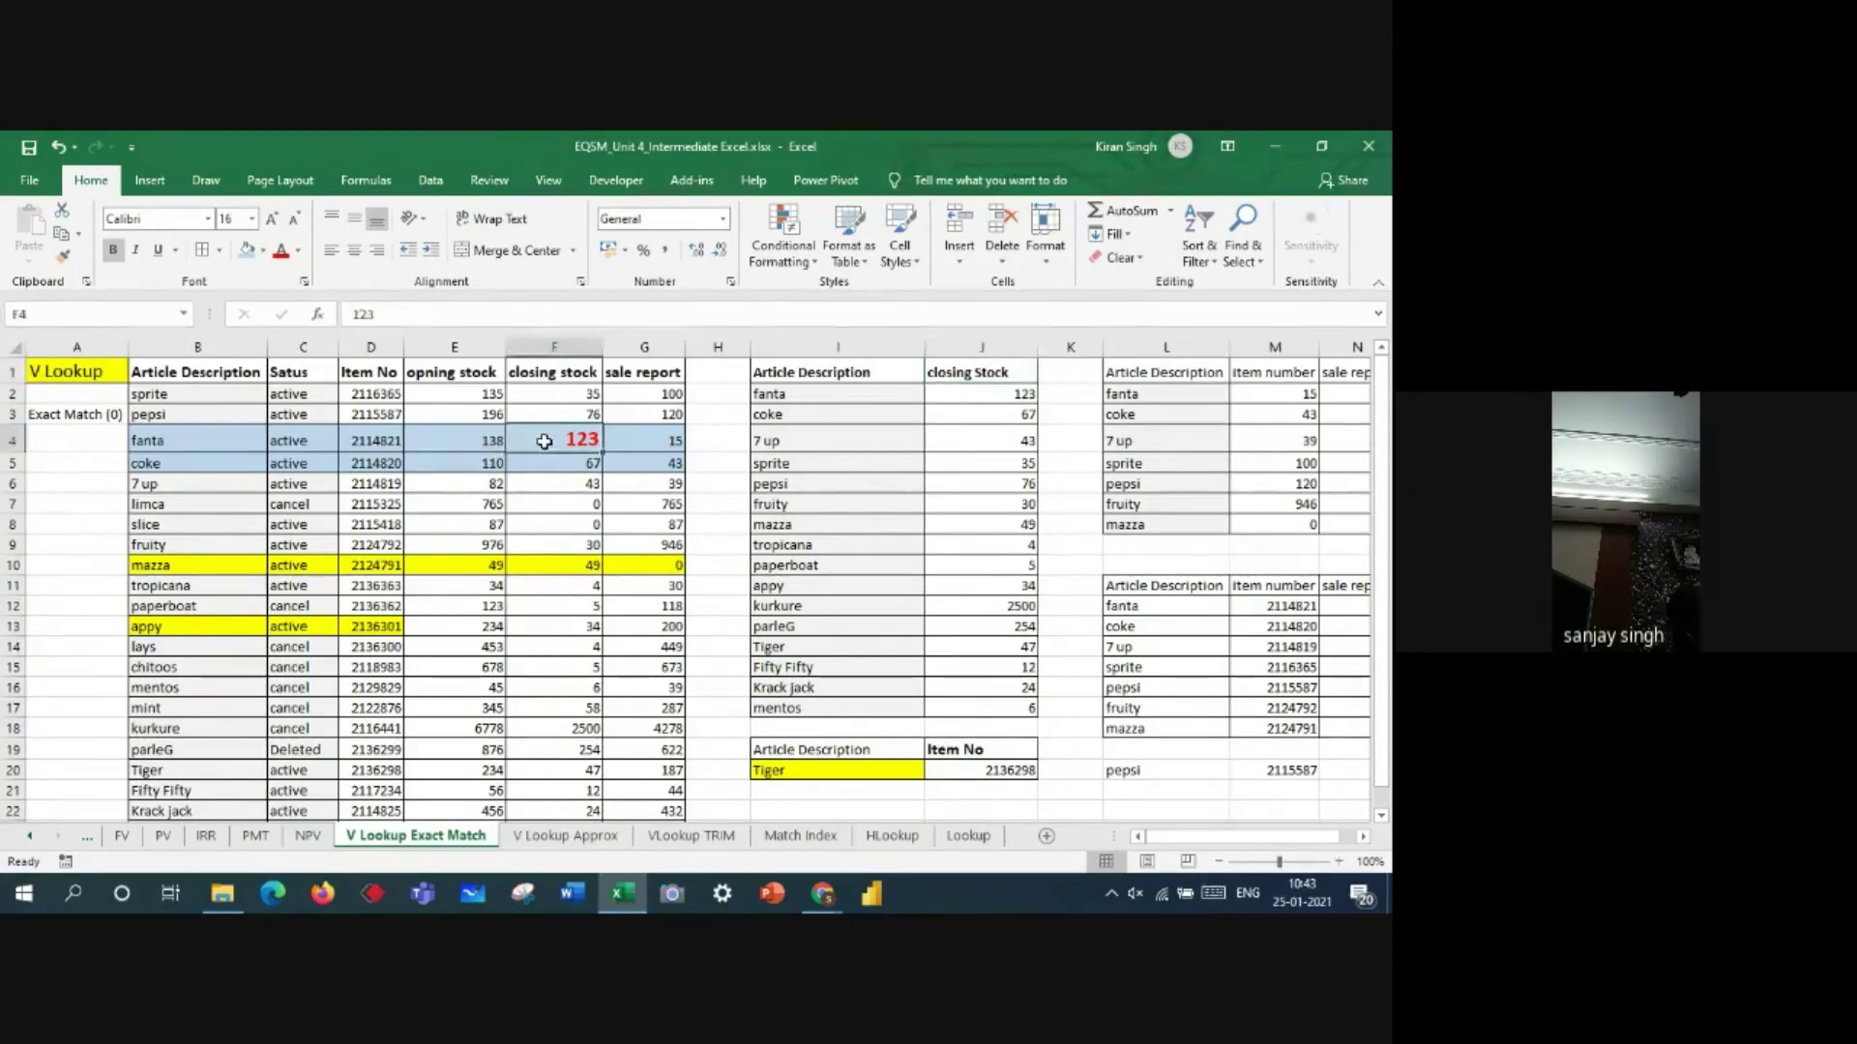
left_click(295, 220)
left_click(296, 223)
left_click(296, 223)
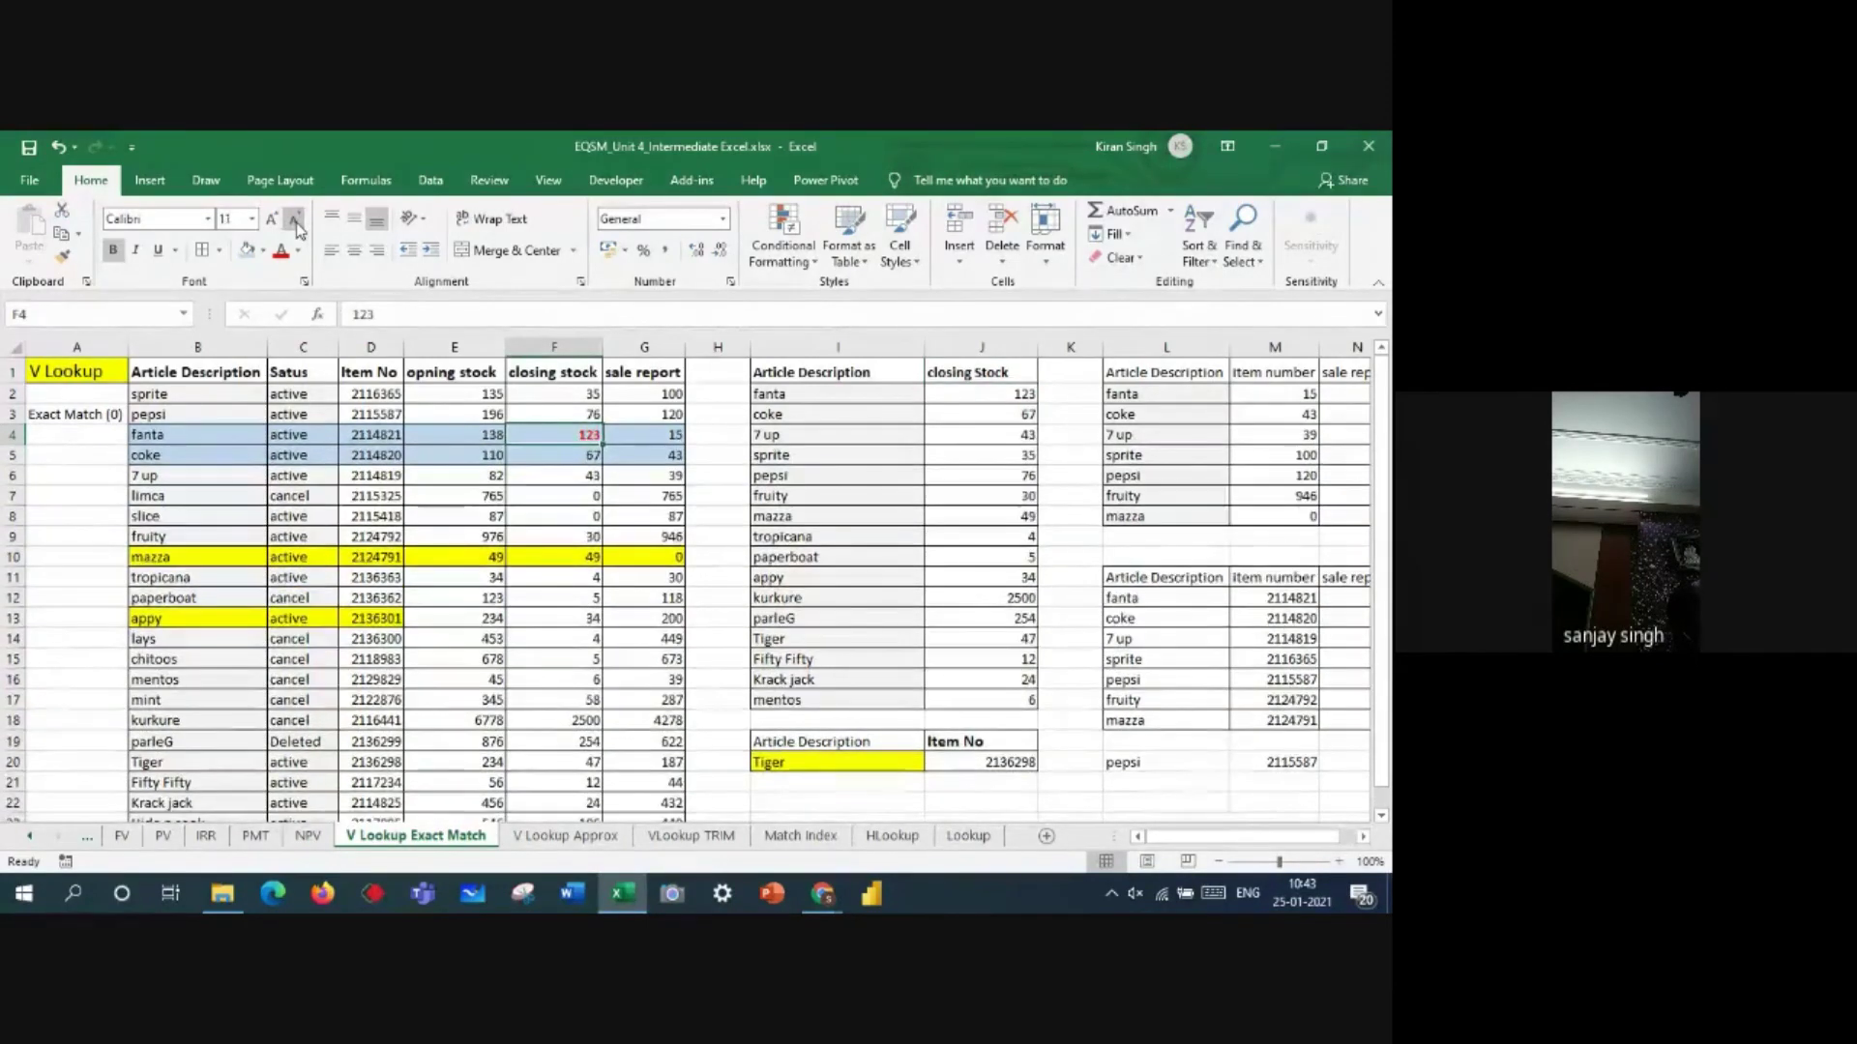
left_click(296, 222)
left_click(296, 222)
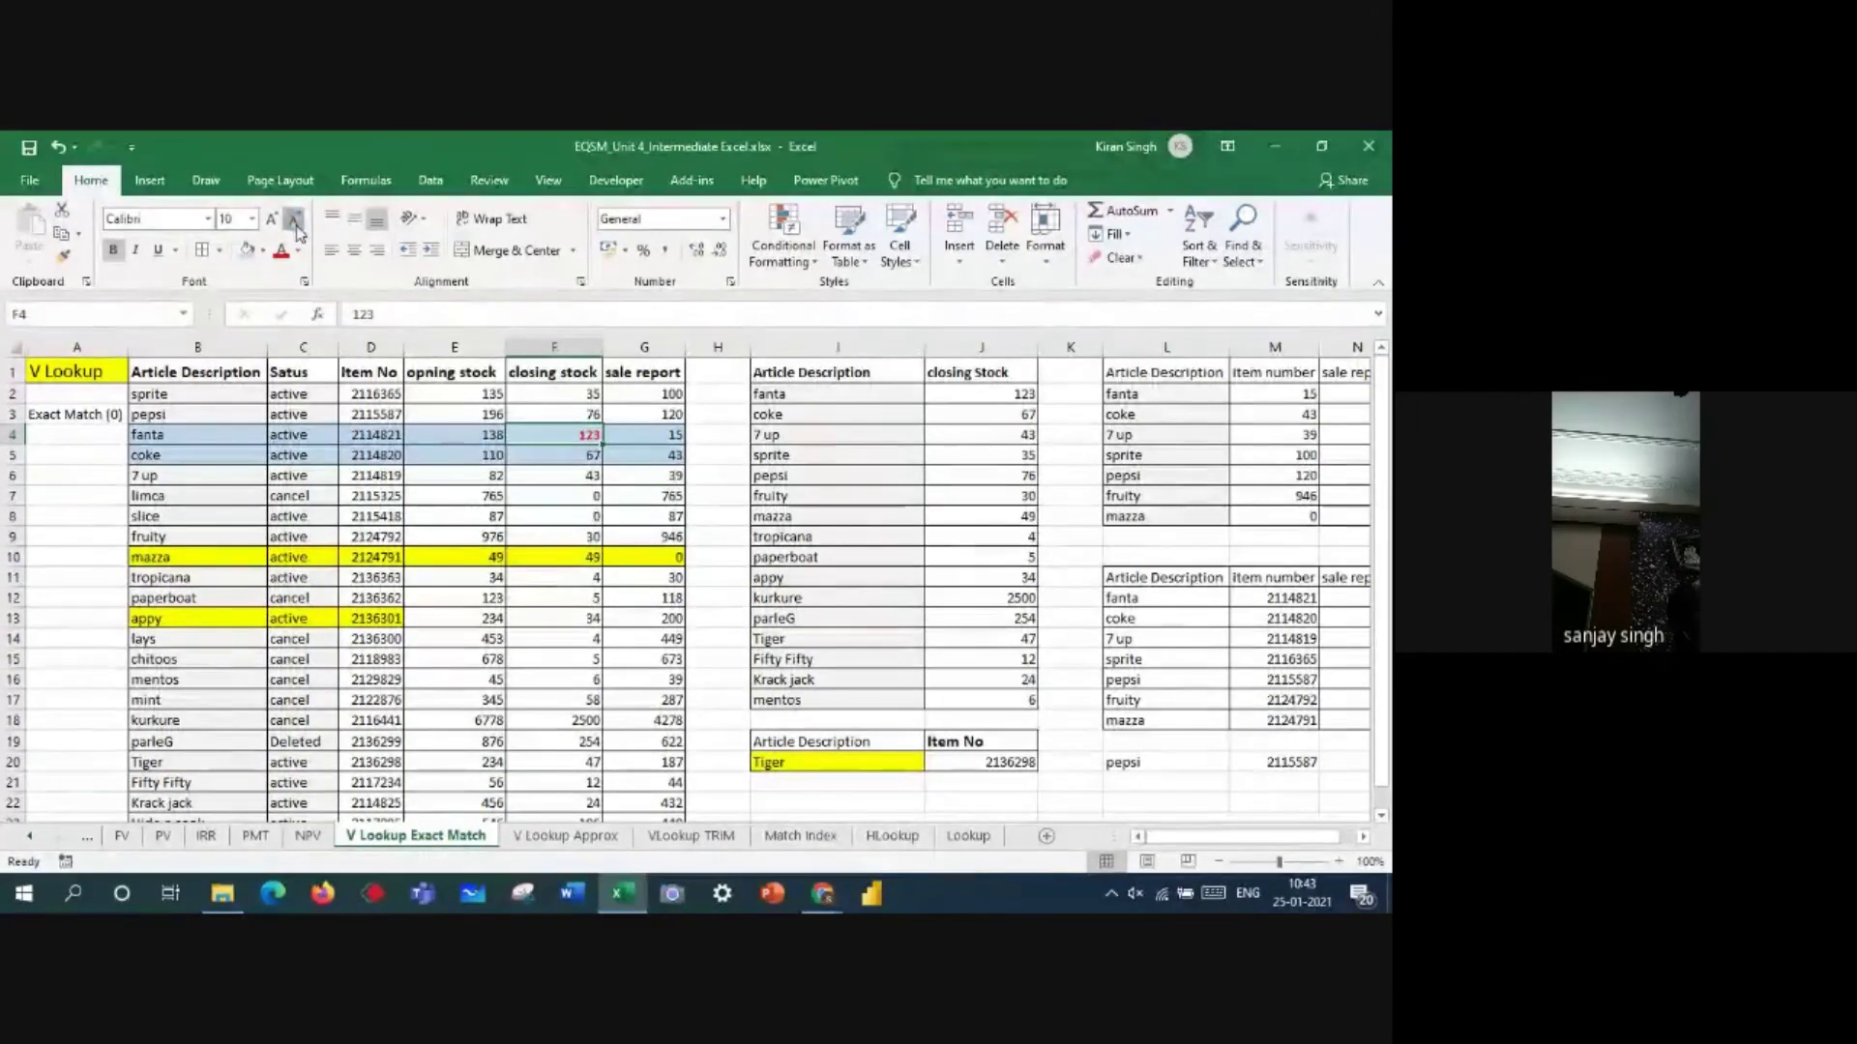
left_click(296, 224)
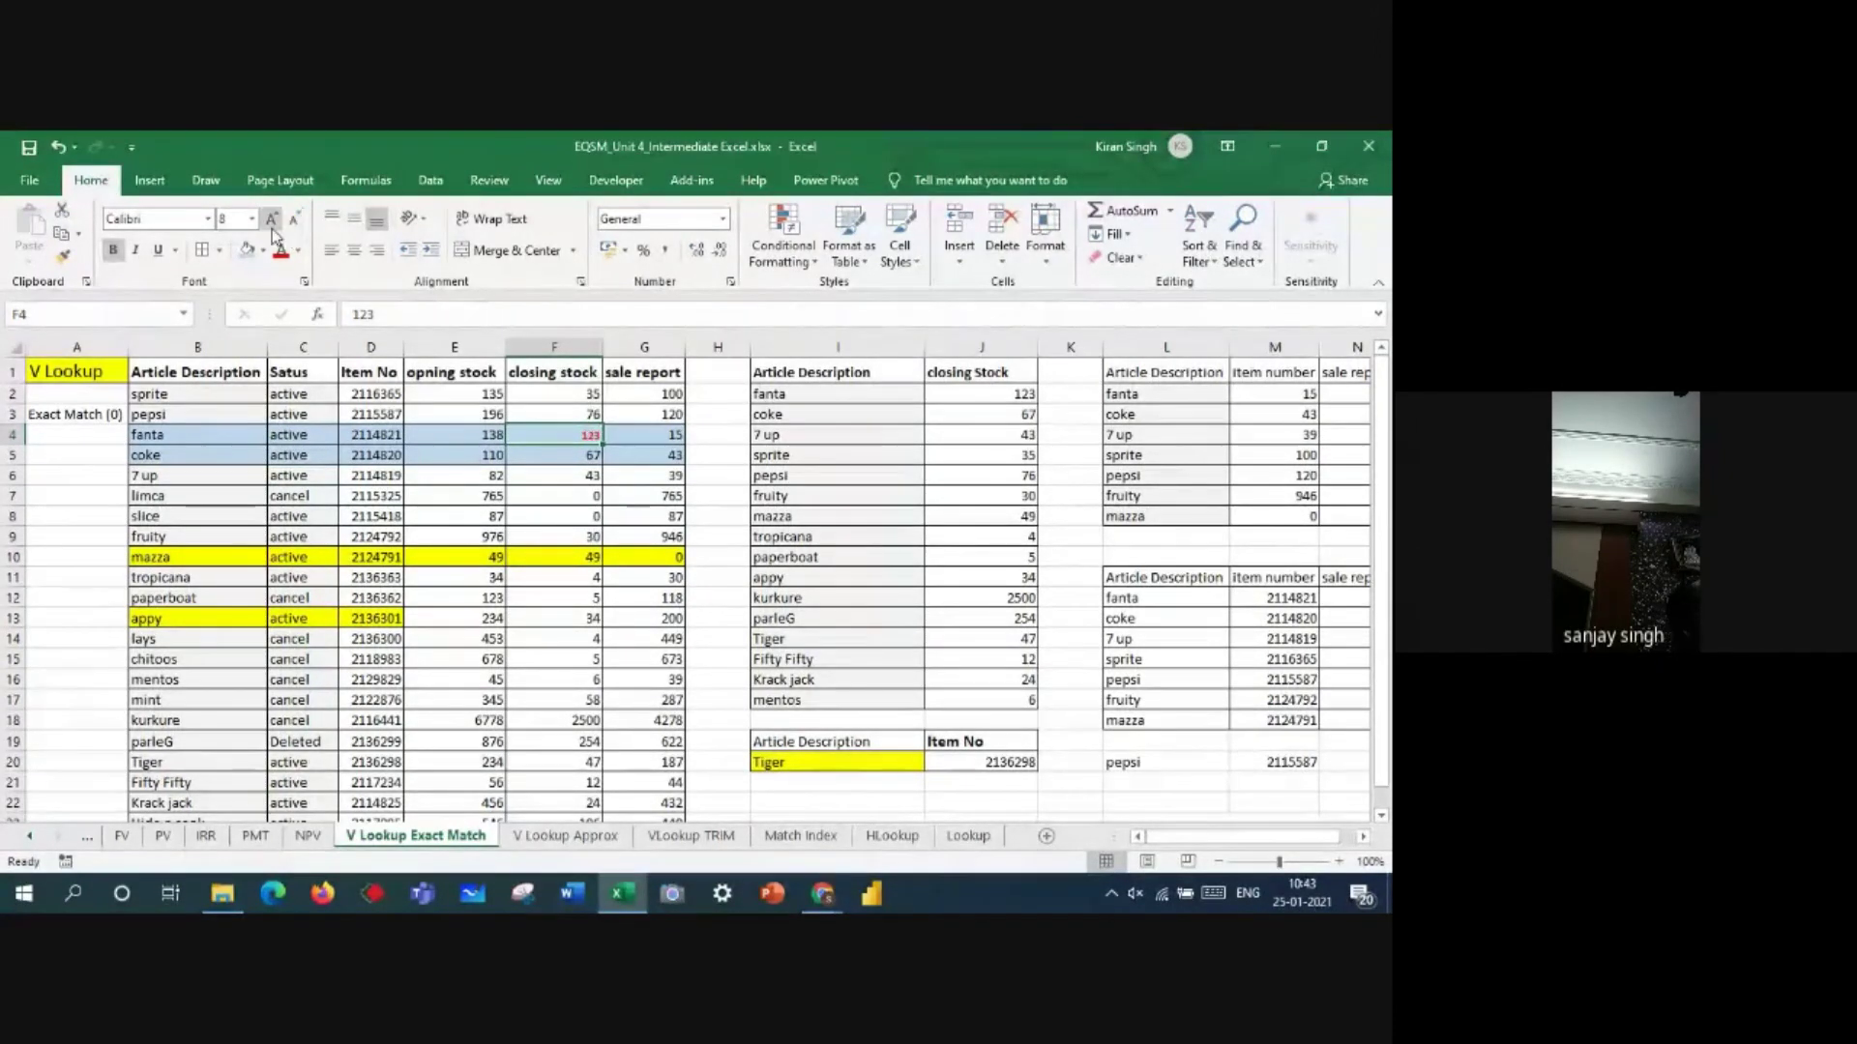
left_click(272, 223)
left_click(273, 222)
left_click(273, 222)
- Copy the plain cell formatting of F3 onto fanta's closing stock value in F4
left_click(574, 415)
left_click(62, 255)
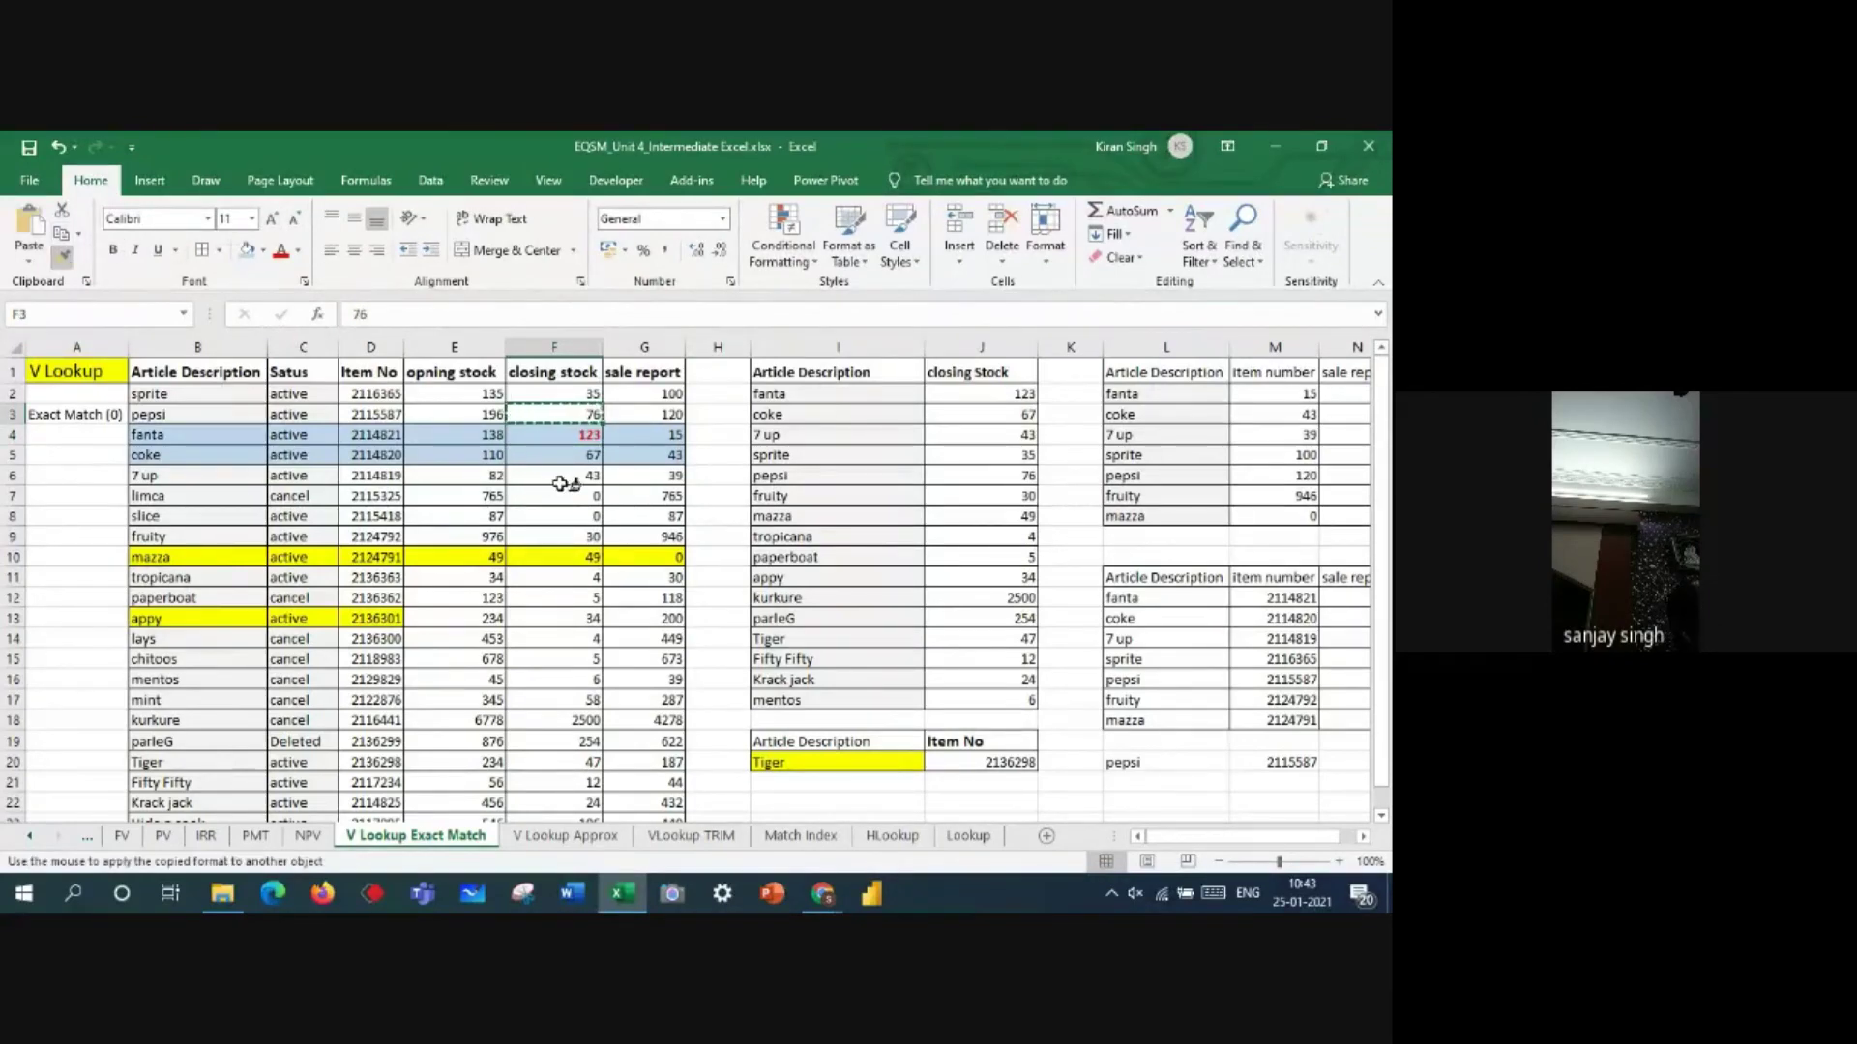
left_click(561, 441)
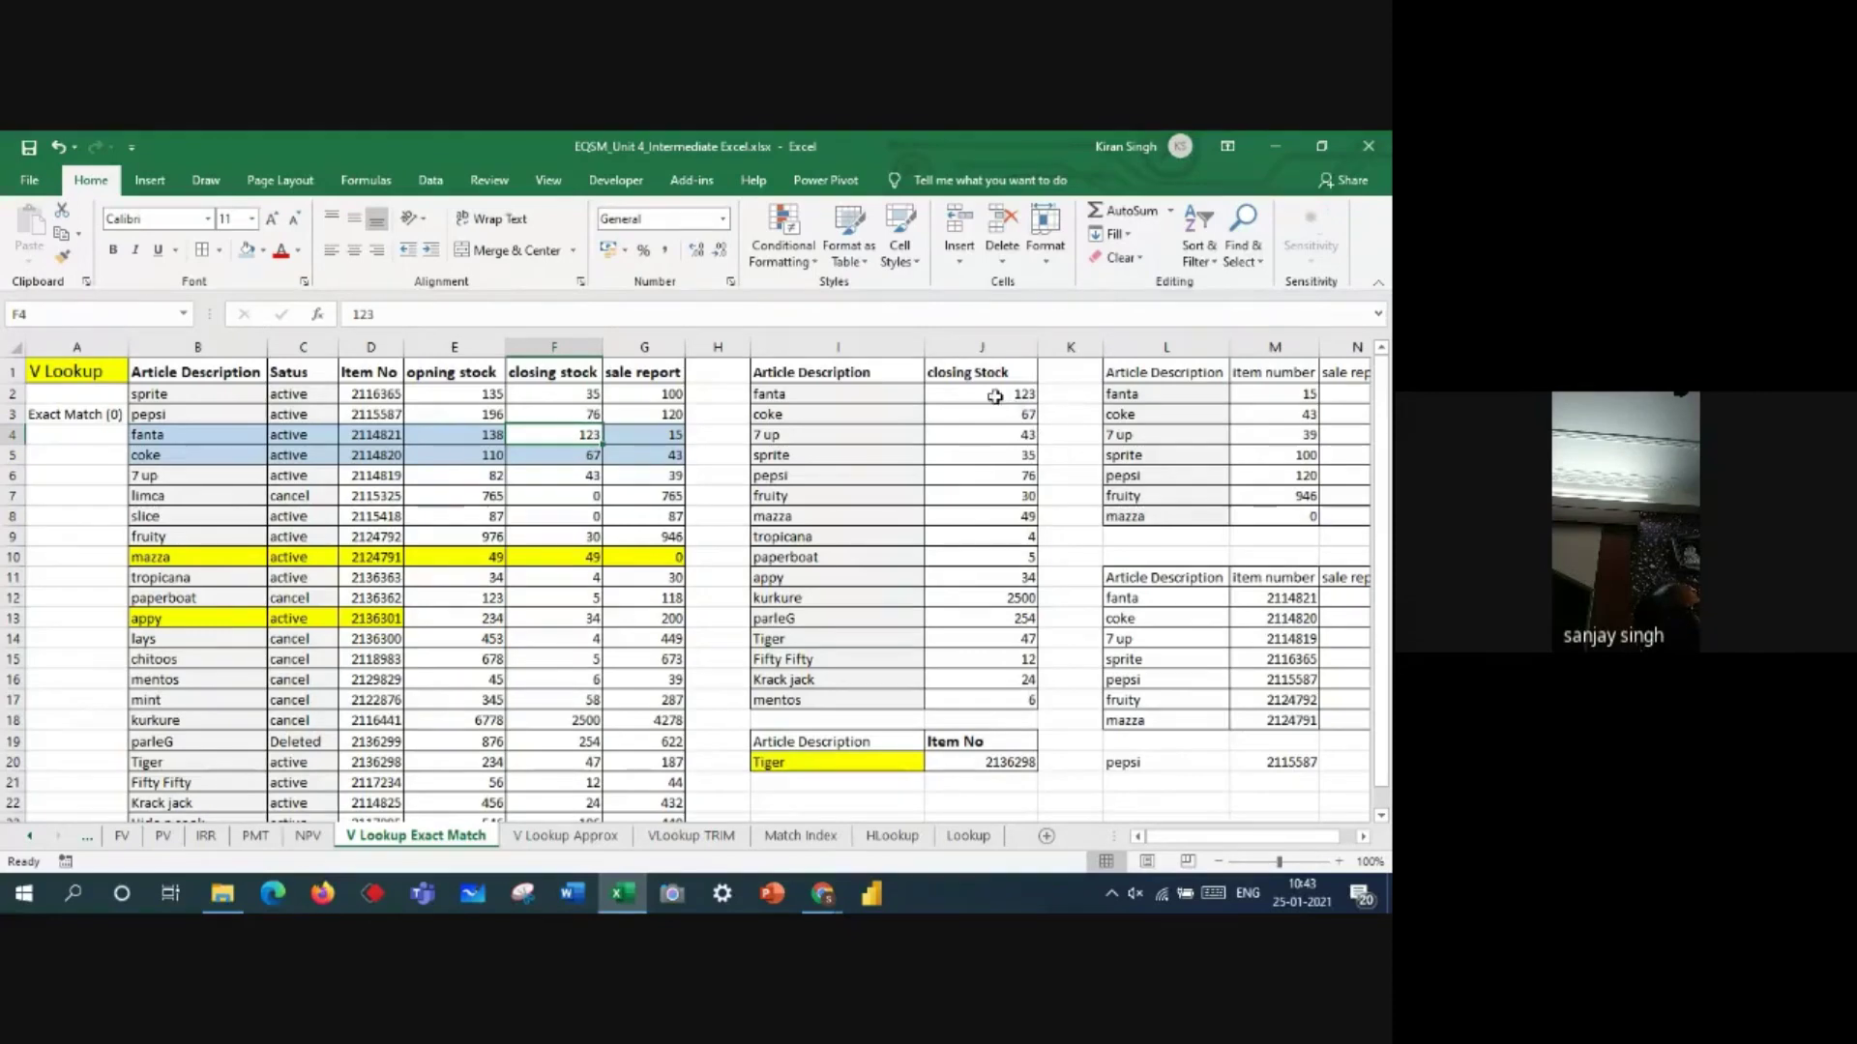
- Clear the closing stock lookup results in J2:J17 and change the header in J1 to Sale Report
left_click_drag(994, 395, 982, 702)
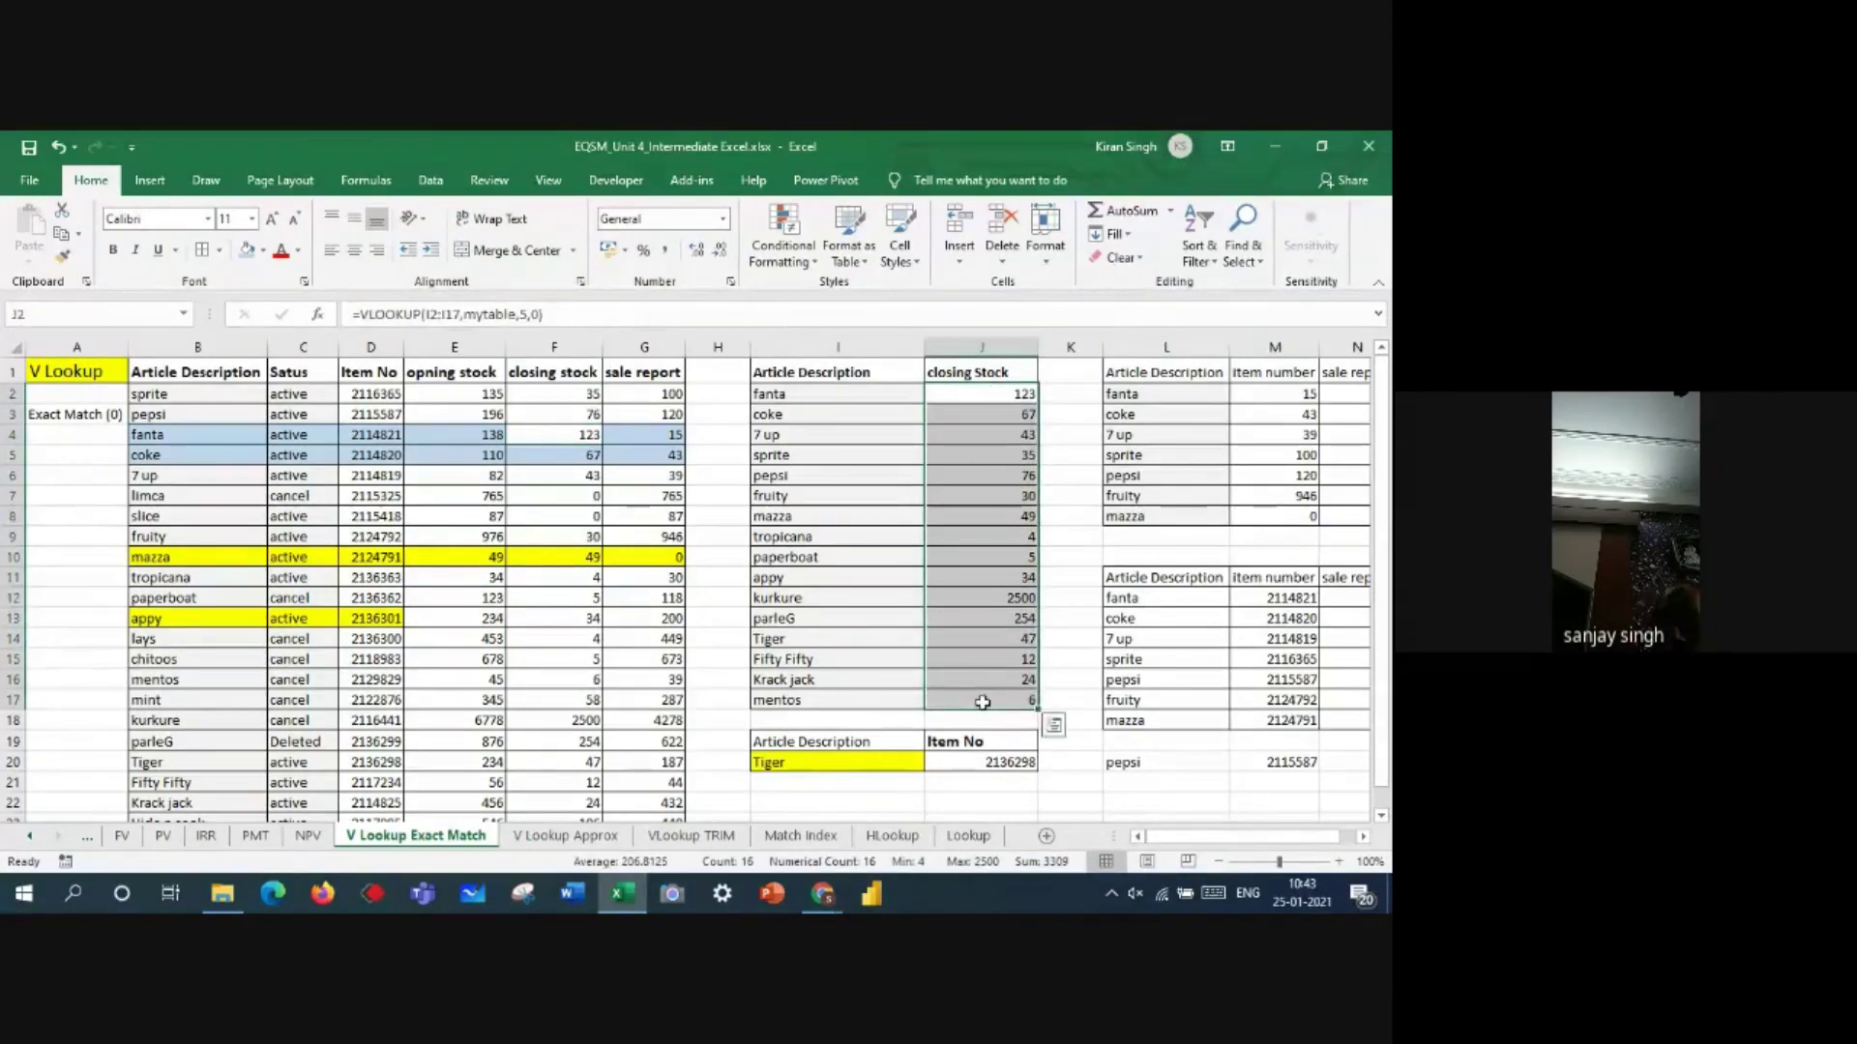
key("Delete")
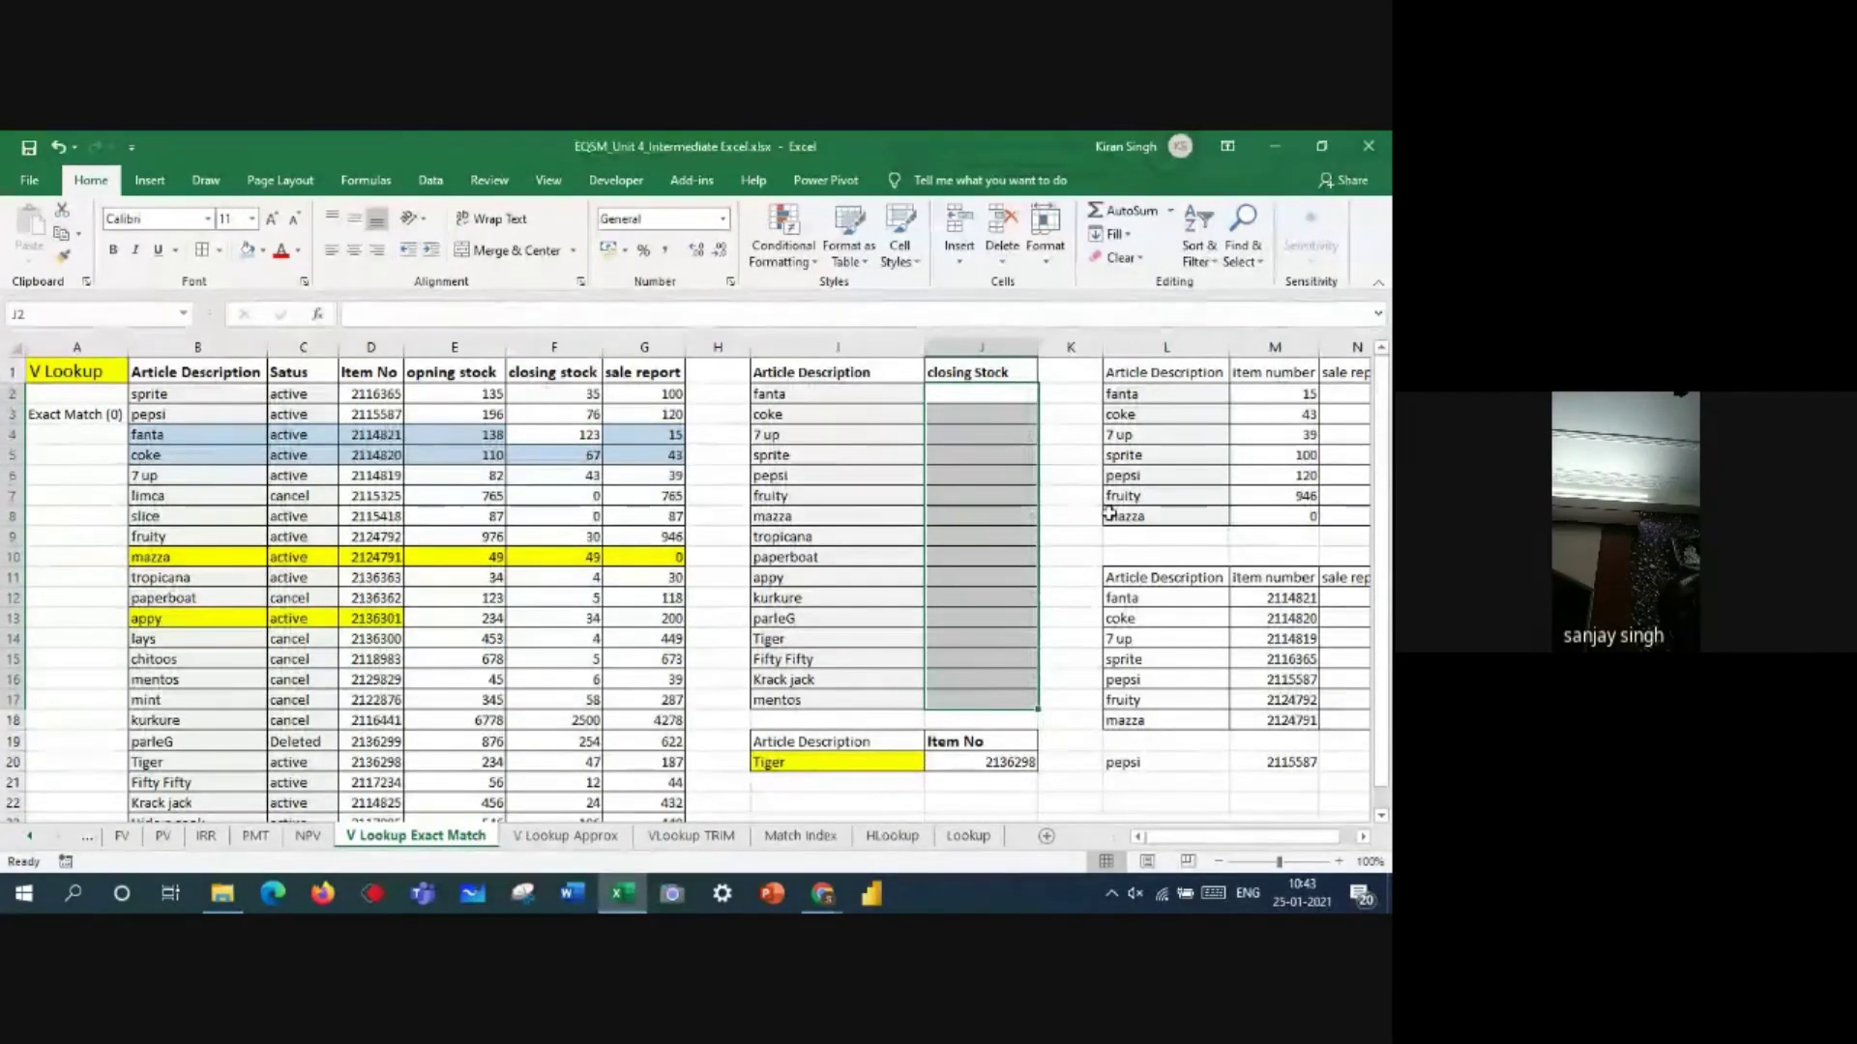
left_click(987, 370)
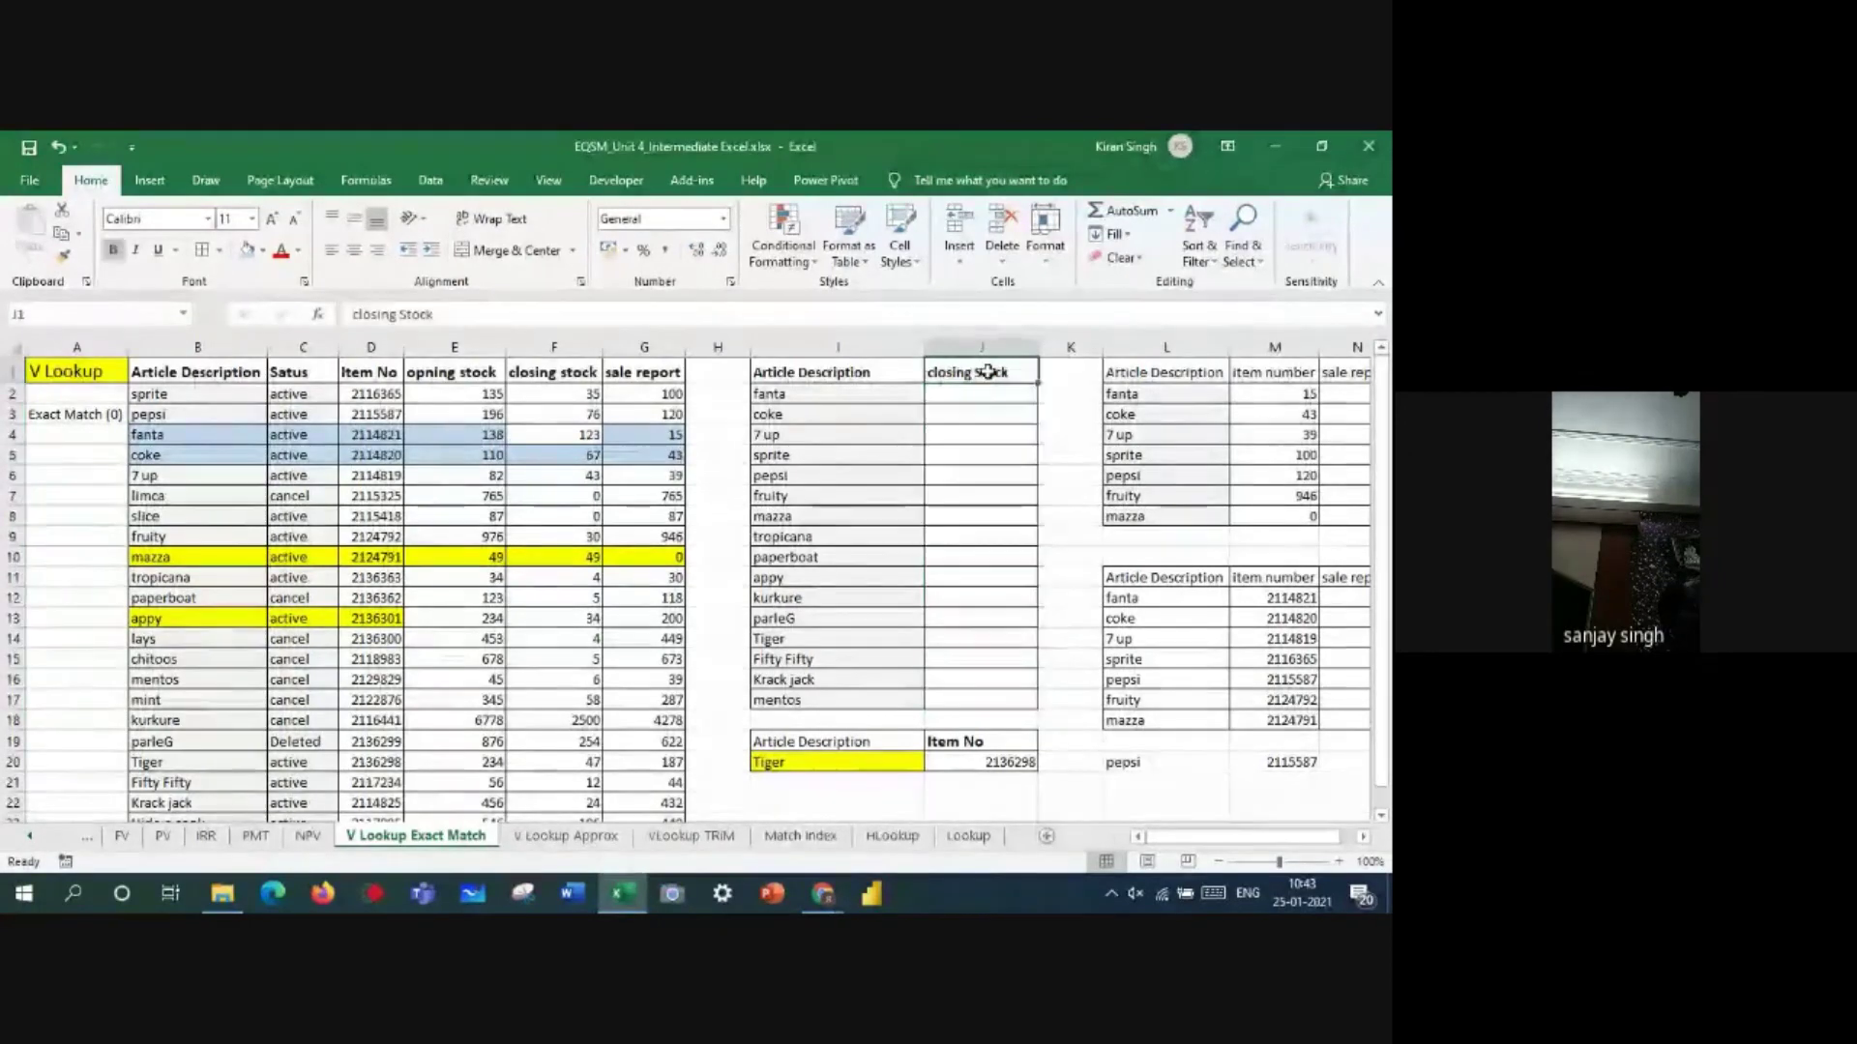
type("Sa")
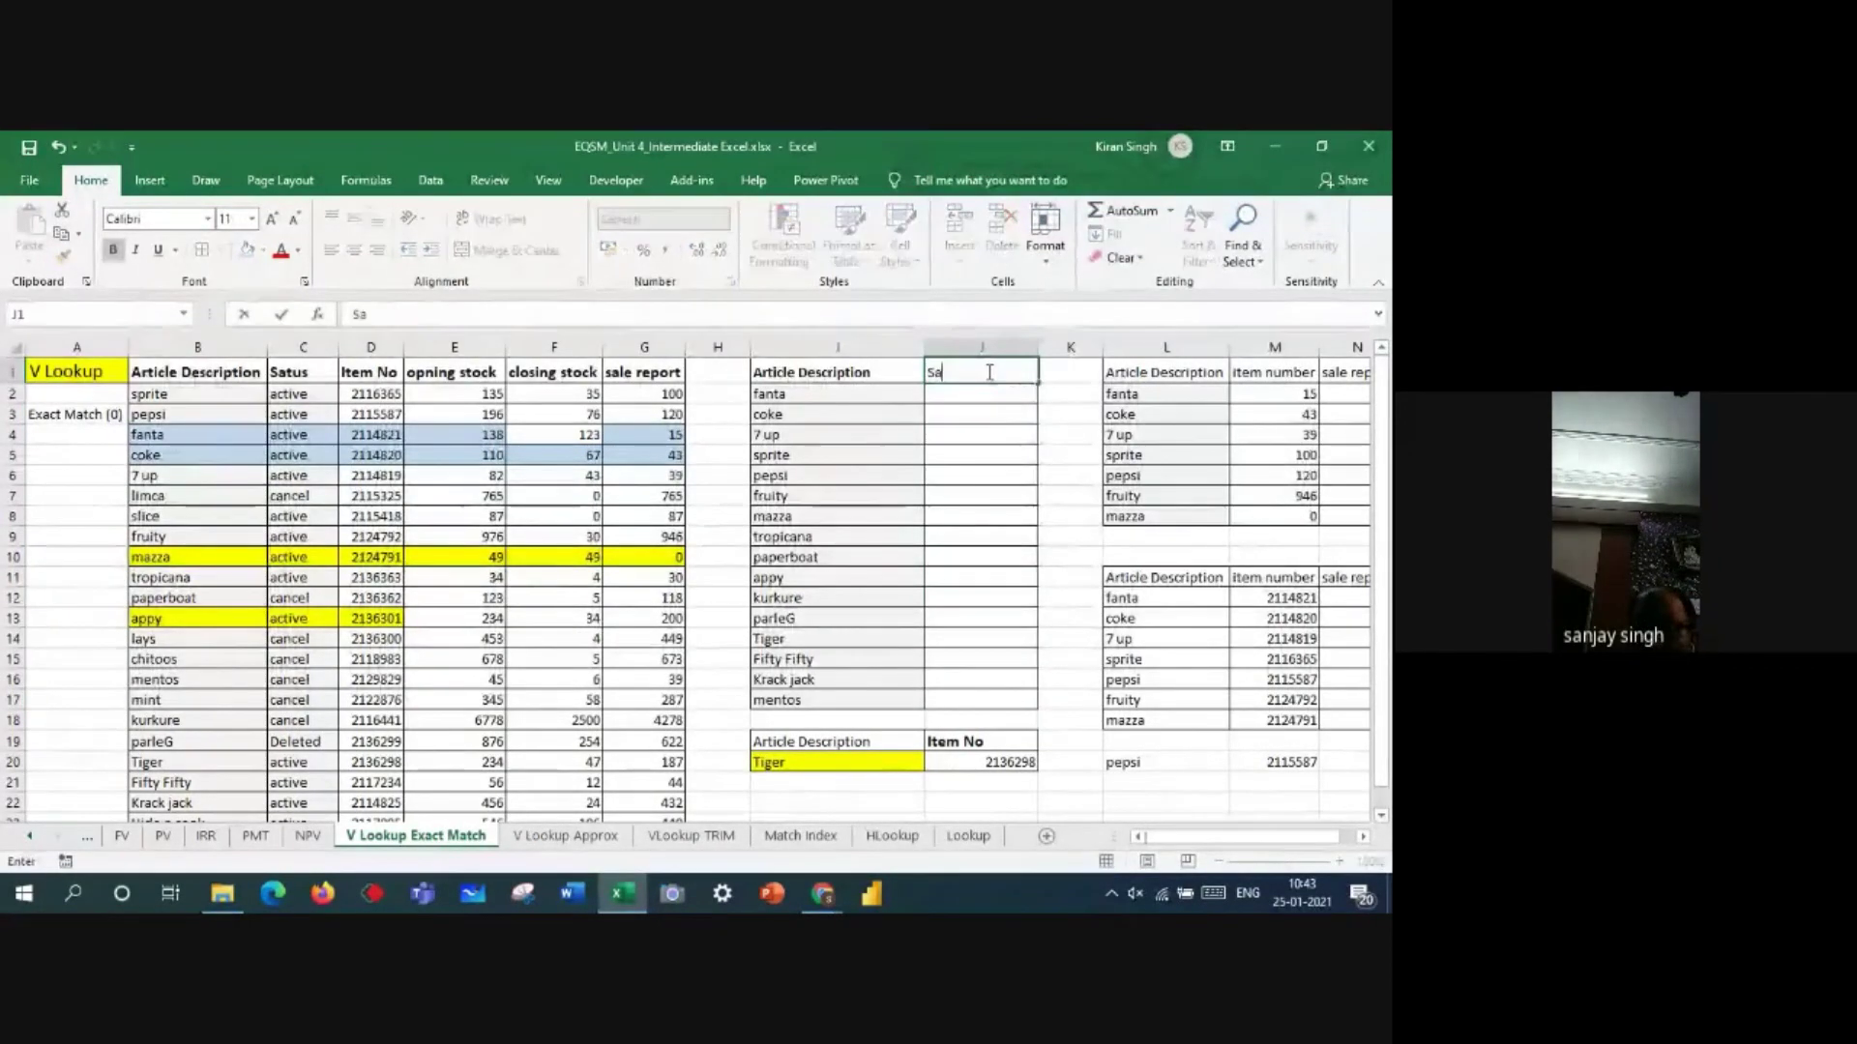
type("le Reporet")
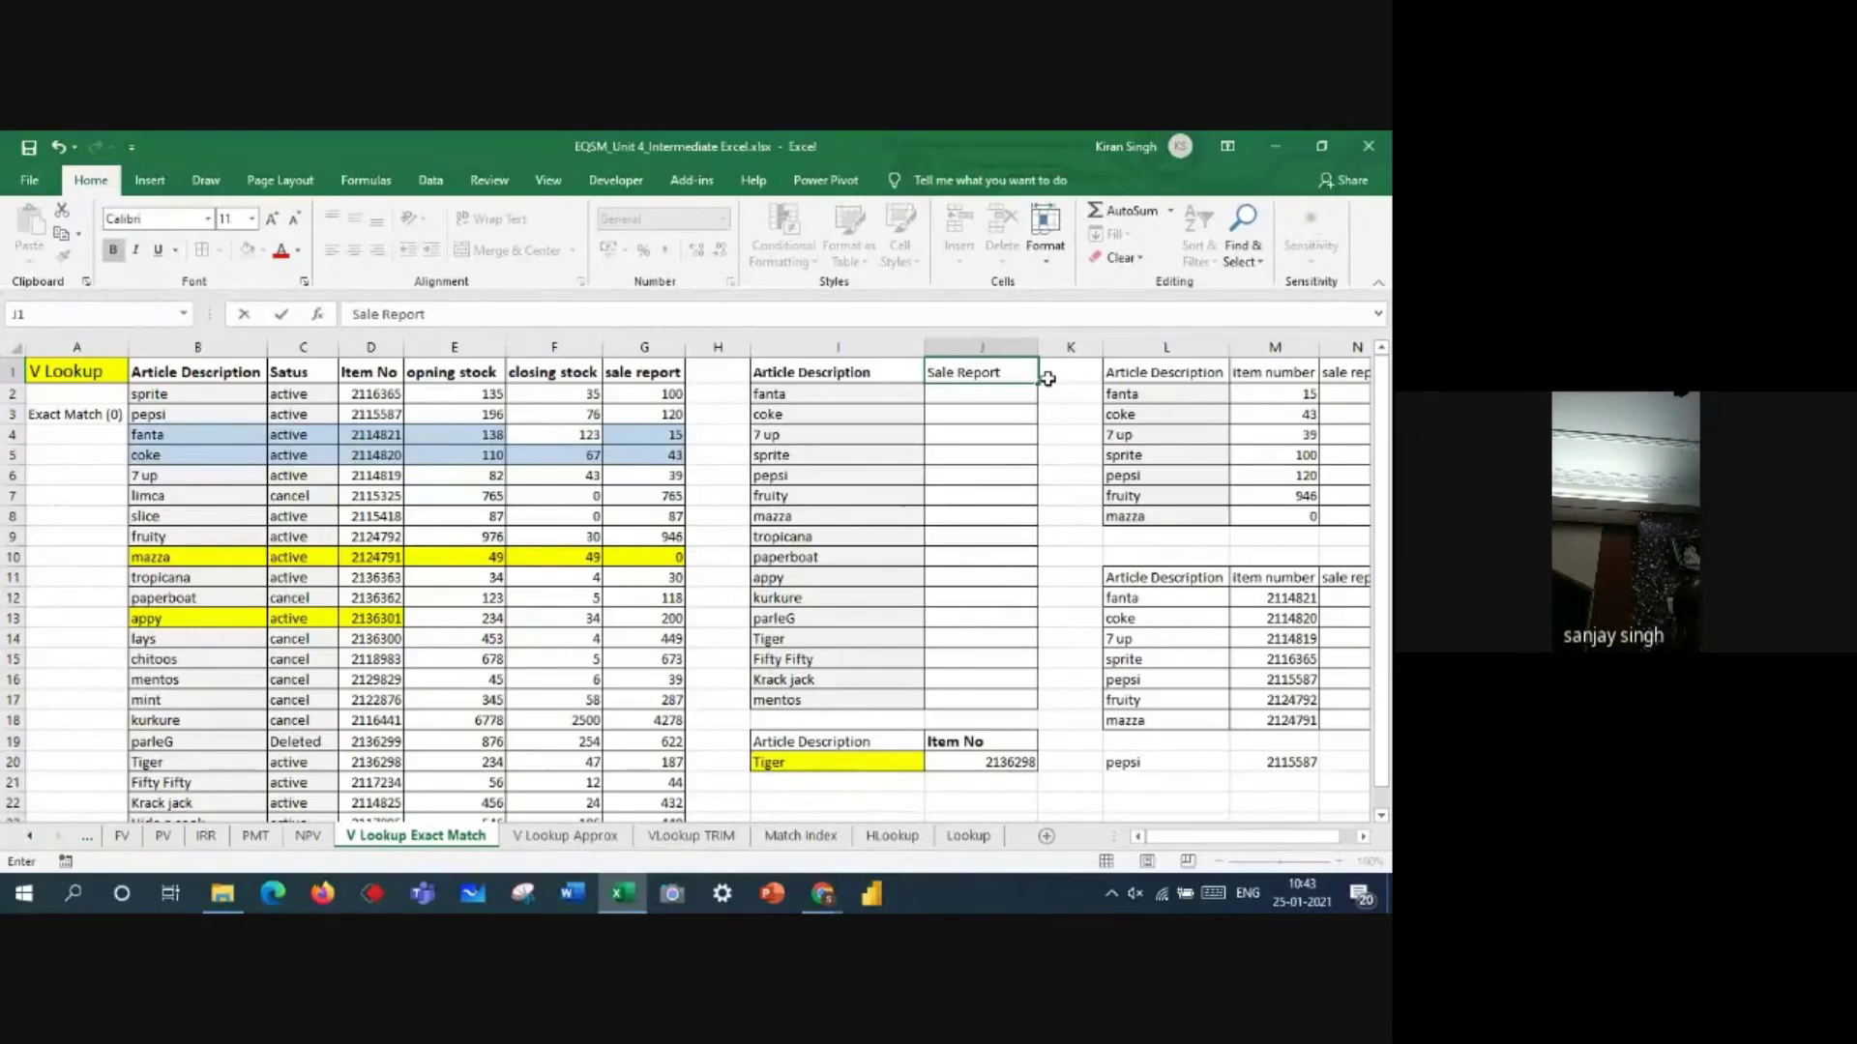
left_click(1024, 396)
type("=")
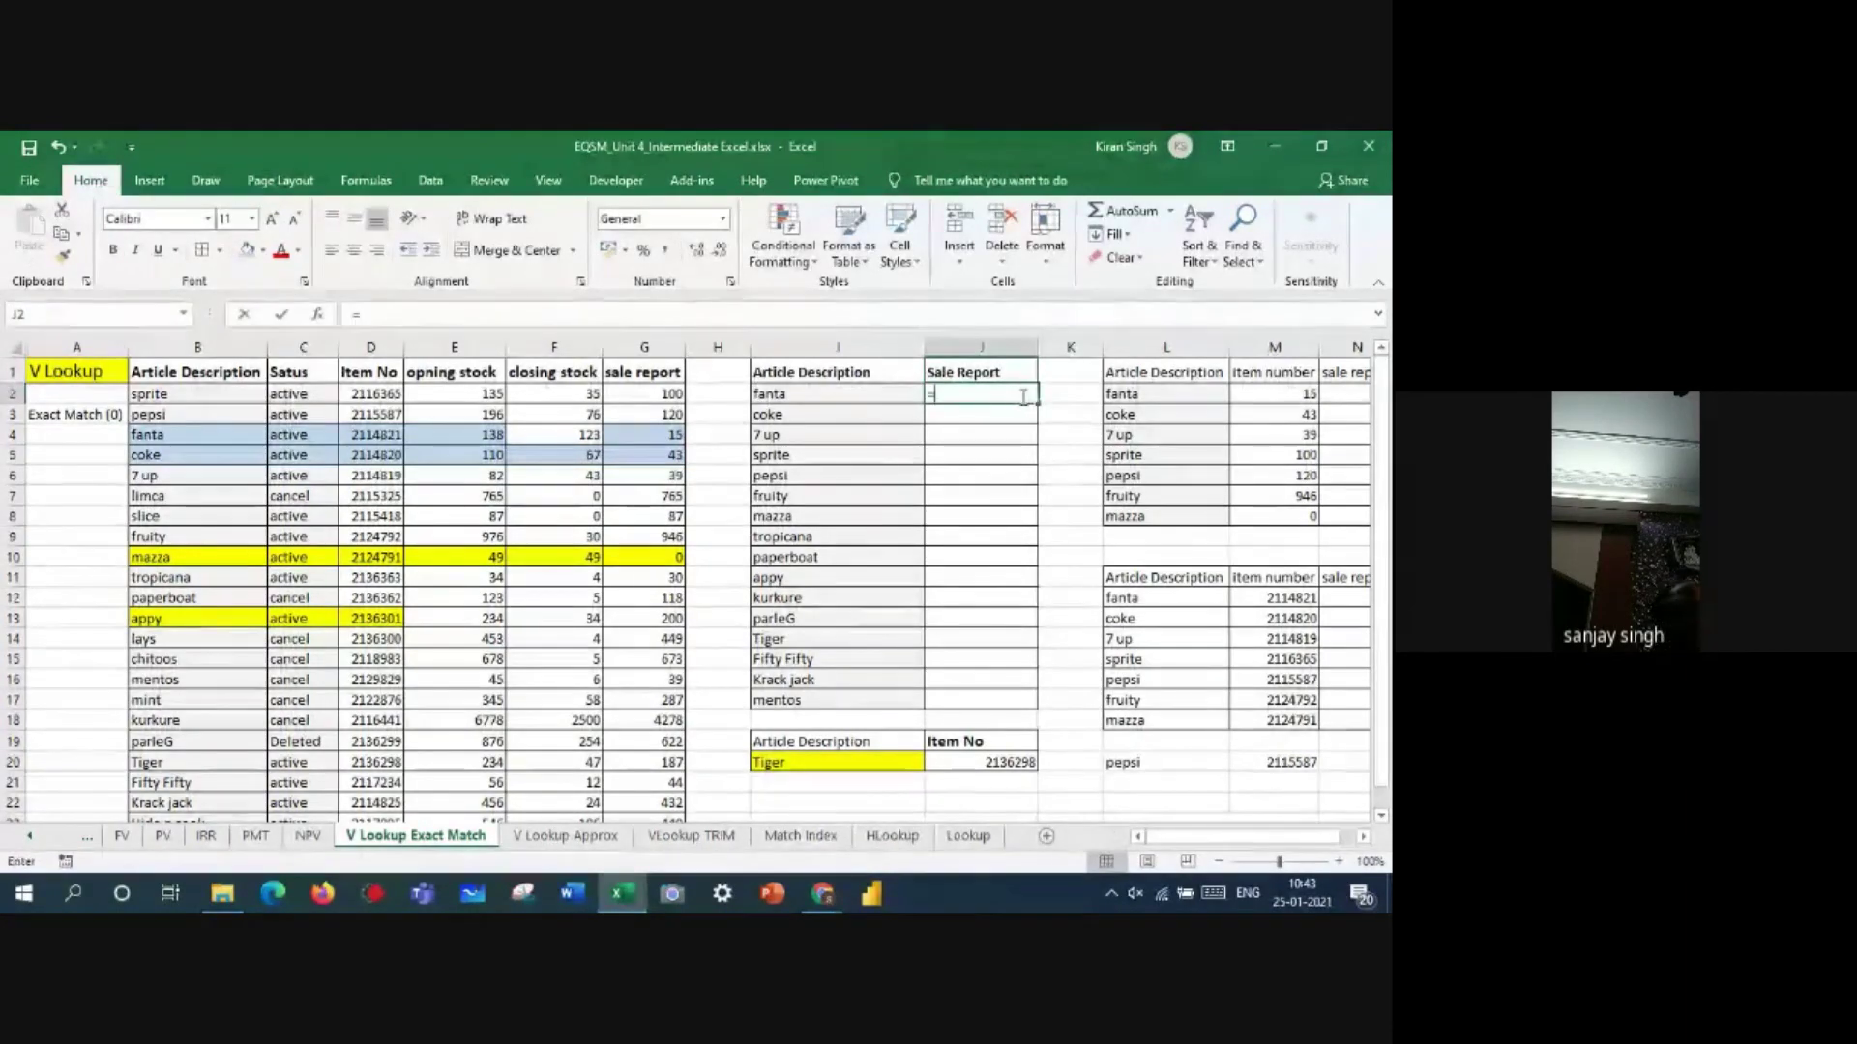
key("BackSpace")
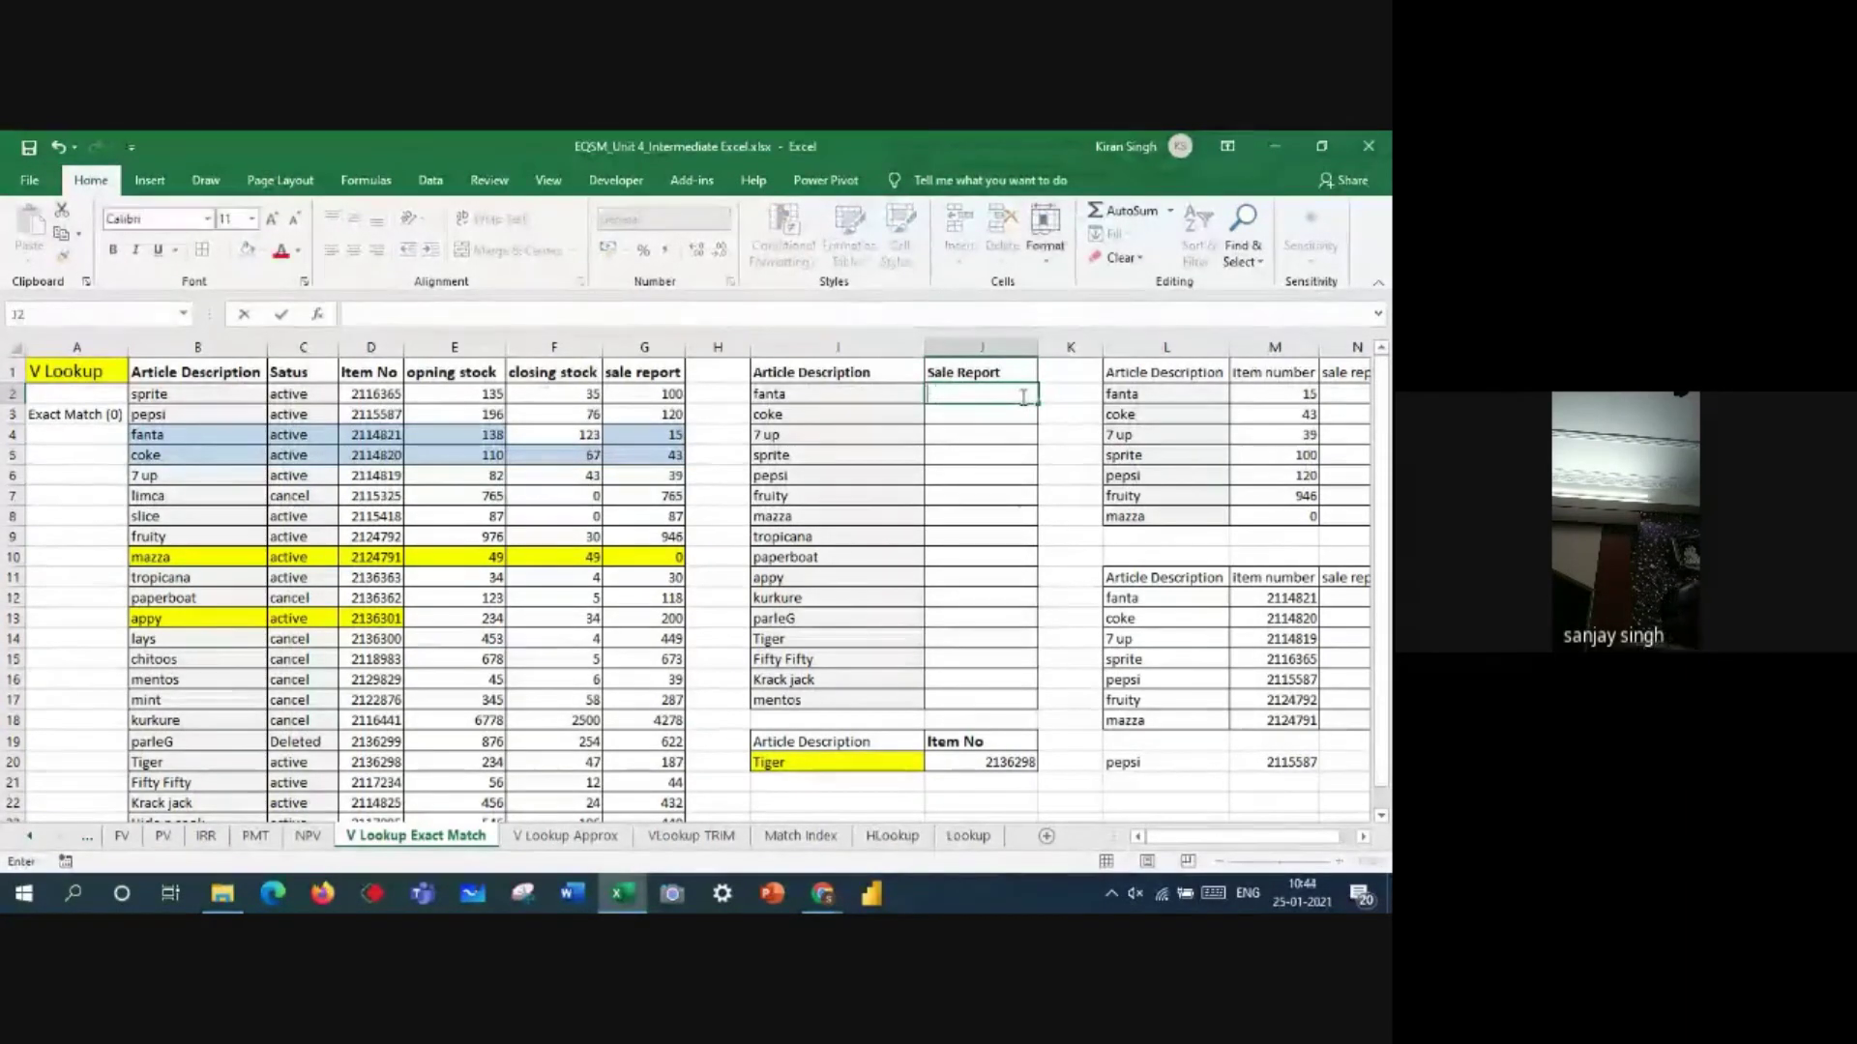
key("Escape")
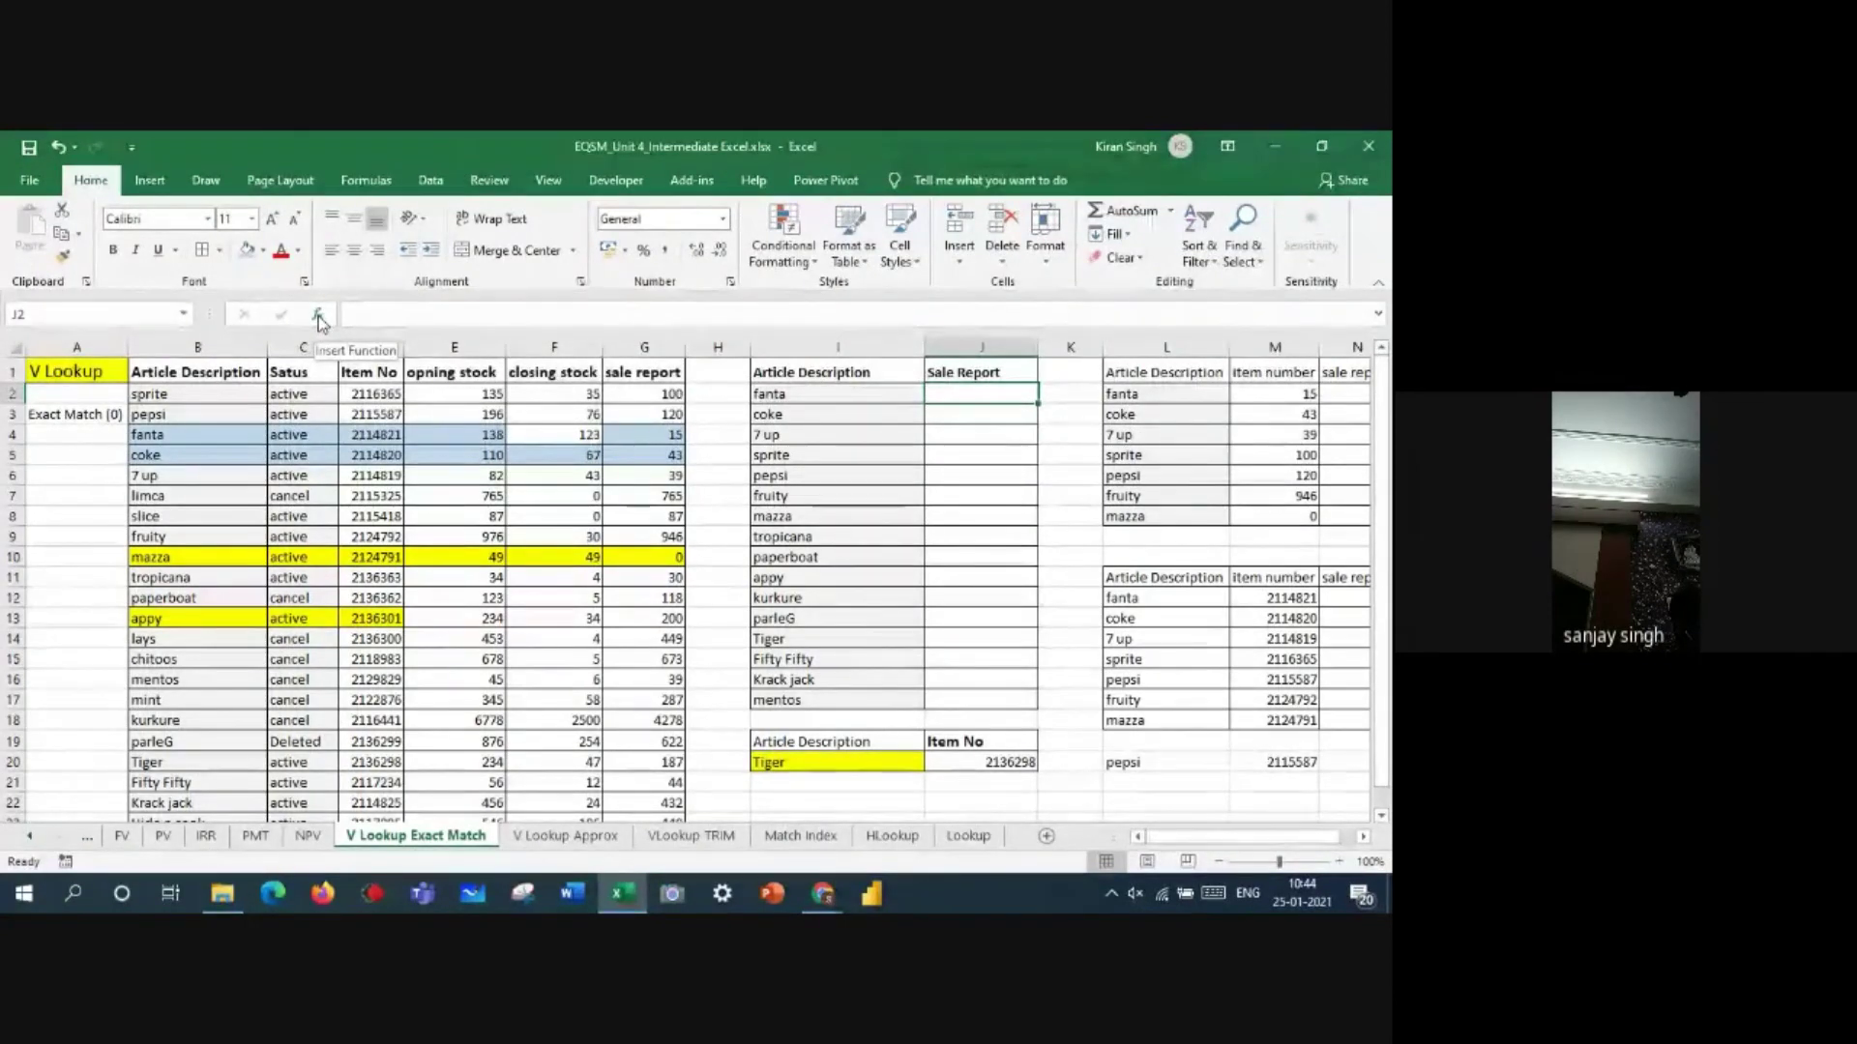
left_click(383, 181)
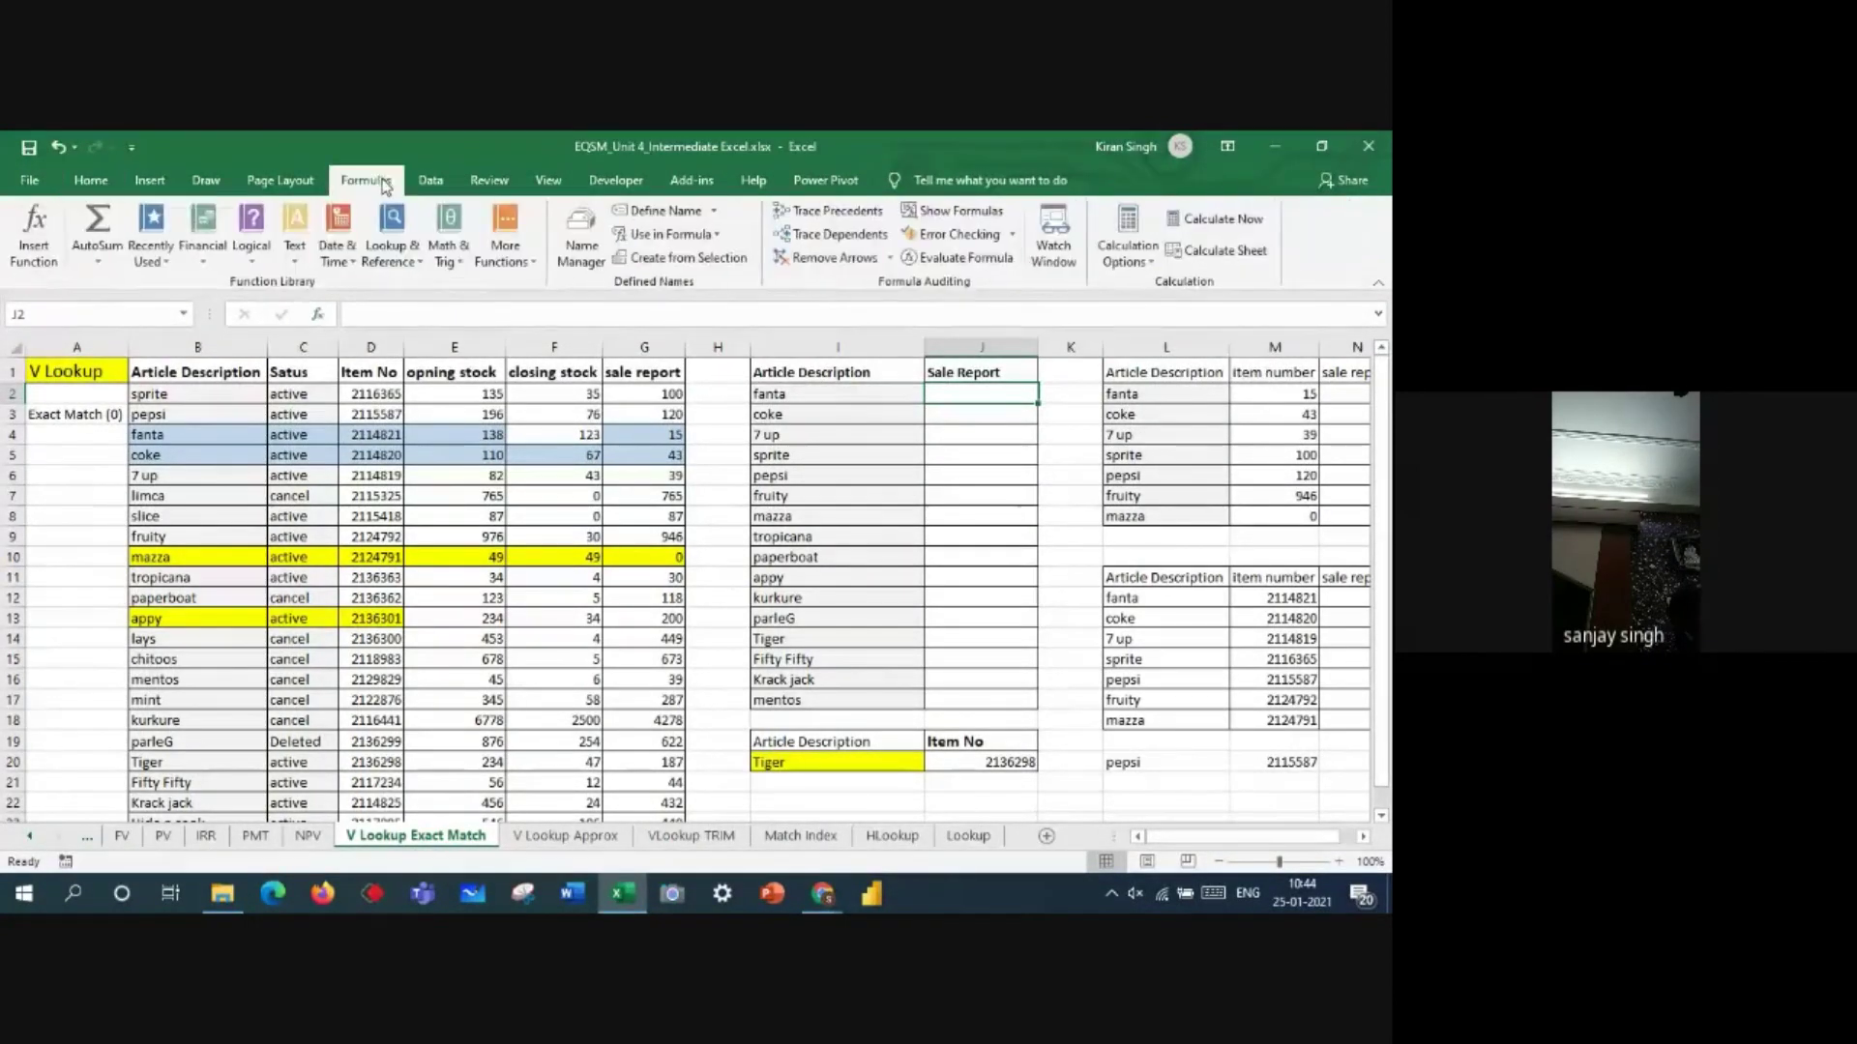
left_click(49, 258)
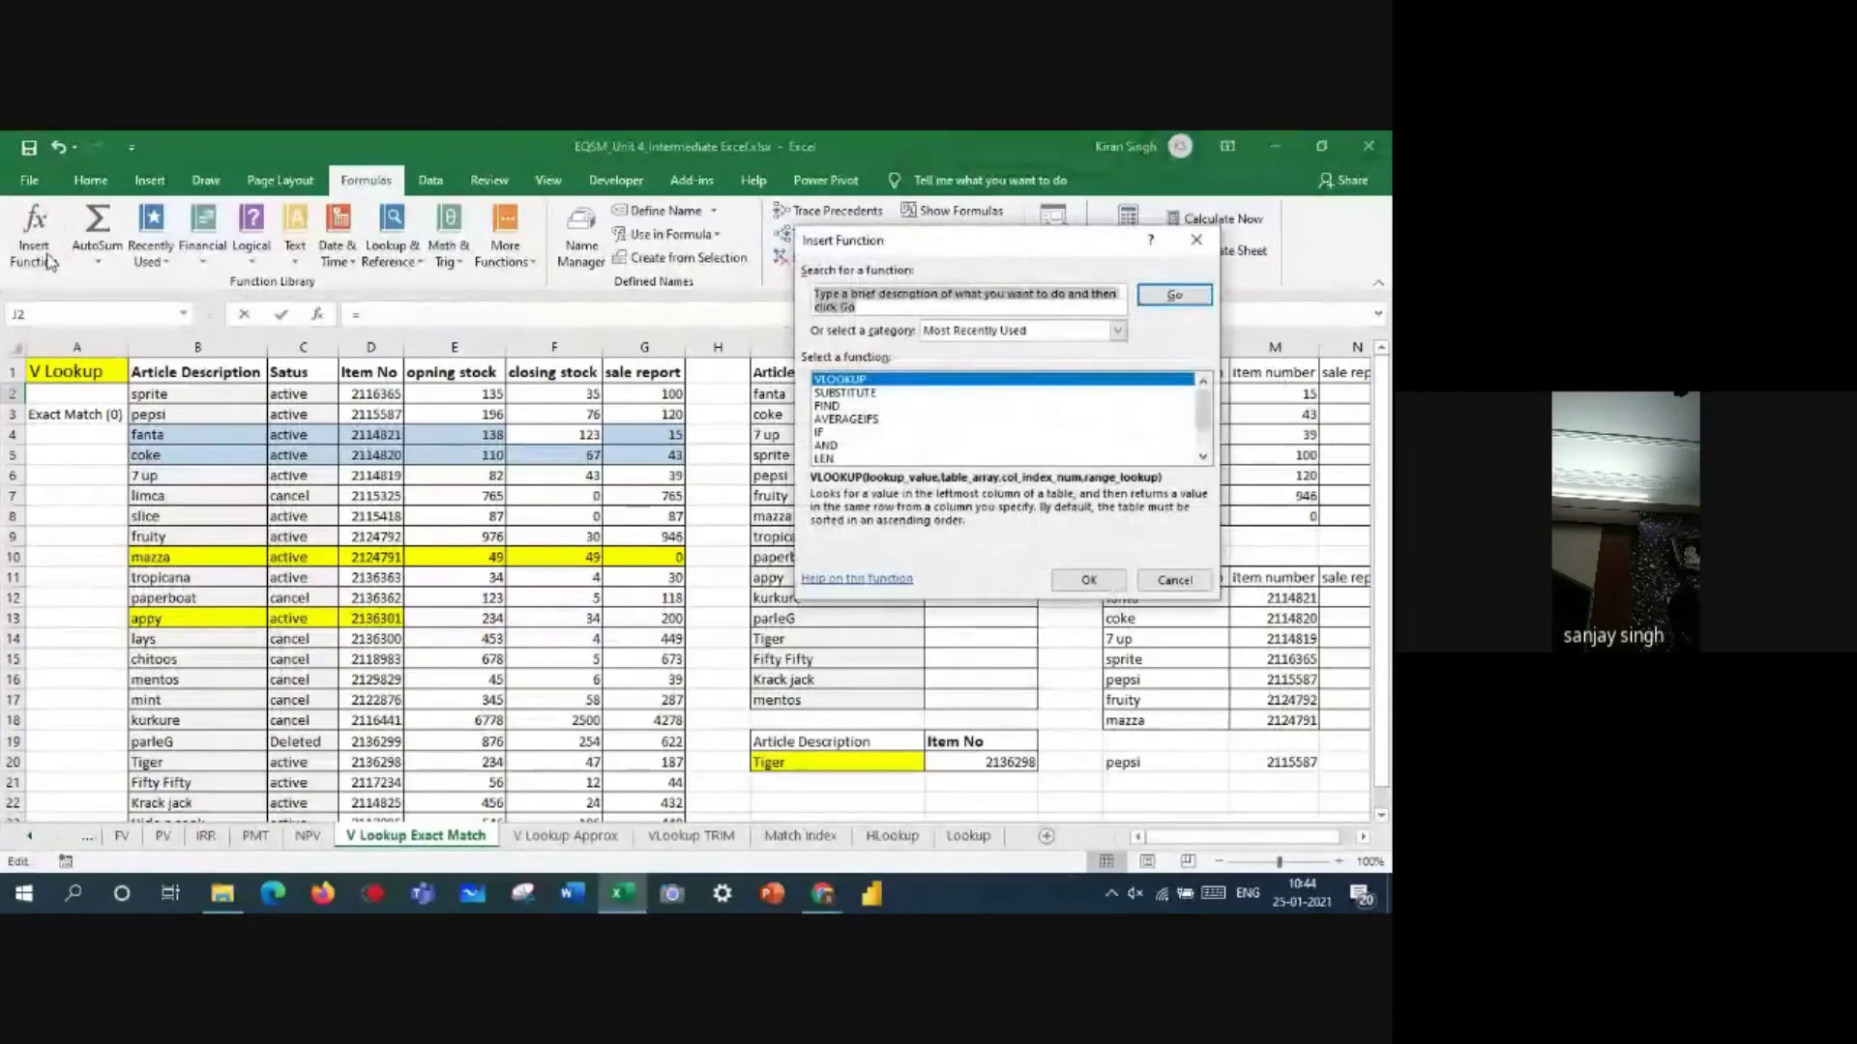
left_click(1198, 247)
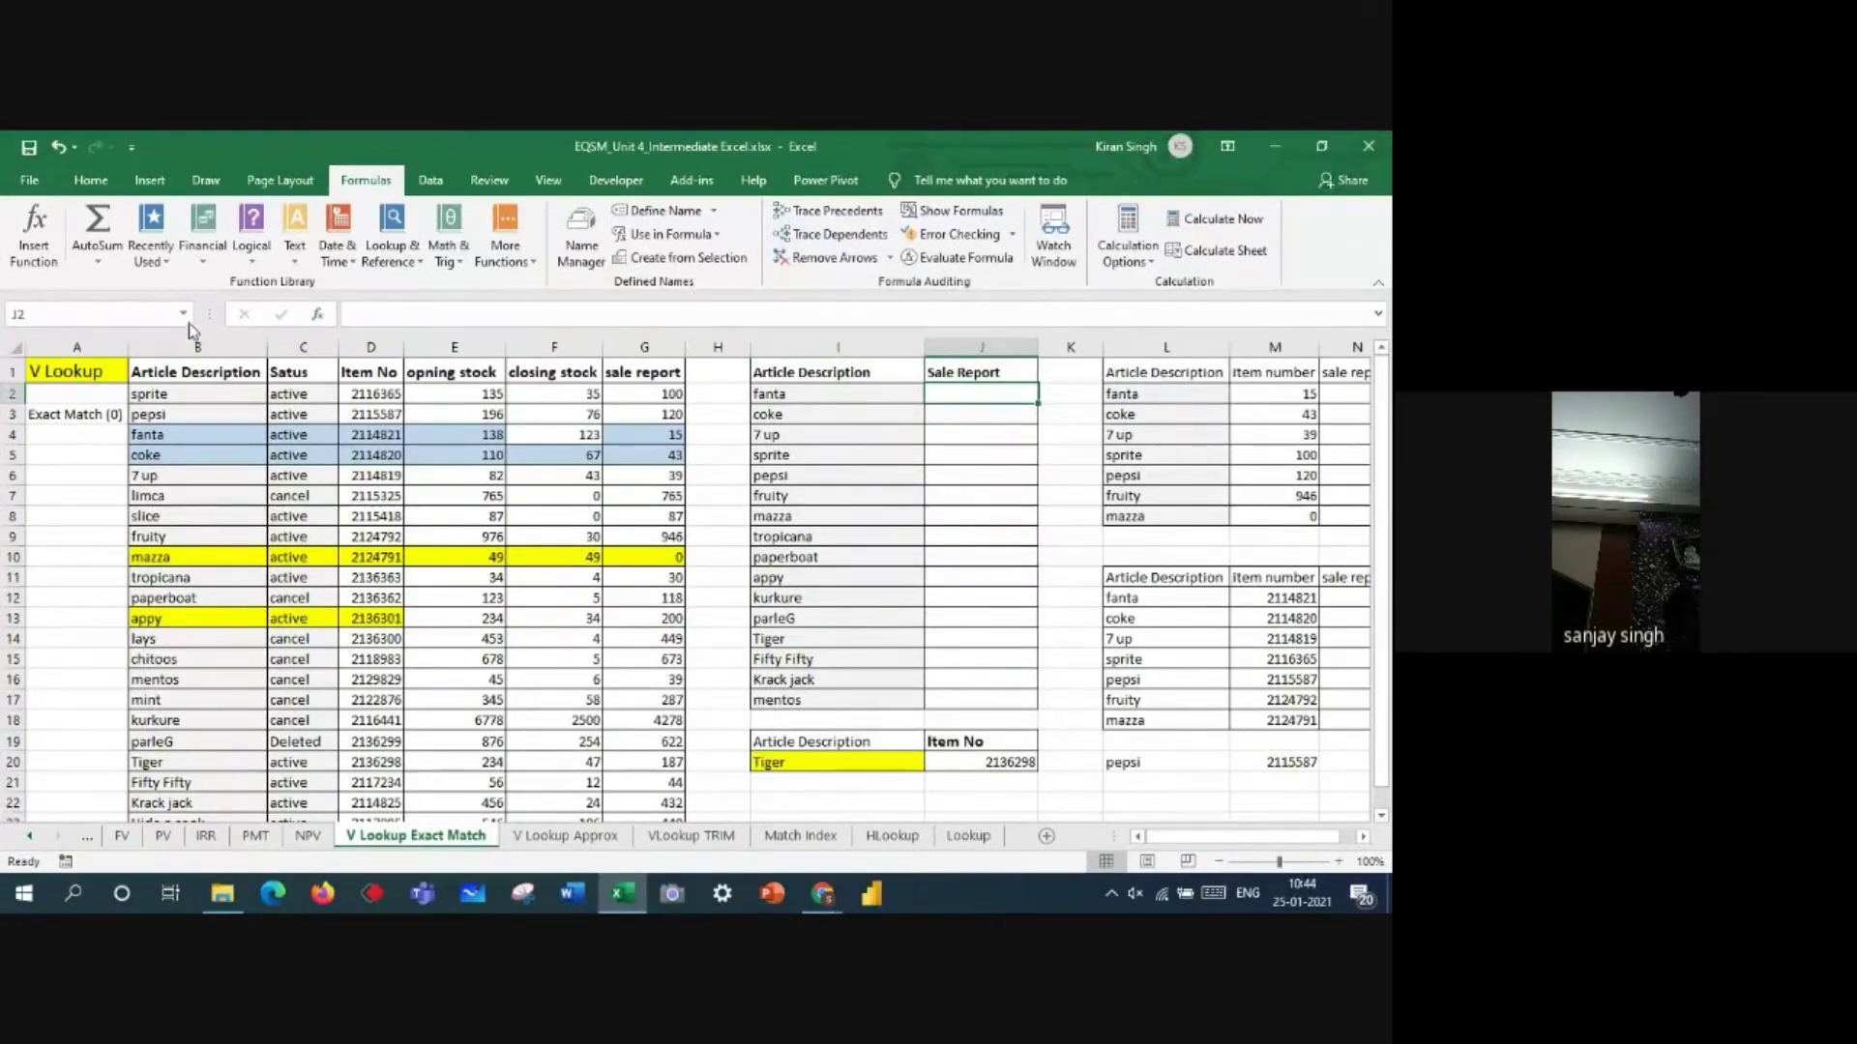
- Search for vlook, insert the VLOOKUP function in J2, and set its lookup value to I2:I17
left_click(319, 316)
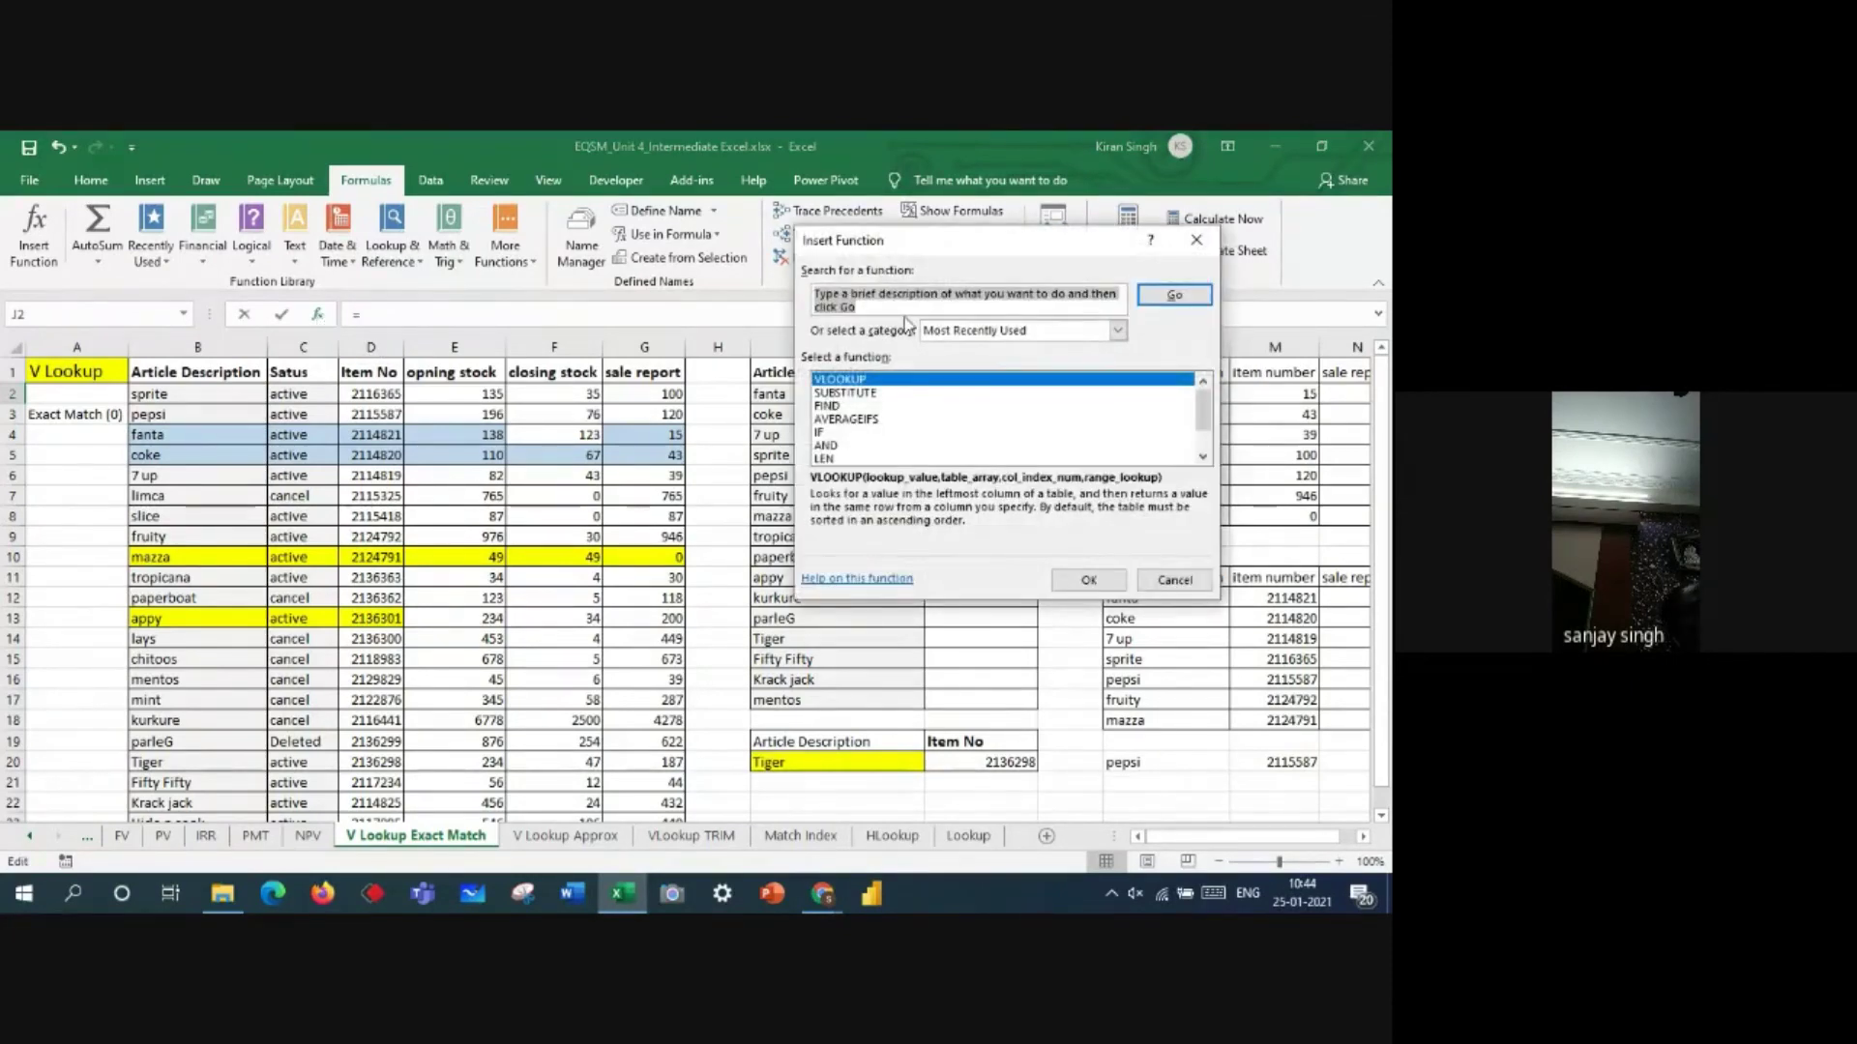
key("BackSpace")
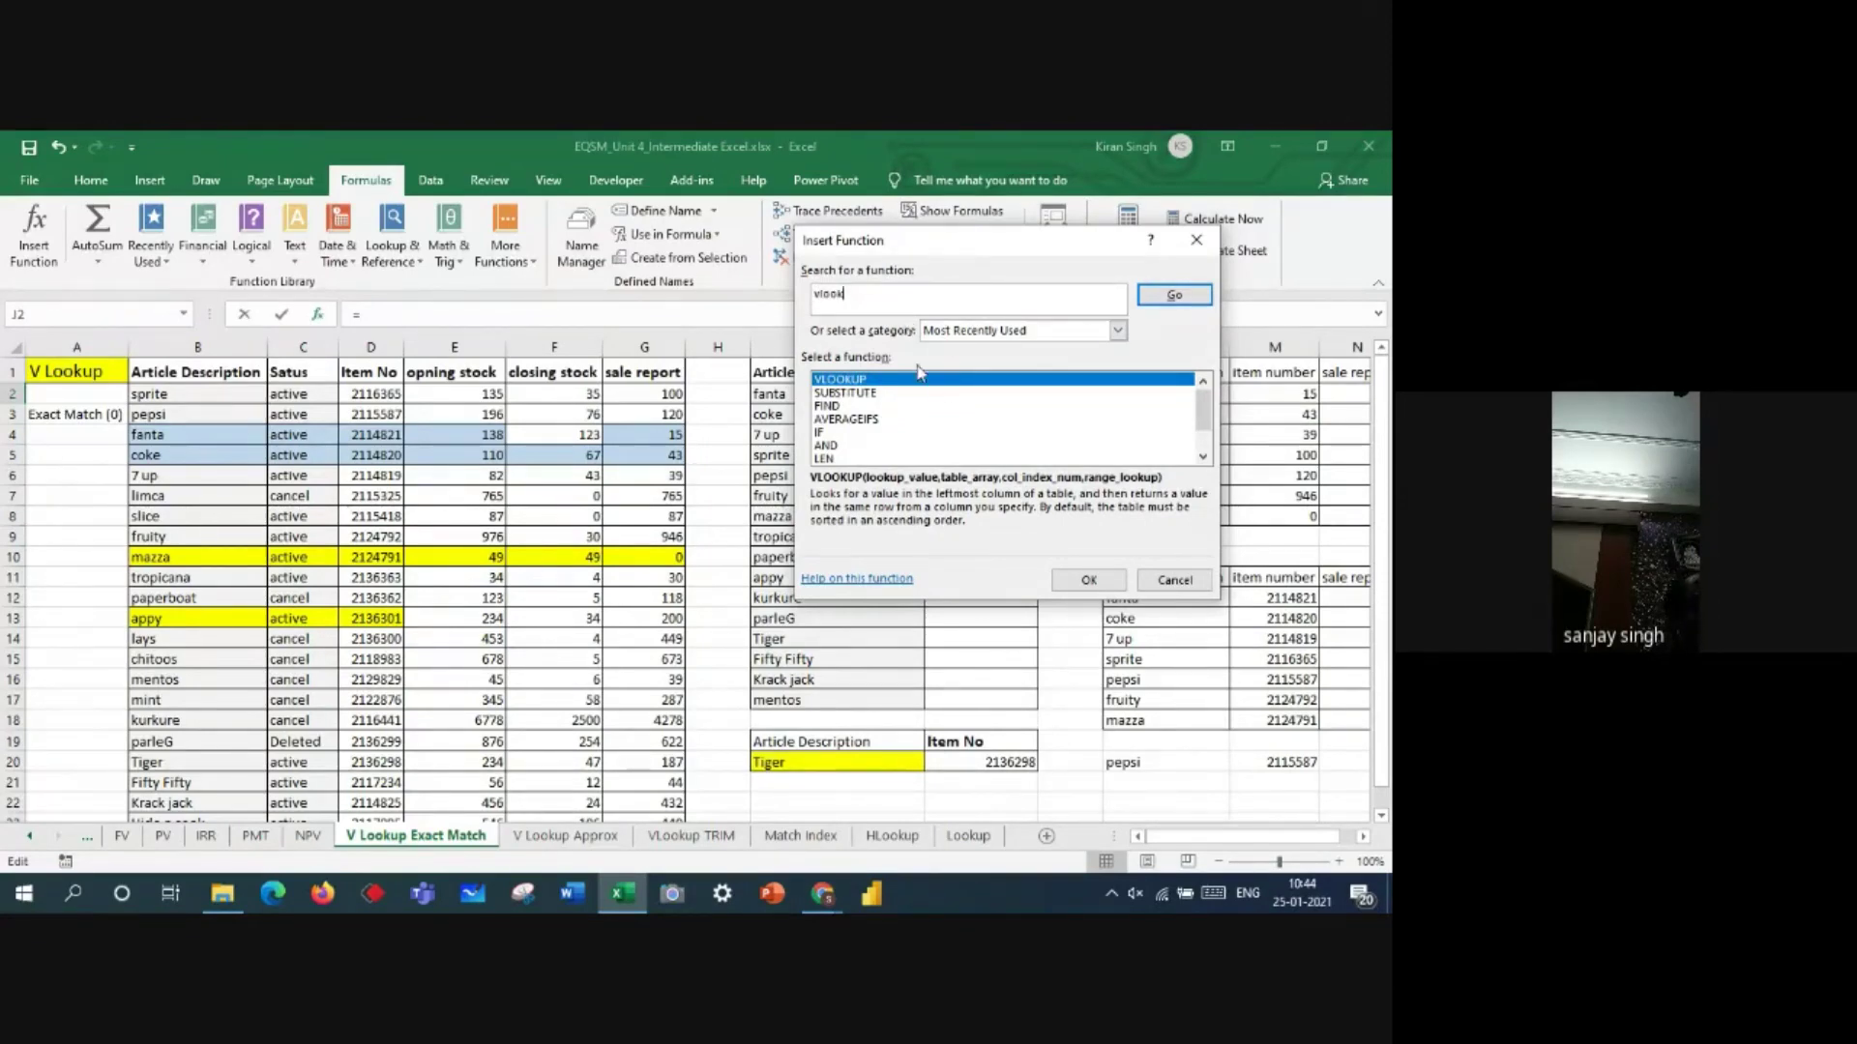
left_click(1167, 294)
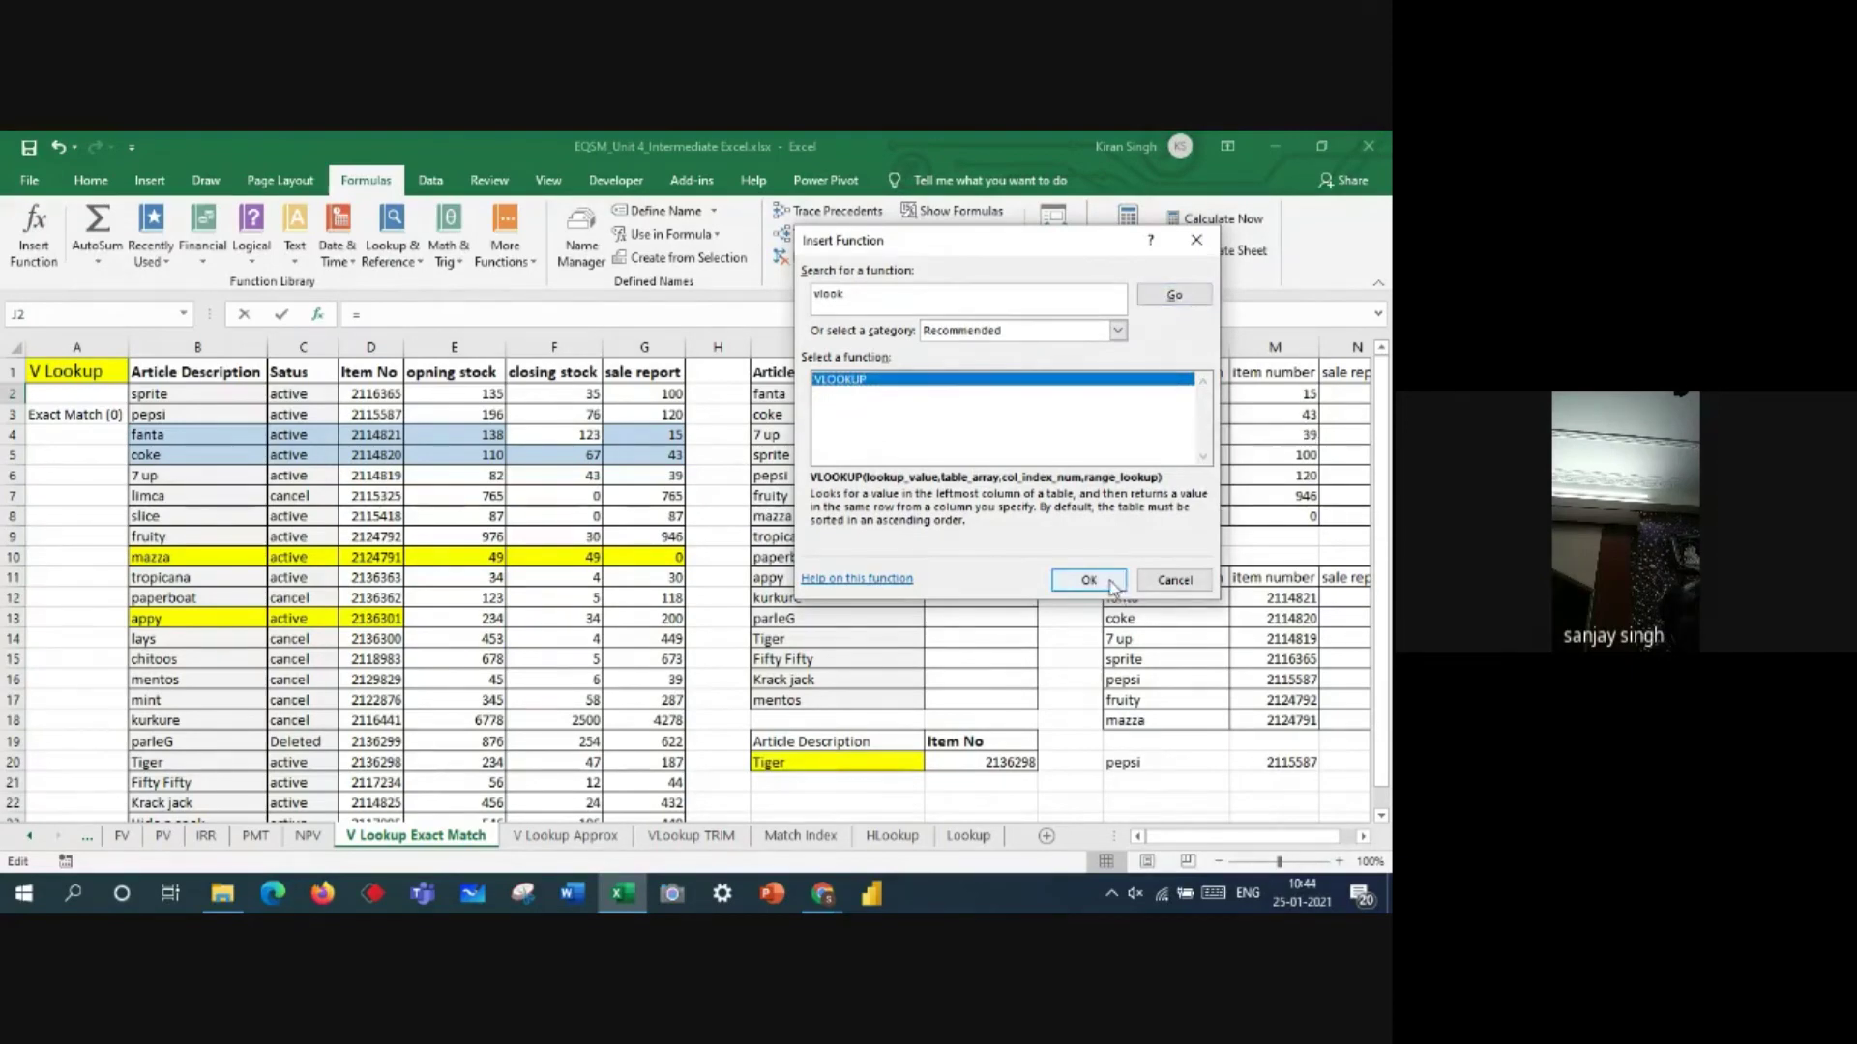
left_click(1117, 585)
left_click_drag(1081, 279, 352, 378)
left_click(855, 394)
left_click_drag(854, 394, 825, 700)
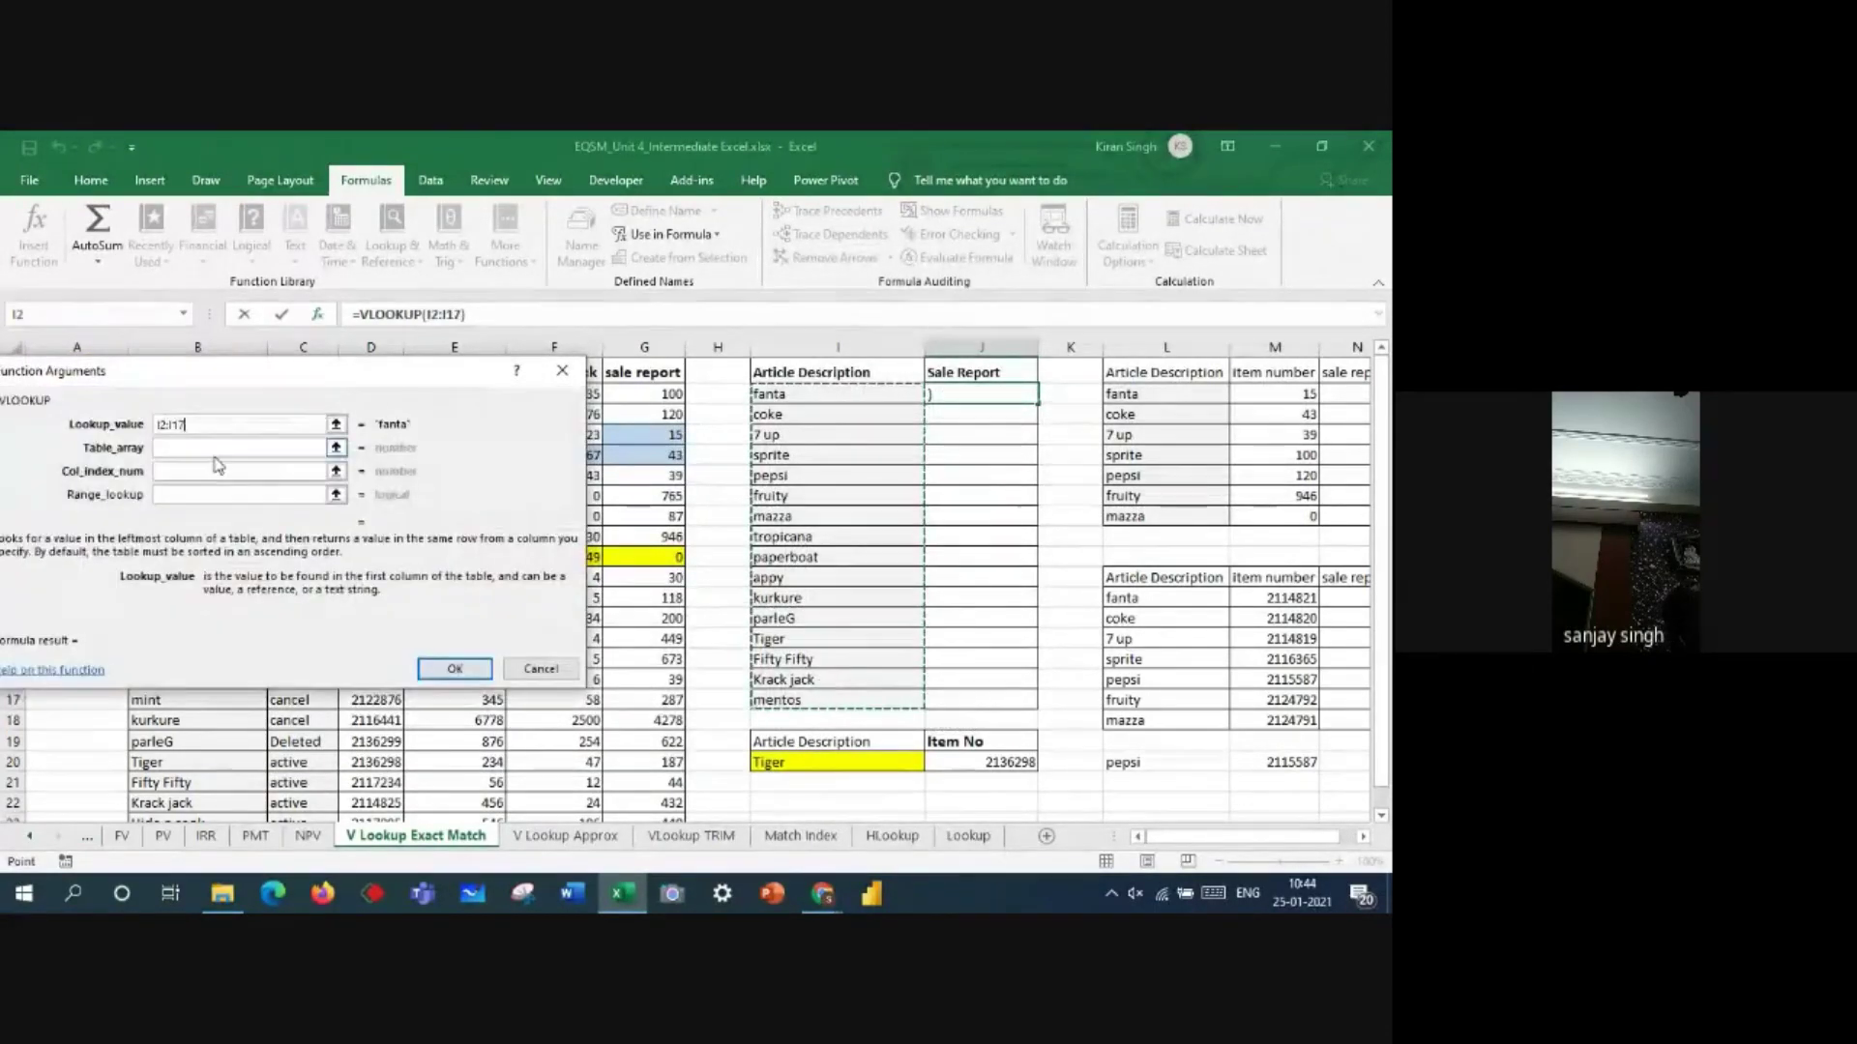
- Complete the VLOOKUP in J2 with the source table mytable as table array, column index 6 and range lookup 0
left_click(166, 448)
left_click_drag(133, 388, 912, 334)
left_click_drag(237, 372, 659, 774)
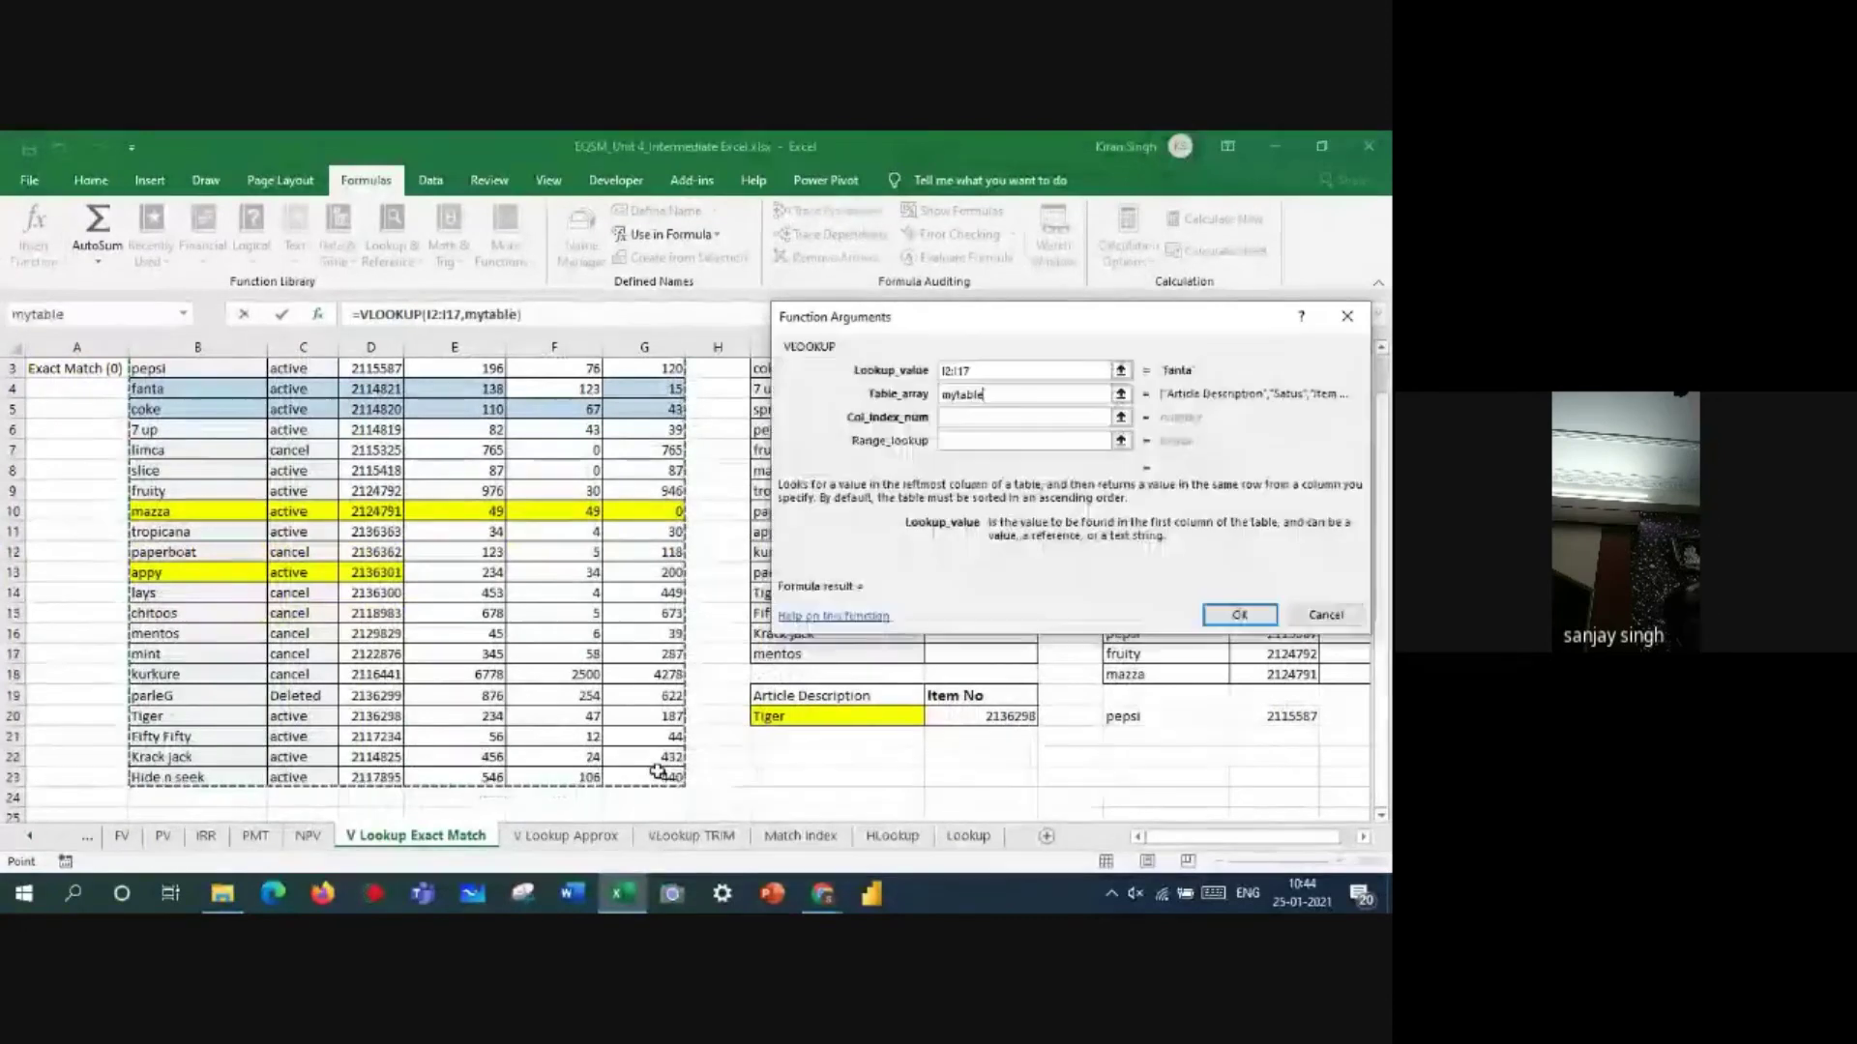
left_click(967, 416)
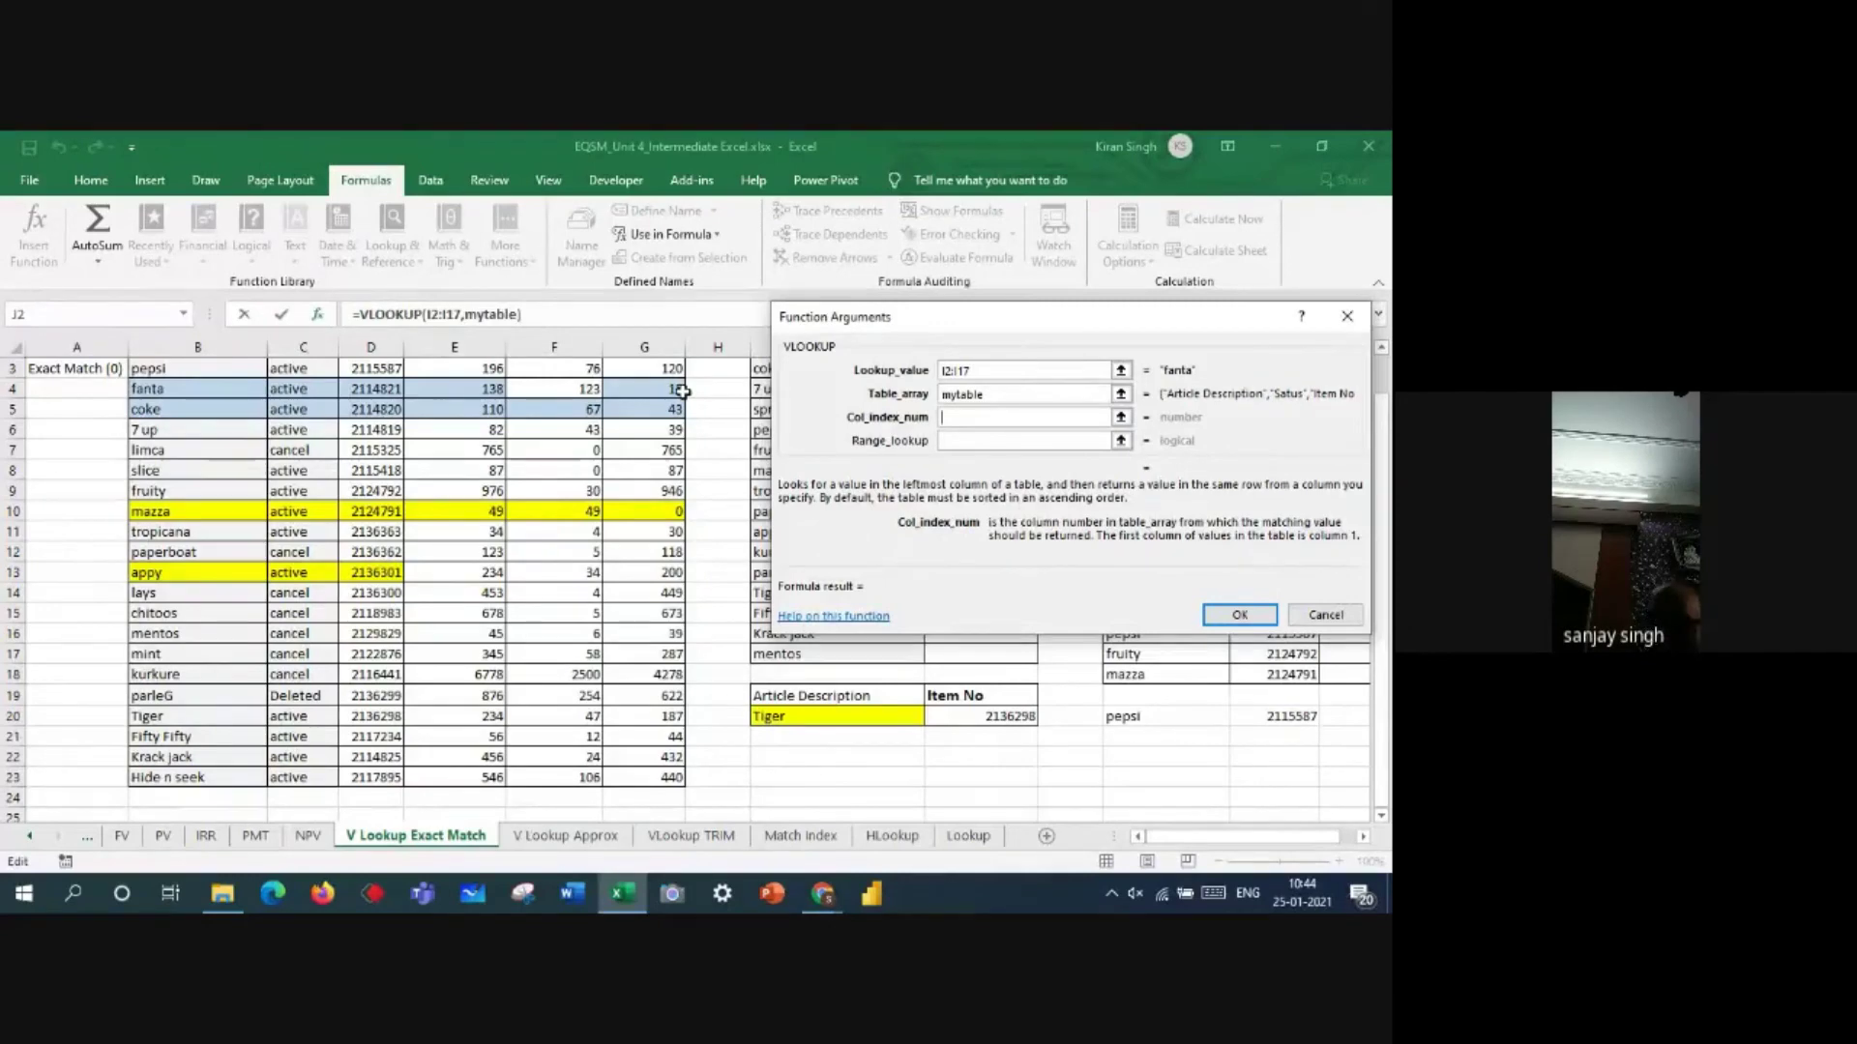
type("6")
left_click(962, 442)
type("0")
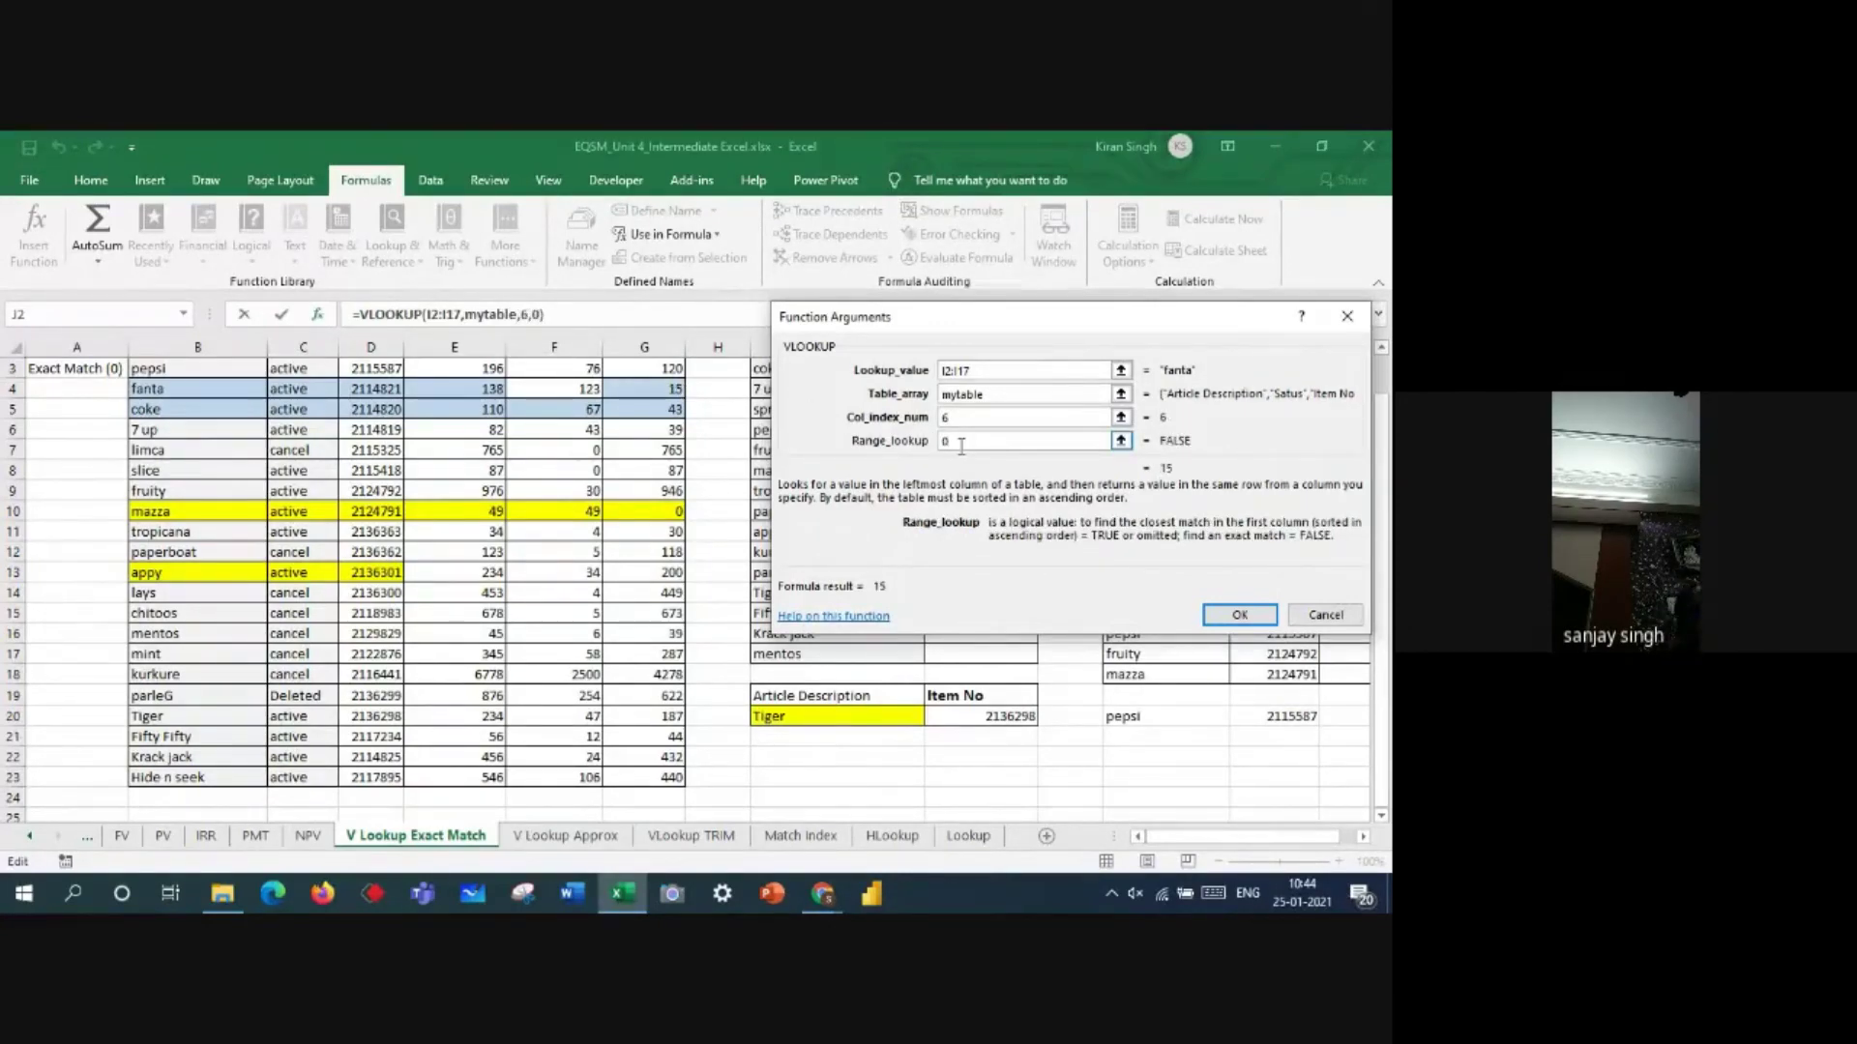
left_click(1237, 617)
- Fill the Sale Report lookup formula from J2 down through J17 and inspect the copied formula in J3
left_click_drag(1381, 384, 1380, 329)
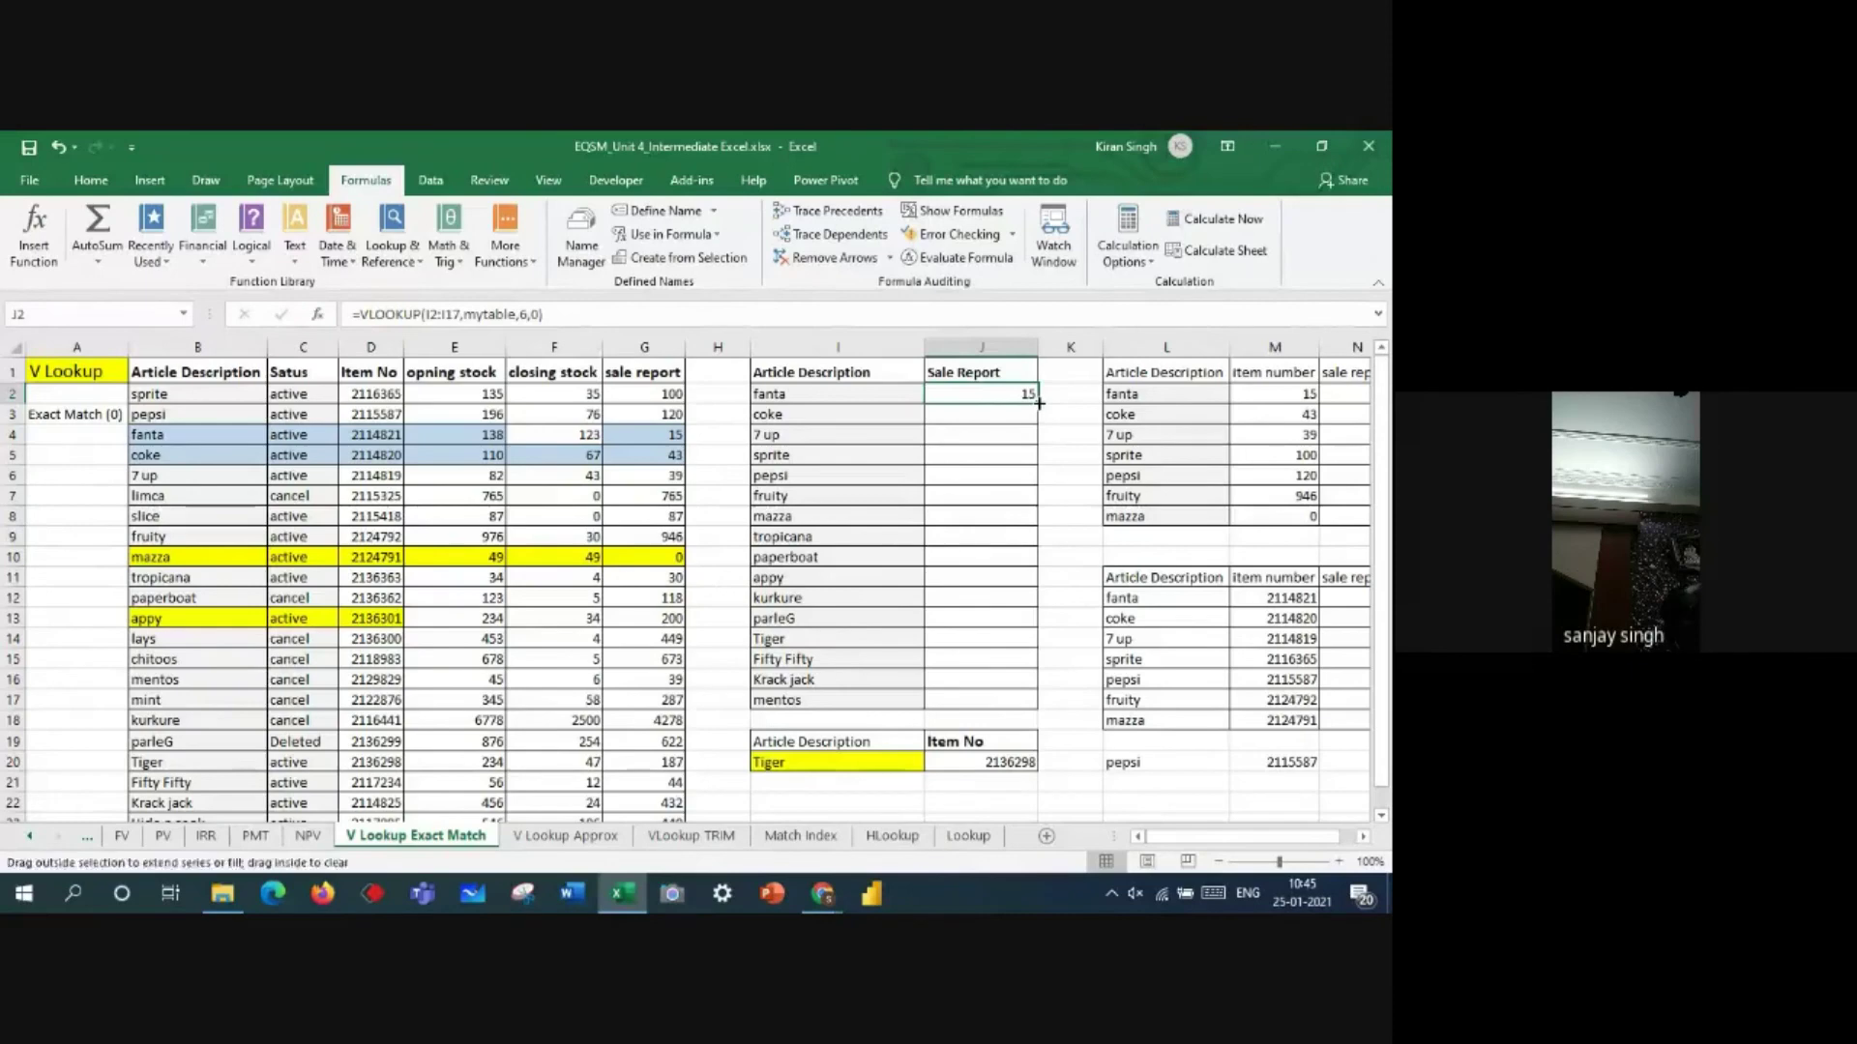
double_click(1038, 403)
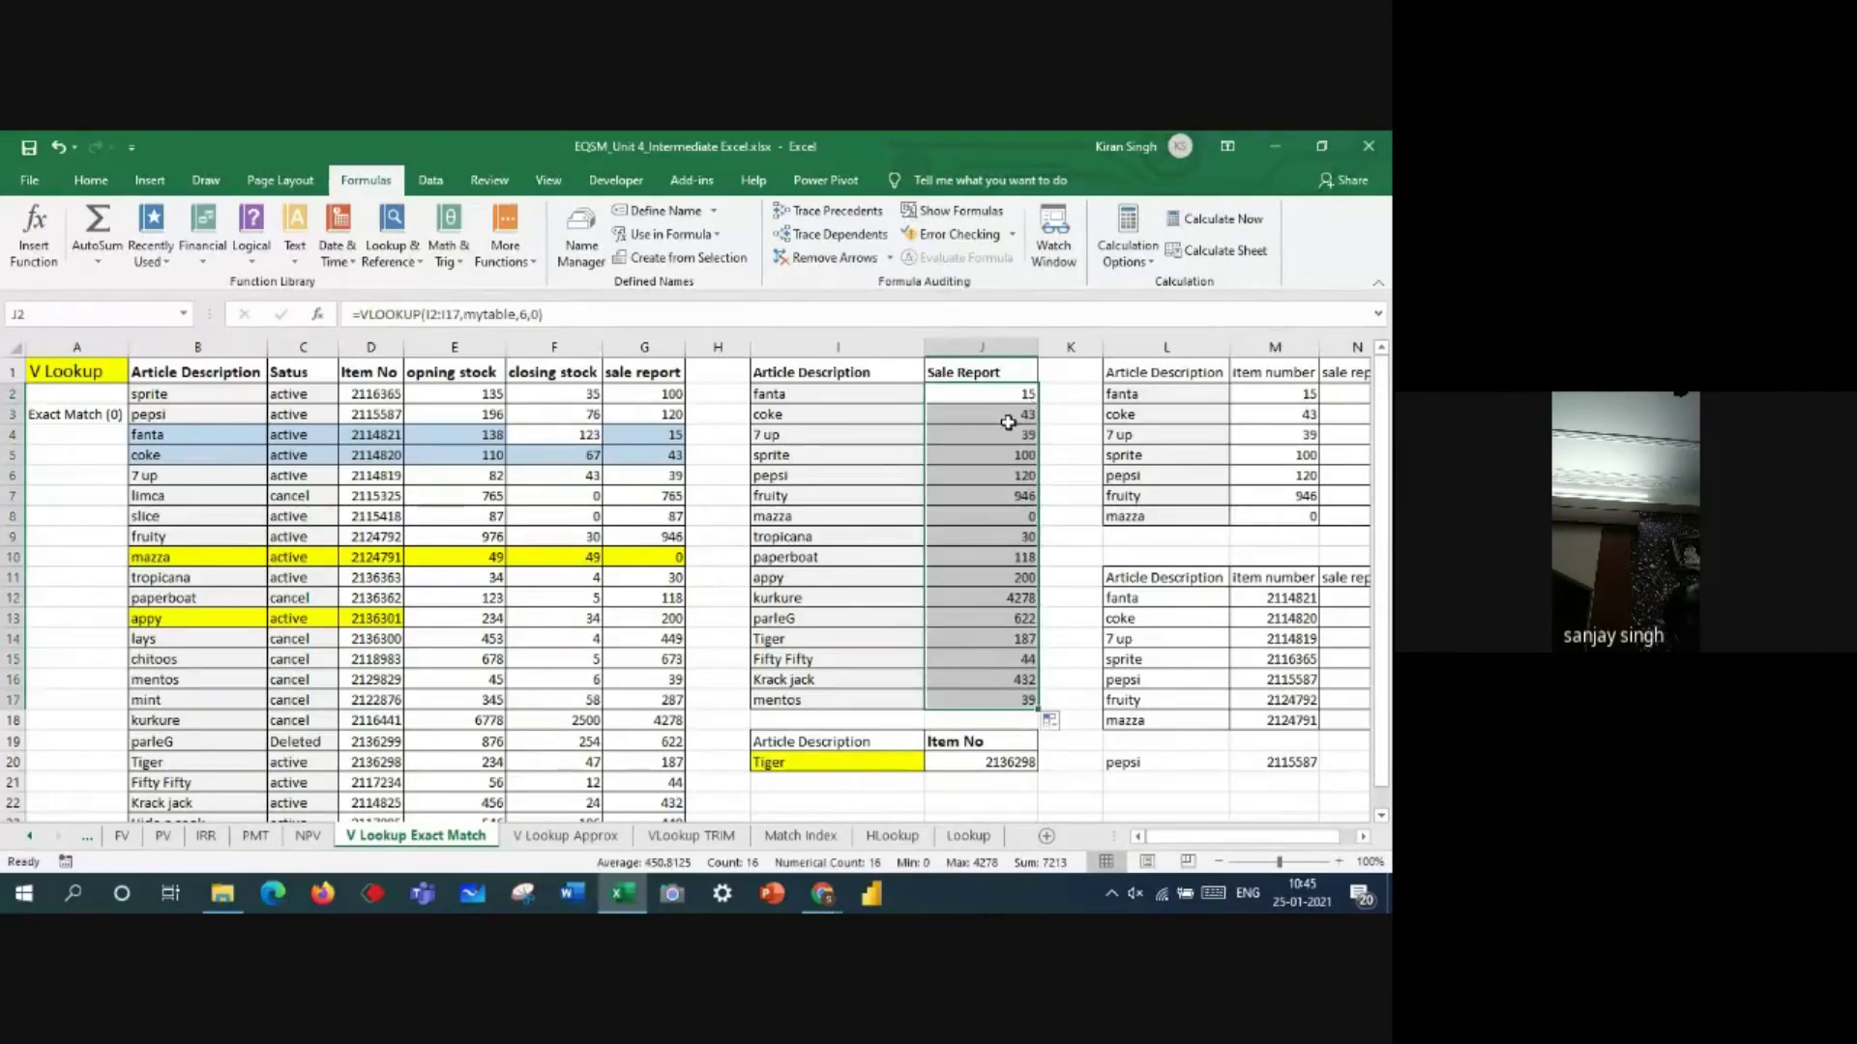
double_click(995, 419)
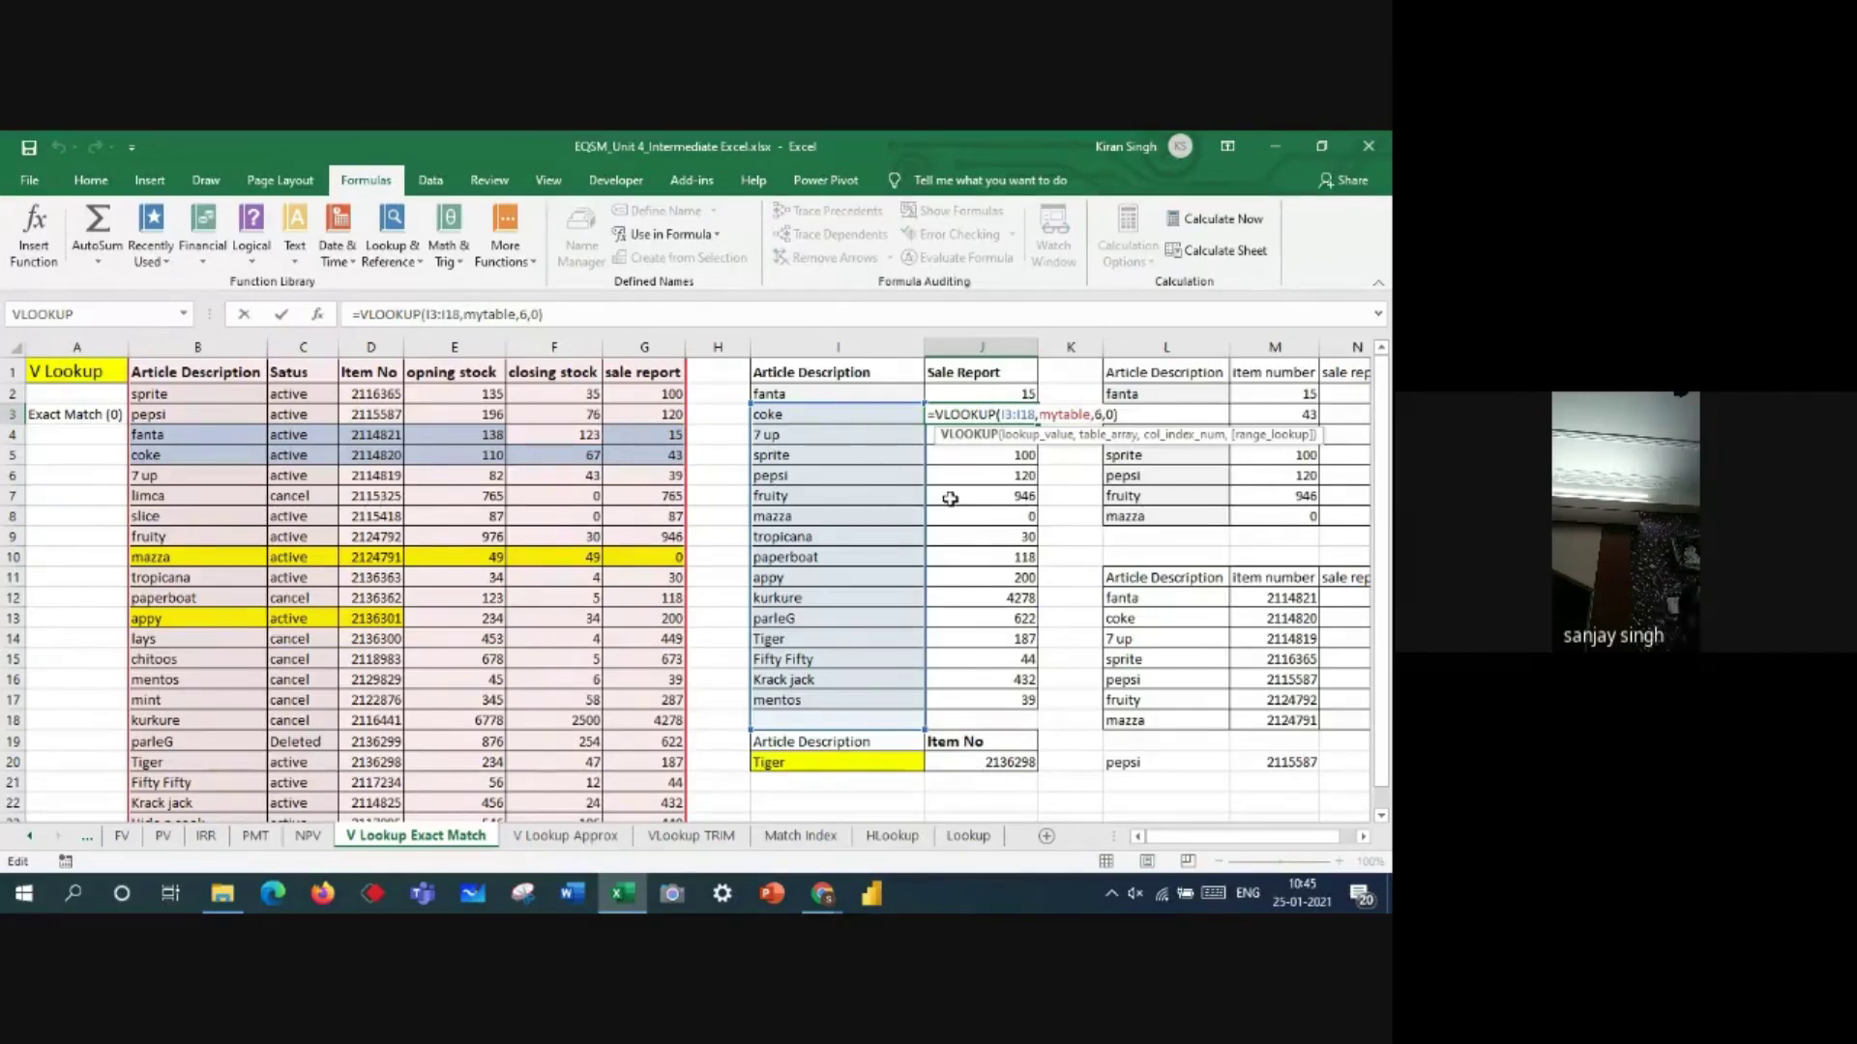
key("Return")
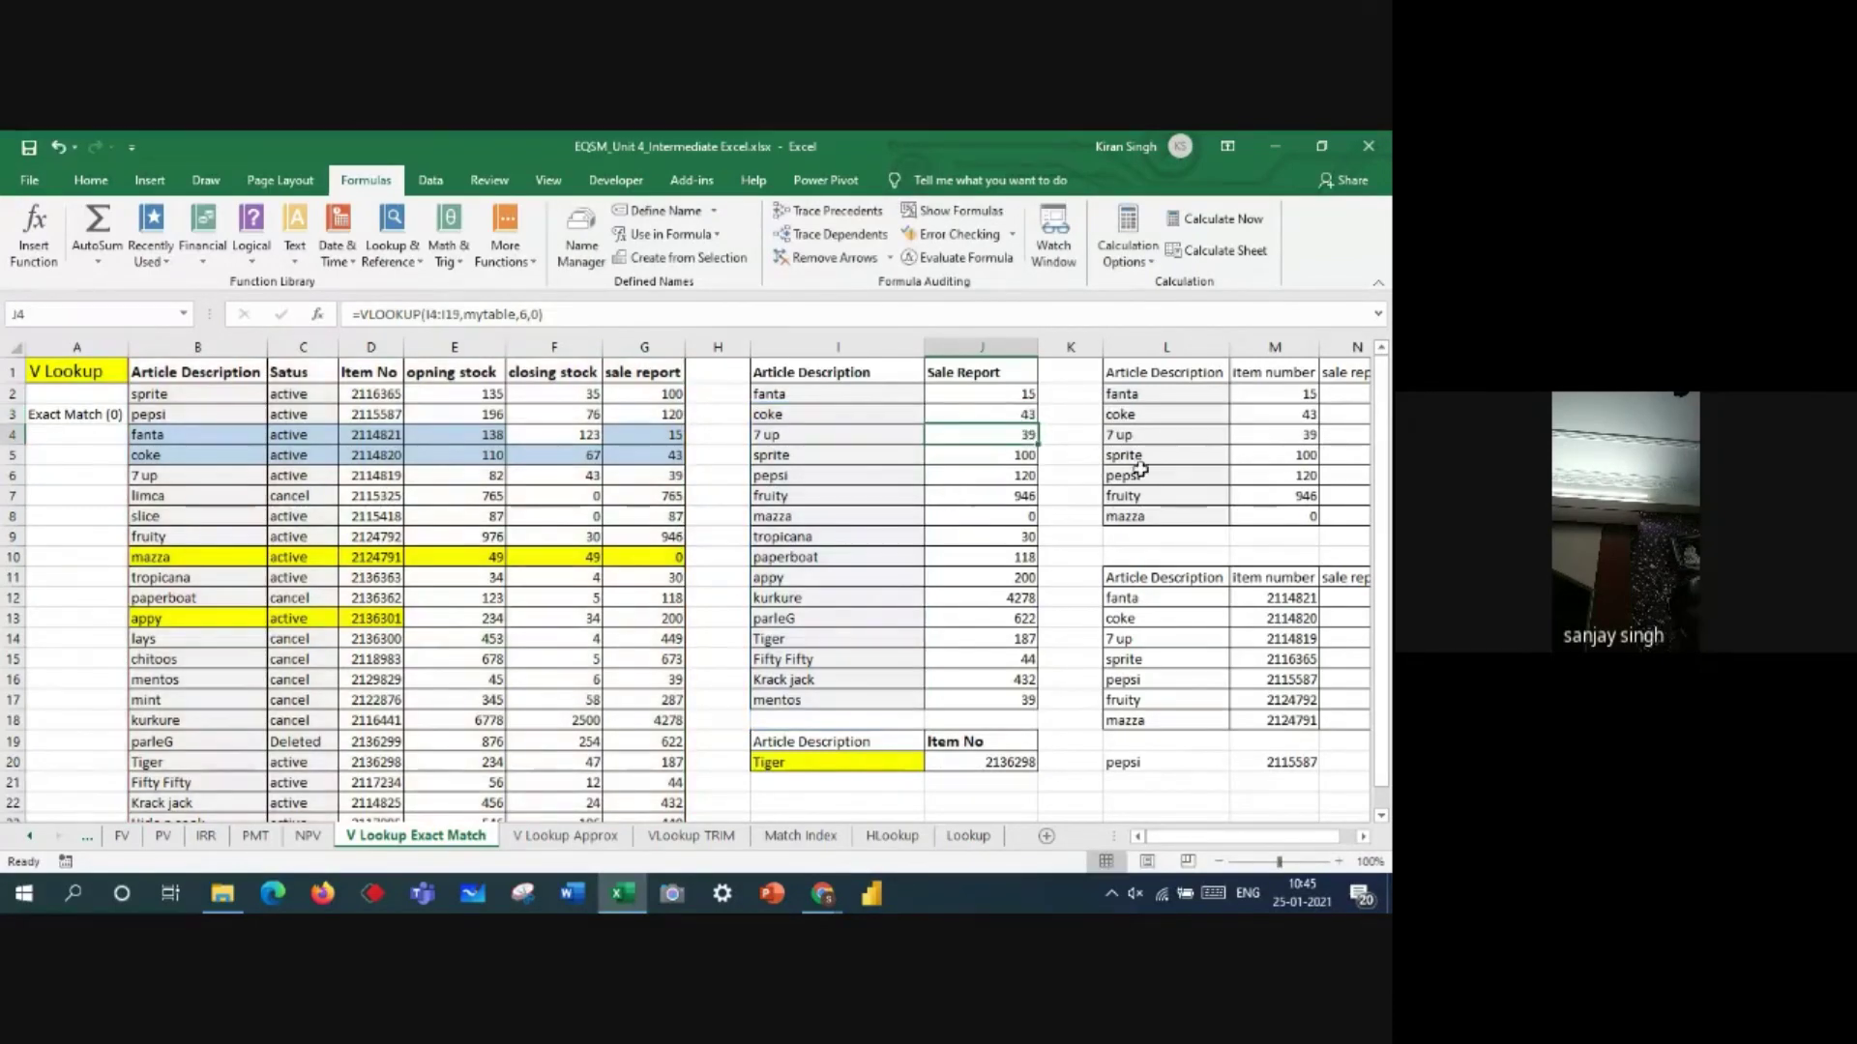
- Make the lookup range in the J2 VLOOKUP formula absolute as $I$2:$I$17
left_click(1018, 396)
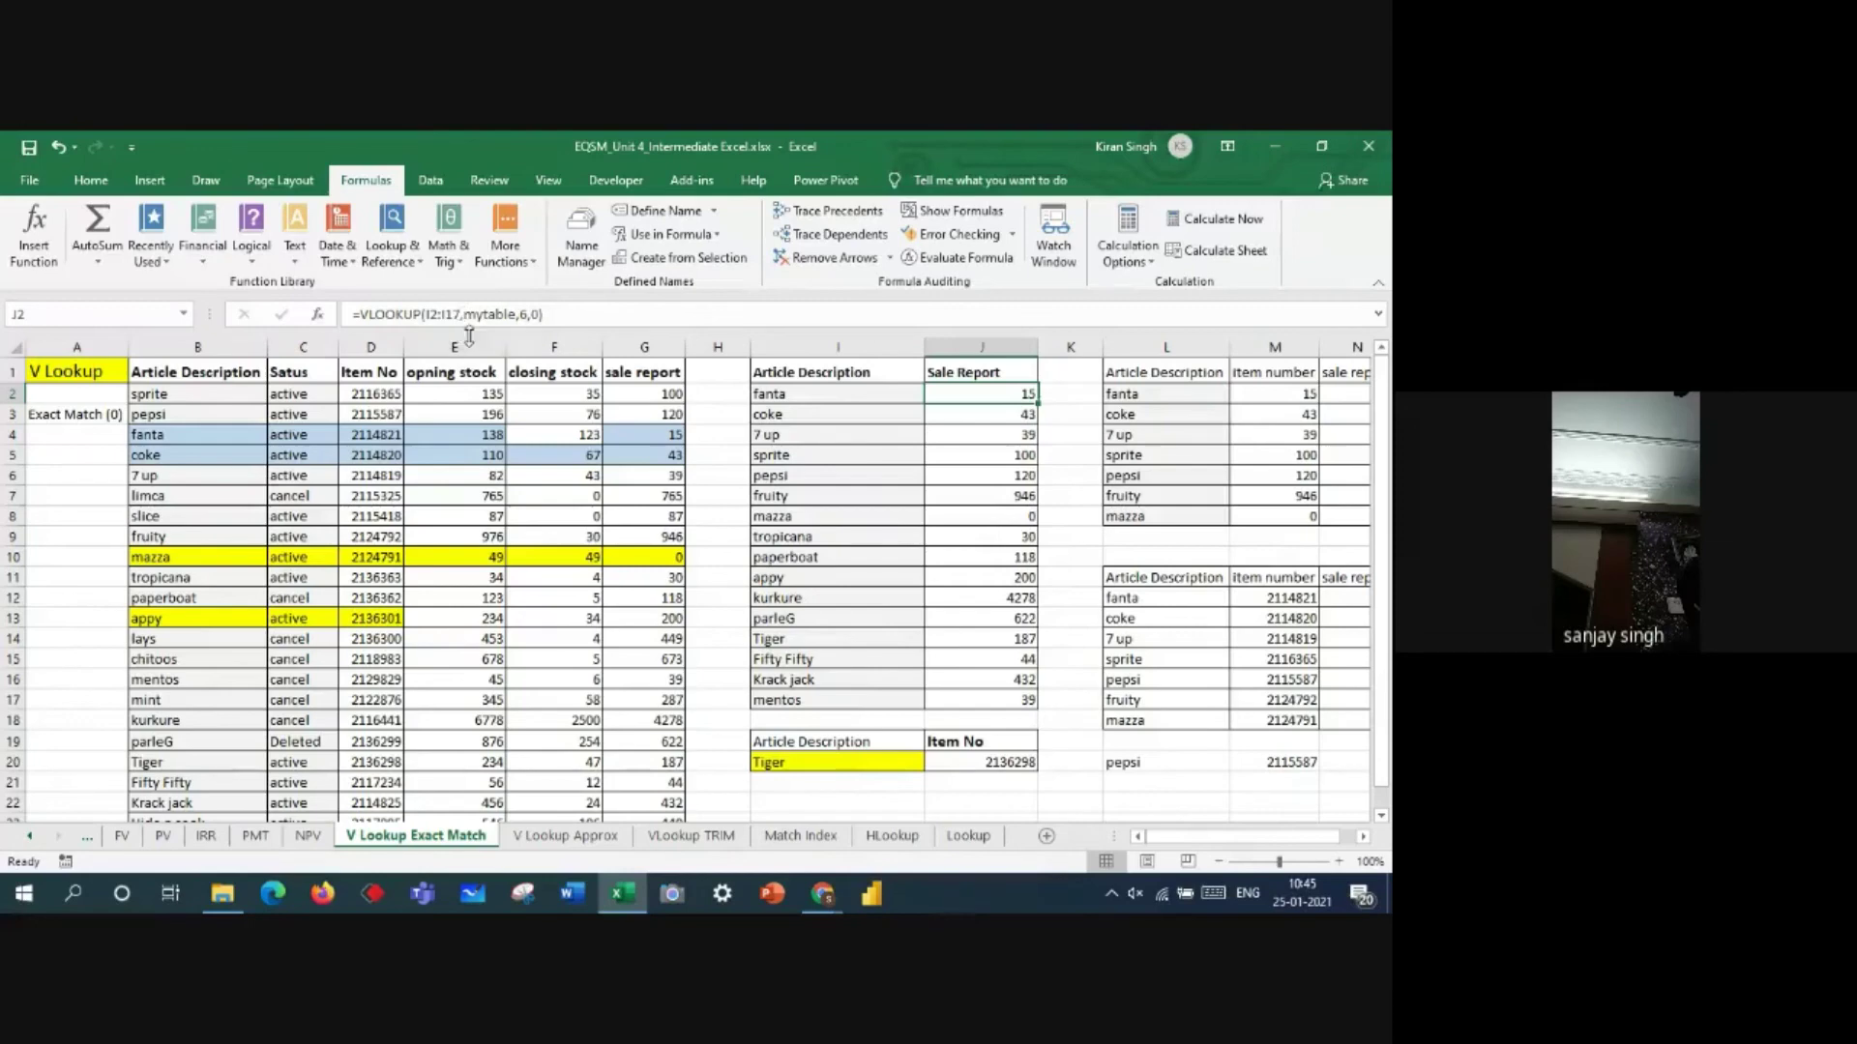
left_click_drag(461, 314, 426, 318)
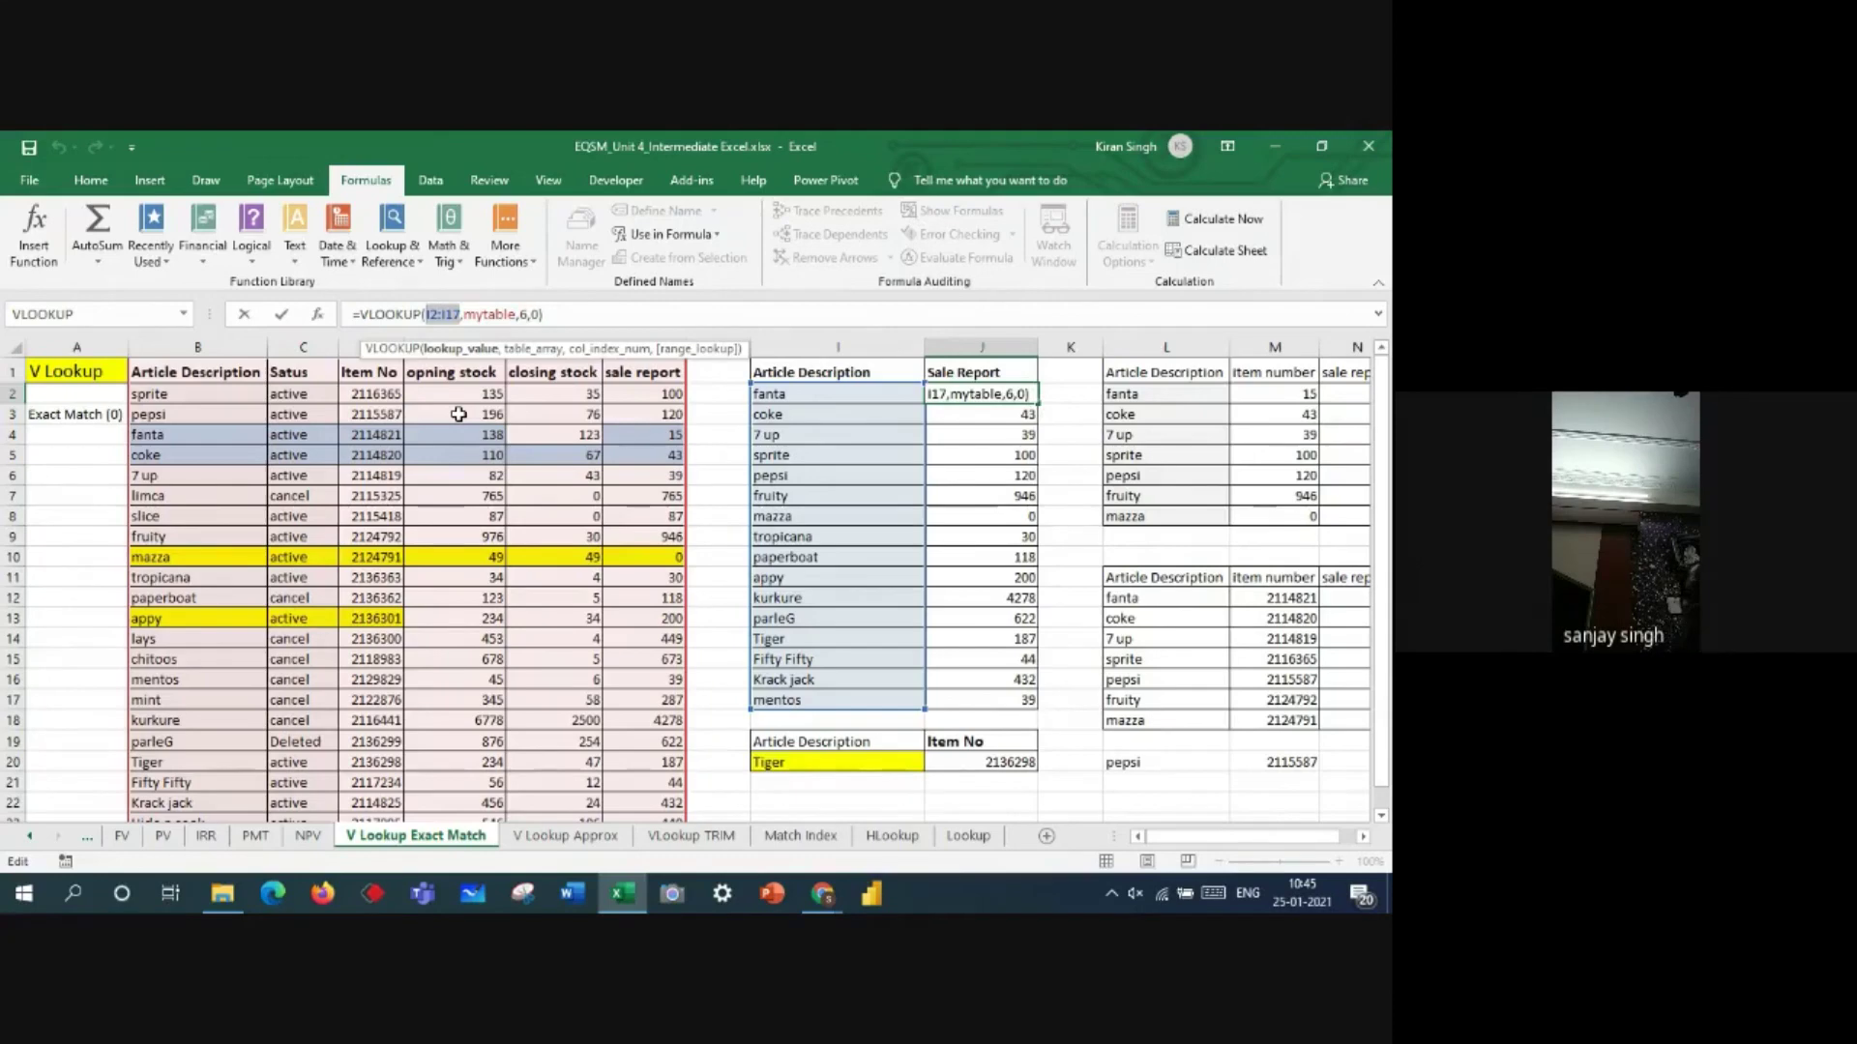
key("F4")
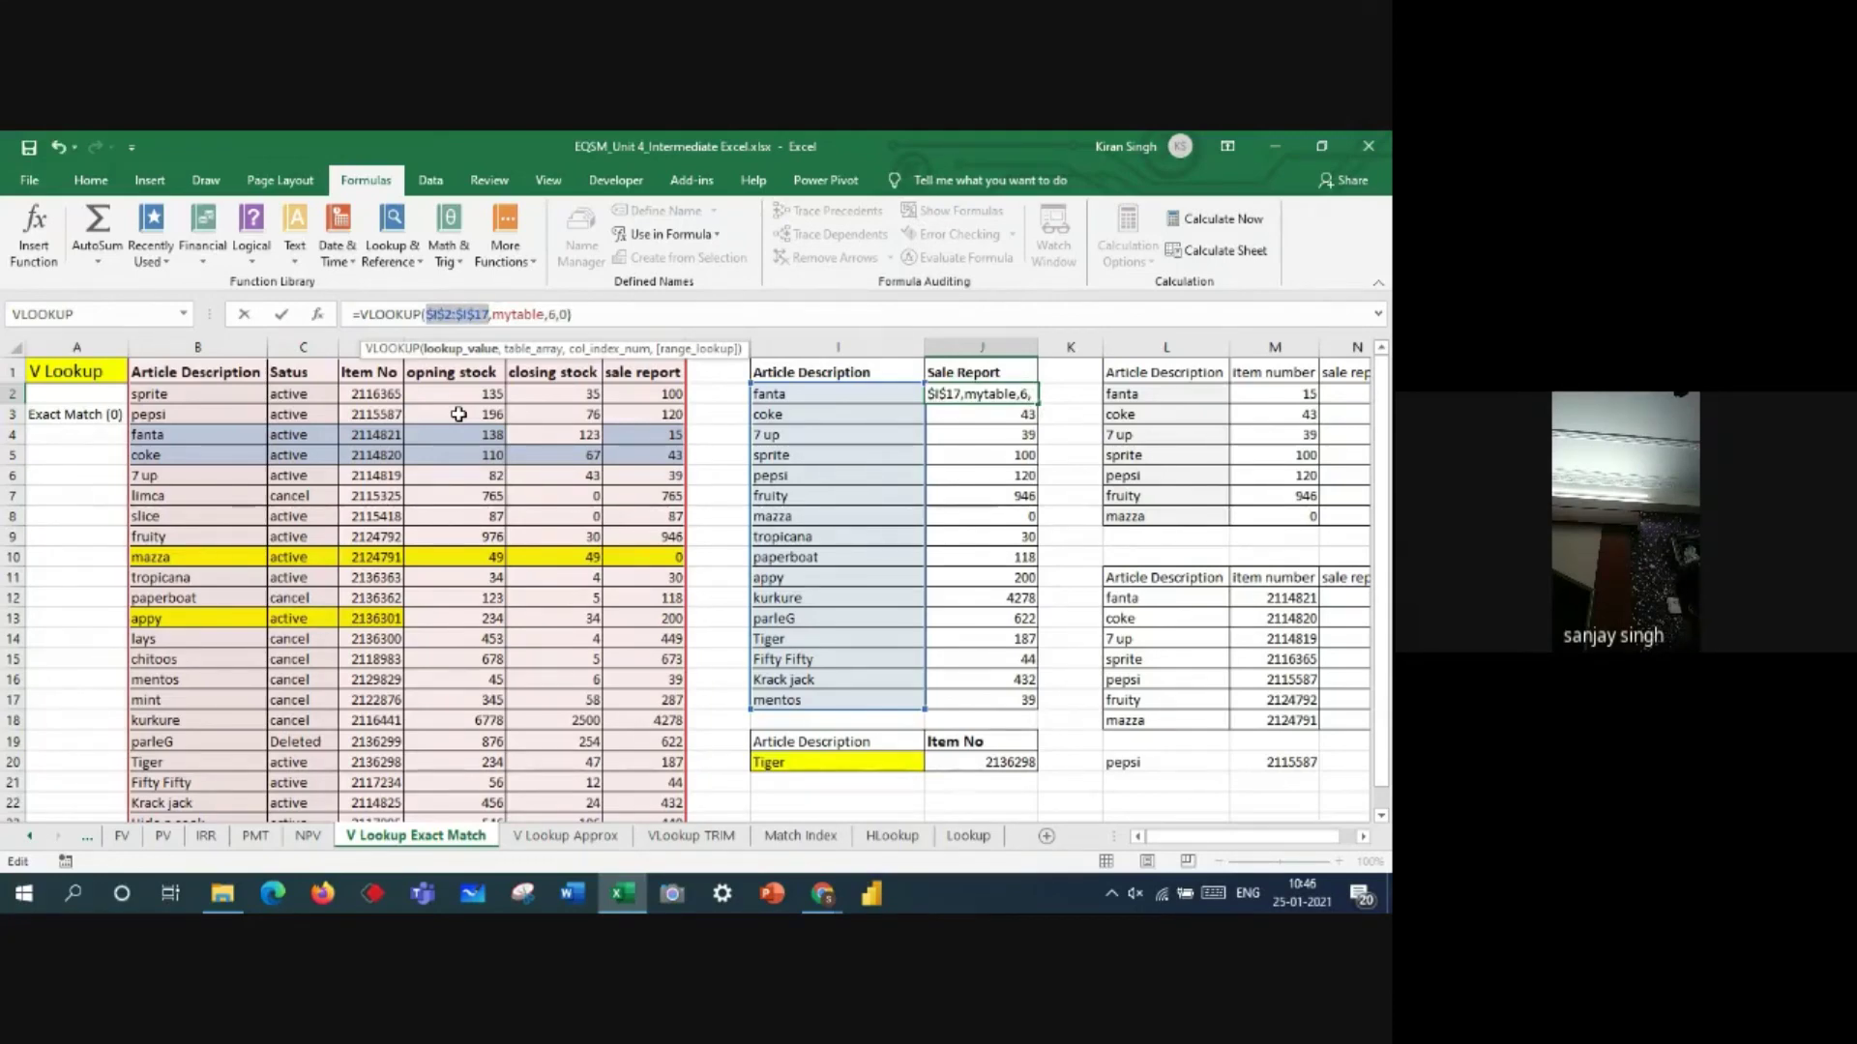
key("Return")
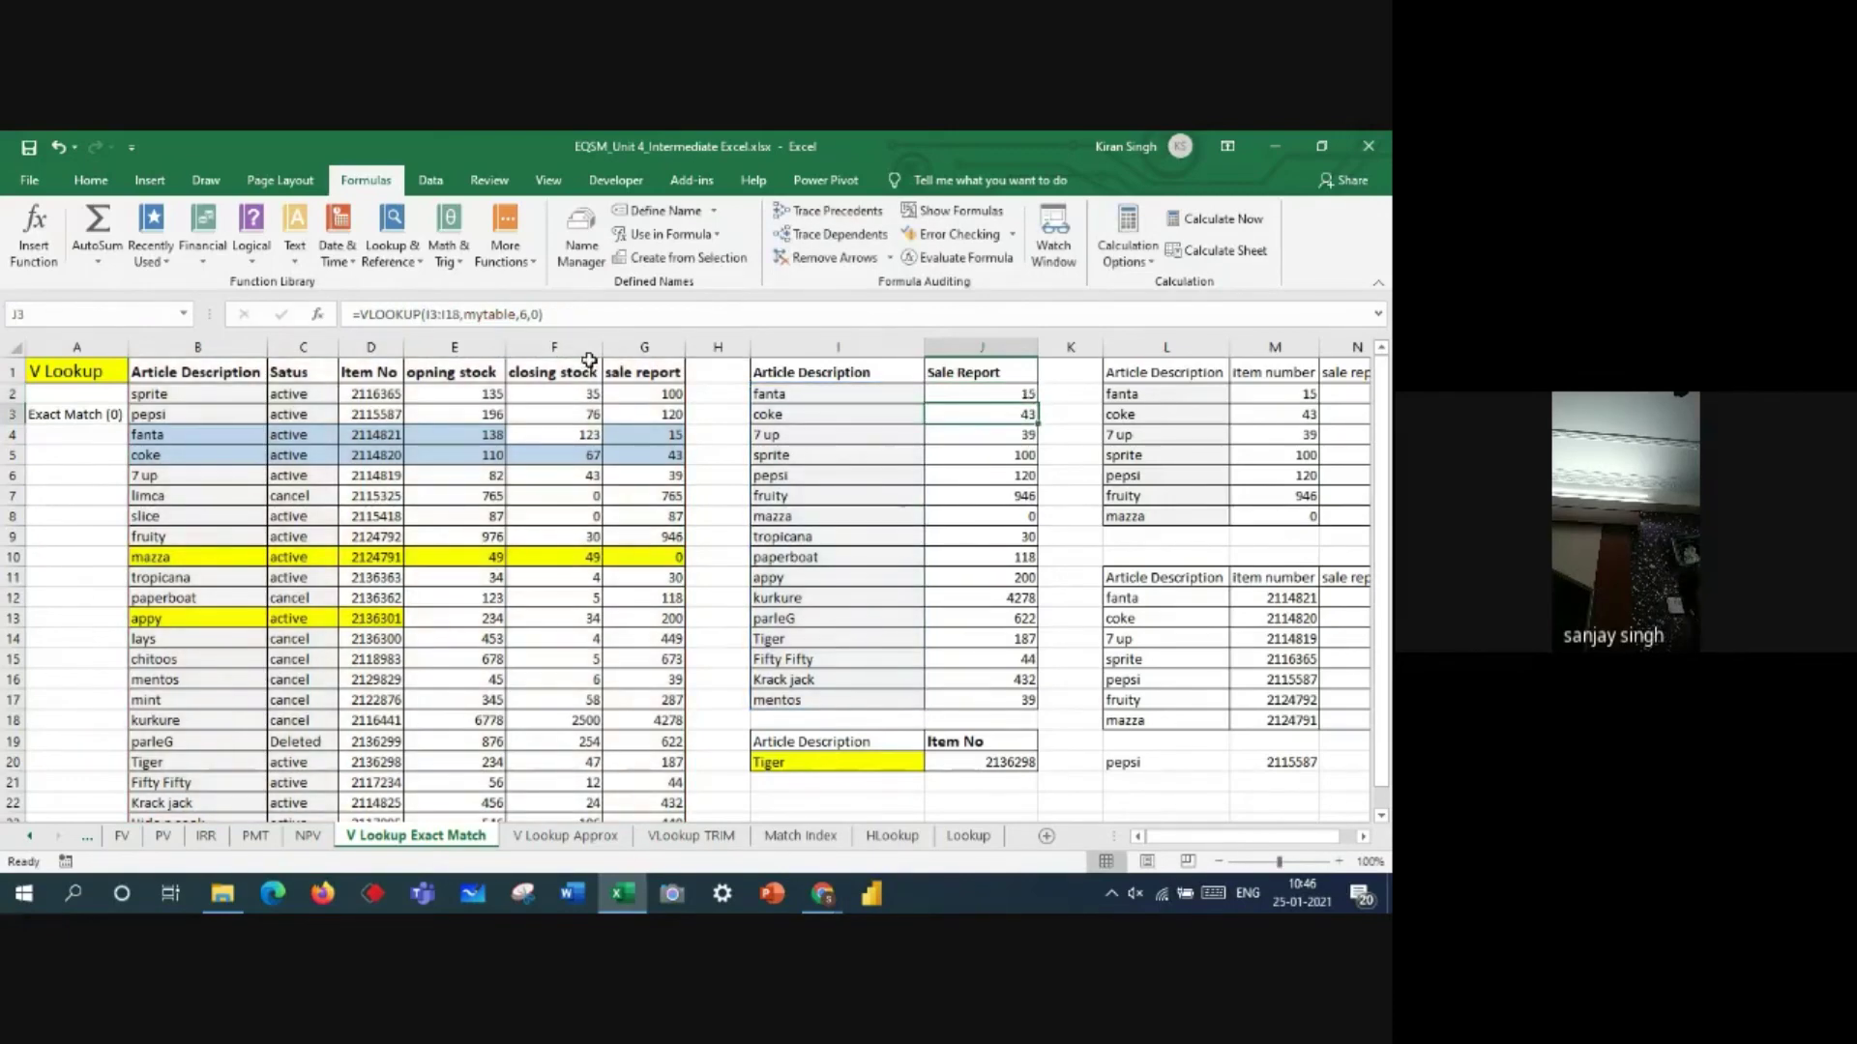
- Fill the absolute-reference lookup formula from J2 down through J17 and inspect the copied formulas in J17 and J7
left_click(1004, 393)
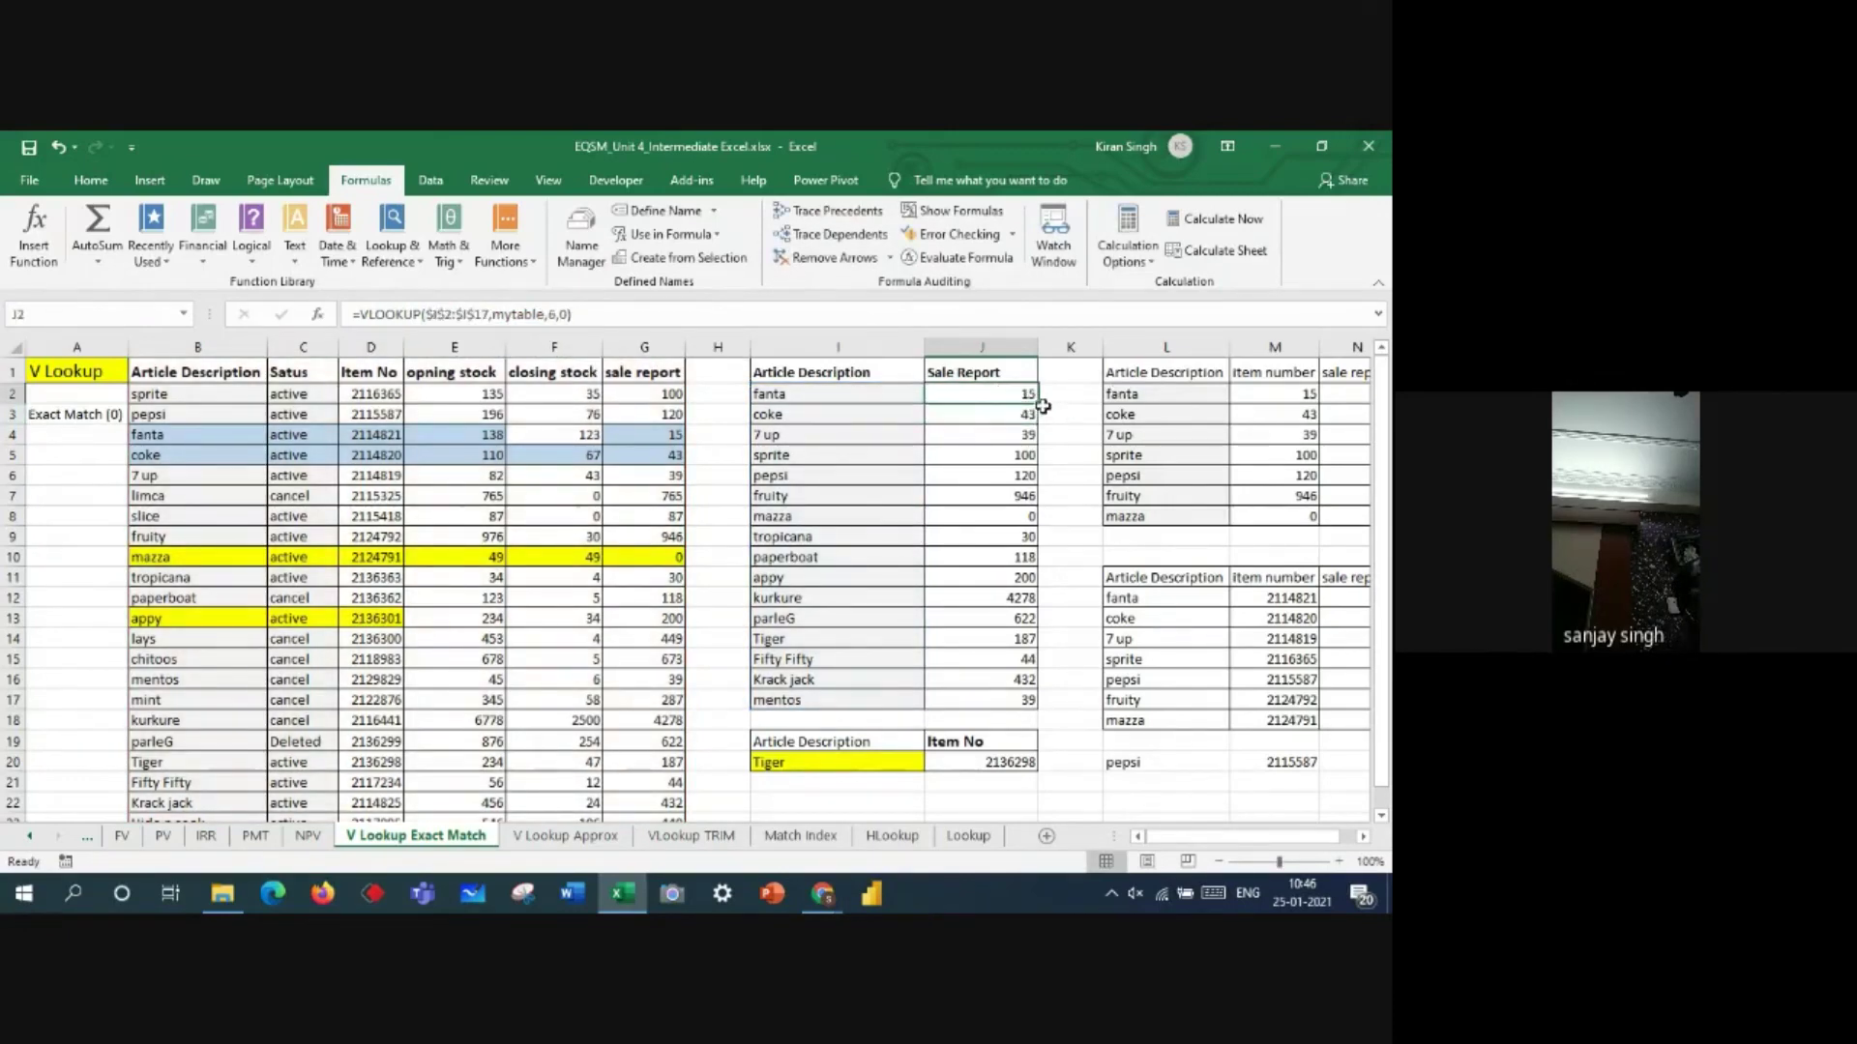
left_click_drag(1036, 403, 1030, 704)
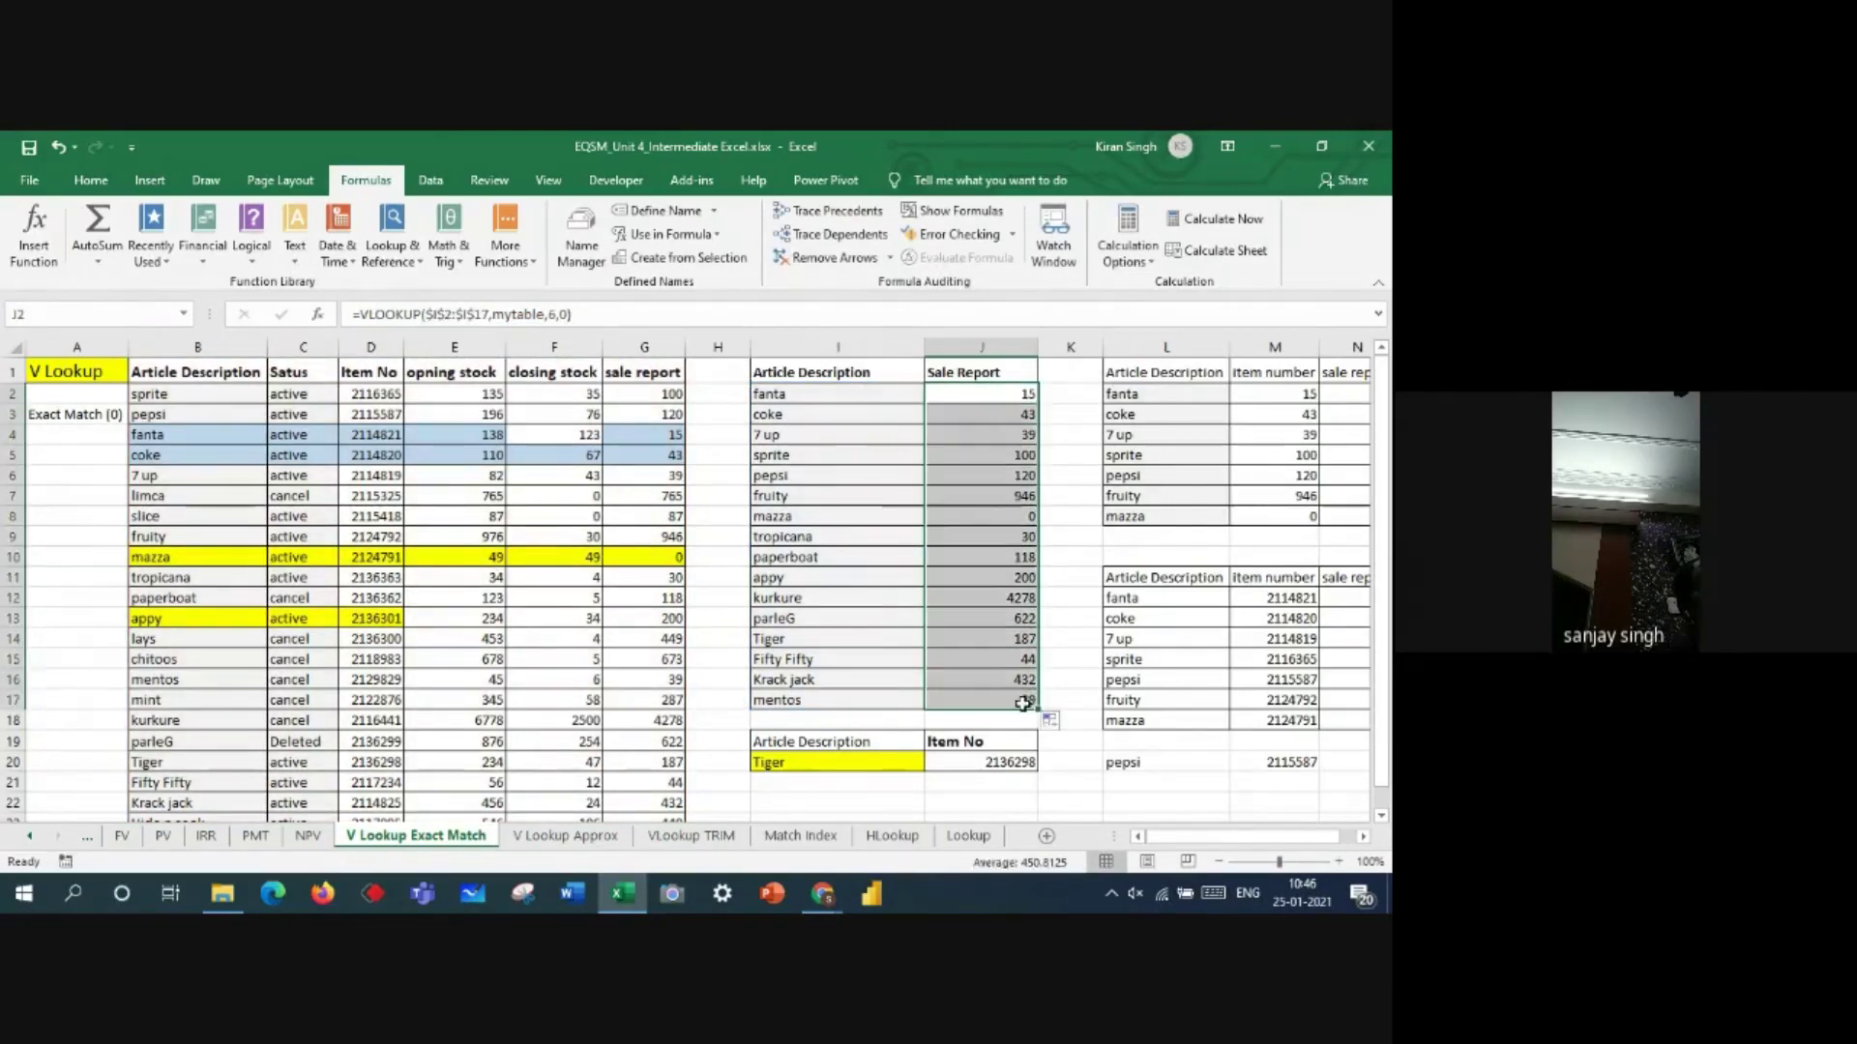
double_click(997, 697)
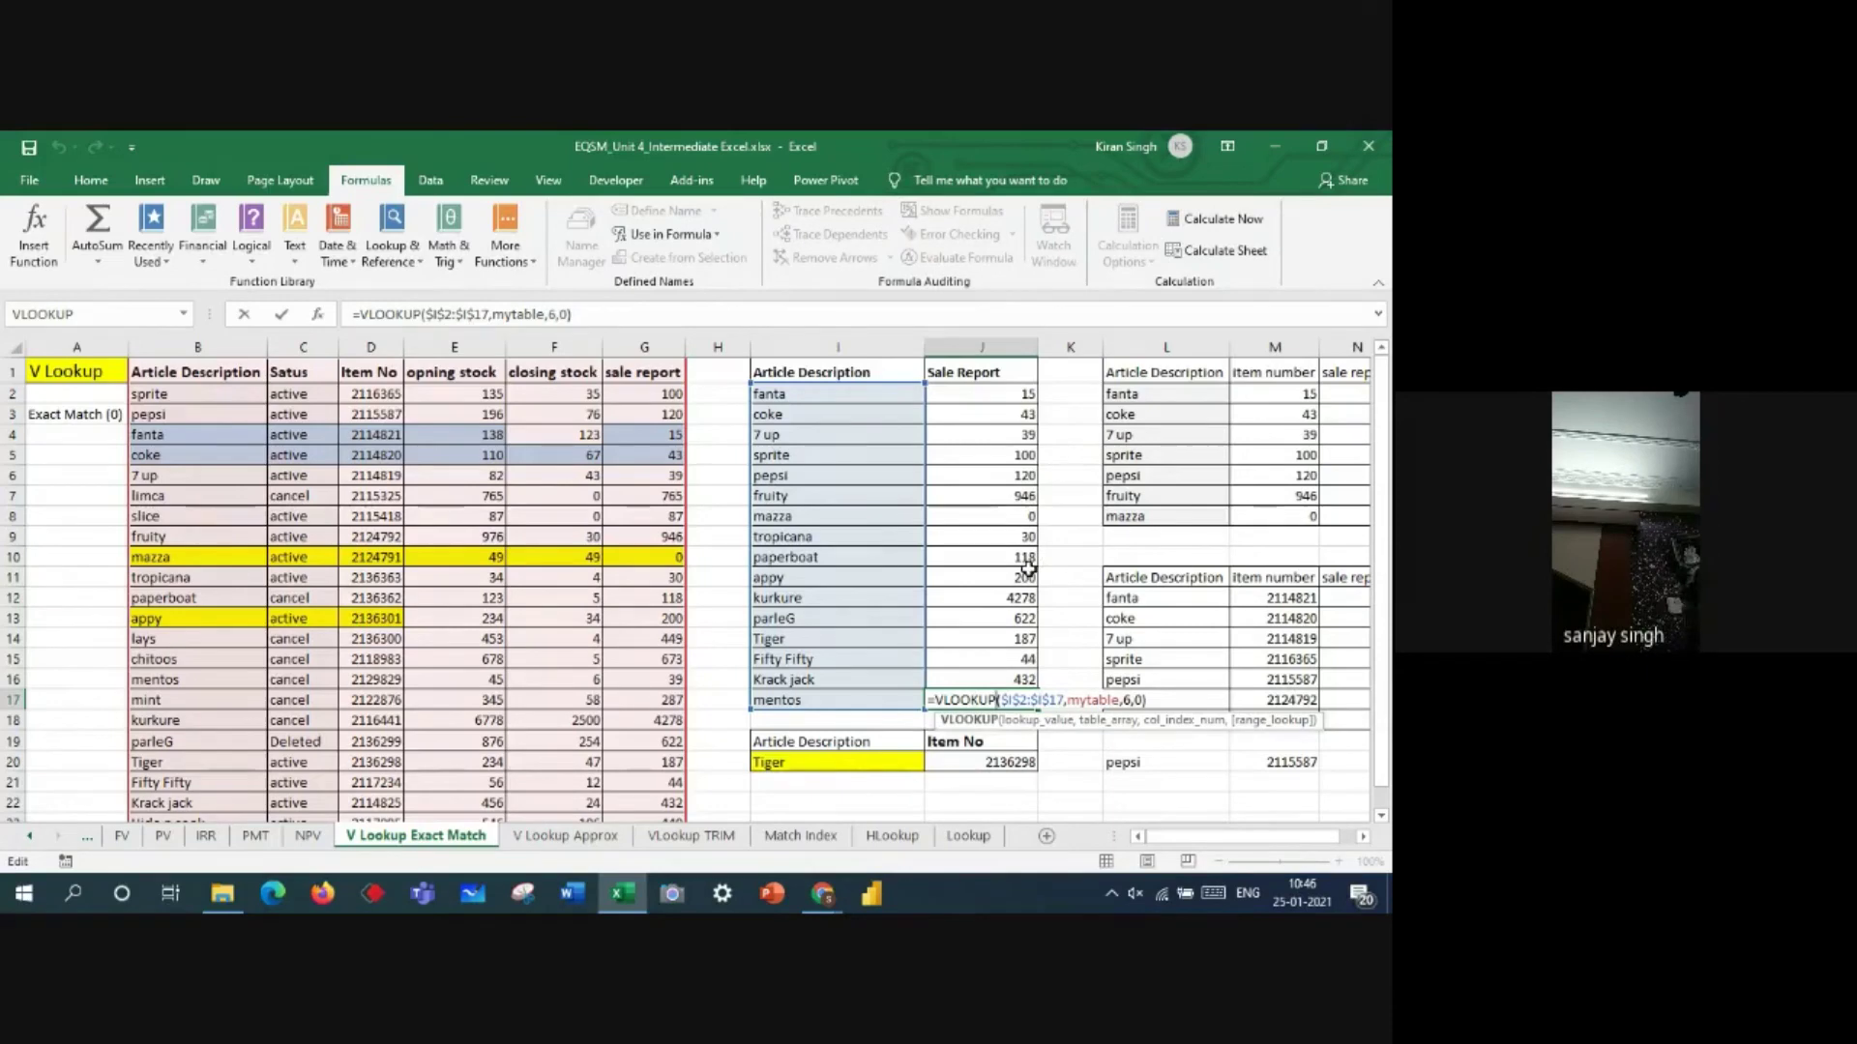
key("Escape")
double_click(1003, 498)
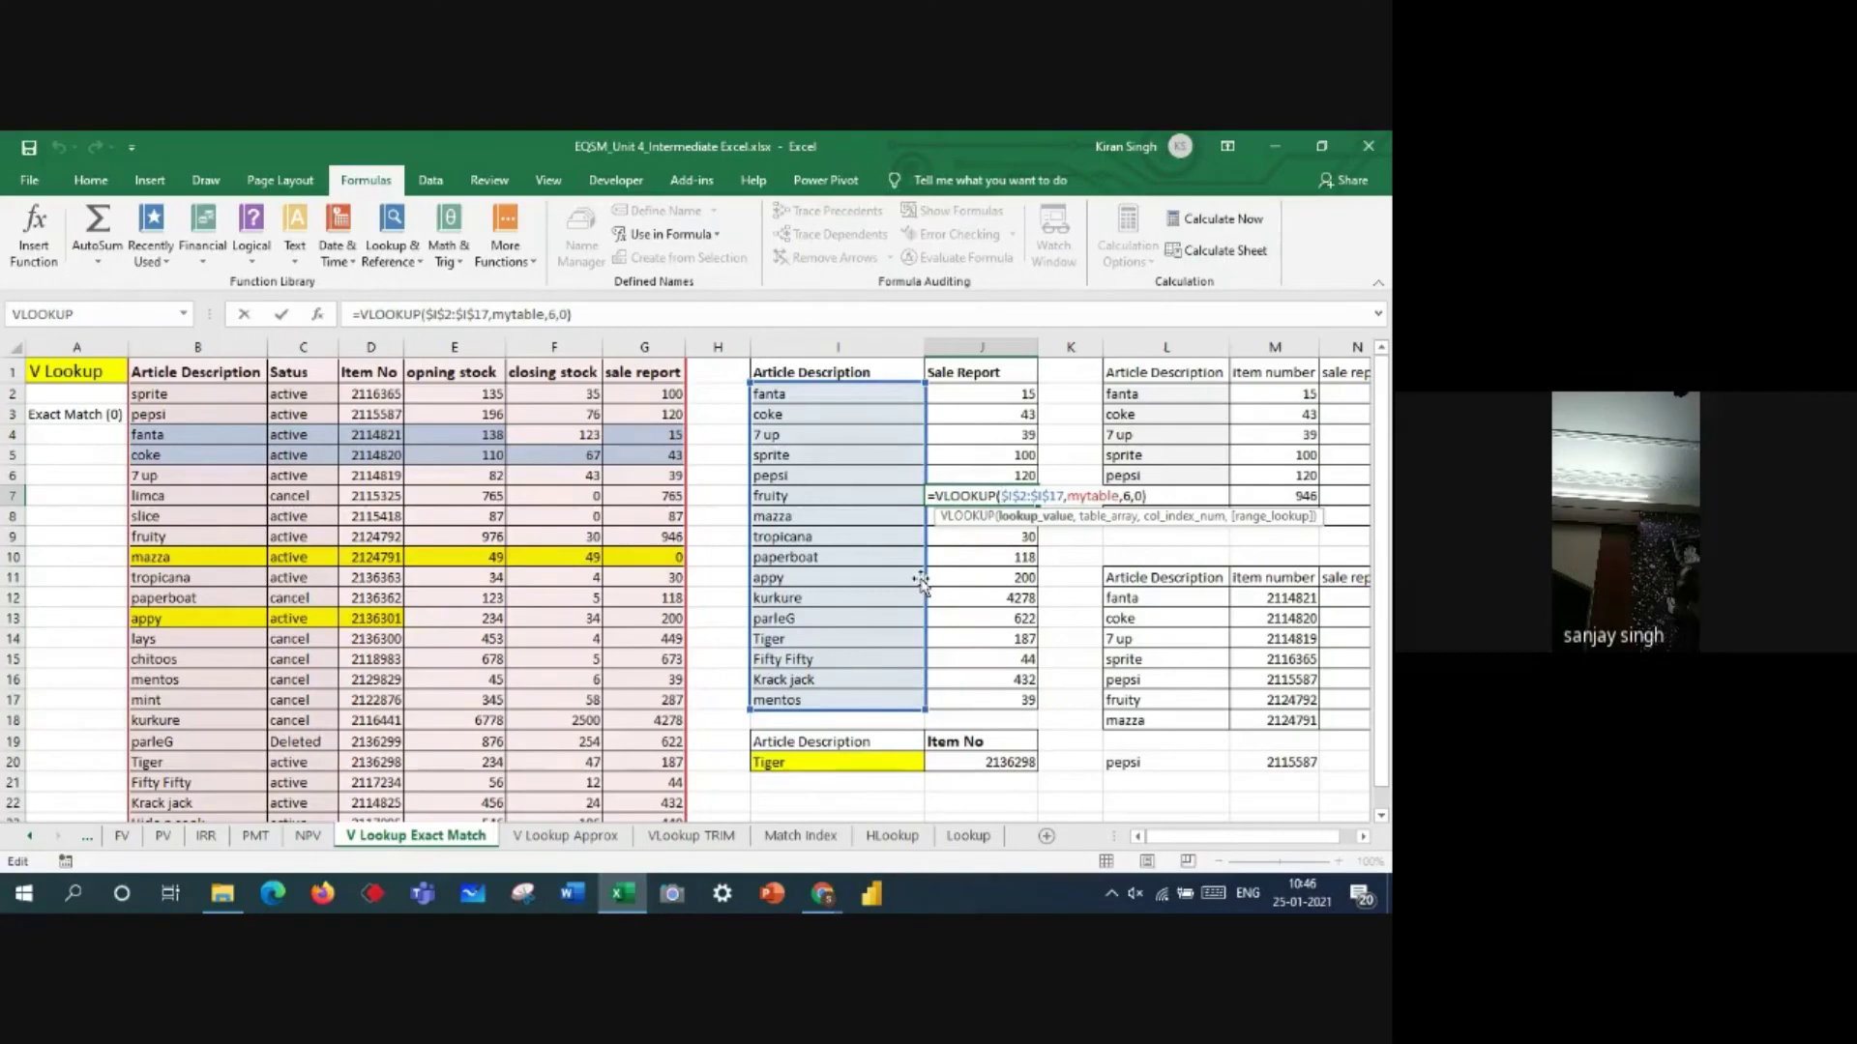
key("Return")
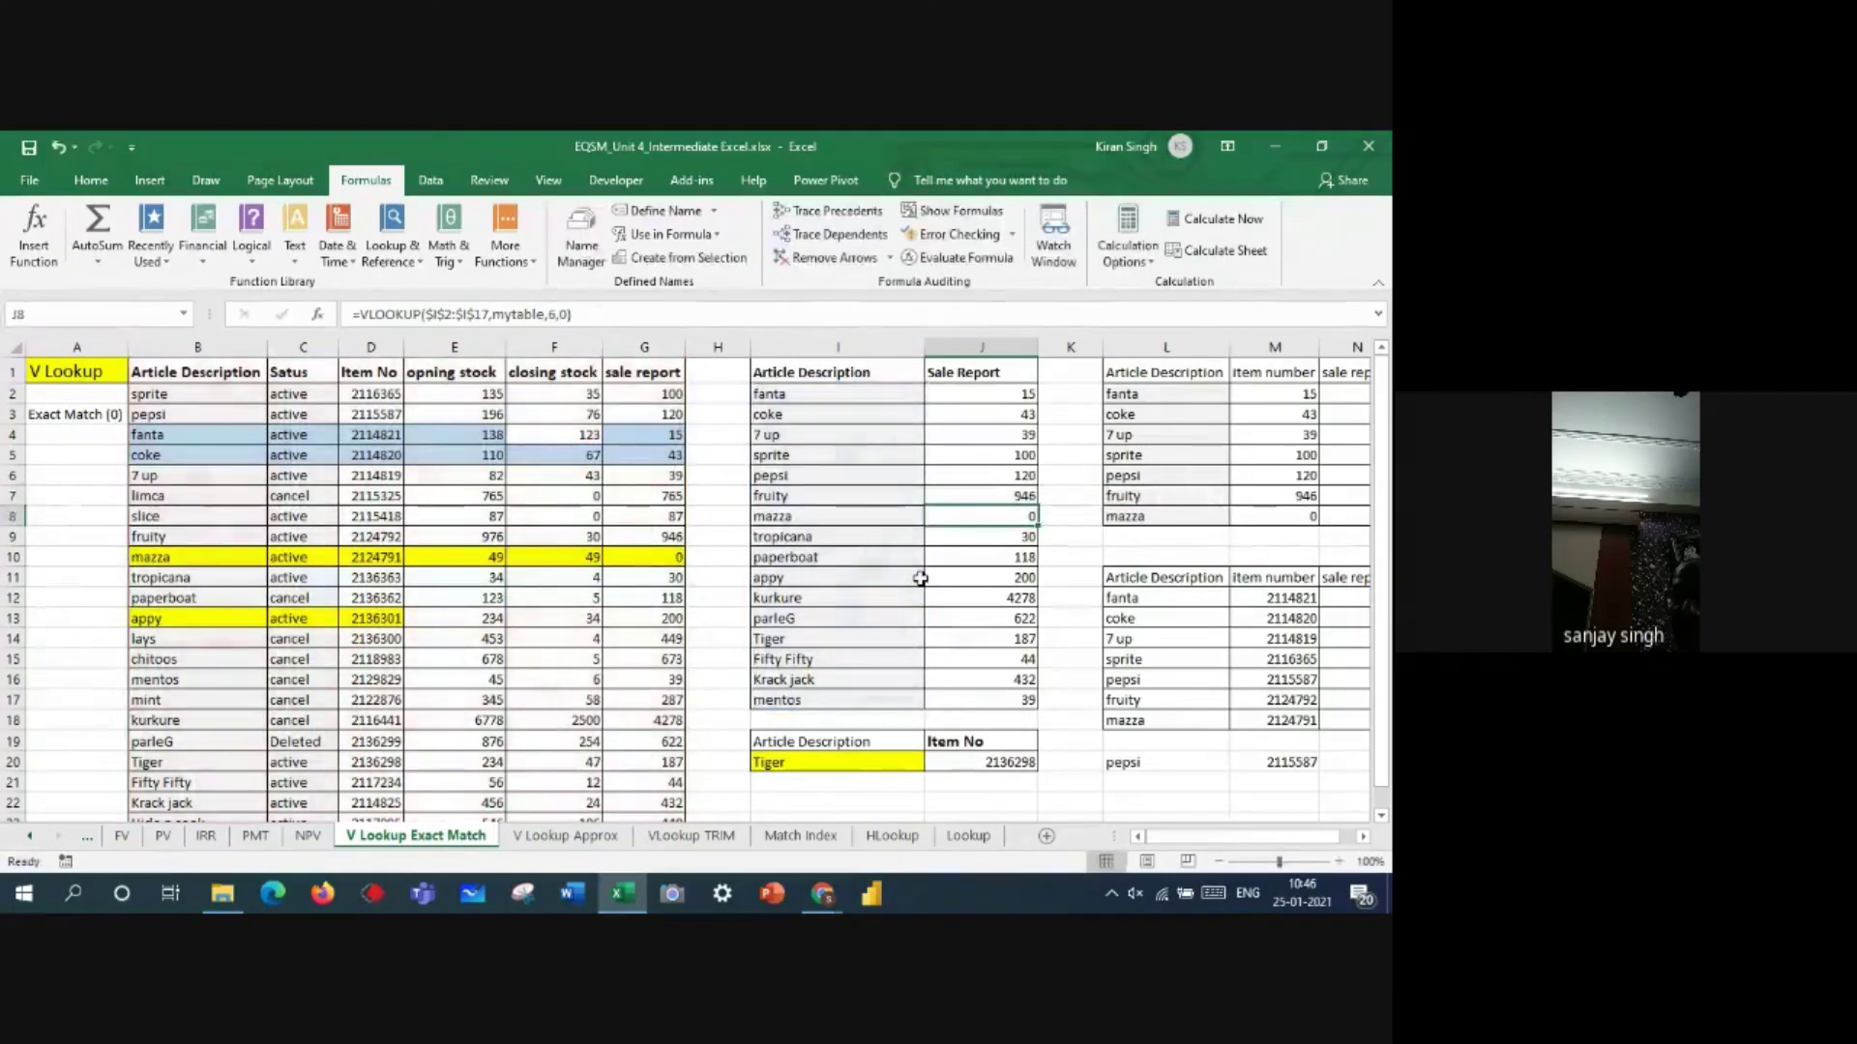
key("Down")
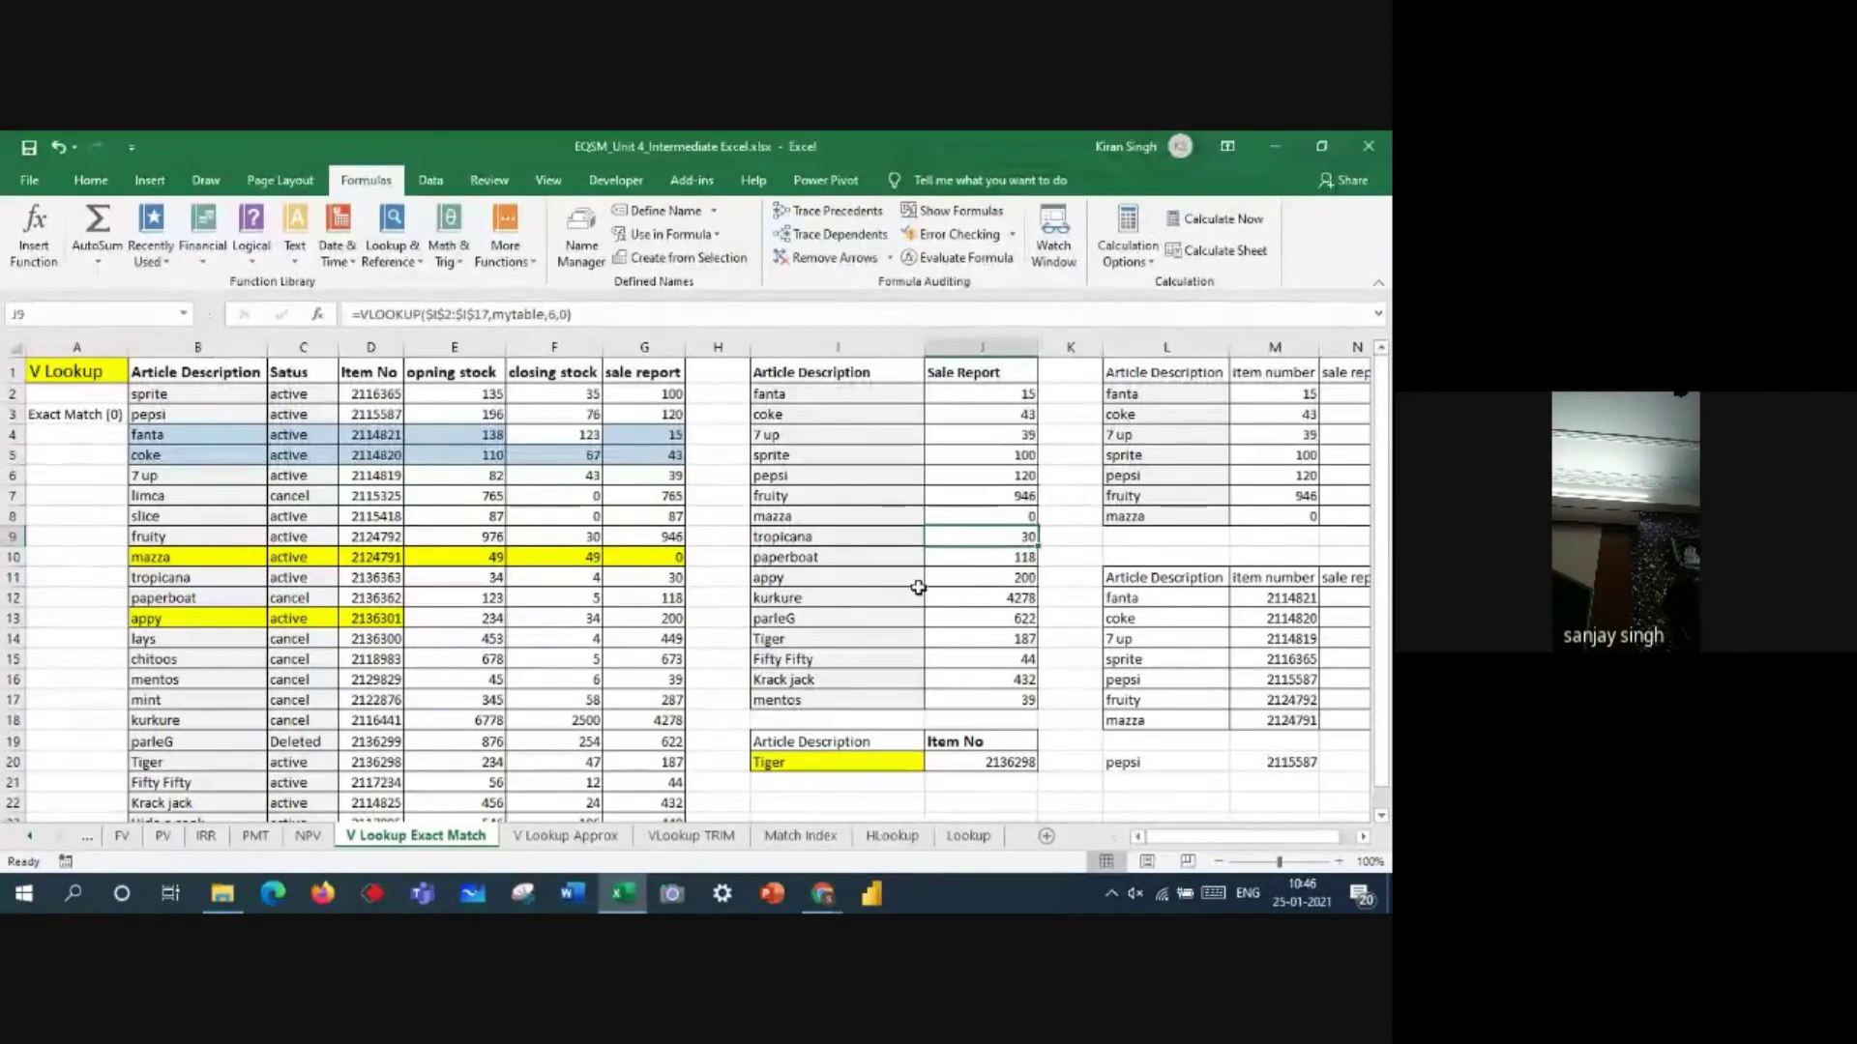
- Color the Exact Match (0) label in A3 red
left_click(57, 416)
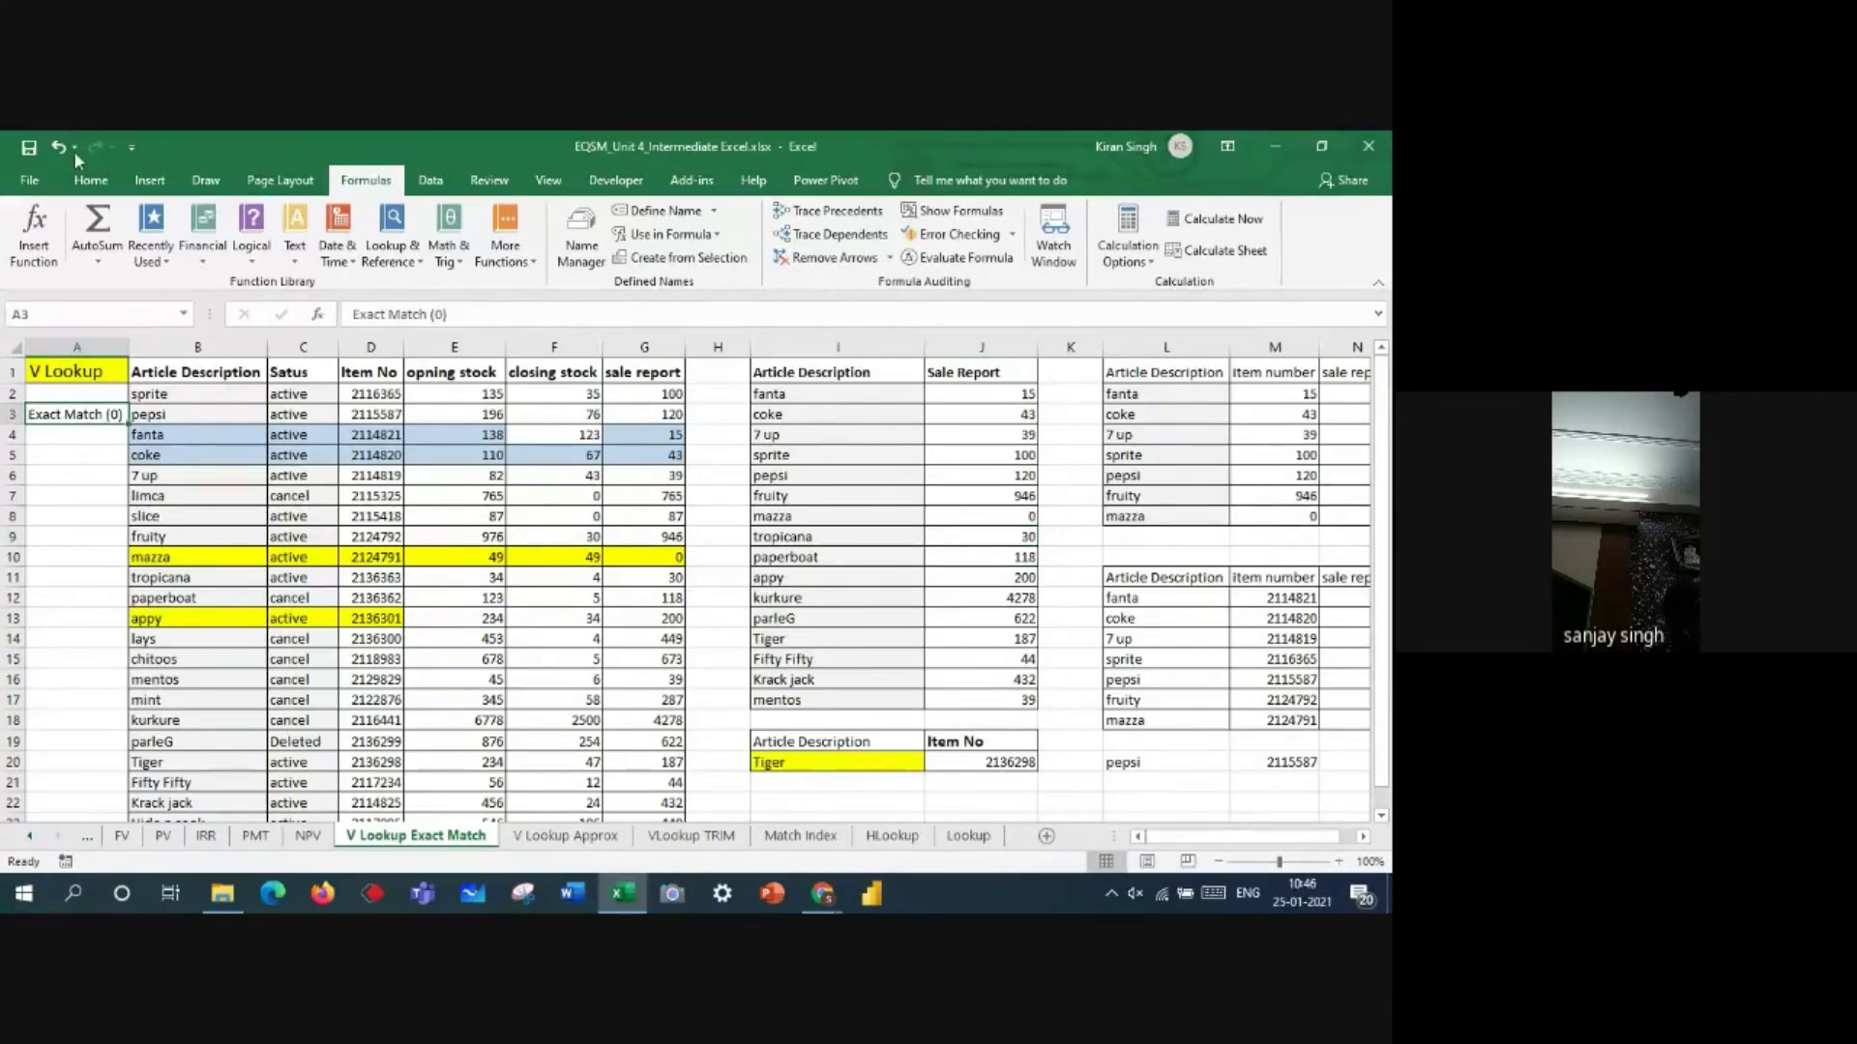
left_click(90, 181)
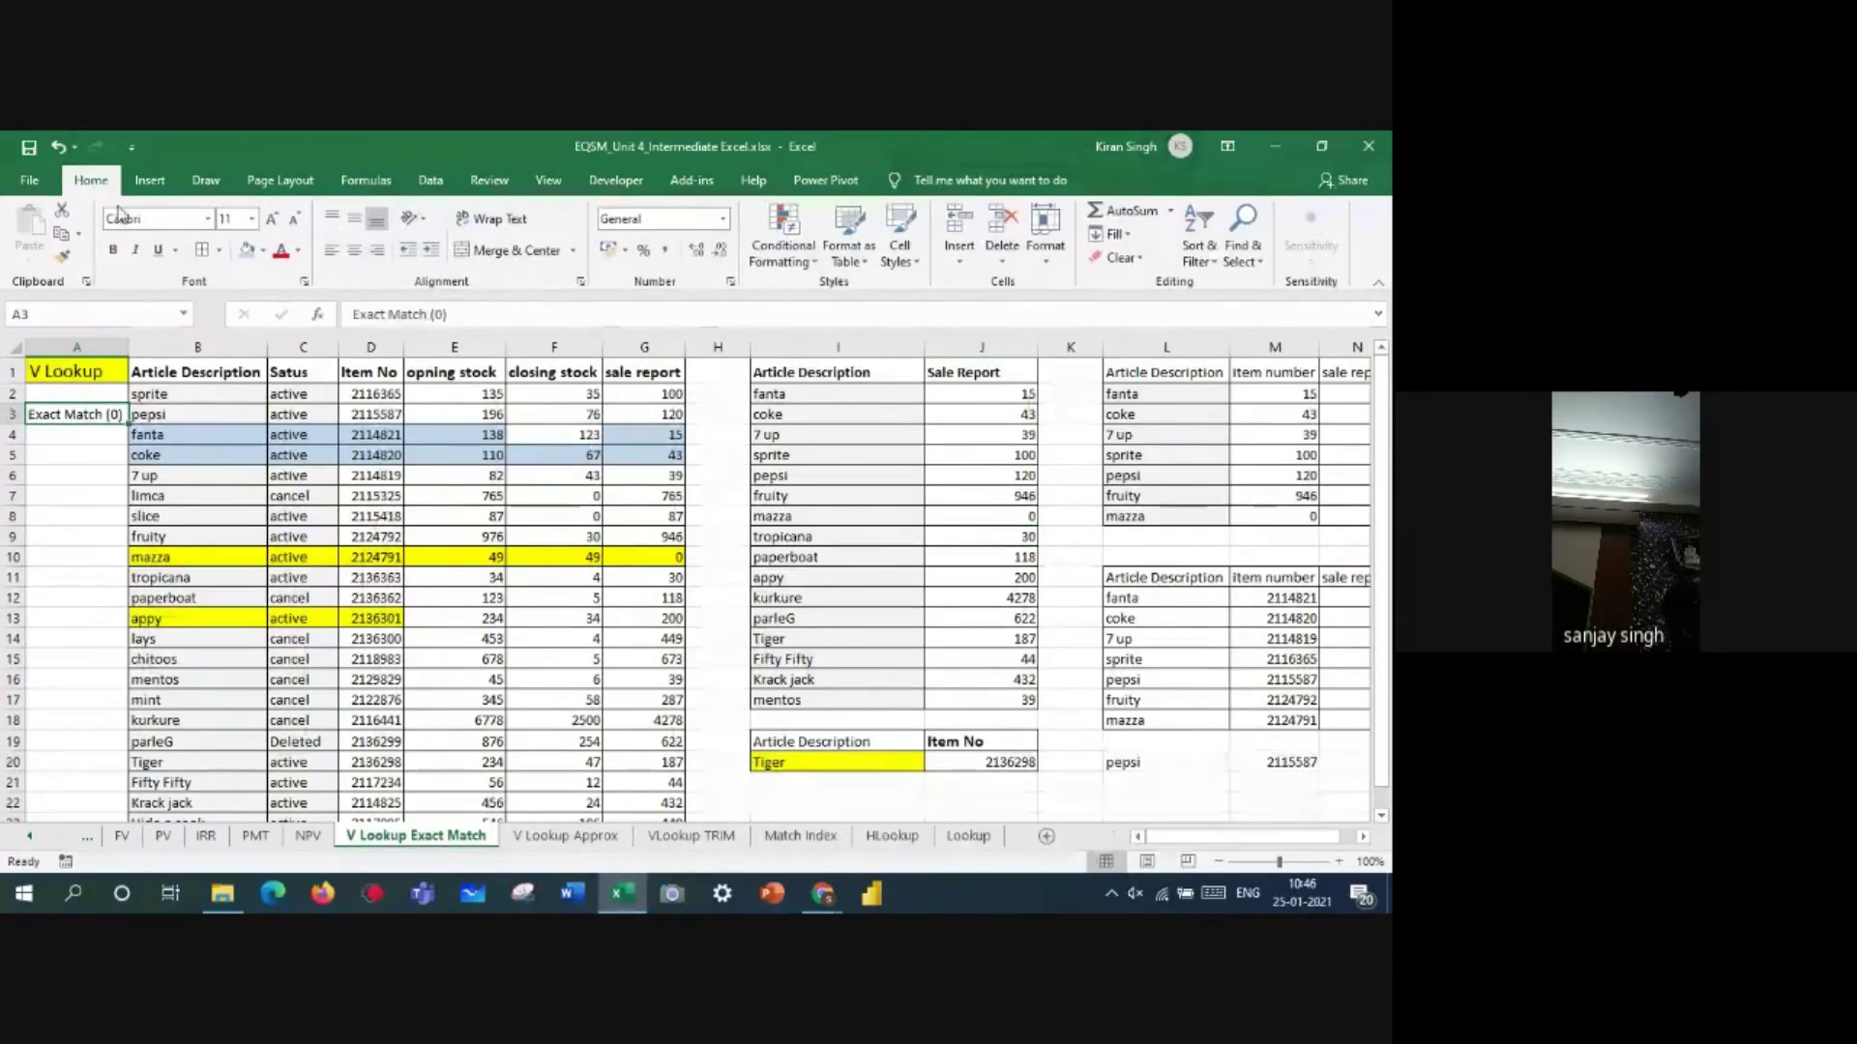
left_click(281, 259)
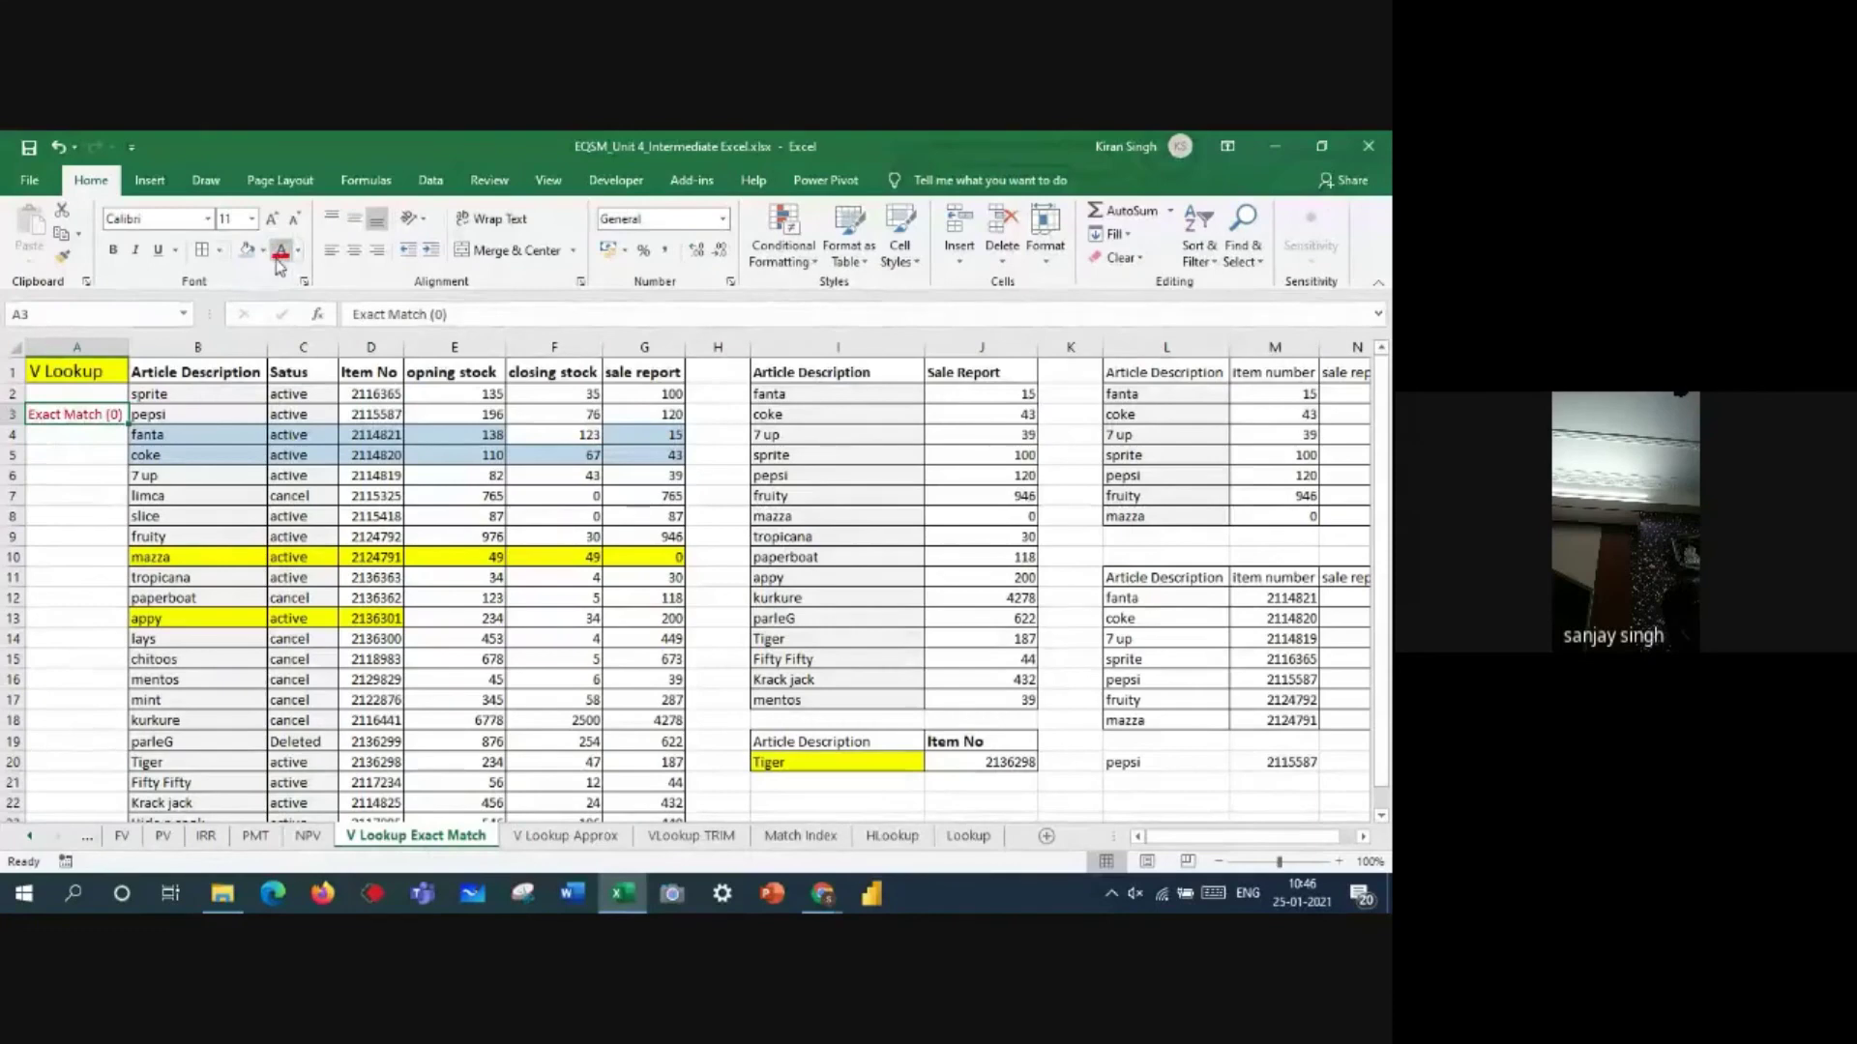
left_click(86, 488)
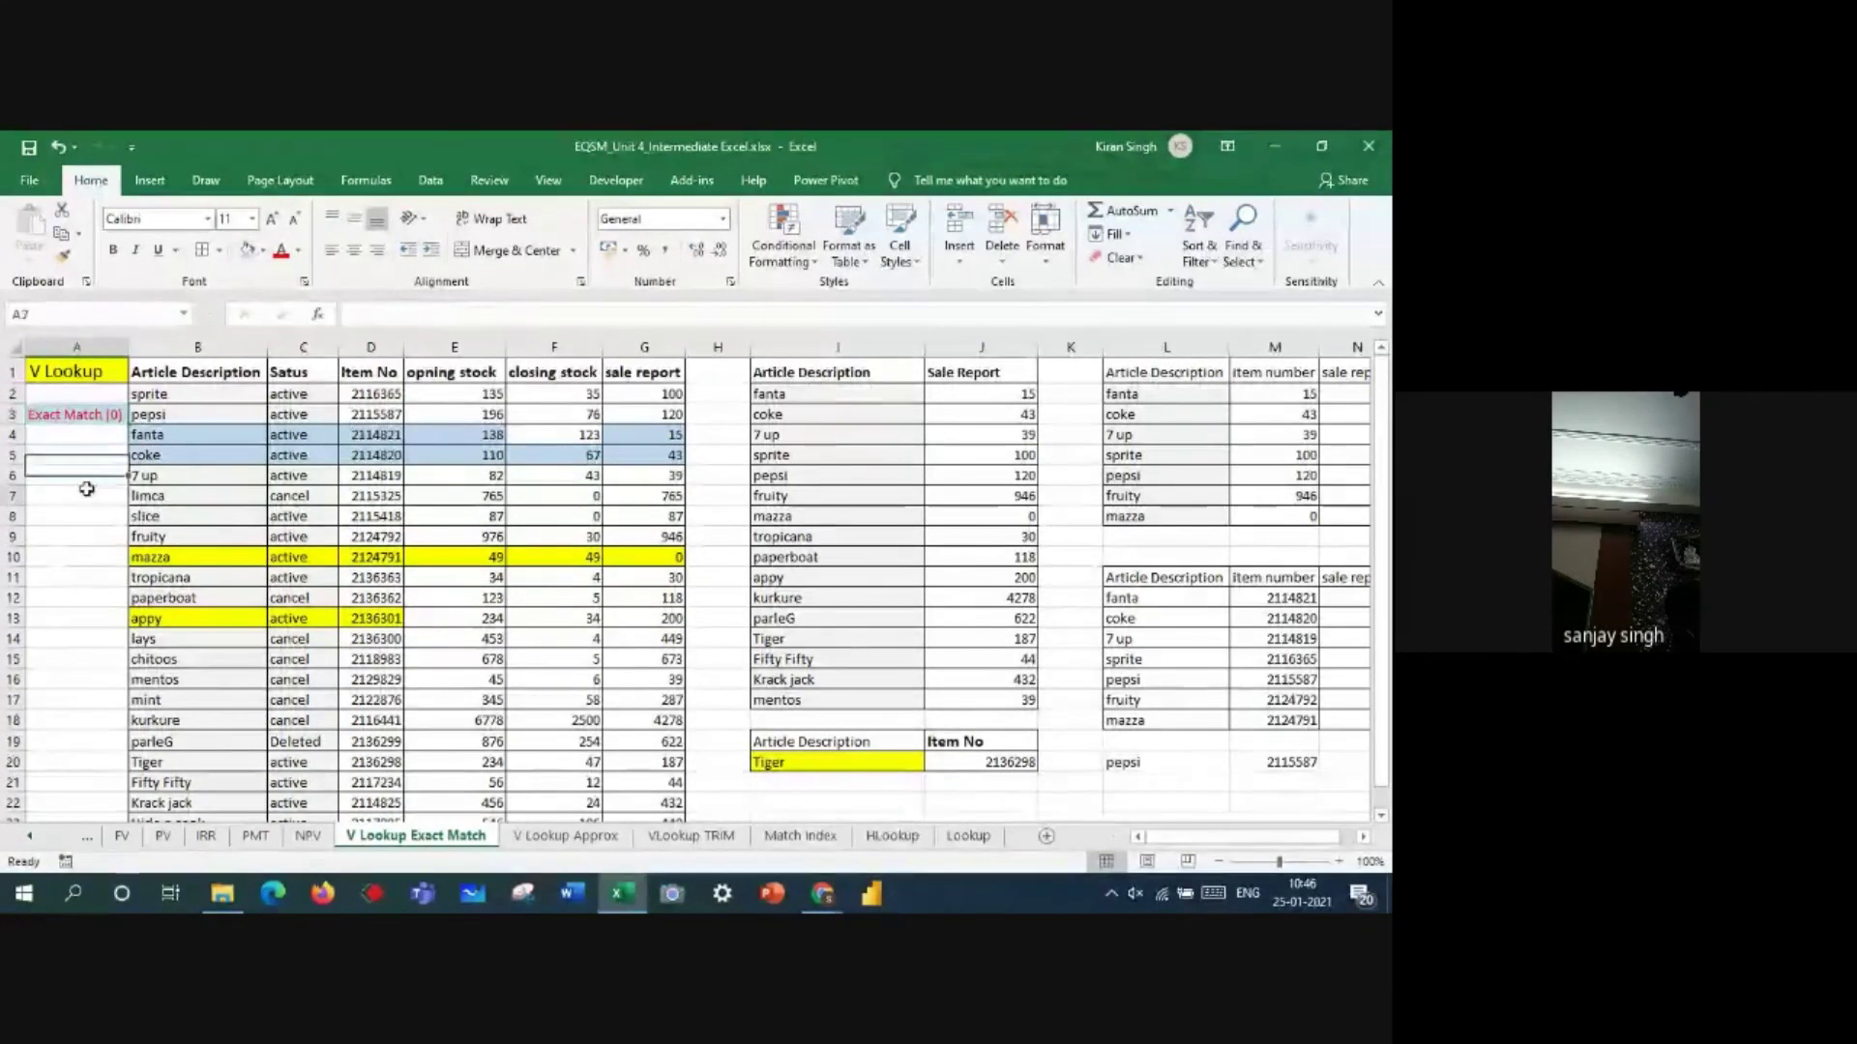
left_click(80, 418)
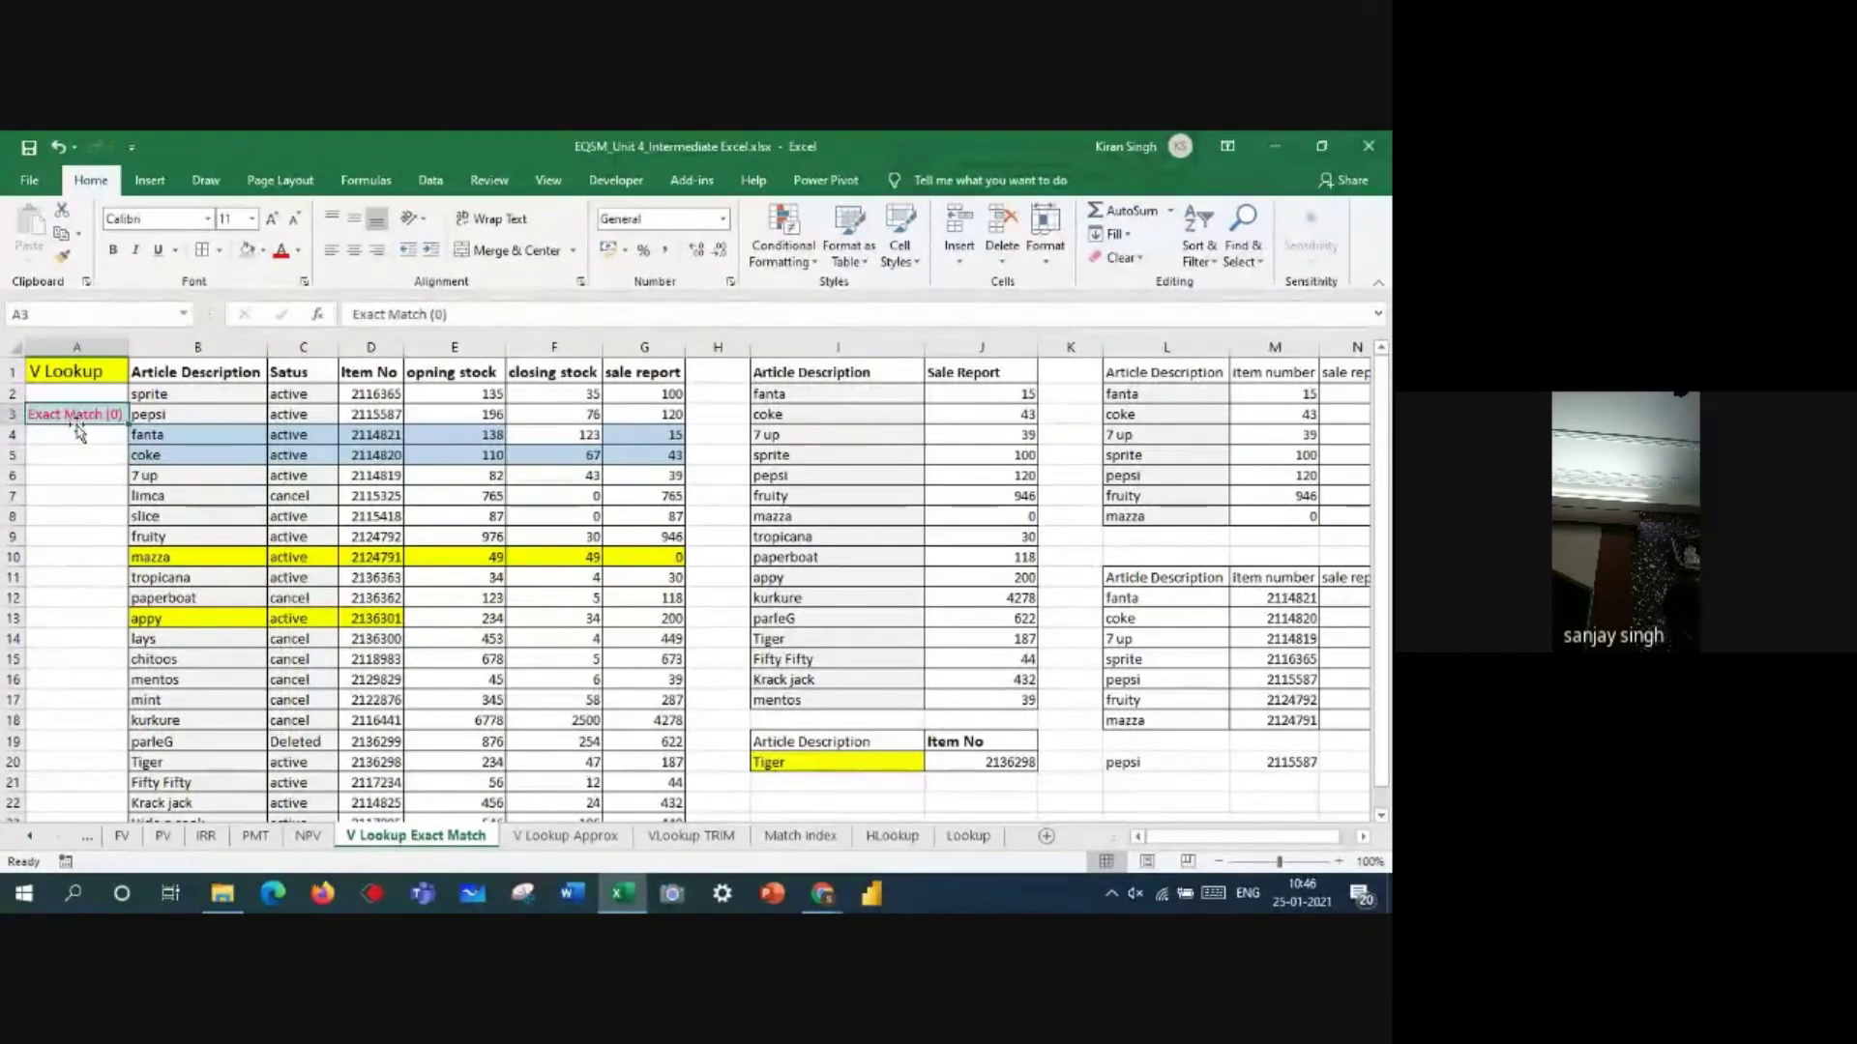
- Compare the exact-match label and source table with the approximate (1) label and marks-to-grade table on the V Lookup Approx sheet
left_click(569, 838)
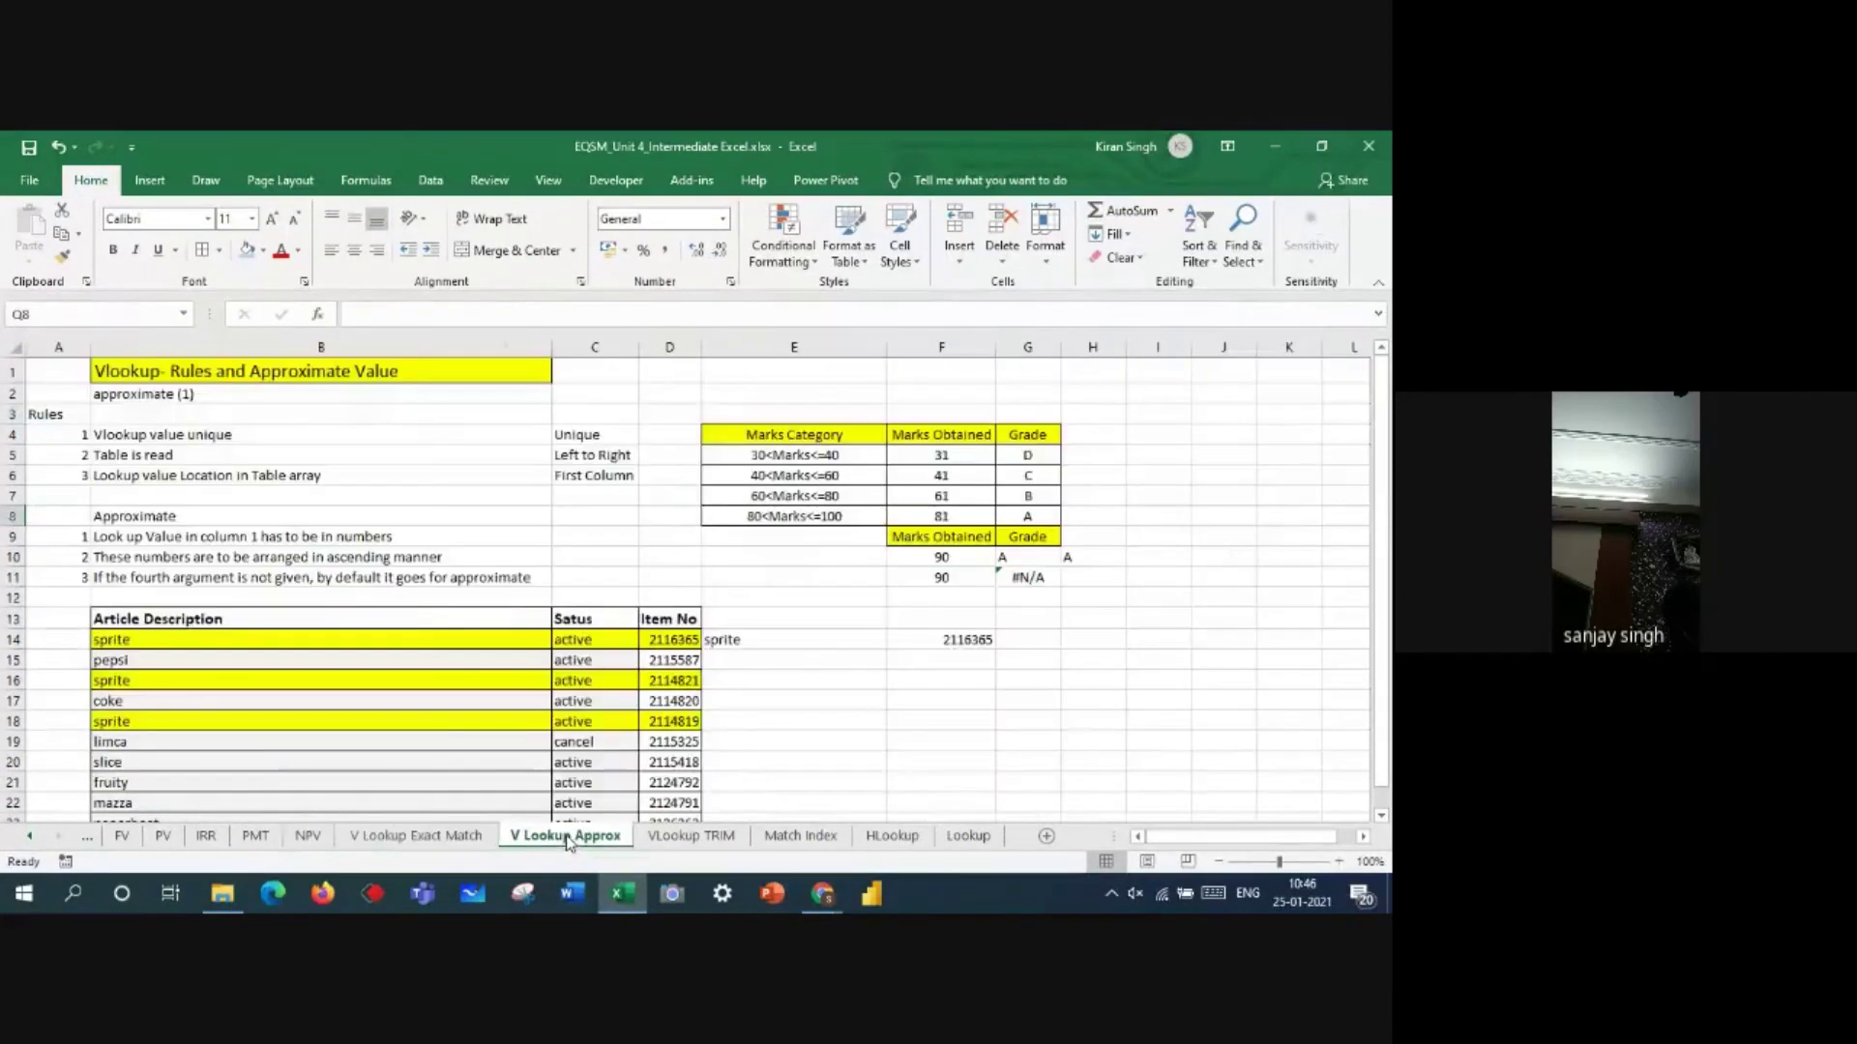
left_click(162, 395)
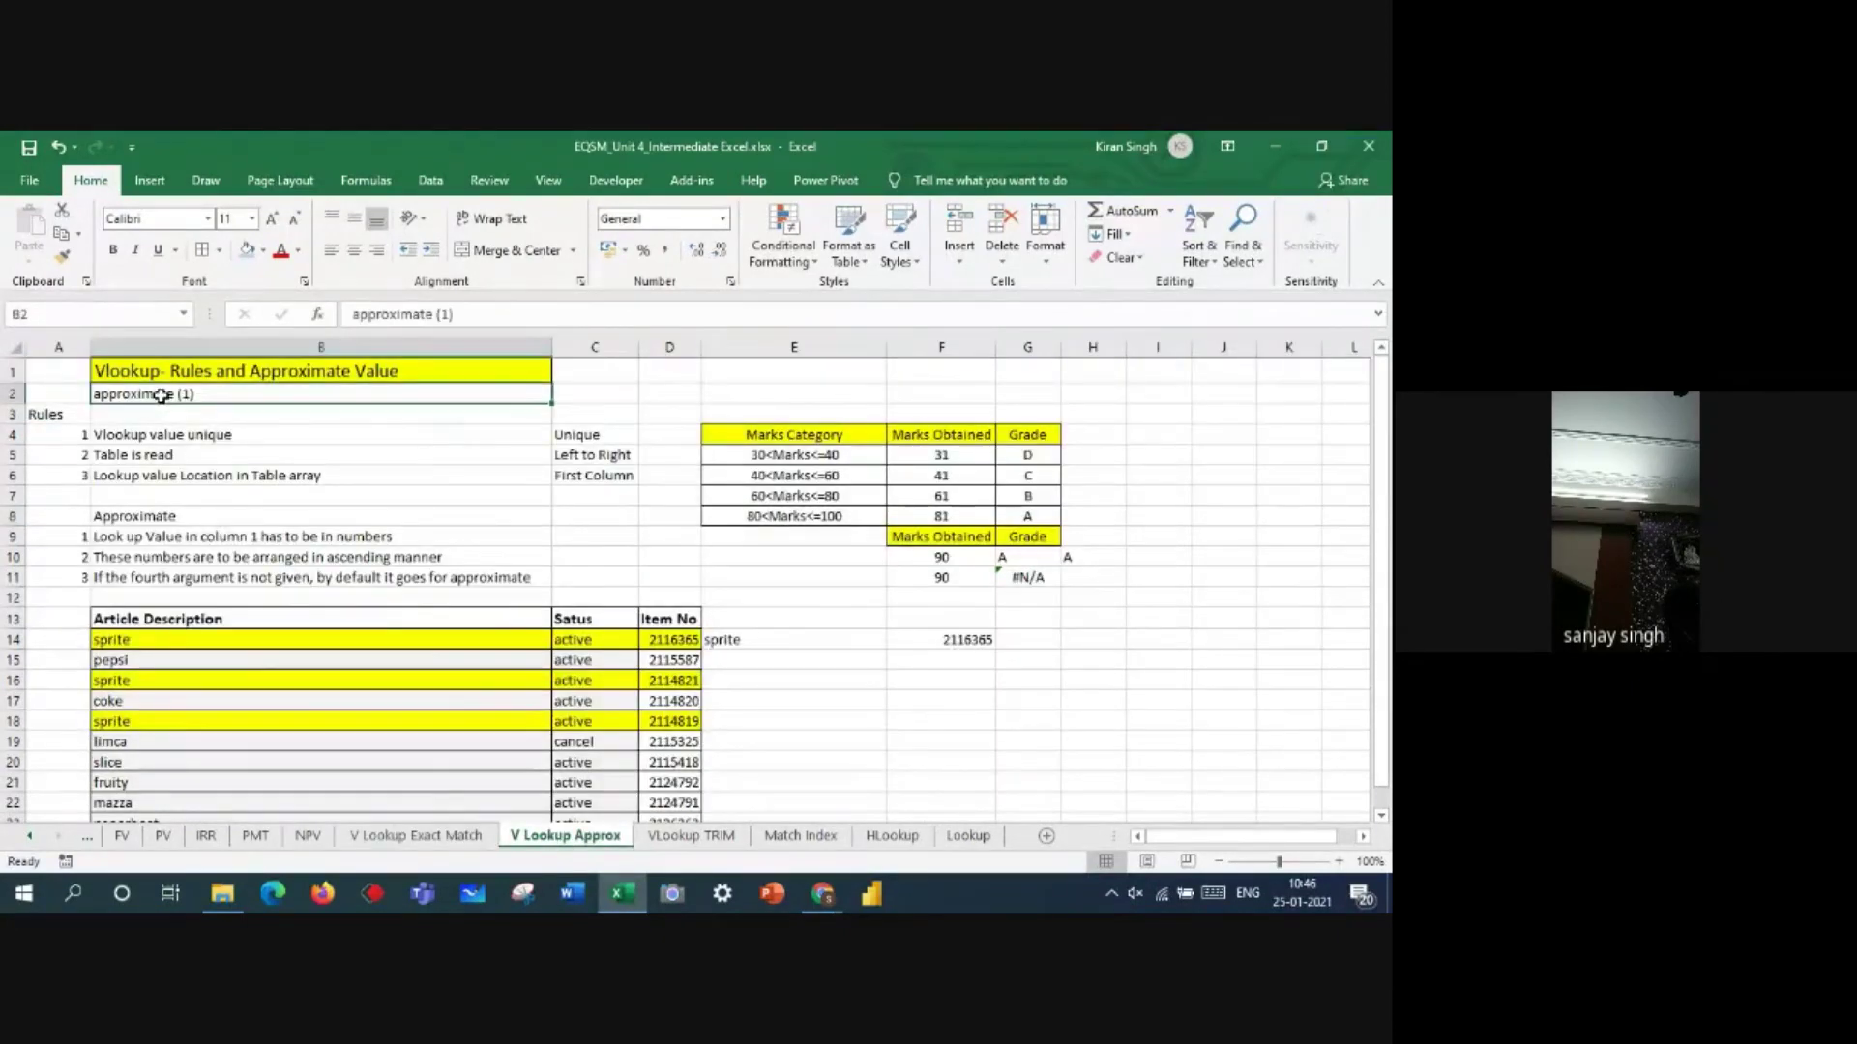
left_click(415, 837)
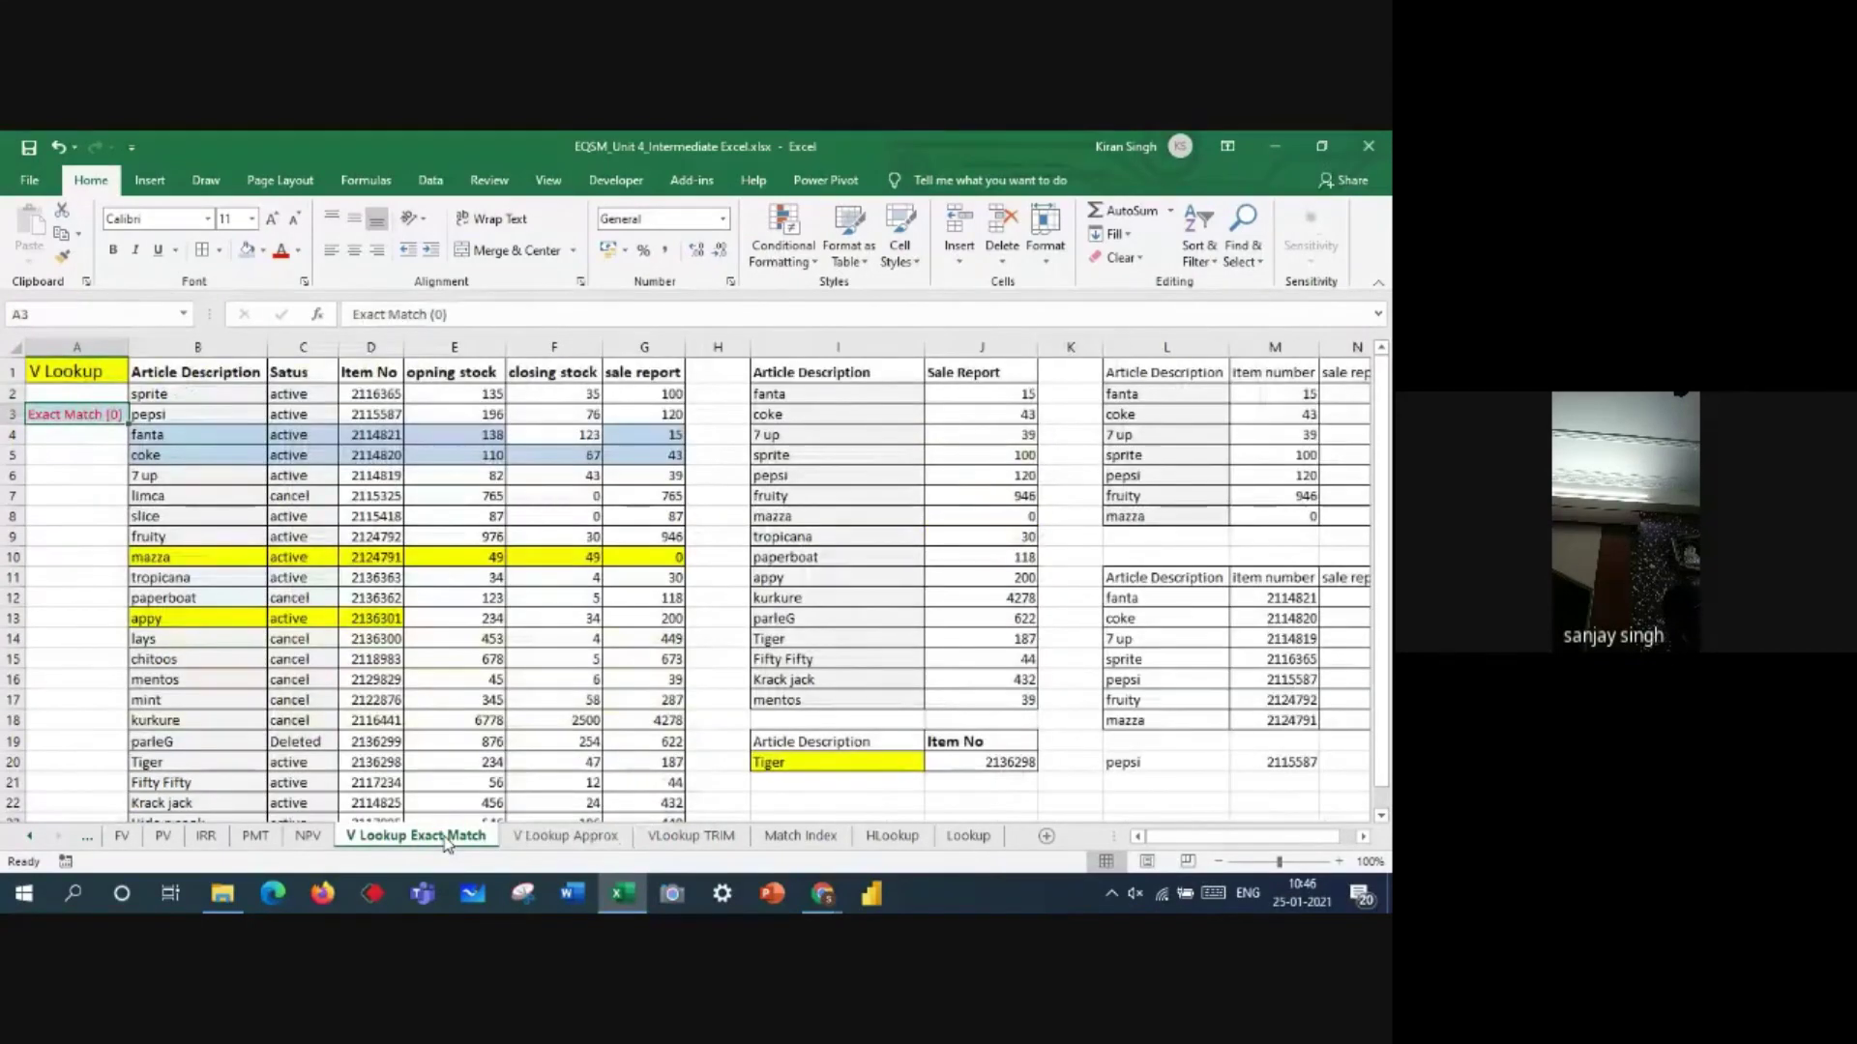
left_click_drag(222, 400, 644, 645)
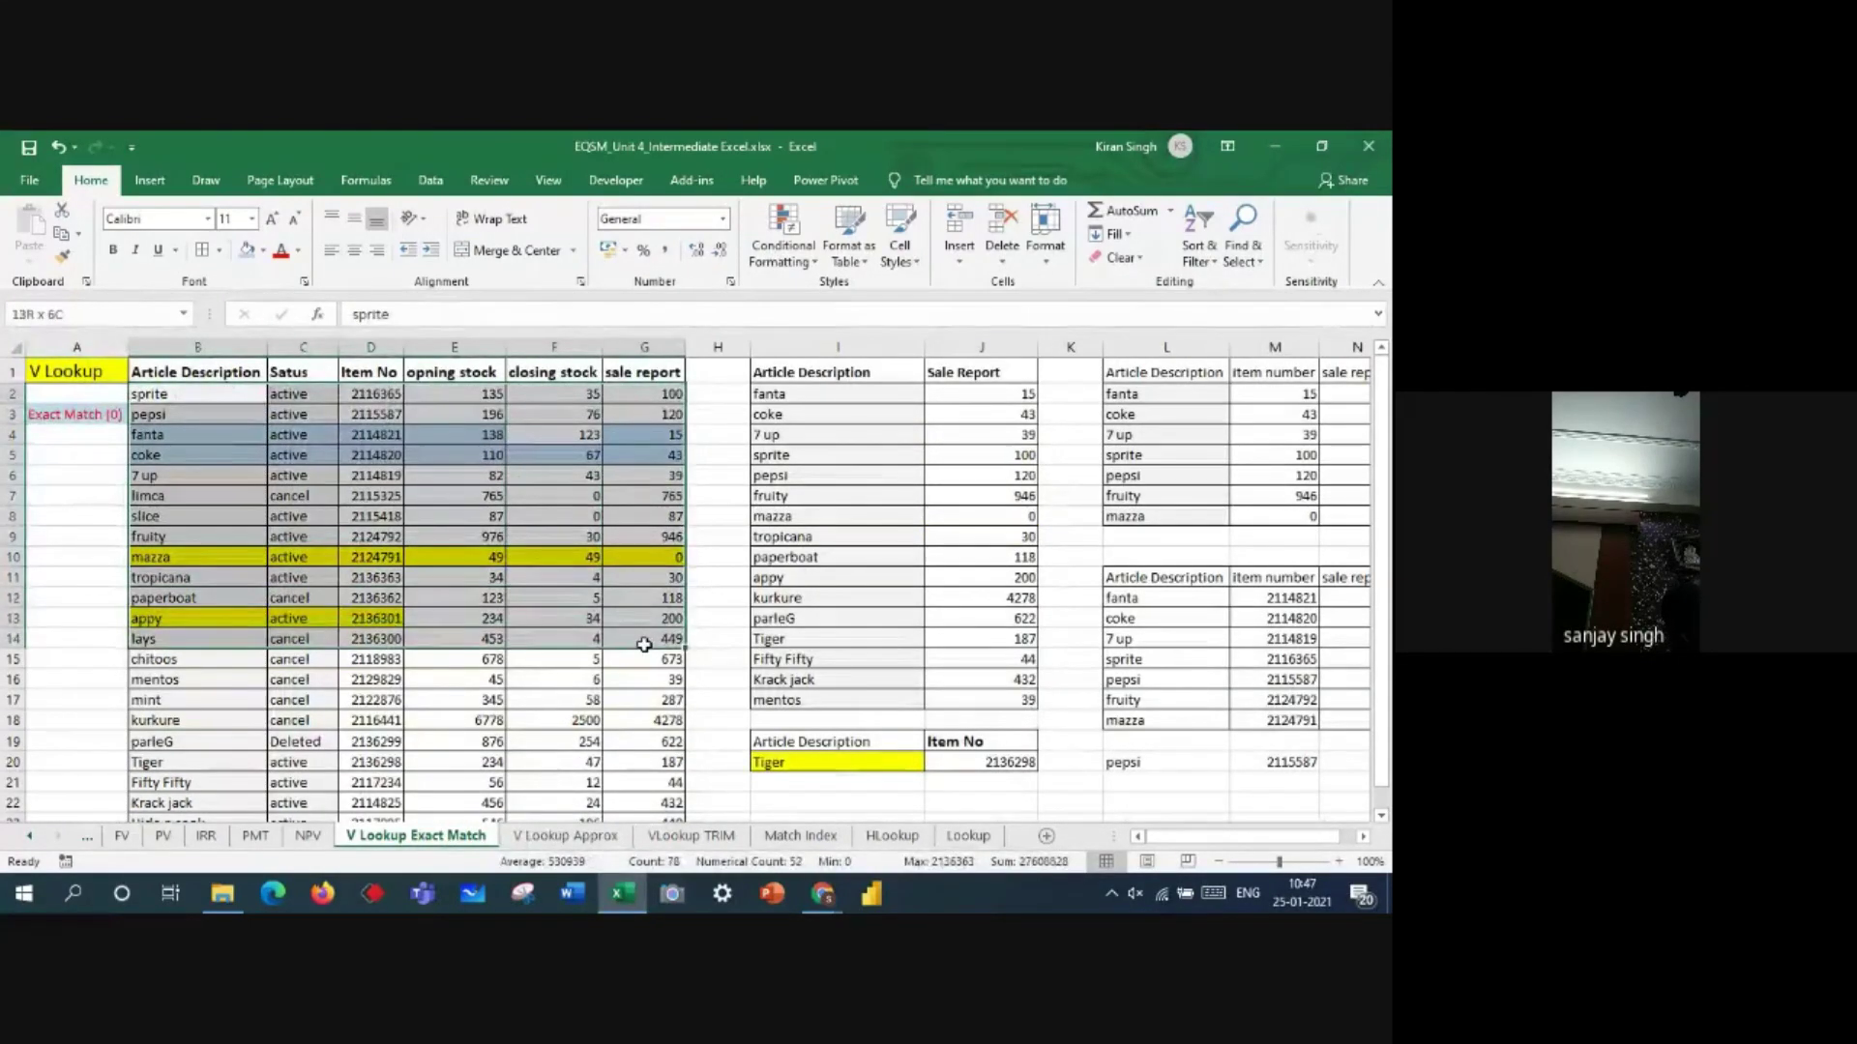
left_click(74, 415)
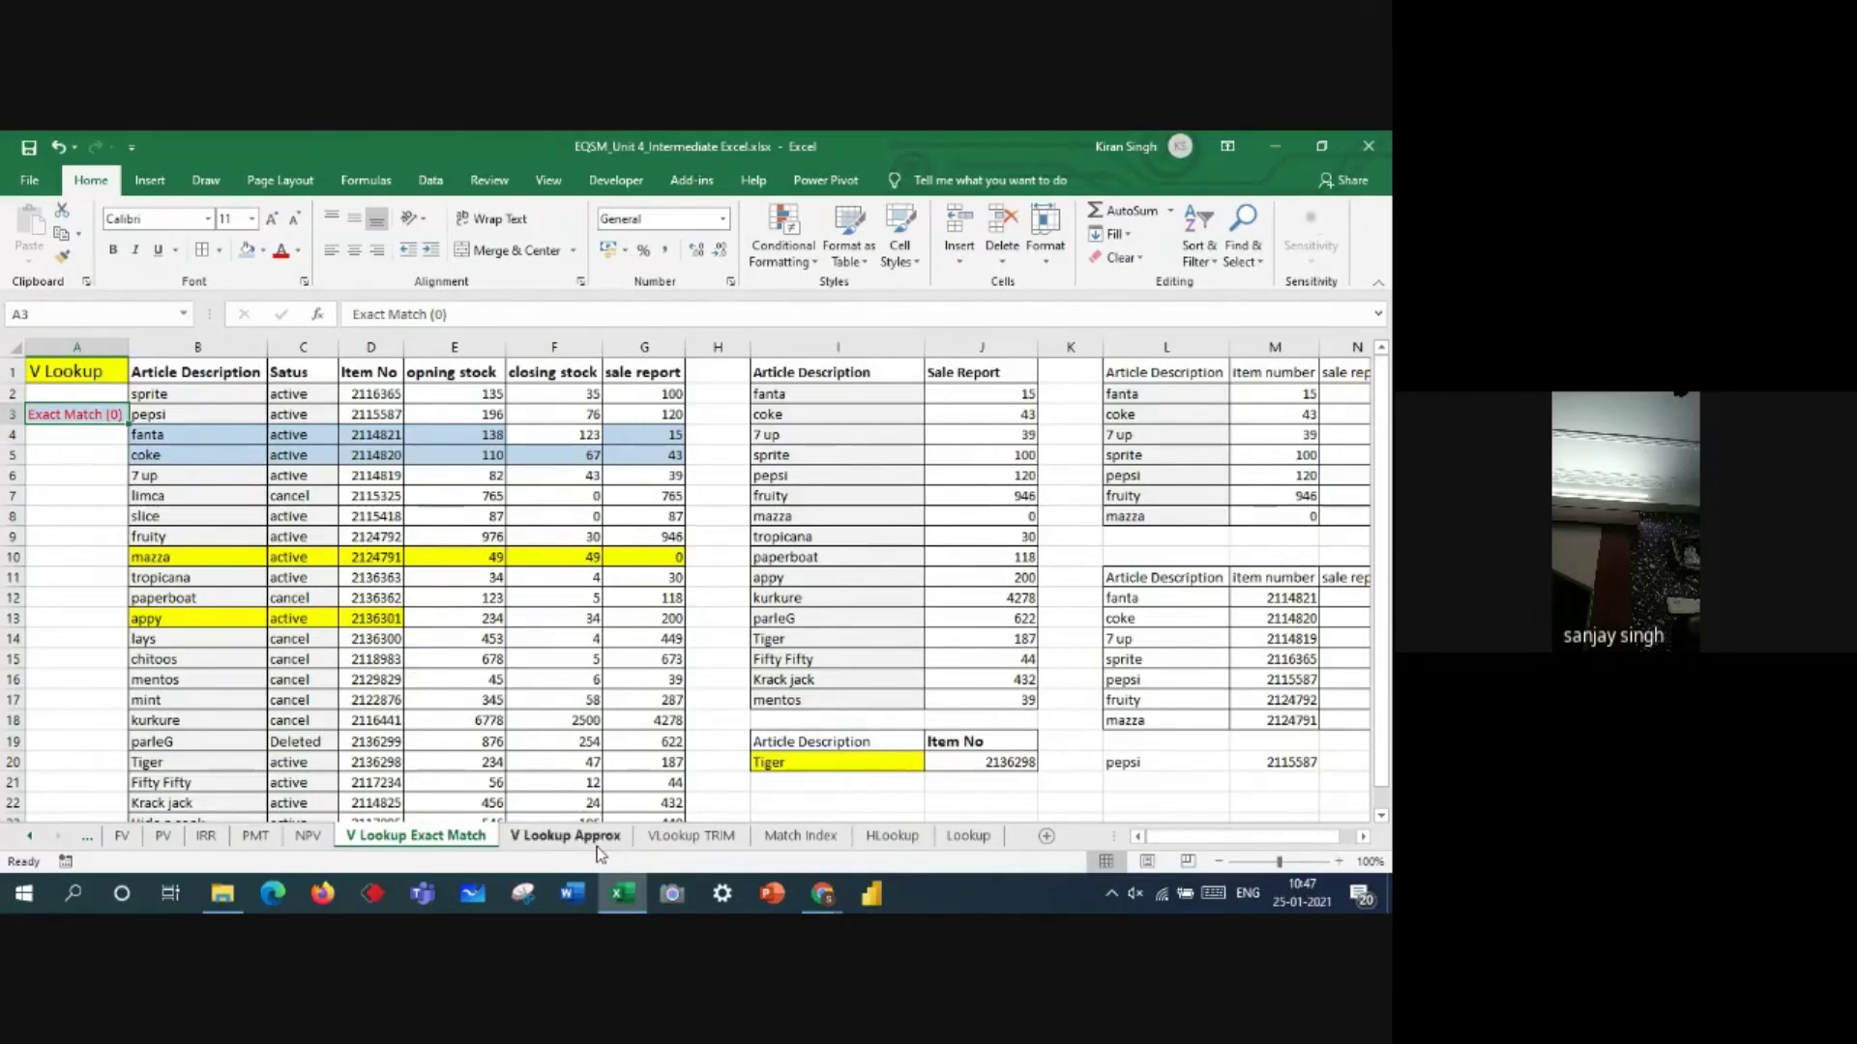
left_click(571, 836)
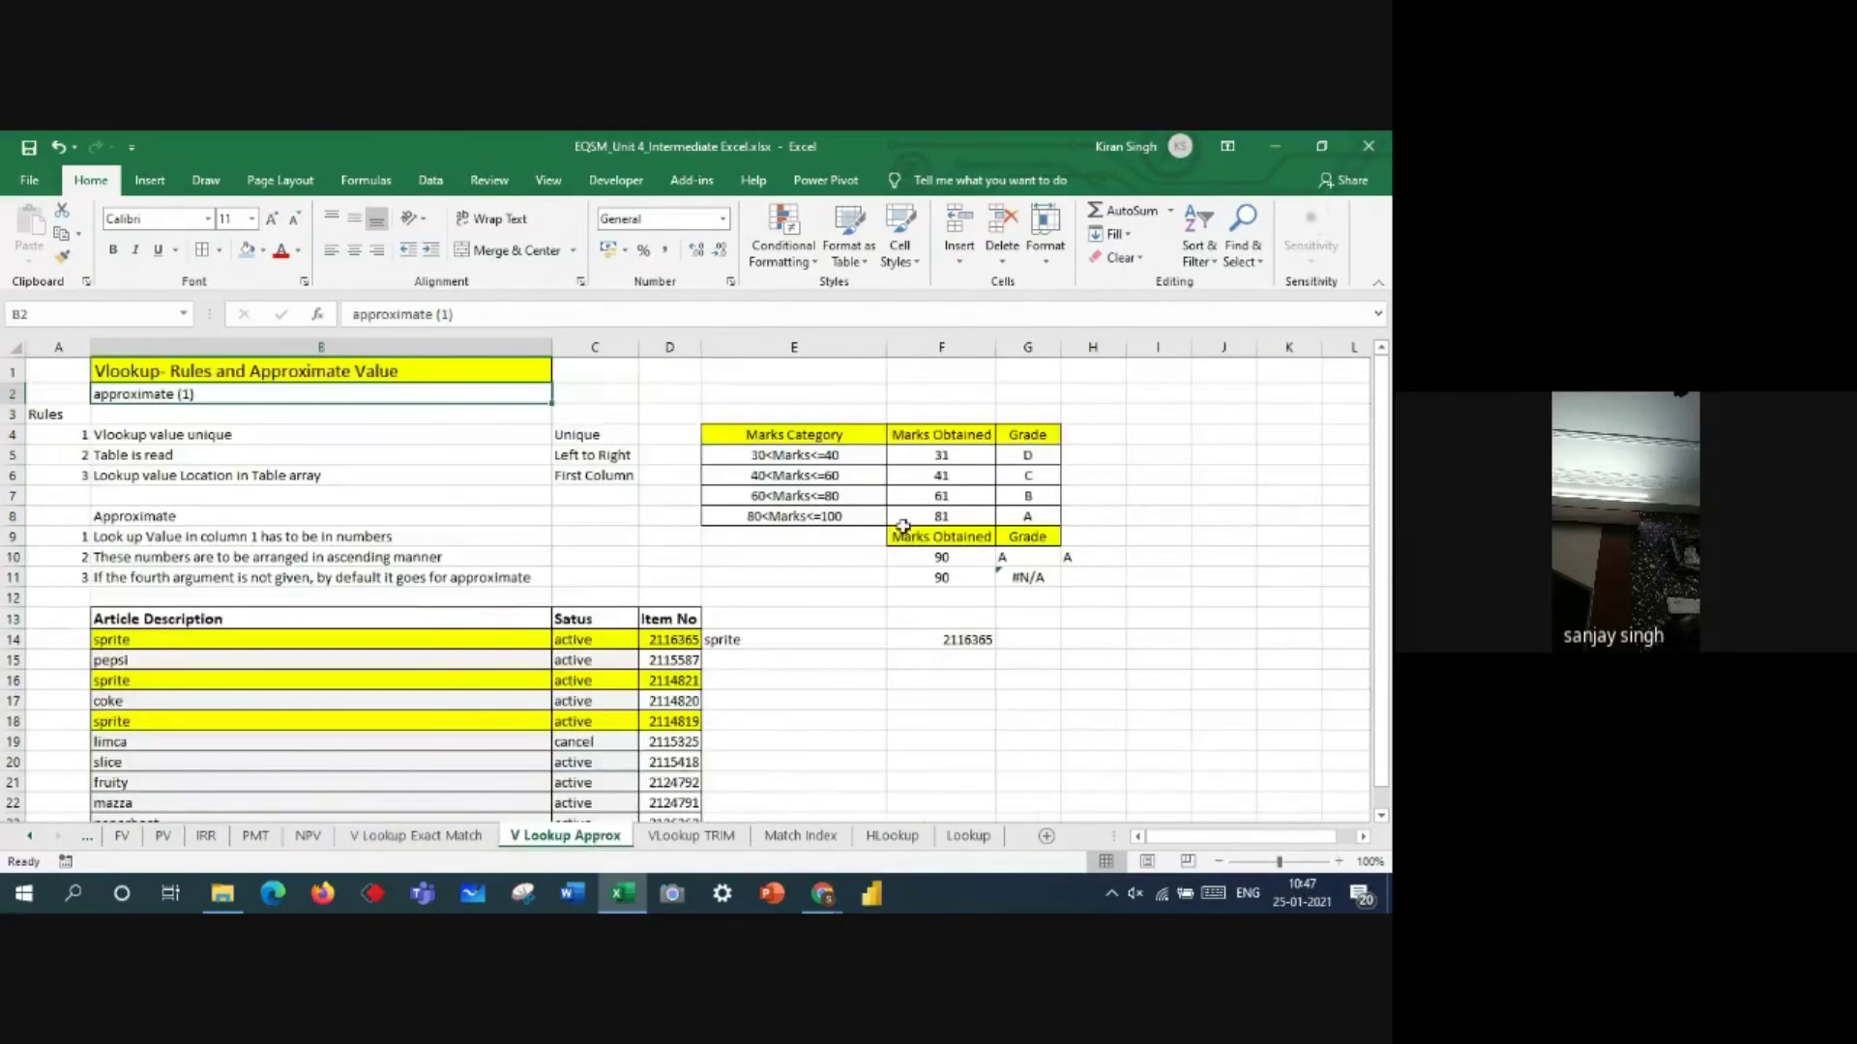
left_click_drag(1017, 454, 817, 457)
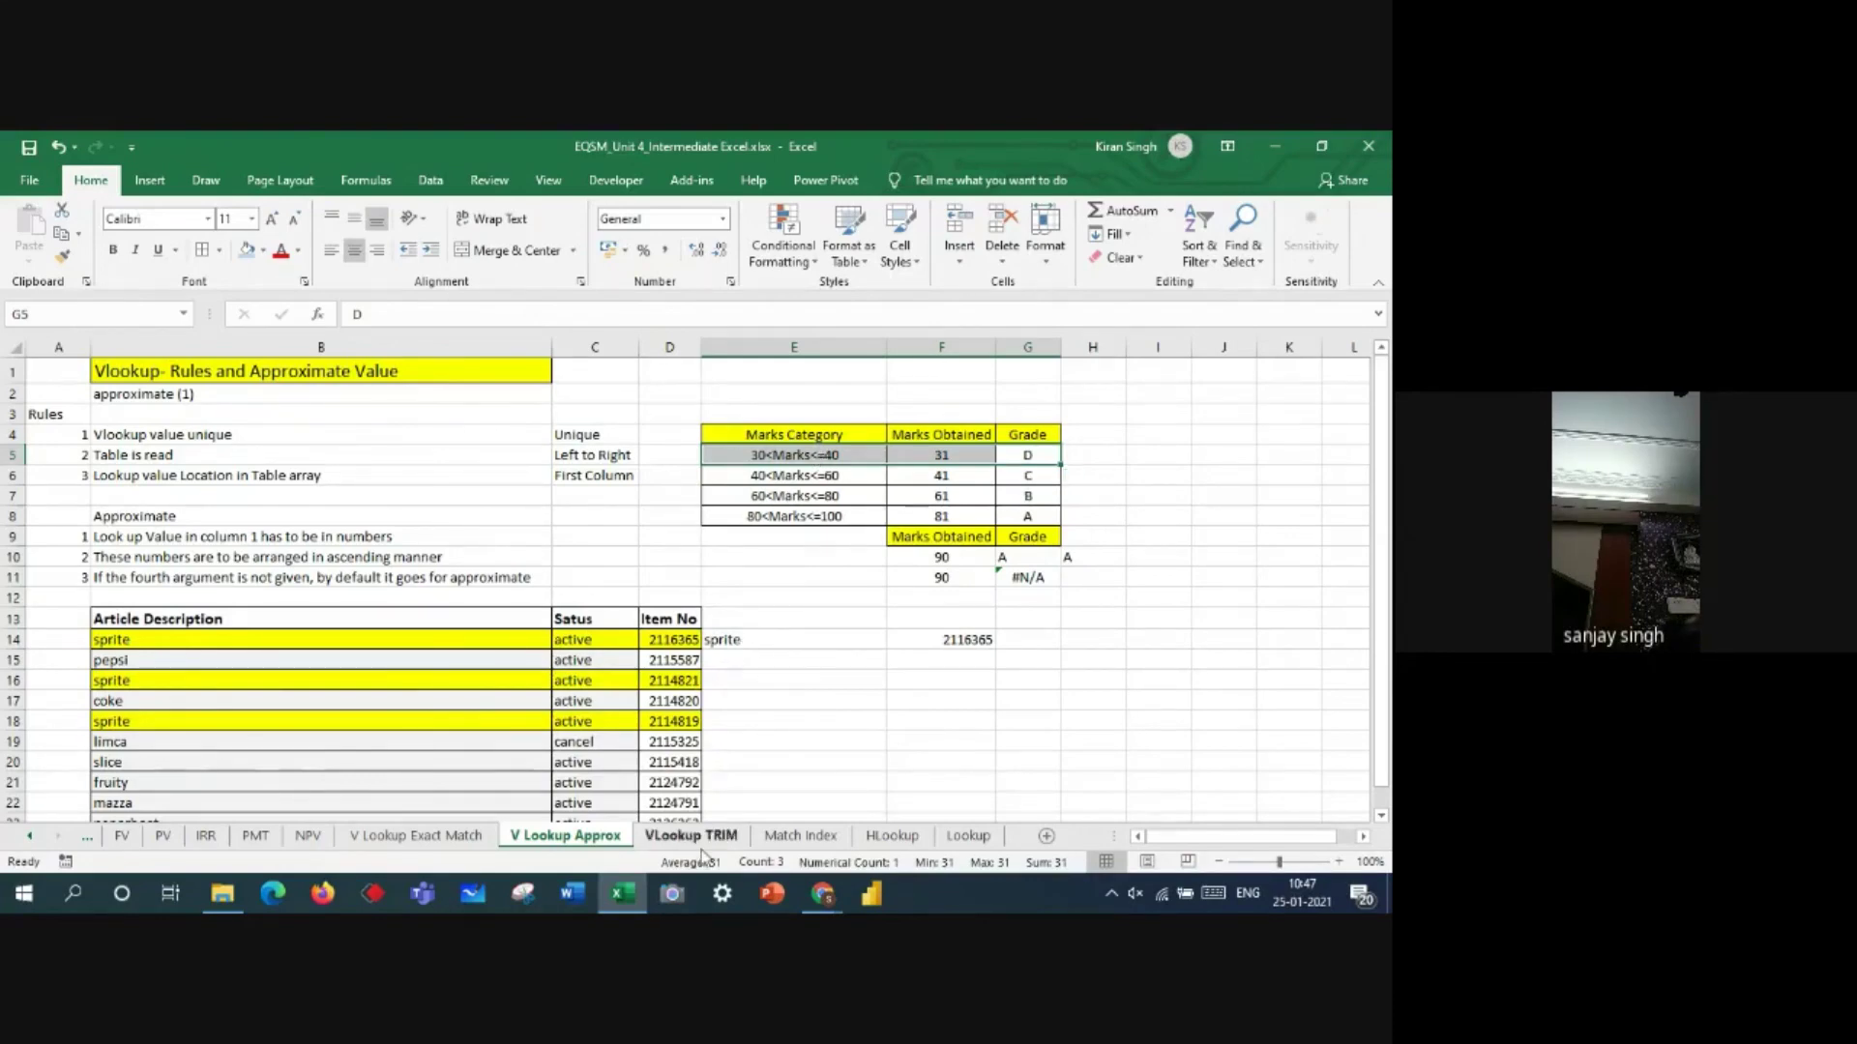
left_click(460, 838)
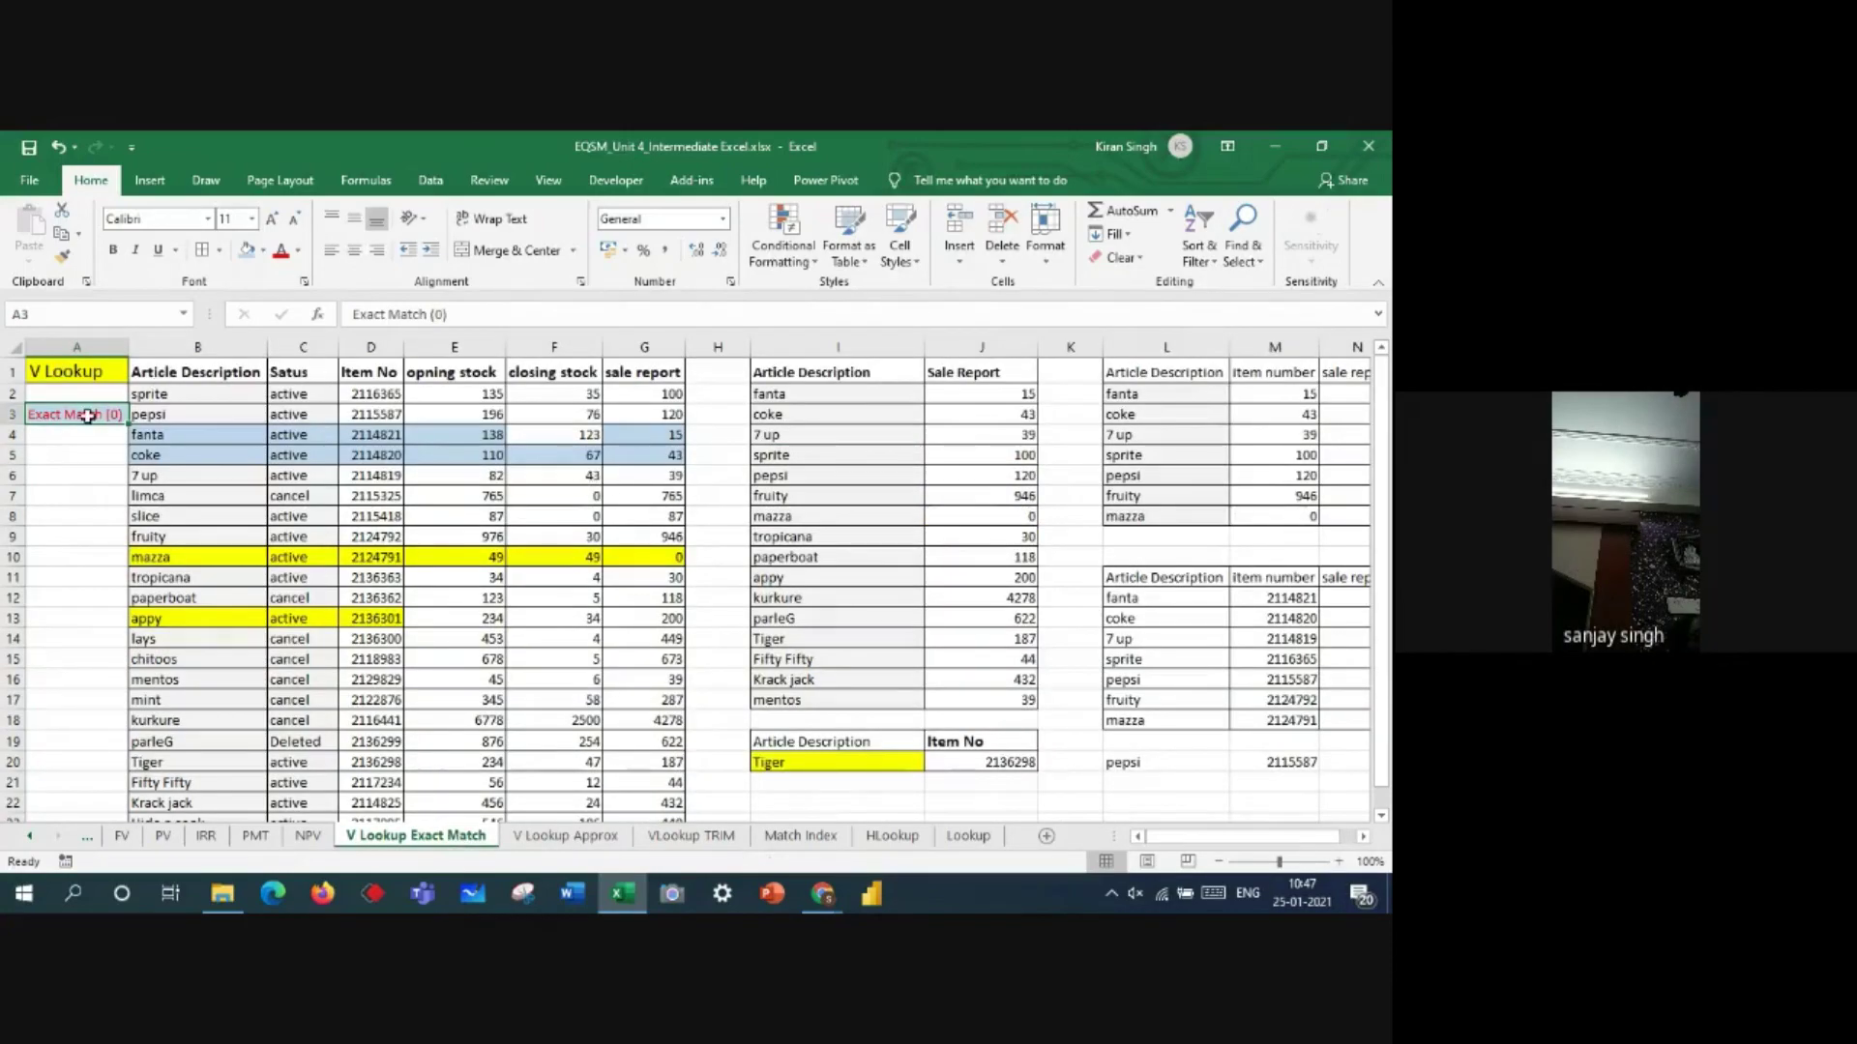